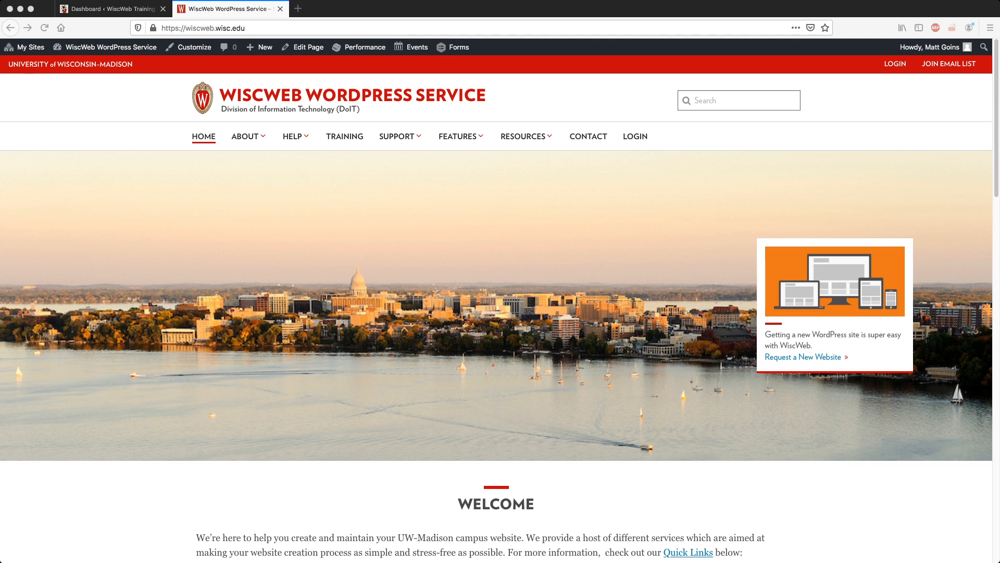
# Open the 'Request a New Website' page from the homepage and look over the empty request form fields.
pyautogui.click(803, 357)
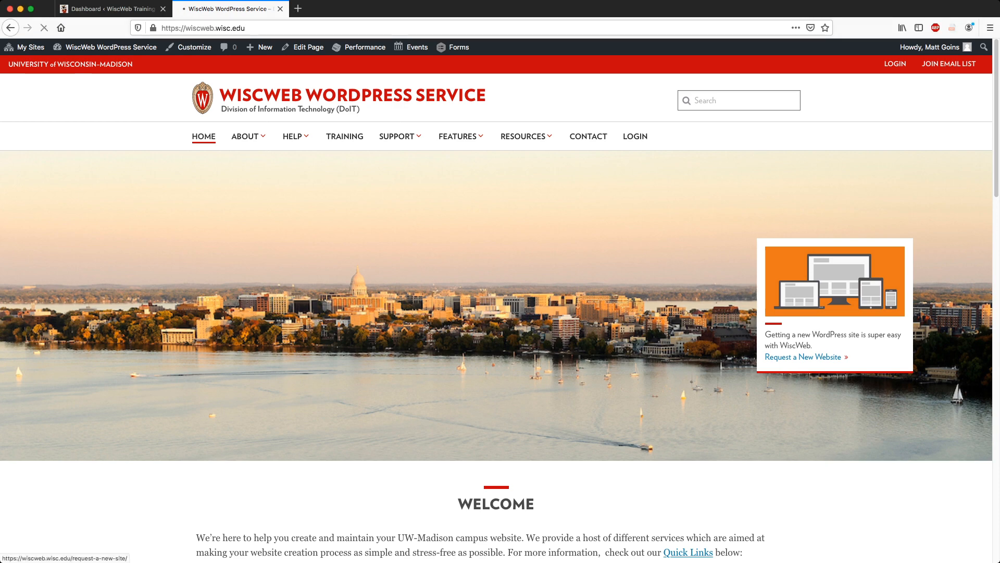
pyautogui.scroll(-8, 499, 308)
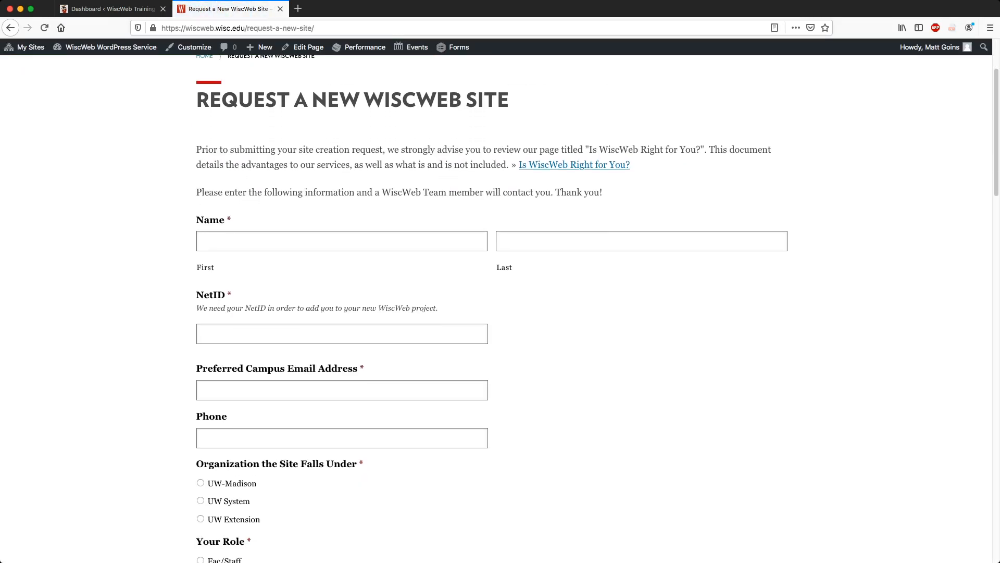
pyautogui.scroll(-15, 495, 313)
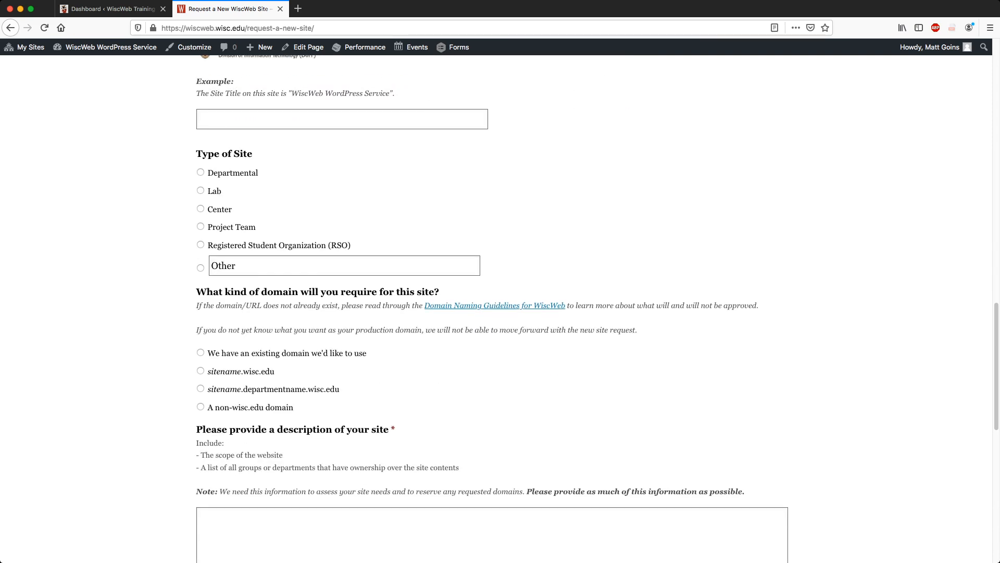
pyautogui.scroll(-5, 499, 308)
pyautogui.scroll(4, 499, 309)
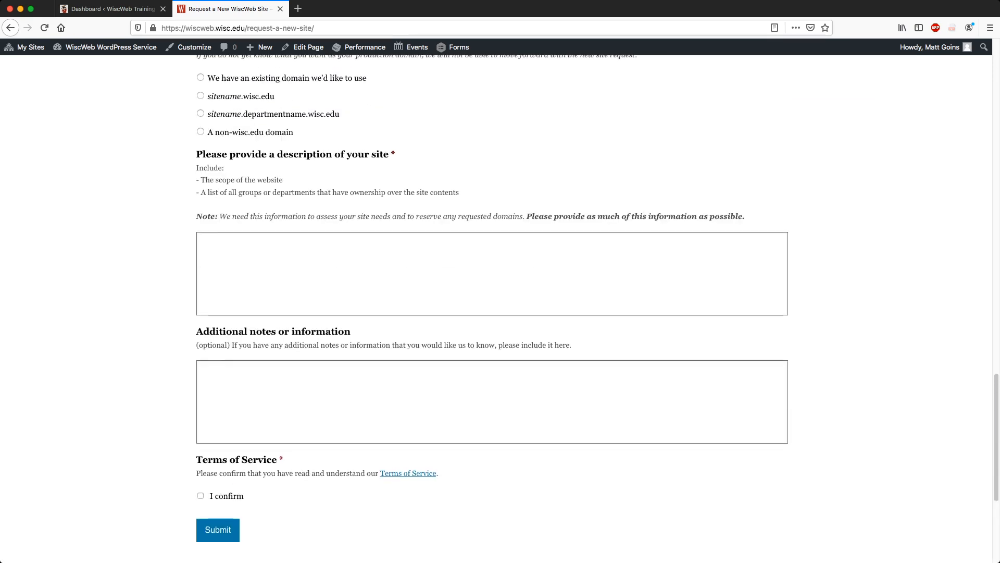
pyautogui.scroll(15, 499, 309)
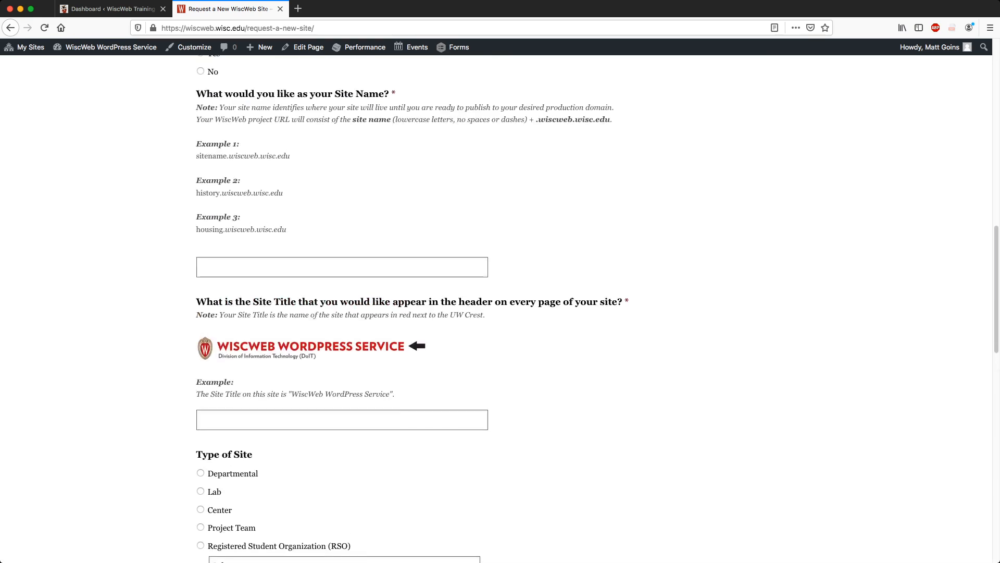
pyautogui.scroll(7, 499, 308)
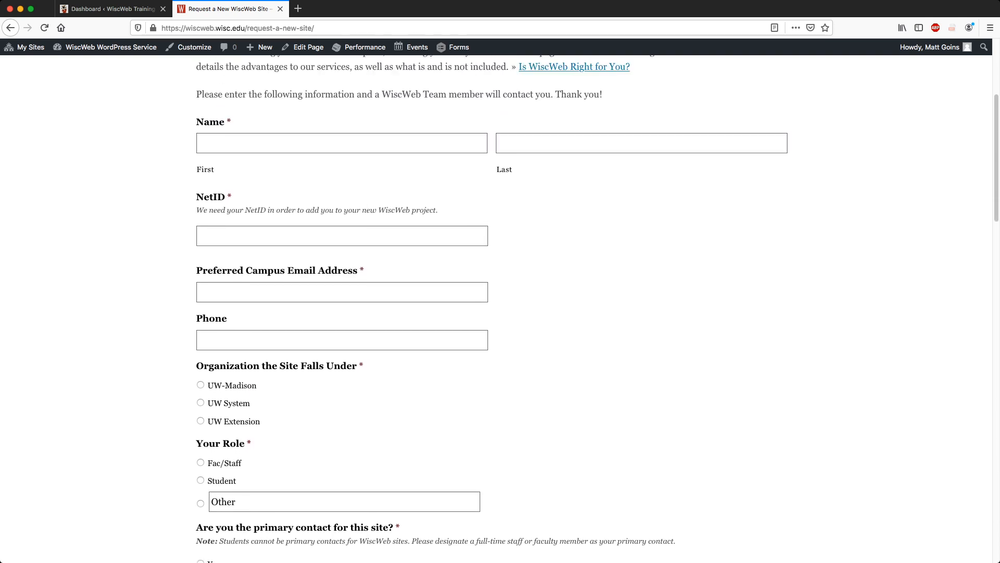
pyautogui.scroll(3, 499, 309)
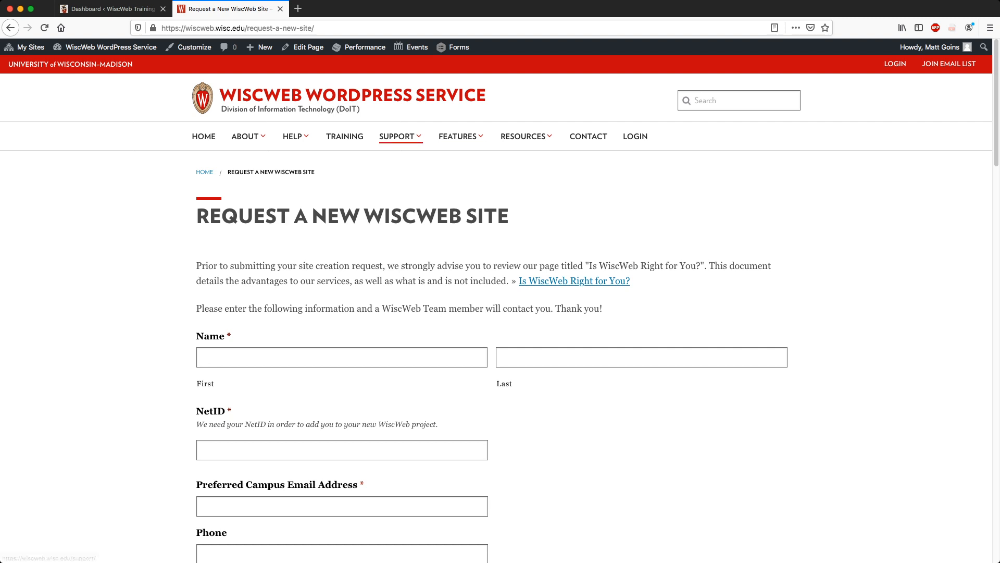
# Open the Customer Support Form from the HELP menu and scroll through it.
pyautogui.click(397, 136)
pyautogui.click(294, 136)
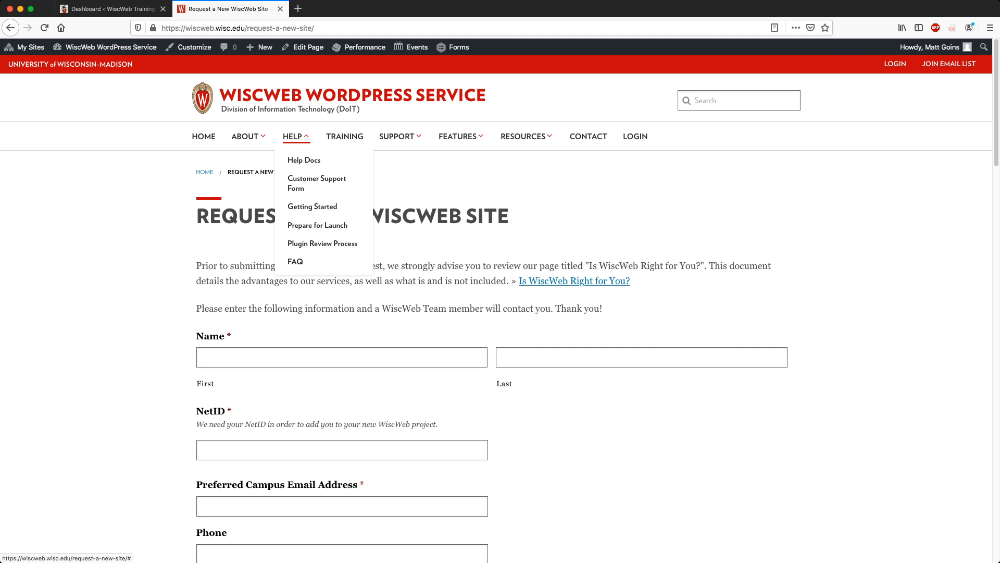
pyautogui.click(316, 179)
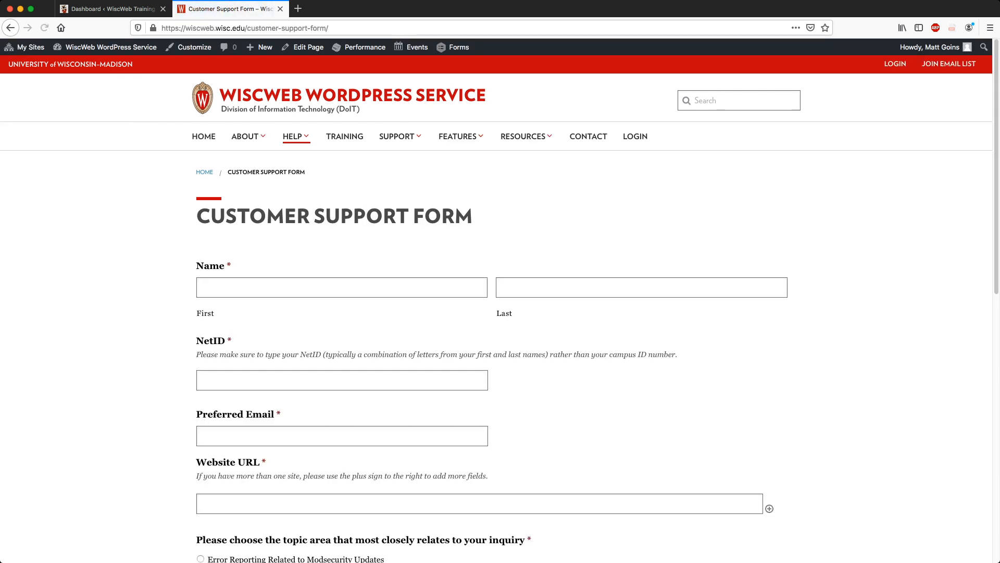
pyautogui.click(296, 137)
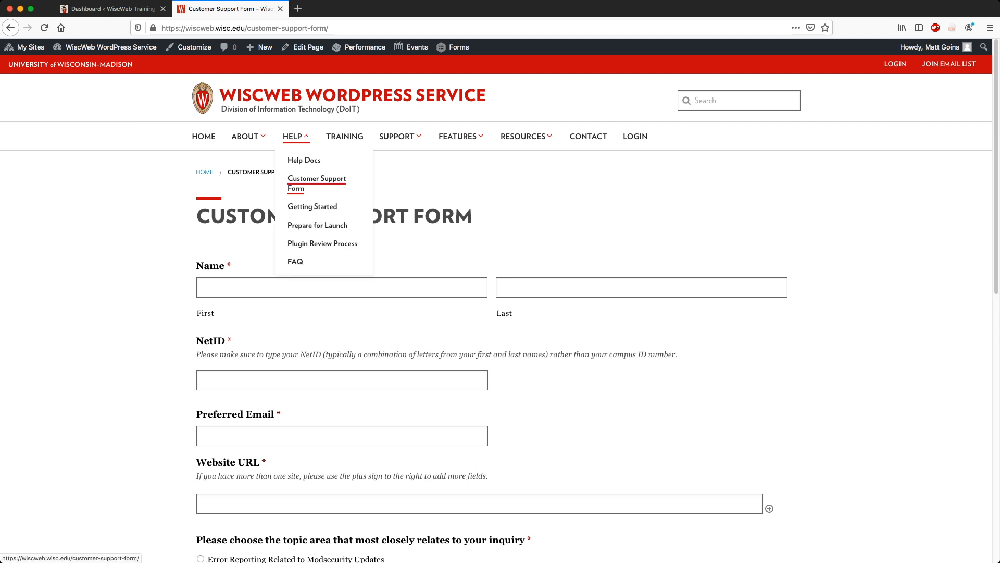
pyautogui.scroll(-3, 313, 114)
pyautogui.scroll(2, 312, 115)
pyautogui.scroll(1, 500, 312)
pyautogui.scroll(-3, 501, 313)
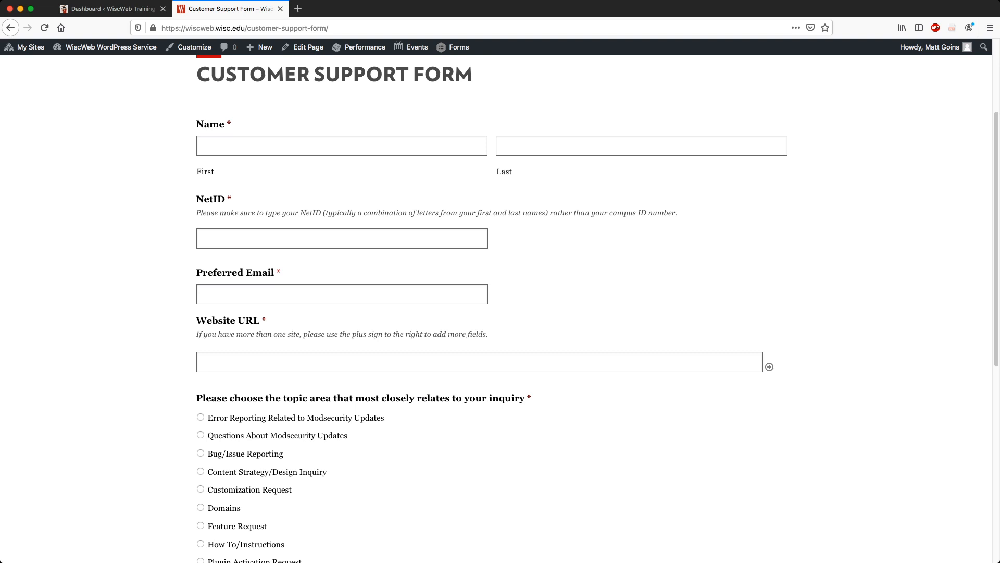
pyautogui.scroll(-5, 500, 312)
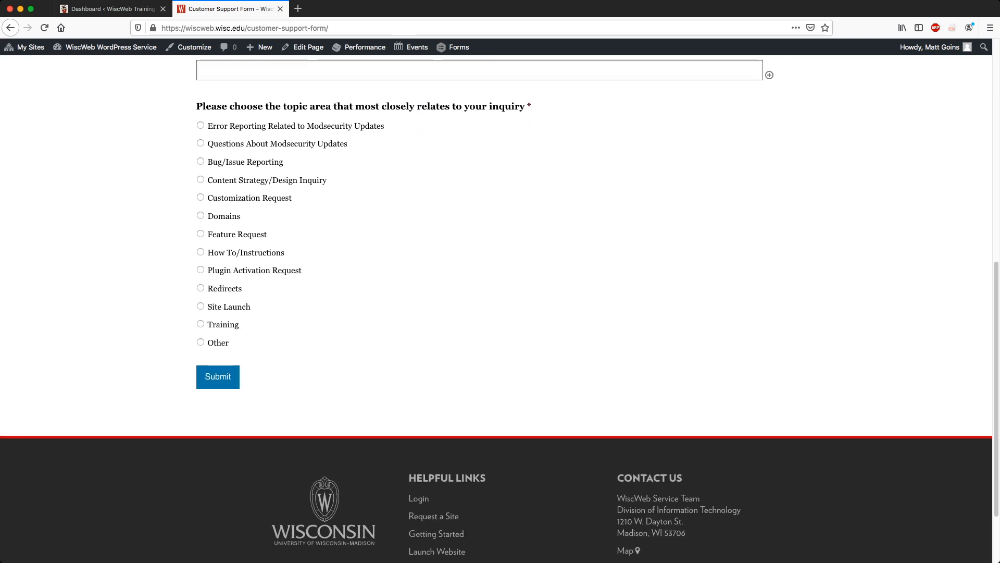
# Choose Plugin Activation Request as the inquiry topic and Gravity Forms as the plugin.
pyautogui.click(201, 270)
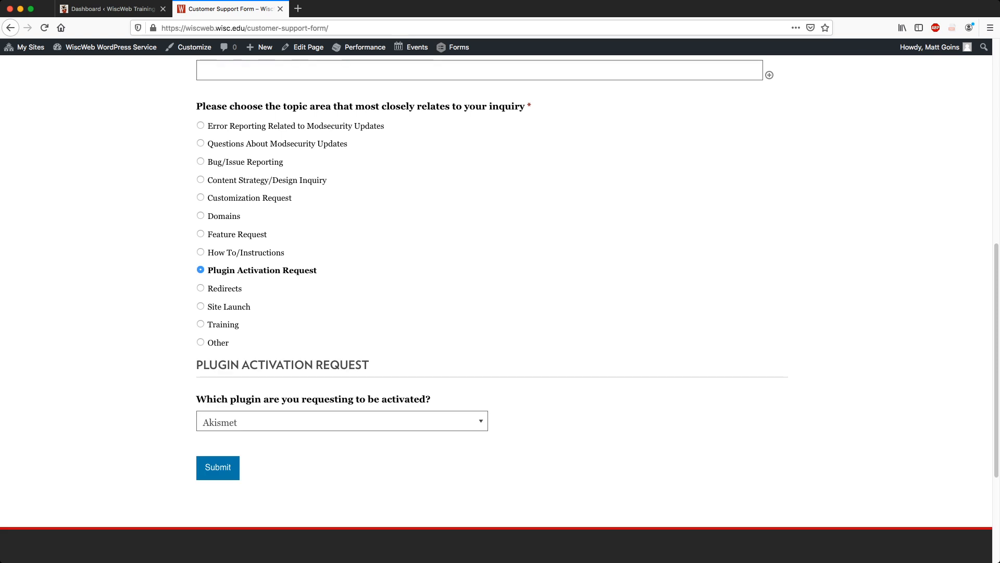
pyautogui.scroll(-2, 500, 313)
pyautogui.press('Tab')
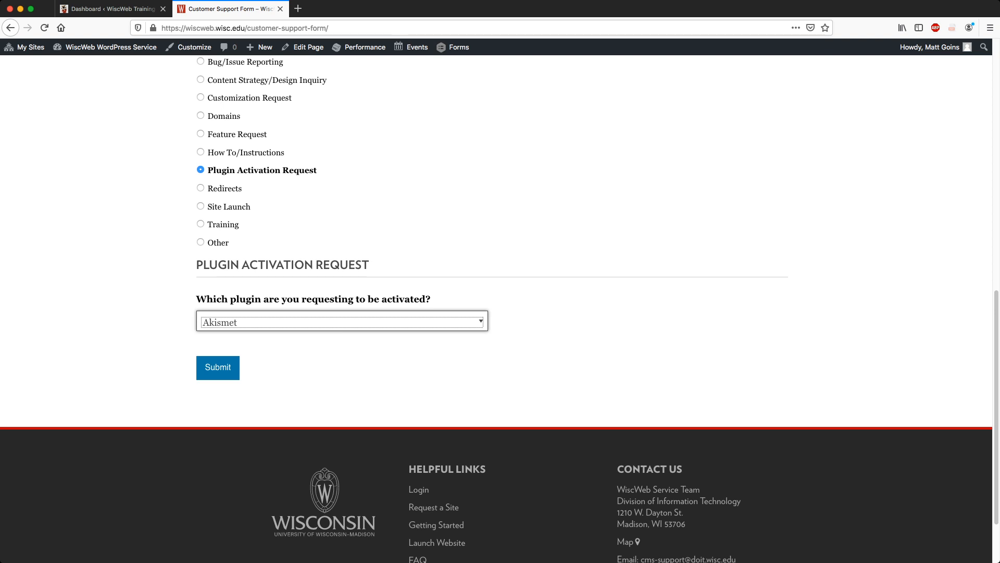
pyautogui.click(229, 366)
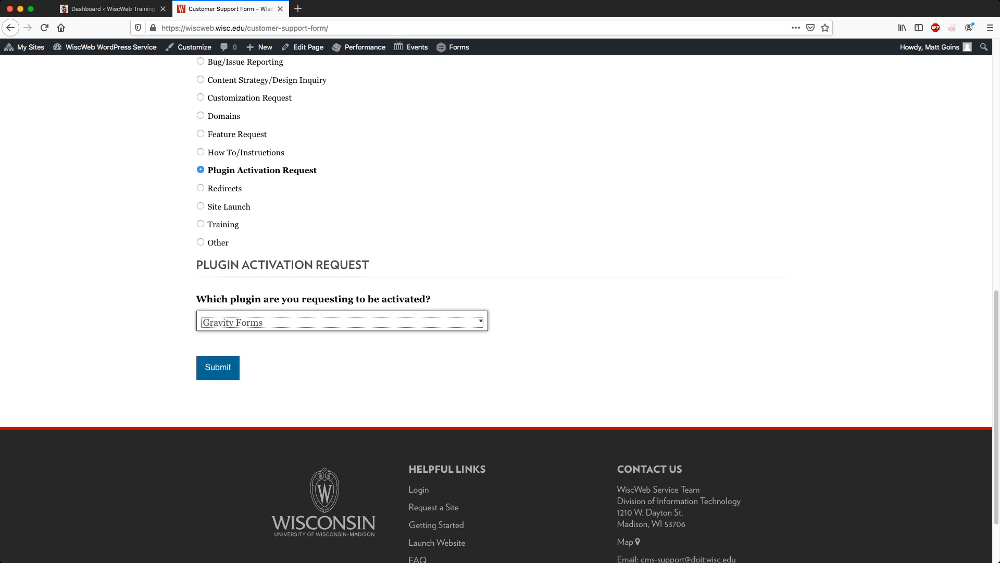
pyautogui.scroll(3, 496, 308)
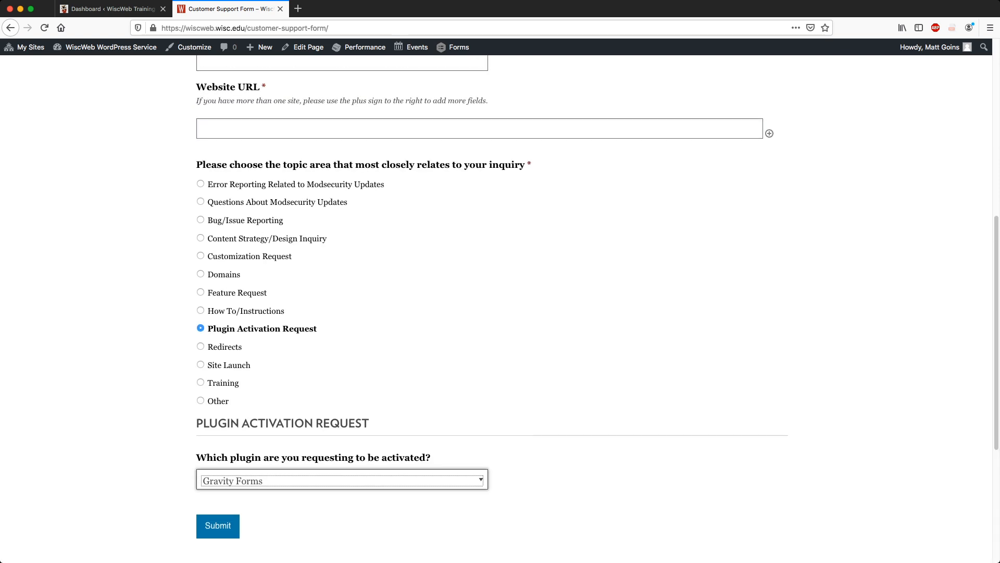
pyautogui.scroll(7, 496, 308)
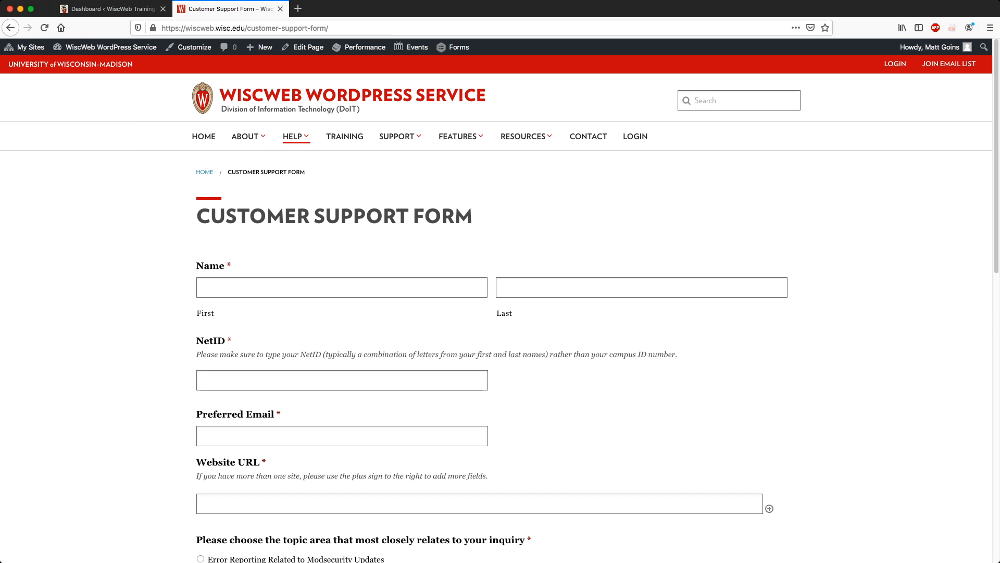
# Switch to the Dashboard tab and open the Gravity Forms list from the Forms sidebar item.
pyautogui.click(110, 9)
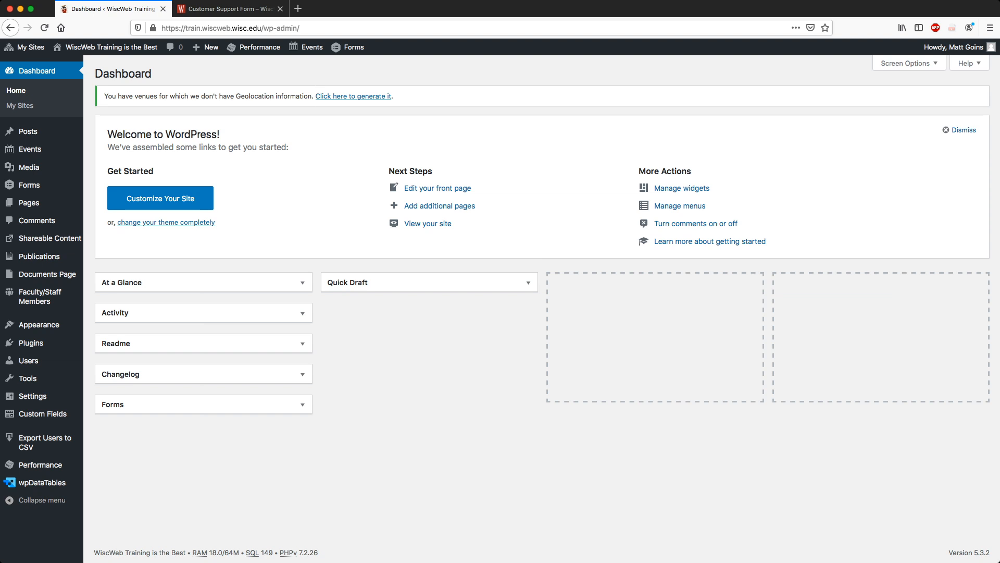
pyautogui.moveTo(29, 185)
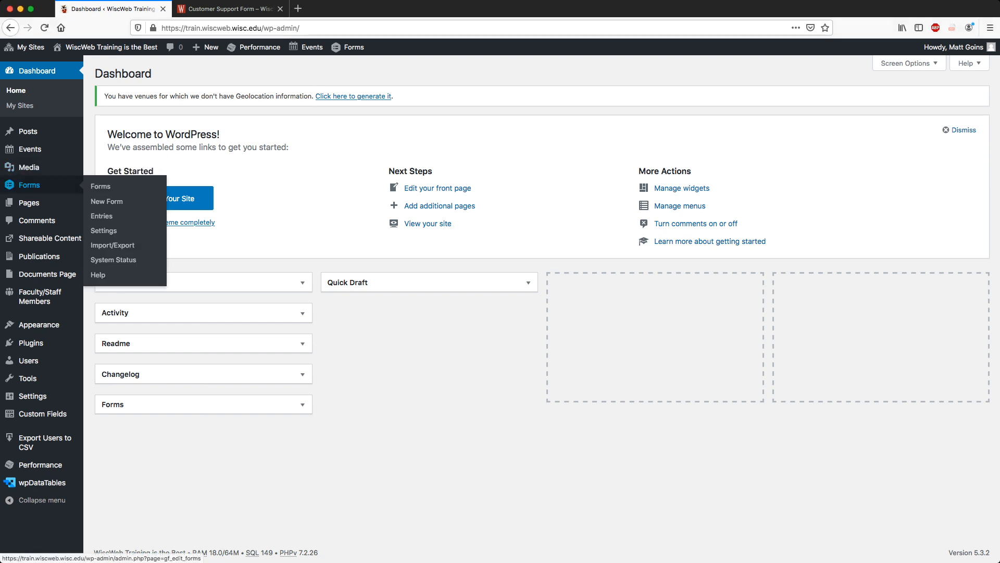
pyautogui.click(29, 185)
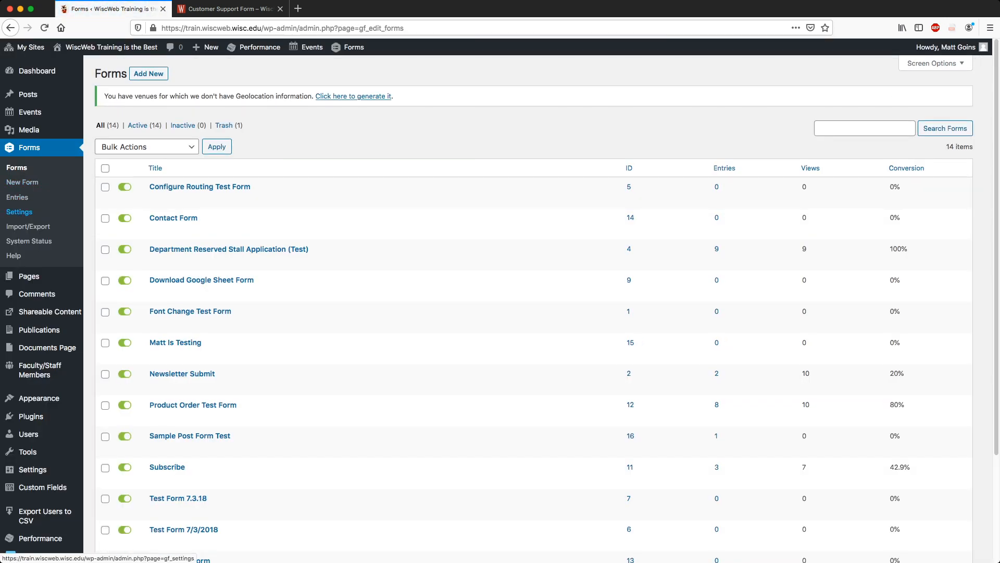
pyautogui.click(19, 212)
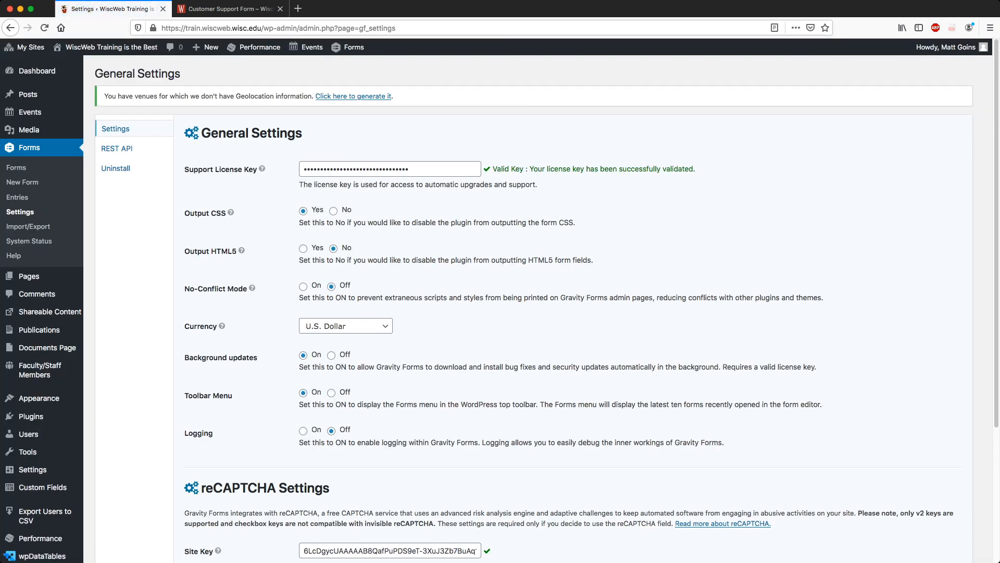
pyautogui.scroll(-5, 521, 307)
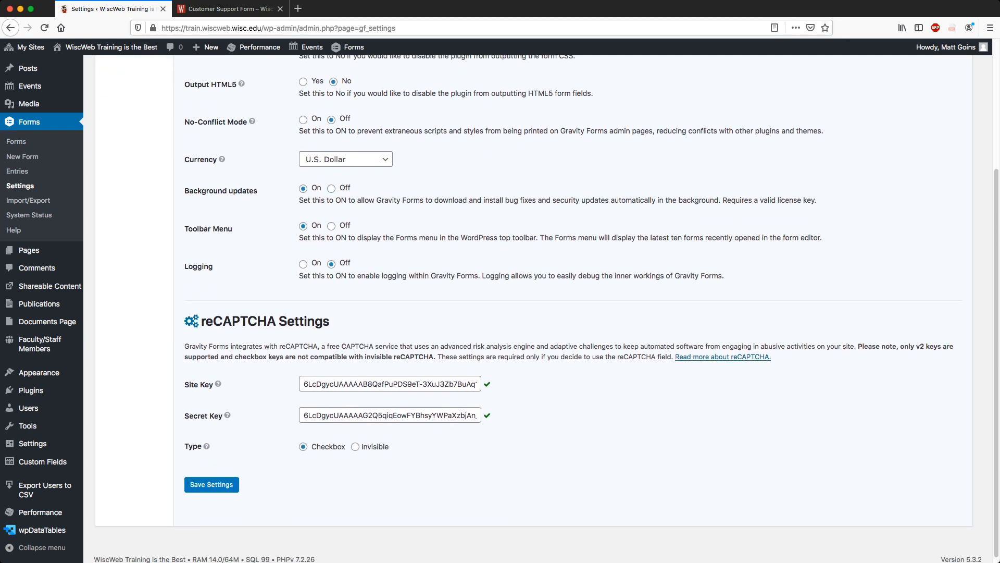
pyautogui.scroll(5, 521, 307)
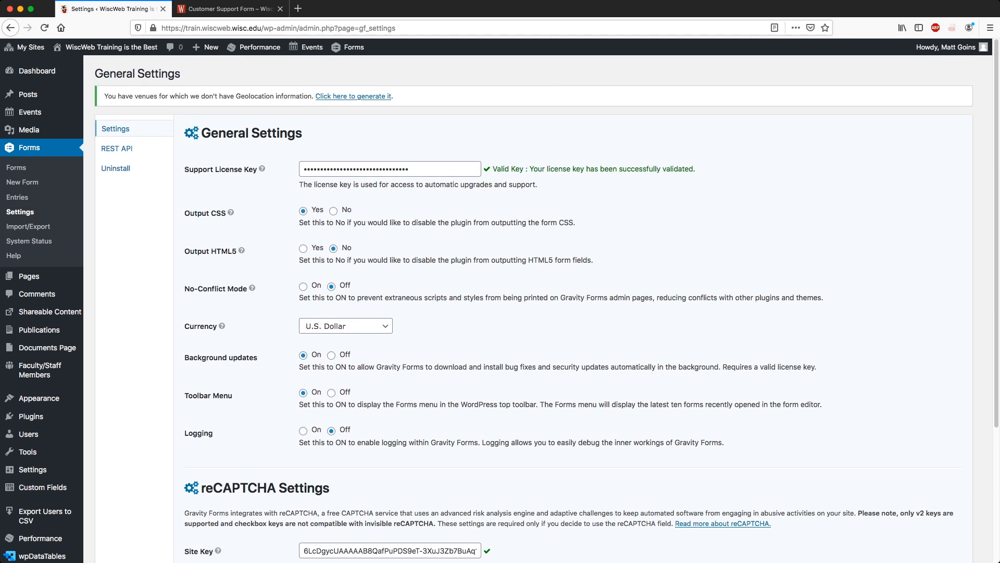
pyautogui.scroll(-2, 521, 307)
pyautogui.click(345, 277)
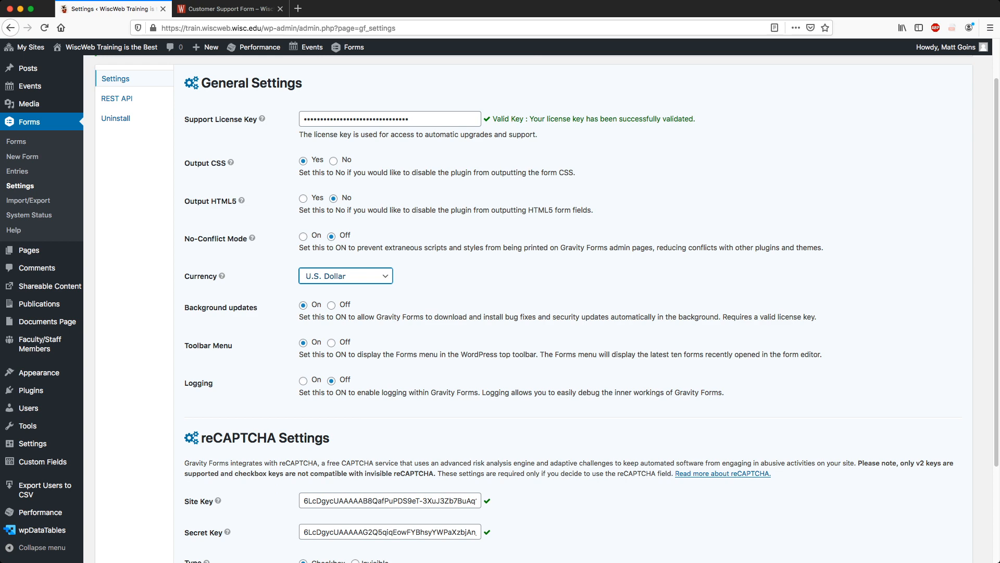
pyautogui.scroll(-1, 521, 307)
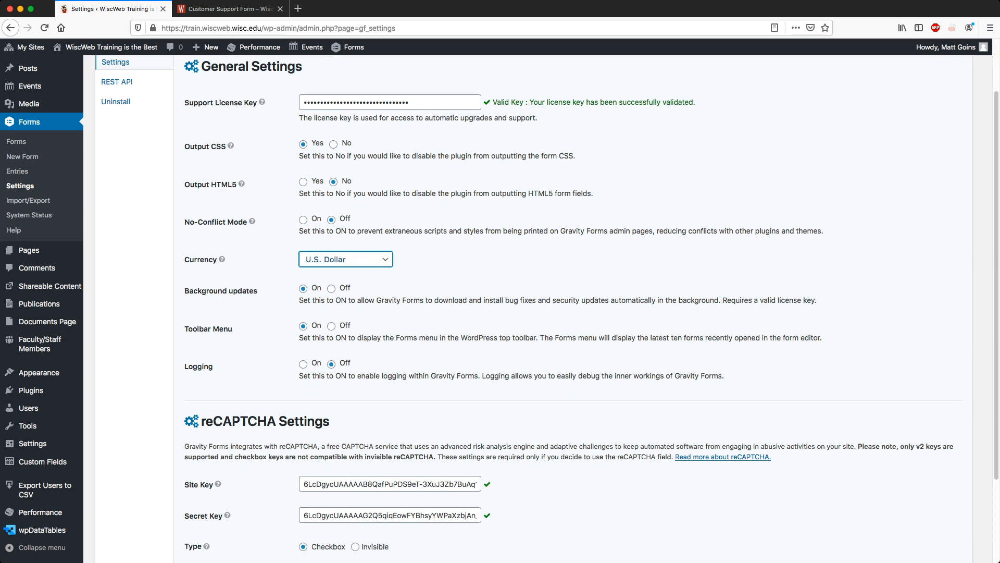
pyautogui.click(521, 261)
pyautogui.scroll(-6, 546, 307)
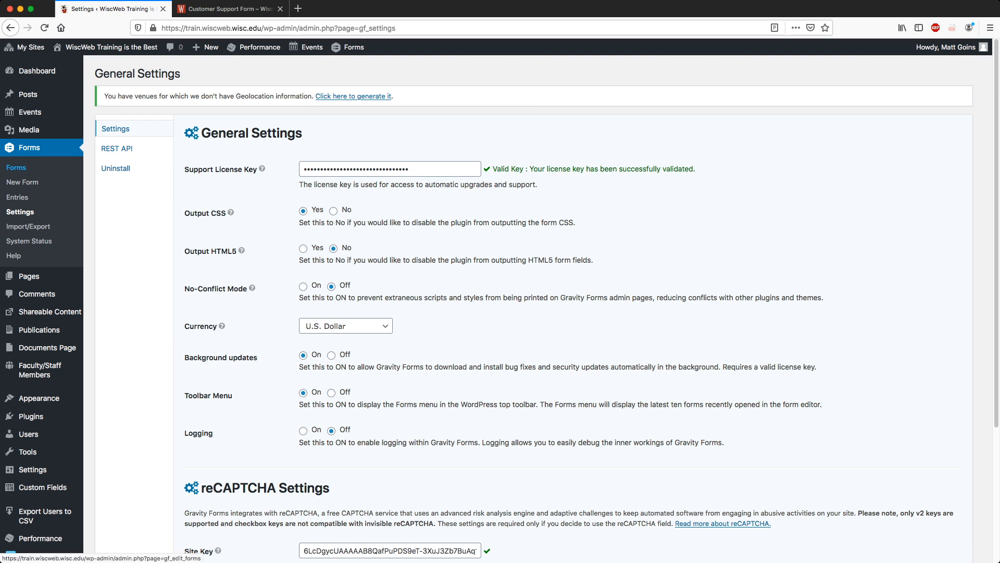
pyautogui.click(16, 167)
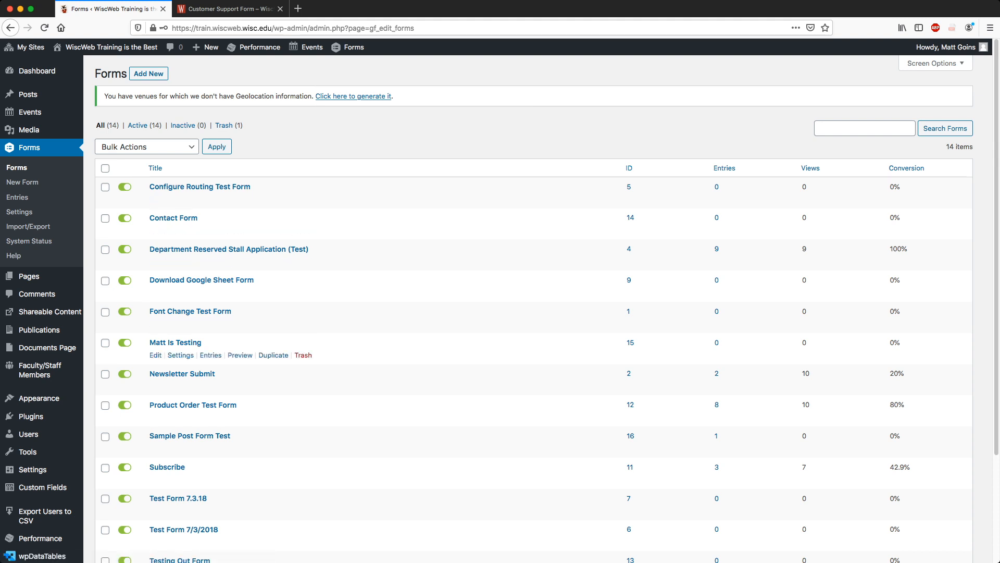
# Toggle the Configure Routing Test Form off and back on, then start a new form with Add New.
pyautogui.scroll(-5, 364, 354)
pyautogui.scroll(3, 364, 355)
pyautogui.scroll(2, 521, 312)
pyautogui.click(124, 187)
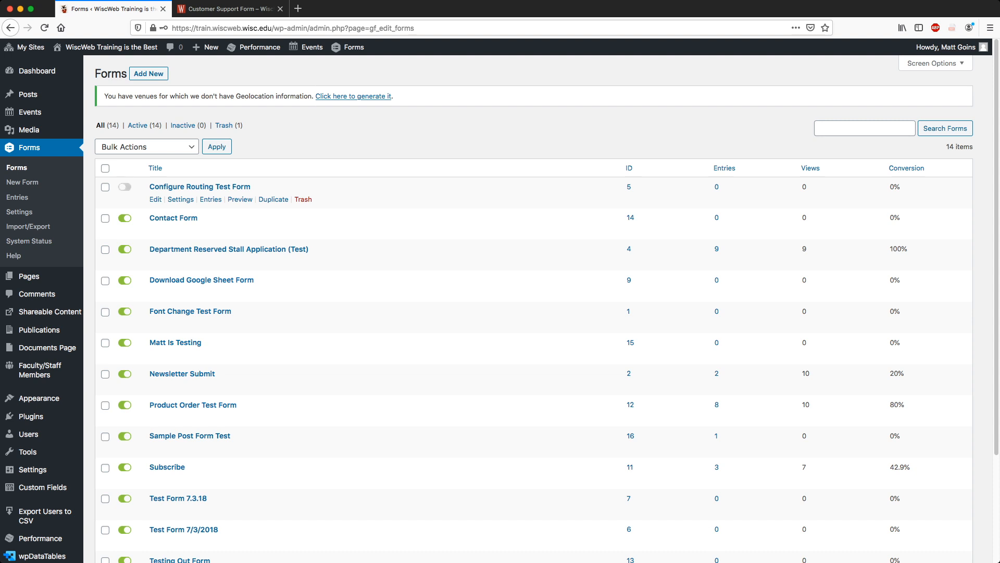
pyautogui.click(124, 187)
pyautogui.click(124, 187)
pyautogui.click(125, 187)
pyautogui.click(124, 187)
pyautogui.click(124, 187)
pyautogui.click(125, 187)
pyautogui.click(125, 187)
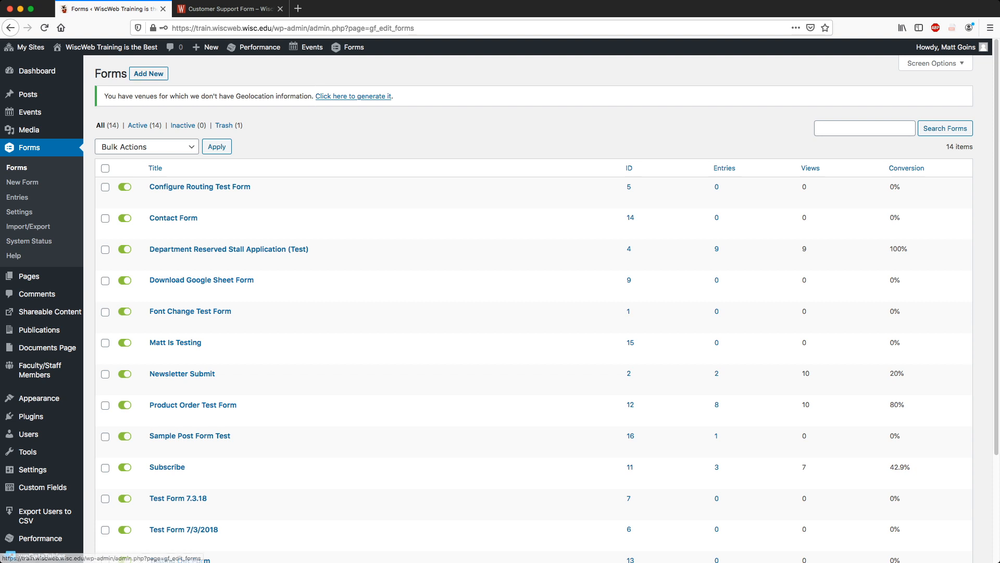
pyautogui.click(149, 74)
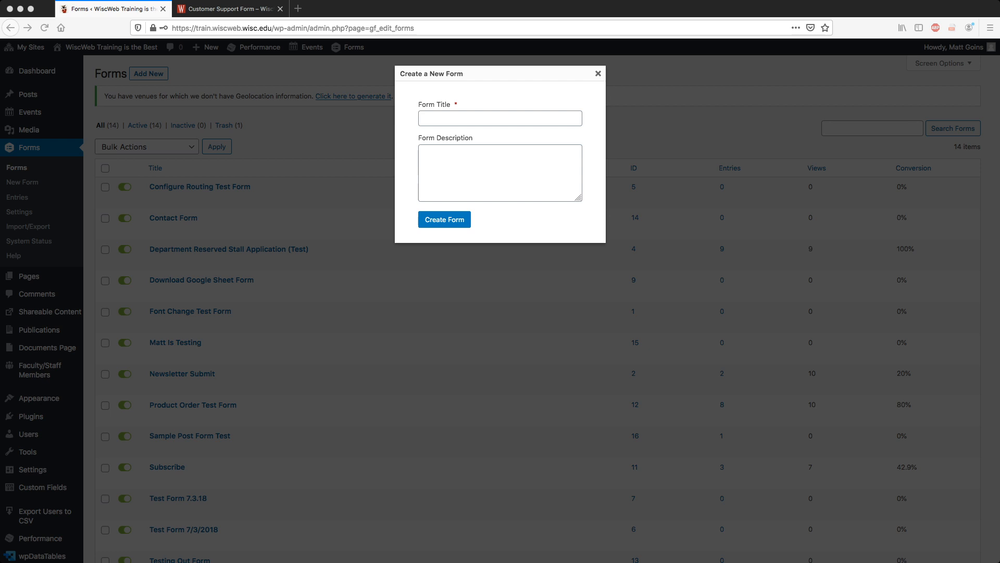
# Load docs.gravityforms.com/form-fields/ in a new private tab.
pyautogui.click(298, 9)
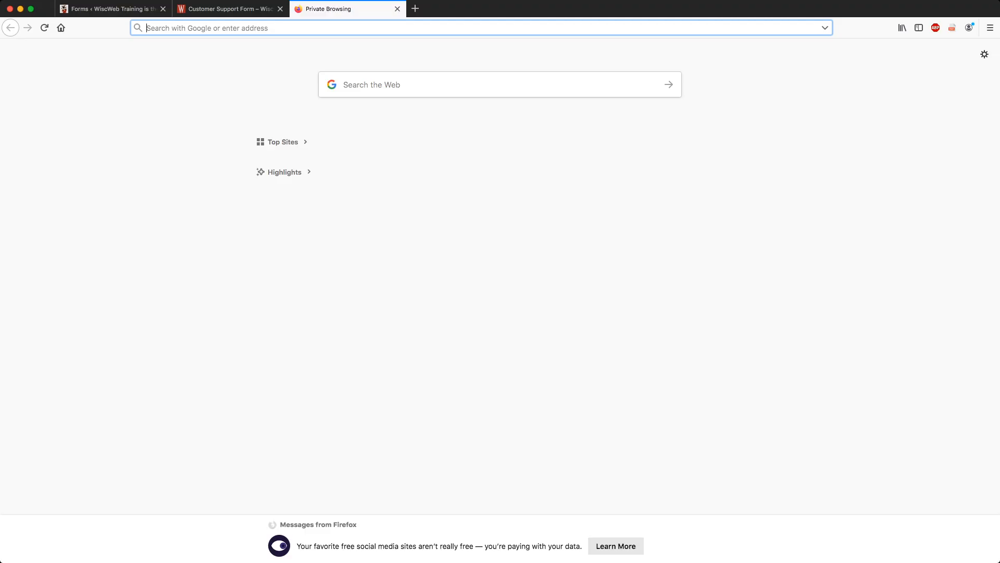
pyautogui.write('https://docs.gravityforms.com/form-fields/')
pyautogui.press('Return')
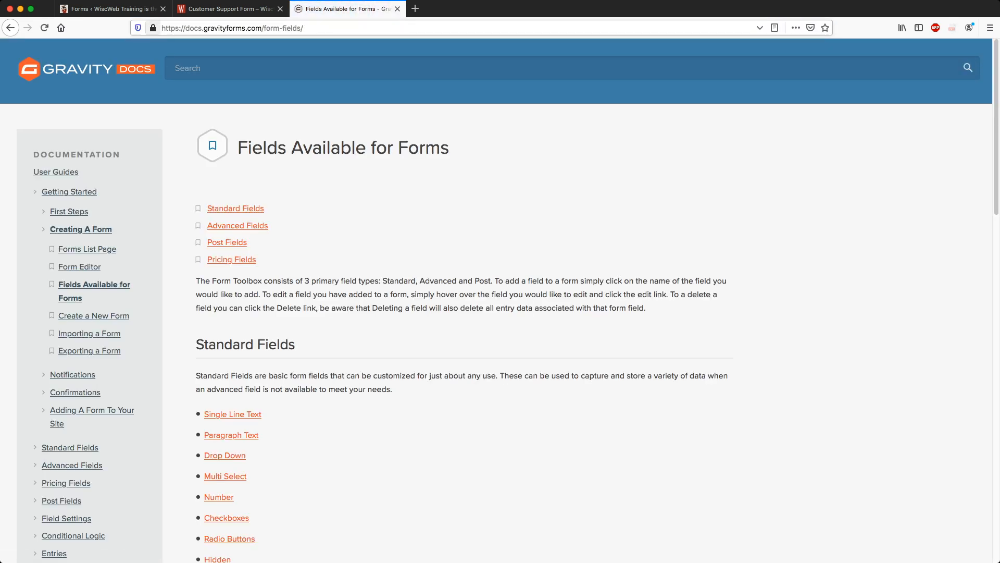
pyautogui.click(365, 28)
pyautogui.click(364, 28)
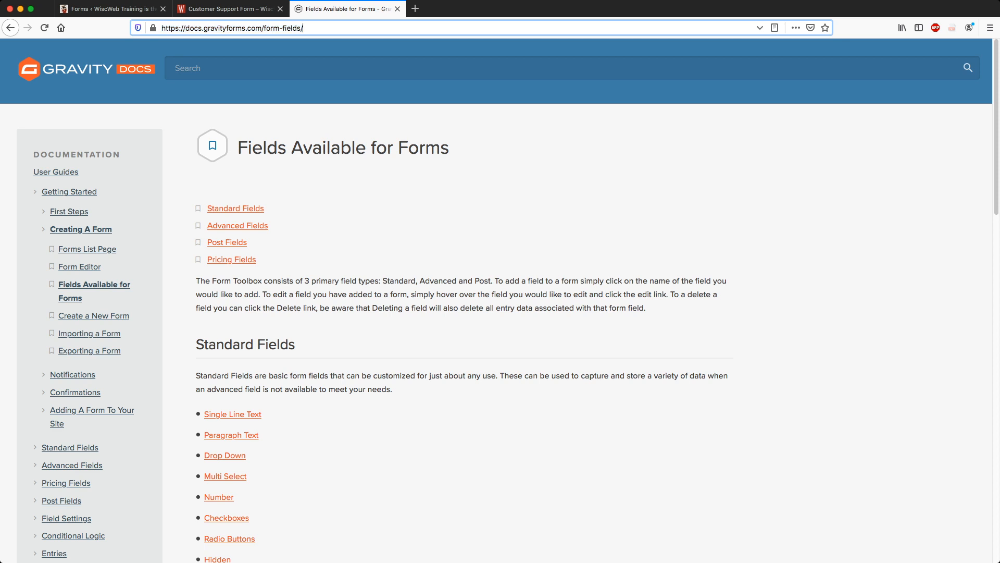
pyautogui.hotkey('shift', 'Left')
pyautogui.hotkey('shift', 'Left')
pyautogui.hotkey('shift', 'Left')
pyautogui.hotkey('shift', 'Left')
pyautogui.hotkey('shift', 'Left')
pyautogui.hotkey('shift', 'Left')
pyautogui.hotkey('shift', 'Left')
pyautogui.hotkey('shift', 'Left')
pyautogui.hotkey('shift', 'Left')
pyautogui.hotkey('shift', 'Left')
pyautogui.hotkey('shift', 'Left')
pyautogui.hotkey('shift', 'Left')
pyautogui.hotkey('shift', 'Left')
pyautogui.hotkey('shift', 'Left')
pyautogui.hotkey('shift', 'Left')
pyautogui.hotkey('shift', 'Left')
pyautogui.hotkey('shift', 'Left')
pyautogui.hotkey('shift', 'Left')
pyautogui.hotkey('shift', 'Left')
pyautogui.hotkey('shift', 'Left')
pyautogui.hotkey('shift', 'Right')
pyautogui.hotkey('shift', 'Right')
pyautogui.hotkey('shift', 'Right')
pyautogui.hotkey('shift', 'Right')
pyautogui.hotkey('shift', 'Right')
pyautogui.hotkey('shift', 'Right')
pyautogui.hotkey('shift', 'Right')
pyautogui.hotkey('shift', 'Right')
pyautogui.hotkey('shift', 'Right')
pyautogui.hotkey('shift', 'Right')
pyautogui.hotkey('shift', 'Right')
pyautogui.hotkey('shift', 'Right')
pyautogui.hotkey('shift', 'Right')
pyautogui.hotkey('shift', 'Right')
pyautogui.hotkey('shift', 'Right')
pyautogui.hotkey('shift', 'Right')
pyautogui.hotkey('shift', 'Right')
pyautogui.hotkey('shift', 'Right')
pyautogui.hotkey('shift', 'Right')
pyautogui.hotkey('shift', 'Right')
pyautogui.hotkey('shift', 'Left')
pyautogui.hotkey('shift', 'Left')
pyautogui.hotkey('shift', 'Left')
pyautogui.hotkey('shift', 'Left')
pyautogui.hotkey('shift', 'Left')
pyautogui.hotkey('shift', 'Left')
pyautogui.hotkey('shift', 'Left')
pyautogui.hotkey('shift', 'Left')
pyautogui.hotkey('shift', 'Left')
pyautogui.hotkey('shift', 'Left')
pyautogui.hotkey('shift', 'Left')
pyautogui.hotkey('shift', 'Left')
pyautogui.hotkey('shift', 'Left')
pyautogui.hotkey('shift', 'Left')
pyautogui.hotkey('shift', 'Left')
pyautogui.hotkey('shift', 'Left')
pyautogui.hotkey('shift', 'Left')
pyautogui.hotkey('shift', 'Left')
pyautogui.hotkey('shift', 'Left')
pyautogui.hotkey('shift', 'Left')
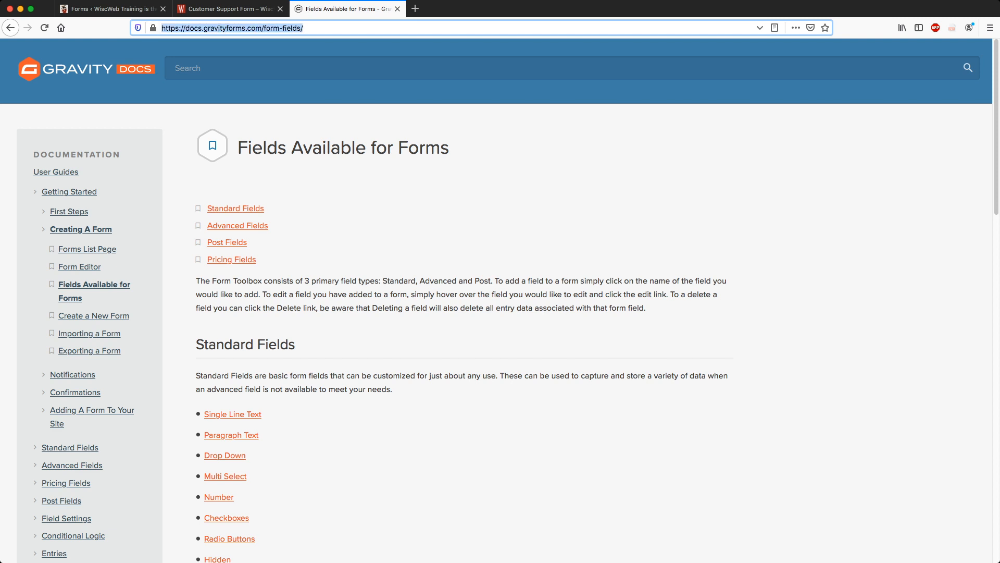
pyautogui.press('Right')
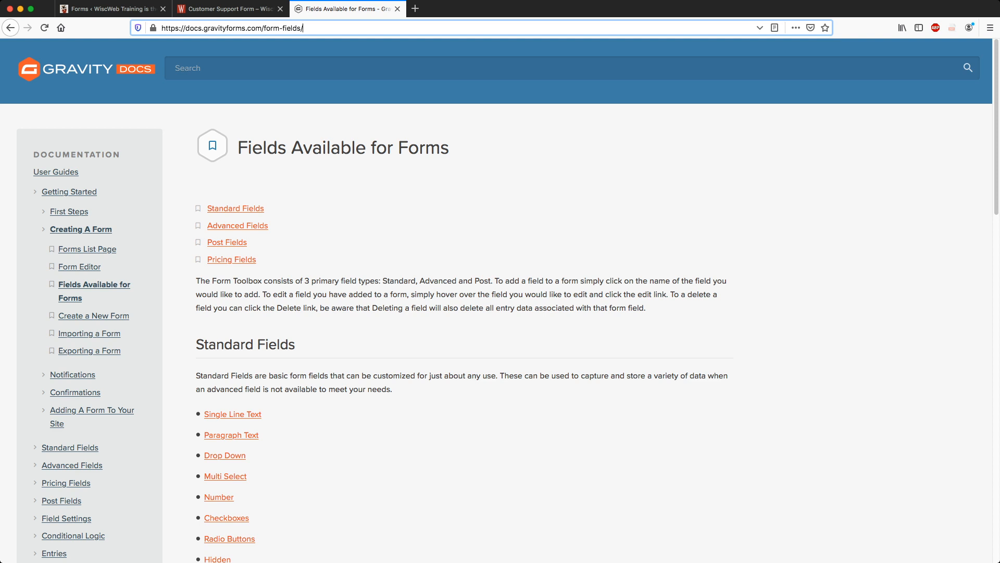
pyautogui.press('Home')
pyautogui.hotkey('shift', 'Right')
pyautogui.hotkey('shift', 'Right')
pyautogui.hotkey('shift', 'Right')
pyautogui.hotkey('shift', 'Right')
pyautogui.hotkey('shift', 'Right')
pyautogui.hotkey('shift', 'Right')
pyautogui.hotkey('shift', 'Right')
pyautogui.hotkey('shift', 'Right')
pyautogui.hotkey('shift', 'Right')
pyautogui.hotkey('shift', 'Right')
pyautogui.hotkey('shift', 'Right')
pyautogui.hotkey('shift', 'Right')
pyautogui.hotkey('shift', 'Right')
pyautogui.hotkey('shift', 'Right')
pyautogui.hotkey('shift', 'Right')
pyautogui.hotkey('shift', 'Right')
pyautogui.hotkey('shift', 'Right')
pyautogui.hotkey('shift', 'Right')
pyautogui.hotkey('shift', 'Right')
pyautogui.hotkey('shift', 'Right')
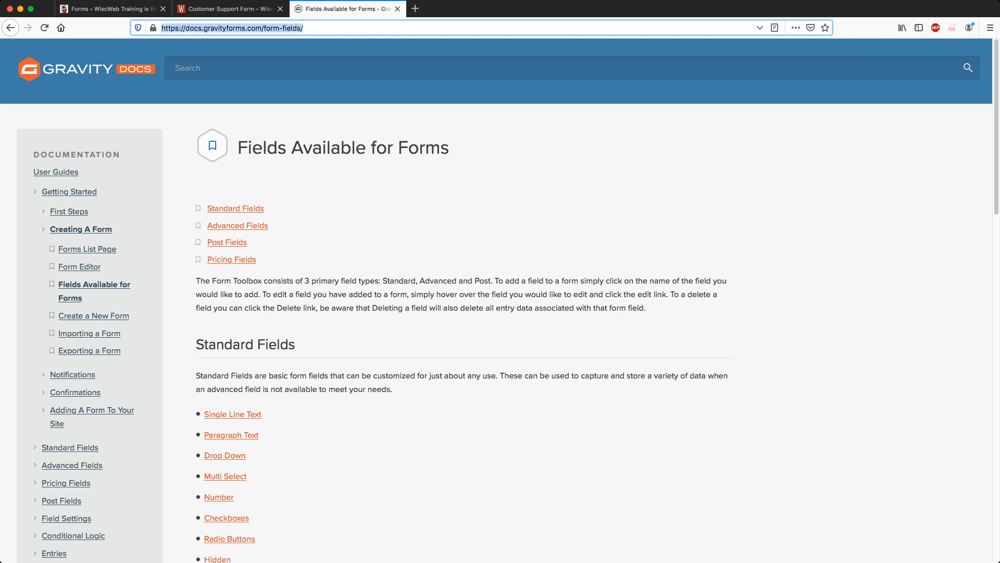
# Scroll down the field-types article and highlight the Pricing Fields section.
pyautogui.scroll(-8, 496, 303)
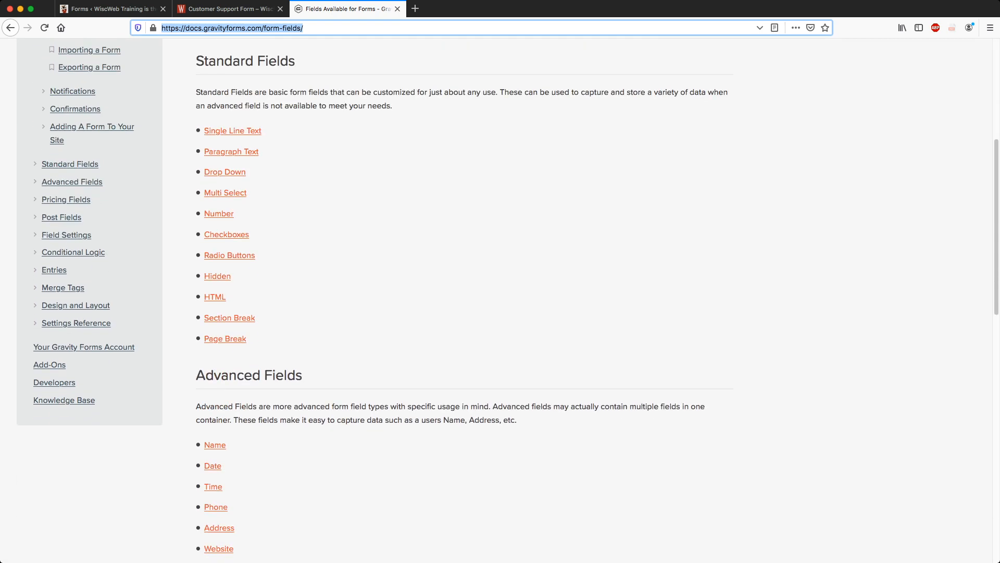
pyautogui.scroll(8, 496, 303)
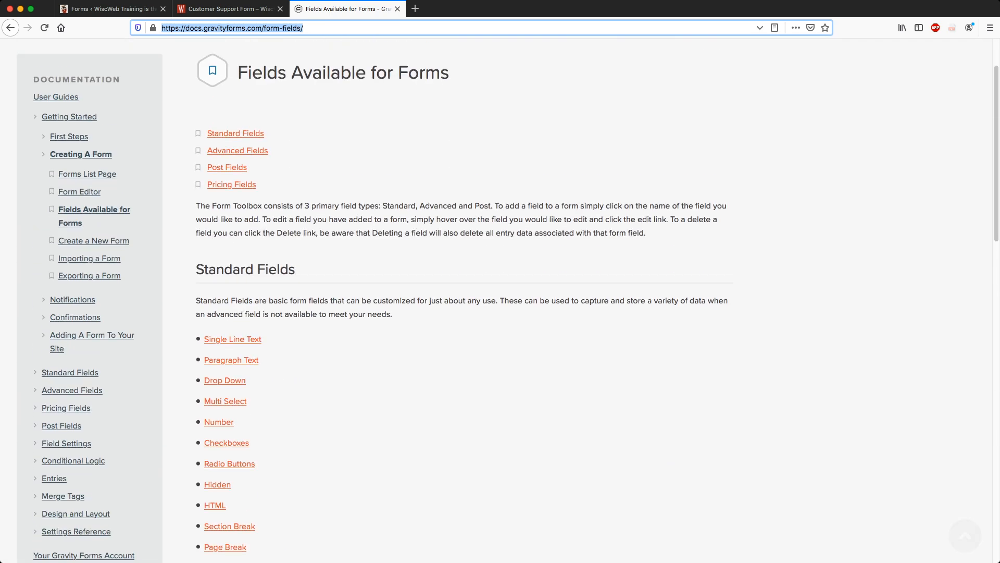
pyautogui.scroll(2, 495, 303)
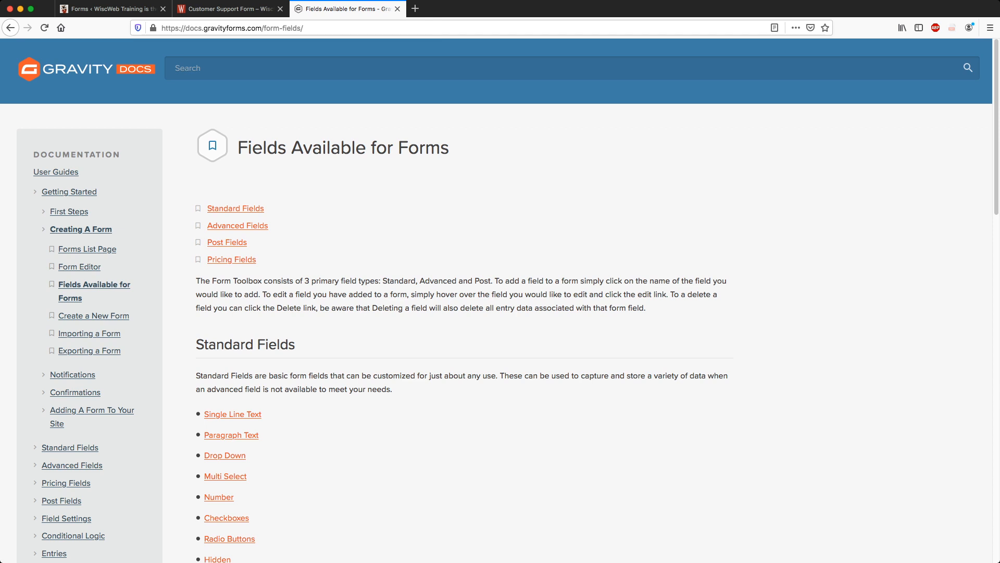
pyautogui.scroll(-12, 496, 304)
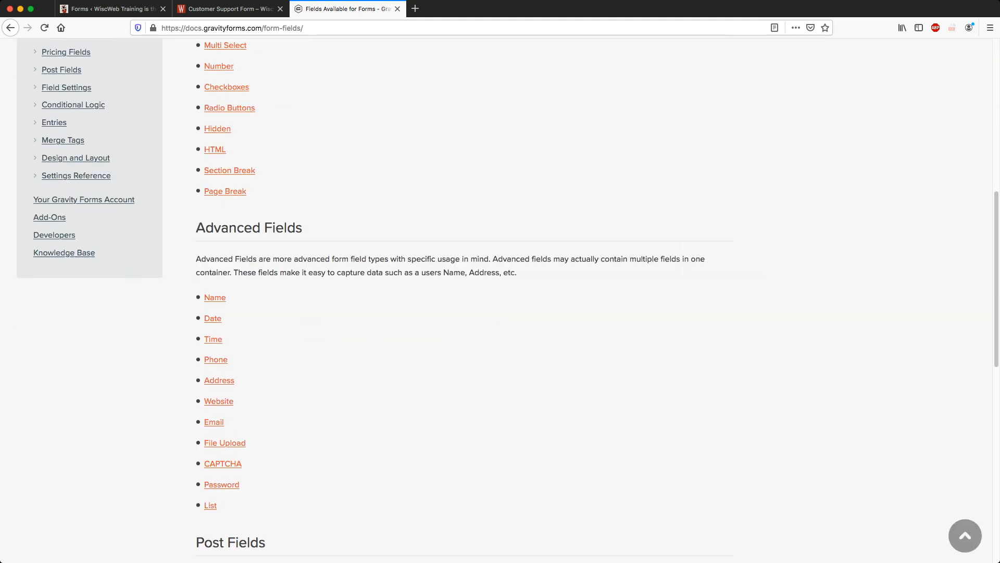
pyautogui.scroll(-5, 496, 303)
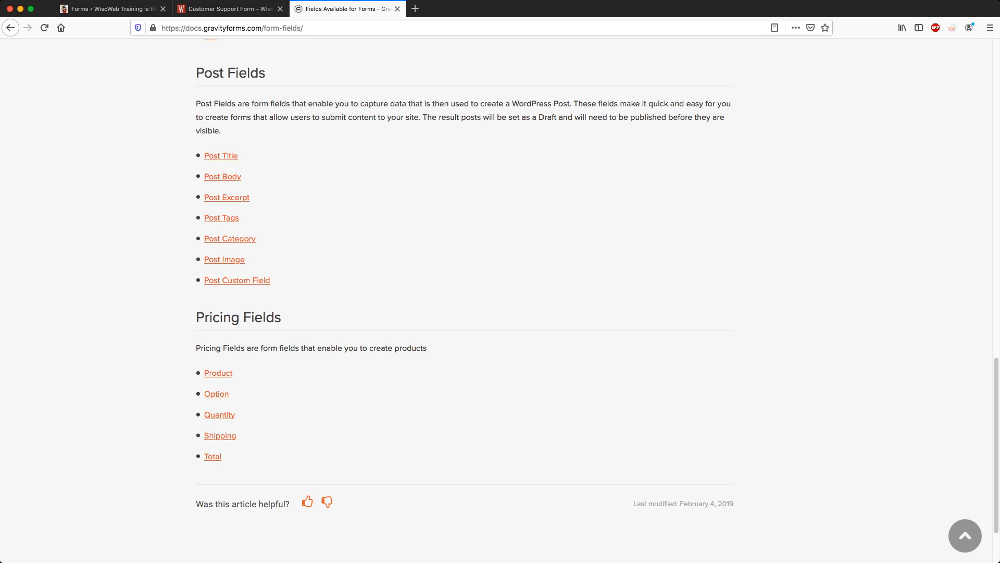
pyautogui.moveTo(196, 313); pyautogui.dragTo(222, 457)
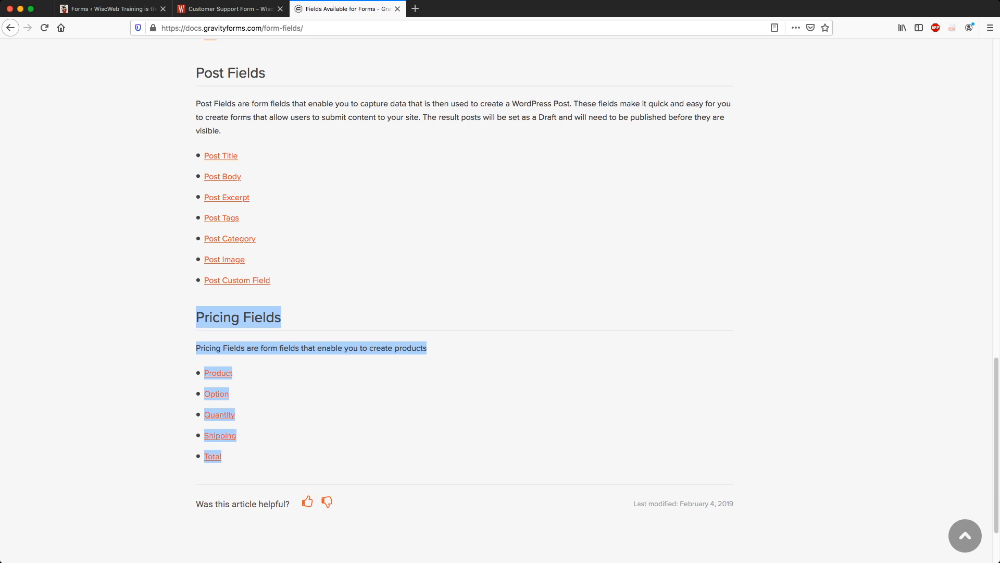
pyautogui.click(323, 427)
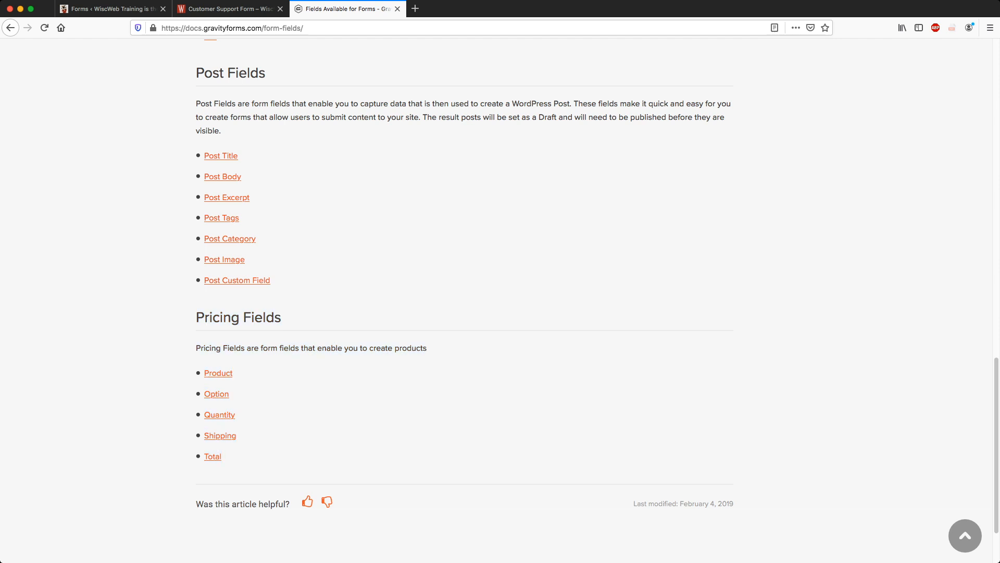
pyautogui.moveTo(196, 315); pyautogui.dragTo(313, 458)
pyautogui.click(313, 457)
# Scroll back through the standard and advanced field lists, then return to the WordPress forms tab.
pyautogui.scroll(3, 464, 297)
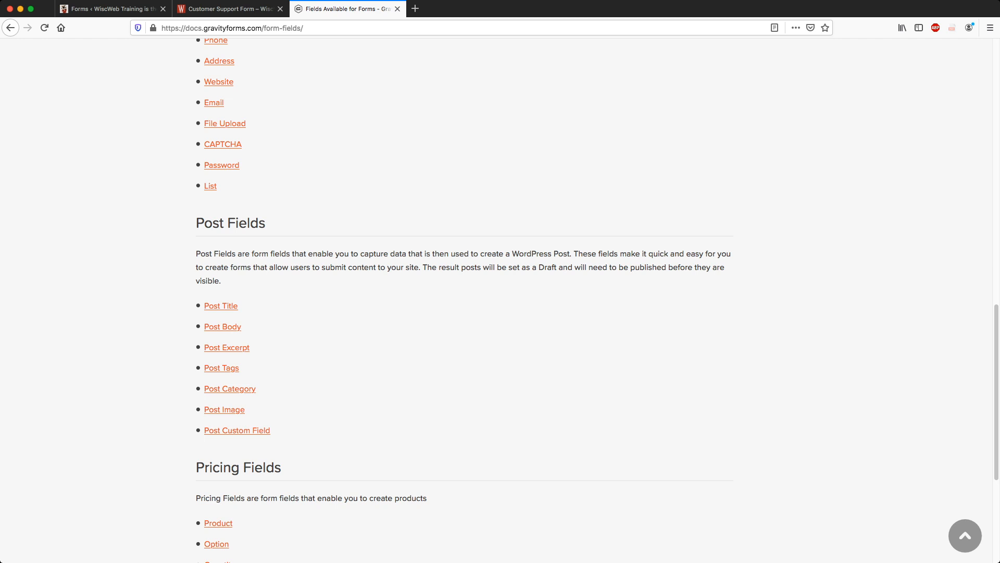
pyautogui.scroll(3, 464, 297)
pyautogui.scroll(3, 463, 297)
pyautogui.scroll(-5, 463, 296)
pyautogui.scroll(5, 464, 297)
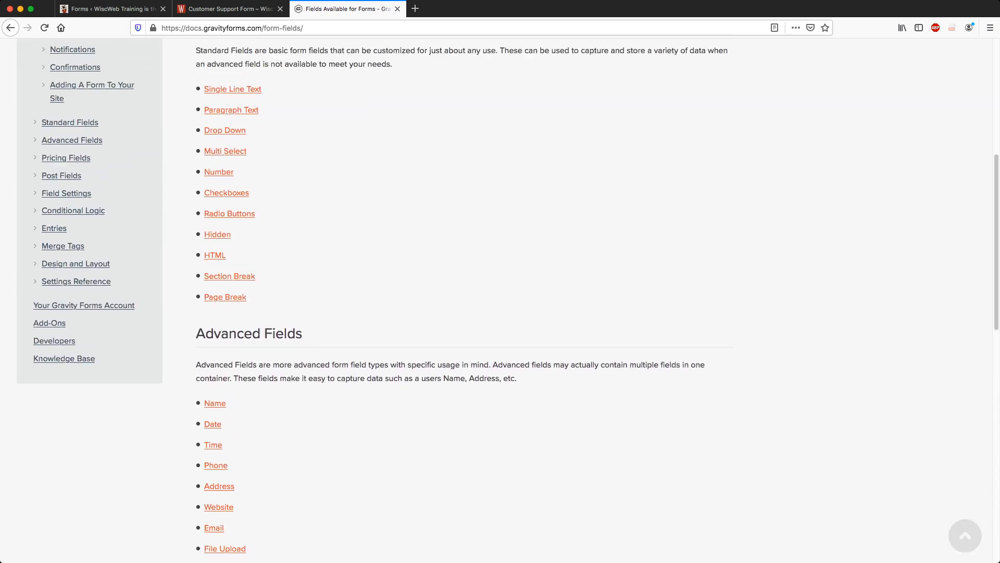
pyautogui.scroll(3, 463, 297)
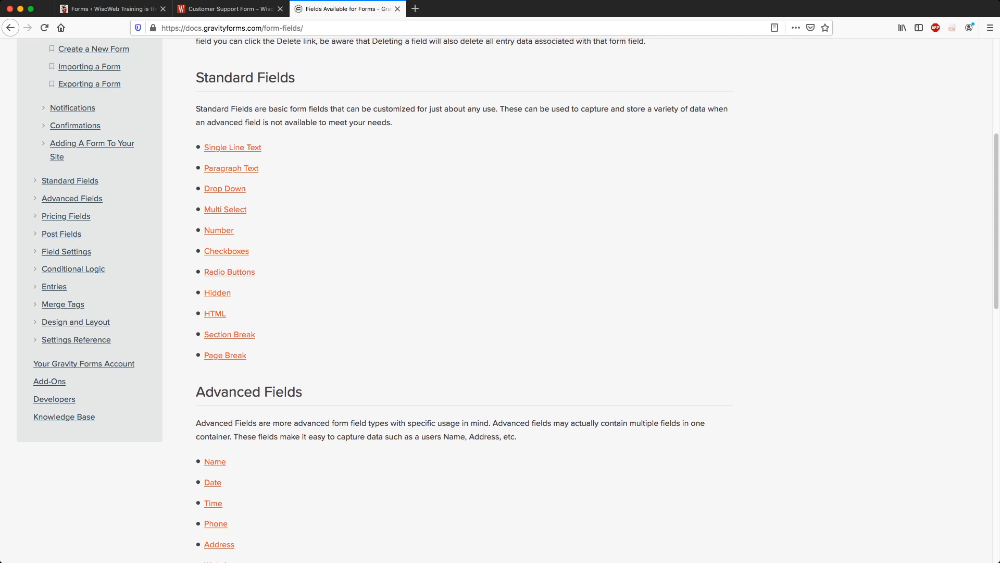
pyautogui.scroll(-3, 464, 297)
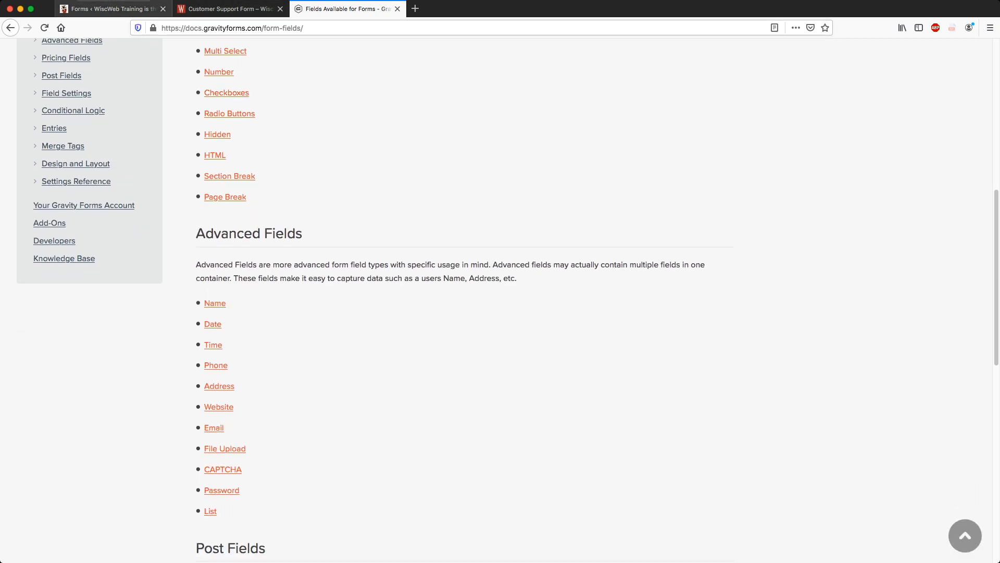
pyautogui.click(113, 9)
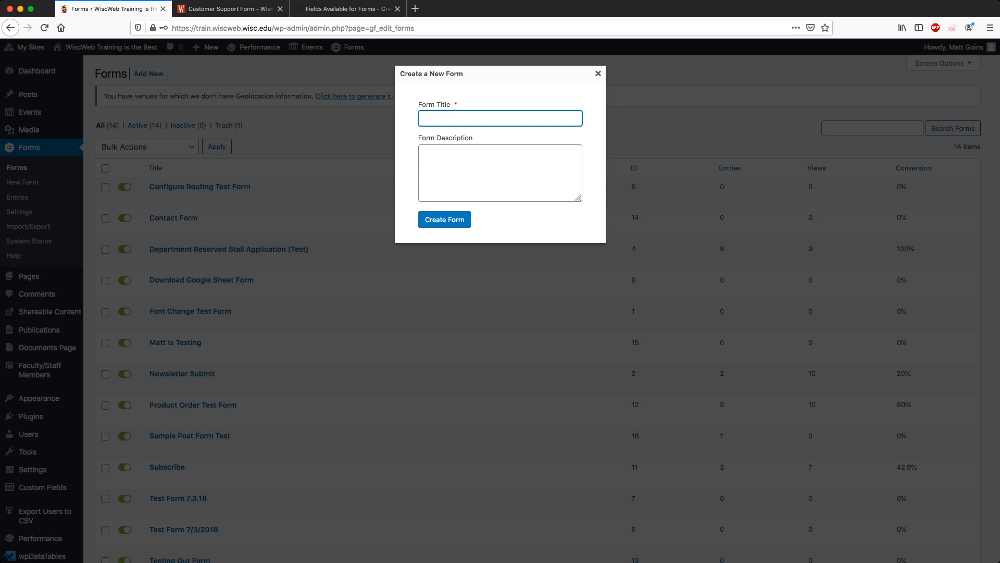
# Create the form 'Baseball Season Is Here' described as 'Baseball is my favorite sport, so we're going to chat about it.'.
pyautogui.write('Baseball Season Is Here')
pyautogui.press('Tab')
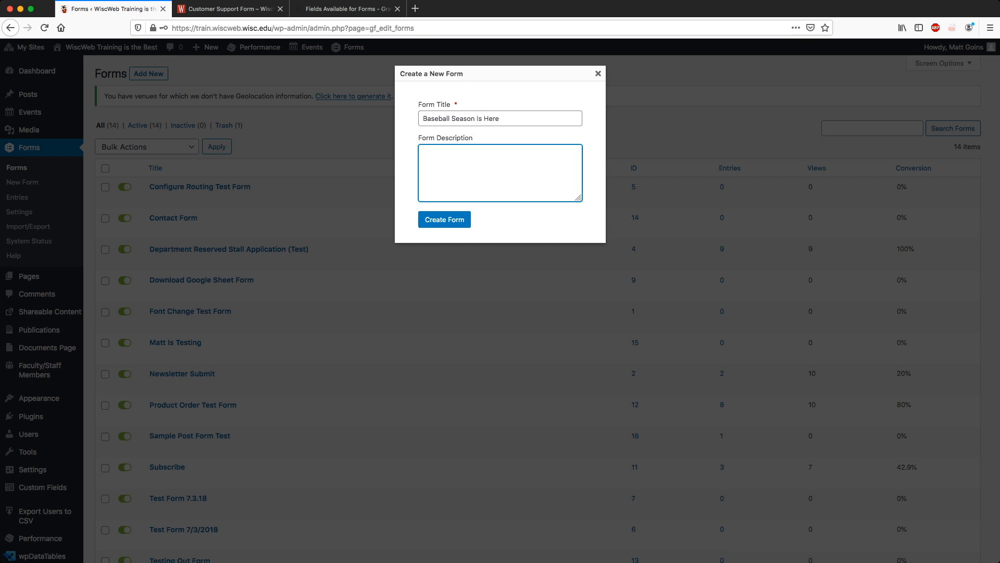
pyautogui.write("Baseball is my favorite sport, so we're goi")
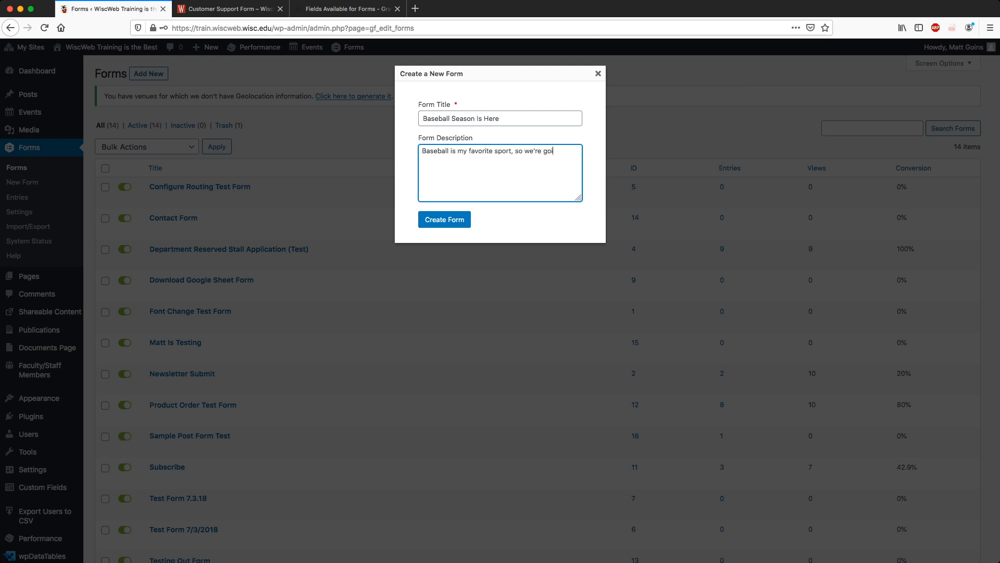
pyautogui.write('ng to chat about it.')
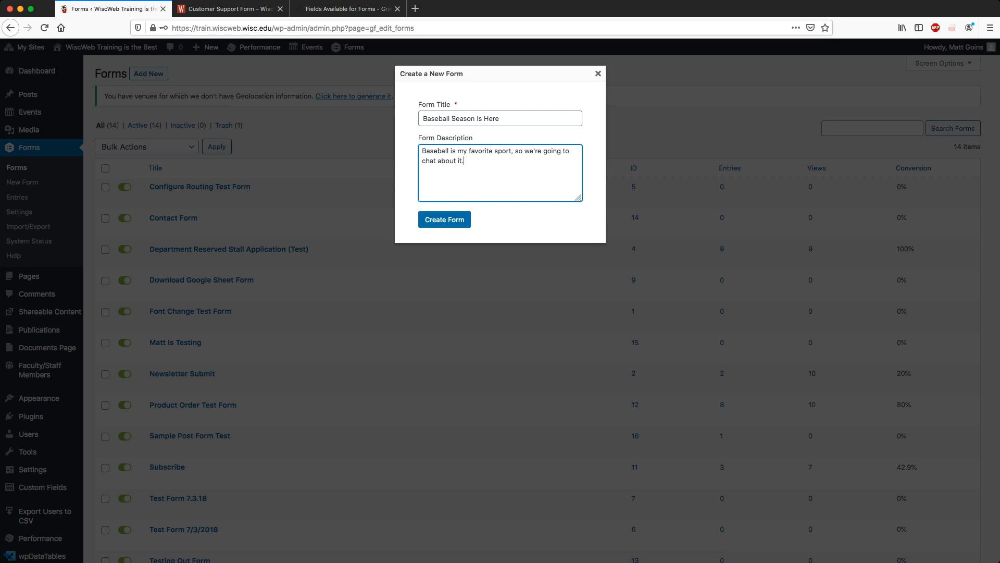
pyautogui.click(444, 220)
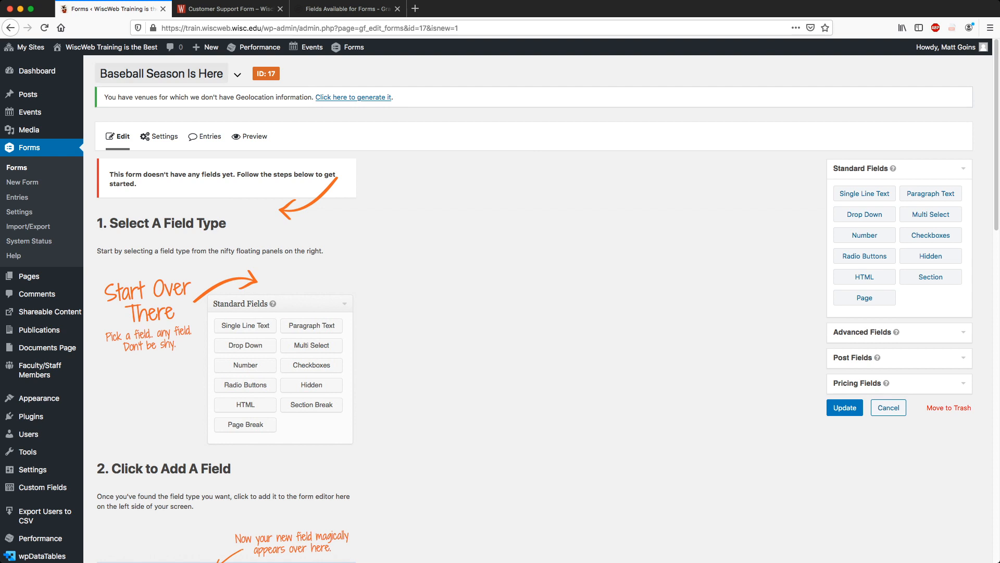
# Read through the editor's getting-started instructions, then expand the Advanced Fields panel.
pyautogui.scroll(-10, 500, 302)
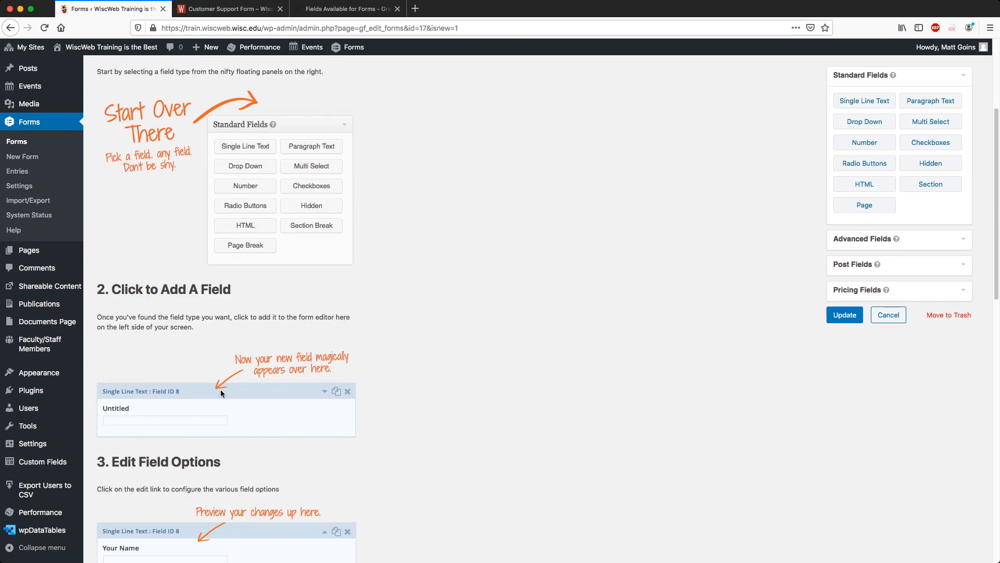
pyautogui.scroll(-15, 227, 313)
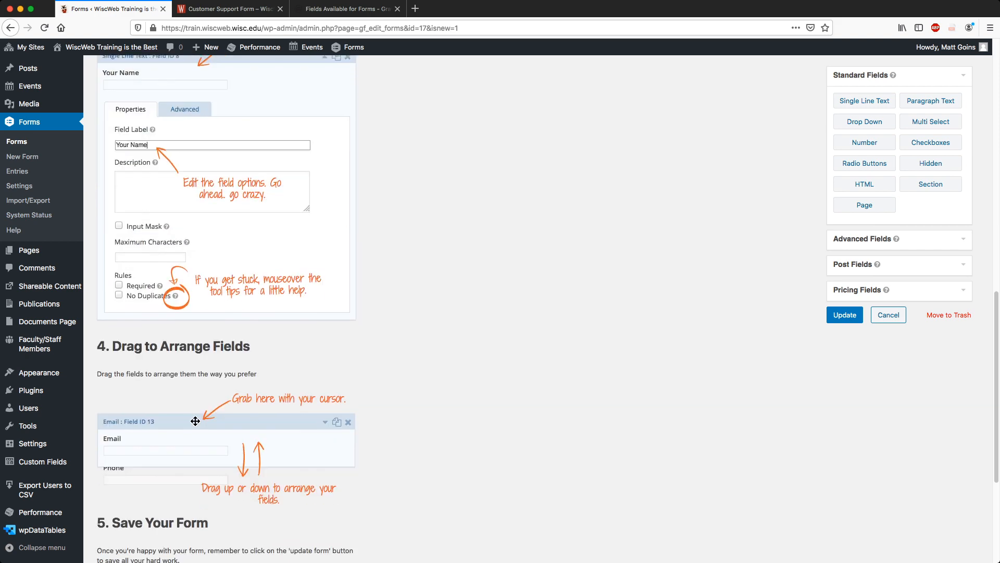
pyautogui.scroll(-3, 364, 308)
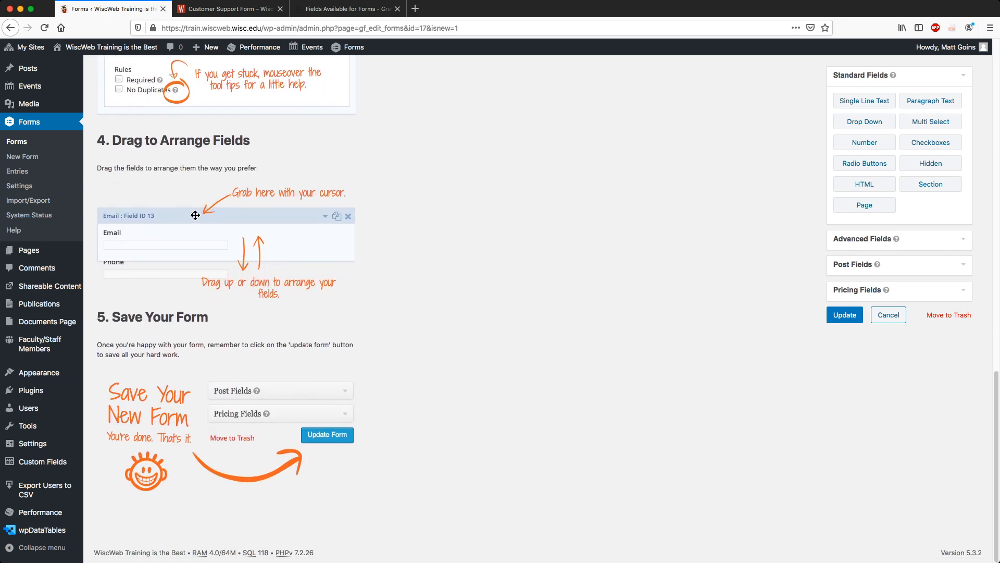
pyautogui.scroll(20, 500, 307)
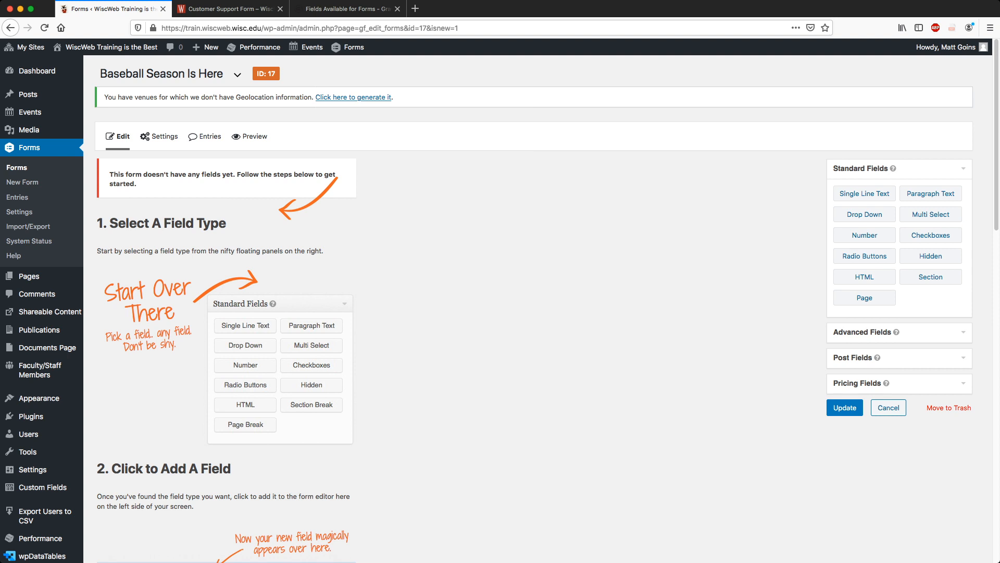
pyautogui.click(900, 333)
# Add a Name field, relabel it 'Full Name' and mark it required.
pyautogui.click(864, 219)
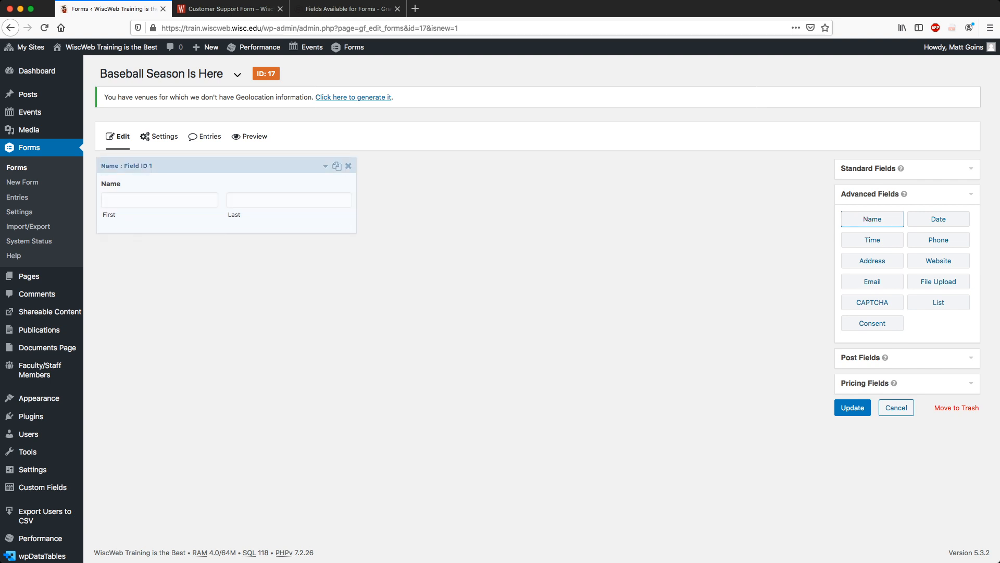
pyautogui.click(326, 166)
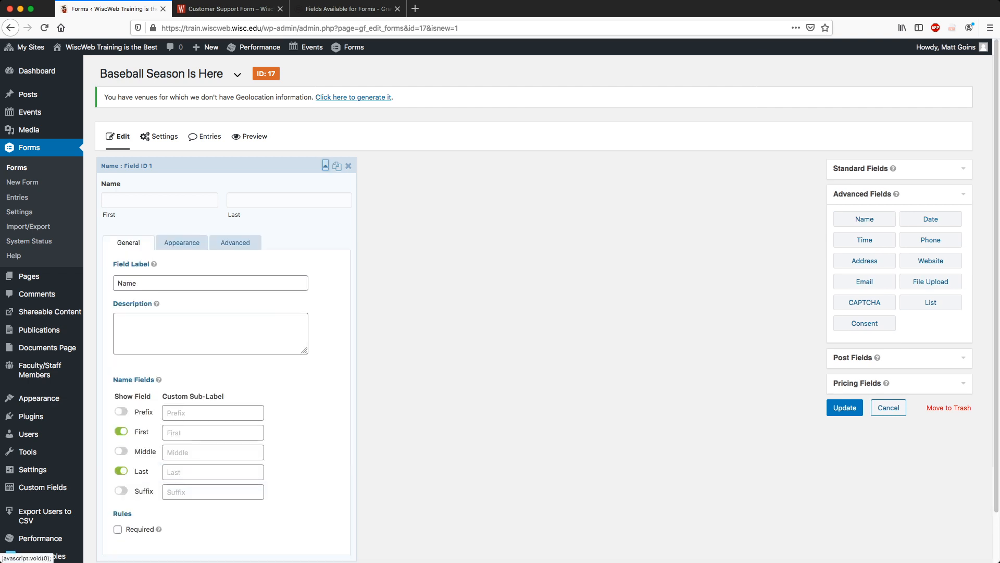
pyautogui.click(326, 166)
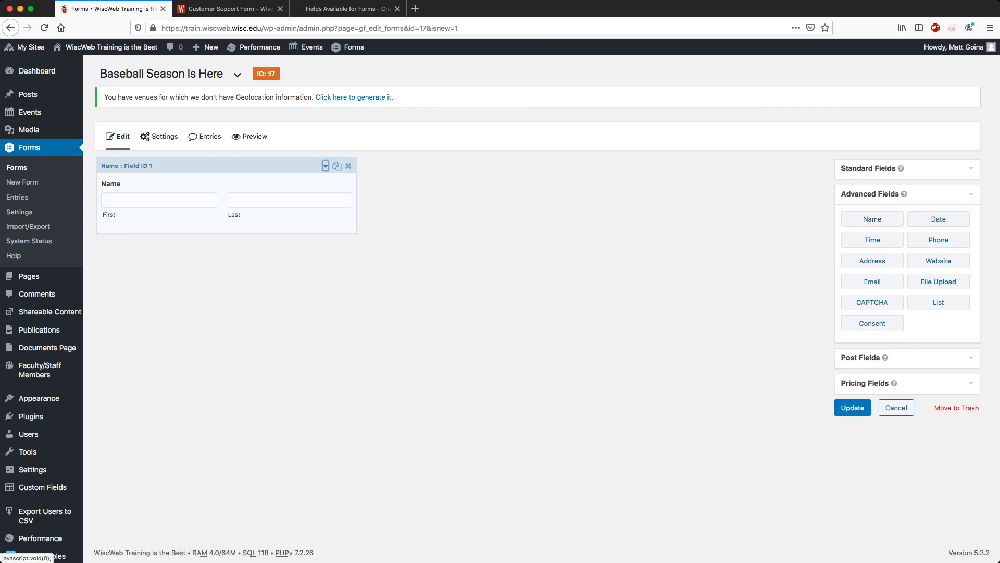
pyautogui.click(326, 165)
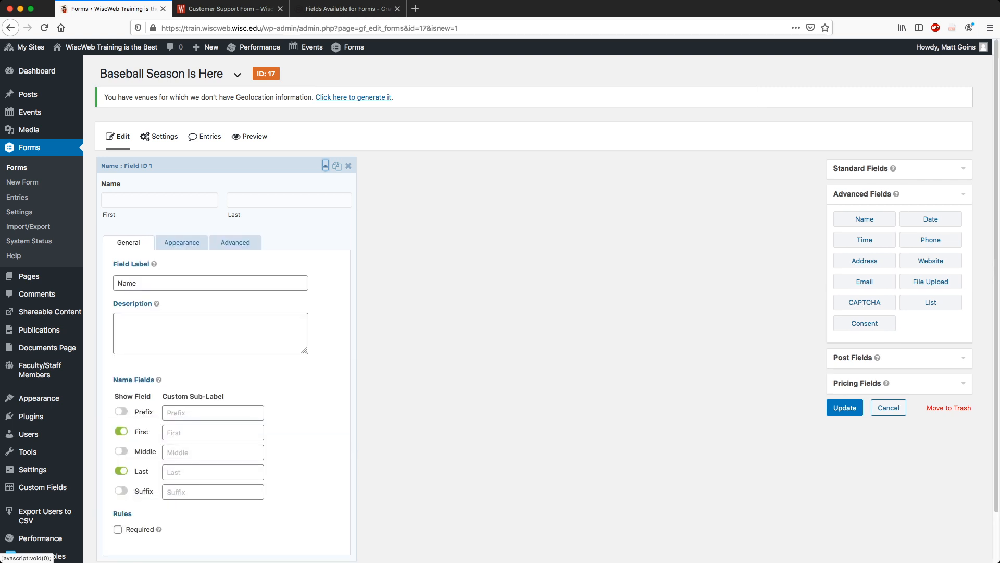
pyautogui.doubleClick(128, 283)
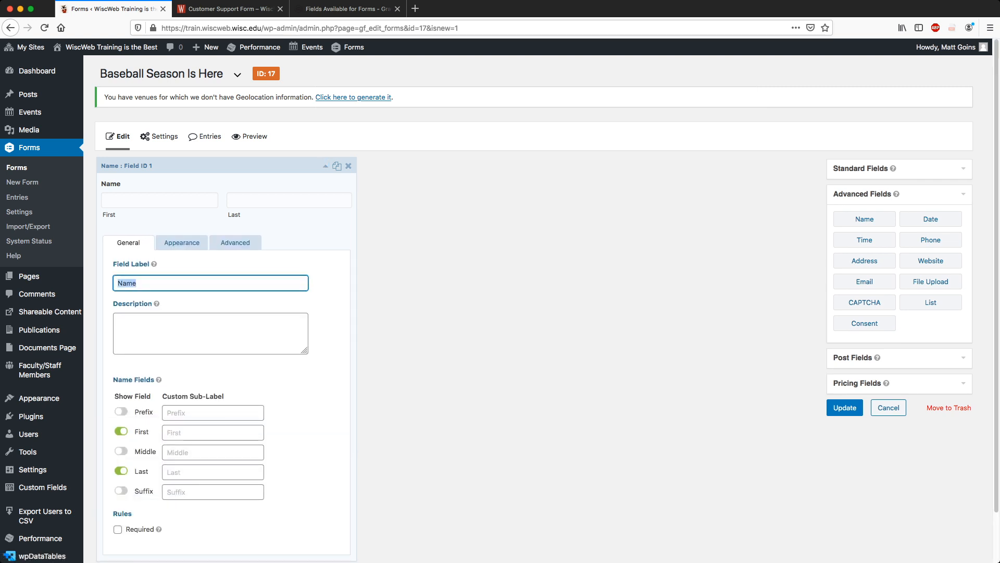
pyautogui.write('Full Name')
pyautogui.click(117, 529)
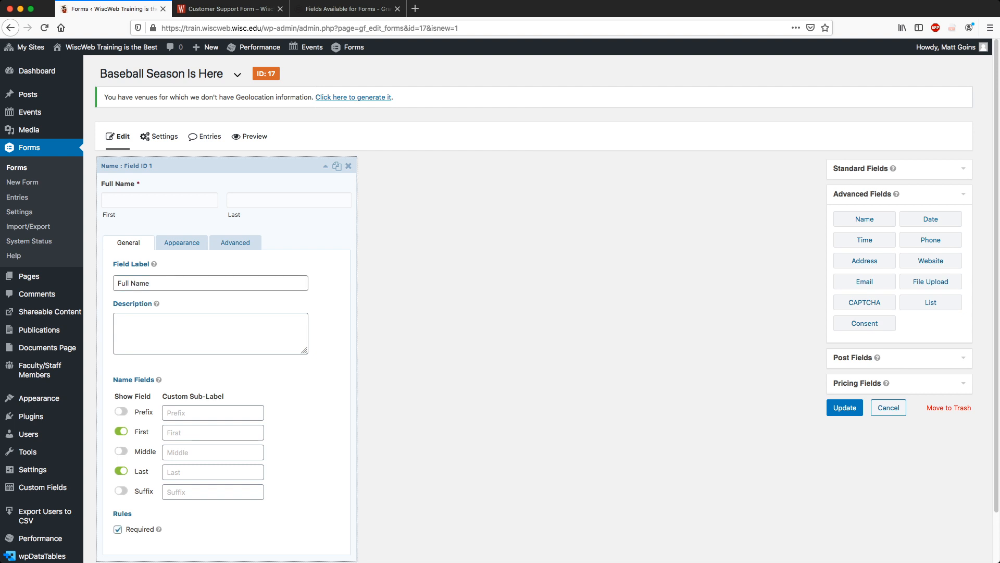
# Give the First and Last name inputs the placeholders 'first' and 'last'.
pyautogui.click(182, 242)
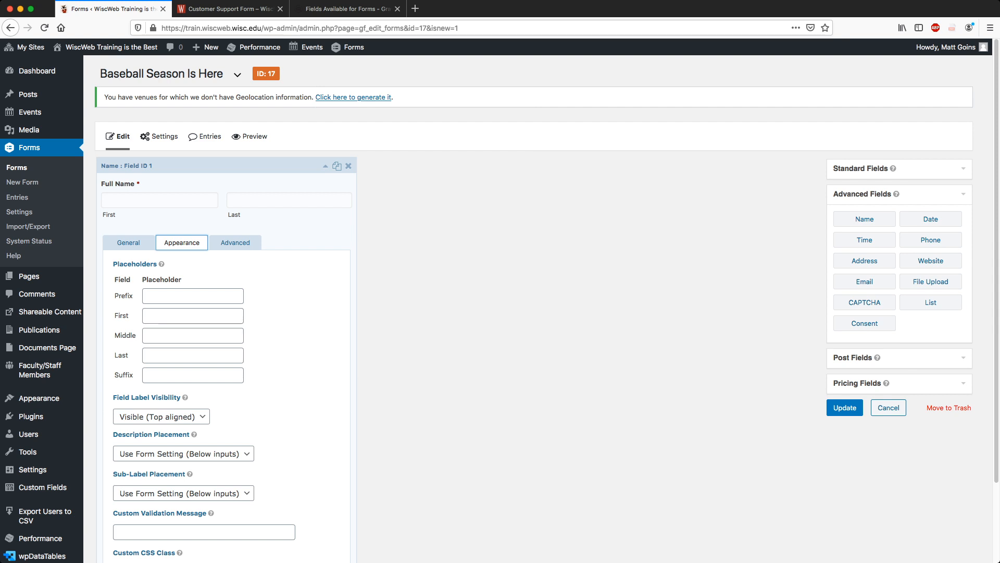
pyautogui.press('Tab')
pyautogui.press('Tab')
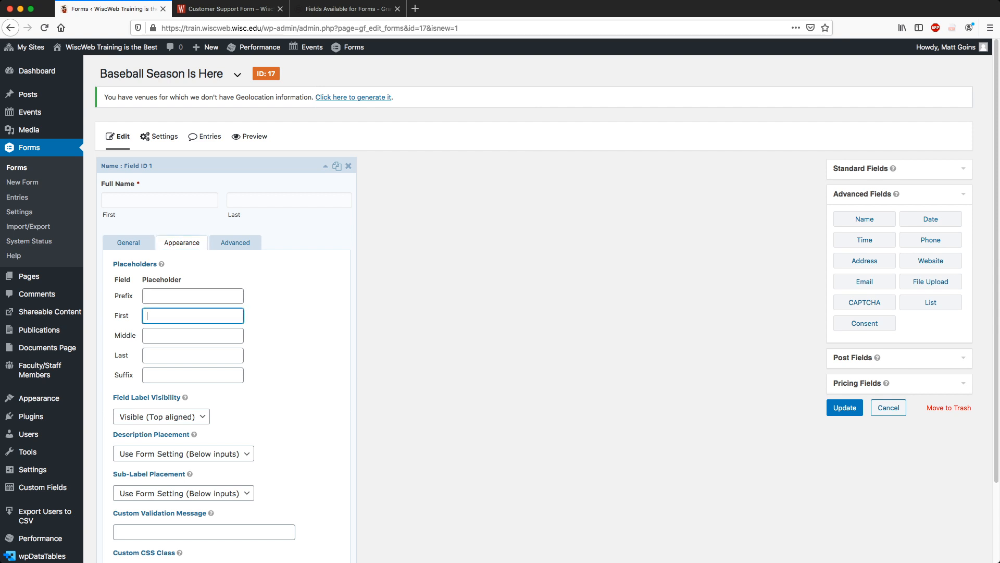
pyautogui.write('first')
pyautogui.press('Tab')
pyautogui.press('Tab')
pyautogui.write('last')
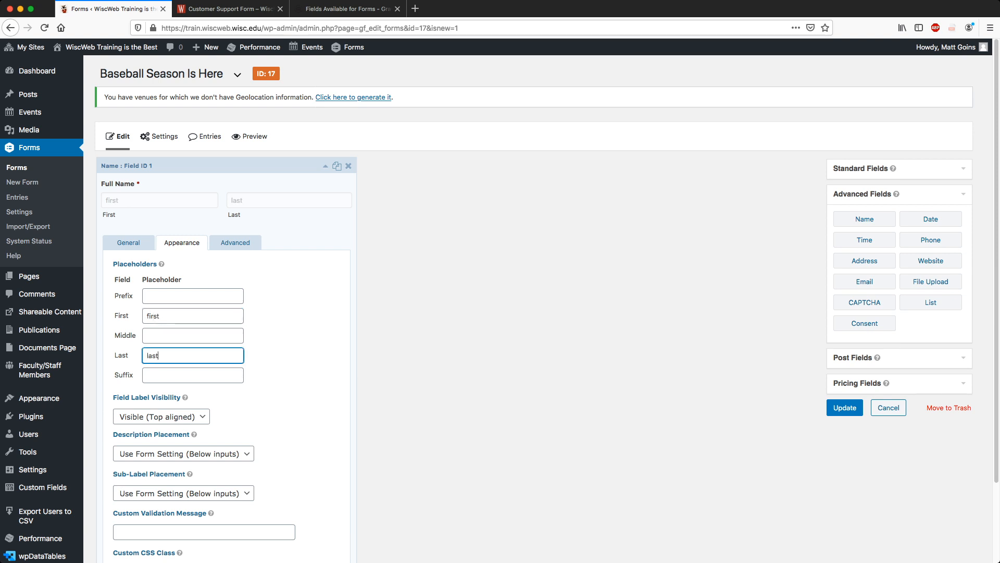
pyautogui.click(298, 333)
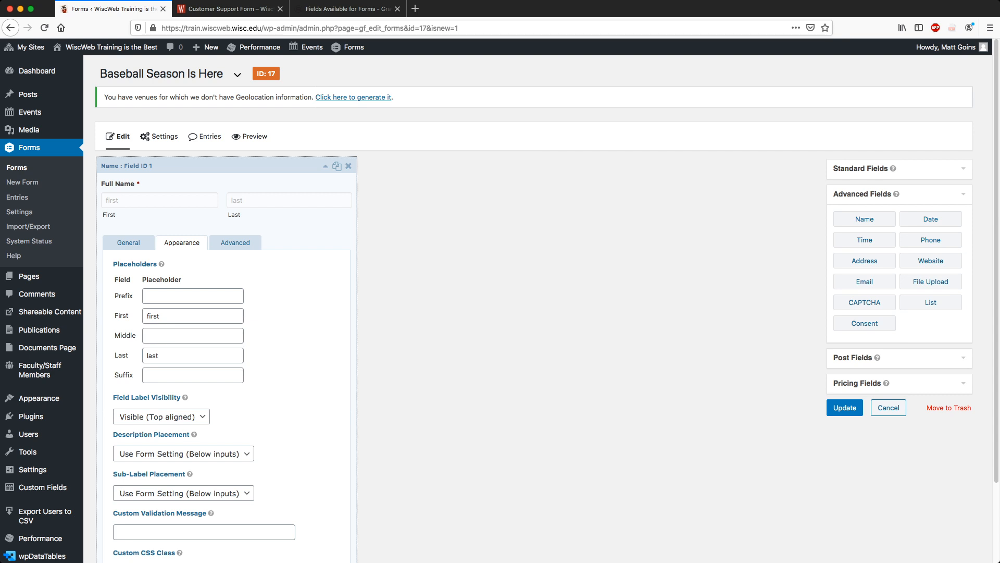
# Check the Full Name field's advanced default value boxes, then collapse the field.
pyautogui.click(235, 242)
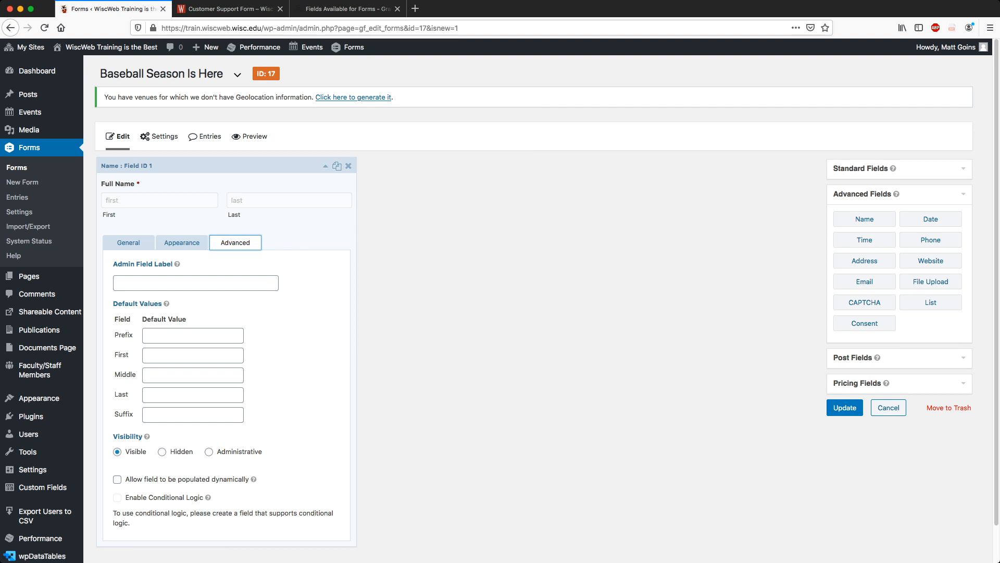
pyautogui.click(192, 355)
pyautogui.click(193, 395)
pyautogui.click(193, 356)
pyautogui.click(129, 243)
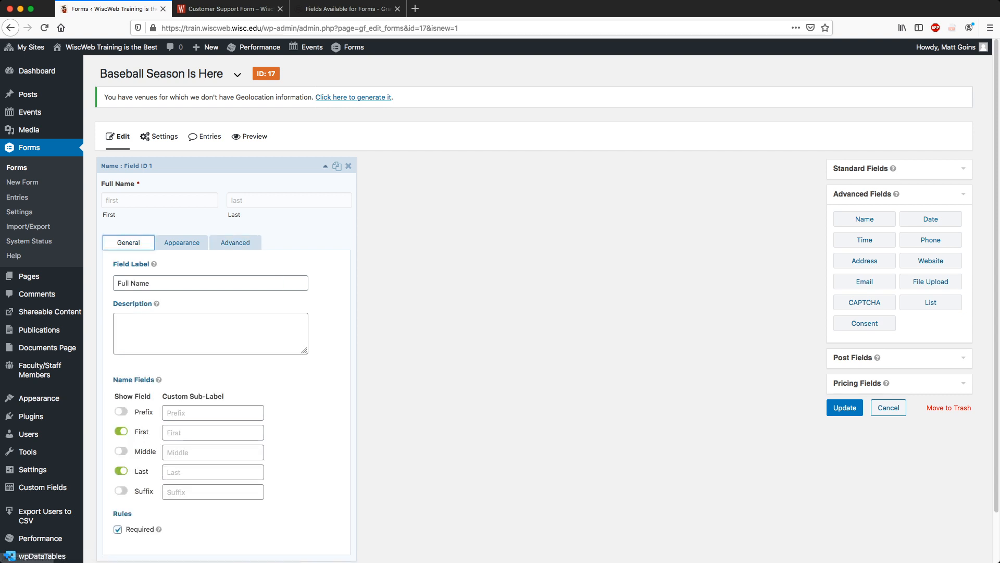
pyautogui.click(326, 167)
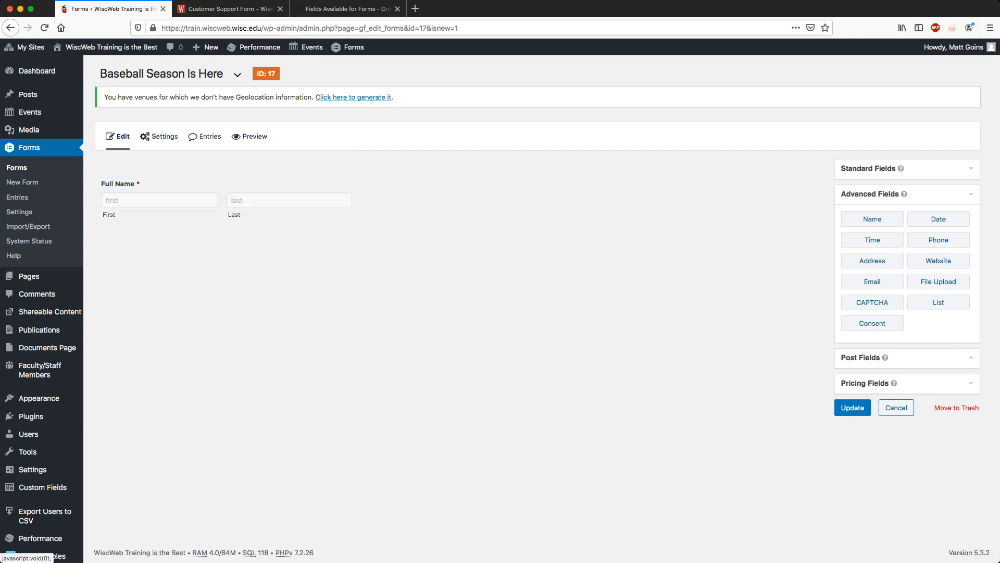
# From Advanced Fields, add an Email field labelled 'Preferred Email Address' and tick Required.
pyautogui.click(872, 281)
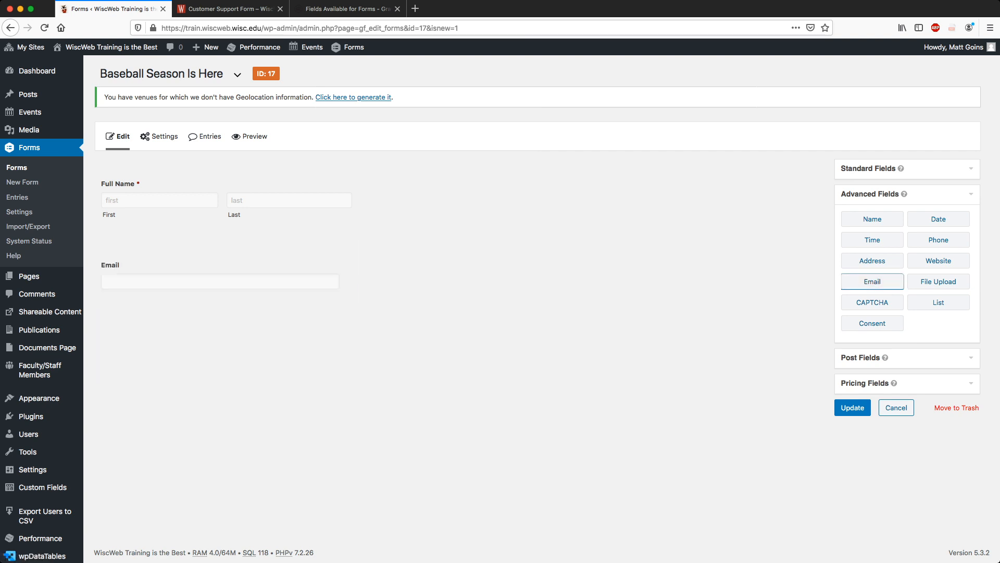
pyautogui.click(325, 246)
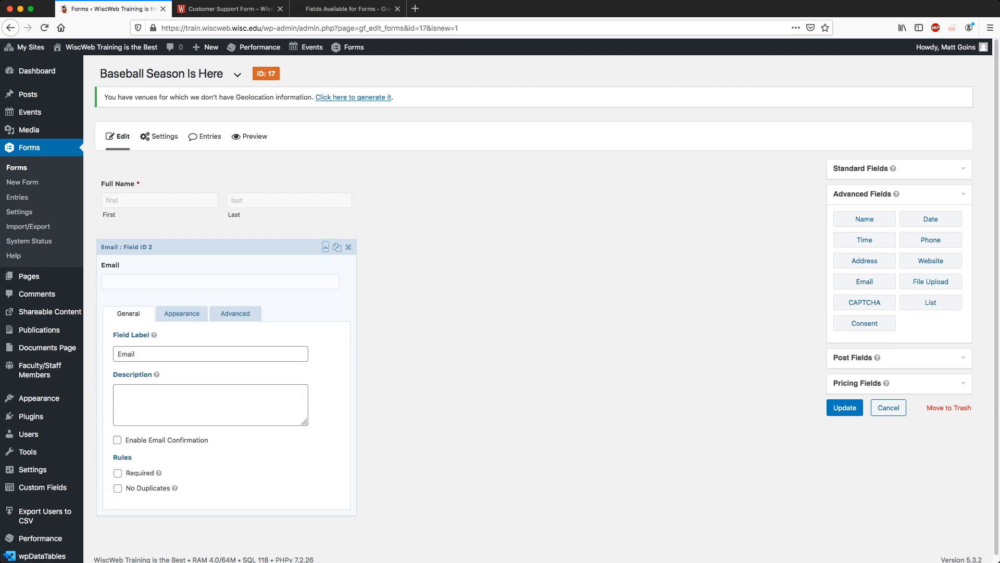
pyautogui.doubleClick(130, 353)
pyautogui.write('Preferr')
pyautogui.write('Email Address')
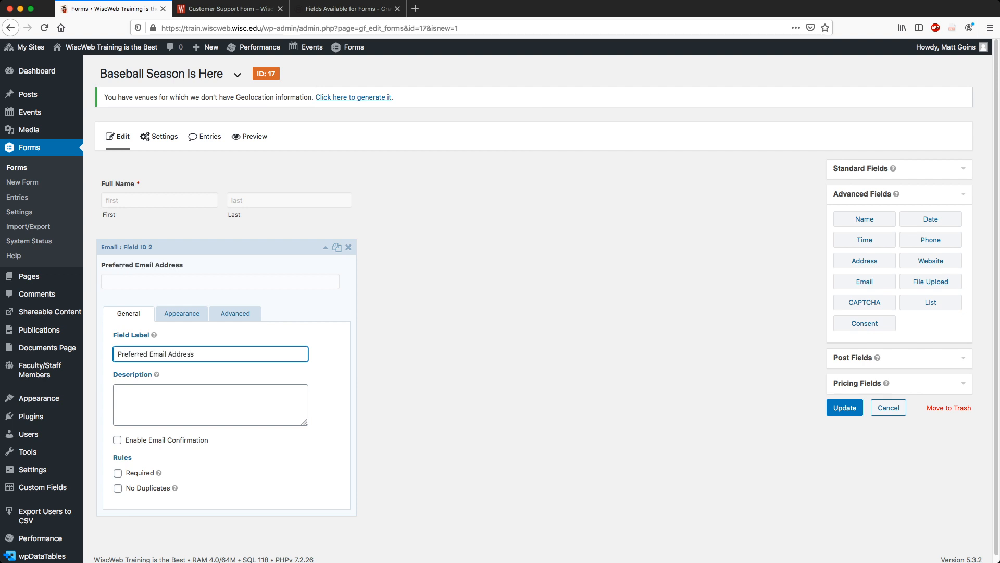
pyautogui.click(118, 473)
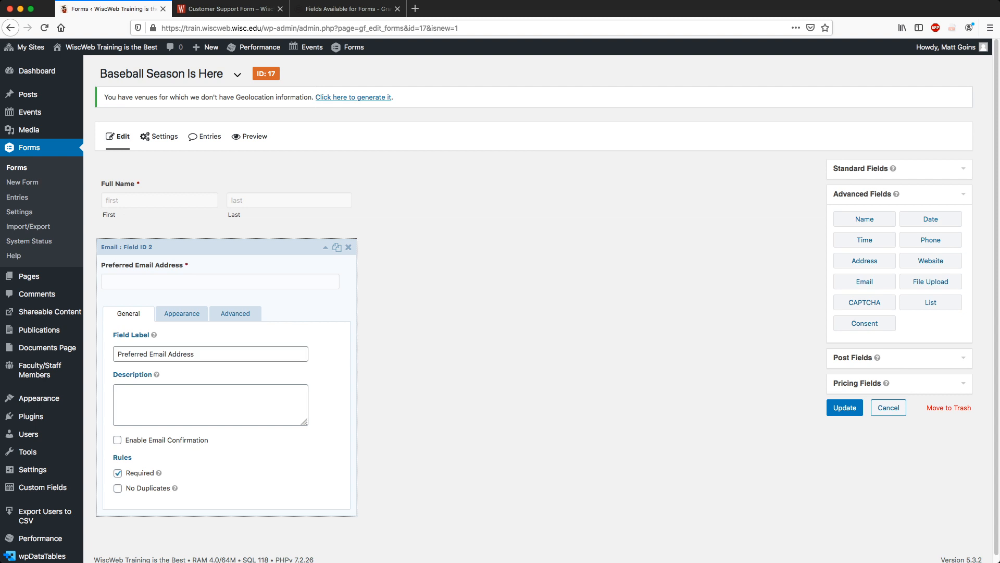
pyautogui.click(326, 247)
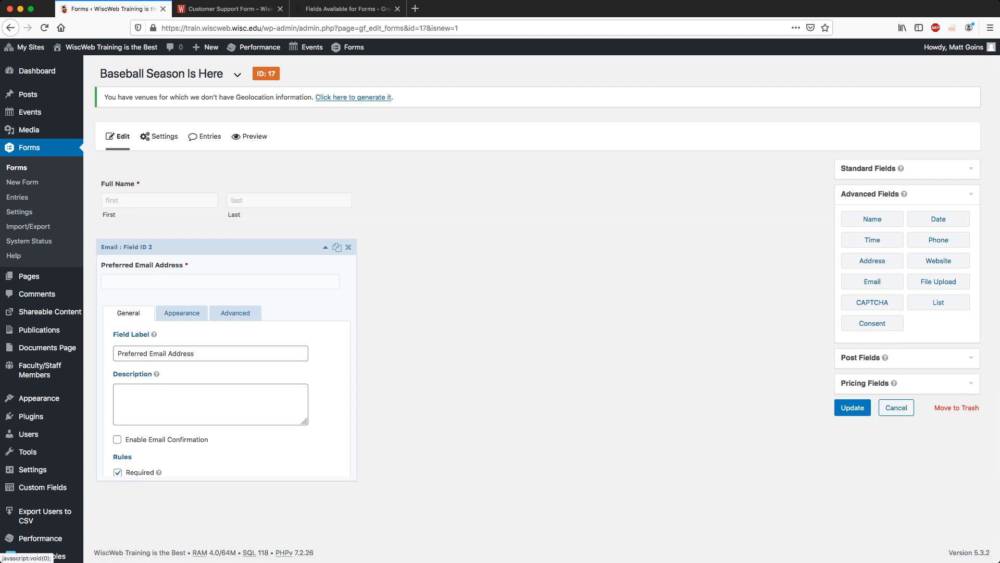
pyautogui.click(906, 169)
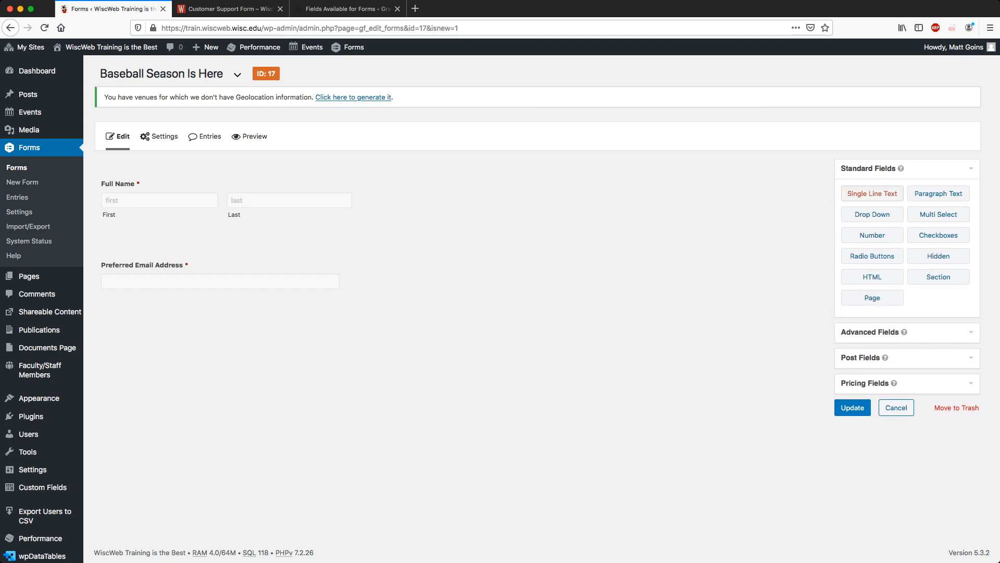
# Add a Single Line Text field labelled 'Tell me why you love baseball'.
pyautogui.click(872, 193)
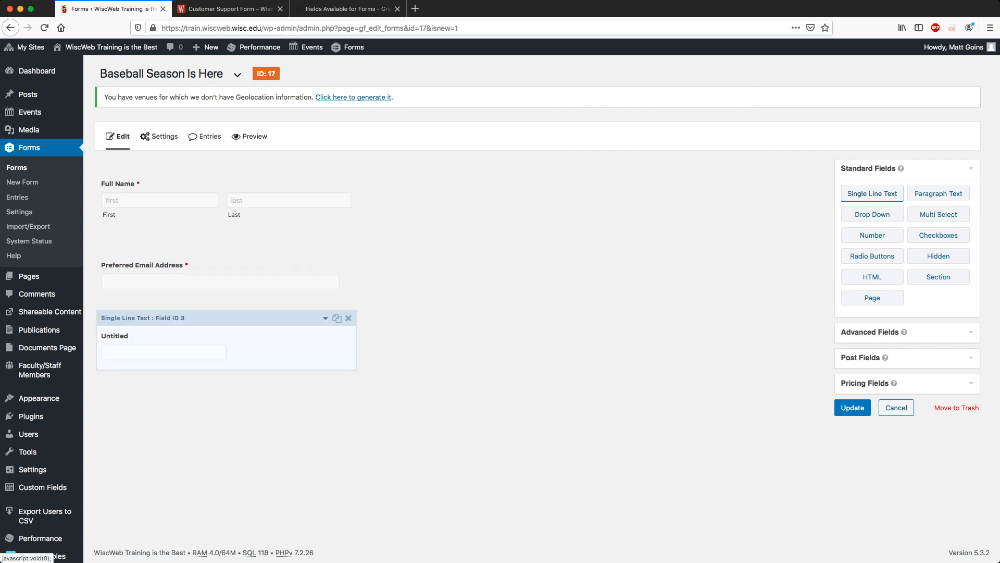
pyautogui.click(325, 318)
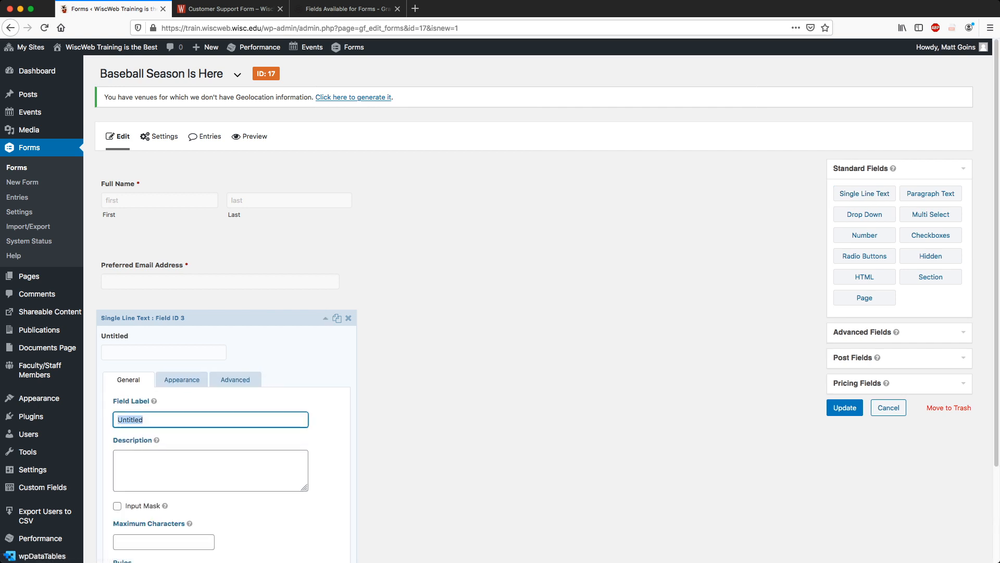
pyautogui.write('Tell me')
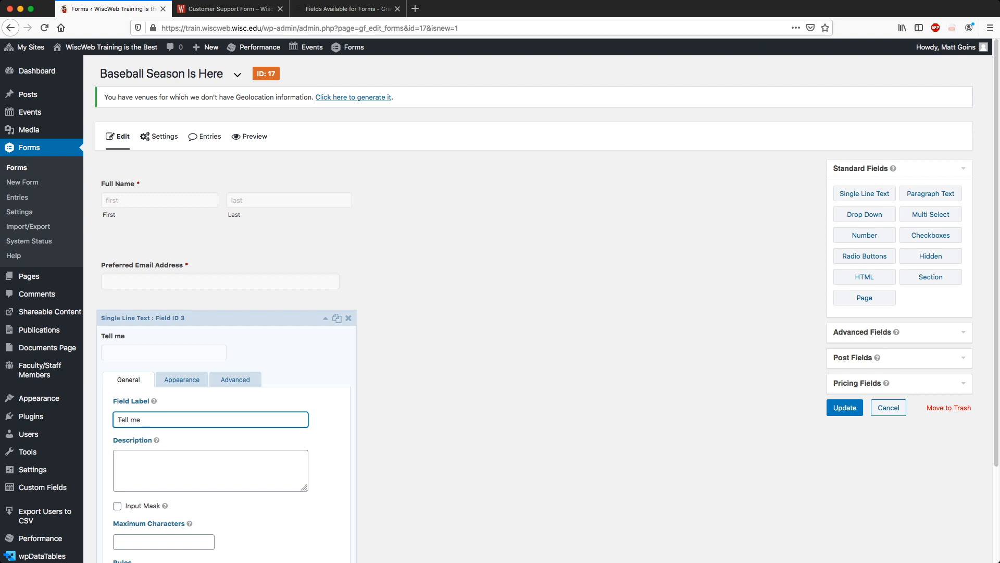
pyautogui.write('why you love baseball')
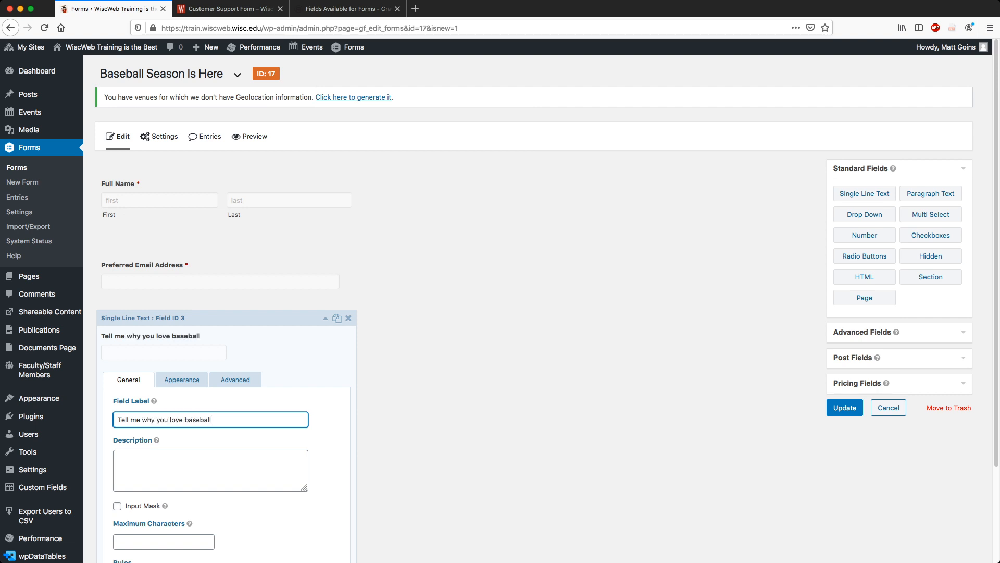
pyautogui.scroll(-5, 546, 310)
pyautogui.click(156, 436)
pyautogui.moveTo(190, 414)
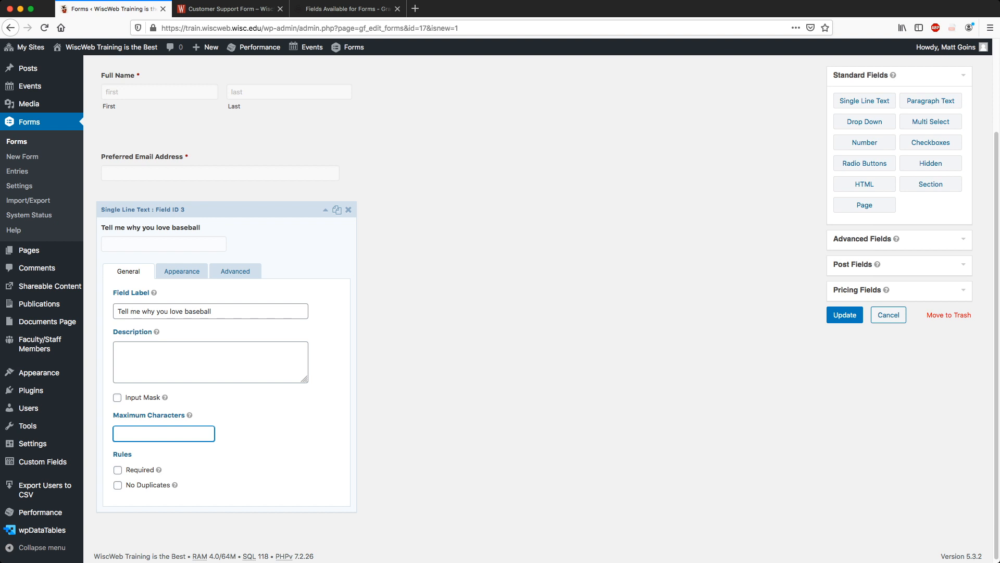
# Set the question's Field Size to Large, review its default value, and collapse it.
pyautogui.click(182, 271)
pyautogui.click(138, 506)
pyautogui.press('Up')
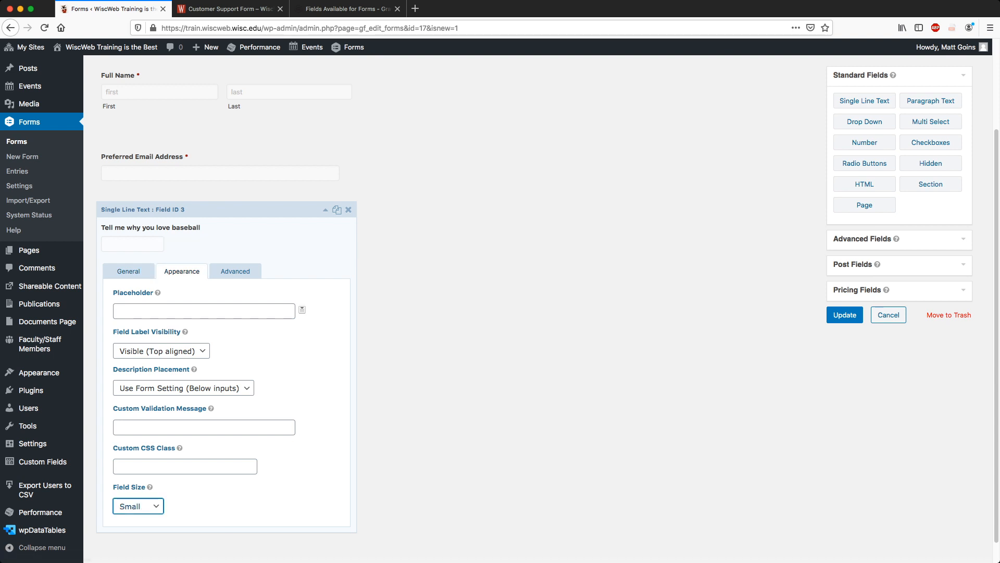
pyautogui.press('Down')
pyautogui.press('Down')
pyautogui.click(236, 272)
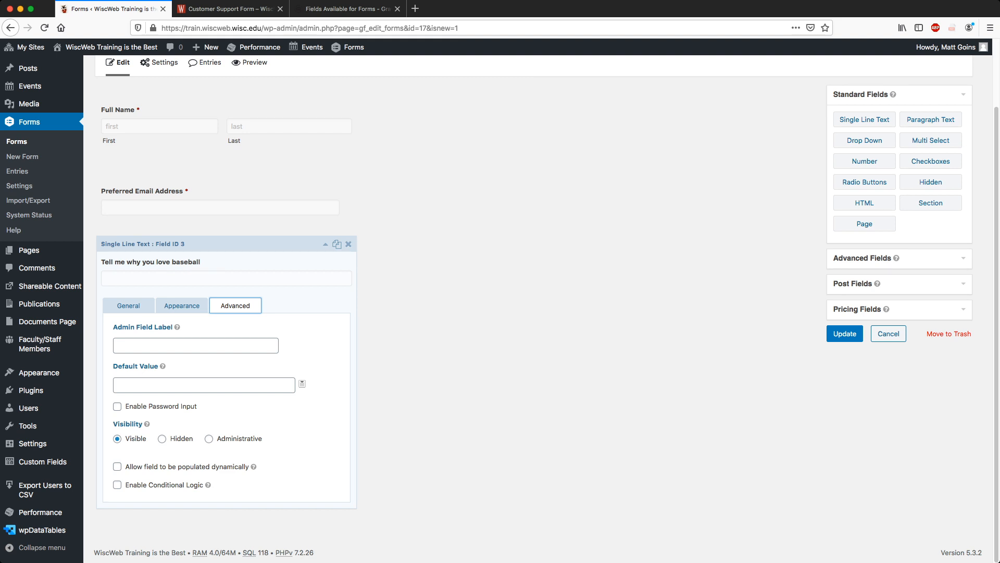
pyautogui.click(204, 385)
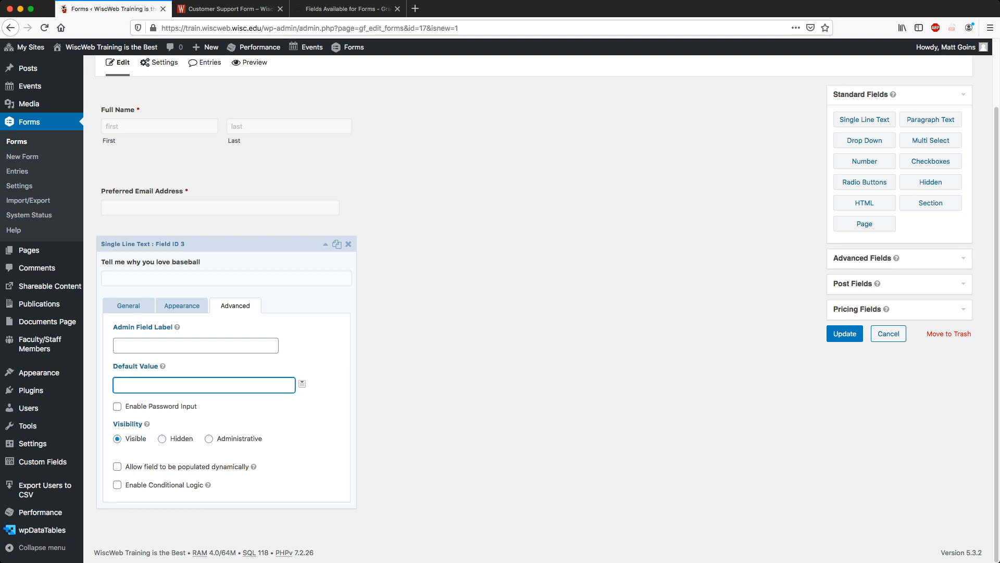
pyautogui.click(325, 244)
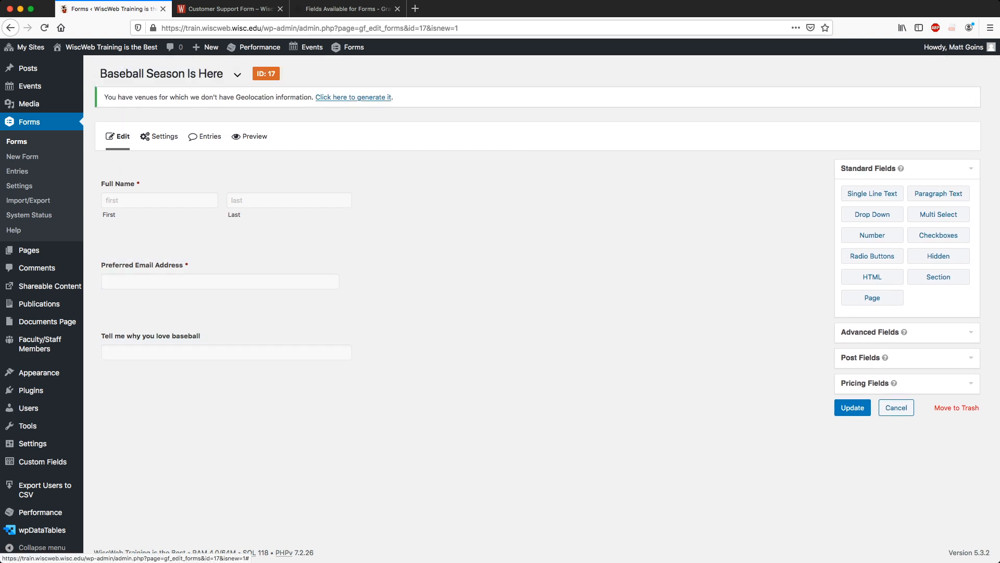
# Open the Full Name field and change its First/Last sub-labels to Given and Family.
pyautogui.click(325, 318)
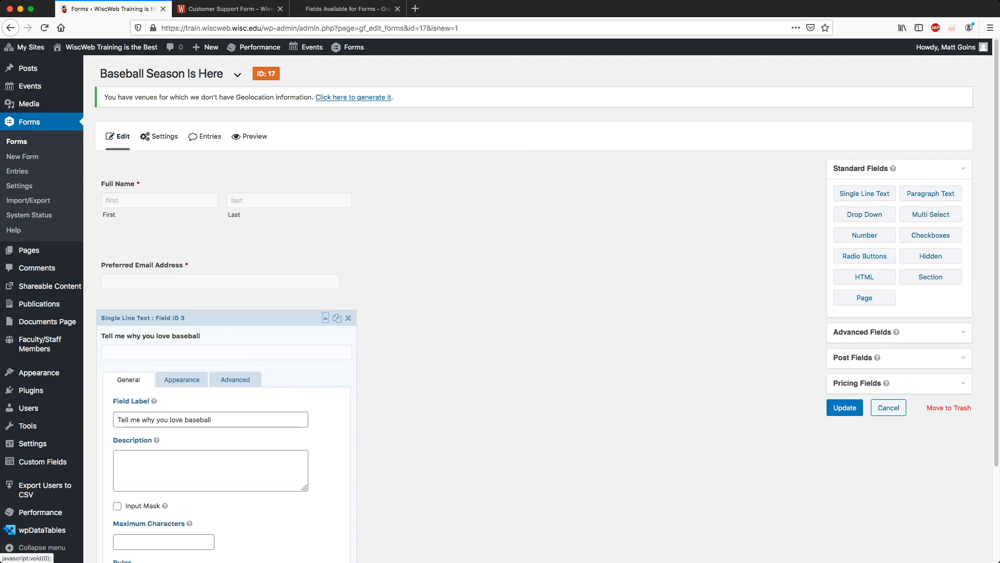
pyautogui.click(325, 318)
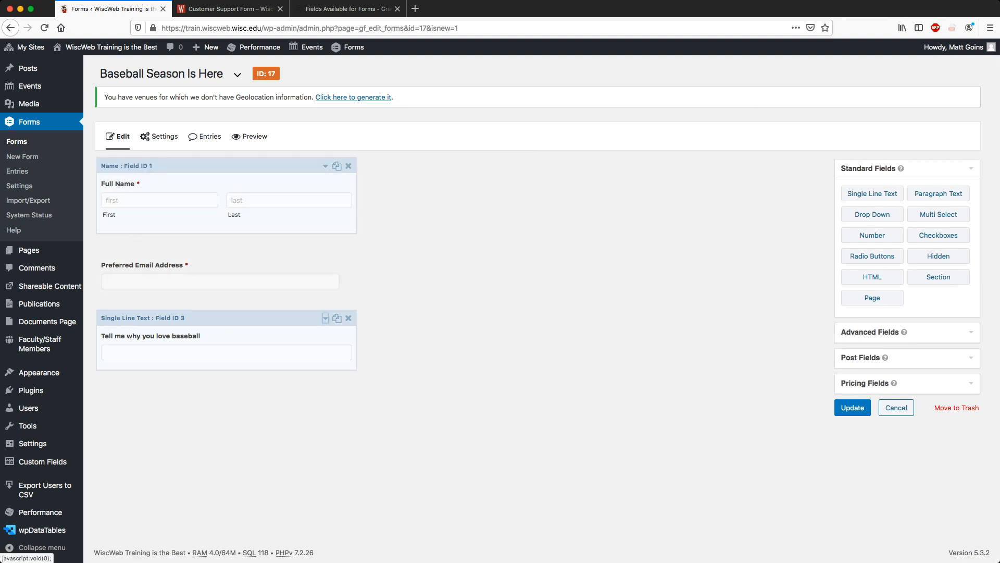
pyautogui.click(325, 166)
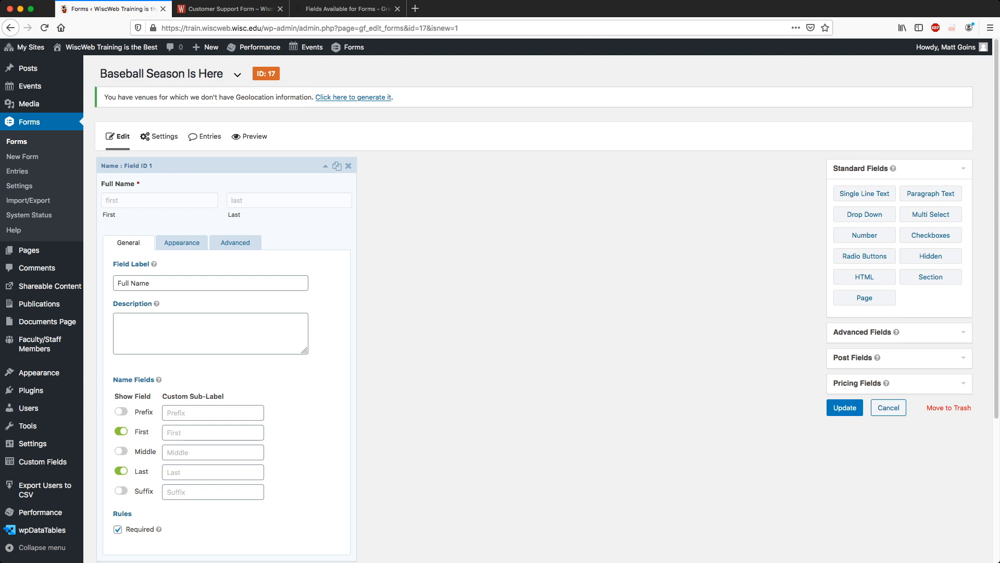
pyautogui.click(212, 433)
pyautogui.write('Given')
pyautogui.click(213, 472)
pyautogui.write('Family')
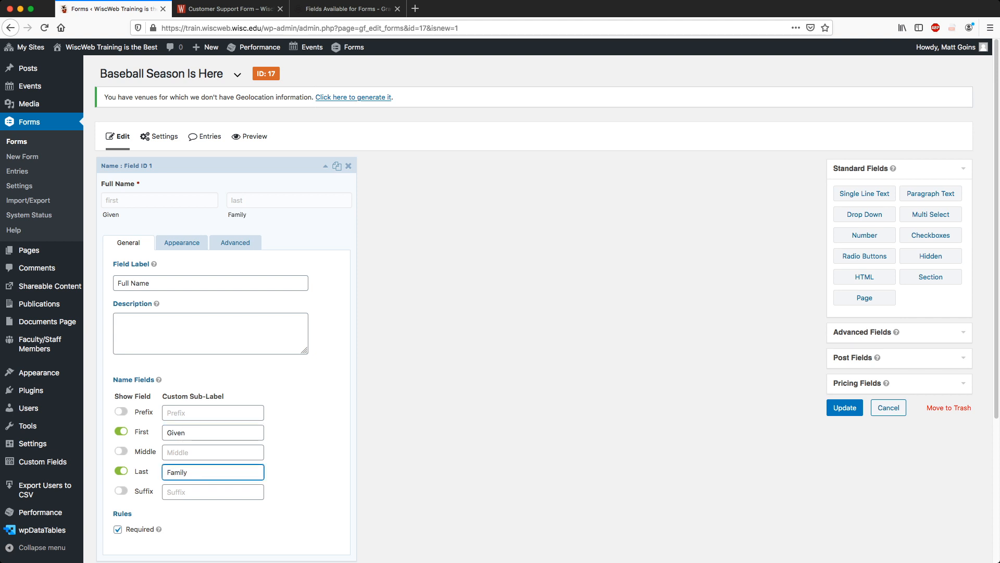
pyautogui.click(313, 459)
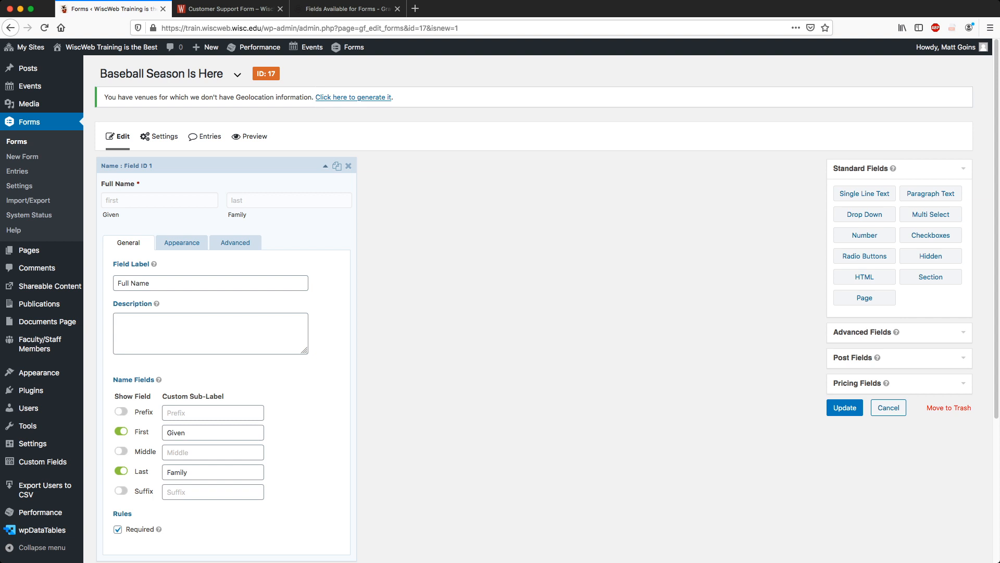
# Revert the Full Name sub-labels to First and Last and collapse the field.
pyautogui.click(326, 166)
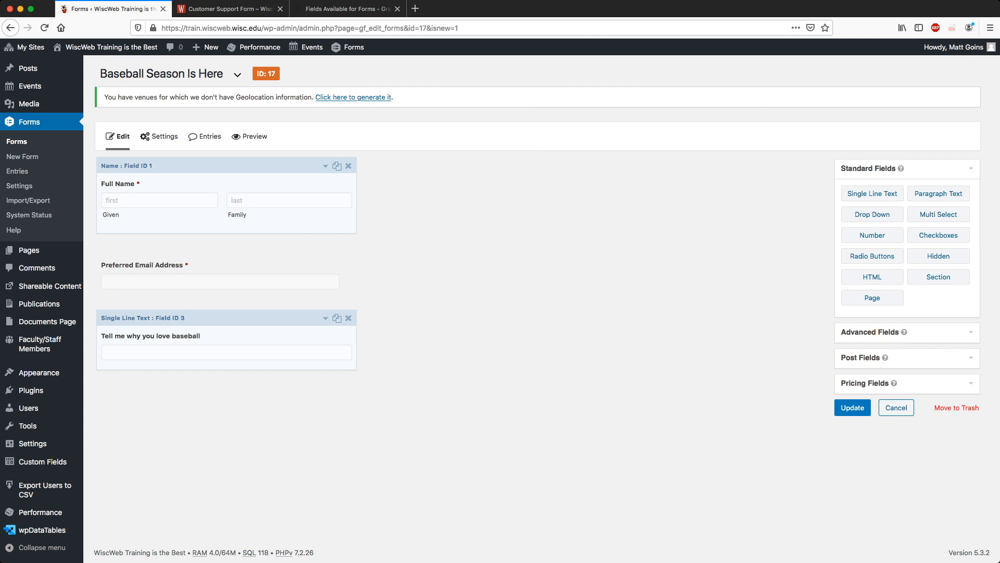
pyautogui.click(325, 166)
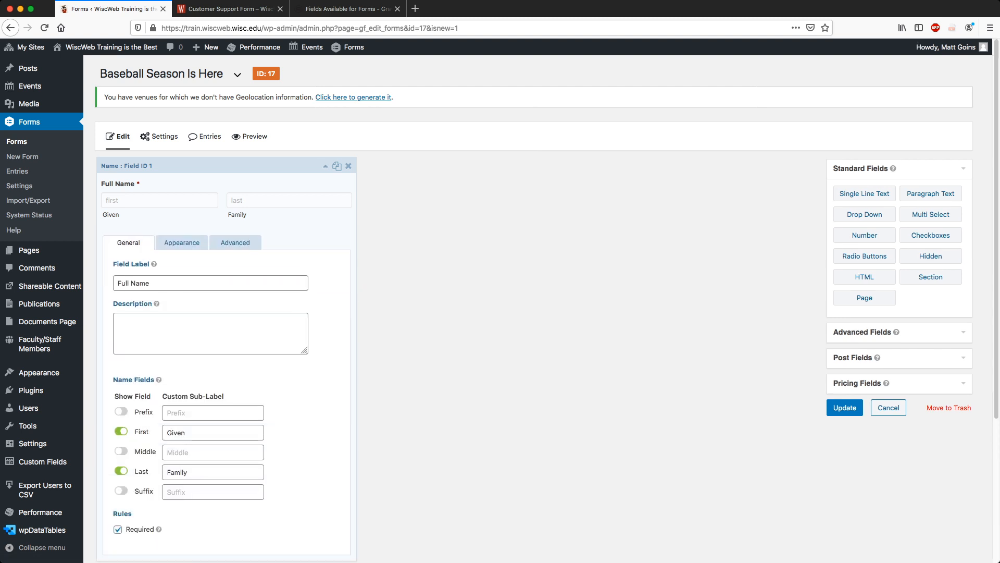
pyautogui.doubleClick(176, 433)
pyautogui.doubleClick(177, 472)
pyautogui.doubleClick(177, 472)
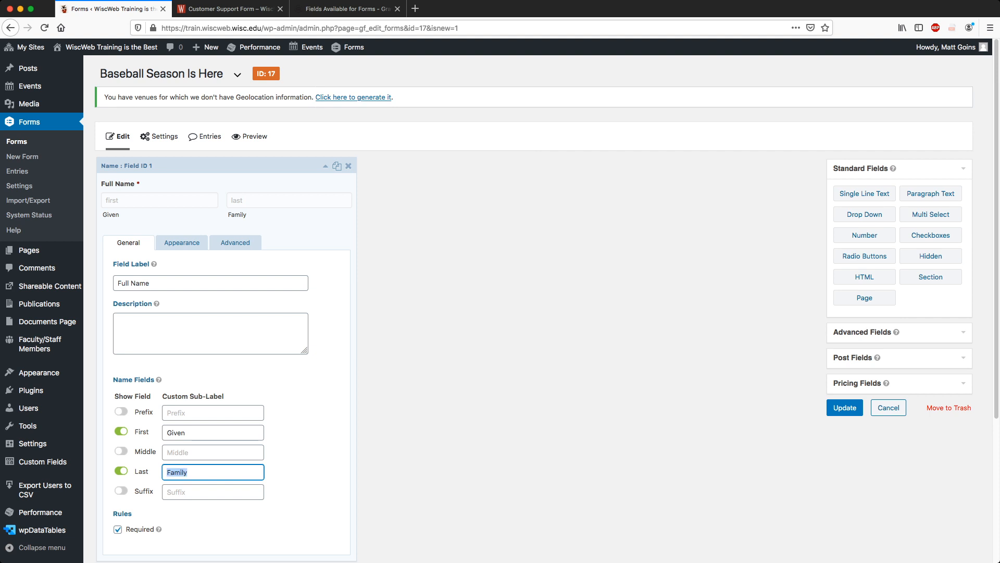
pyautogui.click(308, 458)
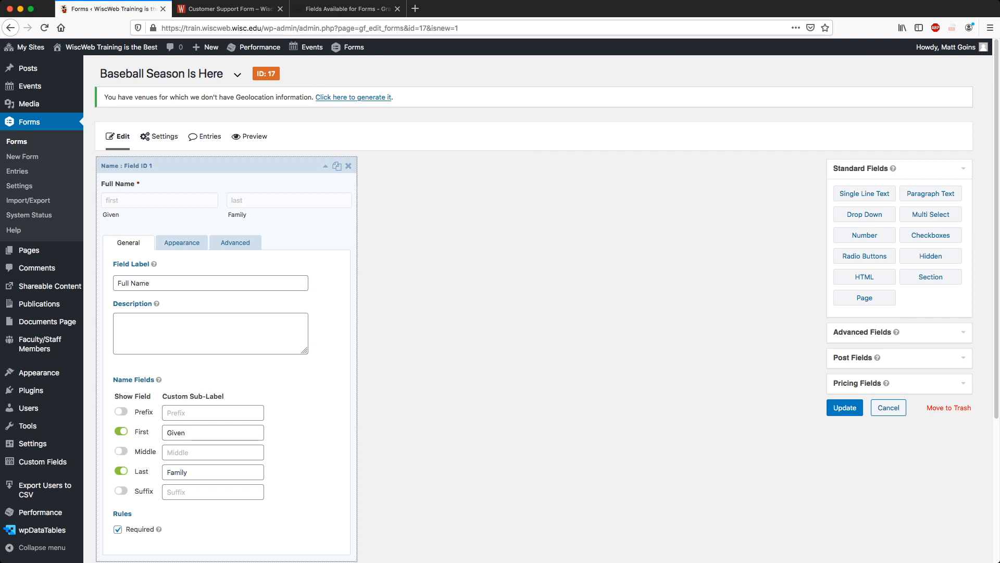
pyautogui.doubleClick(176, 433)
pyautogui.write('First')
pyautogui.press('Tab')
pyautogui.press('Tab')
pyautogui.press('Tab')
pyautogui.press('Tab')
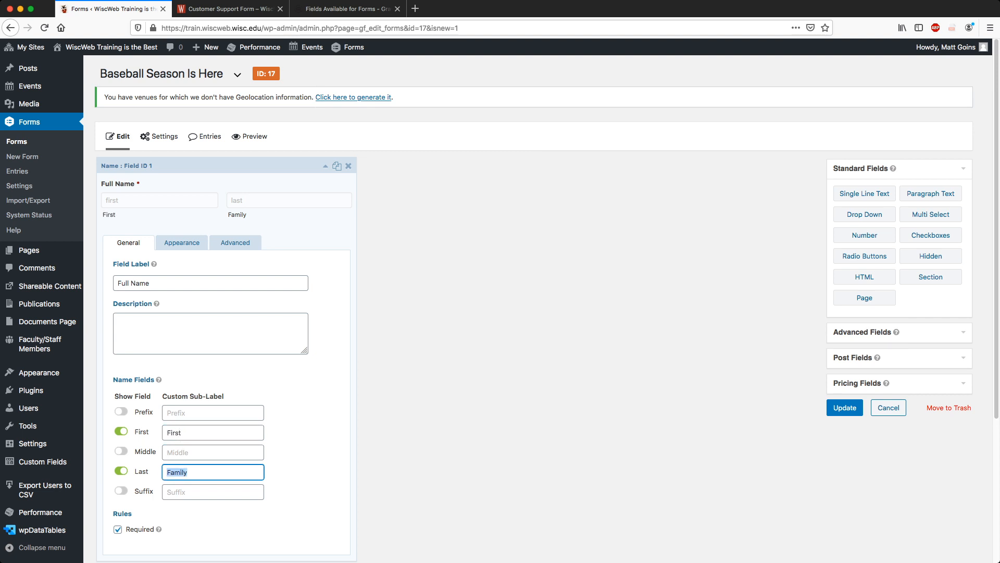
pyautogui.write('Last')
pyautogui.doubleClick(132, 264)
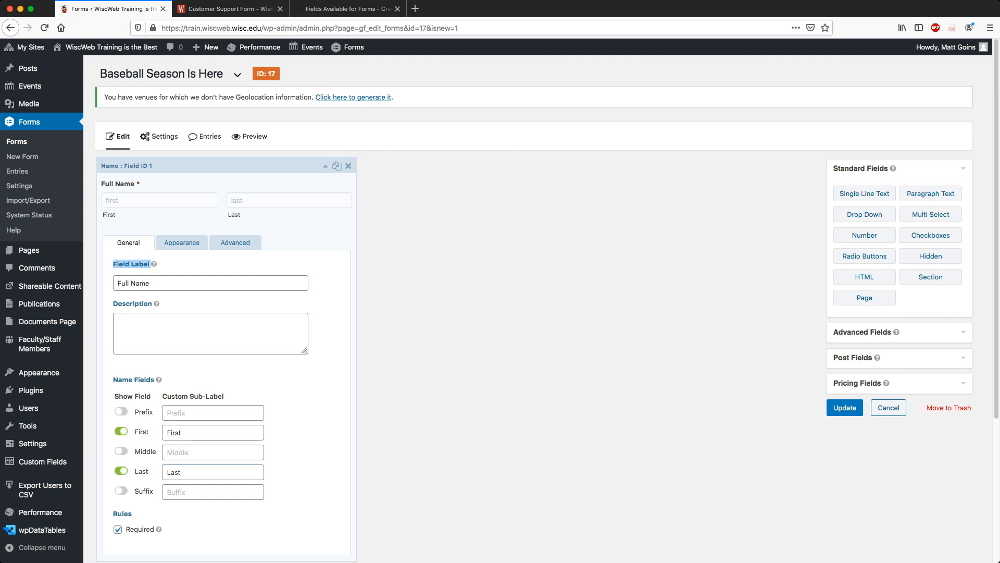
pyautogui.click(325, 166)
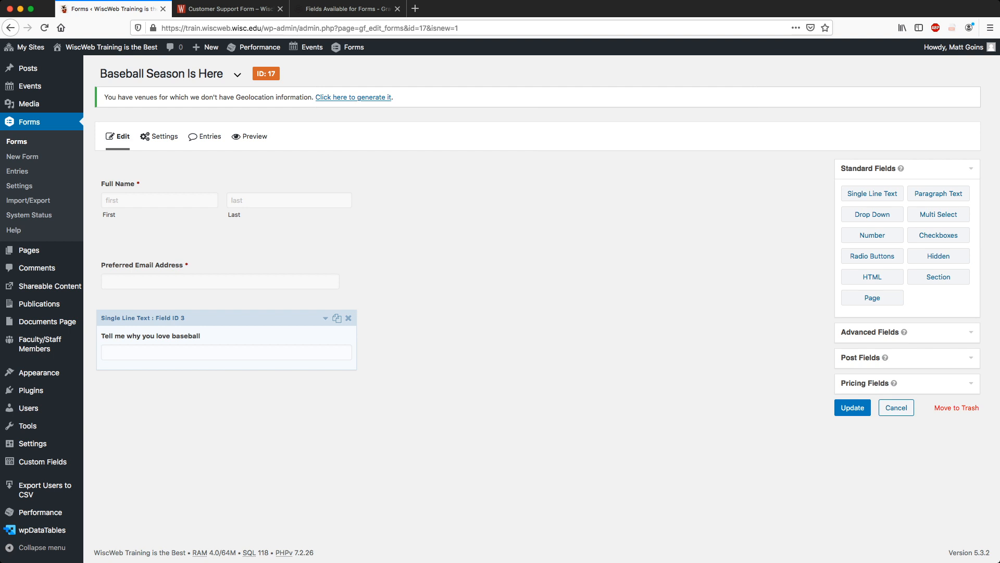
# Save the form with Update and check the form-updated message.
pyautogui.click(852, 408)
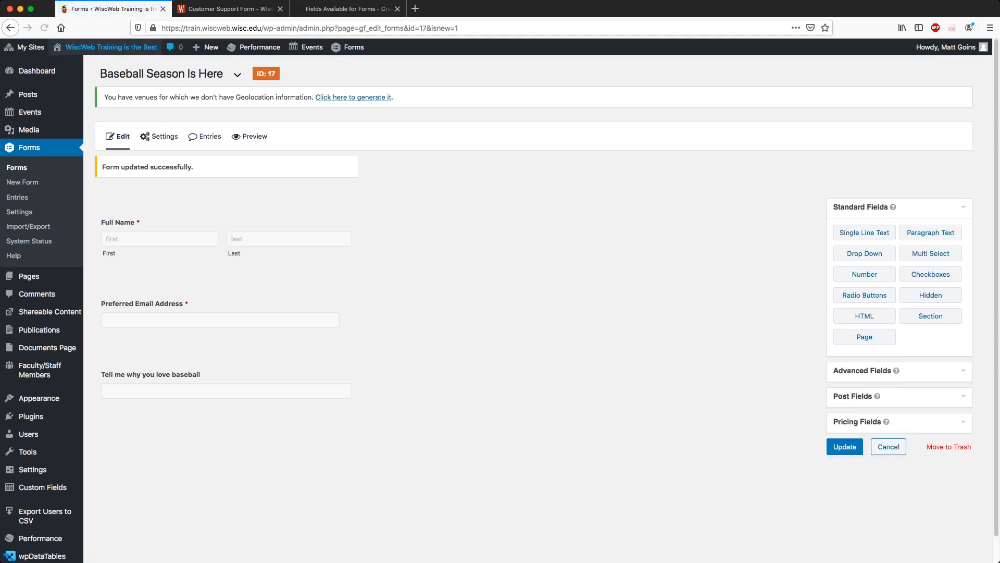
pyautogui.moveTo(164, 136)
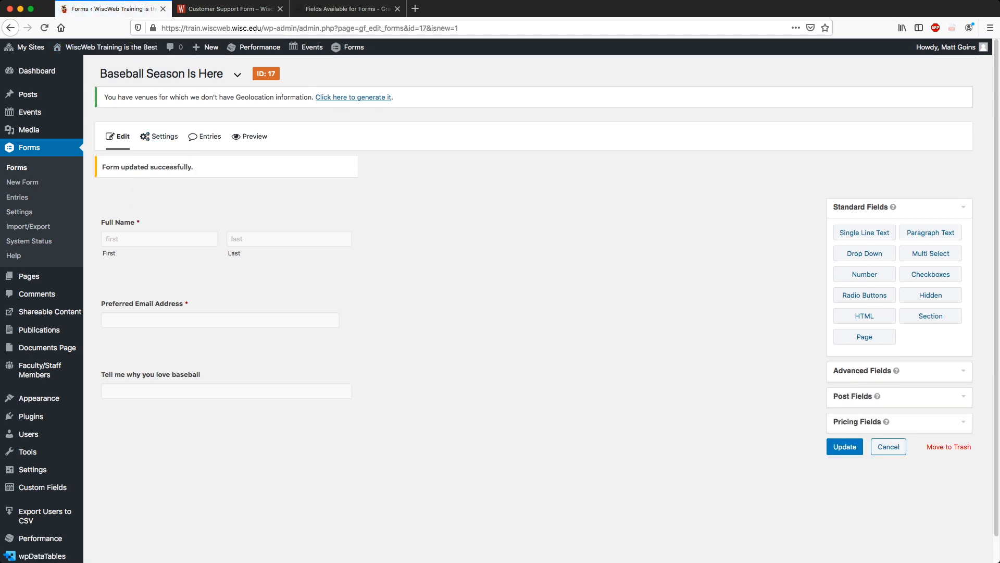
pyautogui.moveTo(102, 167); pyautogui.dragTo(196, 168)
pyautogui.click(209, 169)
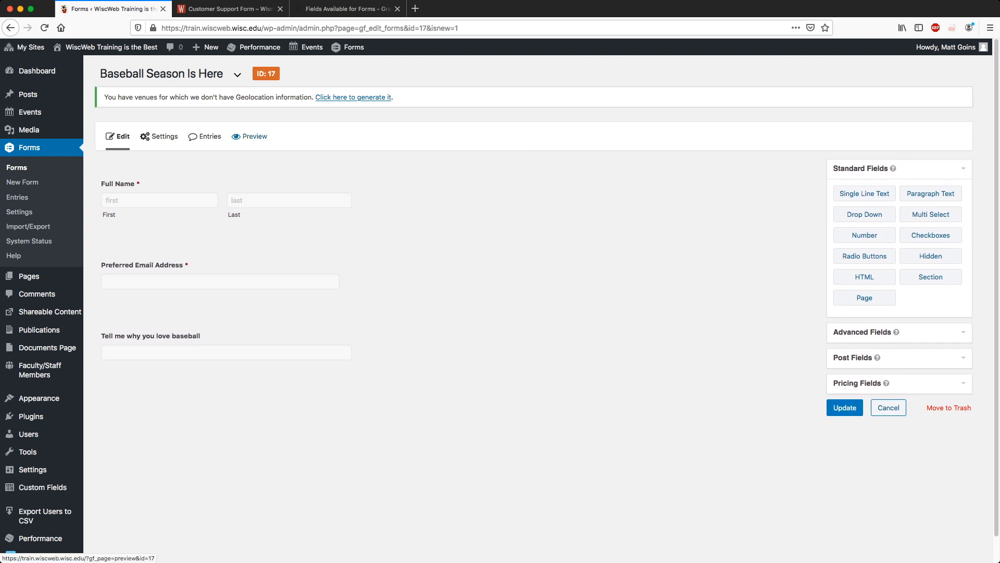
# Preview the form, tab through its fields to the baseball question, then close the preview.
pyautogui.click(251, 136)
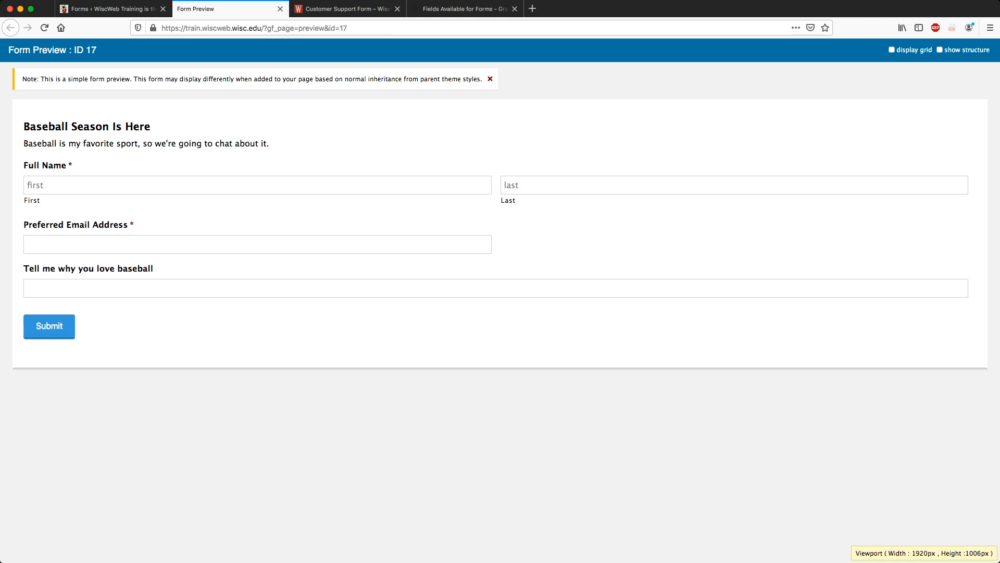
pyautogui.press('Tab')
pyautogui.press('Tab')
pyautogui.press('Tab')
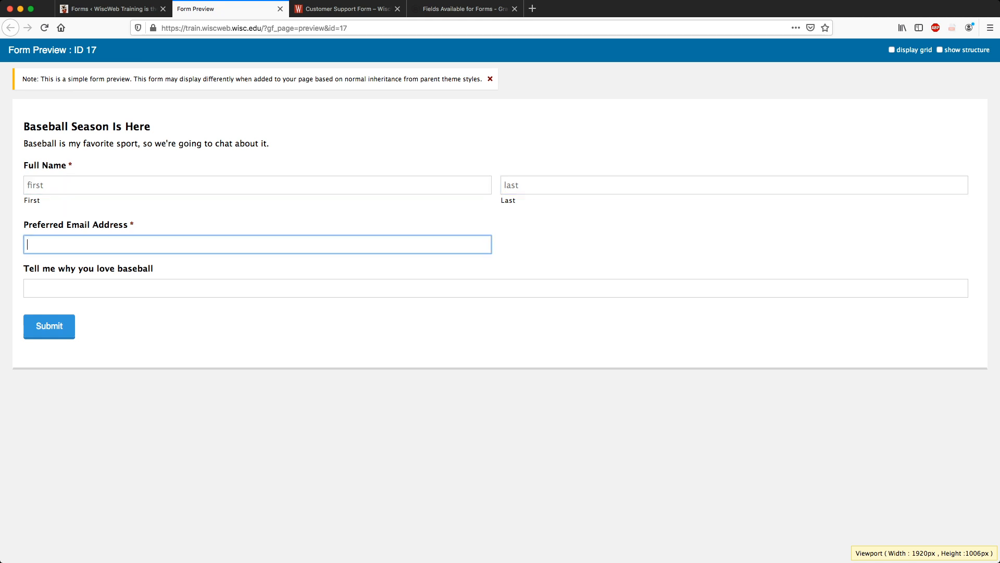
pyautogui.hotkey('shift', 'Tab')
pyautogui.hotkey('shift', 'Tab')
pyautogui.press('Tab')
pyautogui.press('Tab')
pyautogui.press('Tab')
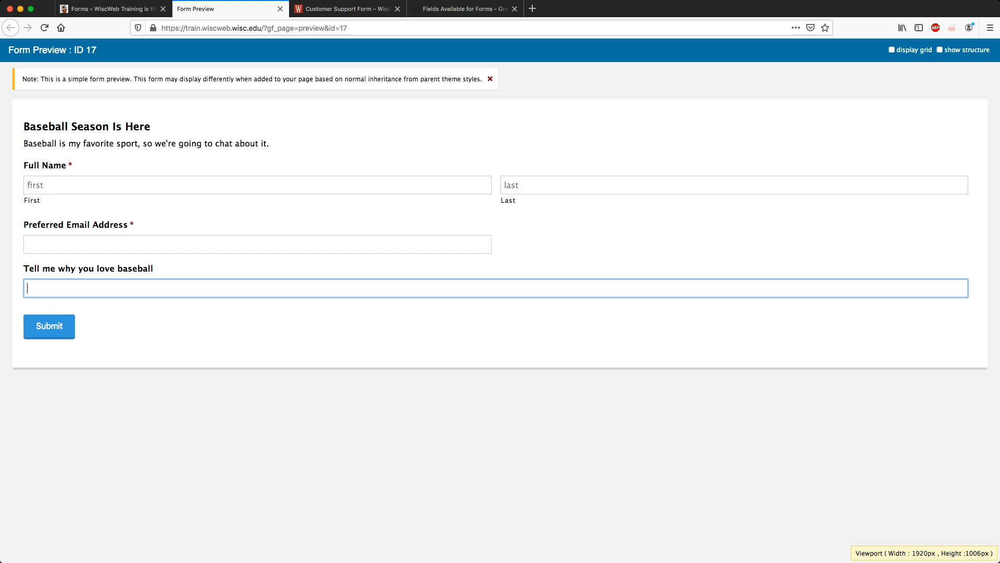
pyautogui.click(281, 9)
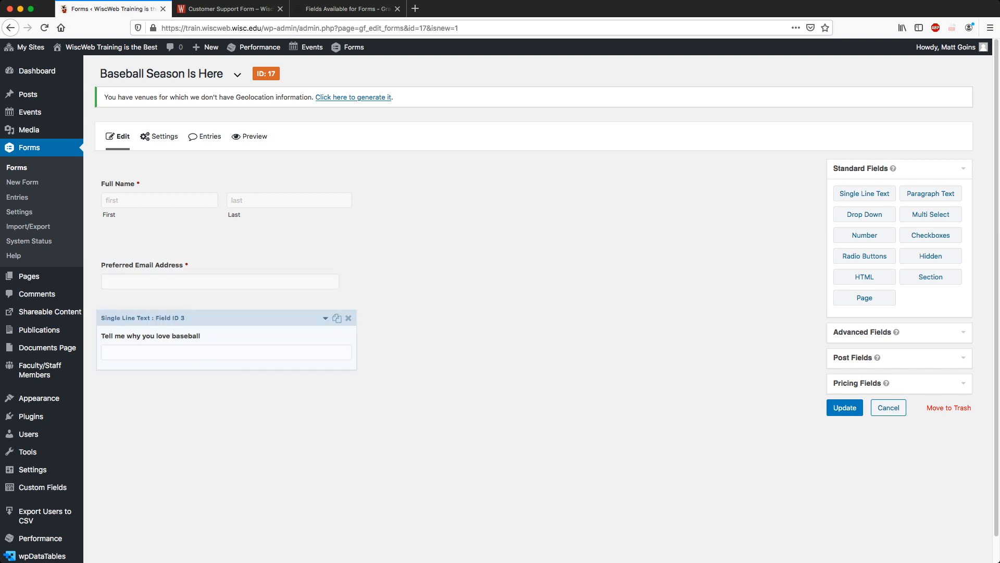
# Give the baseball question the description "Baseball is a great sport, don't listen to people say it's boring. It's not. IT'S NOT".
pyautogui.click(326, 319)
pyautogui.scroll(-2, 323, 365)
pyautogui.click(210, 420)
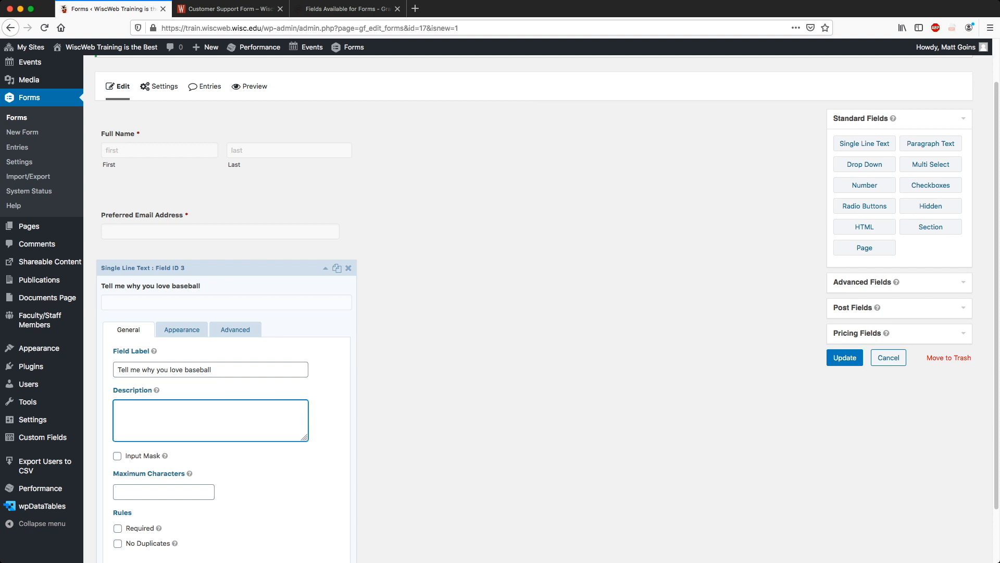
pyautogui.write("Baseball is a great sport, don't listen to popl")
pyautogui.press('BackSpace')
pyautogui.press('BackSpace')
pyautogui.write("ple say it's ")
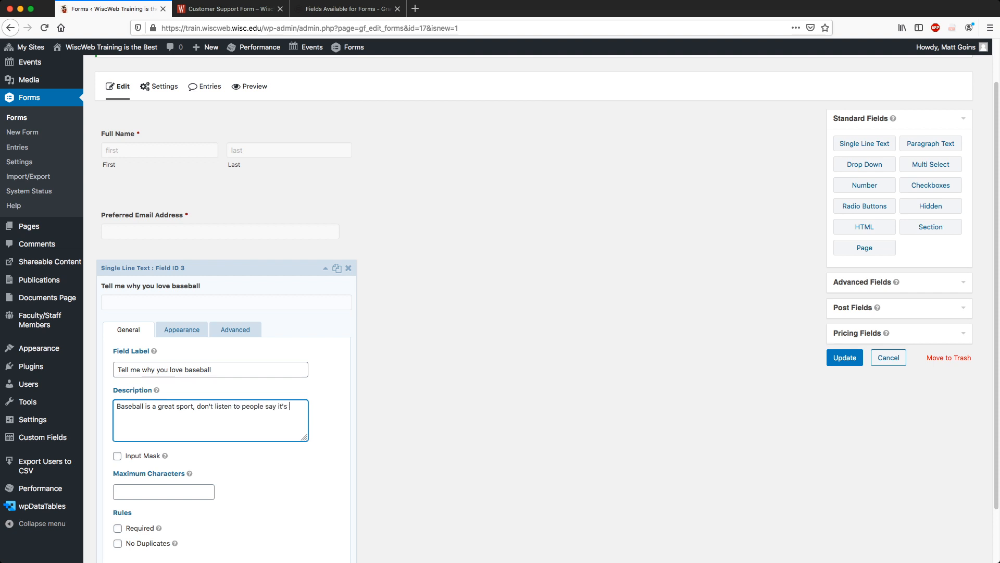
pyautogui.write("boring. It's not. IT'S NOT.")
pyautogui.click(326, 268)
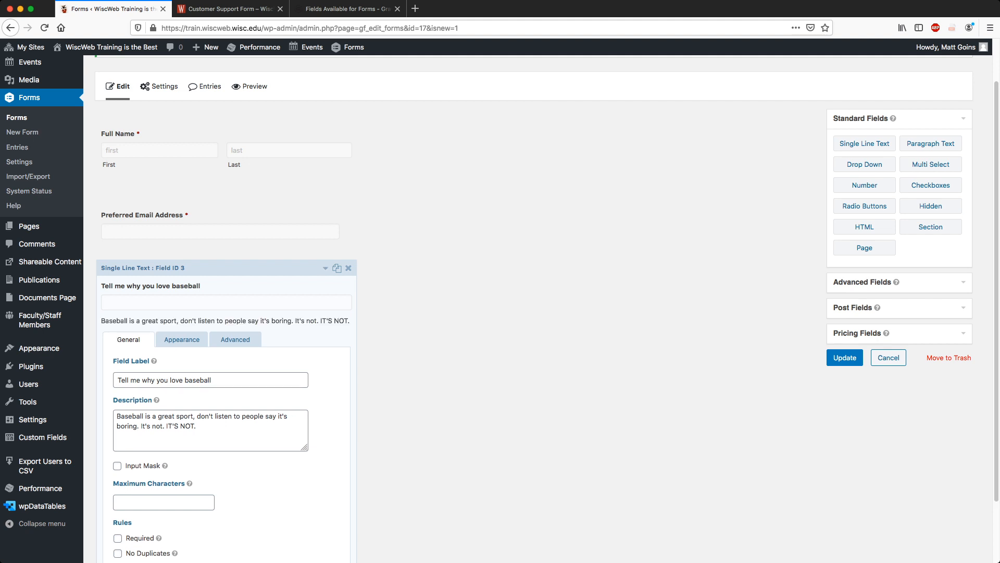
# Review the new description under the baseball question's input in the editor.
pyautogui.scroll(-2, 154, 360)
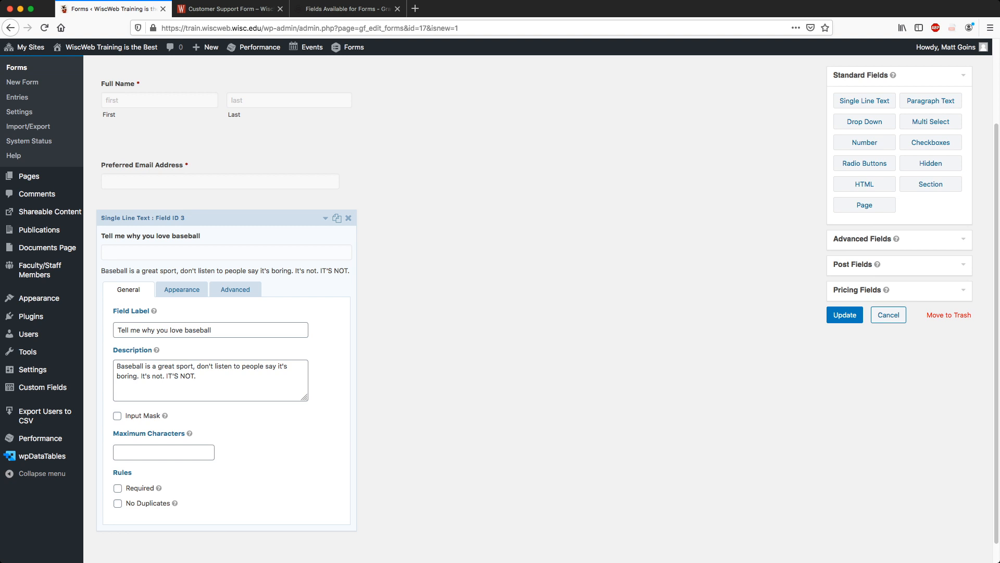
pyautogui.moveTo(101, 270); pyautogui.dragTo(349, 270)
pyautogui.click(325, 218)
pyautogui.click(326, 220)
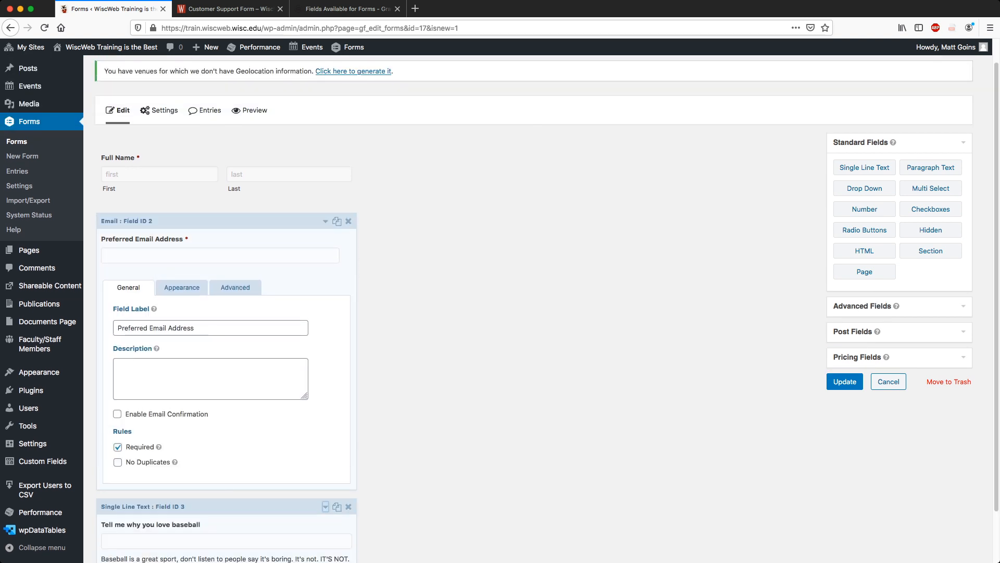
pyautogui.click(326, 221)
pyautogui.click(325, 292)
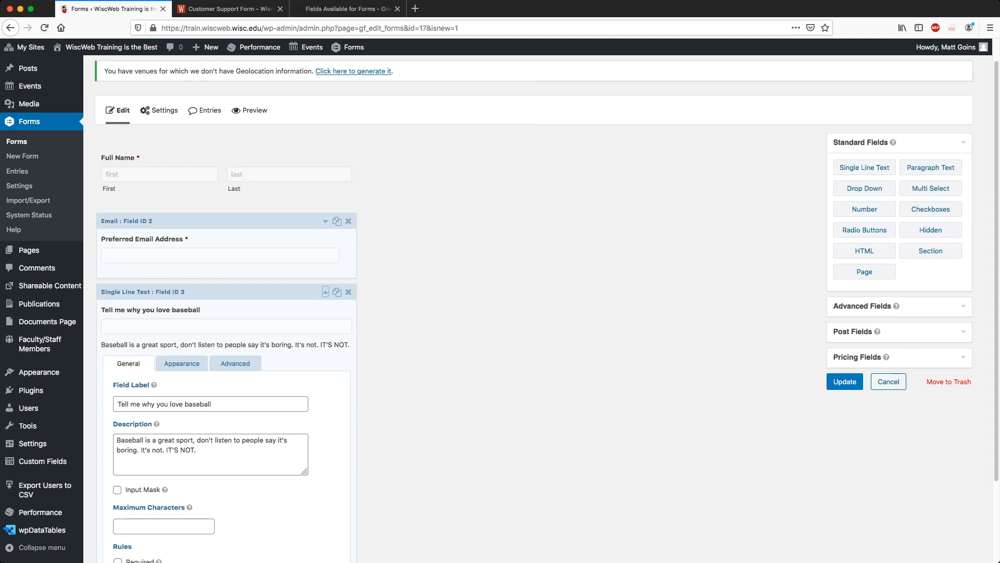
pyautogui.scroll(-1, 499, 308)
pyautogui.moveTo(101, 328); pyautogui.dragTo(351, 328)
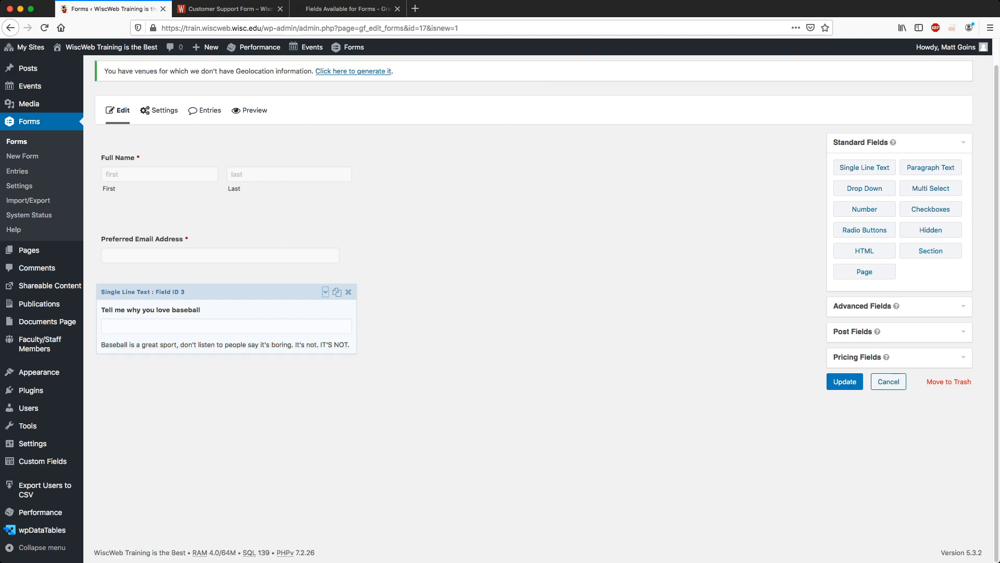
pyautogui.click(325, 293)
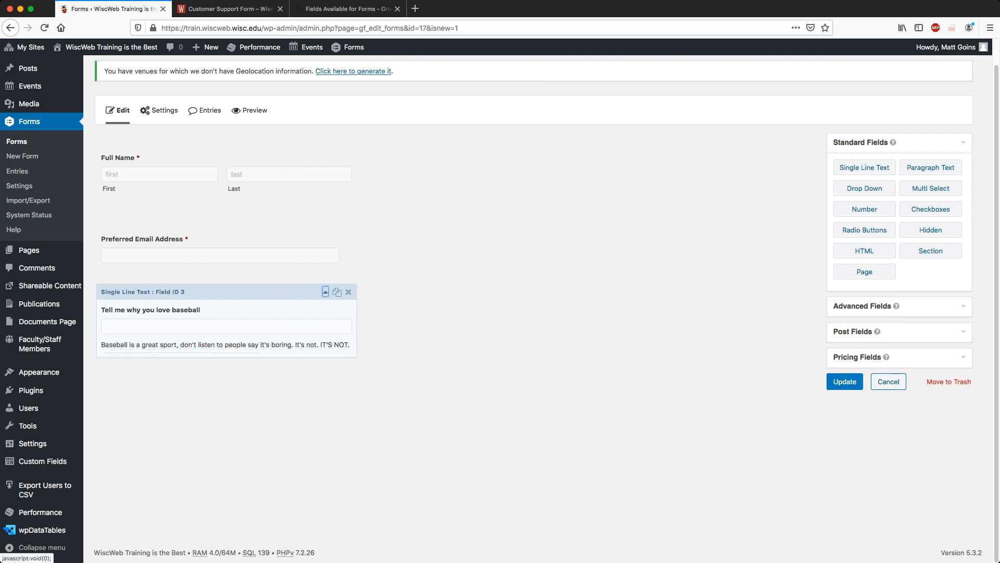
# Set the baseball question's description placement to above the input.
pyautogui.scroll(-2, 325, 302)
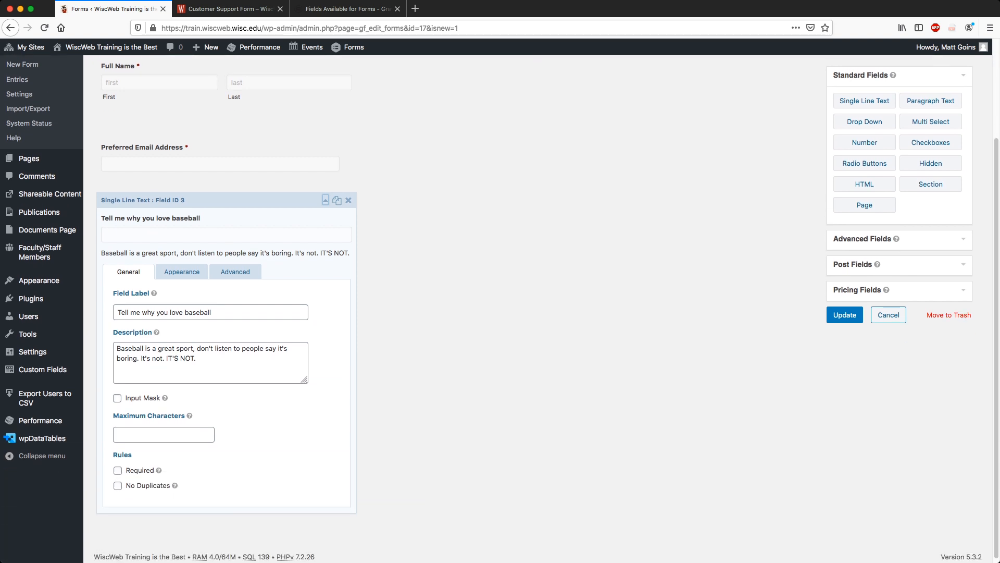
pyautogui.click(182, 271)
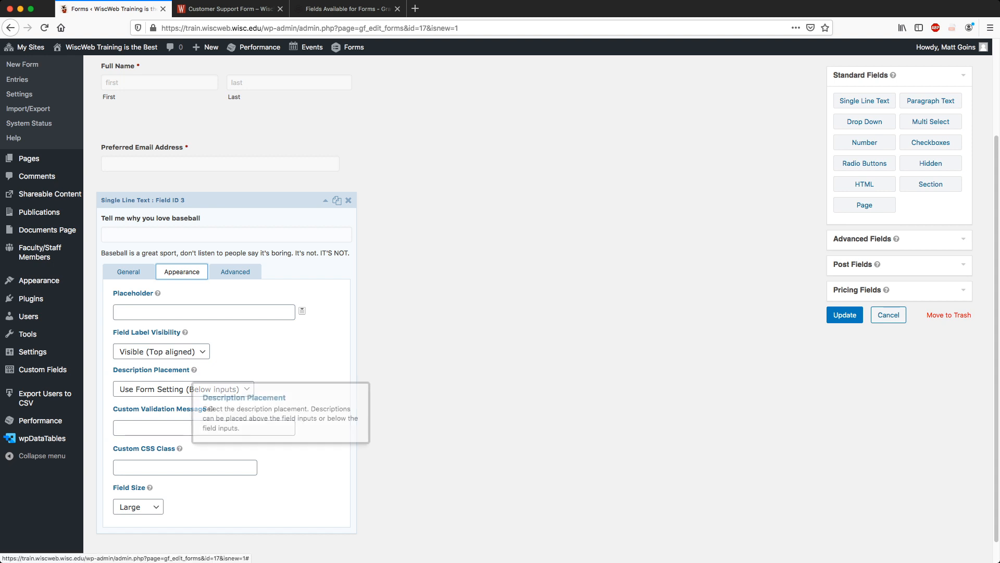
pyautogui.click(195, 390)
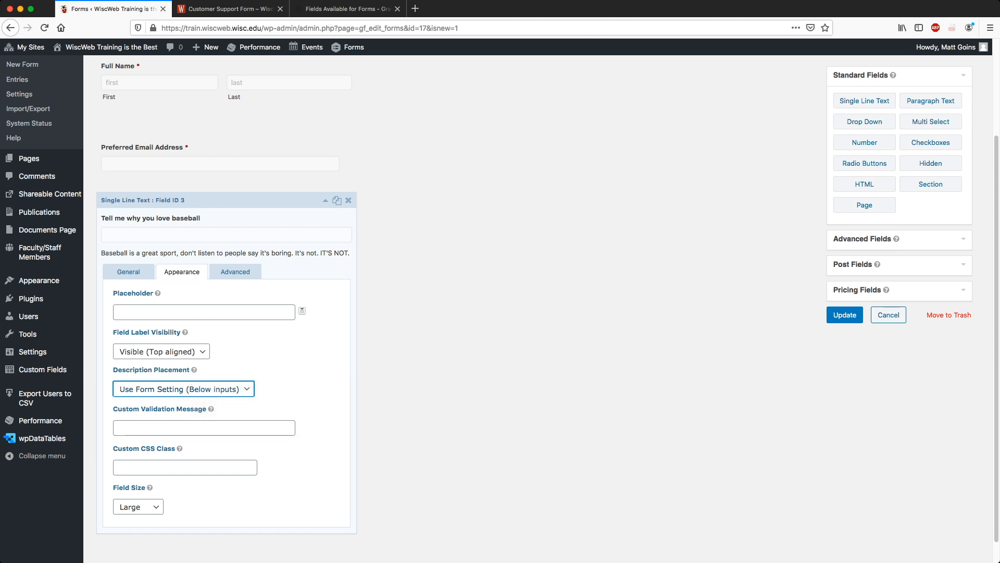
pyautogui.click(157, 426)
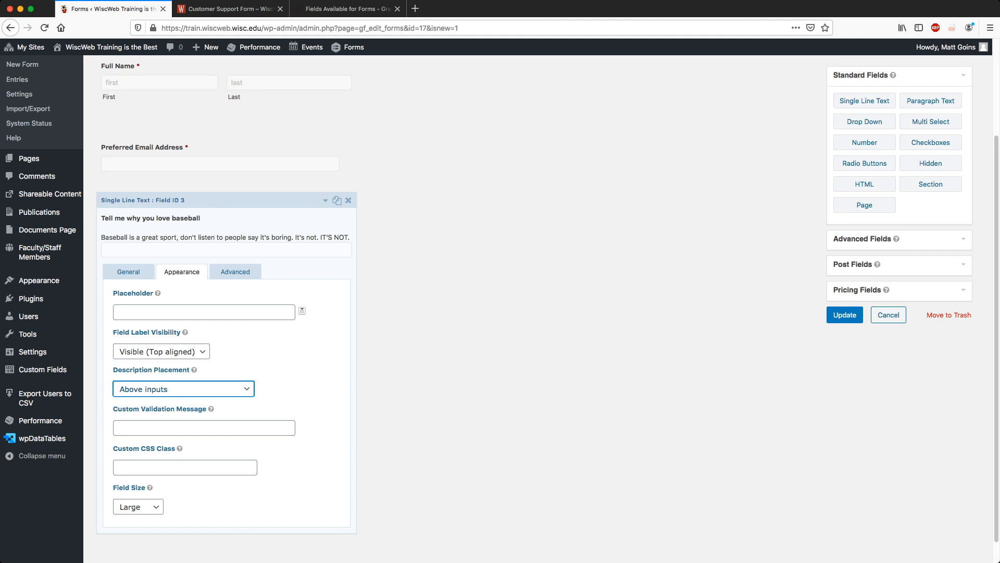
pyautogui.moveTo(101, 237); pyautogui.dragTo(350, 238)
# Collapse the field panels, save the form with Update, and open its preview.
pyautogui.click(325, 200)
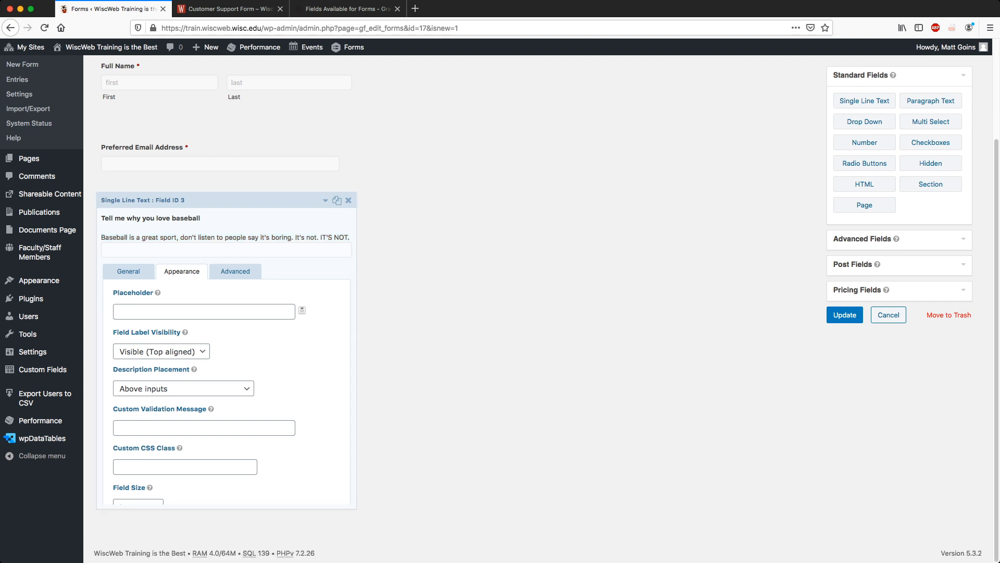
pyautogui.click(325, 202)
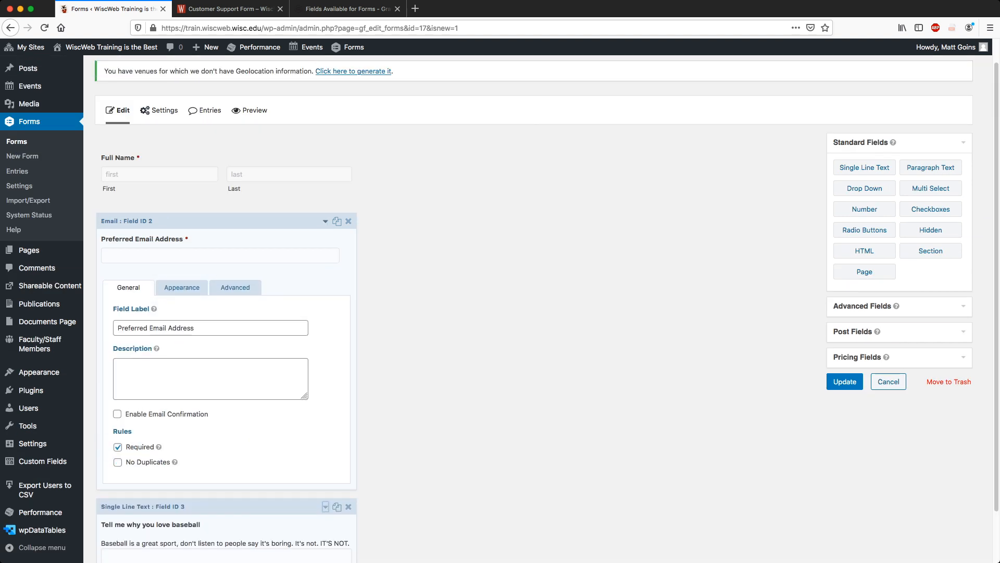
pyautogui.click(325, 222)
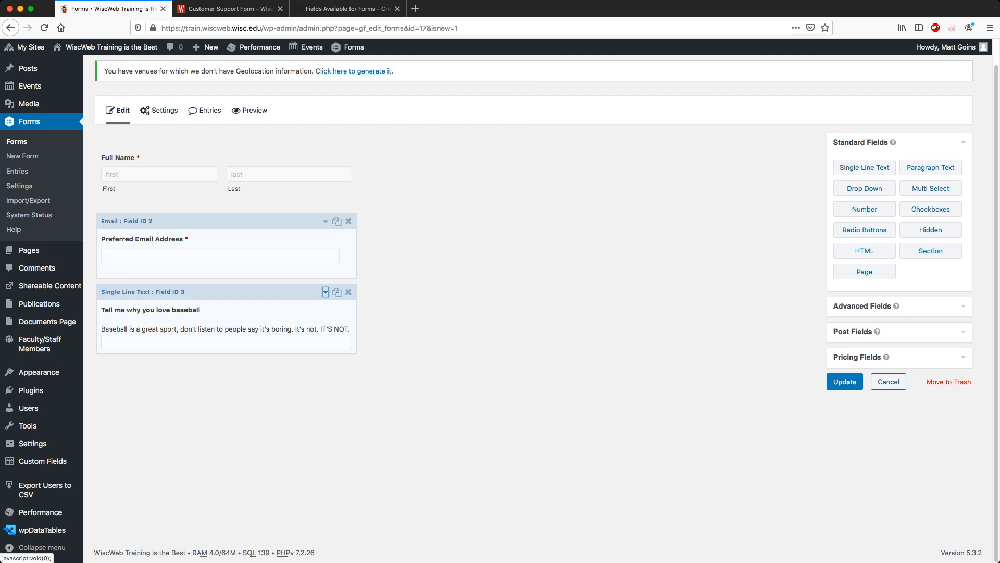
pyautogui.click(325, 292)
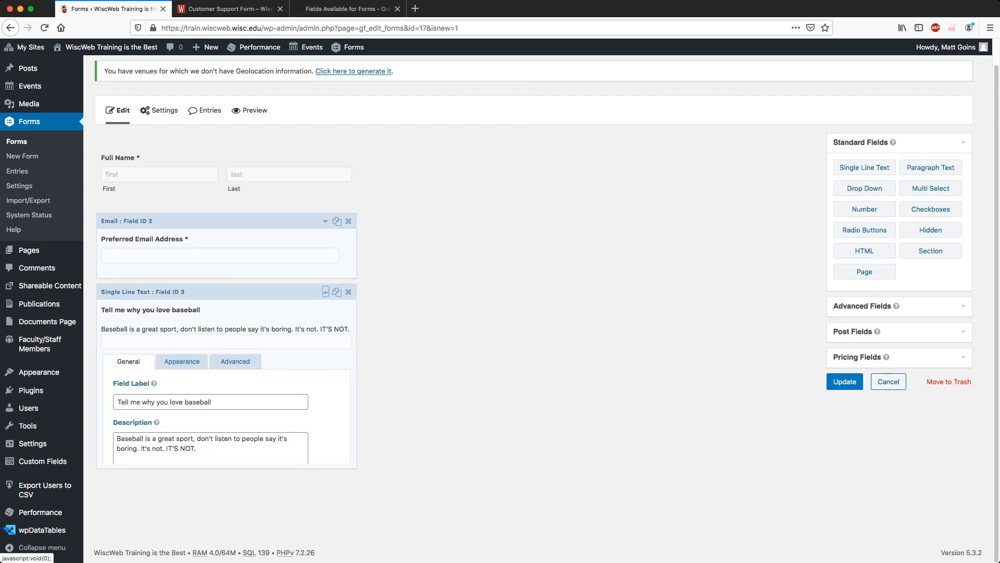
pyautogui.click(325, 291)
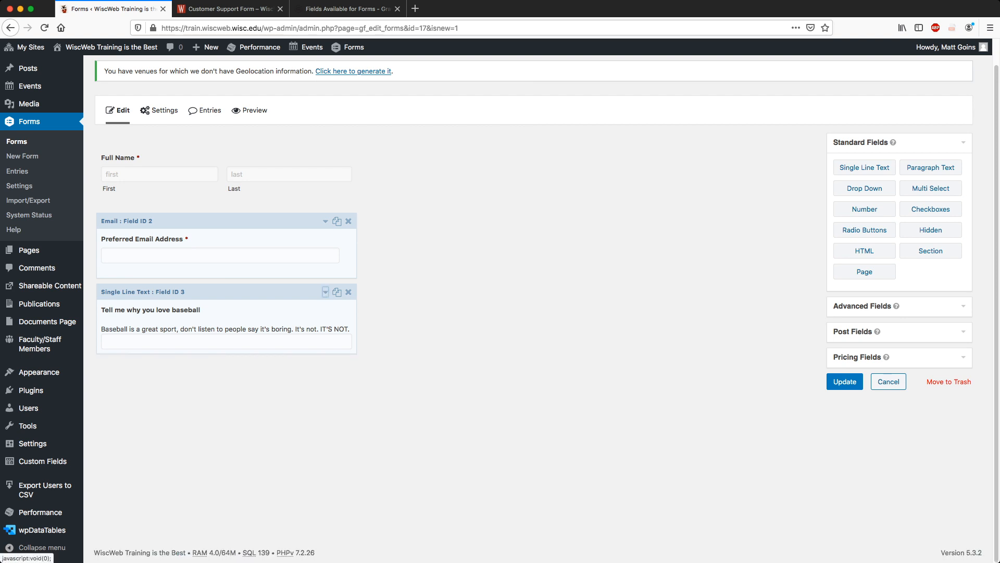
pyautogui.moveTo(887, 356)
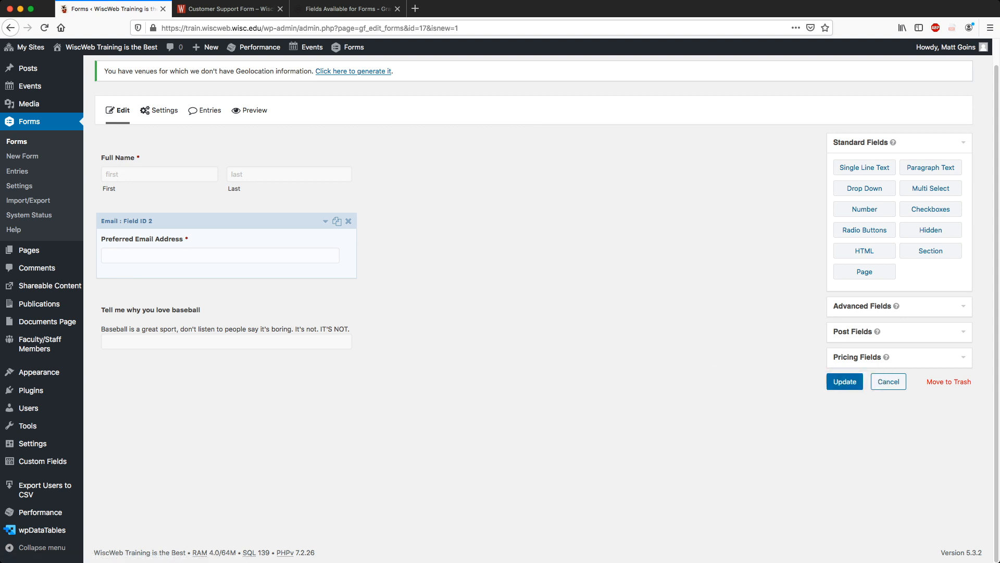
pyautogui.click(858, 383)
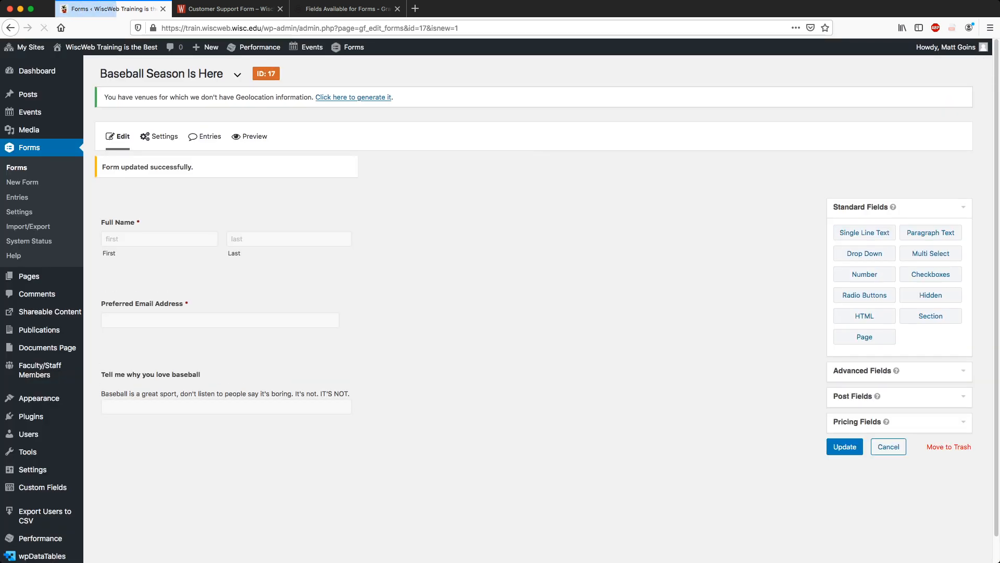
pyautogui.click(252, 136)
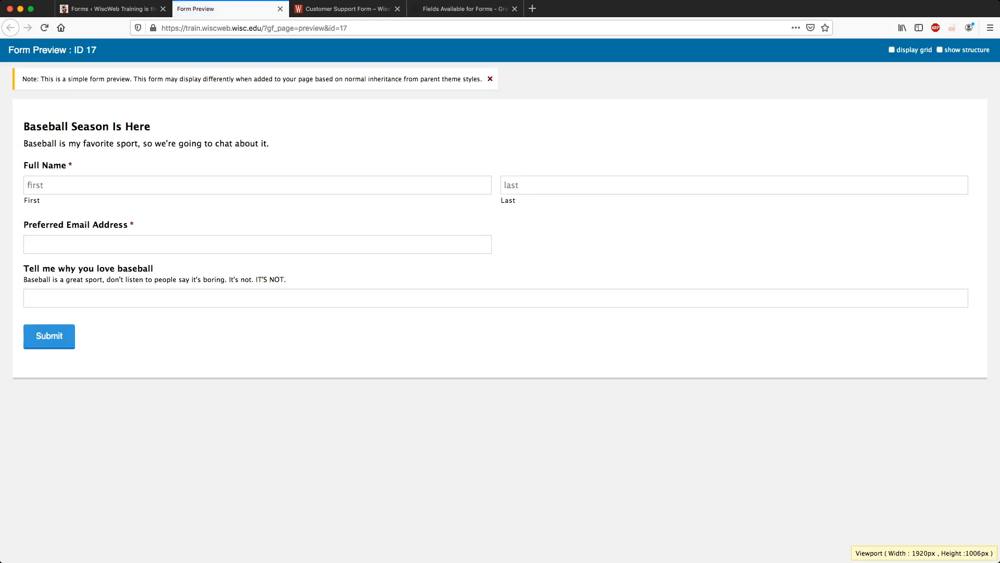
# Check the baseball question and its help text in the preview, then close the preview tab.
pyautogui.moveTo(23, 280); pyautogui.dragTo(286, 279)
pyautogui.click(292, 279)
pyautogui.moveTo(286, 279); pyautogui.dragTo(28, 269)
pyautogui.click(28, 269)
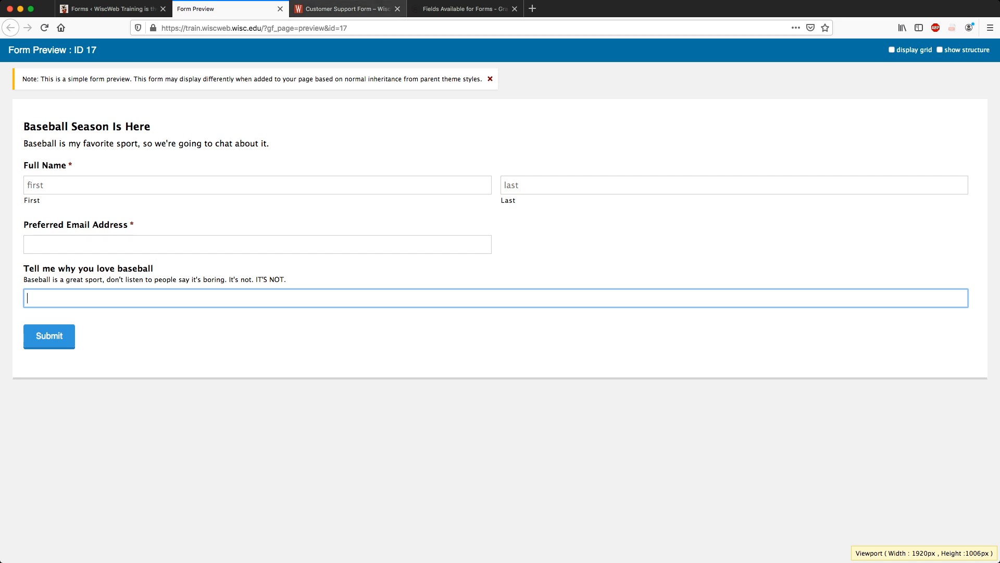
pyautogui.click(280, 8)
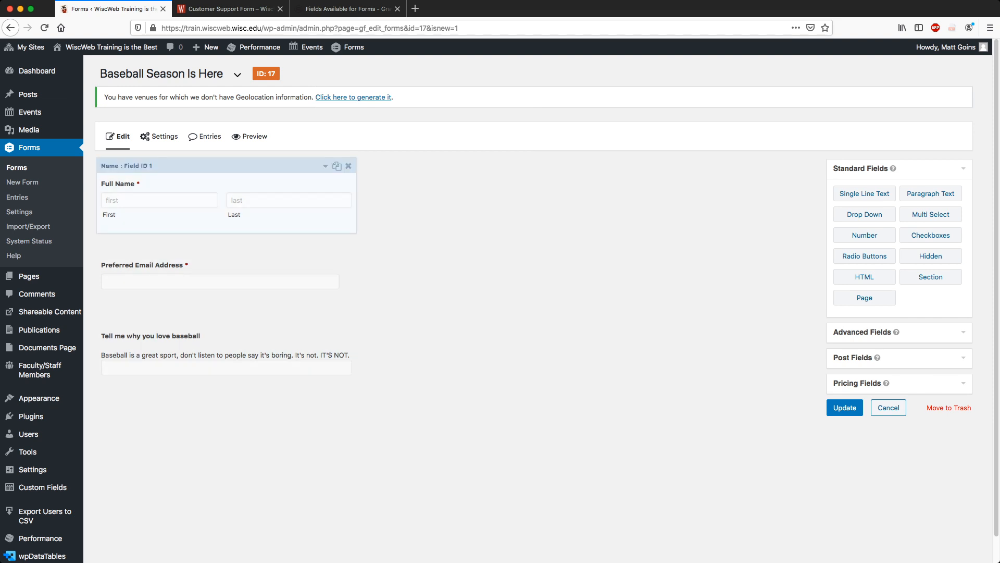
# Drag 'Tell me why you love baseball' above Full Name and save with Update.
pyautogui.moveTo(208, 318); pyautogui.dragTo(217, 164)
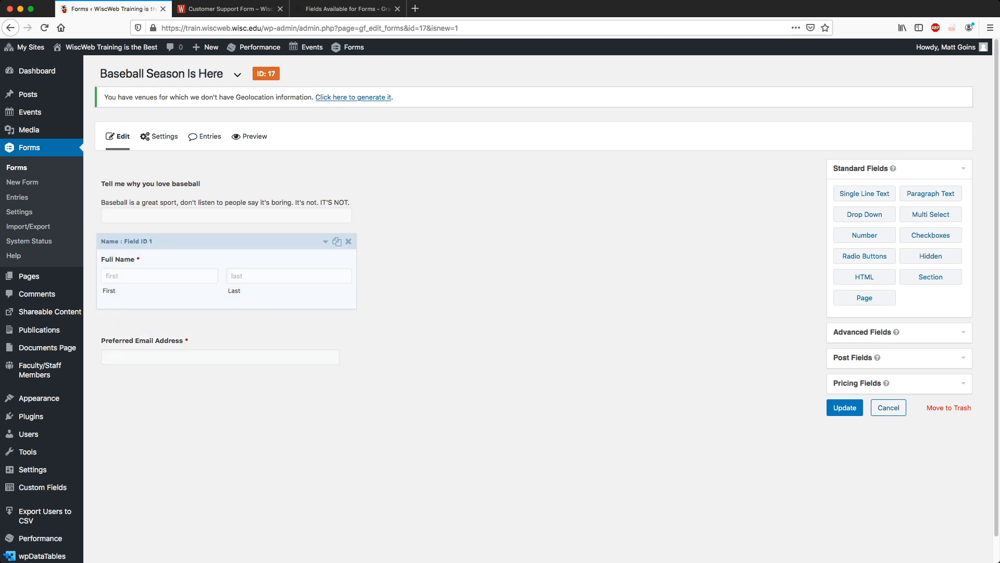
pyautogui.click(844, 407)
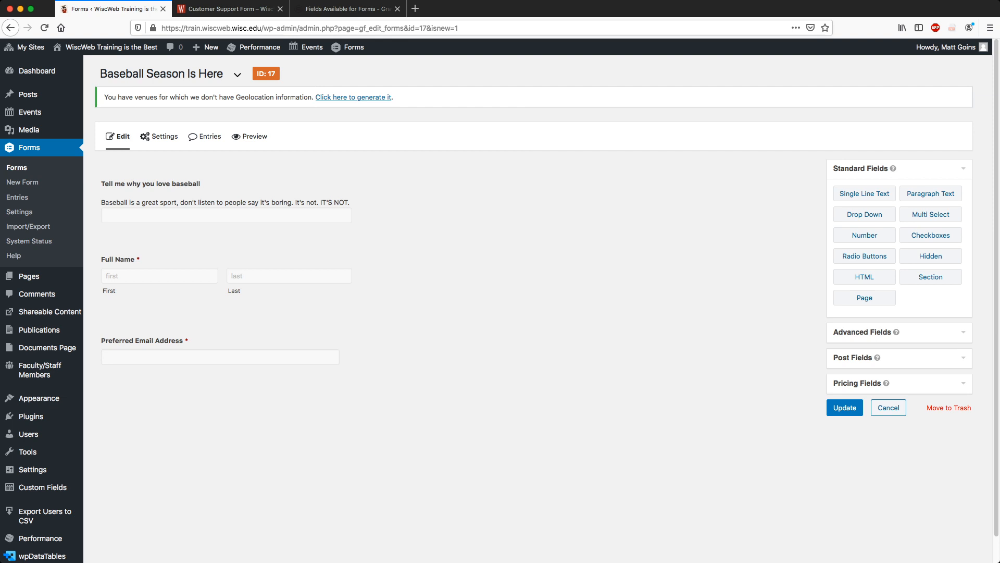
pyautogui.moveTo(159, 136)
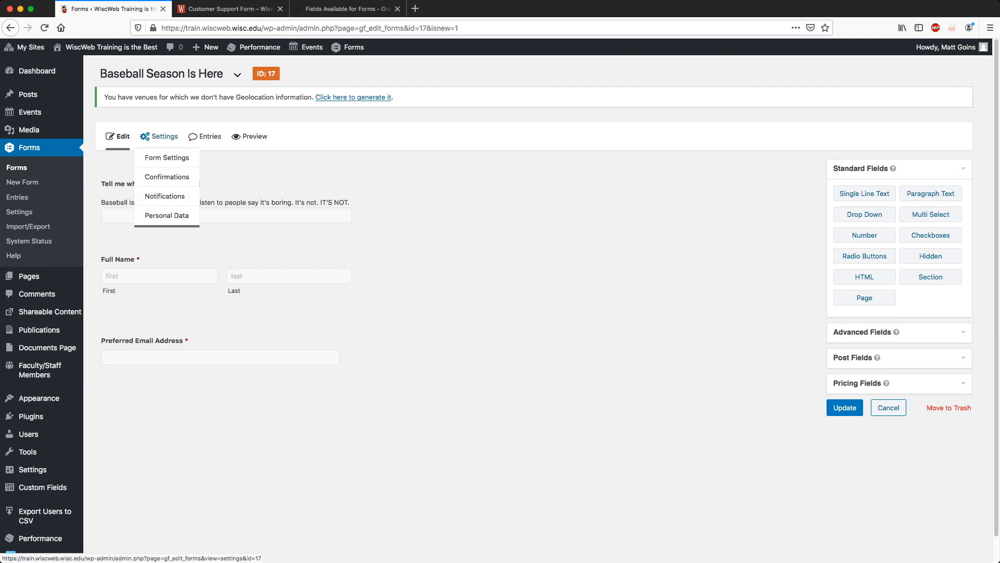
# Open Form Settings and look over the form title and description.
pyautogui.click(167, 158)
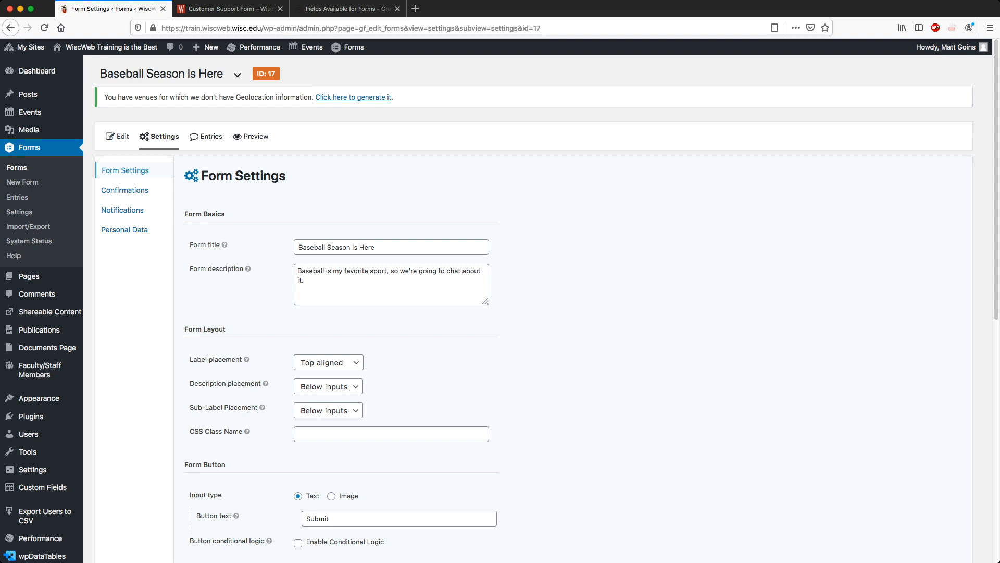
pyautogui.scroll(-3, 520, 312)
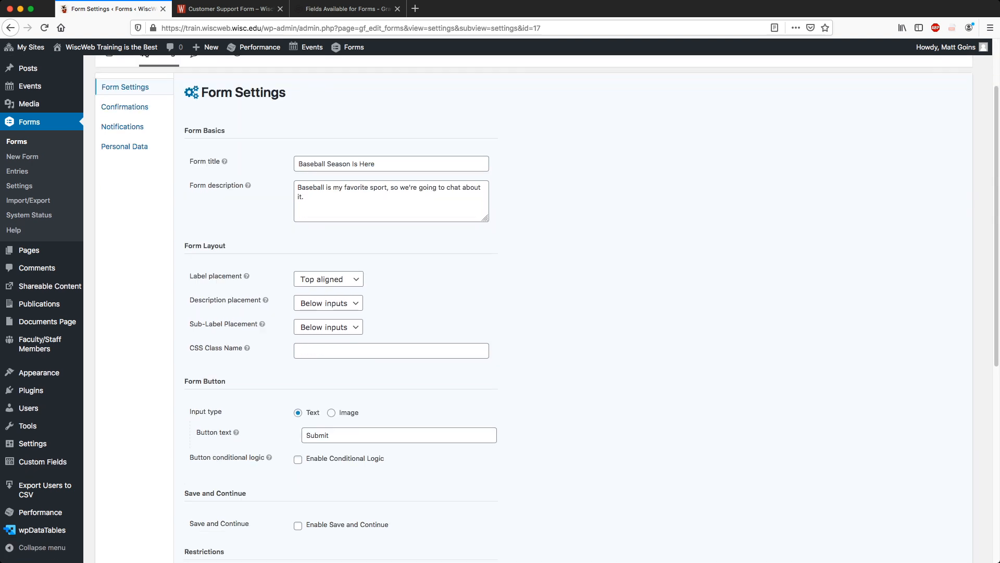
pyautogui.tripleClick(336, 163)
pyautogui.click(328, 198)
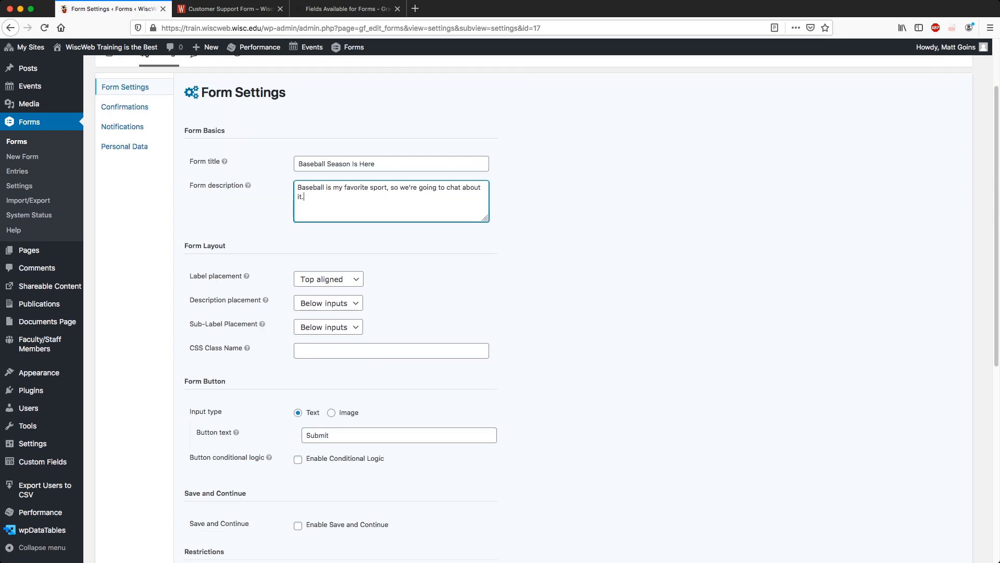
pyautogui.tripleClick(328, 198)
pyautogui.click(329, 198)
pyautogui.scroll(-3, 546, 308)
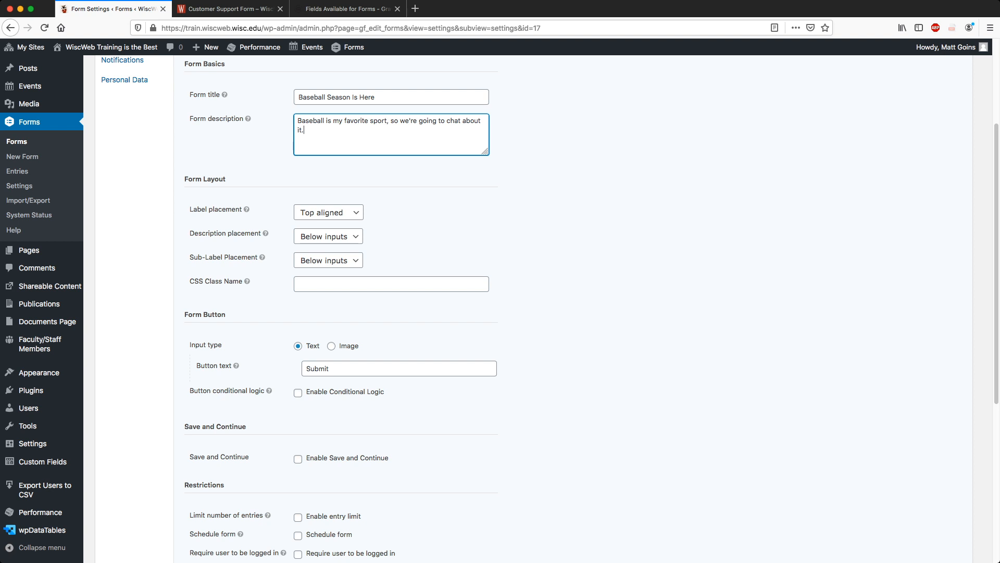
# Set the form's Description Placement to Above inputs.
pyautogui.click(328, 237)
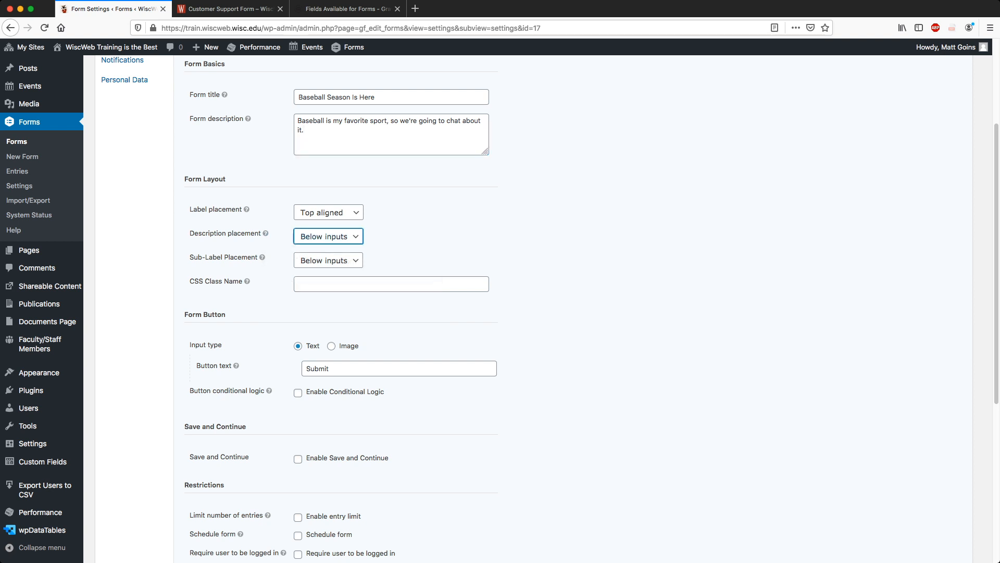
pyautogui.click(326, 263)
pyautogui.click(428, 237)
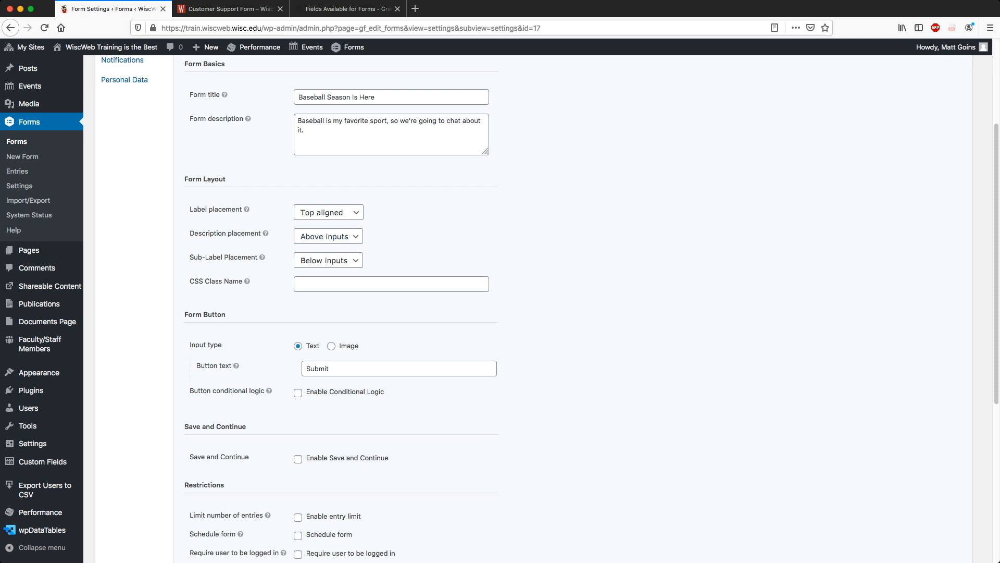
pyautogui.scroll(-3, 549, 307)
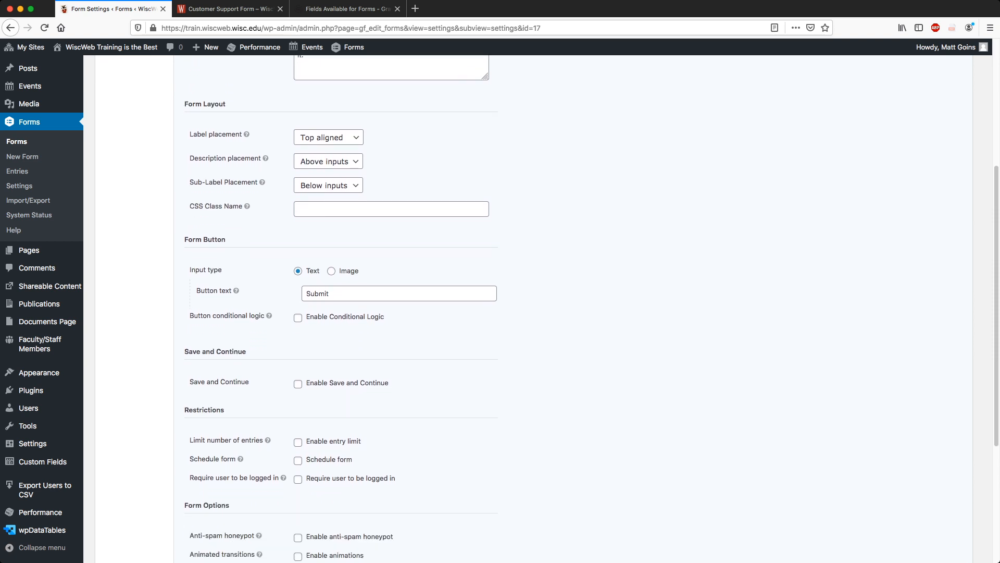
pyautogui.tripleClick(206, 240)
# Replace the submit button text 'Submit' with 'Let's Go!'.
pyautogui.click(219, 240)
pyautogui.doubleClick(317, 293)
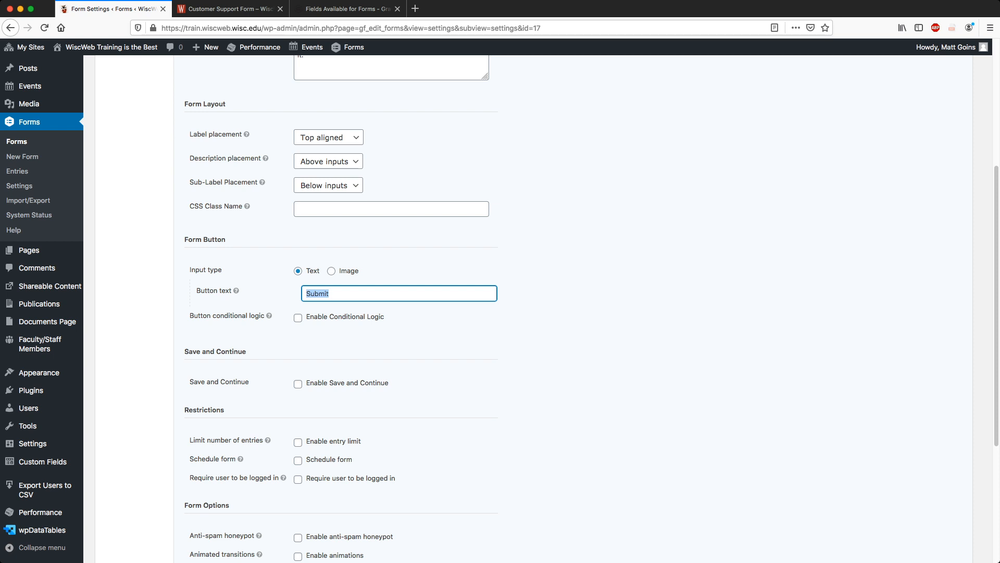
pyautogui.write('Subscribe')
pyautogui.press('BackSpace')
pyautogui.press('BackSpace')
pyautogui.press('BackSpace')
pyautogui.press('BackSpace')
pyautogui.press('BackSpace')
pyautogui.press('BackSpace')
pyautogui.press('BackSpace')
pyautogui.press('BackSpace')
pyautogui.write("Let's G")
# Check Enable Save and Continue, keeping the link text 'Save and Continue Later'.
pyautogui.click(298, 384)
pyautogui.scroll(-2, 298, 384)
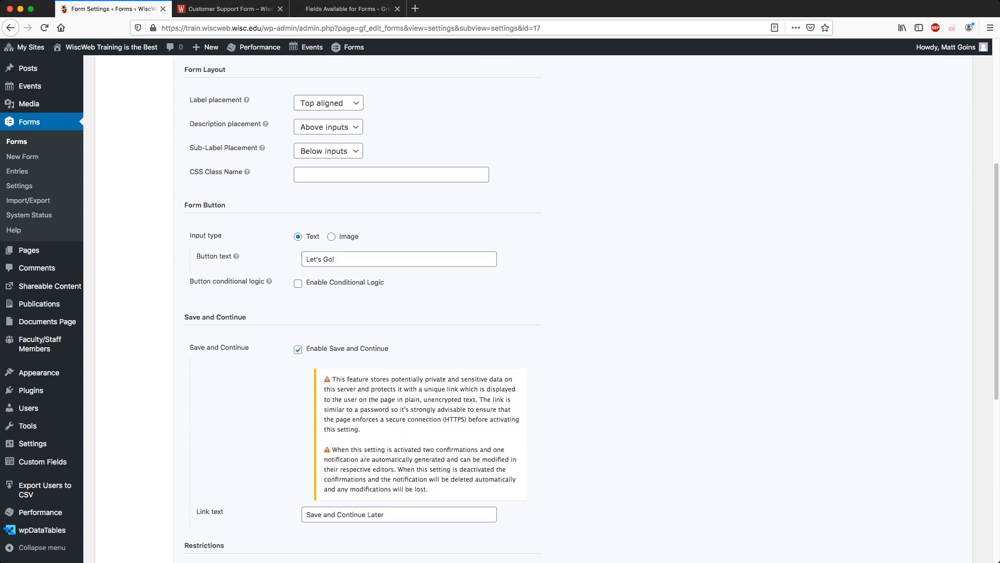
pyautogui.scroll(-1, 521, 312)
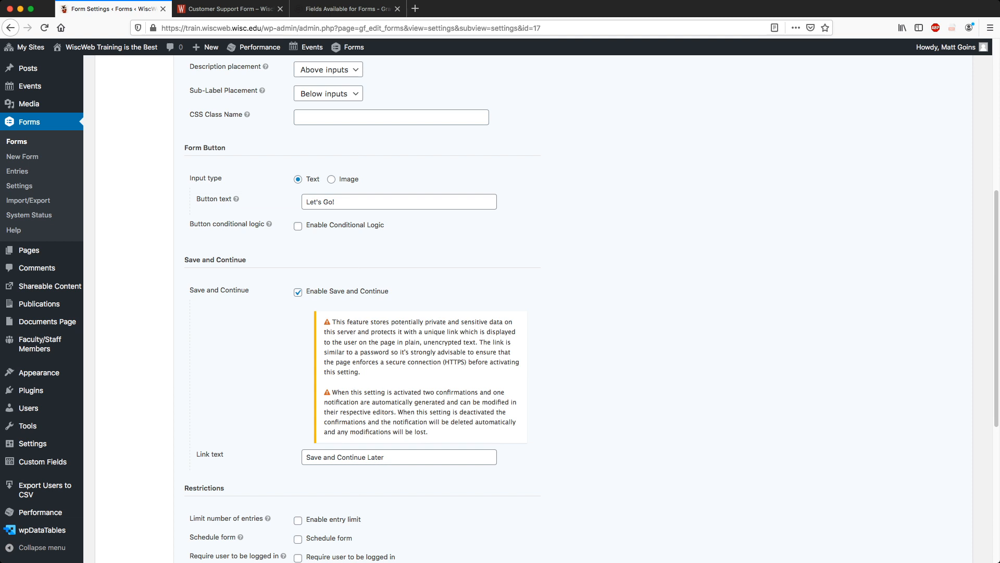
pyautogui.scroll(-5, 521, 308)
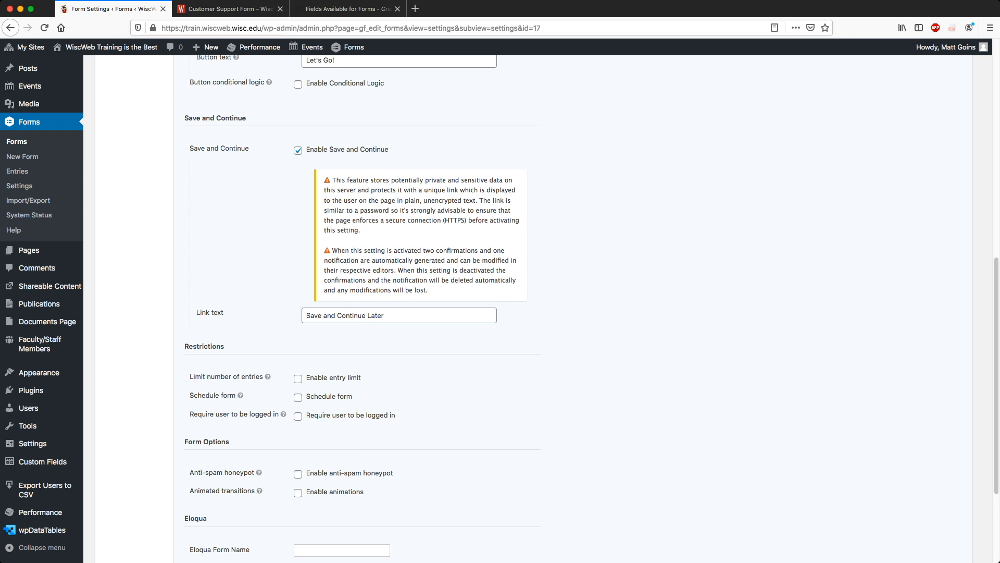
pyautogui.moveTo(240, 395)
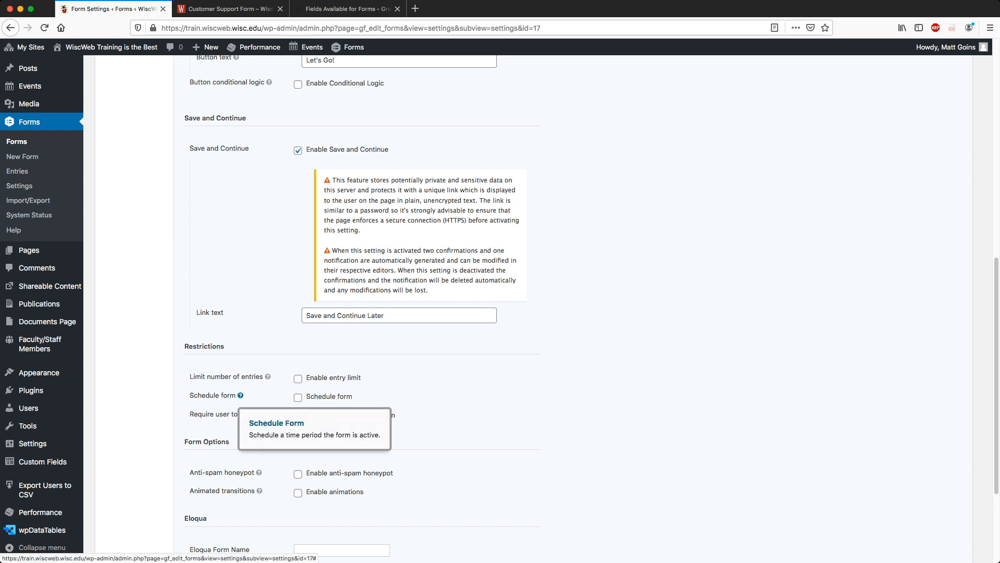
pyautogui.click(298, 397)
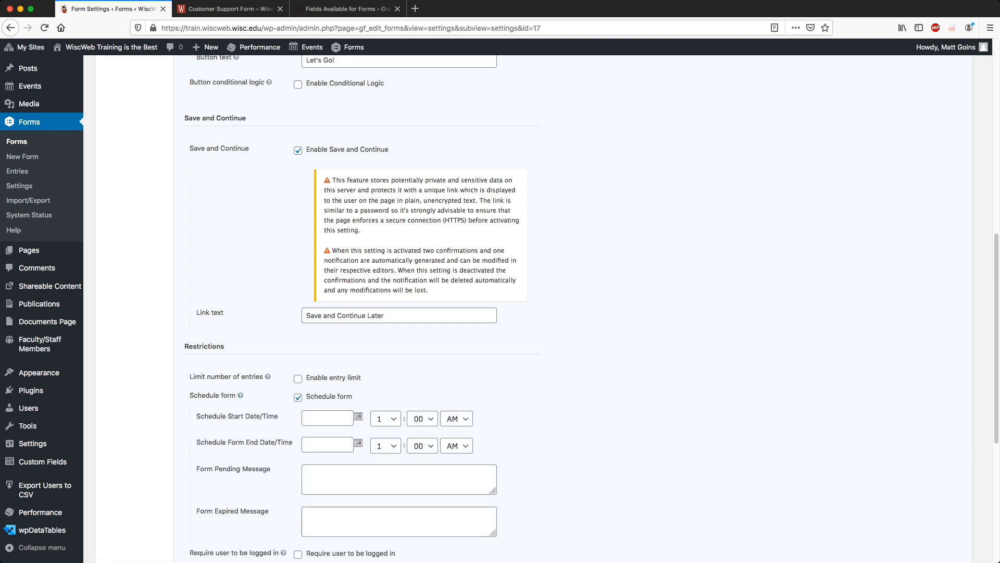
pyautogui.scroll(-3, 333, 354)
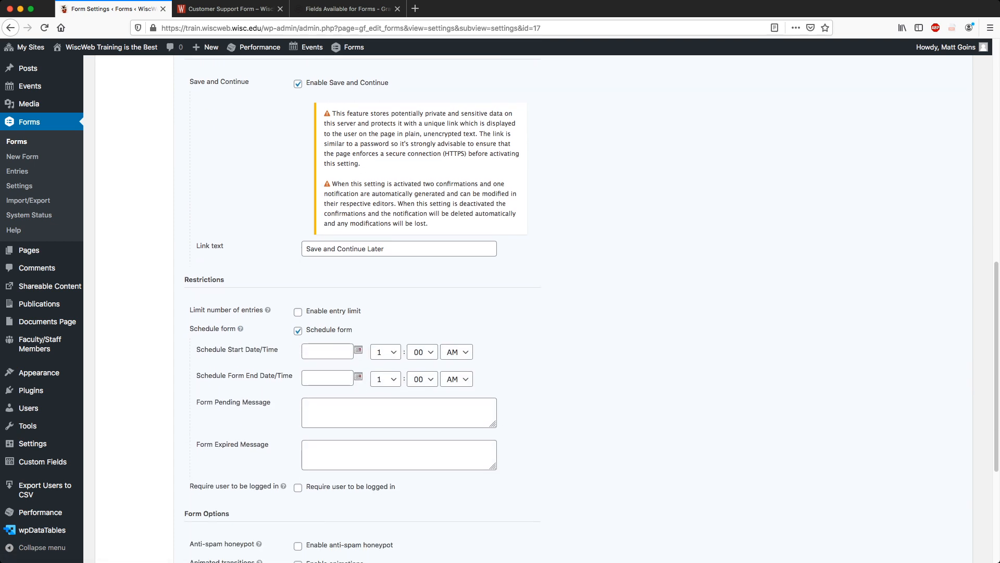
pyautogui.click(327, 351)
pyautogui.click(526, 365)
pyautogui.click(327, 378)
pyautogui.click(541, 378)
pyautogui.click(399, 413)
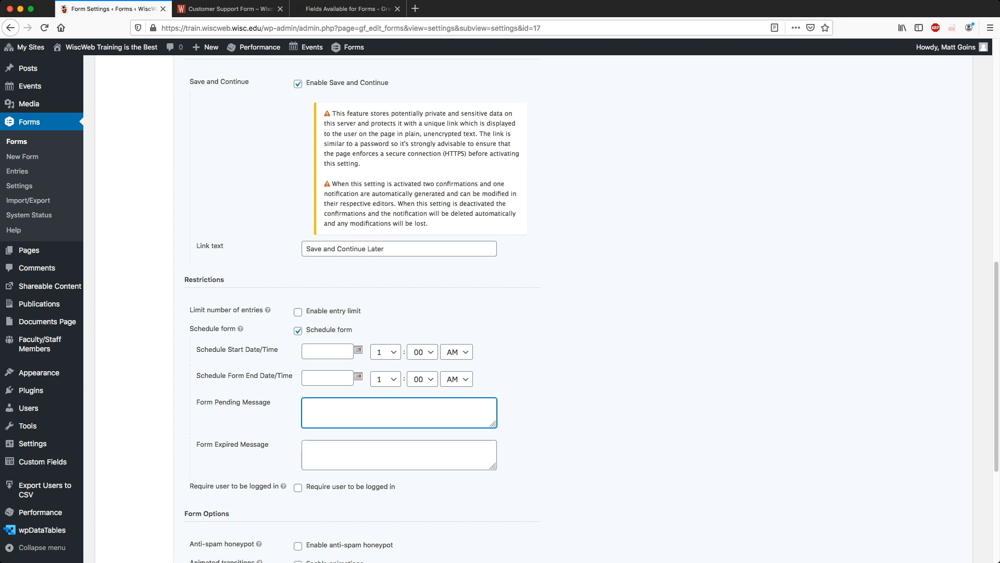
pyautogui.click(399, 454)
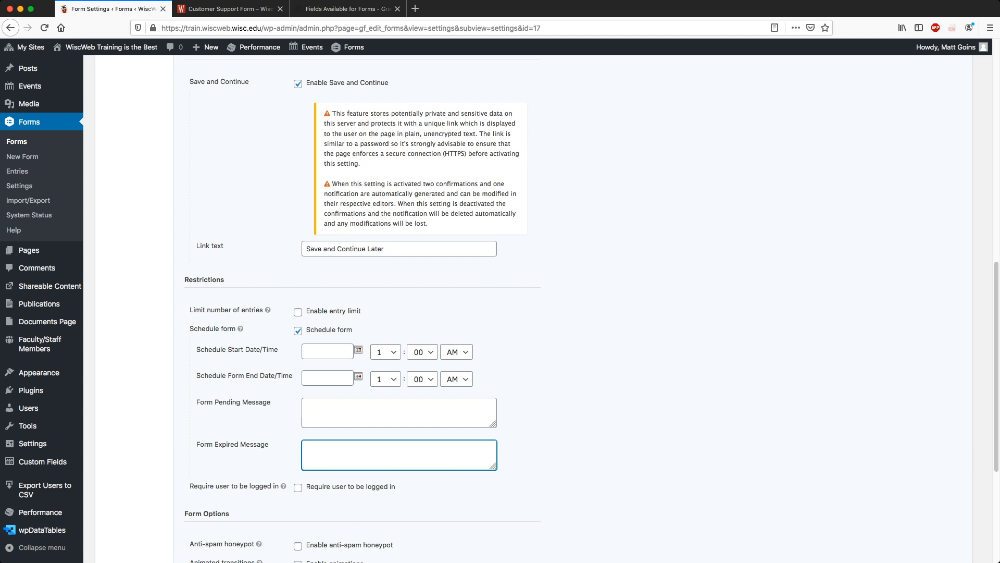
pyautogui.click(298, 331)
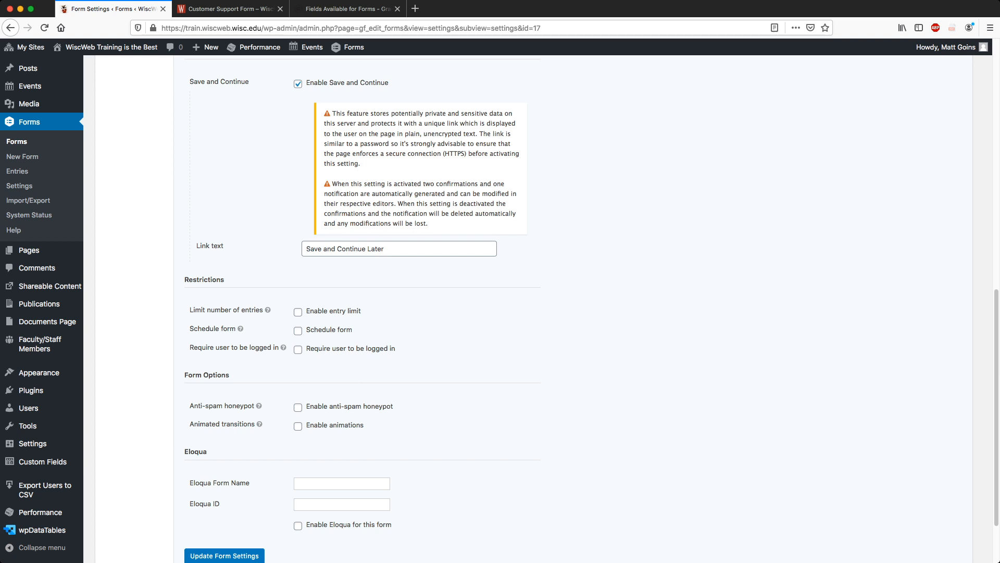
pyautogui.scroll(-3, 546, 308)
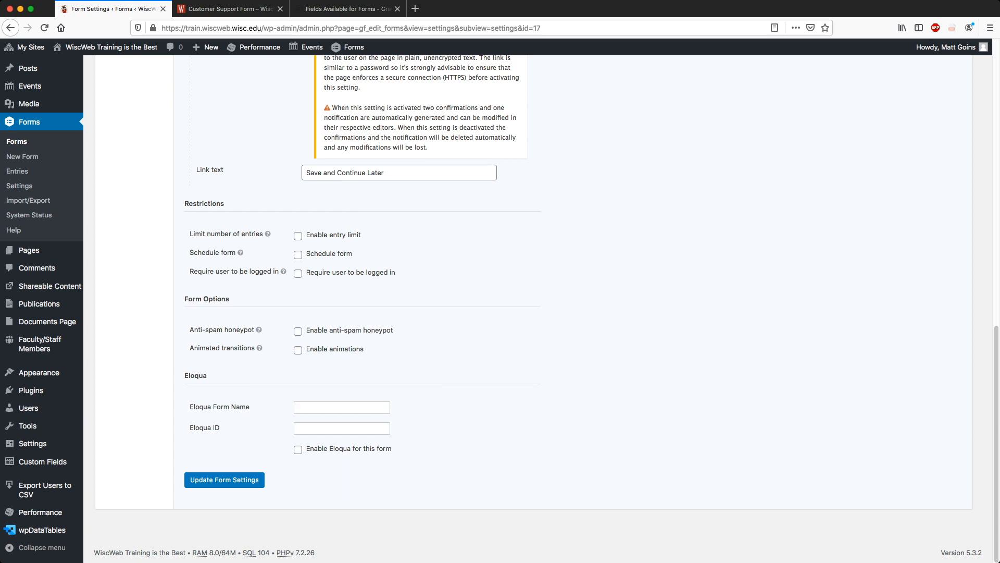
pyautogui.scroll(2, 534, 307)
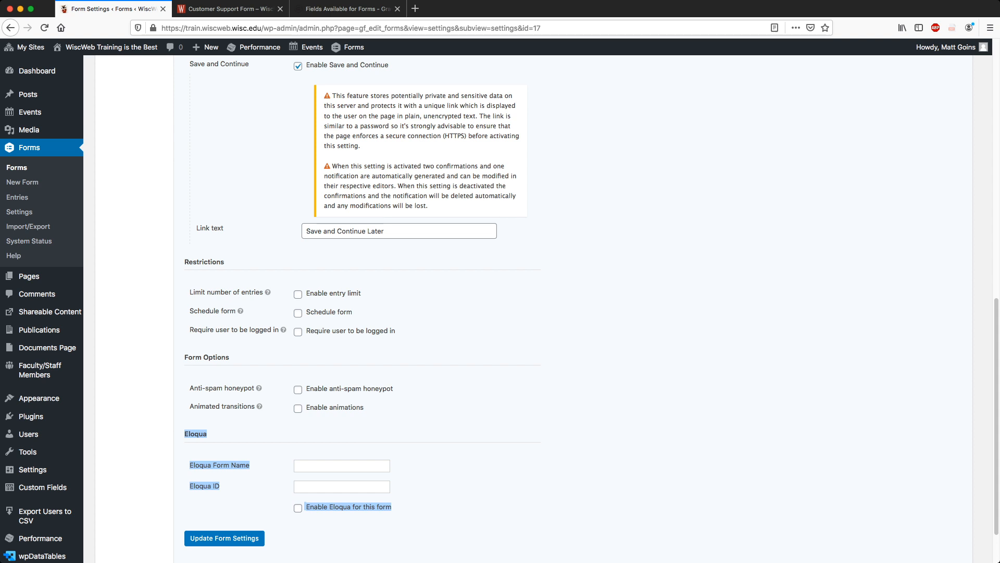
pyautogui.scroll(-2, 533, 308)
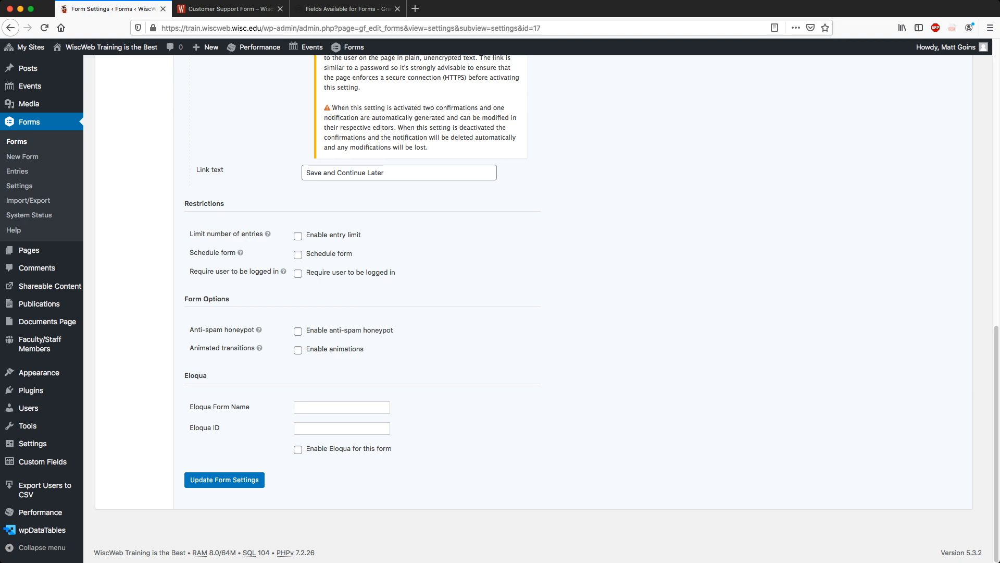
pyautogui.scroll(10, 521, 308)
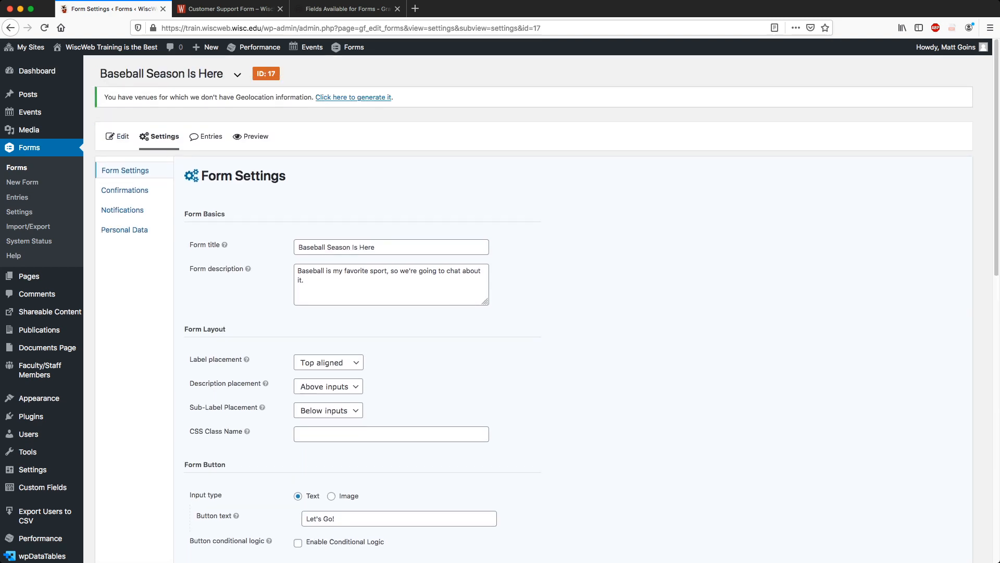
pyautogui.scroll(-5, 521, 307)
pyautogui.scroll(-6, 521, 308)
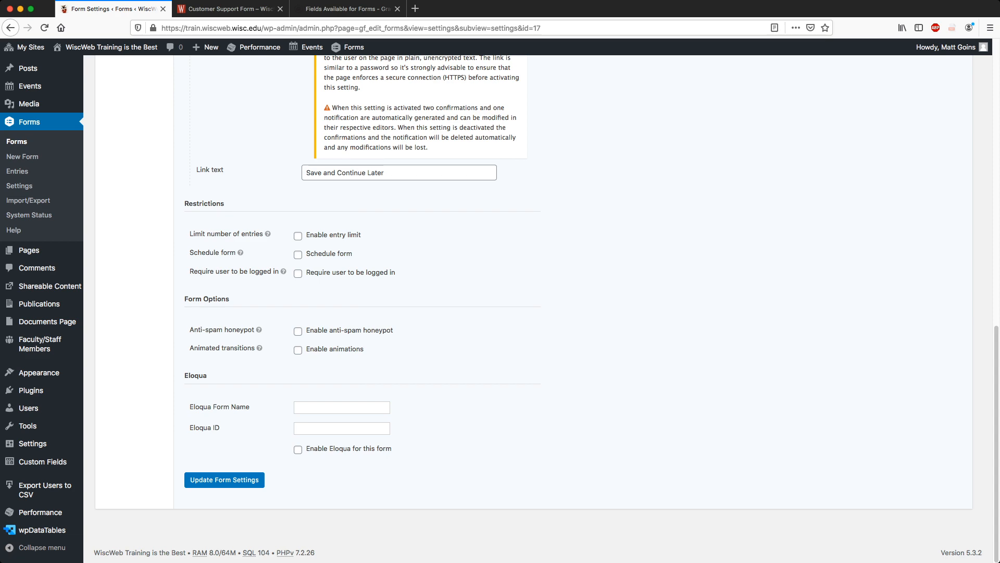
pyautogui.scroll(10, 521, 307)
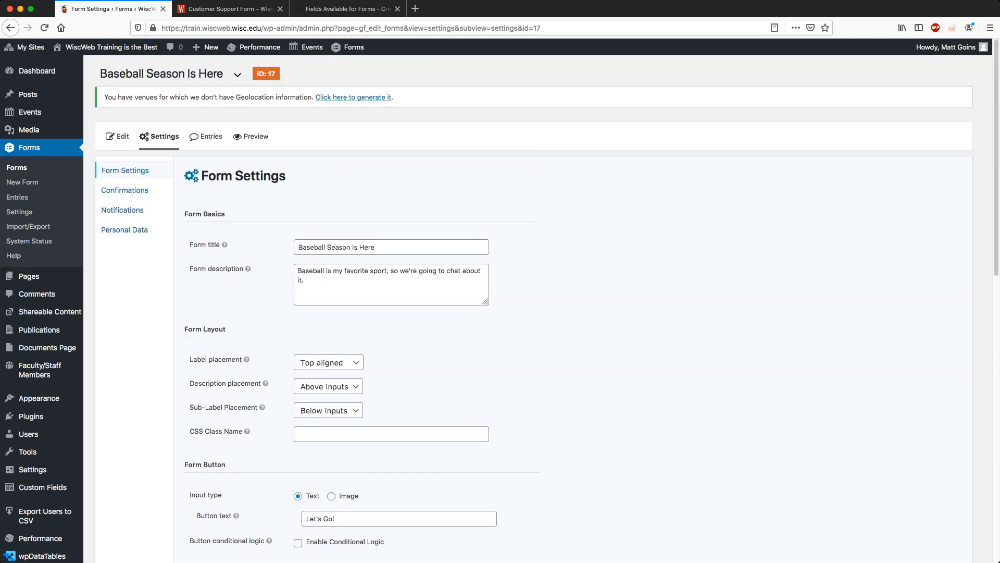
pyautogui.scroll(-10, 521, 307)
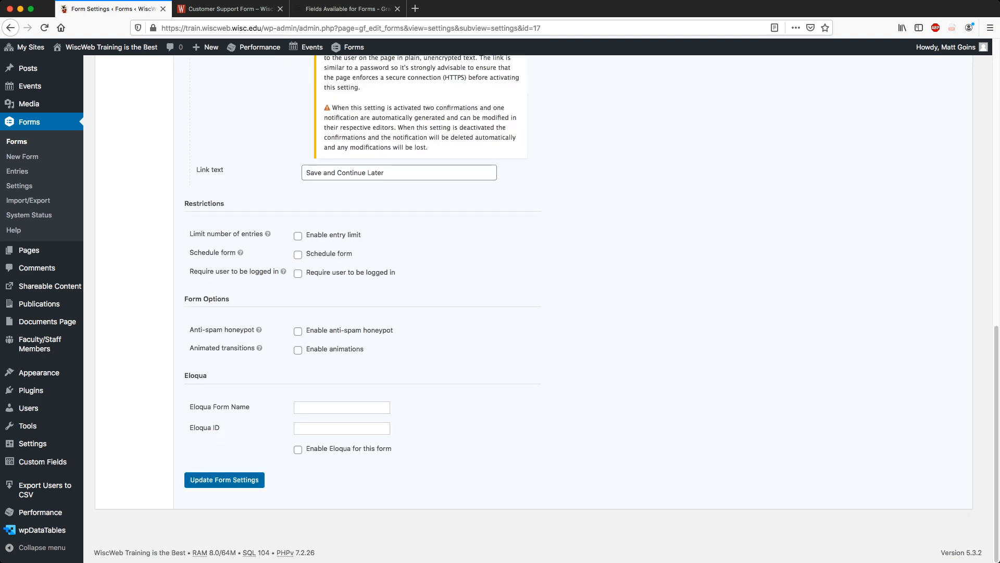
# Uncheck Enable Save and Continue and save with Update Form Settings.
pyautogui.click(225, 479)
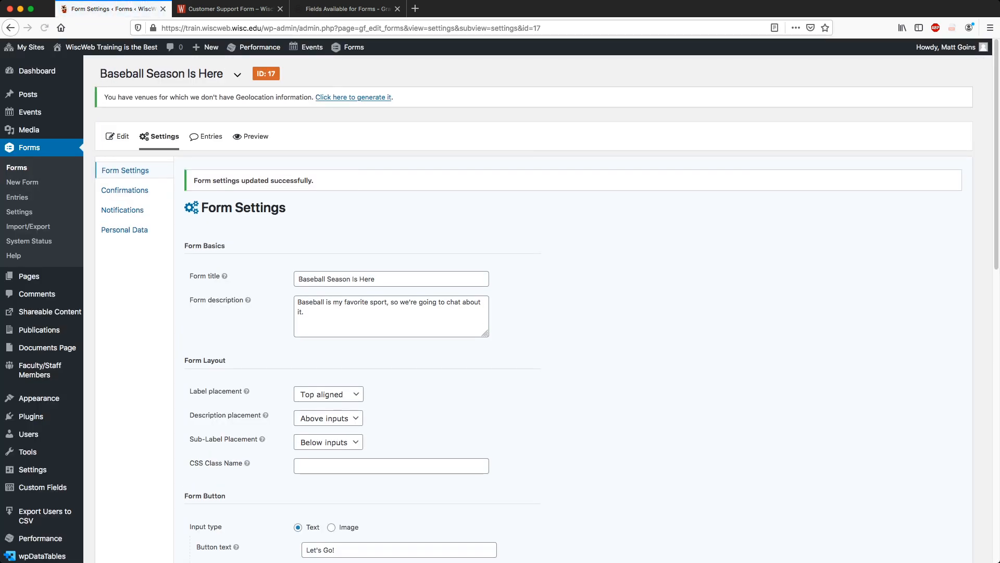
pyautogui.scroll(-10, 521, 308)
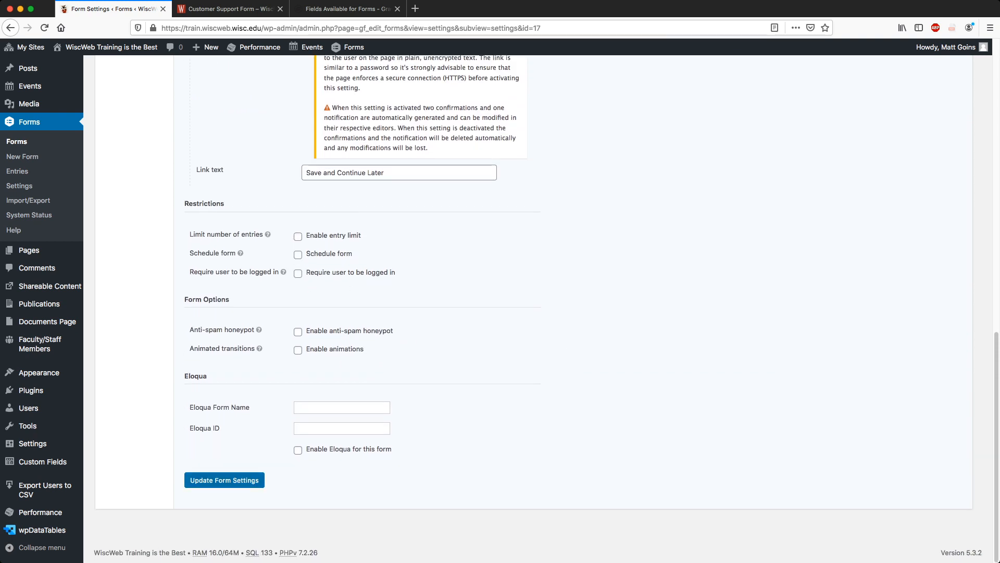
pyautogui.scroll(9, 520, 307)
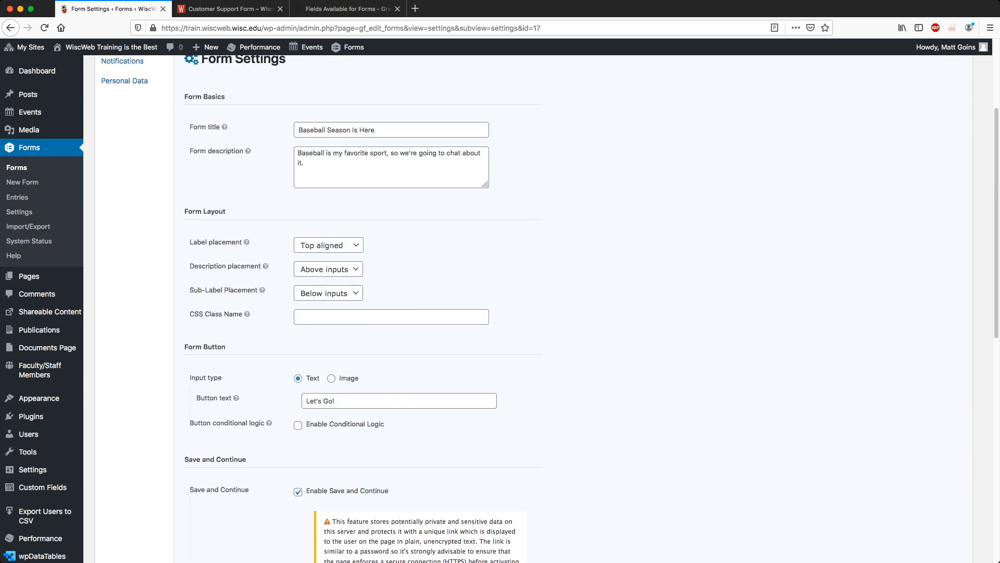
pyautogui.scroll(-3, 521, 307)
pyautogui.click(298, 317)
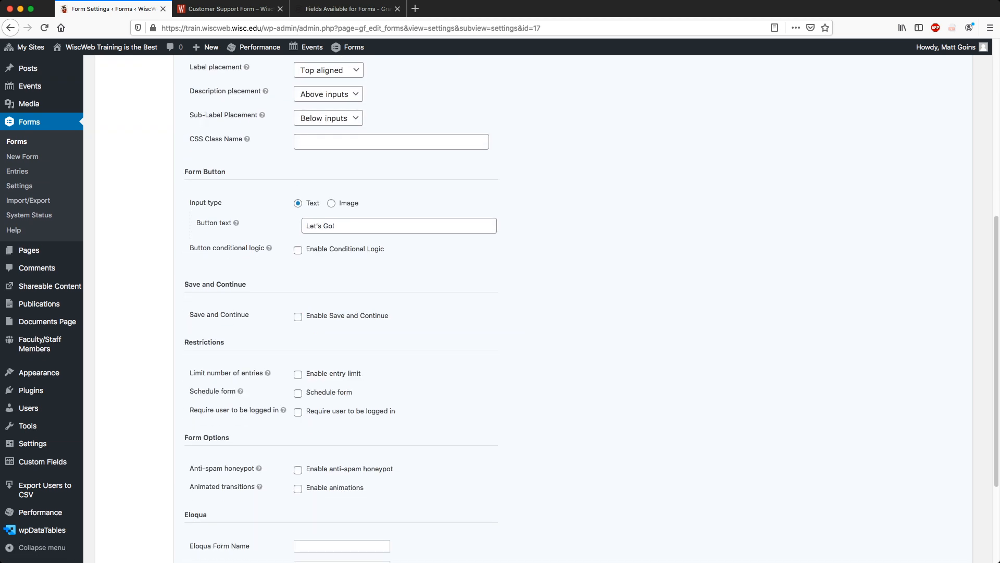
pyautogui.scroll(-3, 298, 316)
pyautogui.click(260, 479)
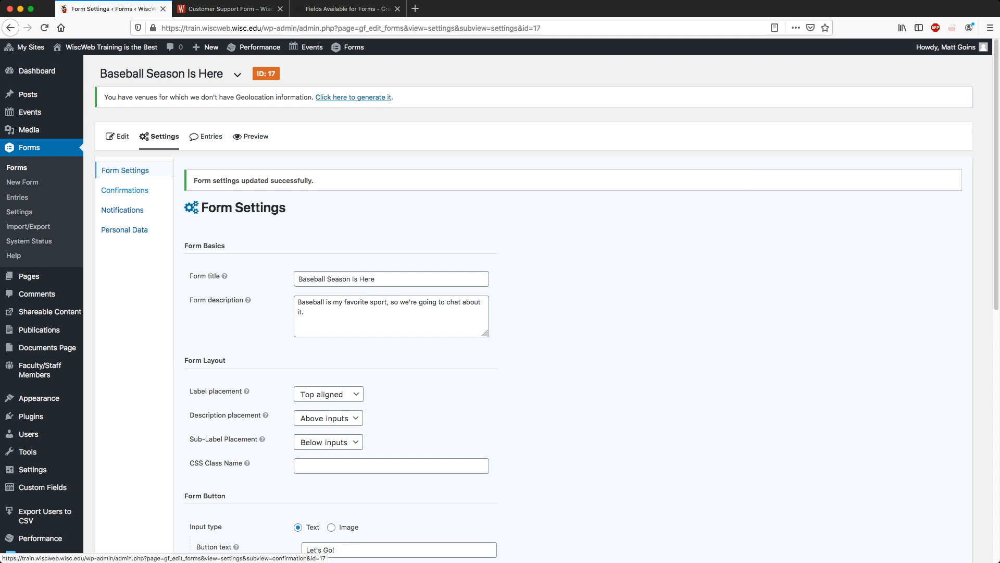
# Open the Default Confirmation and look over its thank-you message text.
pyautogui.click(125, 190)
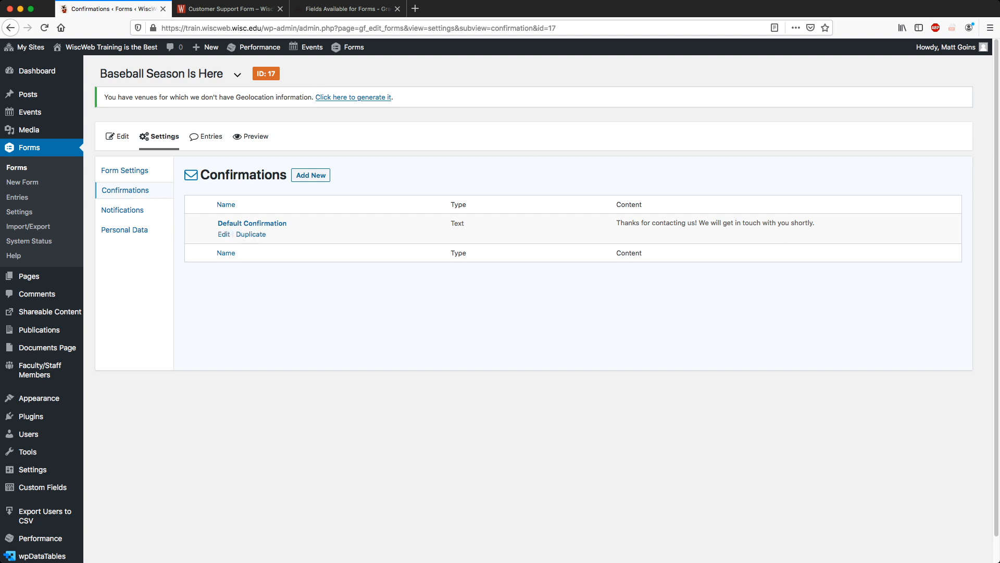
pyautogui.click(252, 223)
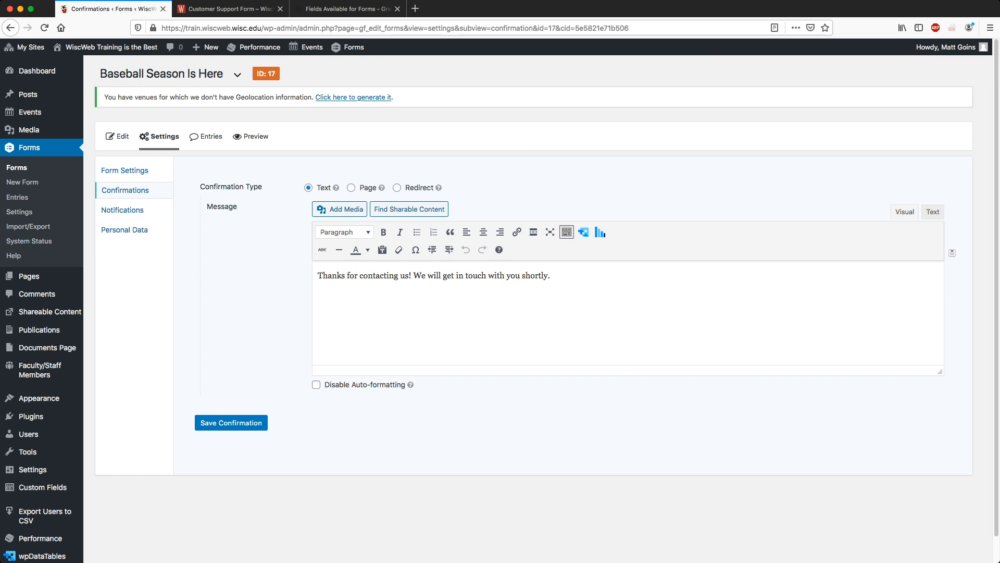
pyautogui.moveTo(318, 276)
pyautogui.mouseDown()
pyautogui.moveTo(552, 276)
pyautogui.moveTo(317, 276)
pyautogui.mouseUp()
pyautogui.click(552, 275)
pyautogui.moveTo(552, 276)
pyautogui.mouseDown()
pyautogui.moveTo(316, 276)
pyautogui.moveTo(551, 276)
pyautogui.mouseUp()
pyautogui.click(552, 276)
pyautogui.click(553, 275)
pyautogui.moveTo(550, 277)
pyautogui.mouseDown()
pyautogui.moveTo(323, 276)
pyautogui.moveTo(550, 276)
pyautogui.mouseUp()
pyautogui.click(323, 277)
pyautogui.click(551, 275)
# Try the Page confirmation type's page list, then the Redirect type's URL field.
pyautogui.click(351, 188)
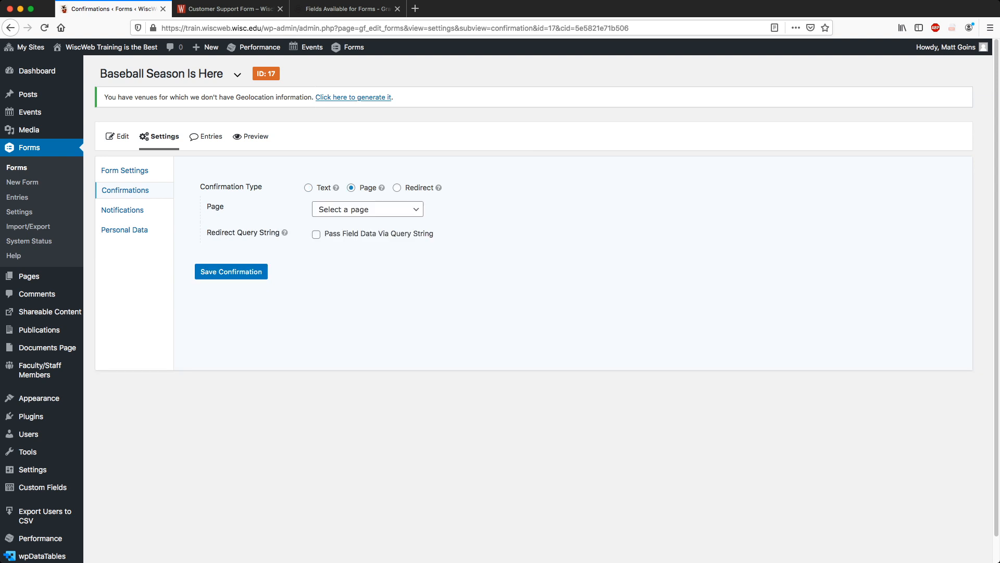
pyautogui.click(368, 210)
pyautogui.click(521, 229)
pyautogui.click(368, 209)
pyautogui.click(368, 210)
pyautogui.click(396, 188)
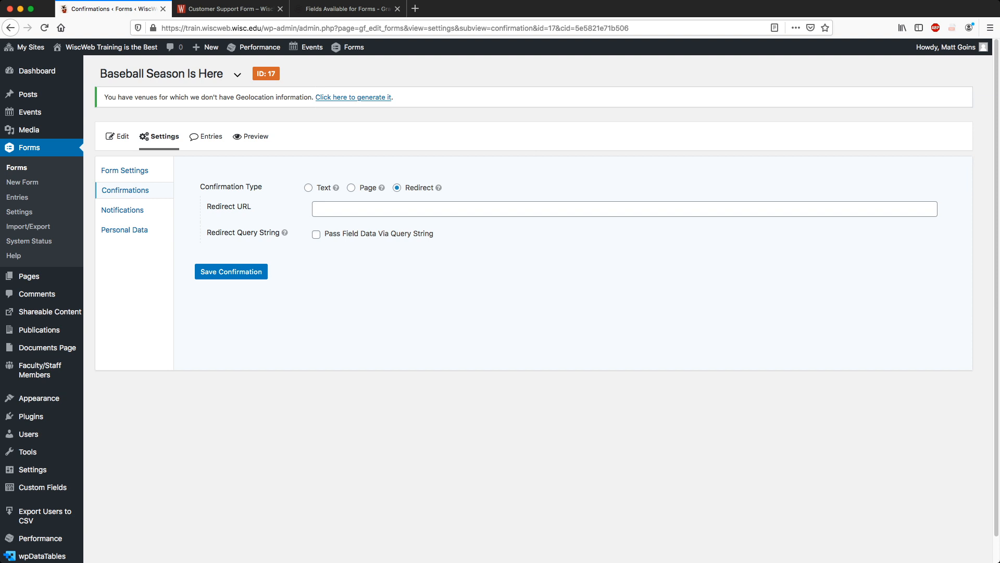
pyautogui.click(365, 209)
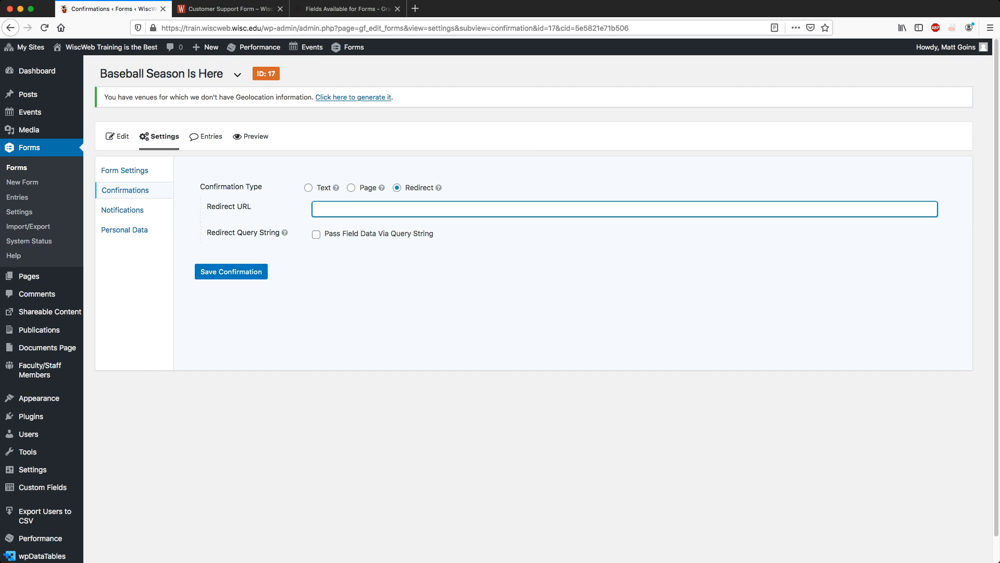
# Toggle the confirmation type back and forth between Page and Redirect.
pyautogui.click(351, 188)
pyautogui.click(396, 188)
pyautogui.click(351, 187)
pyautogui.click(397, 188)
pyautogui.click(351, 188)
pyautogui.click(397, 188)
pyautogui.click(351, 187)
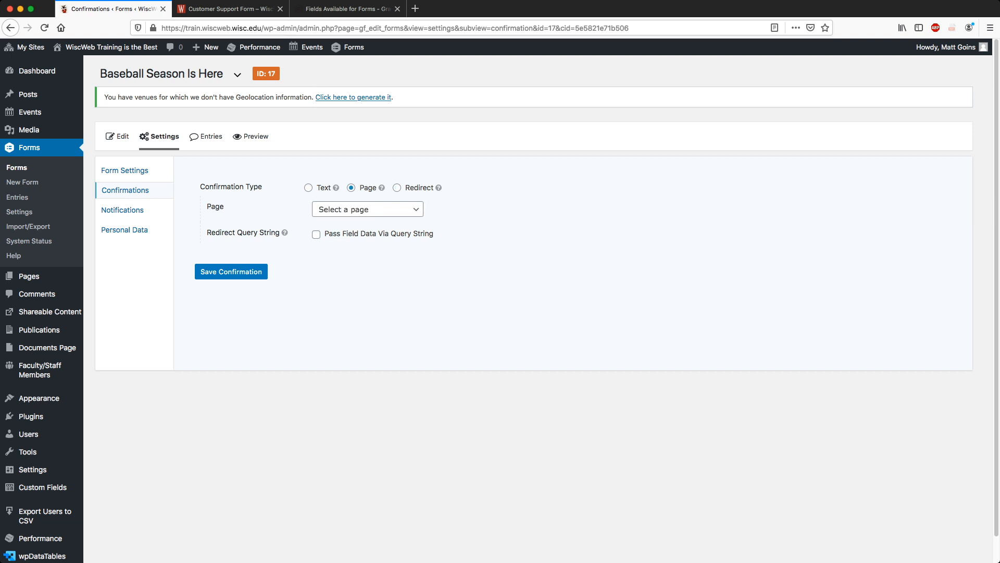
pyautogui.click(397, 187)
pyautogui.click(351, 187)
# Switch the Default Confirmation back to Text and return to the Confirmations list.
pyautogui.click(308, 188)
pyautogui.tripleClick(359, 276)
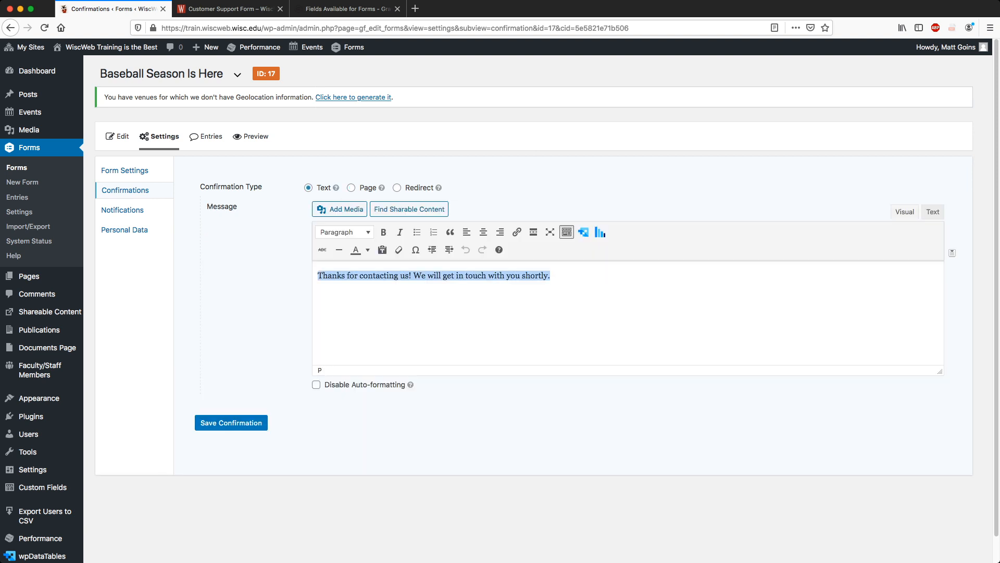
pyautogui.click(443, 299)
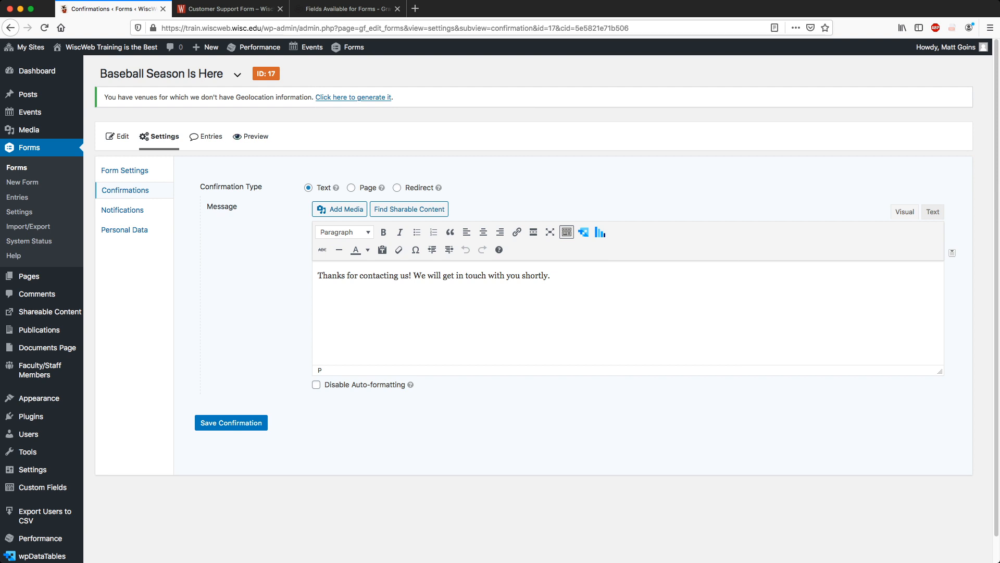
pyautogui.click(125, 189)
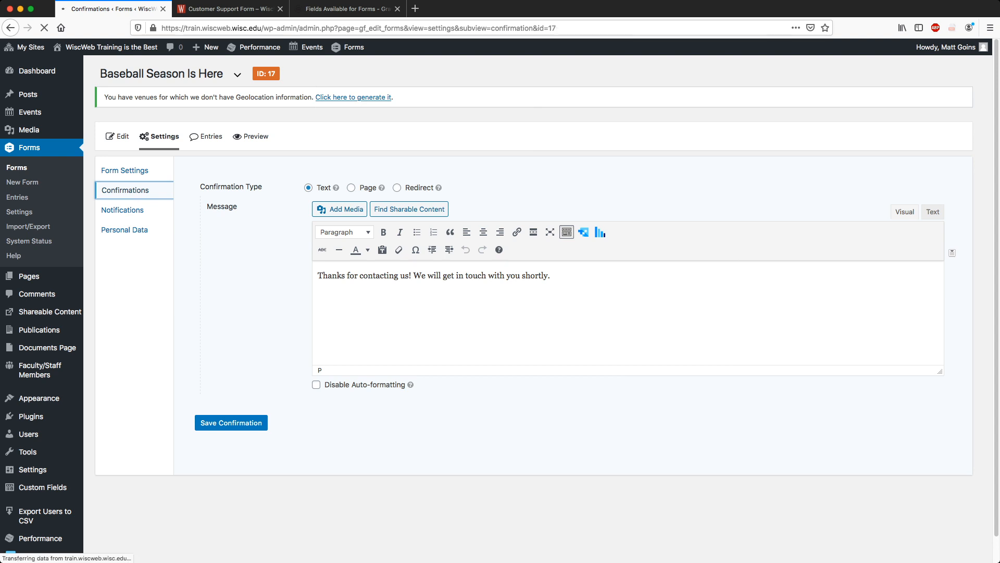
# Start a new confirmation and name it 'Baseball is here'.
pyautogui.click(311, 175)
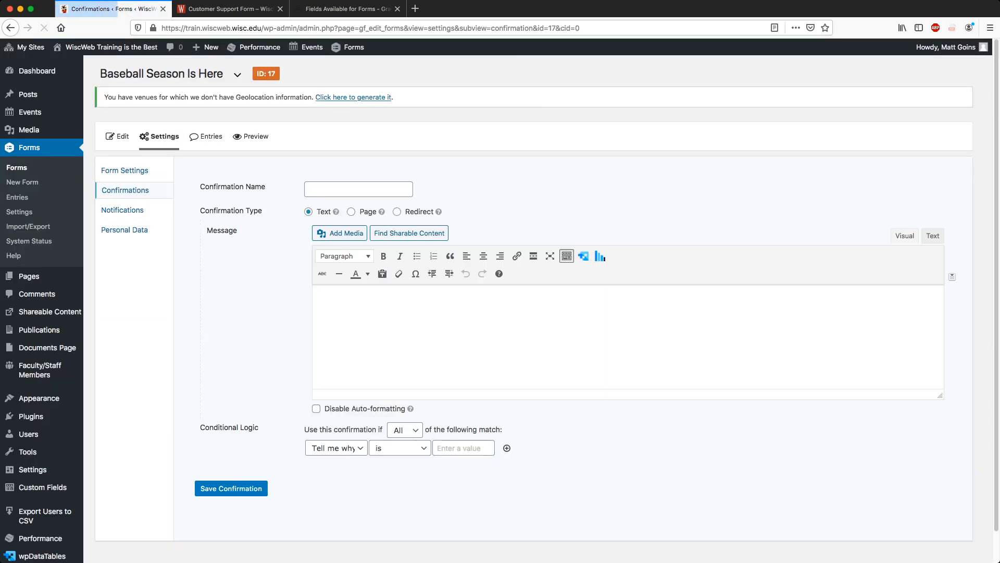
pyautogui.click(351, 211)
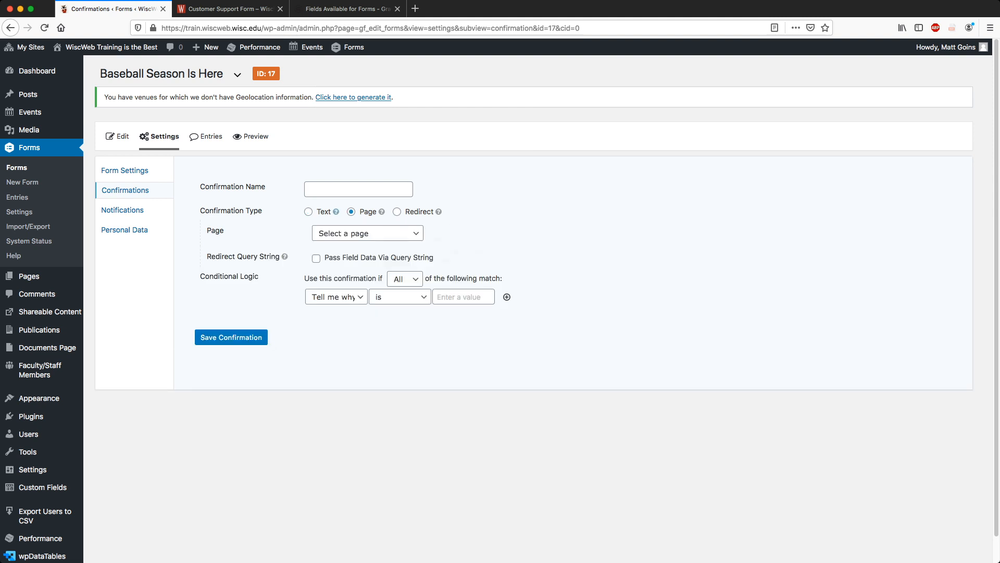
pyautogui.click(308, 212)
pyautogui.click(359, 189)
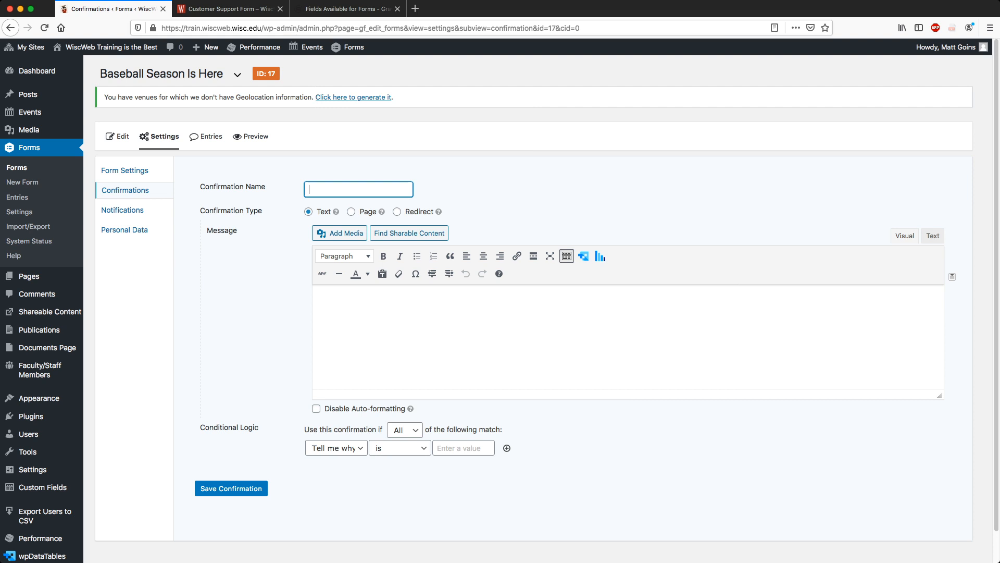
pyautogui.write('Baseball is here')
pyautogui.click(397, 212)
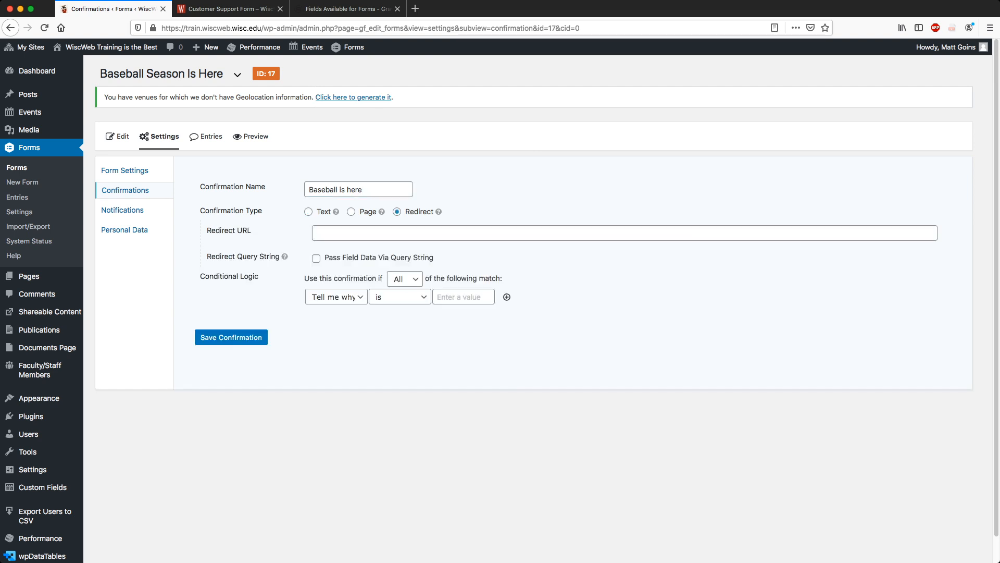
pyautogui.click(397, 233)
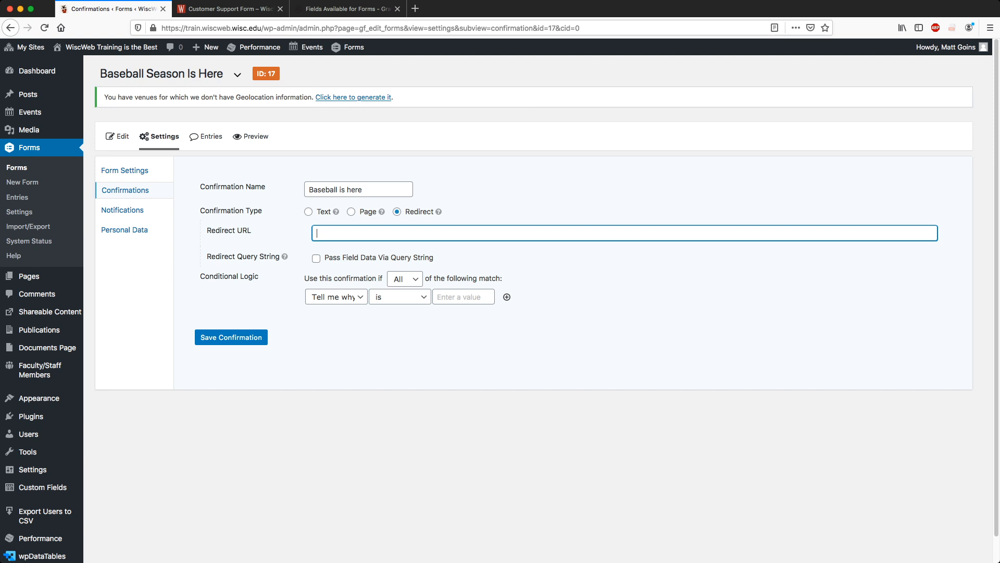
pyautogui.write('https://www.mlb.com')
pyautogui.press('Tab')
pyautogui.press('Tab')
pyautogui.press('Tab')
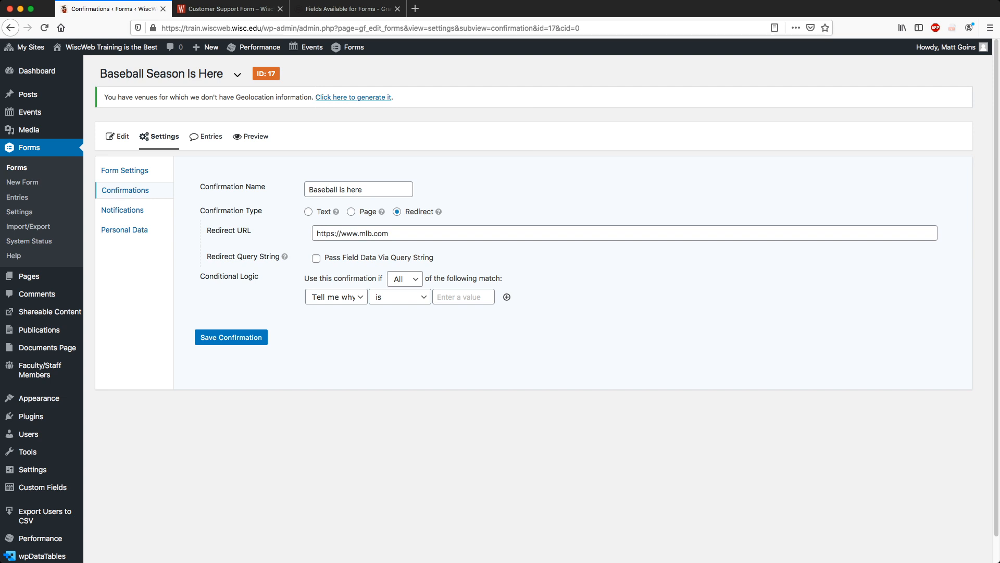
pyautogui.click(231, 337)
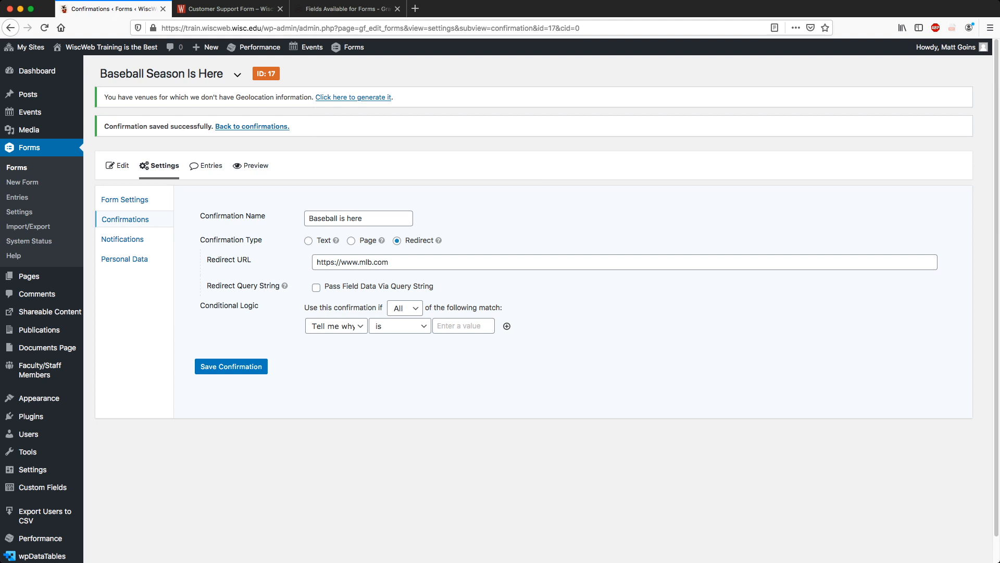
# Open Admin Notification from the form's Notifications and select its Send to Email value.
pyautogui.moveTo(159, 165)
pyautogui.click(122, 239)
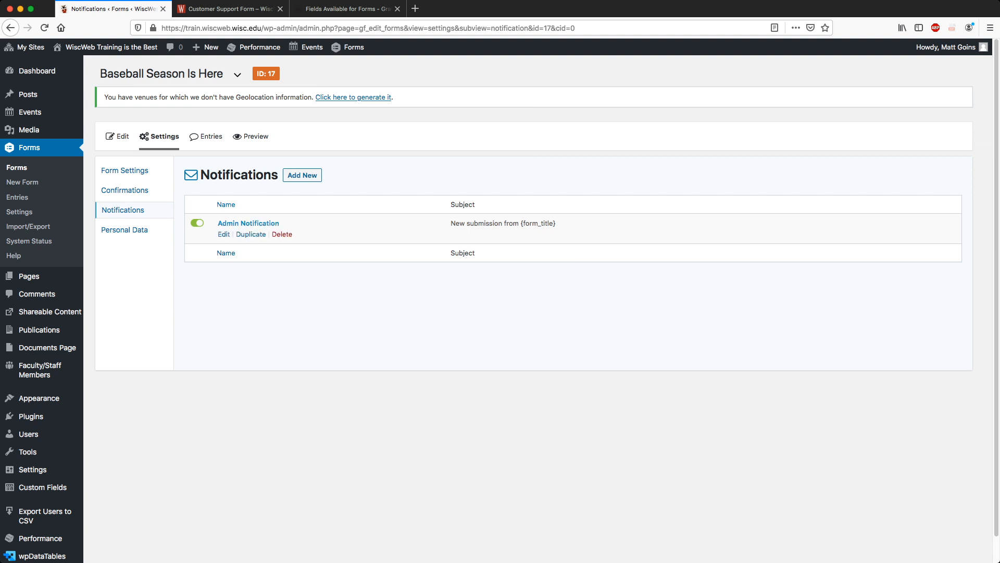
pyautogui.click(249, 223)
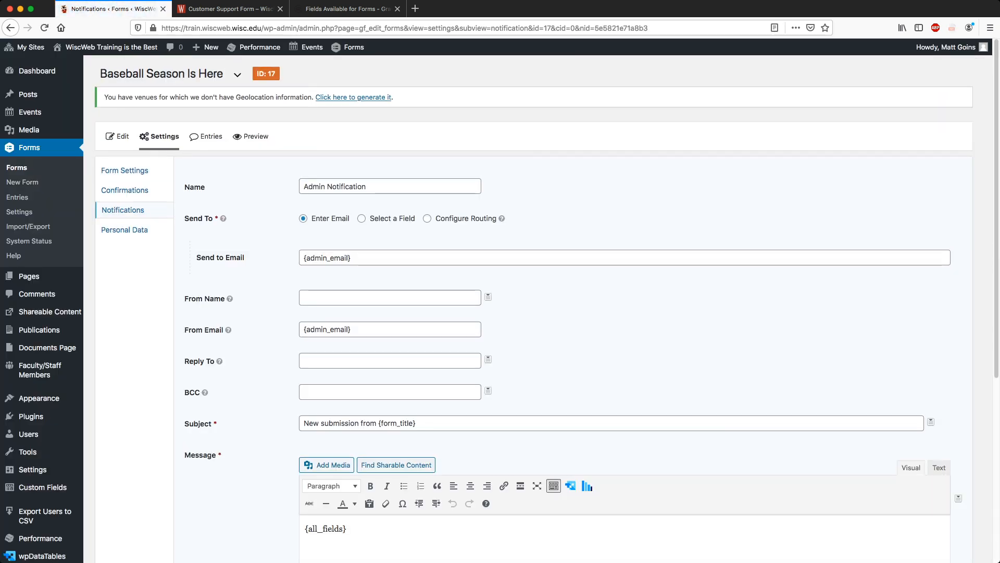
pyautogui.scroll(-3, 521, 312)
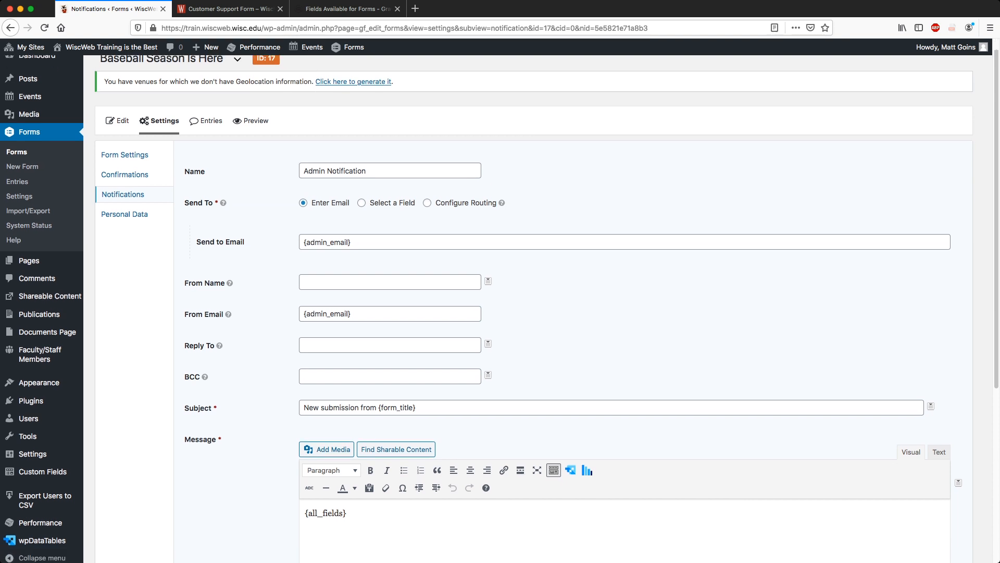
pyautogui.scroll(1, 521, 313)
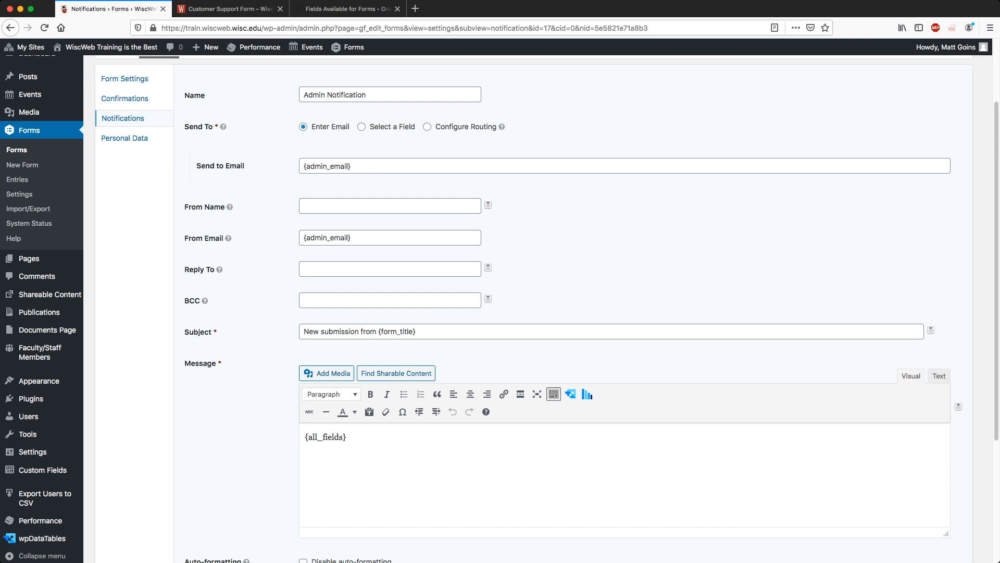
pyautogui.moveTo(354, 166); pyautogui.dragTo(303, 166)
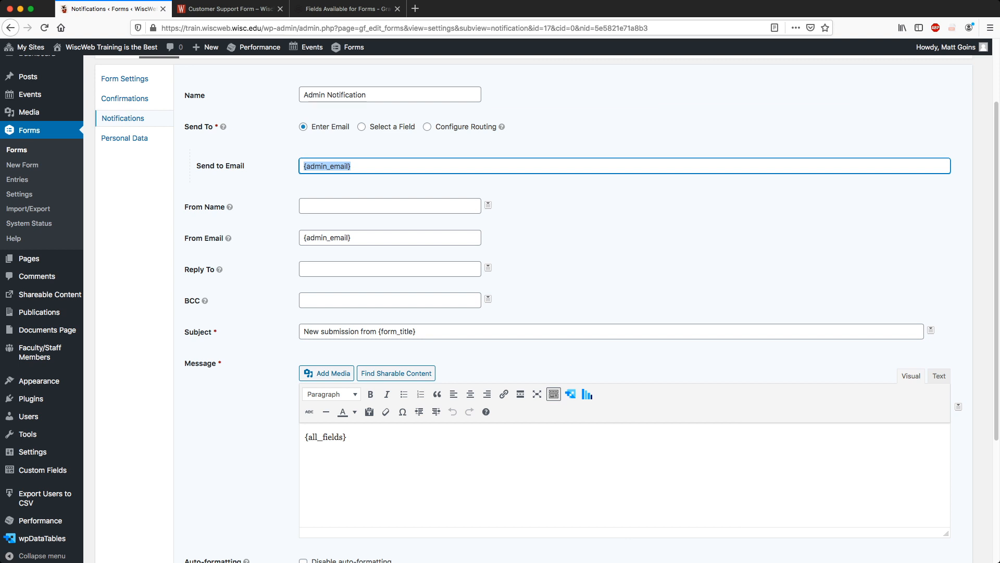
# Enter your own e-mail as Send to Email and insert the Full Name (First) tag into From Name.
pyautogui.press('Tab')
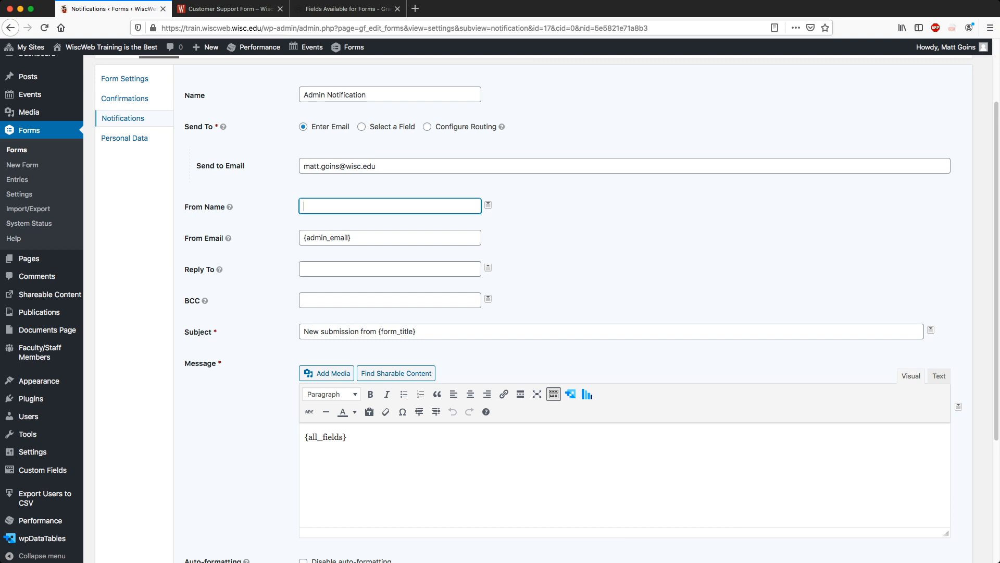
pyautogui.click(488, 205)
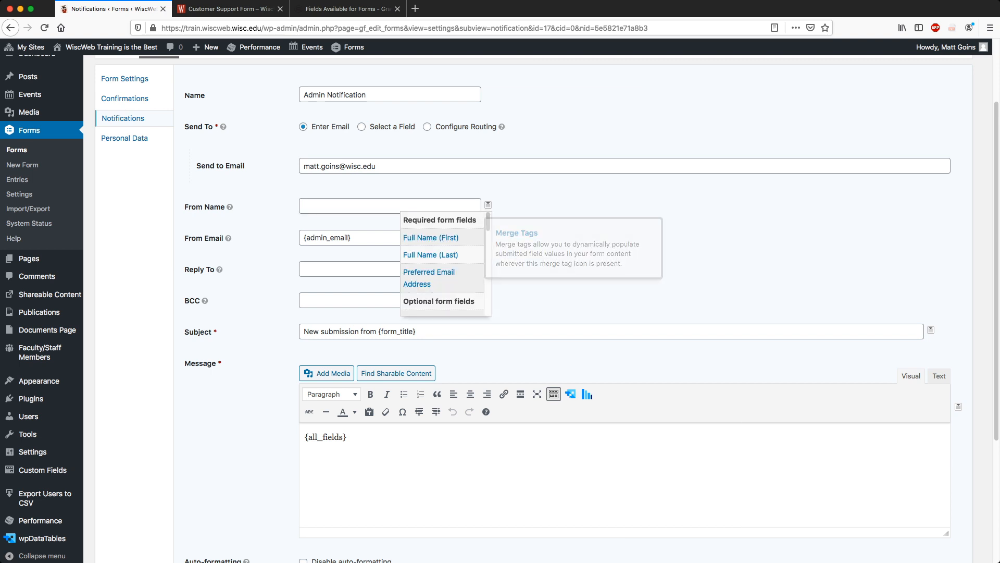
pyautogui.scroll(-1, 442, 263)
pyautogui.scroll(1, 442, 263)
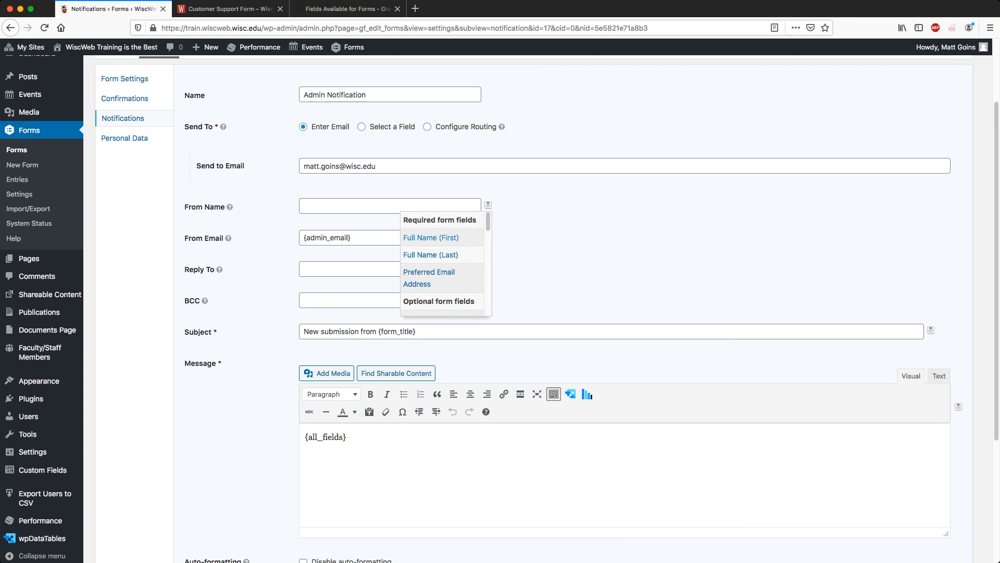
pyautogui.click(431, 238)
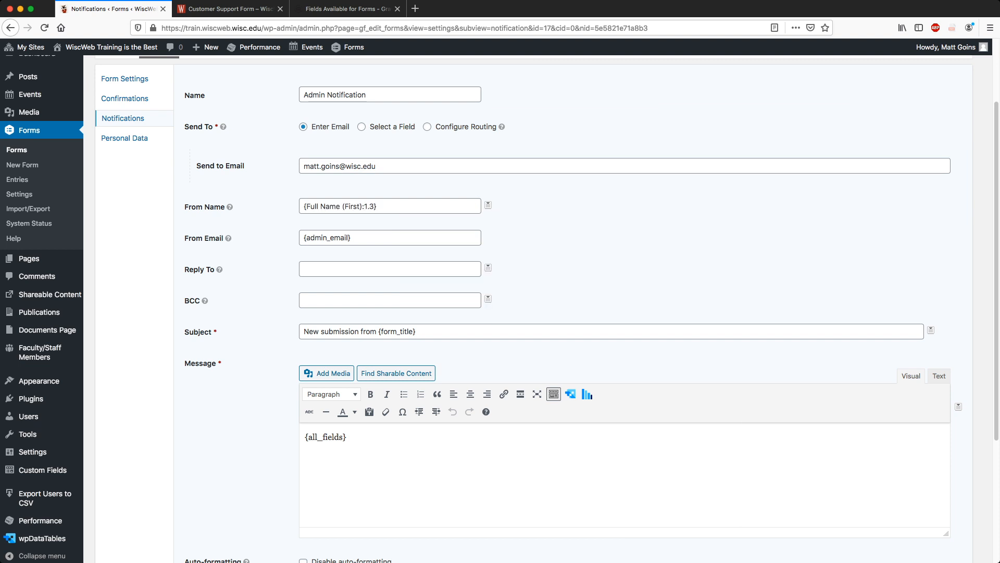
# Append the Full Name (Last) tag to From Name and select the From Email value.
pyautogui.click(388, 206)
pyautogui.click(488, 204)
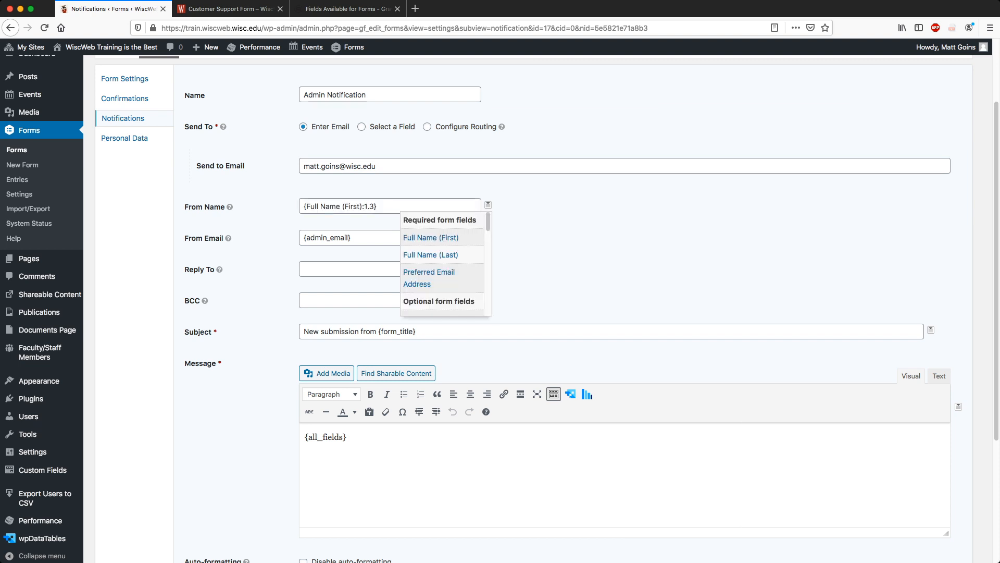
pyautogui.click(431, 255)
pyautogui.click(378, 206)
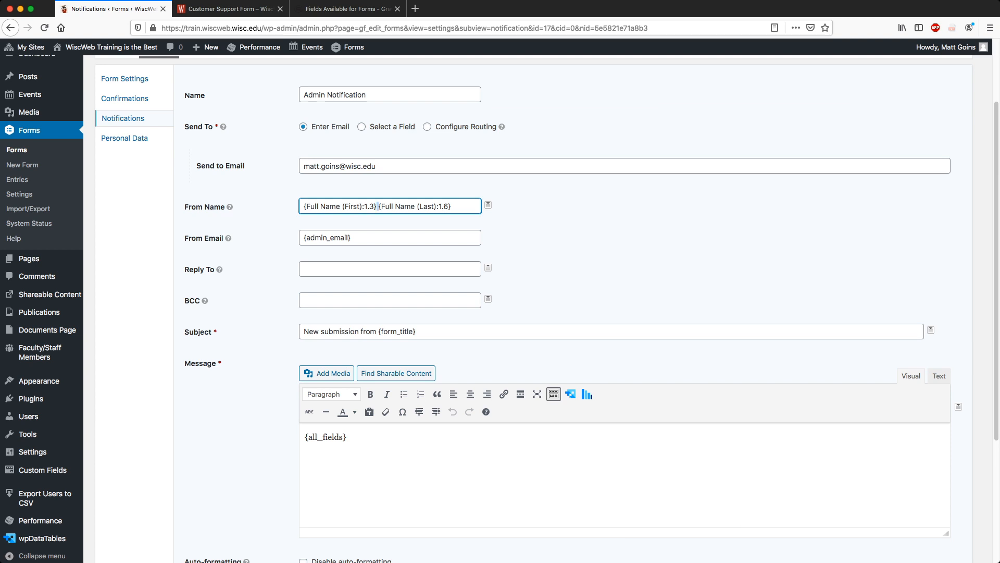
pyautogui.click(527, 213)
pyautogui.click(452, 206)
pyautogui.press('Tab')
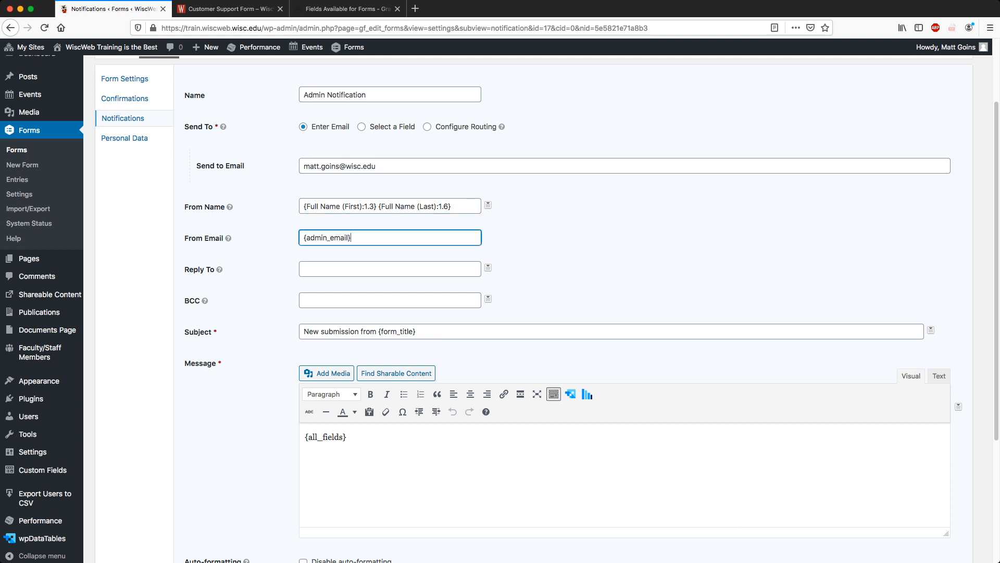
pyautogui.press('super+a')
pyautogui.tripleClick(399, 166)
pyautogui.tripleClick(399, 166)
pyautogui.click(398, 166)
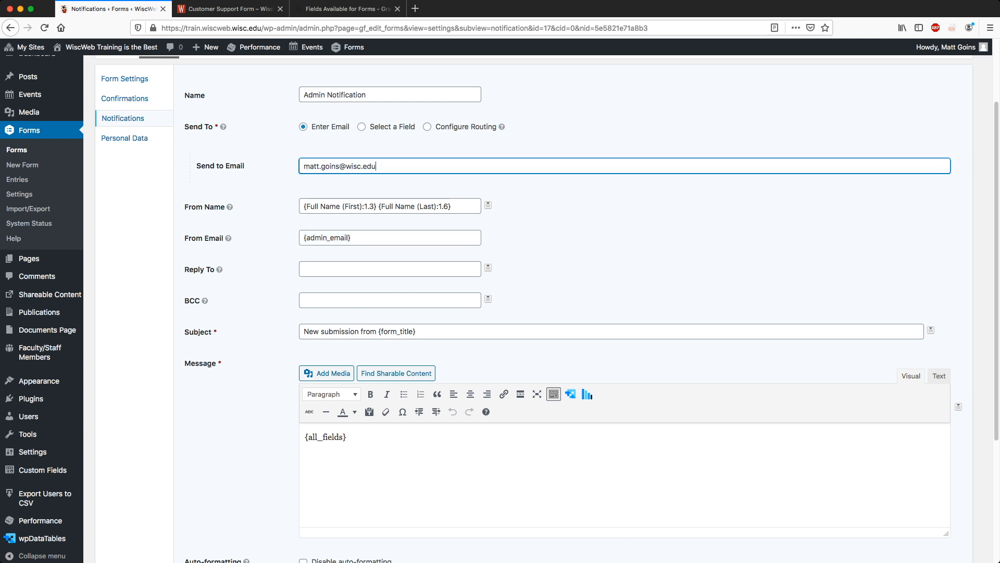
pyautogui.tripleClick(386, 237)
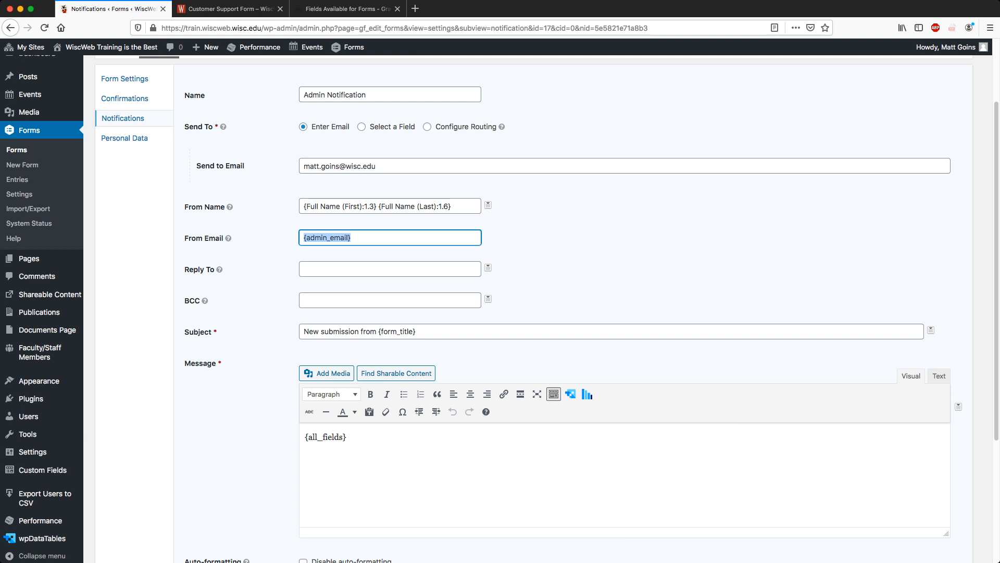
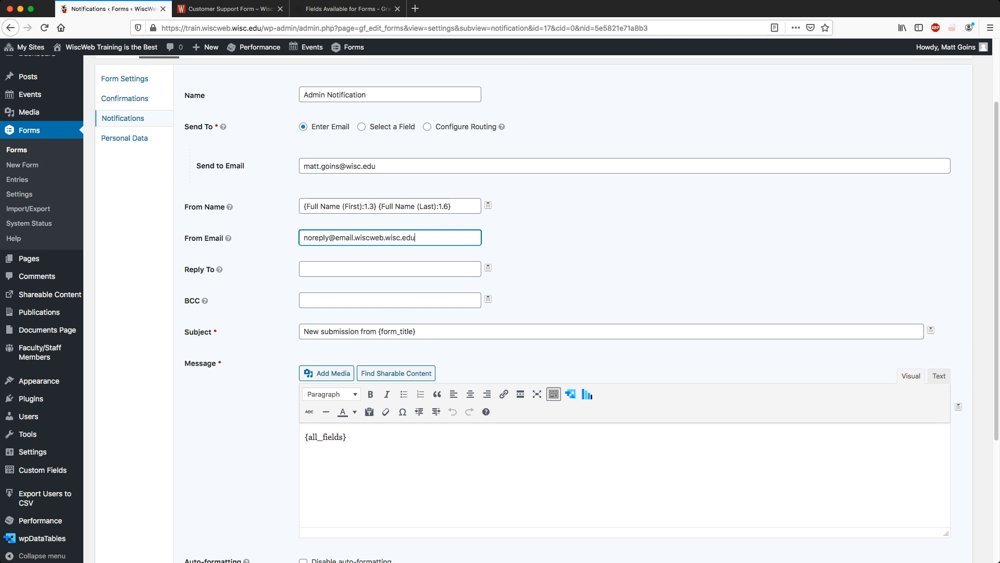
pyautogui.press('super+a')
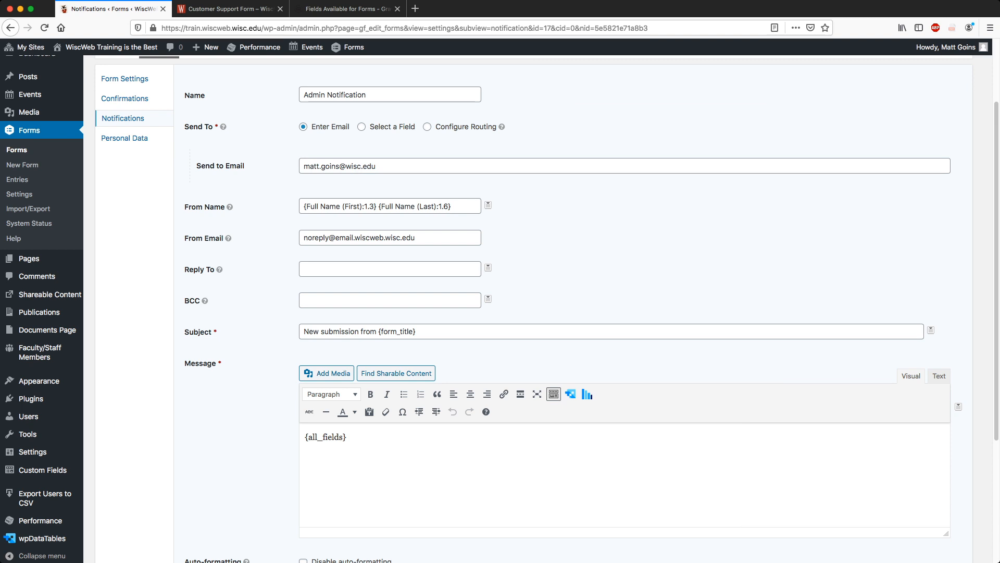
# Check the new noreply From Email address by selecting and deselecting it.
pyautogui.tripleClick(360, 237)
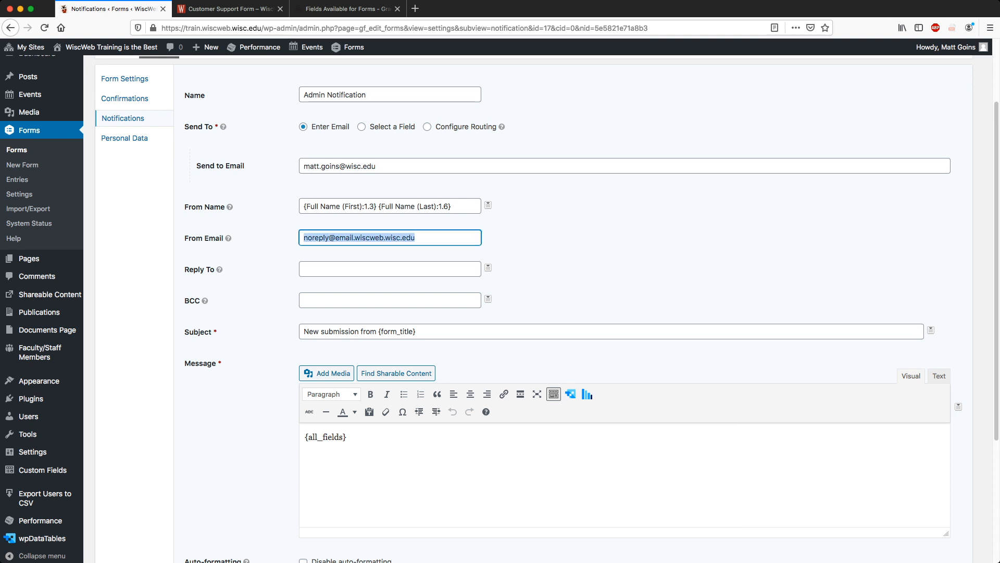
pyautogui.click(386, 238)
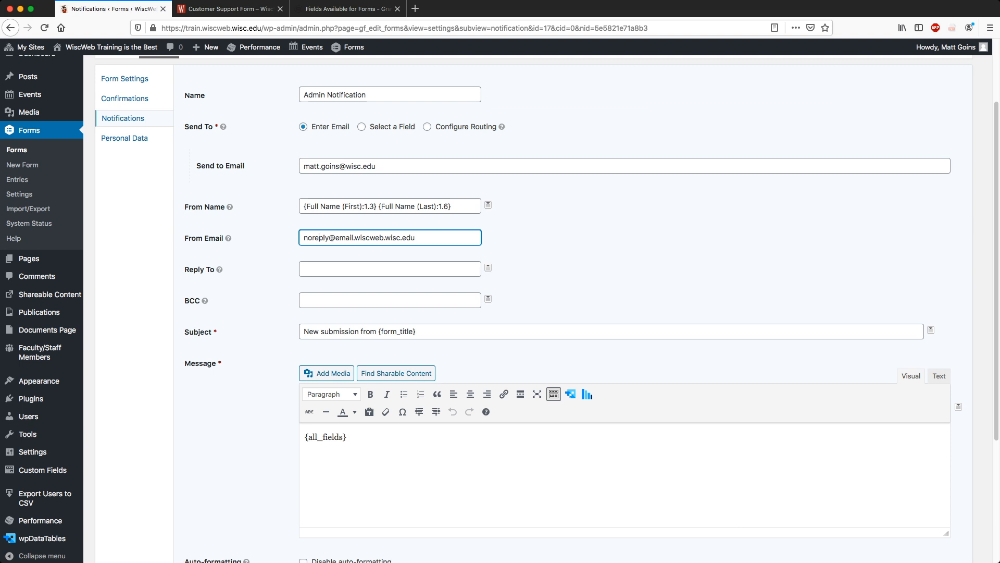
pyautogui.moveTo(417, 237); pyautogui.dragTo(302, 237)
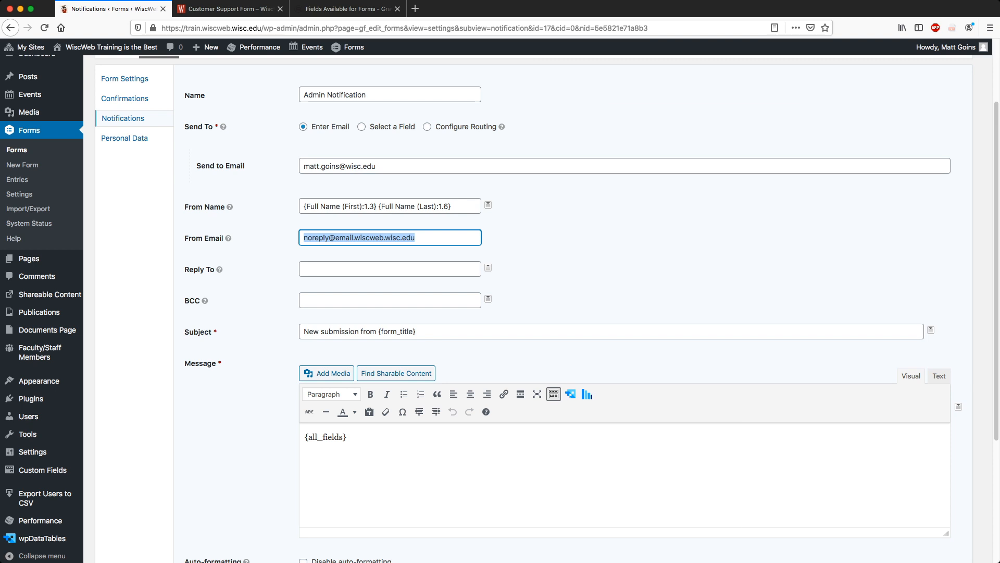
pyautogui.tripleClick(429, 237)
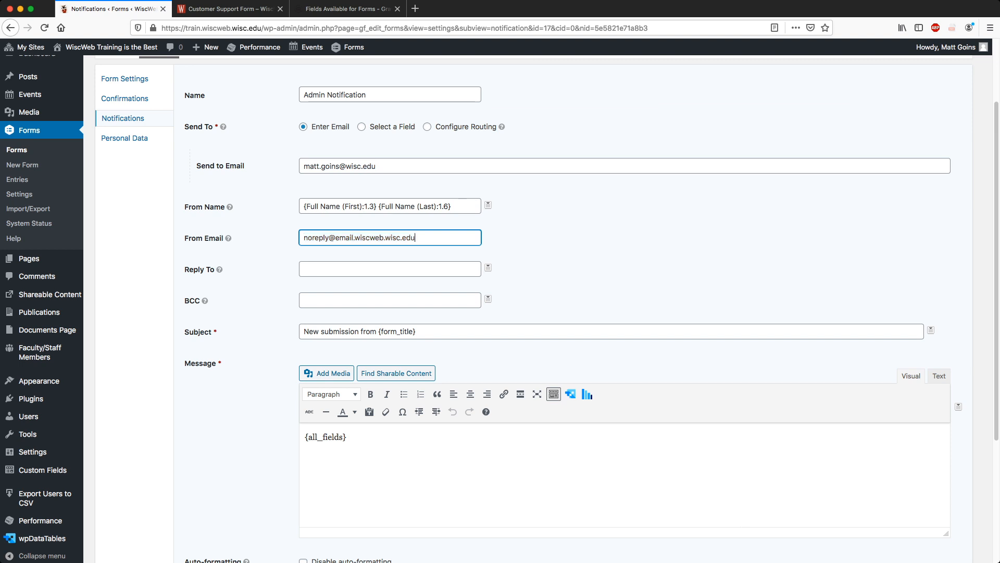
pyautogui.click(429, 238)
pyautogui.moveTo(429, 237)
pyautogui.mouseDown()
pyautogui.moveTo(303, 237)
pyautogui.moveTo(419, 238)
pyautogui.mouseUp()
pyautogui.doubleClick(305, 238)
pyautogui.click(303, 238)
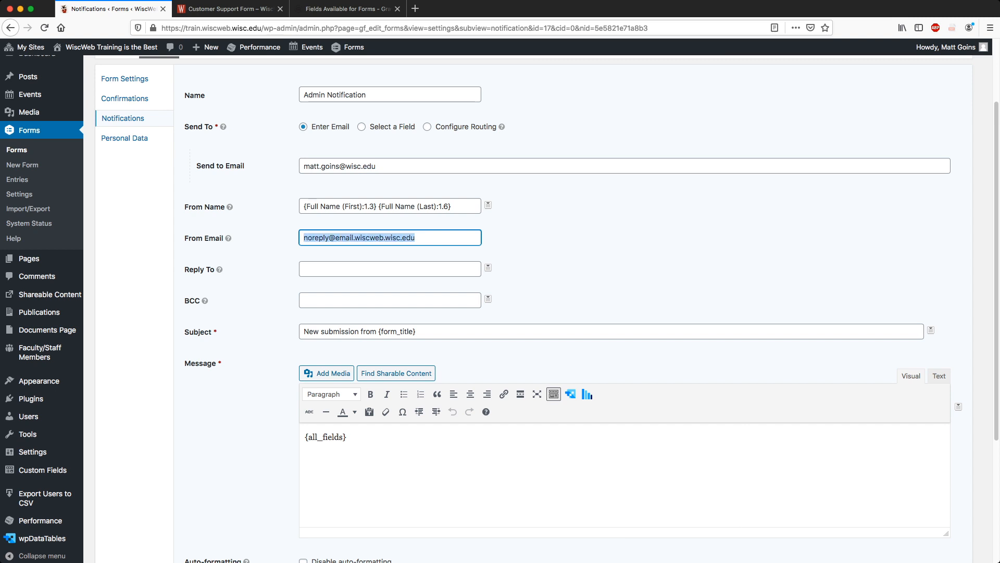
pyautogui.click(420, 238)
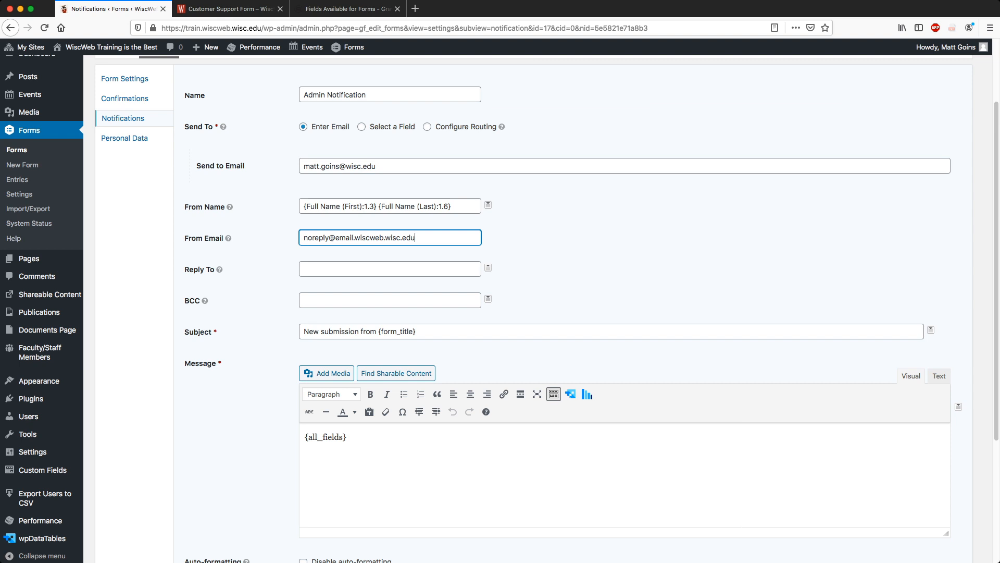
# Set Reply To to the {Preferred Email Address:2} merge tag.
pyautogui.click(334, 269)
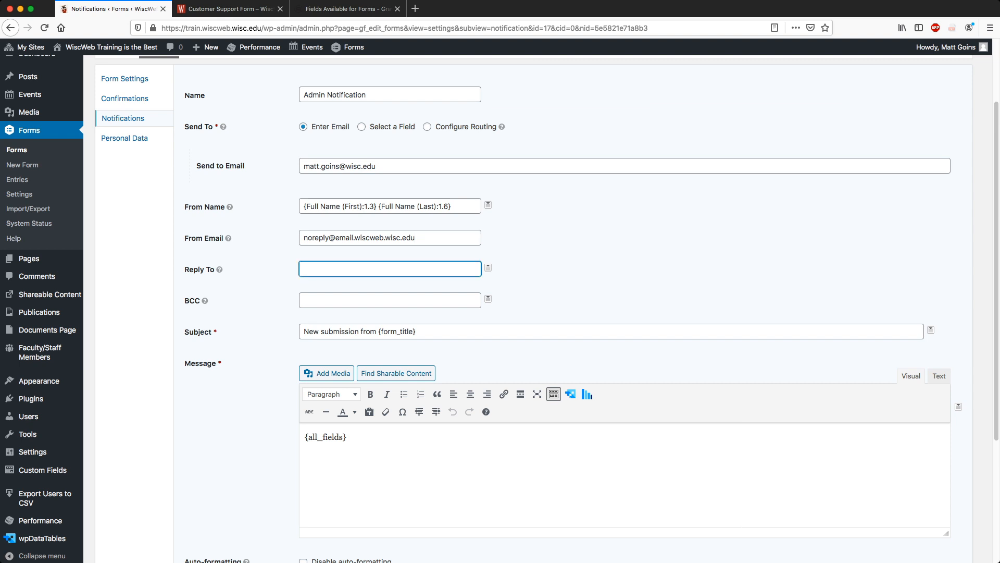
pyautogui.click(488, 267)
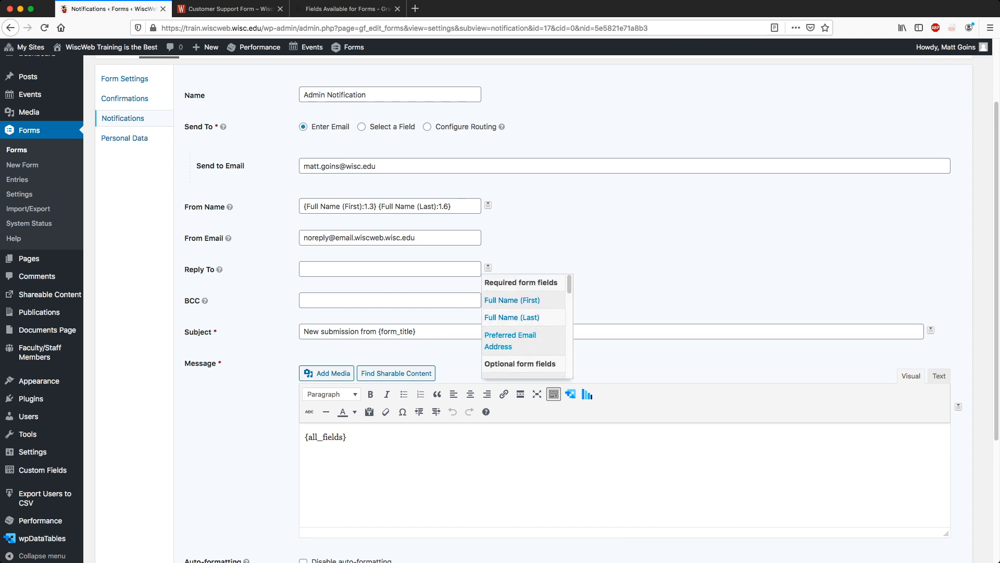
pyautogui.click(510, 340)
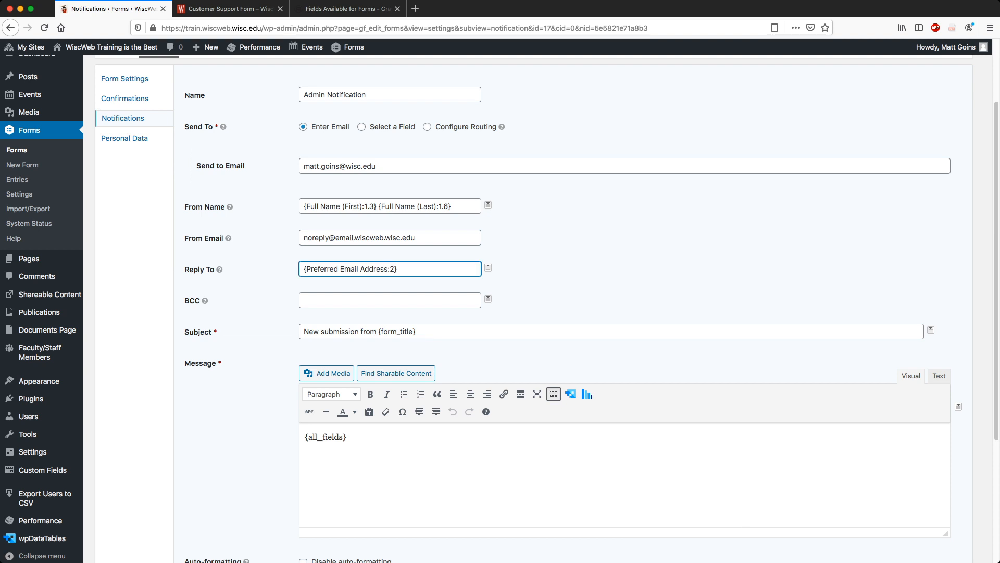
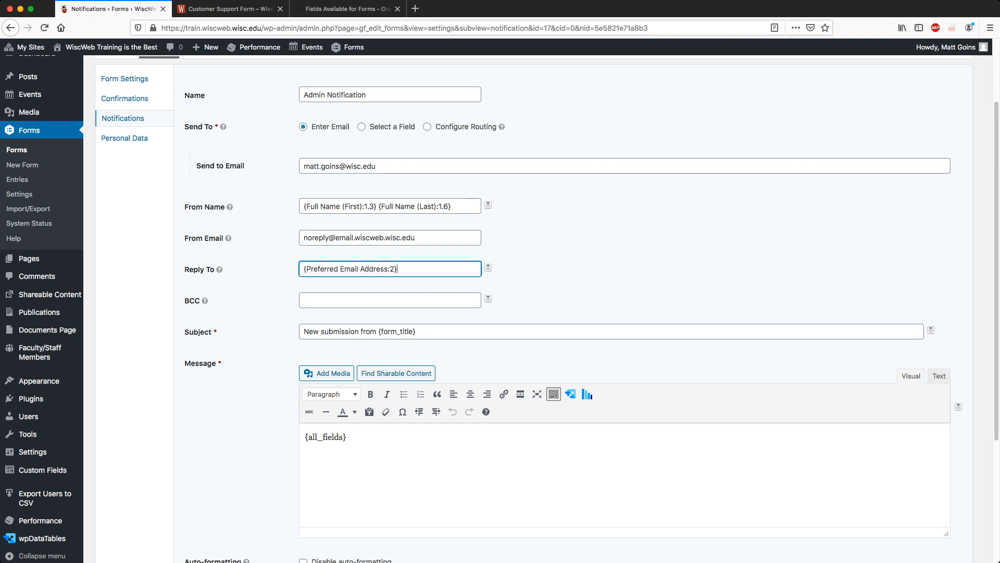
# Check the notification recipient address, then move through the BCC and From Email fields.
pyautogui.tripleClick(370, 167)
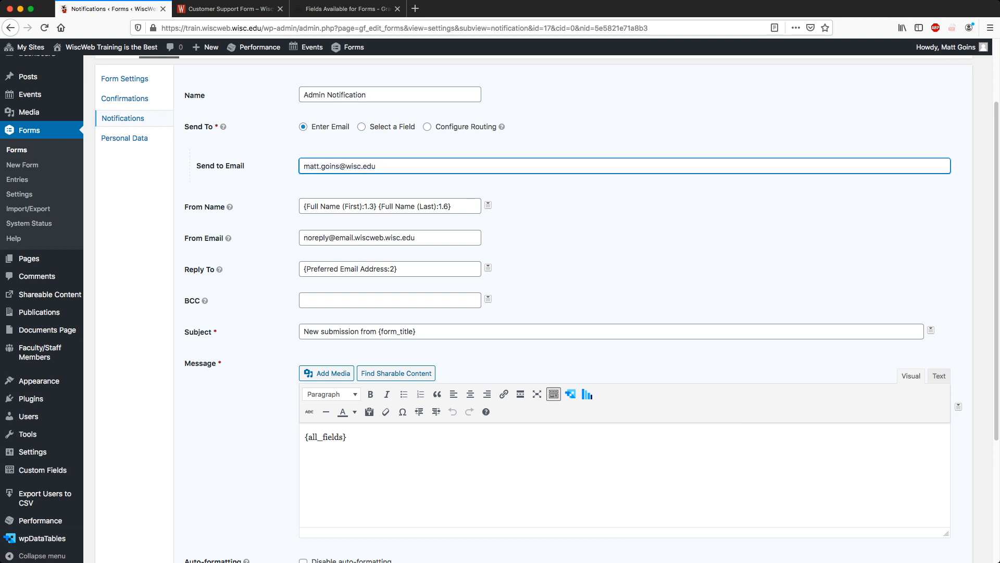
pyautogui.moveTo(377, 166); pyautogui.dragTo(303, 166)
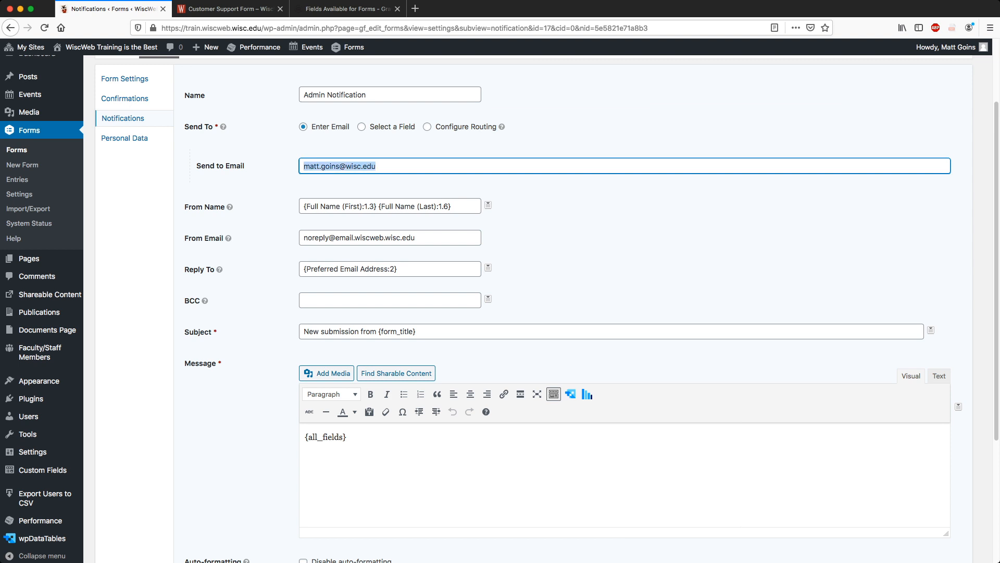
pyautogui.click(378, 166)
pyautogui.moveTo(377, 166); pyautogui.dragTo(303, 166)
pyautogui.click(378, 166)
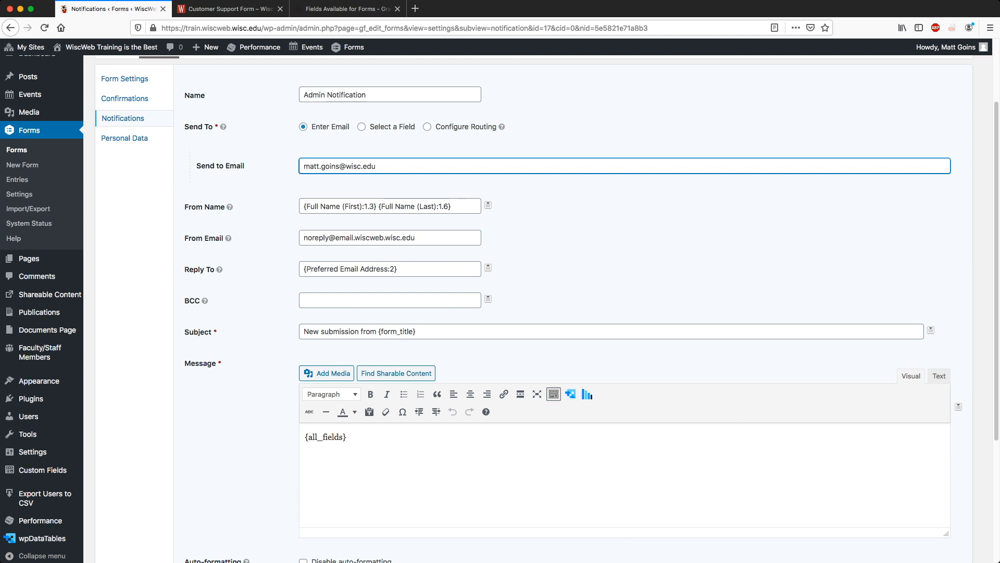
pyautogui.press('super+a')
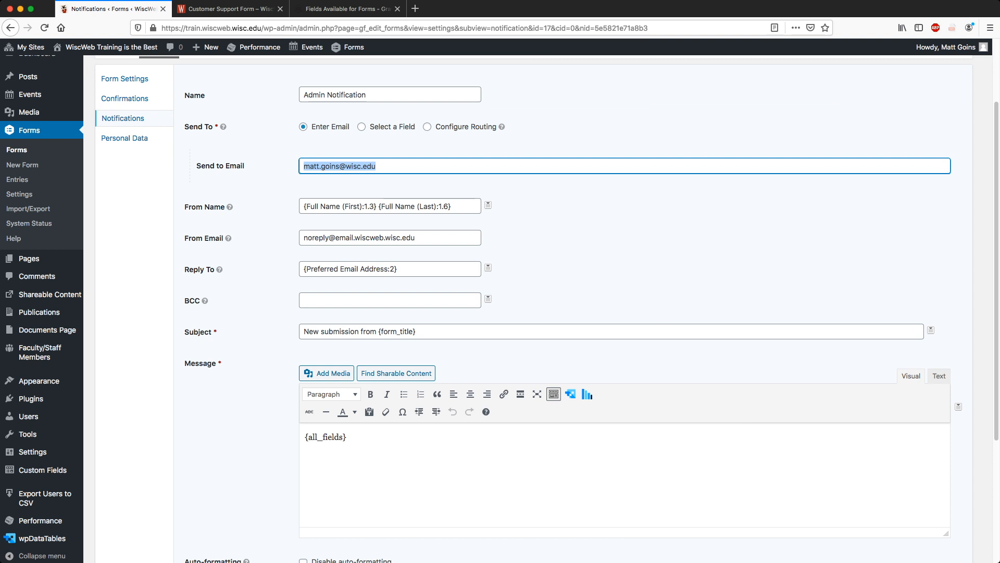
pyautogui.click(346, 165)
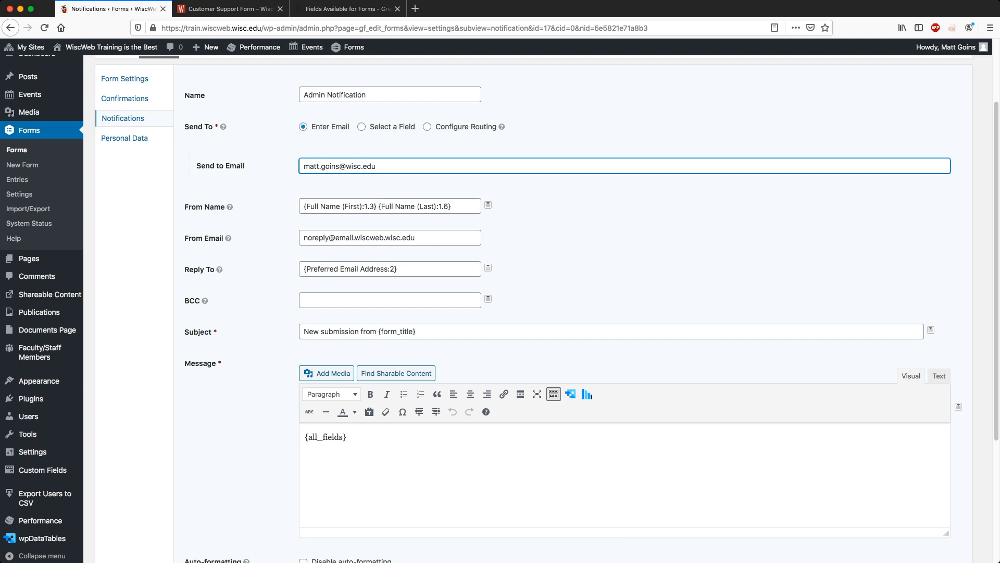
pyautogui.click(360, 300)
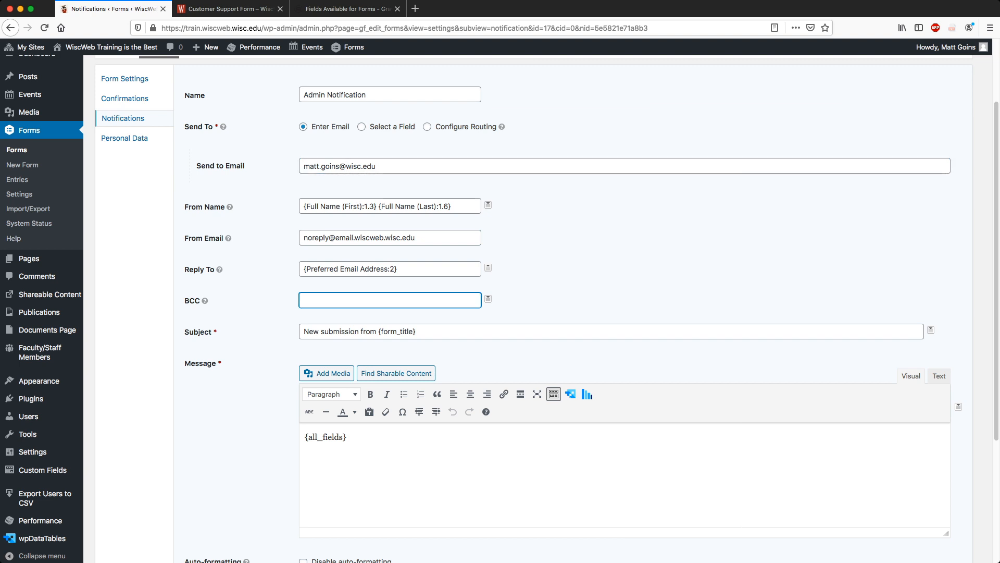
pyautogui.click(421, 237)
pyautogui.click(390, 300)
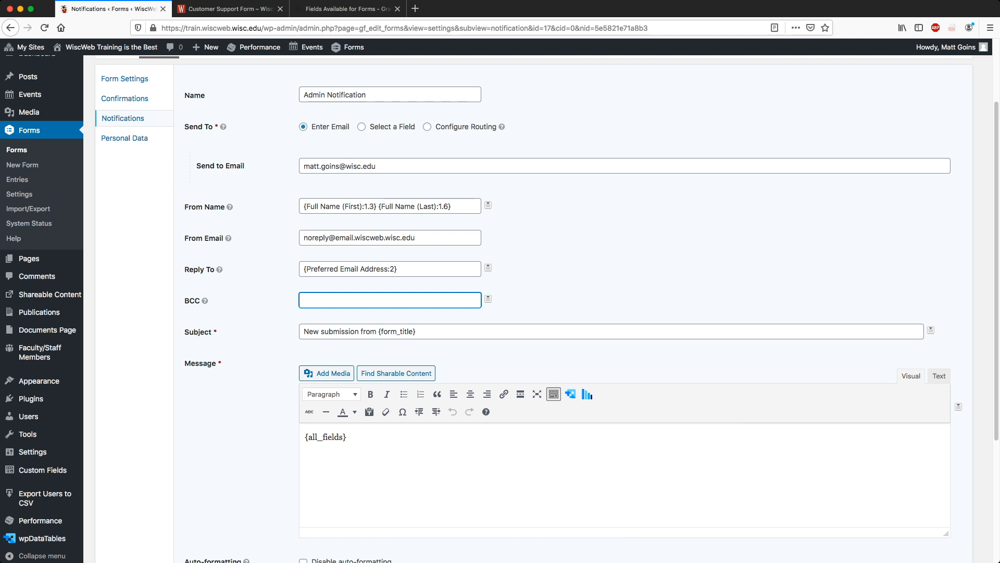
# Wrap {form_title} in brackets in the Subject and append ' by'.
pyautogui.press('Tab')
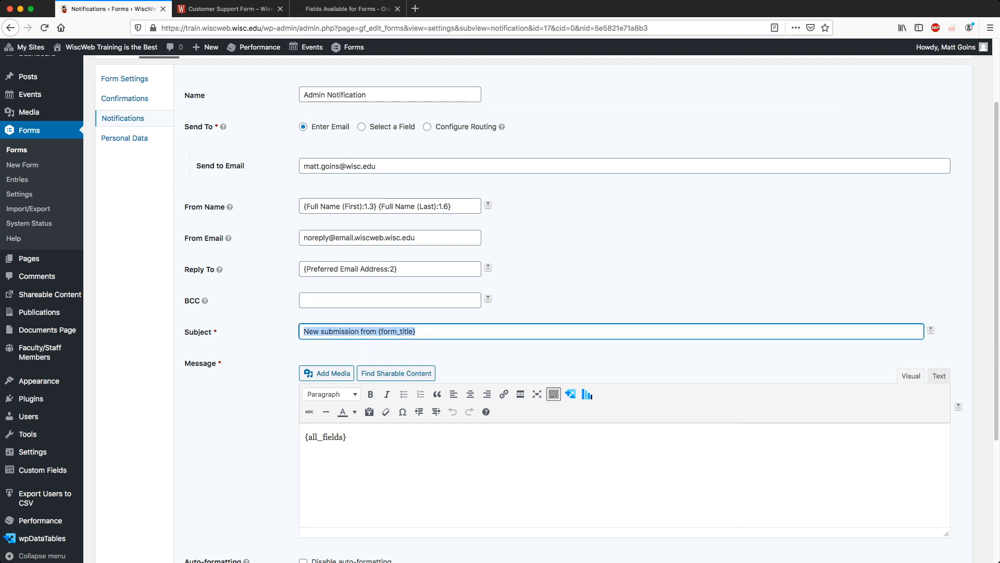
pyautogui.press('Right')
pyautogui.moveTo(304, 331); pyautogui.dragTo(380, 331)
pyautogui.click(376, 332)
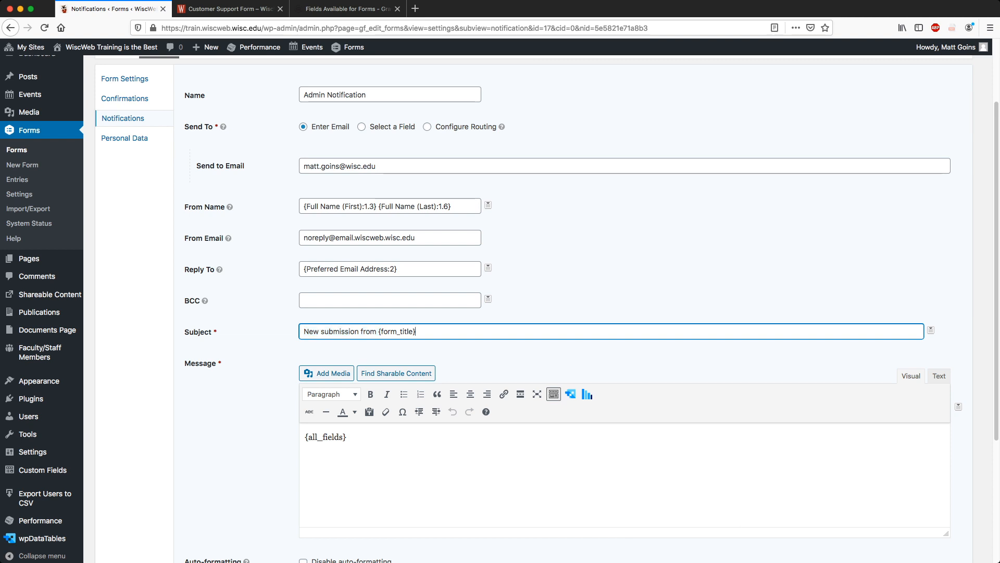
pyautogui.moveTo(382, 331); pyautogui.dragTo(416, 331)
pyautogui.scroll(3, 521, 313)
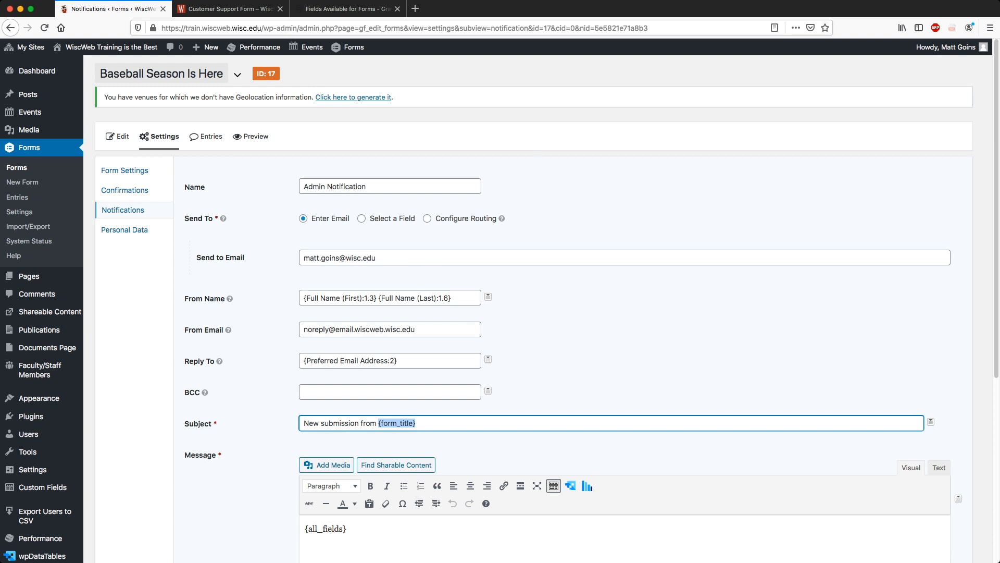
pyautogui.scroll(-3, 521, 313)
pyautogui.click(417, 323)
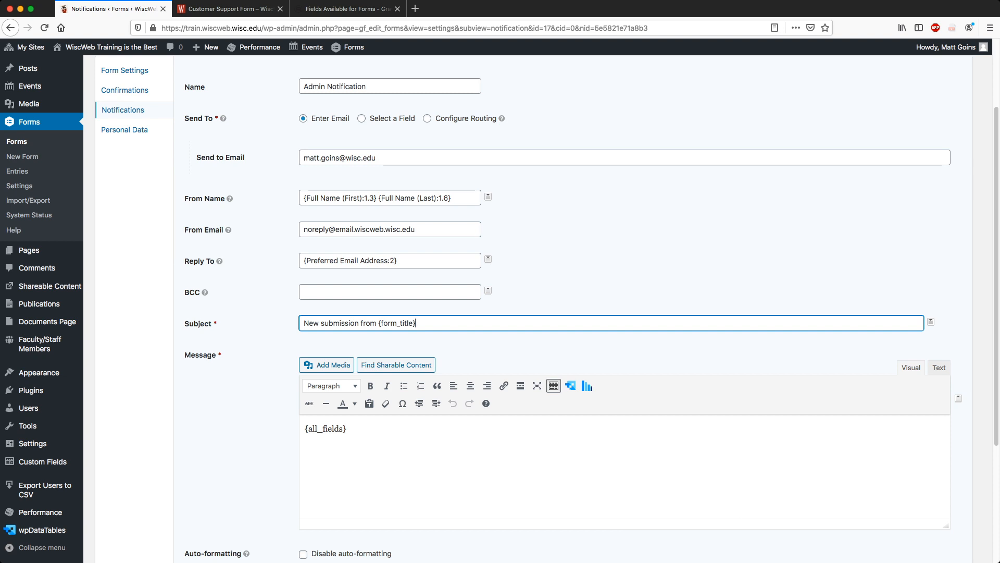
pyautogui.write('[')
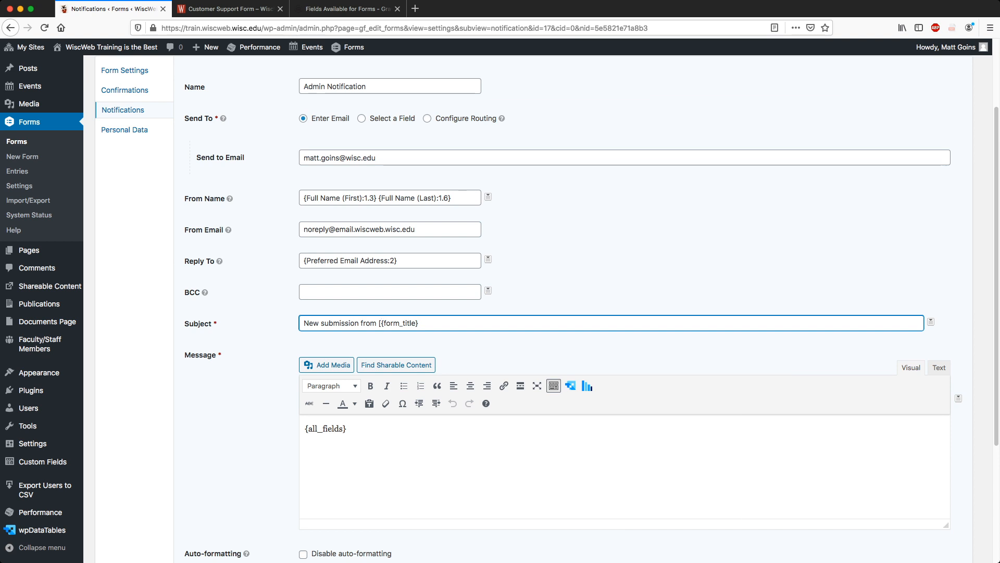
pyautogui.write('] by')
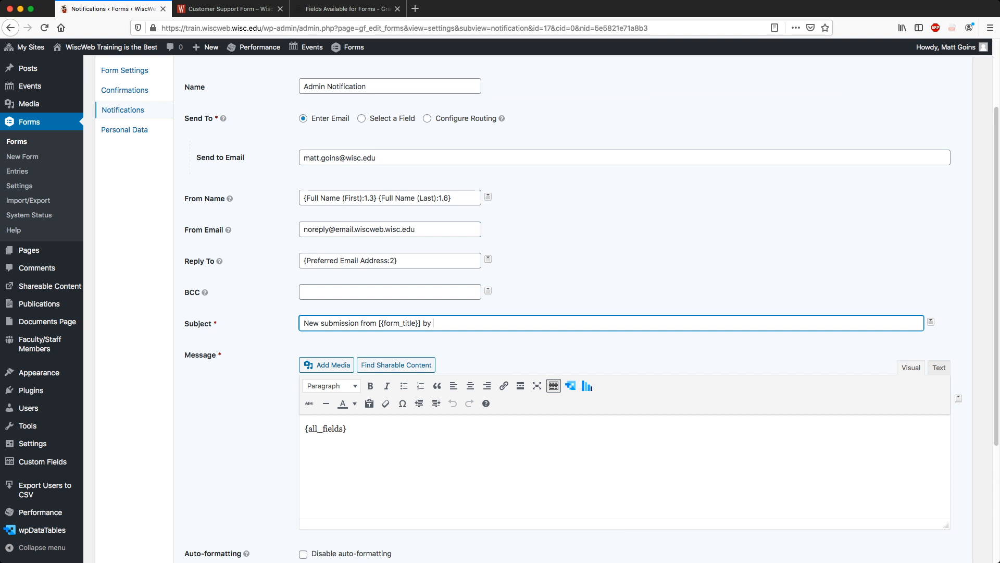
# Append the Full Name (First) and Full Name (Last) merge tags to the subject.
pyautogui.click(931, 321)
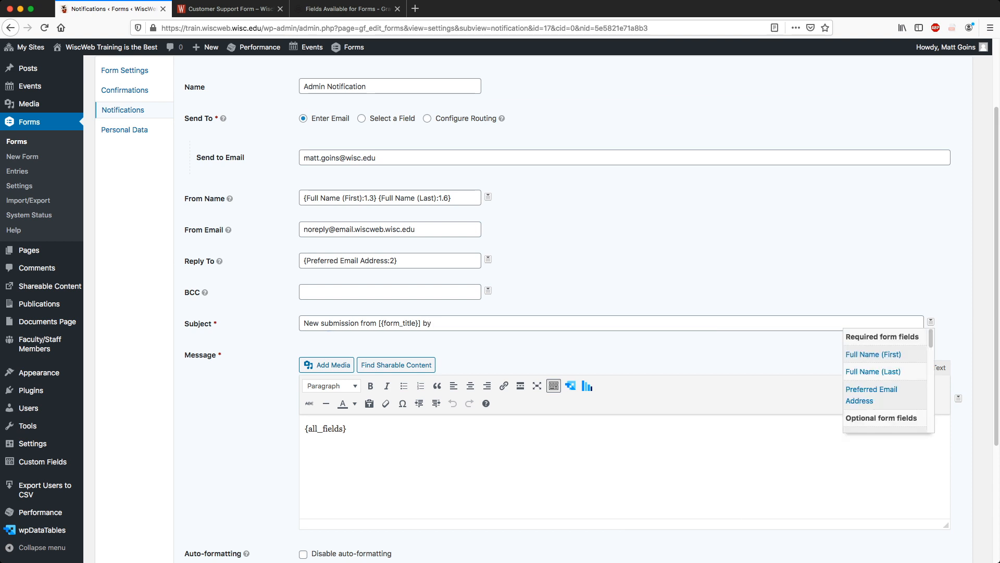
pyautogui.click(873, 354)
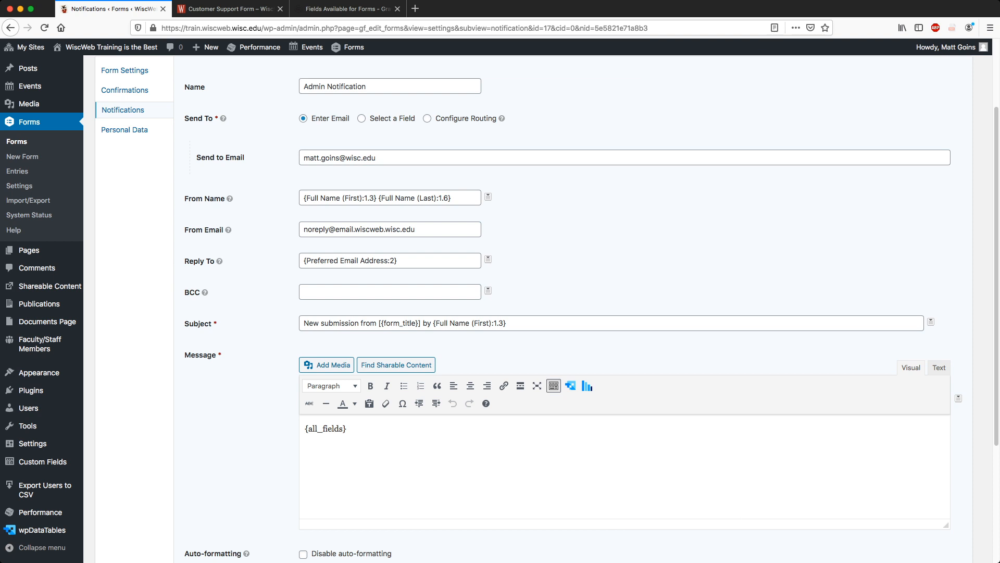
pyautogui.click(931, 321)
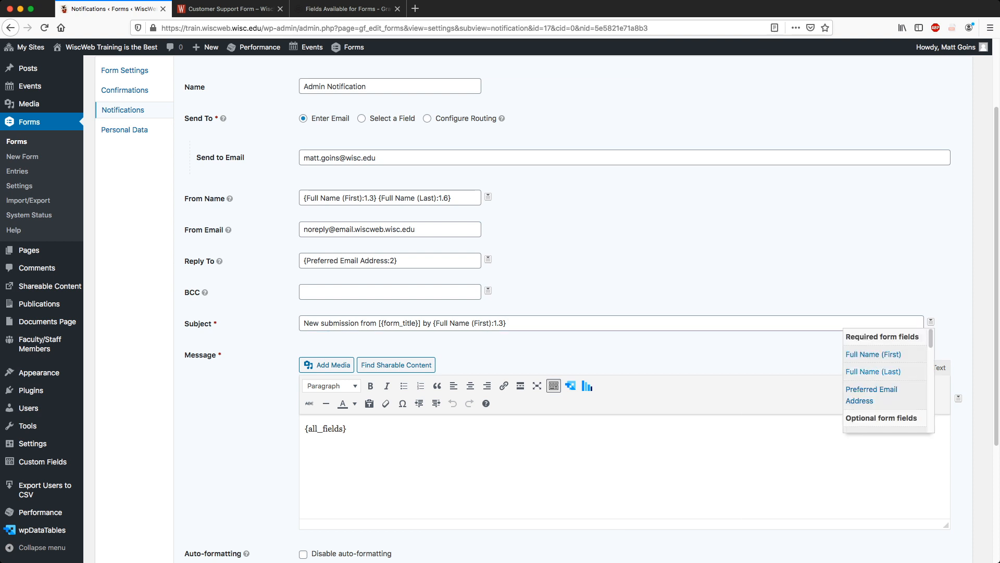
pyautogui.click(875, 368)
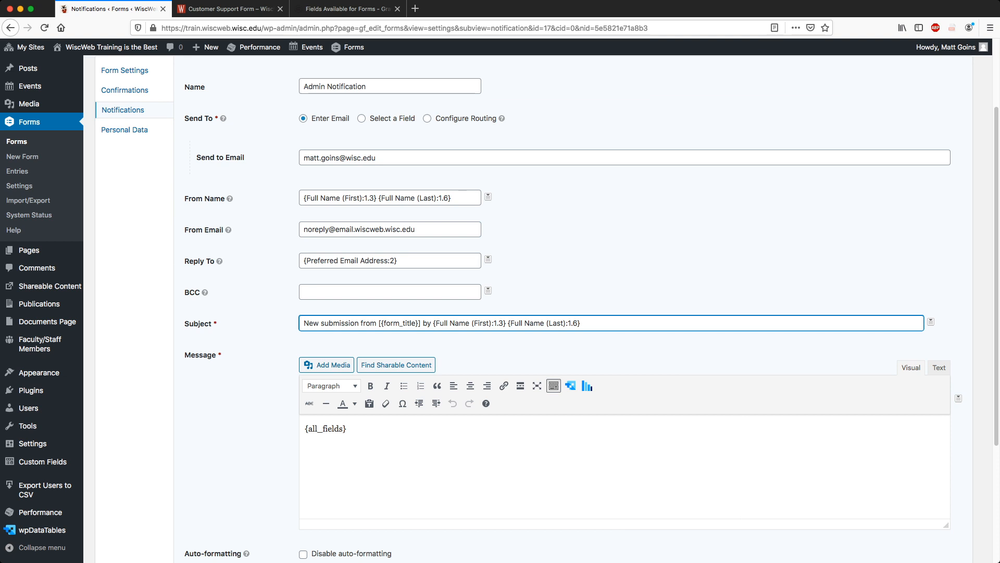
pyautogui.scroll(3, 521, 312)
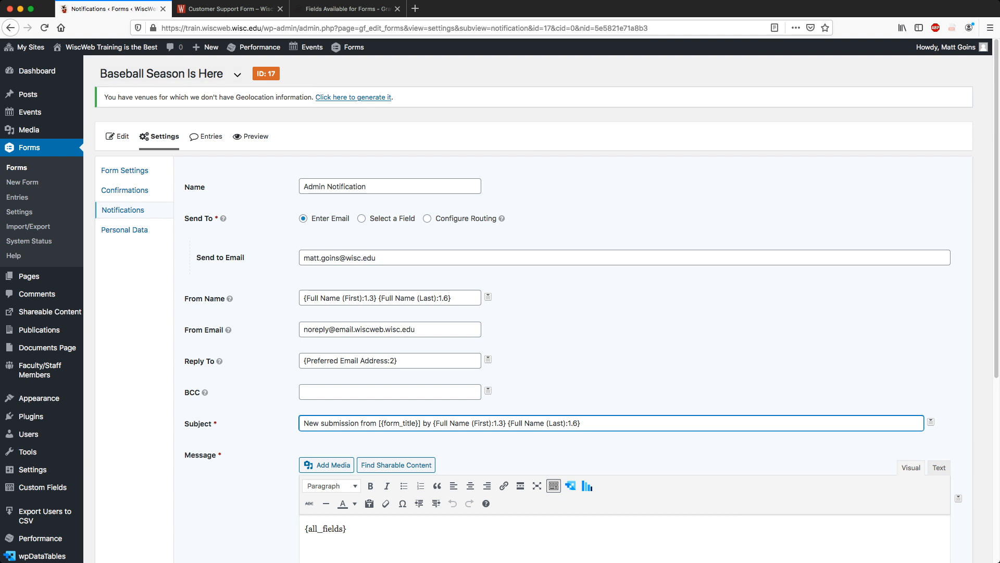
pyautogui.moveTo(419, 330)
pyautogui.mouseDown()
pyautogui.moveTo(302, 329)
pyautogui.moveTo(416, 330)
pyautogui.mouseUp()
pyautogui.click(428, 330)
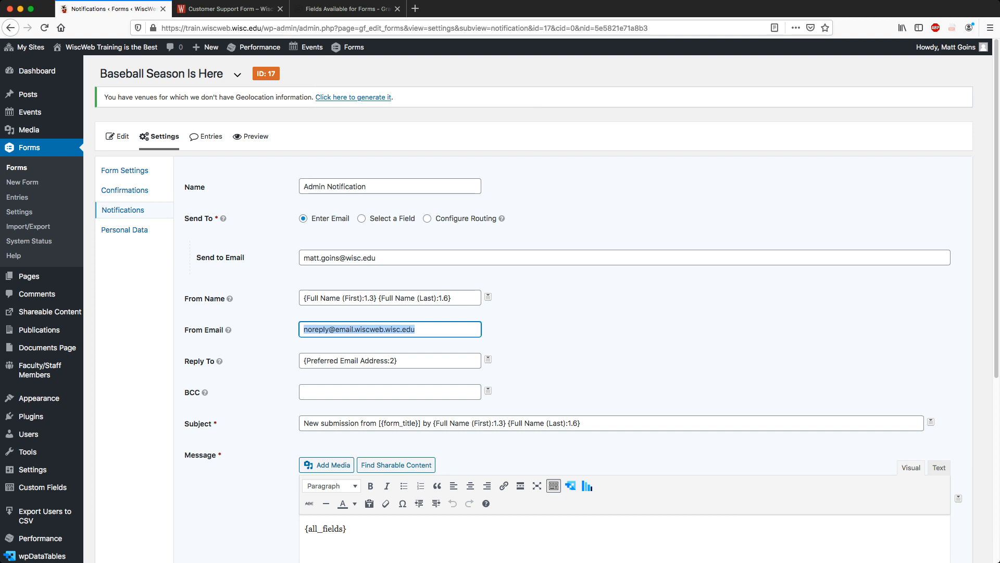
pyautogui.click(415, 329)
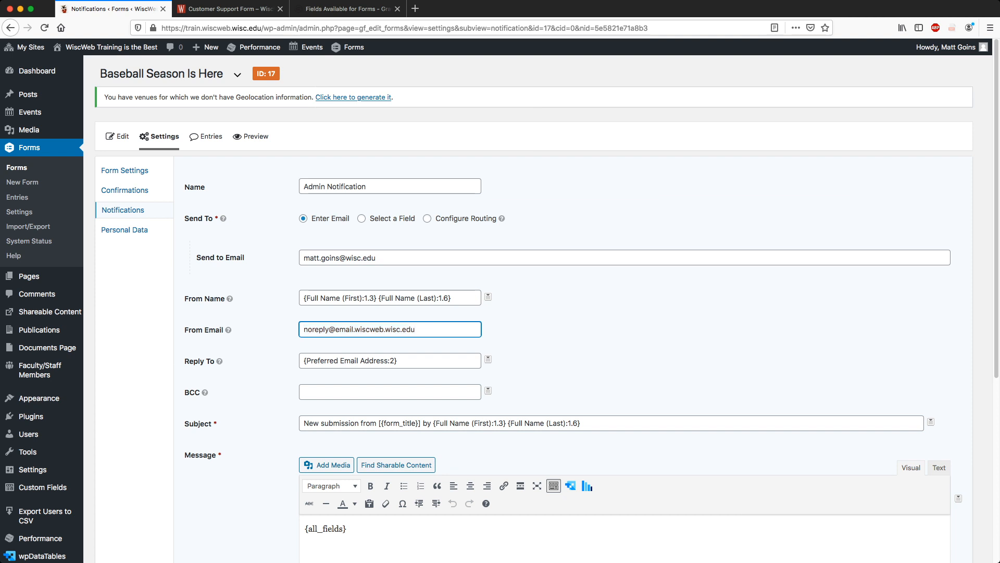
pyautogui.scroll(-3, 521, 313)
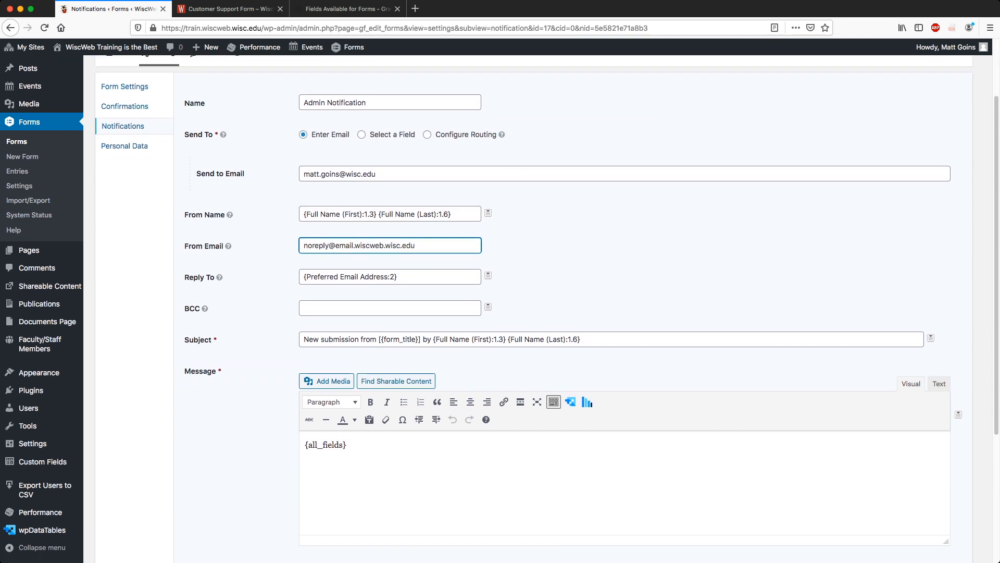
pyautogui.scroll(-4, 521, 313)
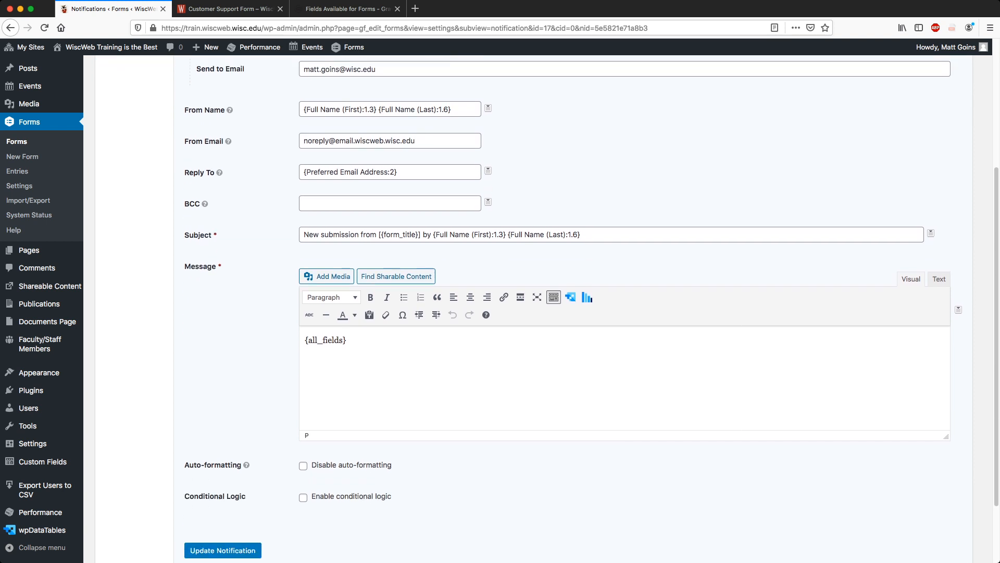
# Keep {all_fields} as the Message, browsing the merge-tag list without inserting anything.
pyautogui.moveTo(305, 278); pyautogui.dragTo(348, 279)
pyautogui.click(359, 280)
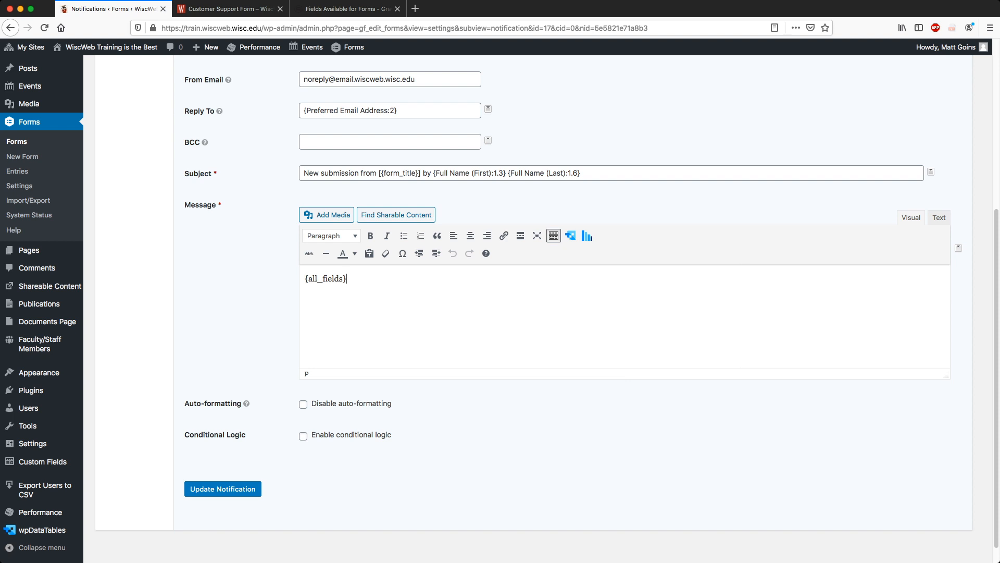
pyautogui.moveTo(348, 279); pyautogui.dragTo(304, 279)
pyautogui.click(359, 280)
pyautogui.click(958, 248)
pyautogui.scroll(-5, 913, 306)
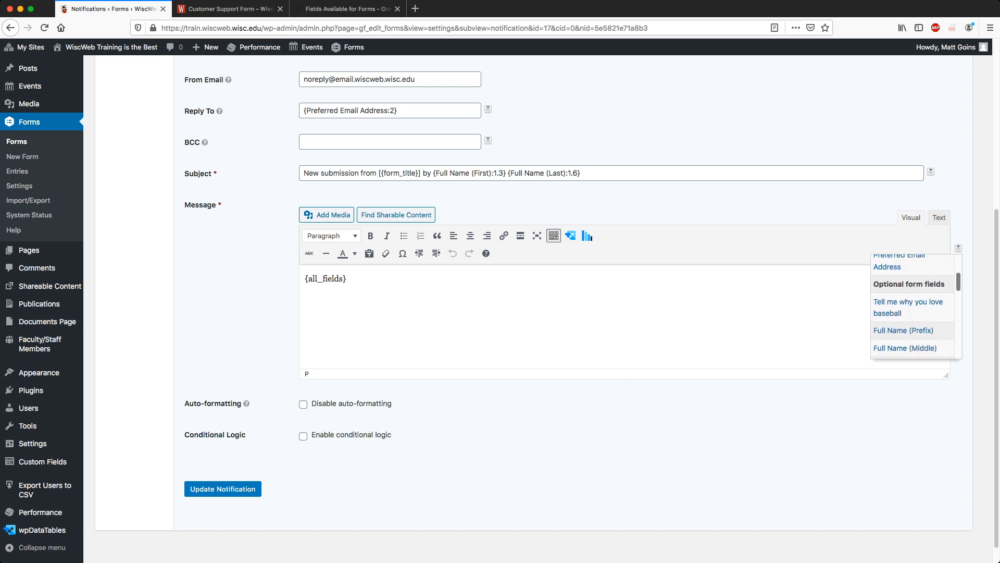
pyautogui.scroll(5, 912, 306)
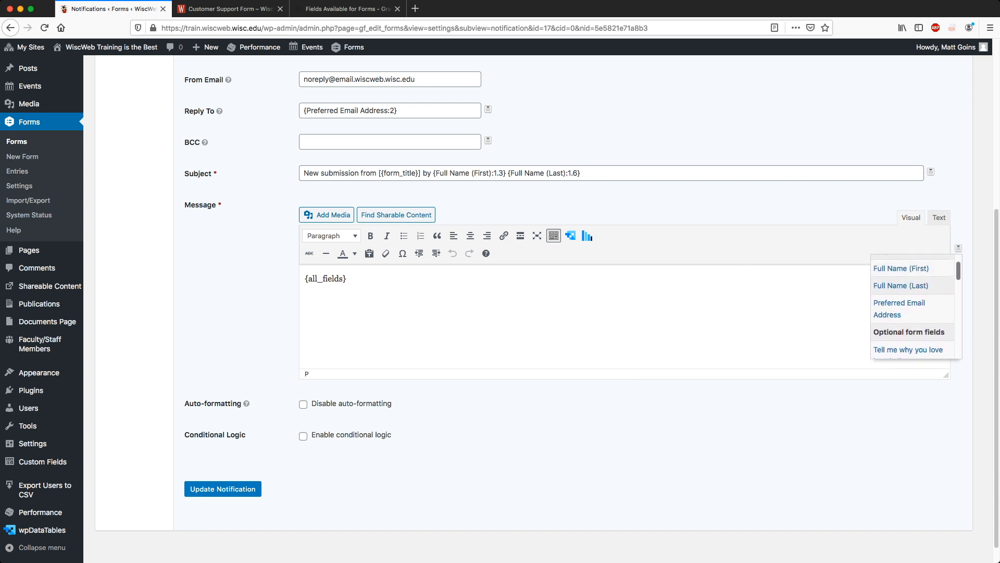
pyautogui.scroll(-6, 913, 306)
pyautogui.scroll(-5, 913, 306)
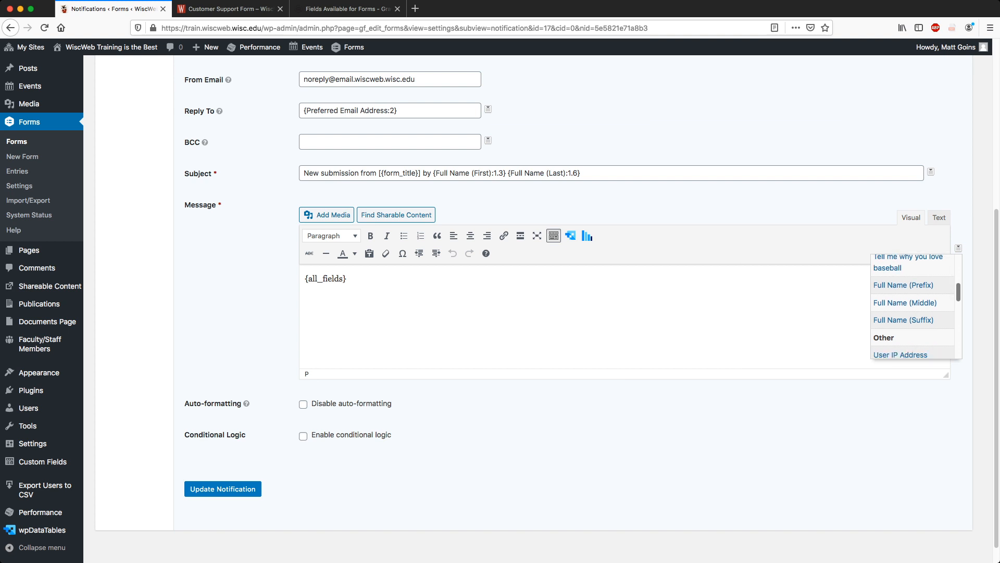
pyautogui.scroll(3, 912, 306)
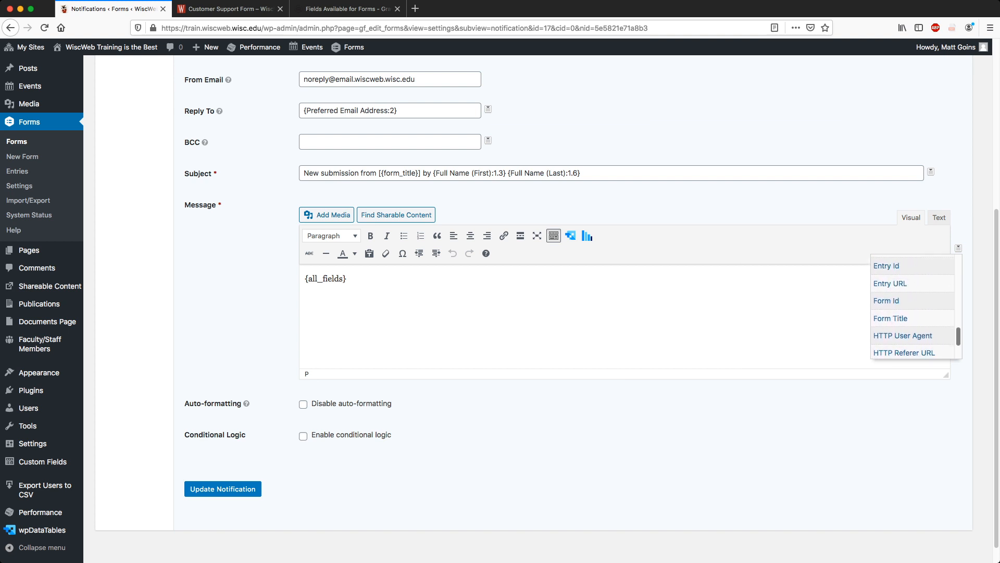
pyautogui.scroll(-3, 913, 306)
pyautogui.scroll(5, 912, 307)
pyautogui.scroll(5, 912, 306)
pyautogui.scroll(-4, 912, 307)
pyautogui.scroll(-8, 912, 306)
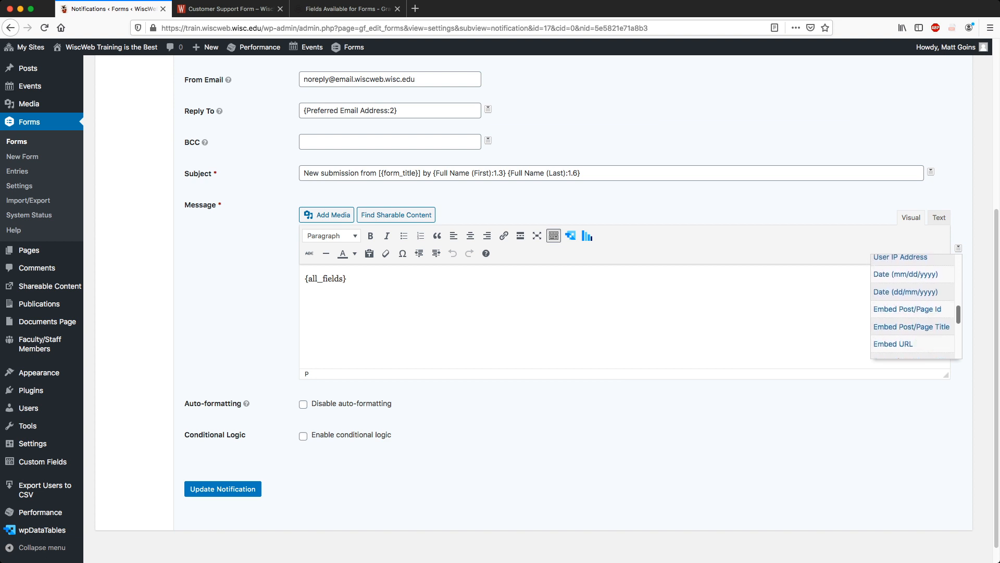
pyautogui.scroll(10, 913, 306)
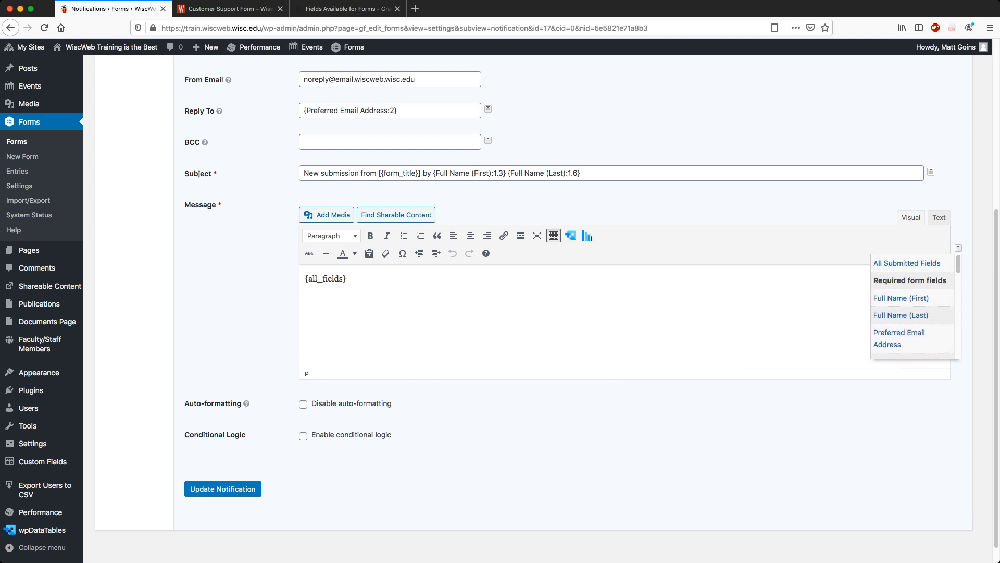
pyautogui.press('Escape')
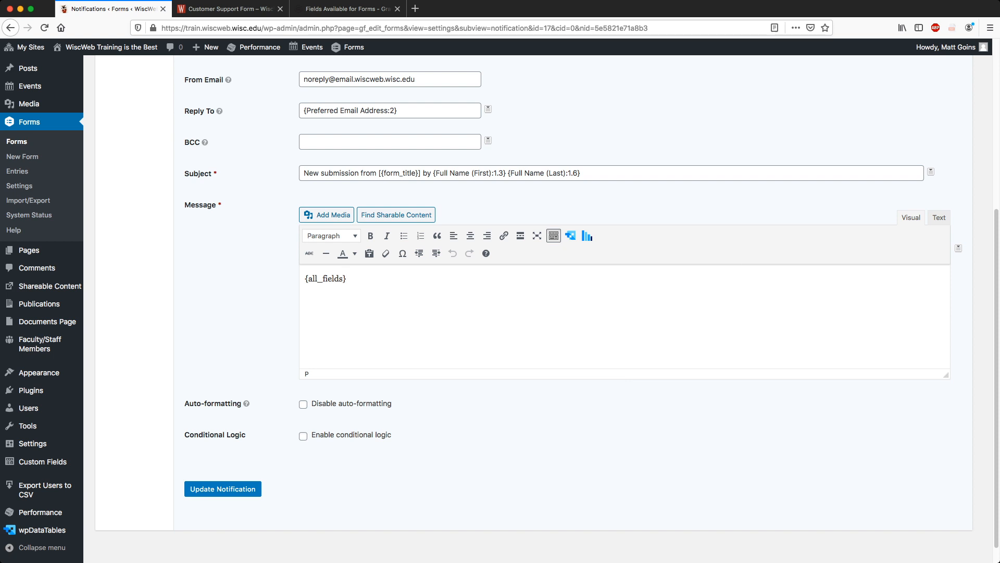
pyautogui.scroll(5, 521, 312)
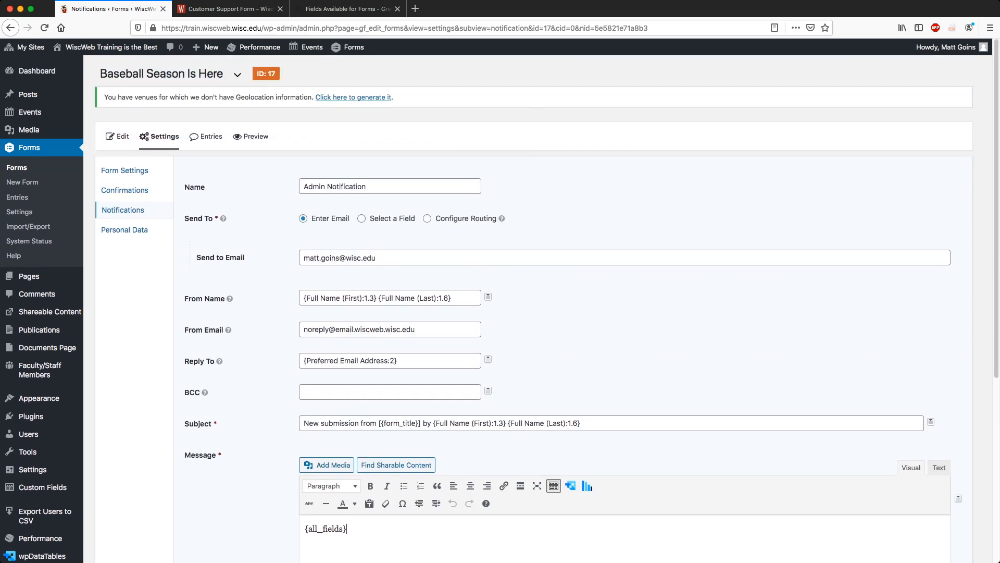
pyautogui.scroll(-5, 520, 312)
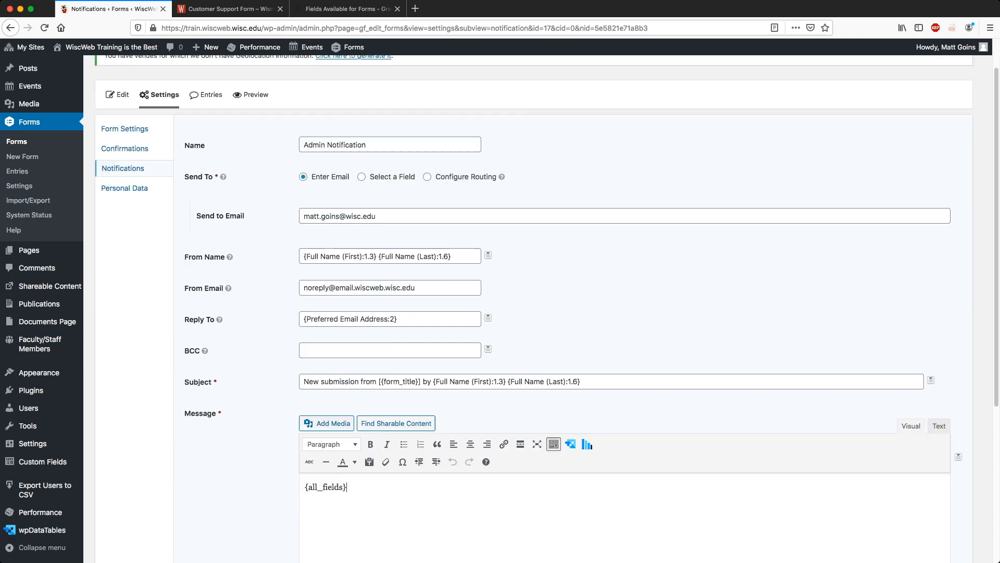
# Save the Admin Notification and return to the form's field editor.
pyautogui.click(222, 481)
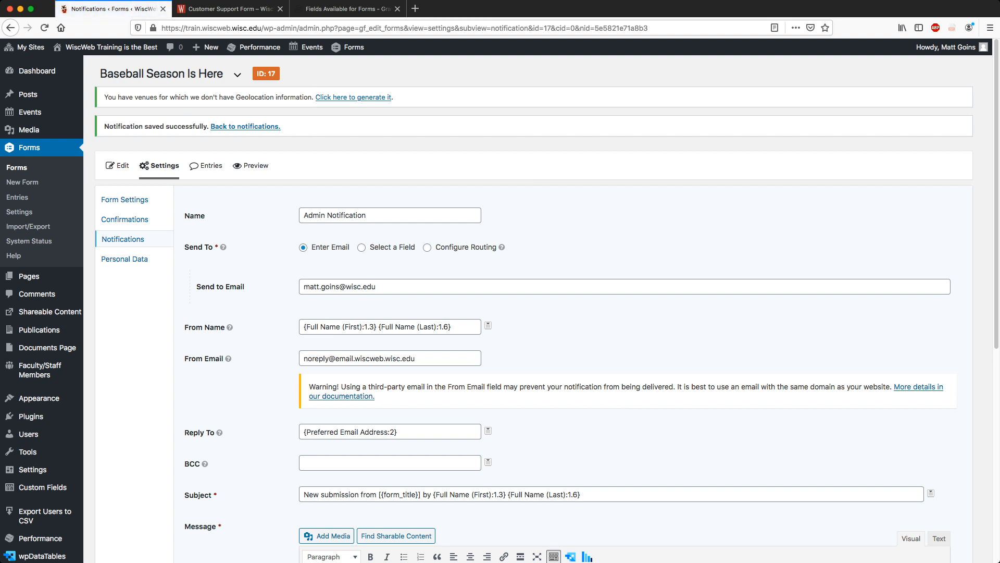
pyautogui.click(123, 238)
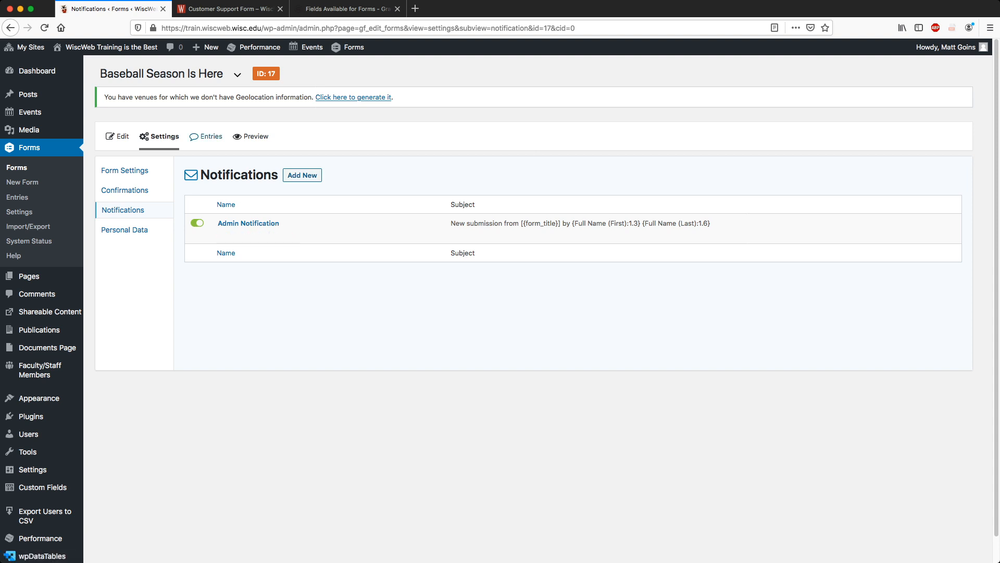
pyautogui.click(119, 136)
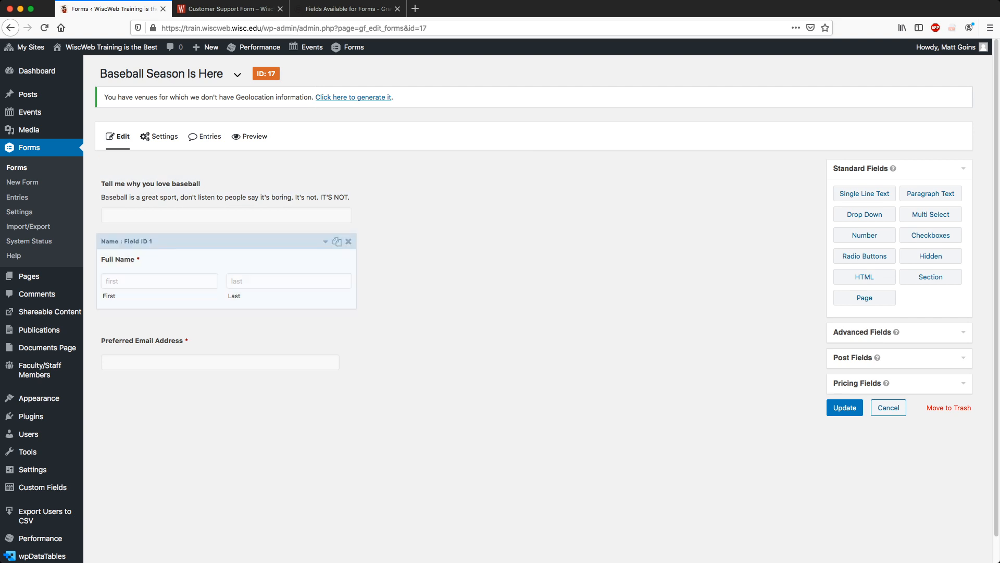
# Update the Baseball Season Is Here form and go to the Pages list.
pyautogui.click(845, 408)
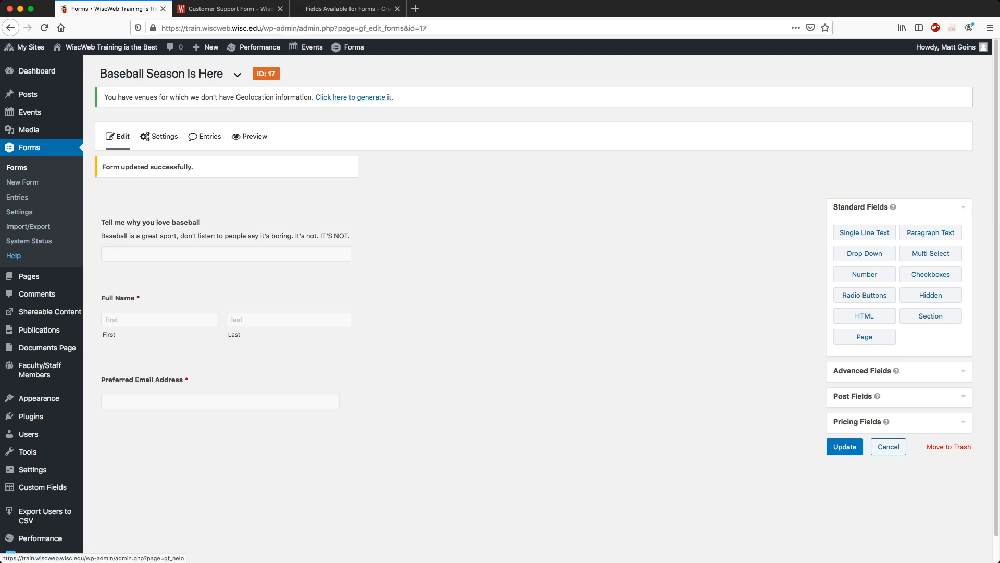
pyautogui.moveTo(29, 276)
pyautogui.click(105, 277)
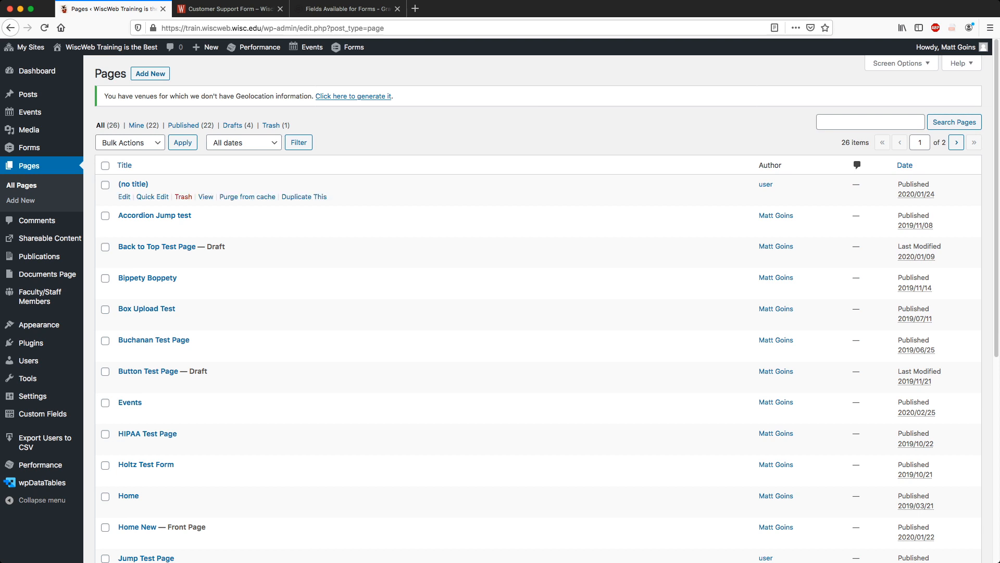
# Add a new page titled 'Gravity Forms Training Test Form Page' and move into its text block.
pyautogui.scroll(-6, 219, 276)
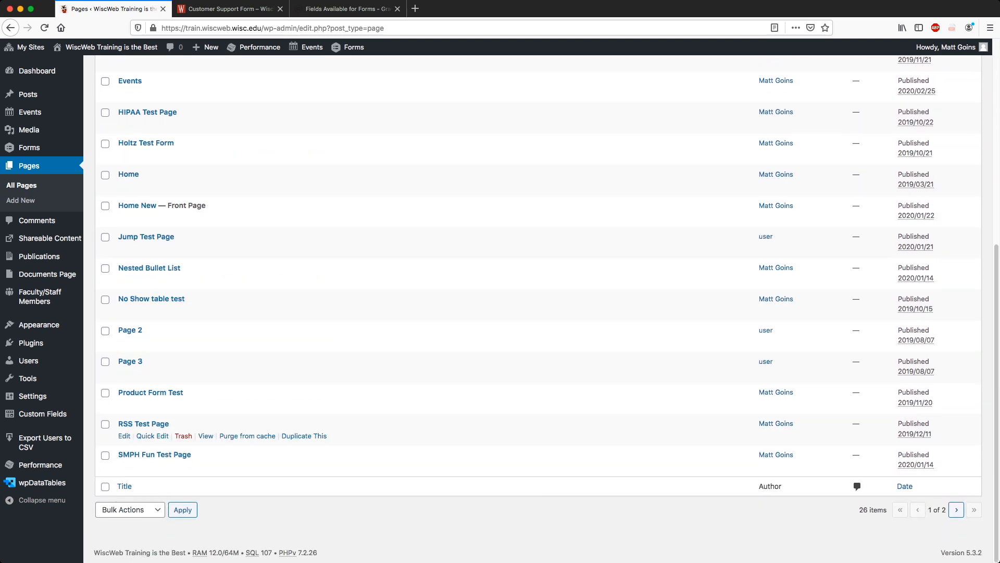
pyautogui.scroll(6, 219, 407)
pyautogui.click(150, 73)
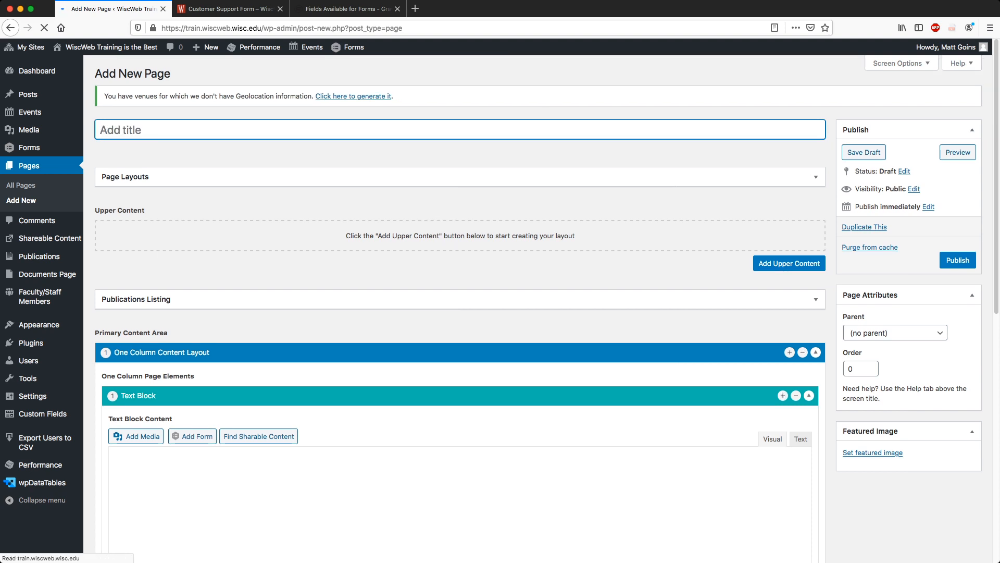
pyautogui.write('Gravity')
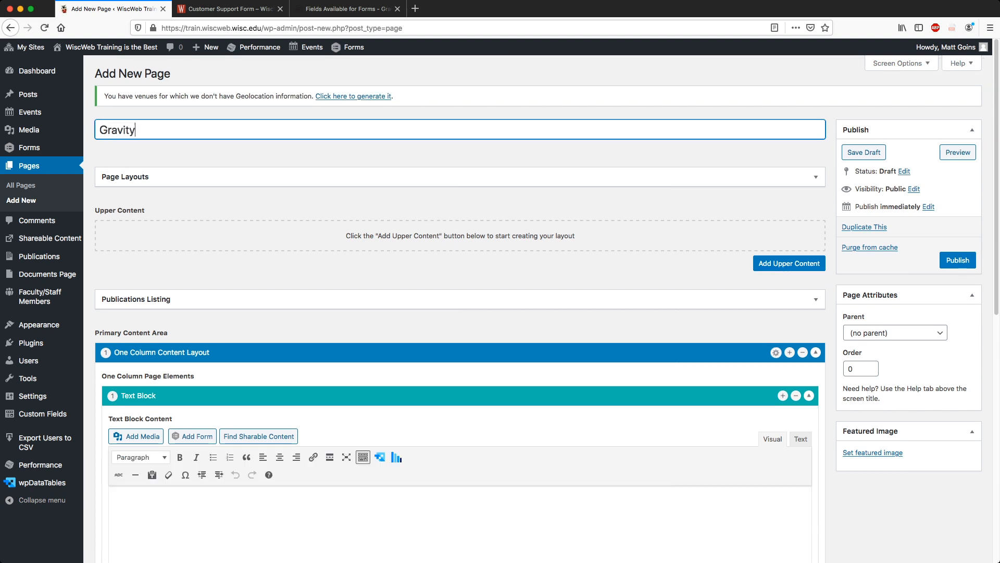
pyautogui.write(' Forms Training Test Form P')
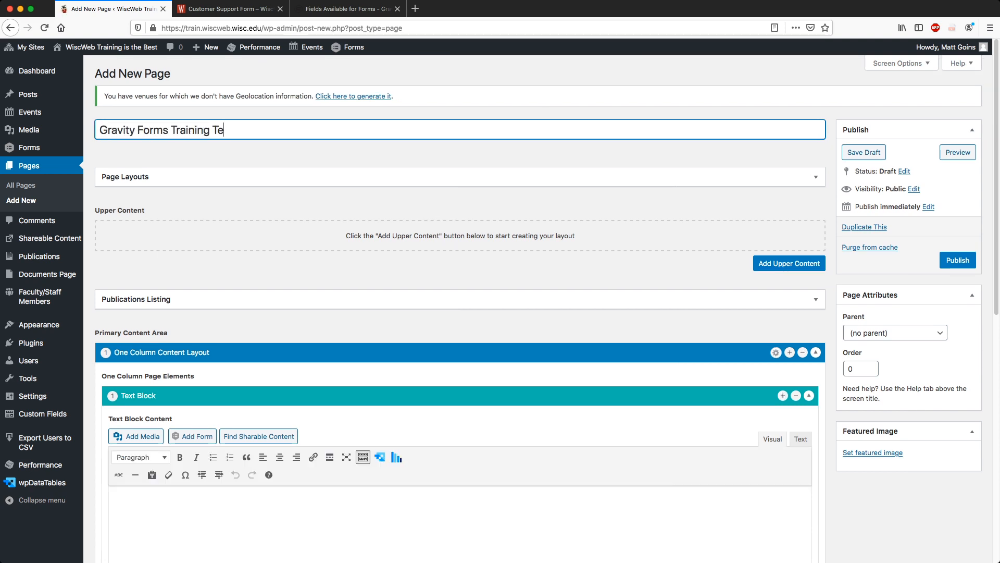
pyautogui.write('age')
pyautogui.press('Tab')
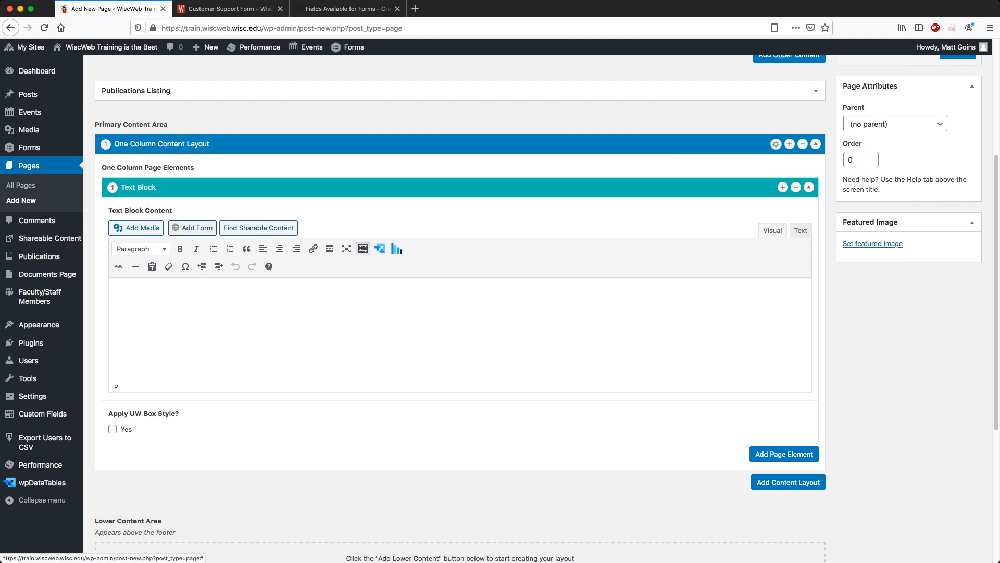
# Insert the Baseball Season Is Here form shortcode into the page's text block.
pyautogui.click(192, 228)
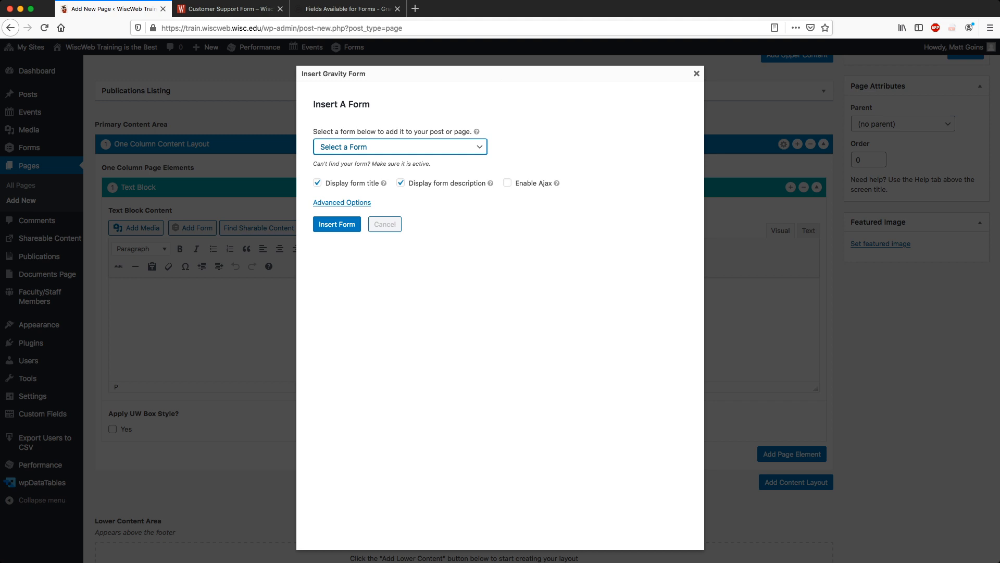
pyautogui.click(361, 157)
pyautogui.click(337, 224)
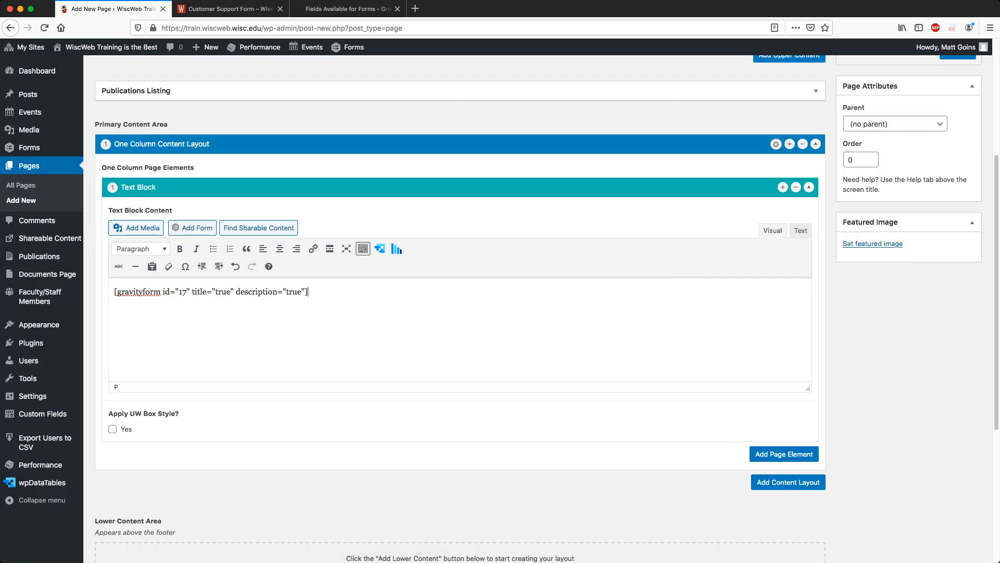
# Publish the page and view the live page in a new tab.
pyautogui.scroll(5, 459, 307)
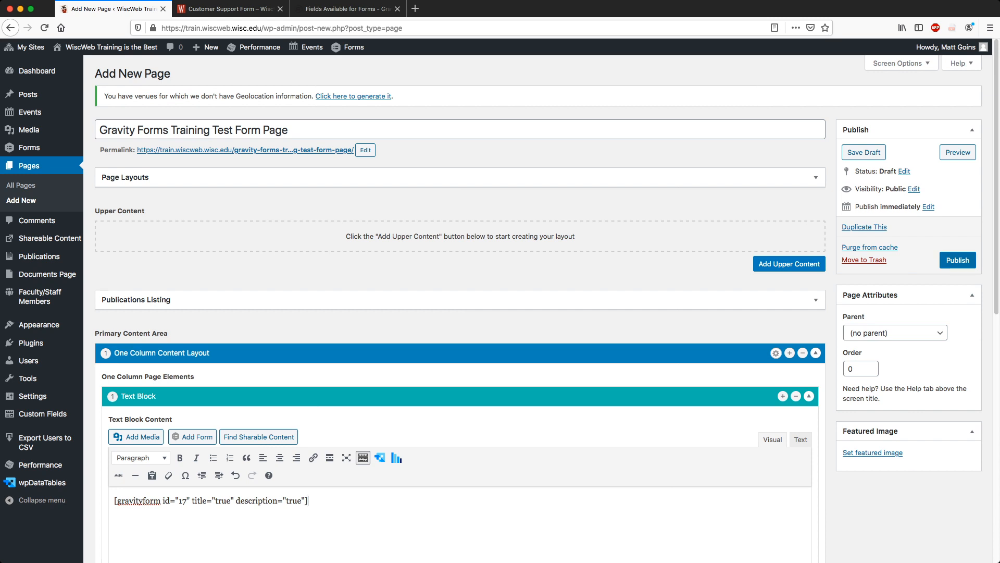
pyautogui.click(957, 260)
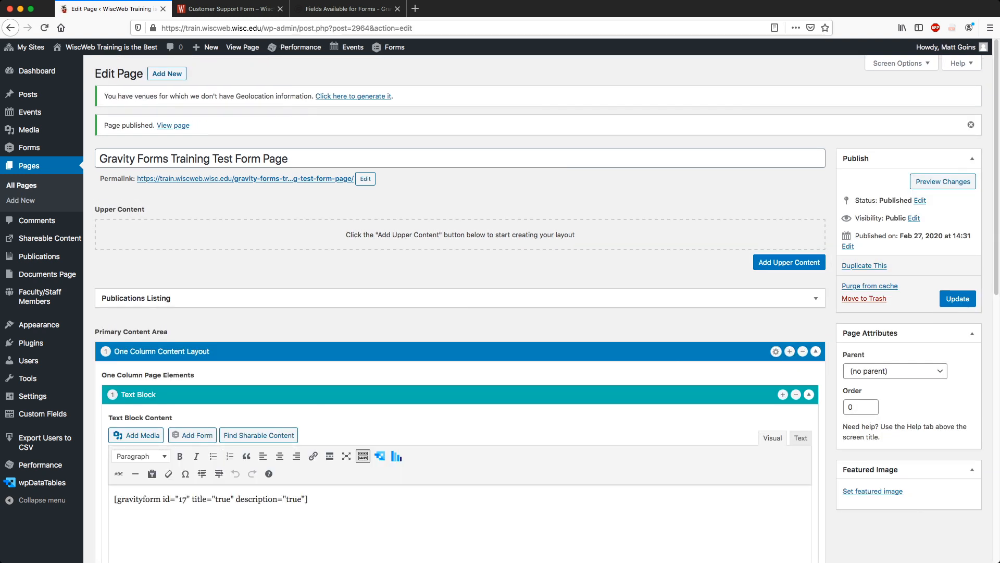
pyautogui.keyDown('super'); pyautogui.click(245, 178); pyautogui.keyUp('super')
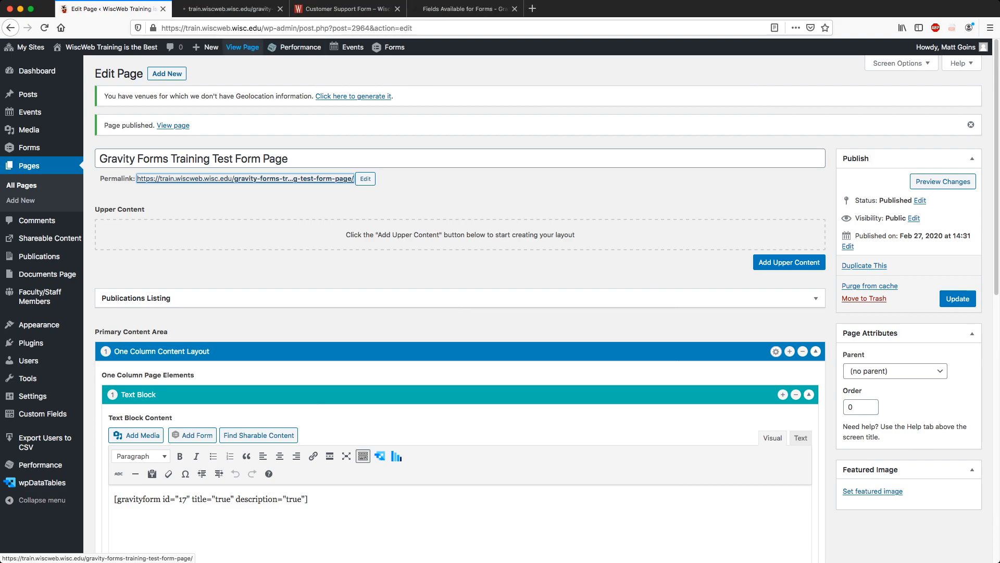
pyautogui.hotkey('ctrl', 'Tab')
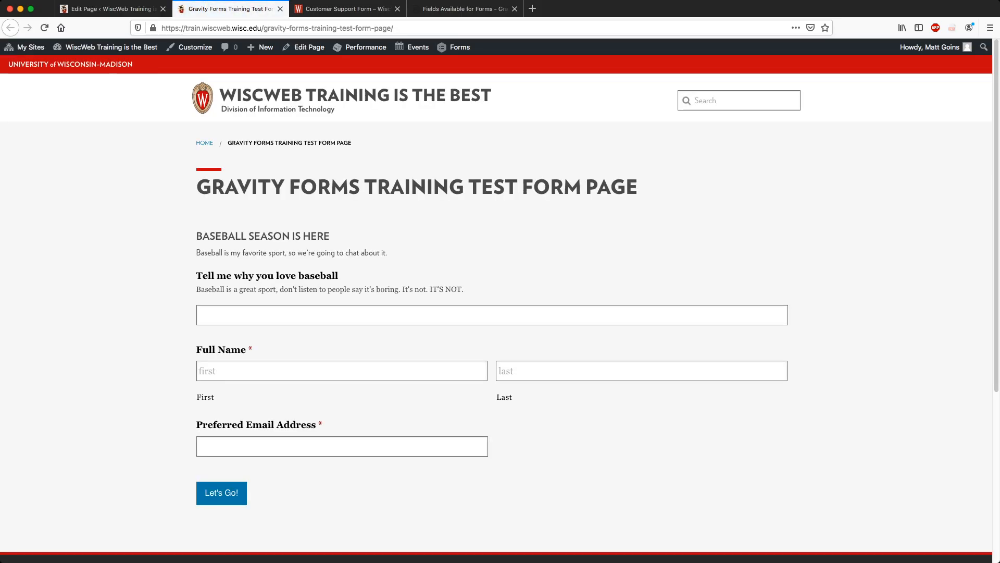
# Answer the baseball question with 'Because baseball season means summertime, and warm weather'.
pyautogui.scroll(-2, 491, 313)
pyautogui.click(312, 207)
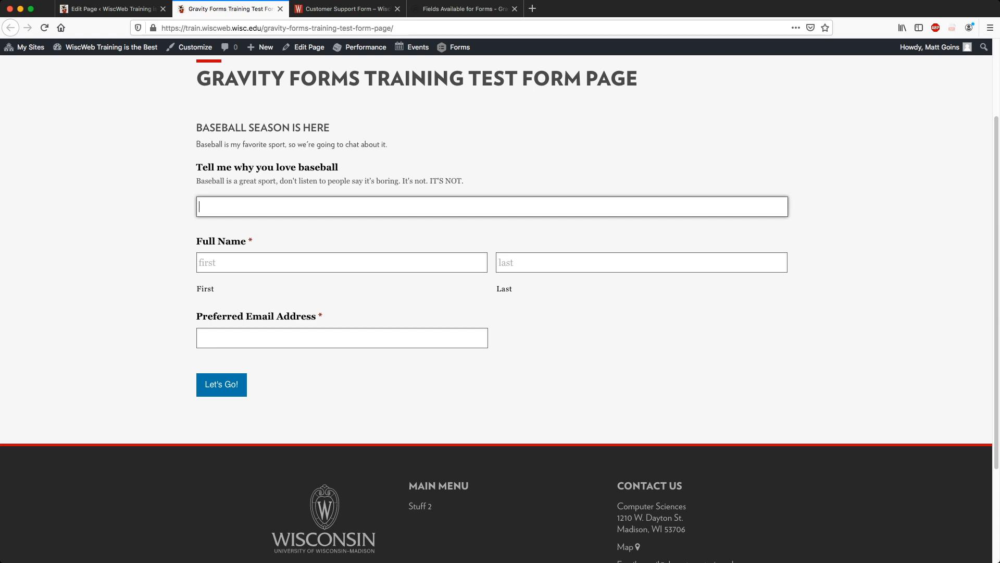
pyautogui.write('Becaues')
pyautogui.press('BackSpace')
pyautogui.press('BackSpace')
pyautogui.press('BackSpace')
pyautogui.press('BackSpace')
pyautogui.write('caues')
pyautogui.press('BackSpace')
pyautogui.press('BackSpace')
pyautogui.press('BackSpace')
pyautogui.write('se baseball season mean')
pyautogui.press('BackSpace')
pyautogui.write('means summerti')
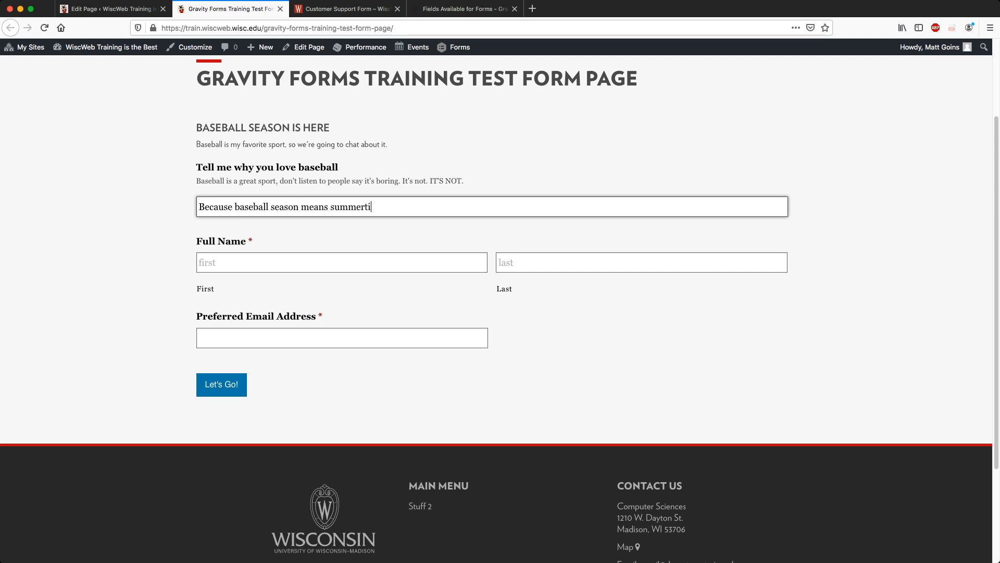
pyautogui.write('me, and warm weather.')
# Fill in the submitter's first name, last name and email, then submit the form.
pyautogui.press('Tab')
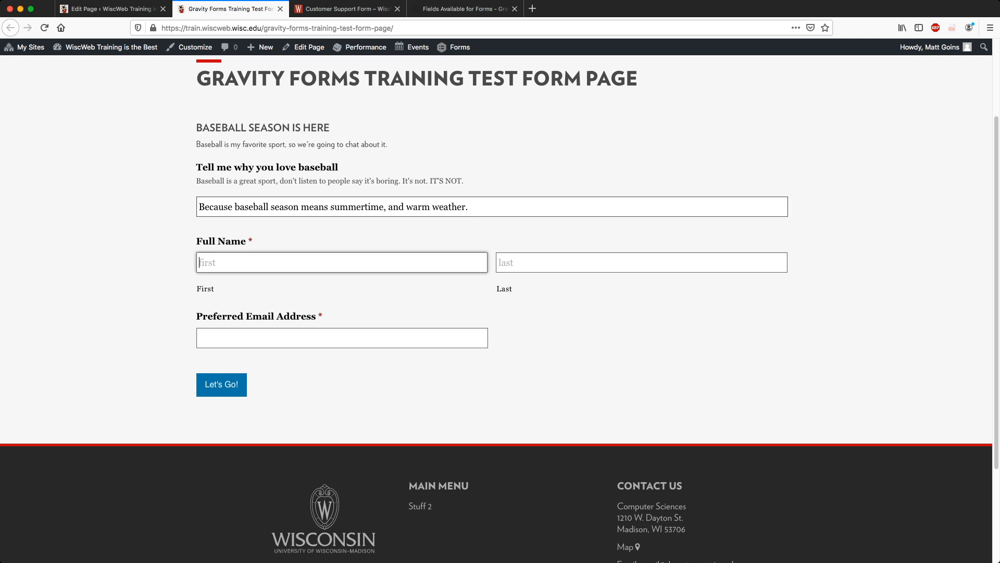
pyautogui.press('Tab')
pyautogui.press('Tab')
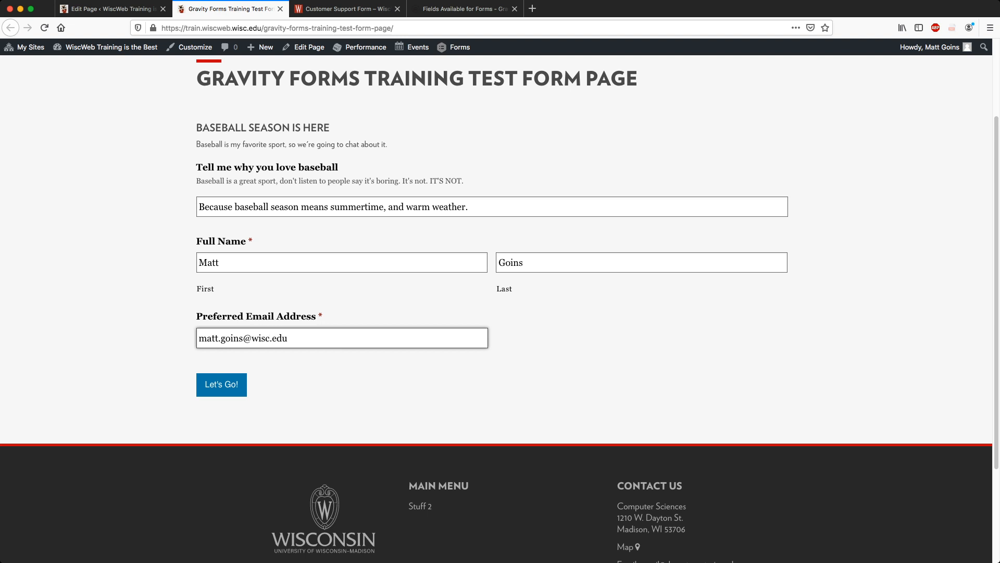
pyautogui.press('Return')
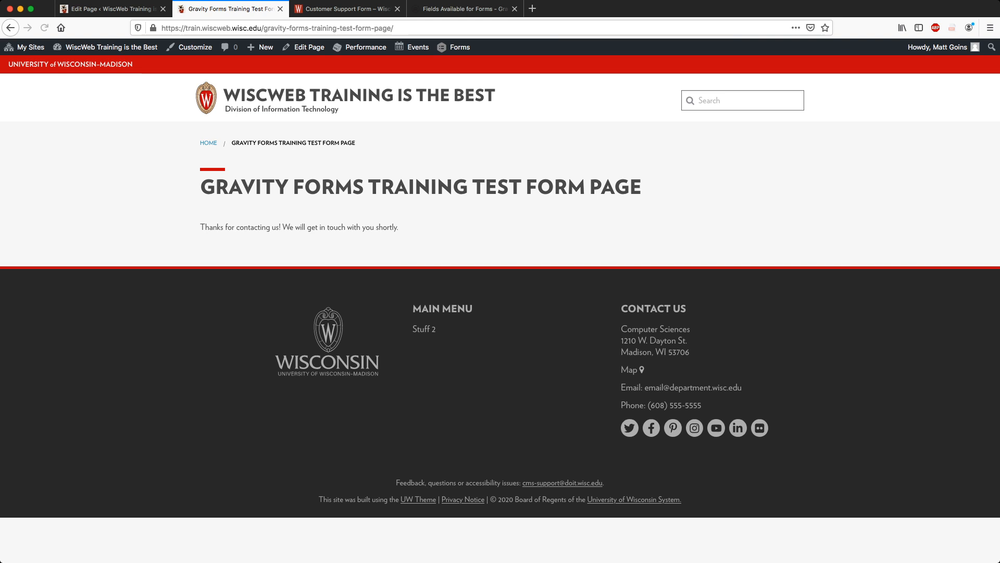
# Inspect the 'Thanks for contacting us!' confirmation text.
pyautogui.moveTo(201, 227); pyautogui.dragTo(266, 227)
pyautogui.click(200, 227)
pyautogui.moveTo(399, 227); pyautogui.dragTo(201, 227)
pyautogui.click(201, 228)
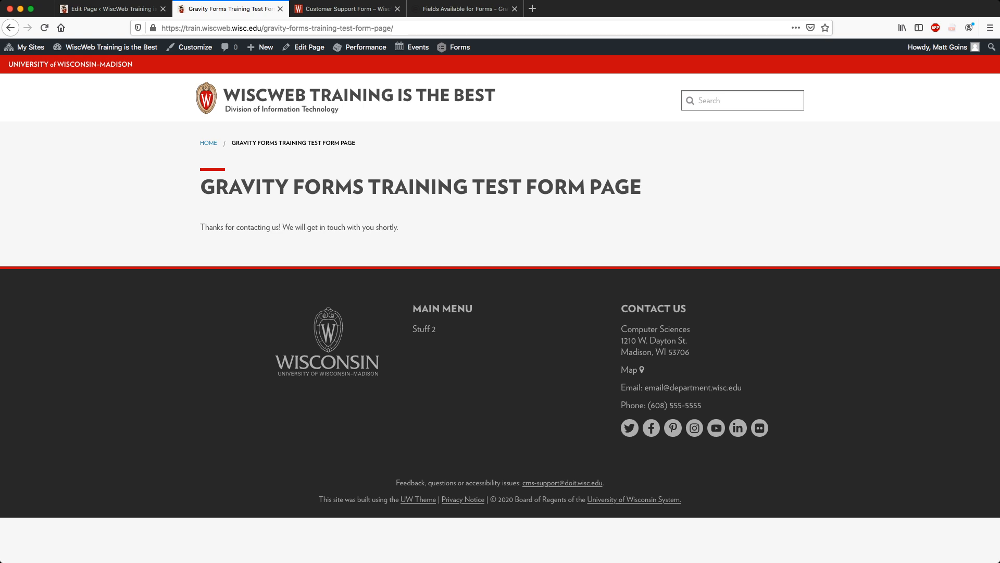
# Go to wiscmail.wisc.edu in a private tab, sign in, and open Email.
pyautogui.press('super+t')
pyautogui.write('wiscwm')
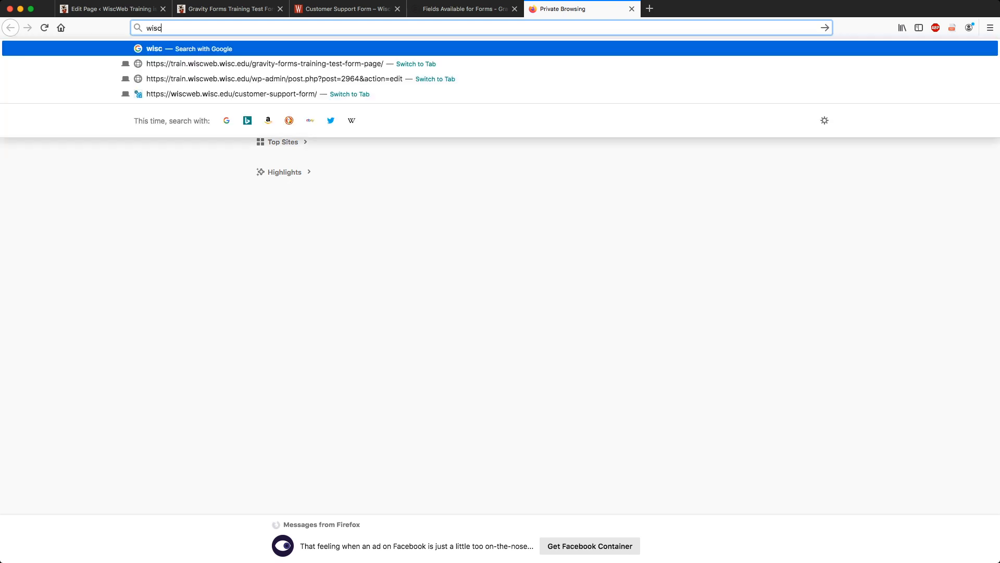
pyautogui.press('BackSpace')
pyautogui.press('BackSpace')
pyautogui.write('mail.wisc.edu')
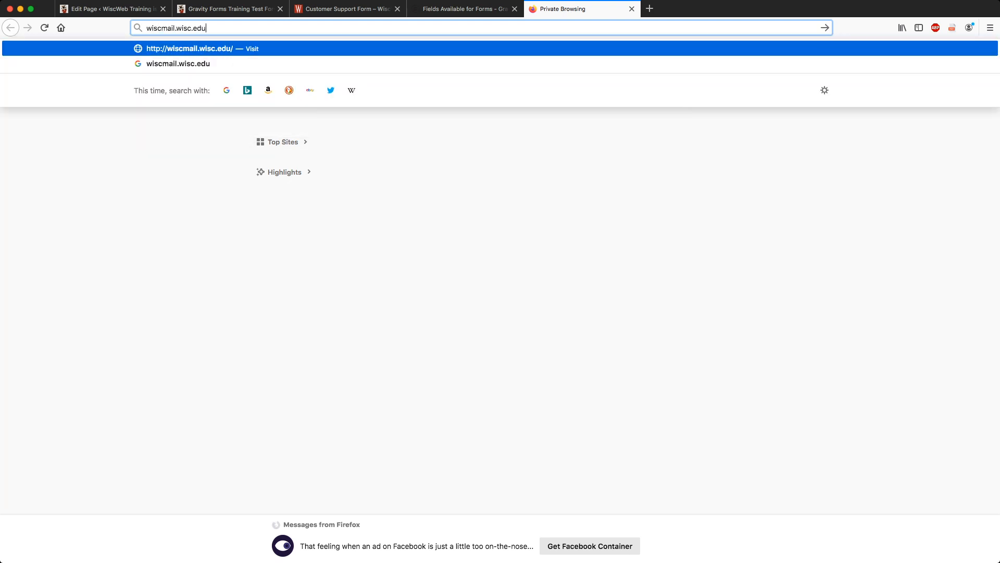
pyautogui.press('Return')
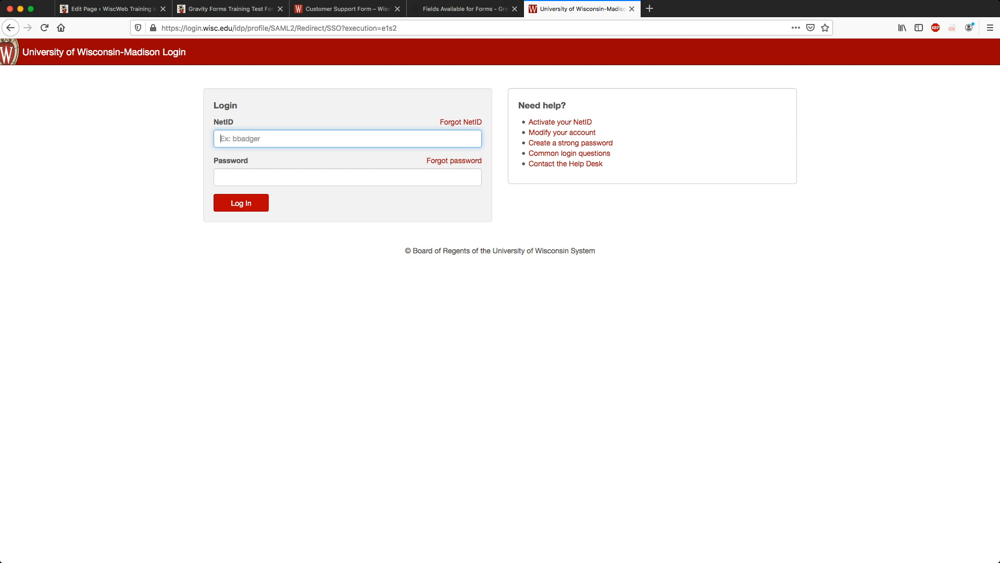
pyautogui.press('Return')
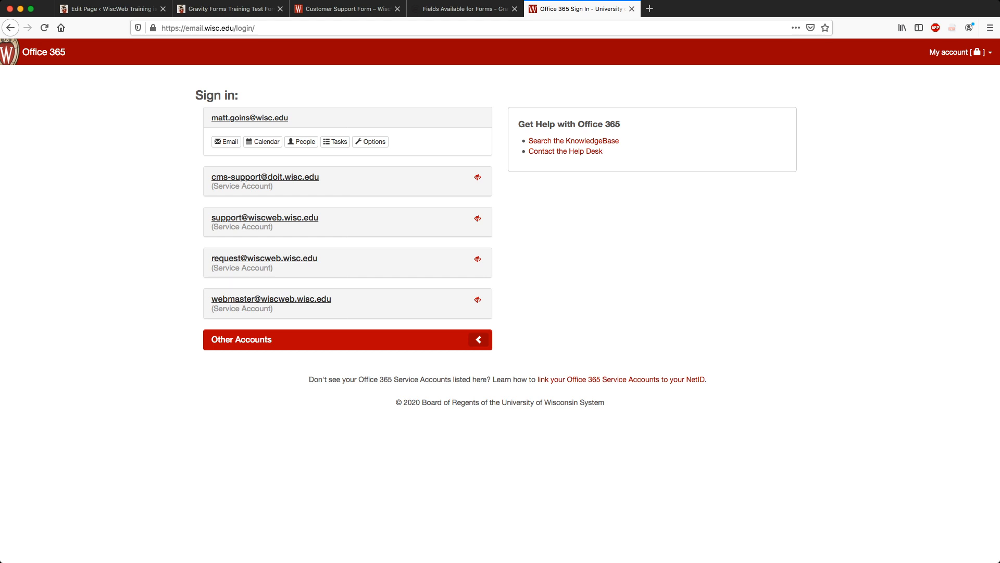
pyautogui.click(226, 141)
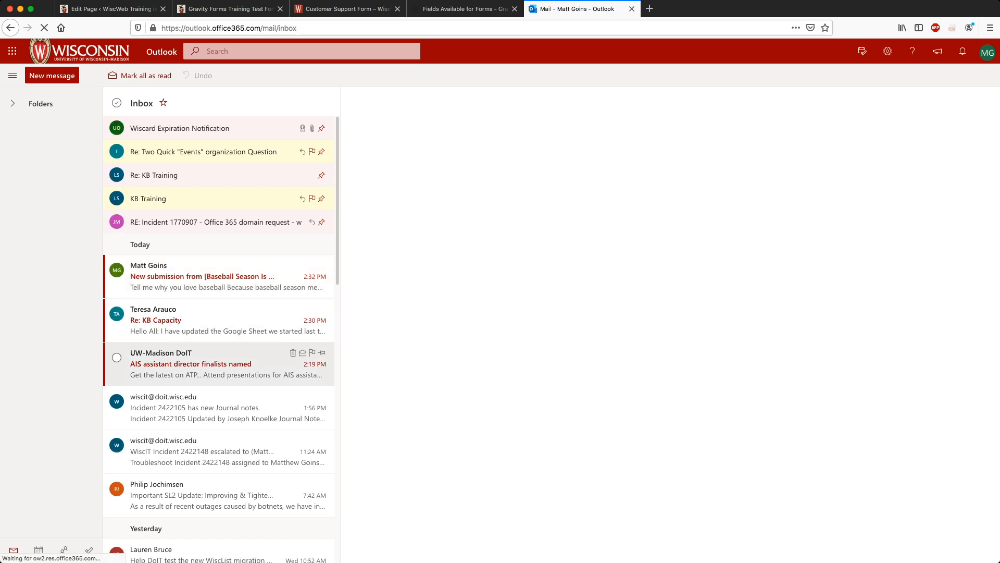
# Open the Baseball Season Is Here submission email and review the submitted answers.
pyautogui.click(218, 276)
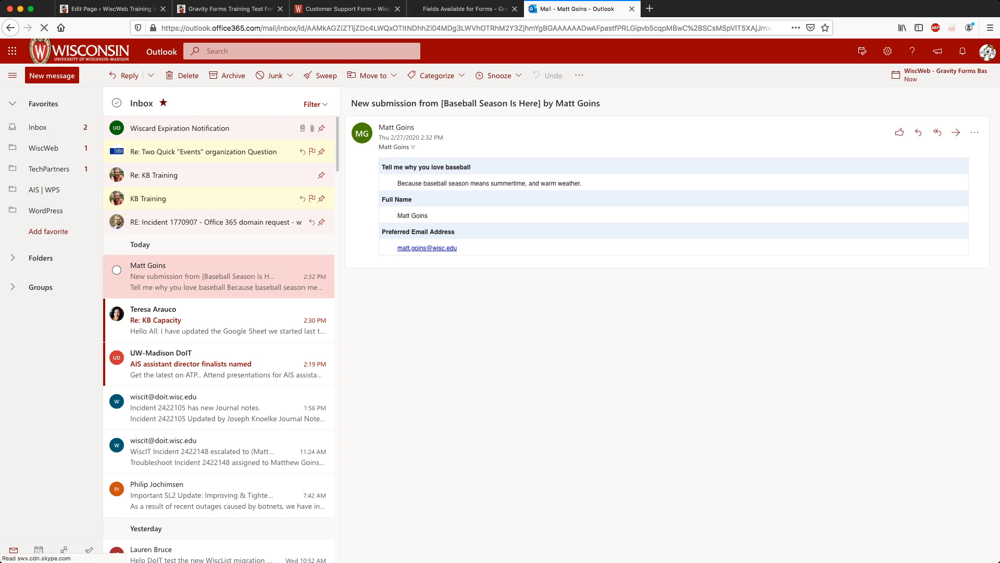
pyautogui.moveTo(398, 184); pyautogui.dragTo(463, 249)
pyautogui.click(484, 249)
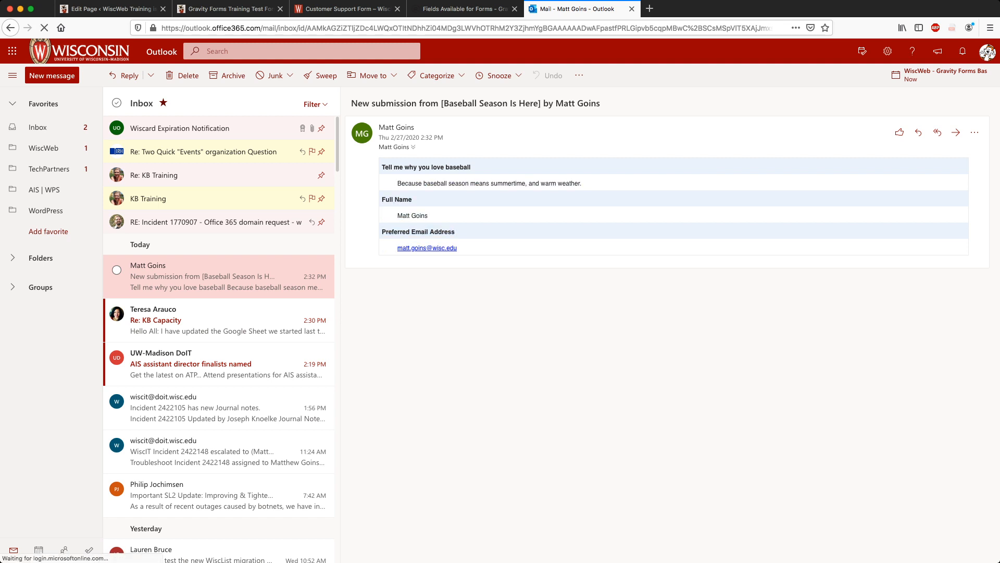
pyautogui.moveTo(398, 183); pyautogui.dragTo(454, 232)
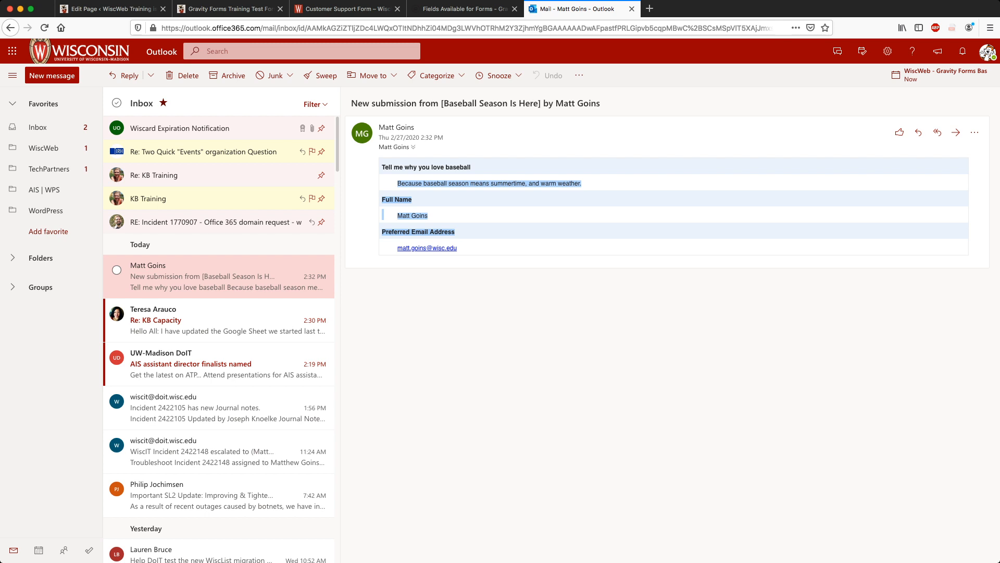
pyautogui.click(464, 234)
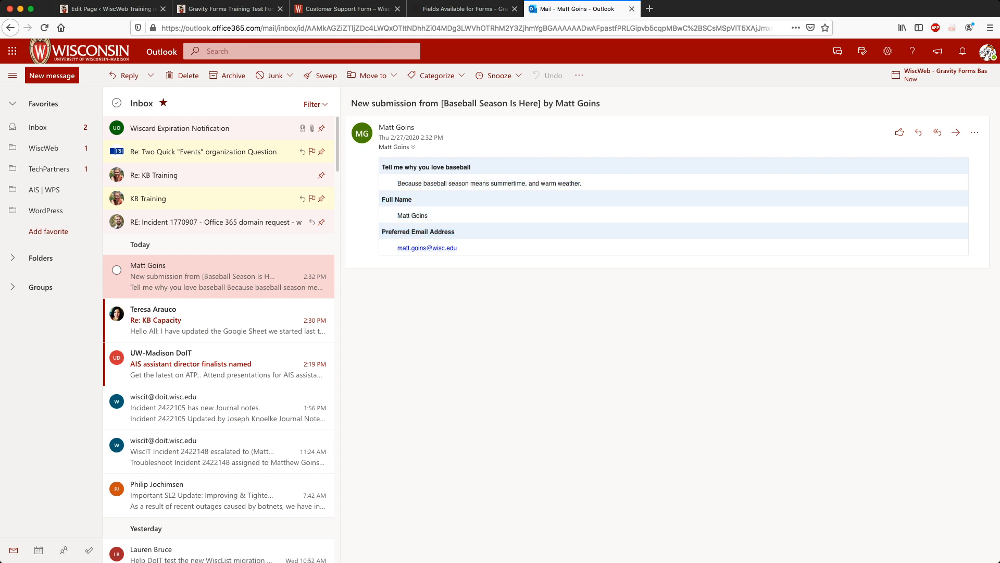
# Check the subject's form name and submitter's last name, then return to the WordPress editor tab.
pyautogui.moveTo(351, 103); pyautogui.dragTo(578, 103)
pyautogui.click(579, 104)
pyautogui.moveTo(444, 103); pyautogui.dragTo(597, 104)
pyautogui.click(539, 103)
pyautogui.doubleClick(596, 103)
pyautogui.click(596, 104)
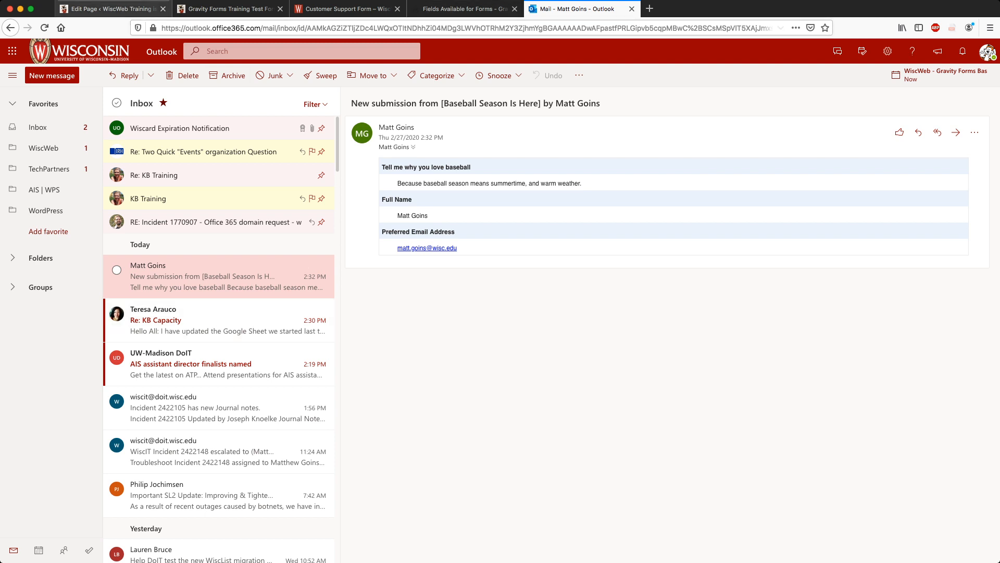
pyautogui.click(112, 9)
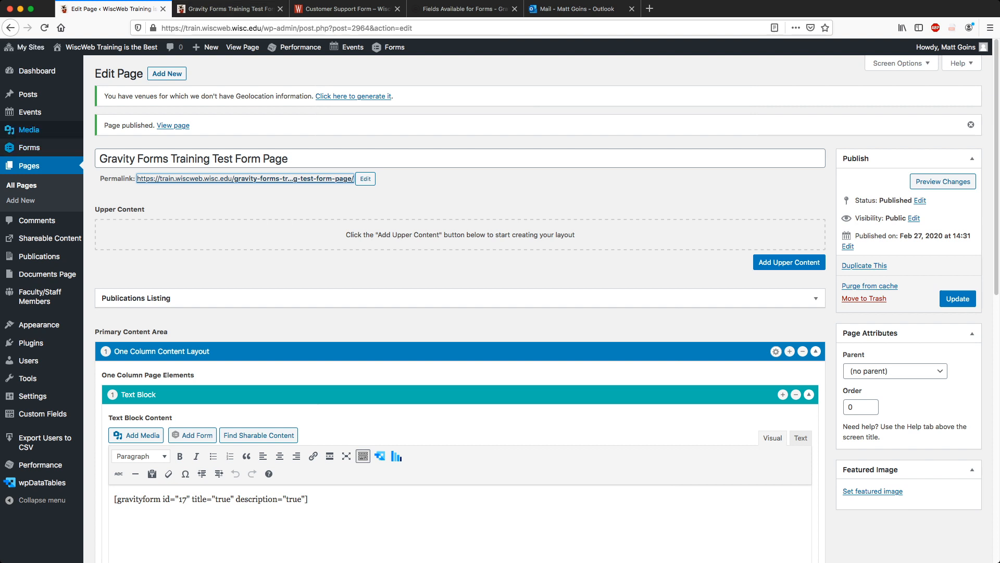
# Open the Forms list in a new tab and move that tab to first position.
pyautogui.moveTo(26, 147)
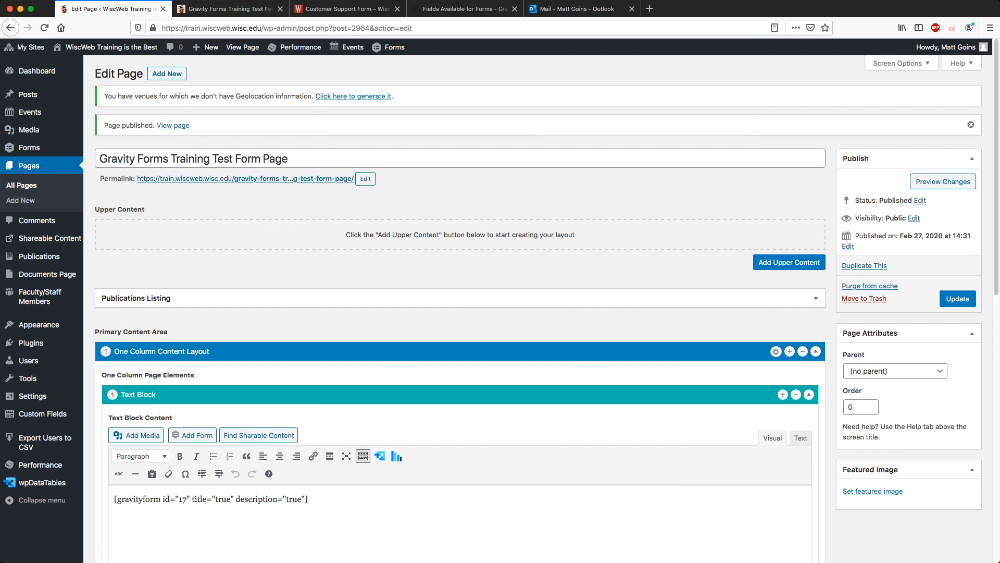
pyautogui.keyDown('super'); pyautogui.click(29, 148); pyautogui.keyUp('super')
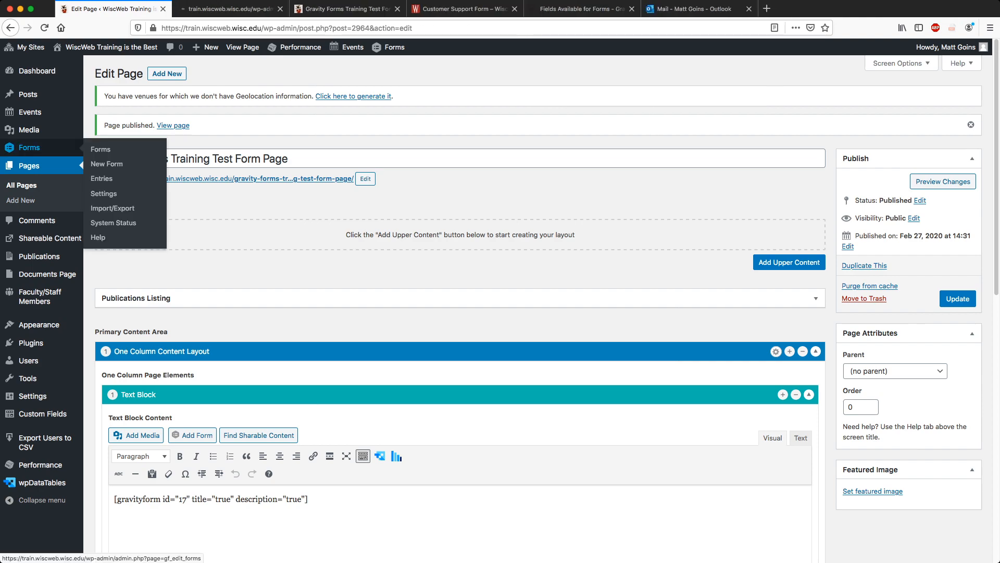
pyautogui.click(231, 9)
pyautogui.moveTo(230, 9); pyautogui.dragTo(114, 9)
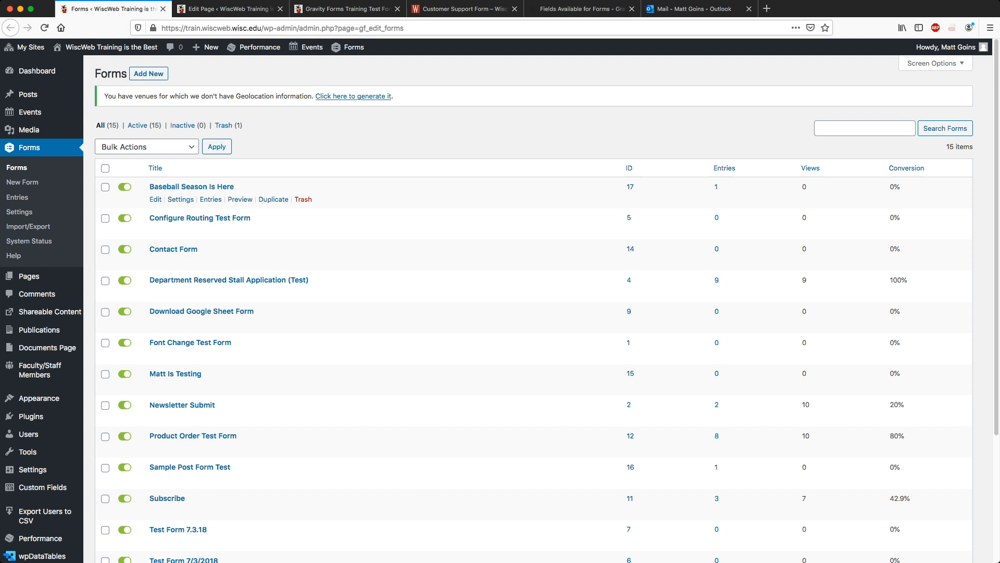
pyautogui.click(229, 9)
pyautogui.click(114, 9)
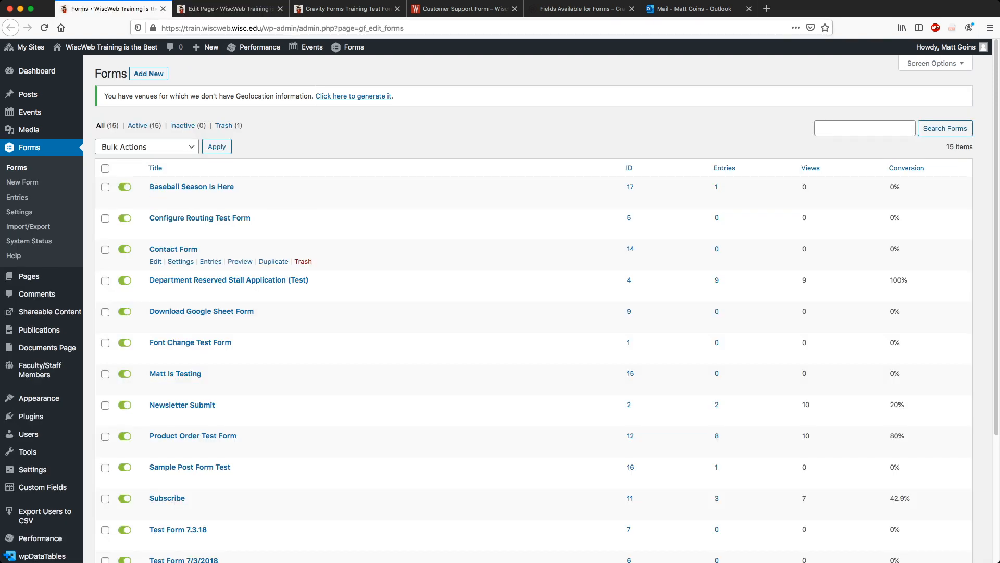
# Check Baseball Season Is Here's single entry, then return to the forms list.
pyautogui.click(192, 186)
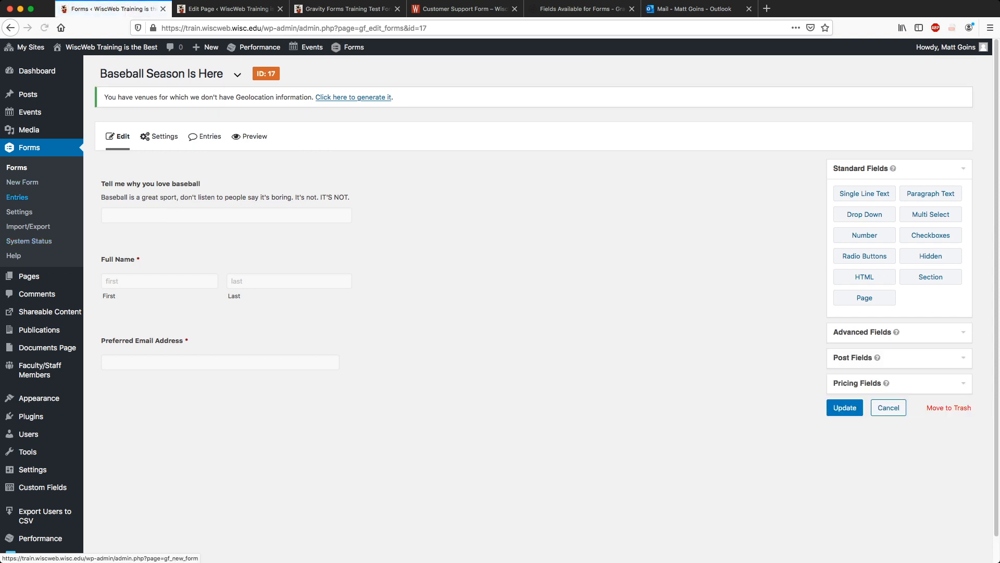
pyautogui.click(17, 197)
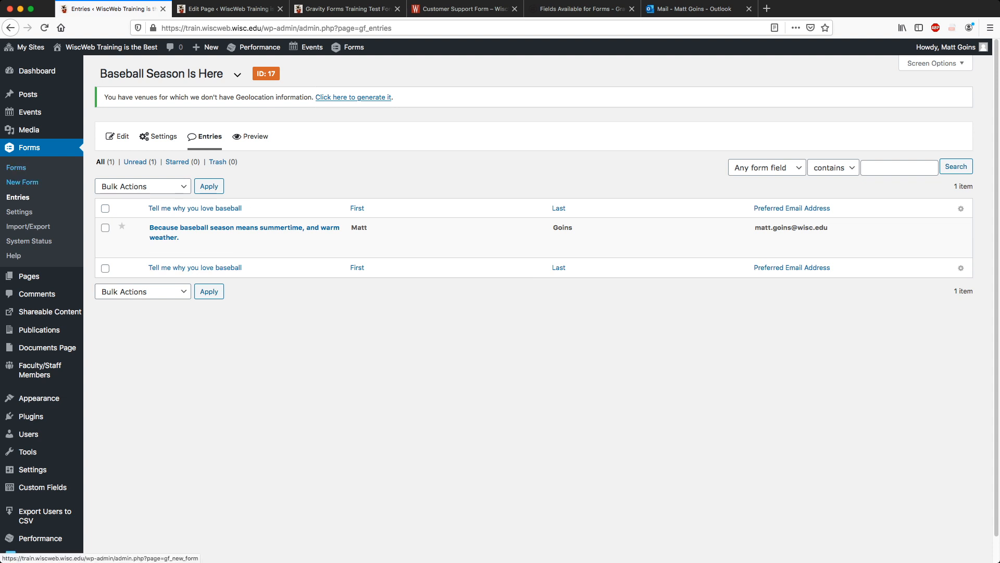
pyautogui.click(16, 168)
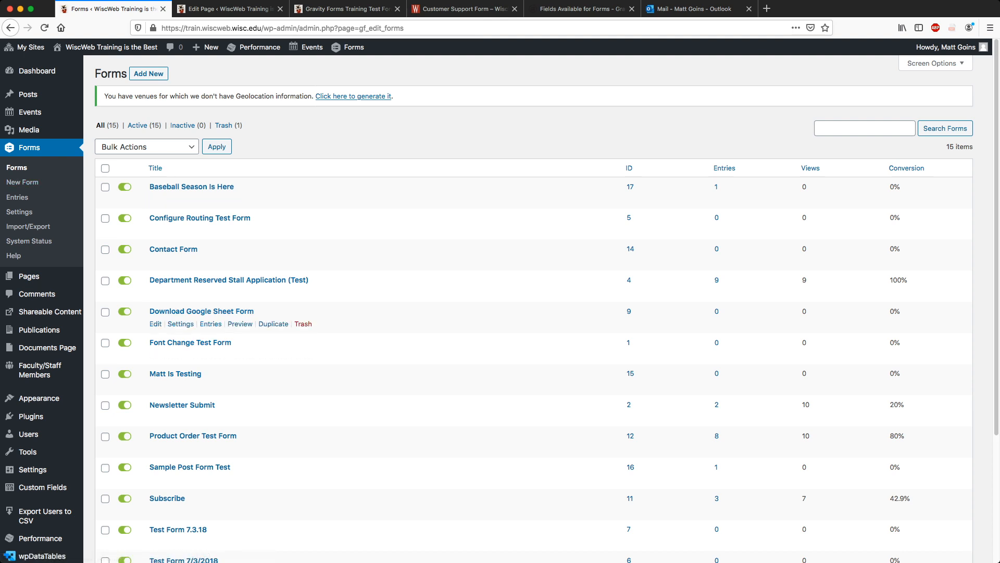
# Preview Baseball Season Is Here, close the preview, and open form ID 17 in the editor.
pyautogui.click(239, 199)
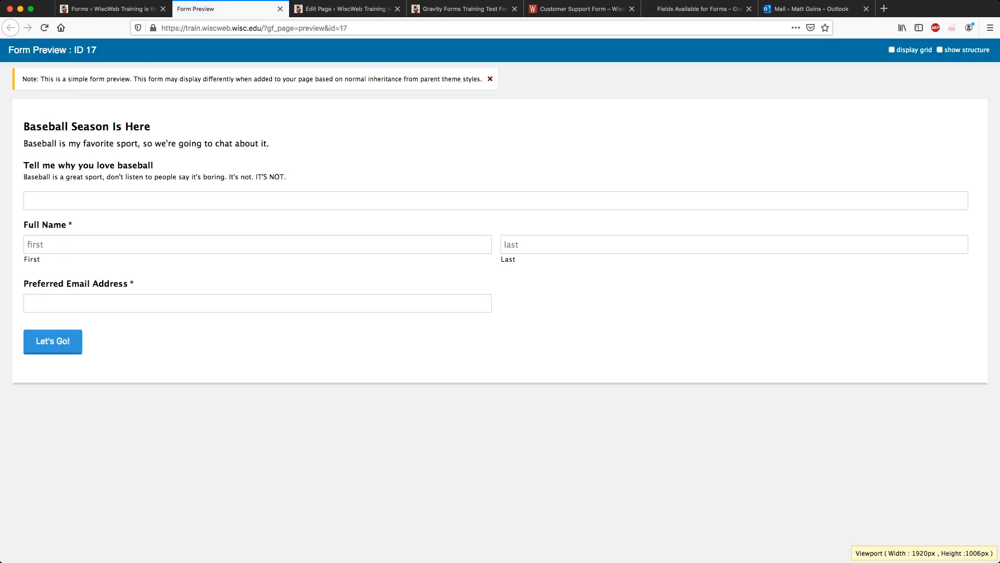
pyautogui.click(279, 8)
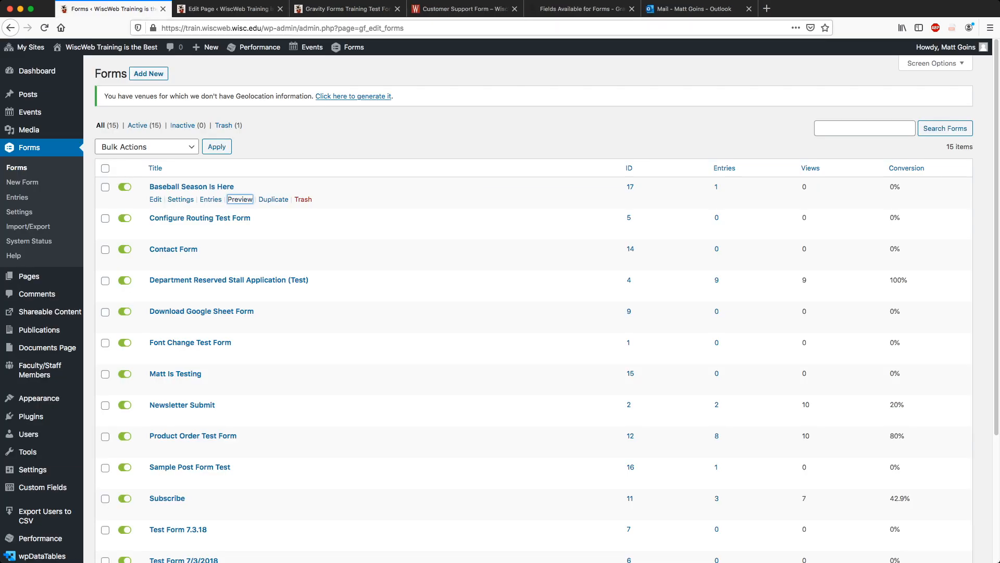
pyautogui.scroll(-3, 167, 323)
pyautogui.scroll(-2, 183, 328)
pyautogui.scroll(5, 182, 333)
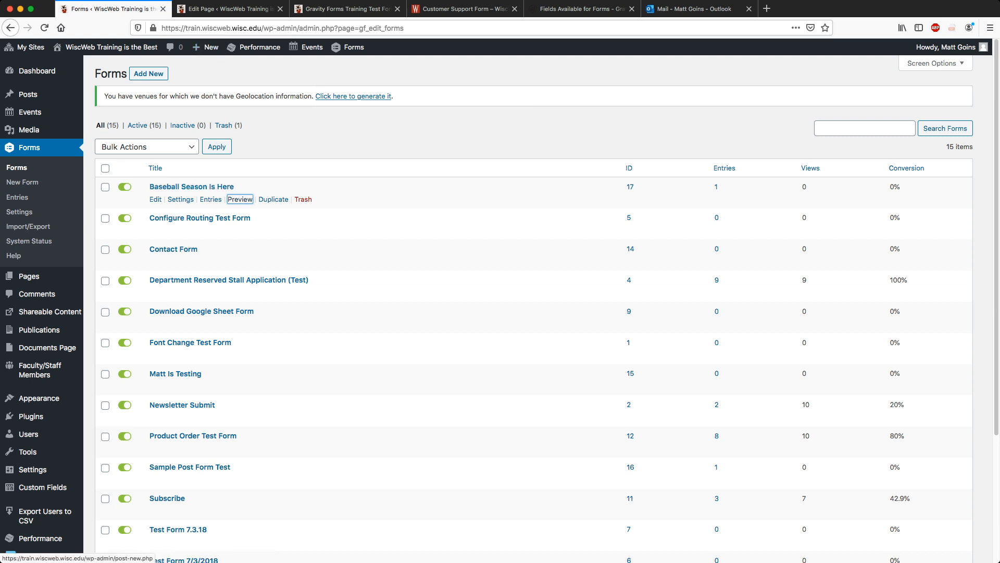
pyautogui.click(192, 187)
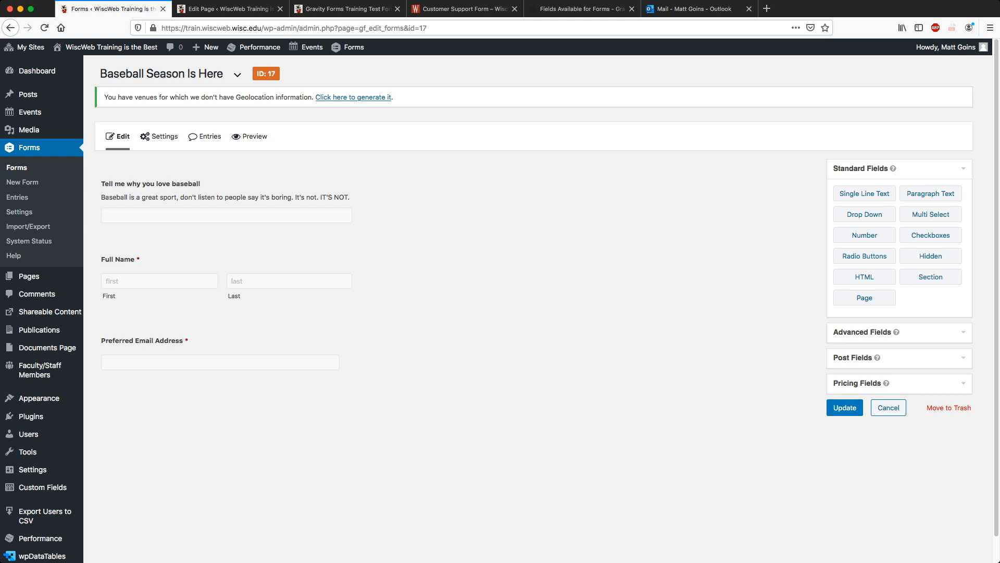
# Move the baseball question under Preferred Email Address, then add a Phone field directly above it.
pyautogui.click(862, 332)
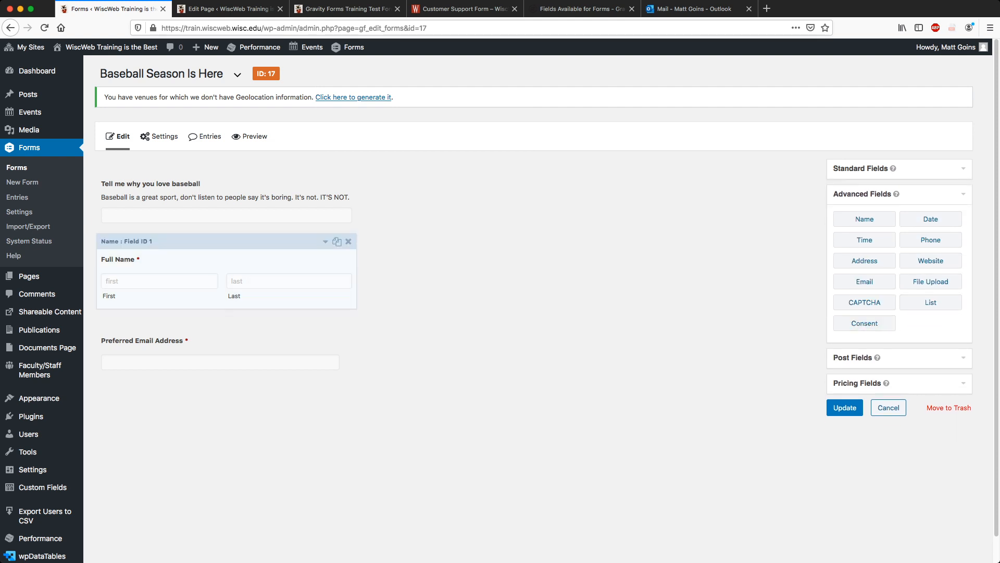
pyautogui.moveTo(209, 188); pyautogui.dragTo(211, 342)
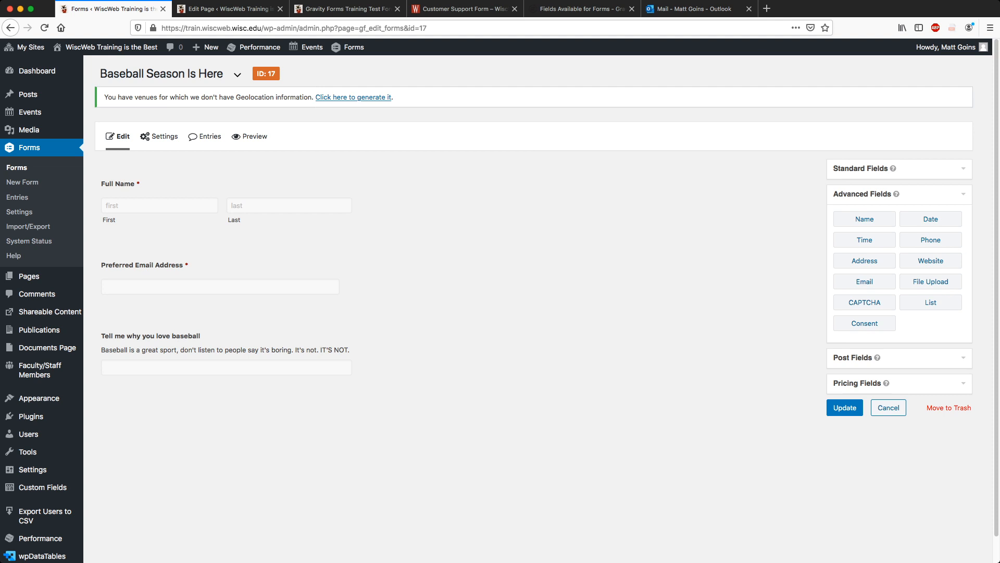
pyautogui.click(899, 358)
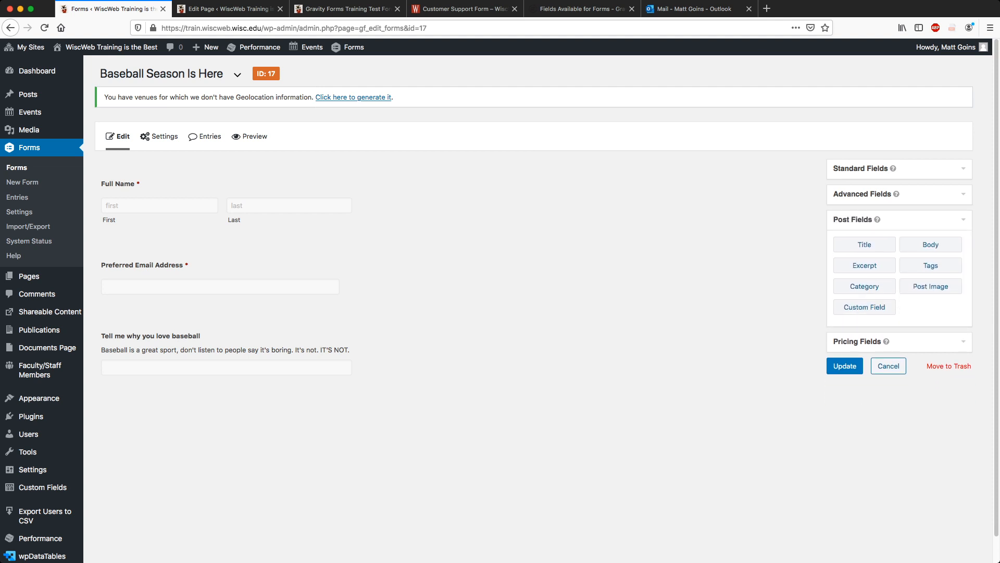
pyautogui.click(899, 194)
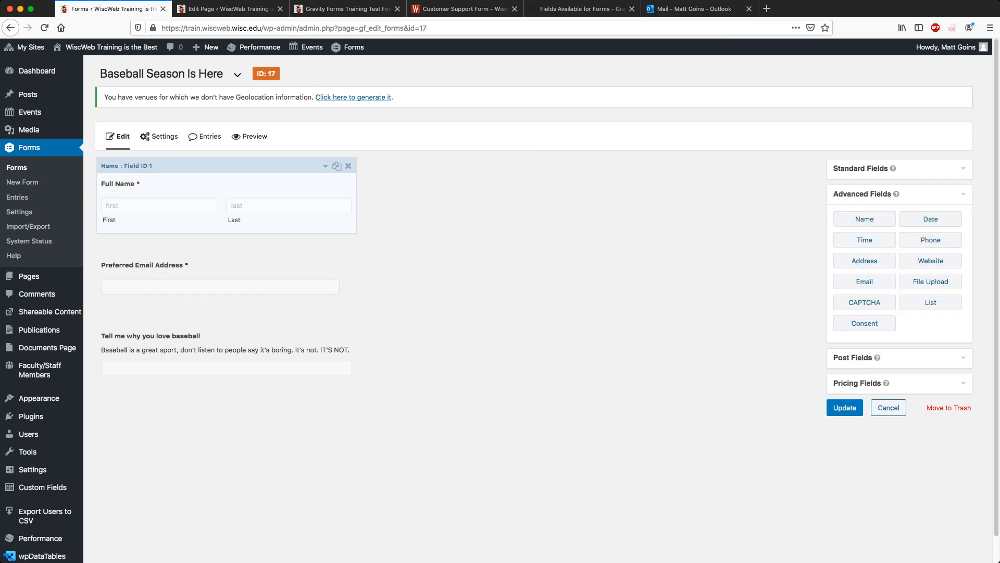
pyautogui.click(930, 240)
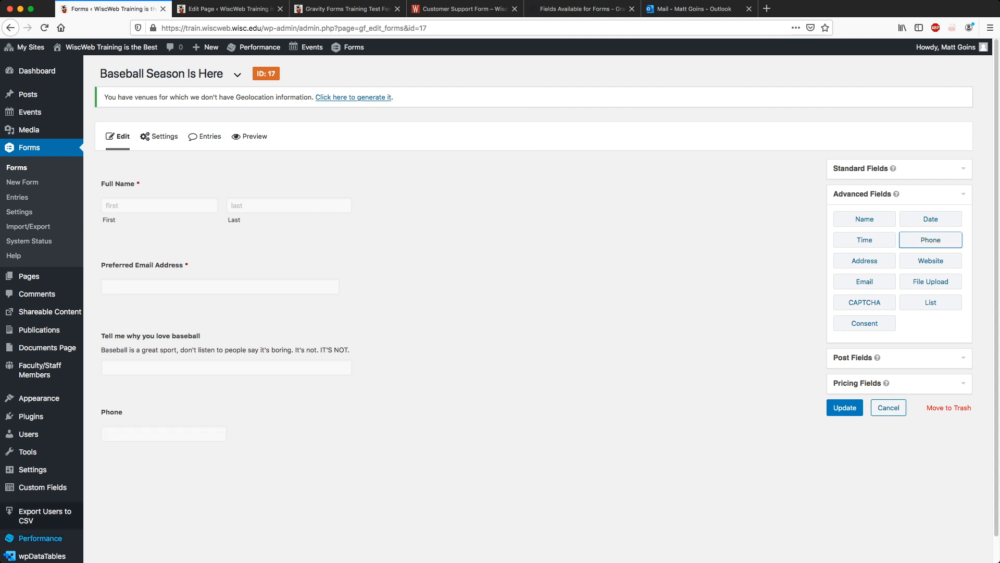
pyautogui.moveTo(208, 393); pyautogui.dragTo(235, 311)
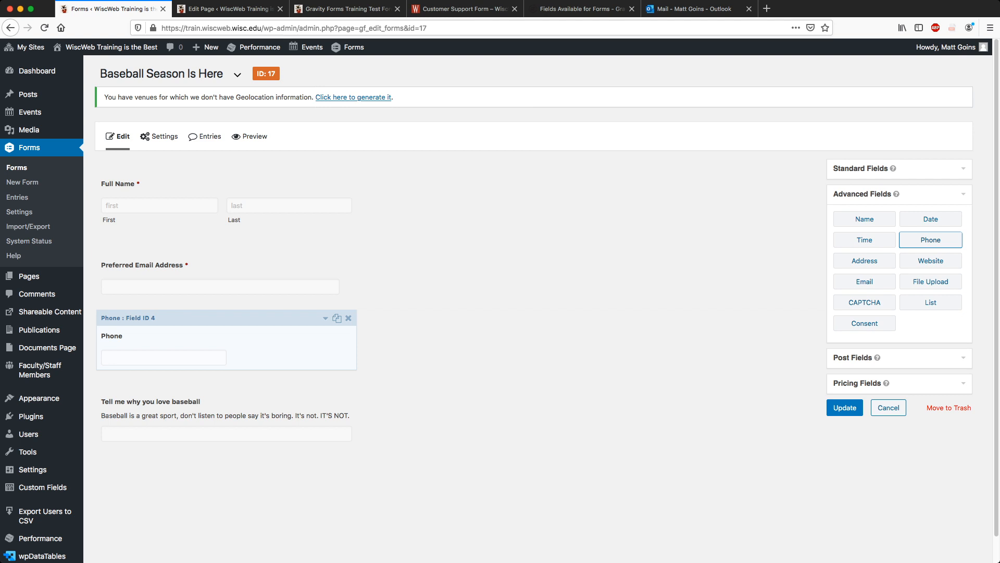
# Label the Phone field 'Preferred Phone Number' and make it required.
pyautogui.click(325, 318)
pyautogui.scroll(-1, 325, 318)
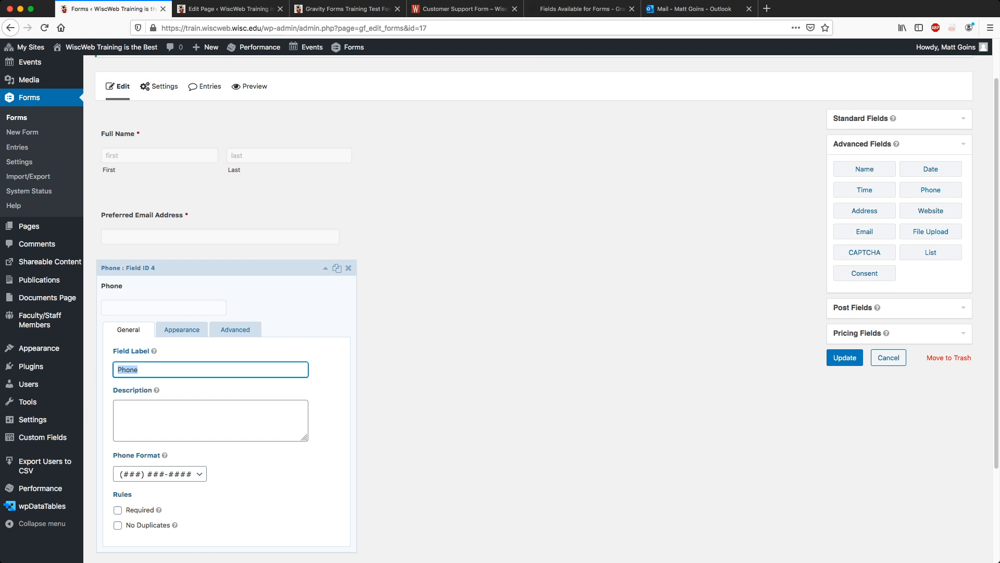
pyautogui.write('Preferred Con')
pyautogui.press('BackSpace')
pyautogui.press('BackSpace')
pyautogui.press('BackSpace')
pyautogui.write('Phone ')
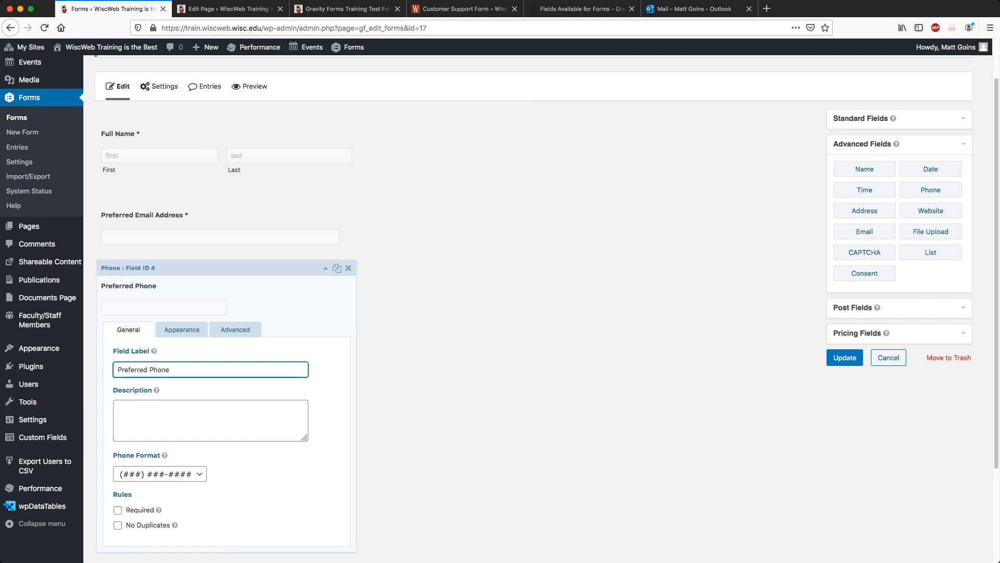
pyautogui.write('Number')
pyautogui.scroll(-1, 500, 308)
pyautogui.click(160, 441)
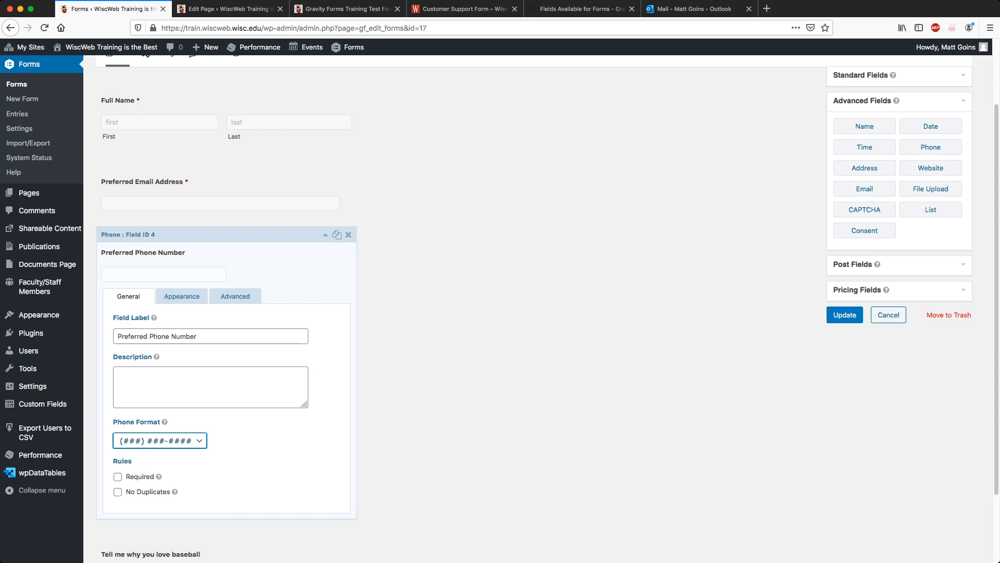
pyautogui.click(118, 477)
# Set the phone placeholder to (###) ###-####, collapse the field, and expand Standard Fields.
pyautogui.click(182, 297)
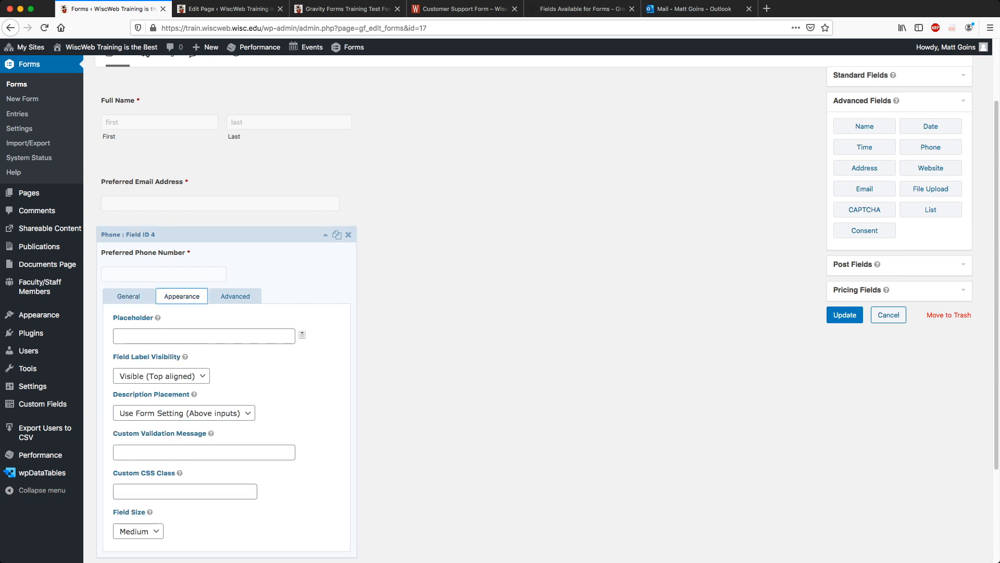
pyautogui.click(178, 336)
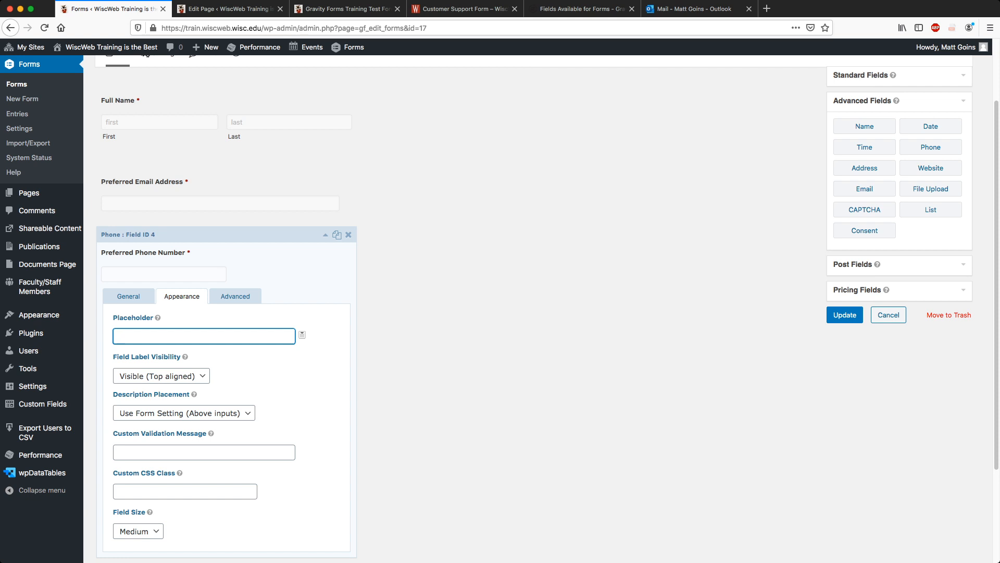
pyautogui.press('BackSpace')
pyautogui.write('(##')
pyautogui.press('BackSpace')
pyautogui.press('BackSpace')
pyautogui.write('###) ###-####')
pyautogui.click(235, 296)
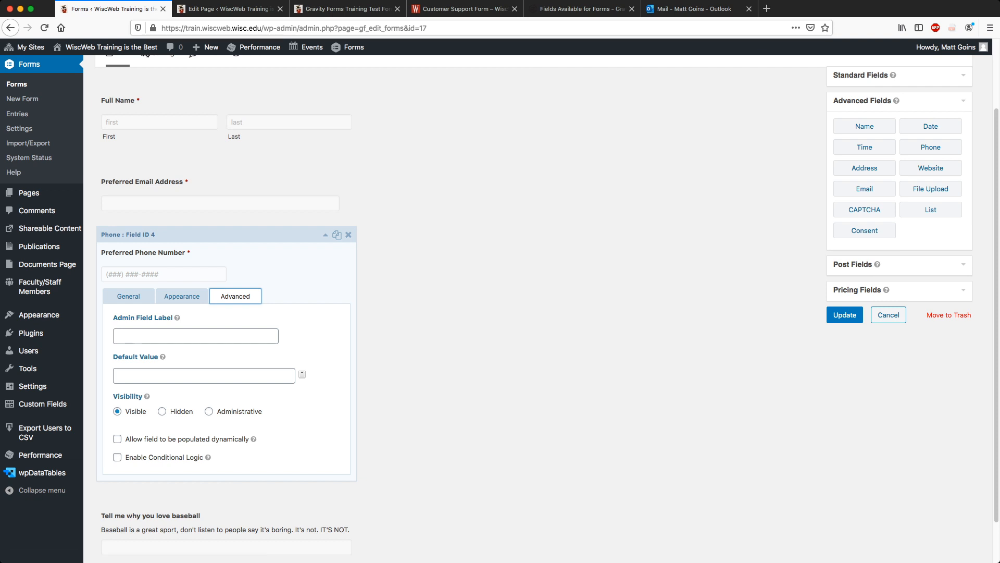
pyautogui.click(129, 296)
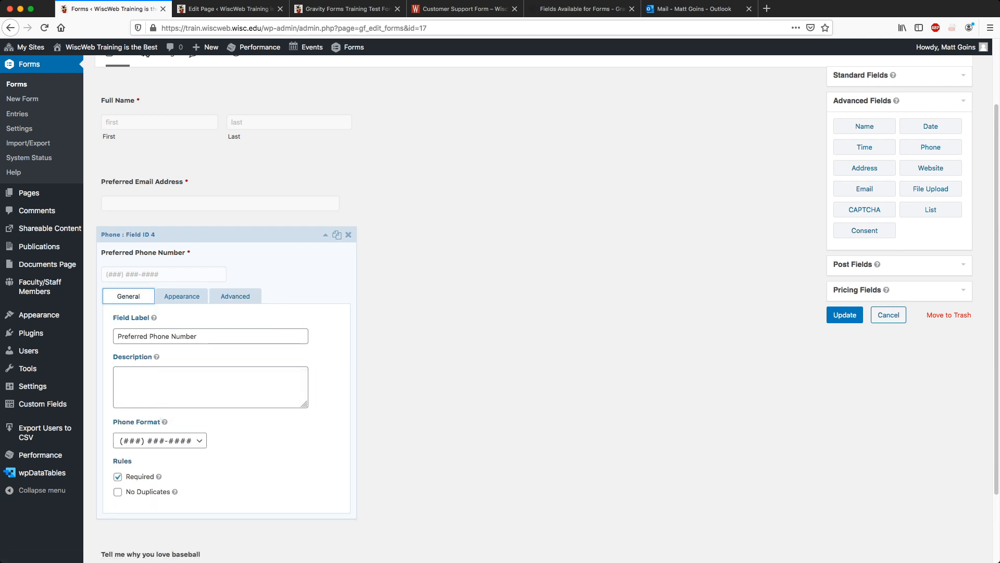
pyautogui.click(325, 234)
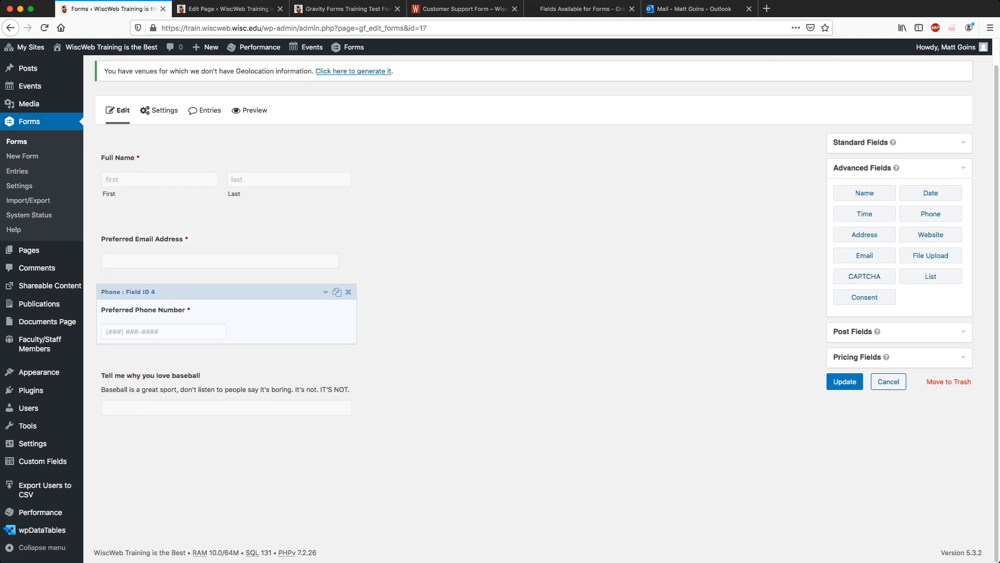
pyautogui.click(899, 143)
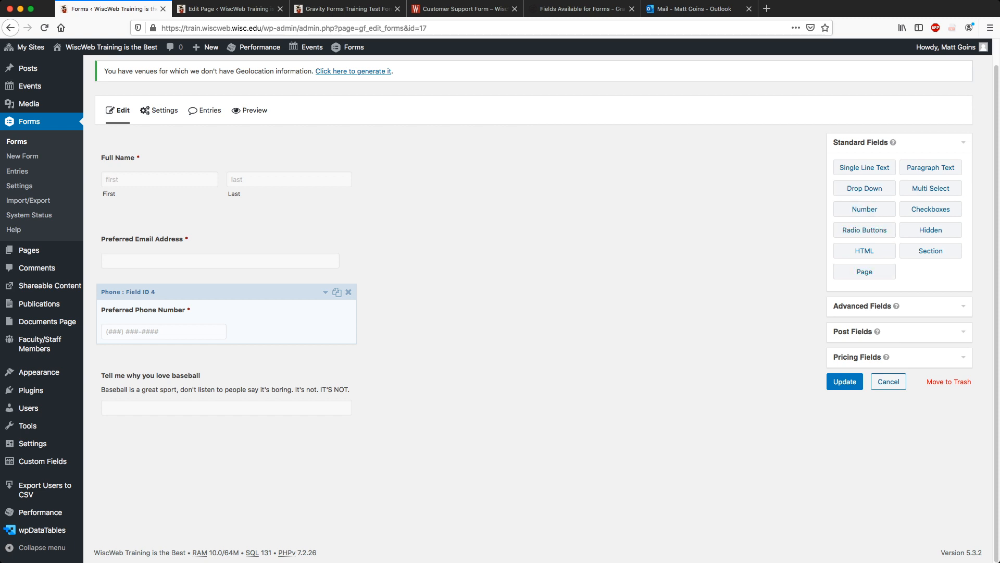
# Add a Checkboxes field labelled Preferred Positions with description 'Please tell us where you feel most comfortable on the field.'.
pyautogui.click(930, 209)
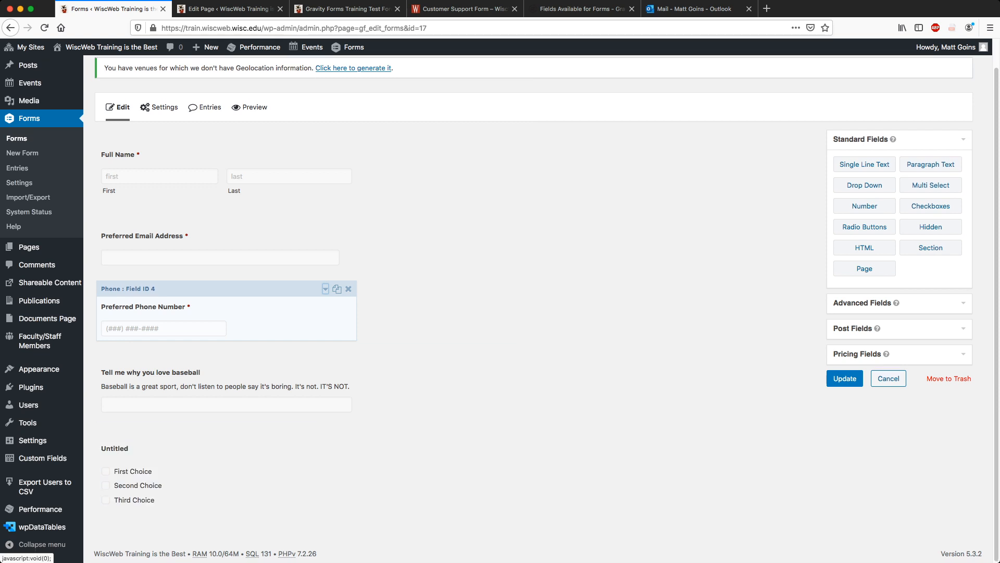
pyautogui.click(325, 429)
pyautogui.scroll(-6, 325, 429)
pyautogui.scroll(1, 326, 429)
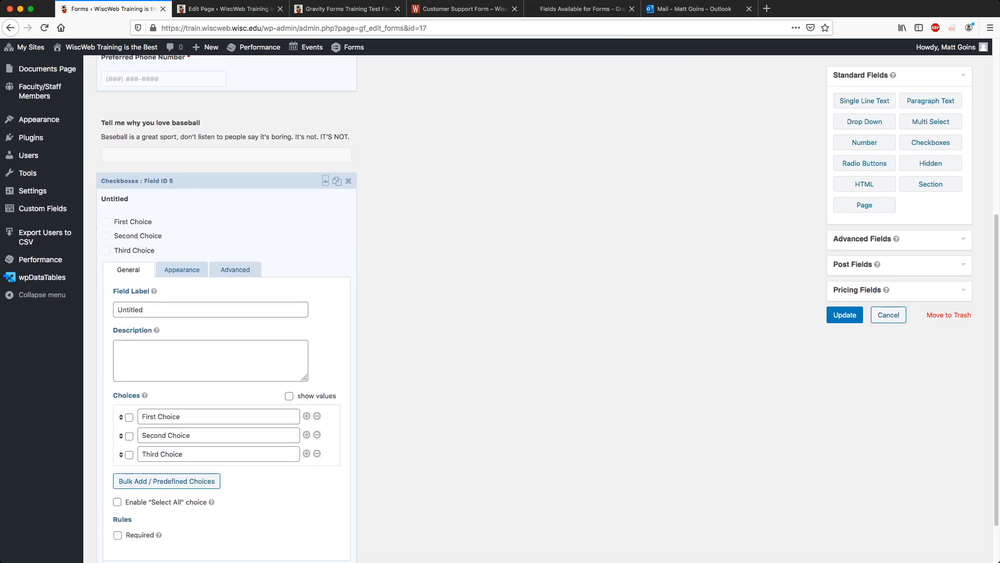
pyautogui.scroll(-1, 227, 307)
pyautogui.doubleClick(130, 260)
pyautogui.write('Perefer')
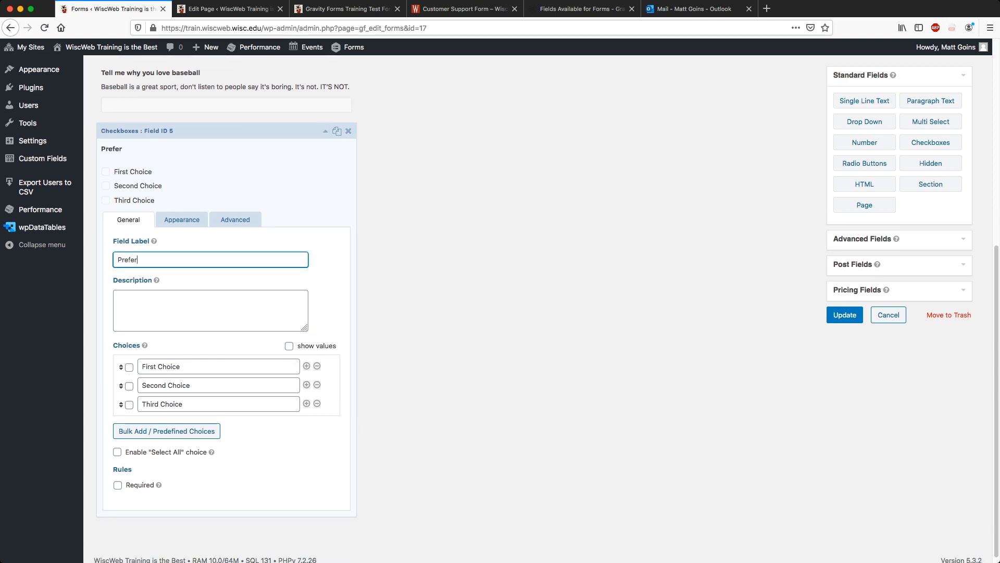
pyautogui.write('red Positions')
pyautogui.press('Tab')
pyautogui.write('Please')
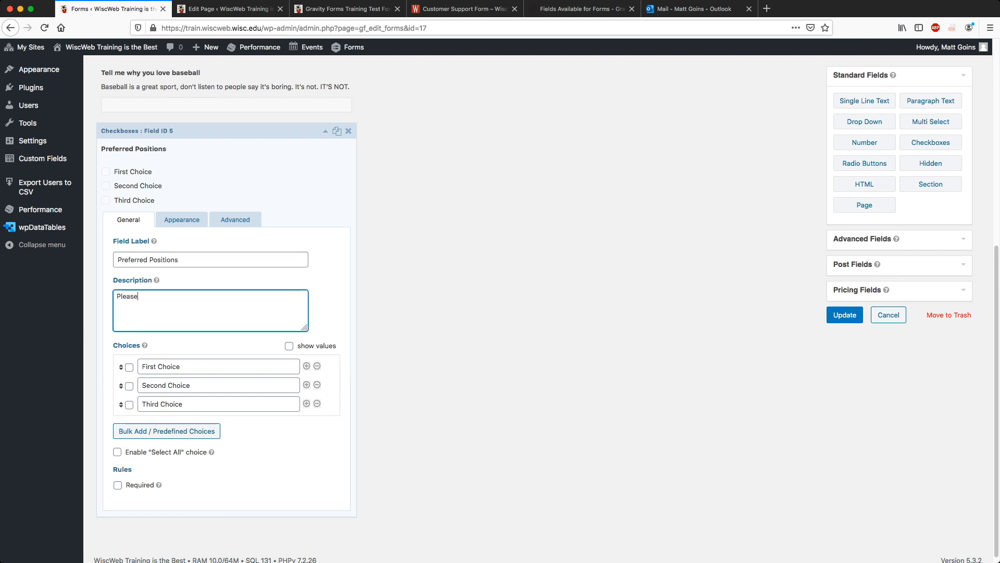
pyautogui.write(' tell us where you feel most ')
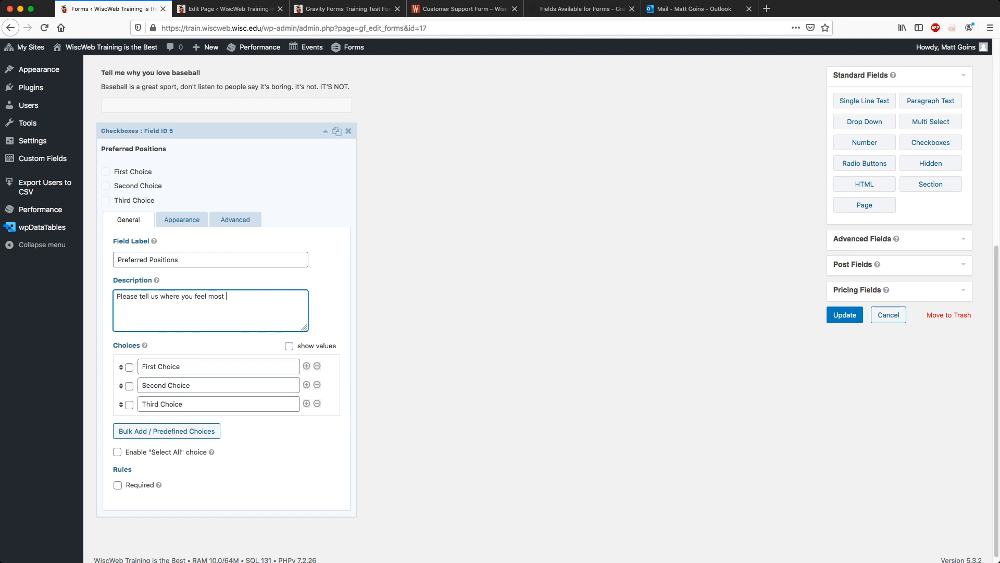
pyautogui.write('comfortable on the field.')
# Set the first choices to Pitcher, Catcher and First Base, and add three more choice rows.
pyautogui.press('Tab')
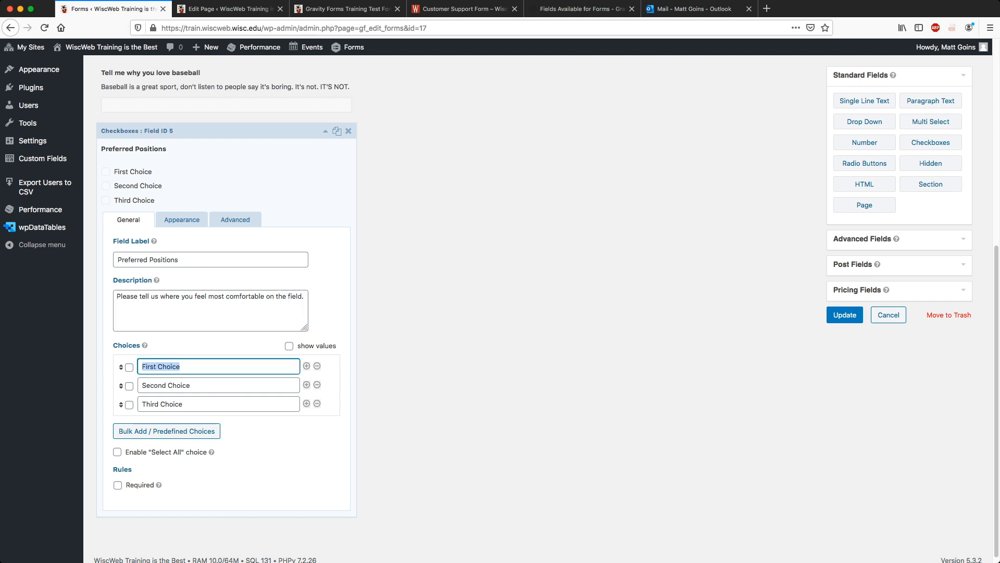
pyautogui.write('Pitcher')
pyautogui.press('Tab')
pyautogui.press('Tab')
pyautogui.write('Catcher')
pyautogui.press('Tab')
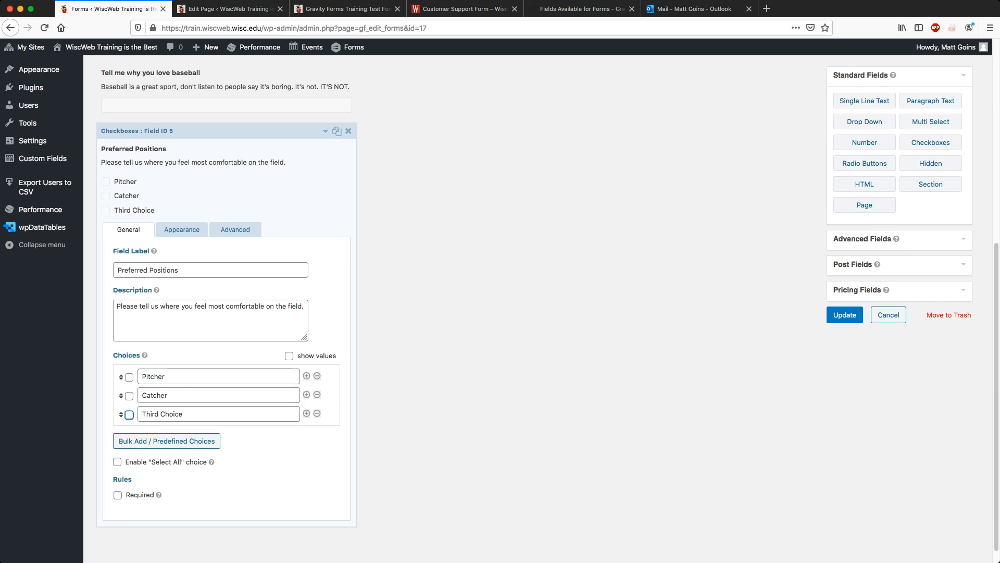
pyautogui.press('Tab')
pyautogui.write('First Base')
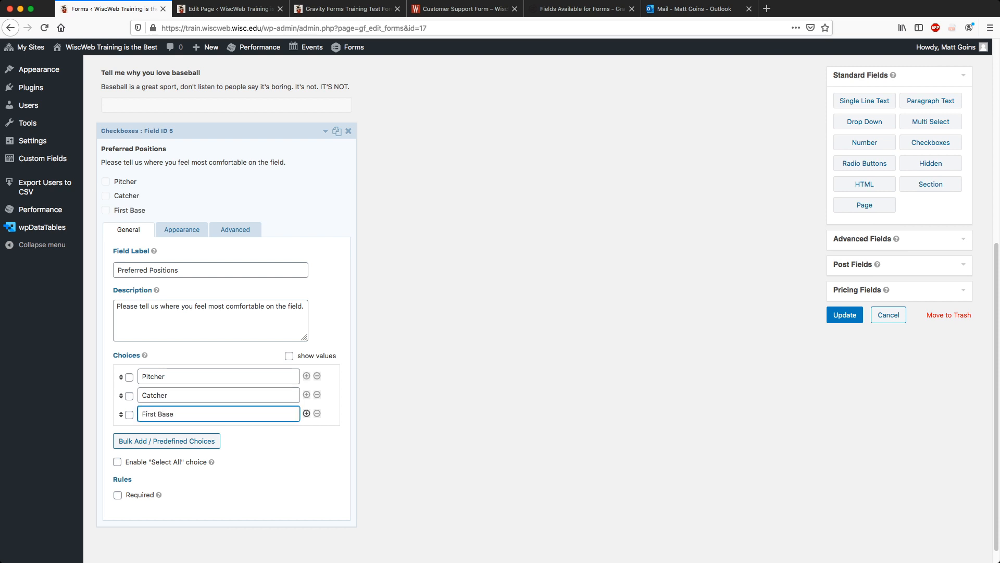
pyautogui.click(306, 413)
pyautogui.click(307, 442)
pyautogui.click(307, 465)
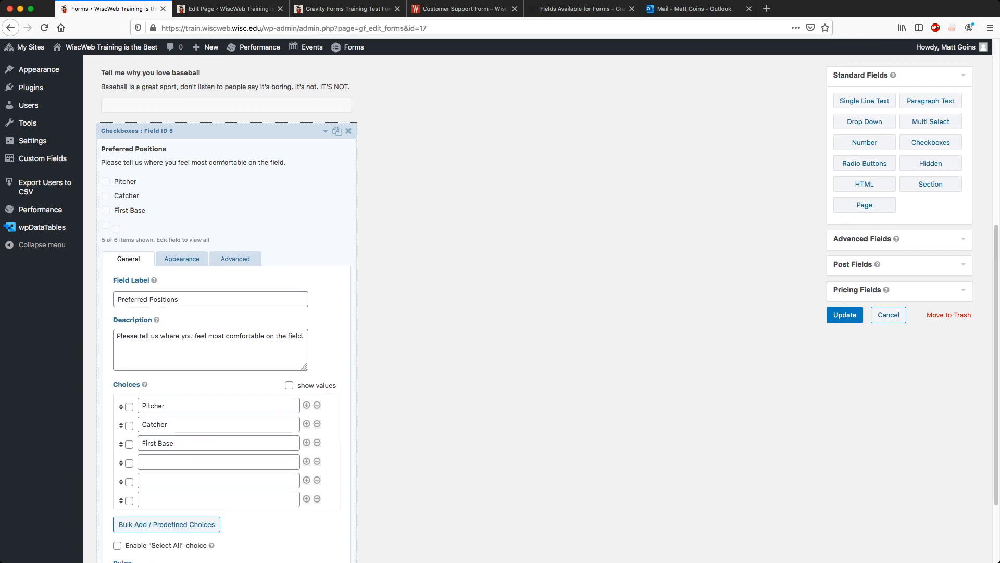
# Fill the remaining choices Second Base, Shortstop, Third Base and Outfield, and enable Select All.
pyautogui.click(218, 462)
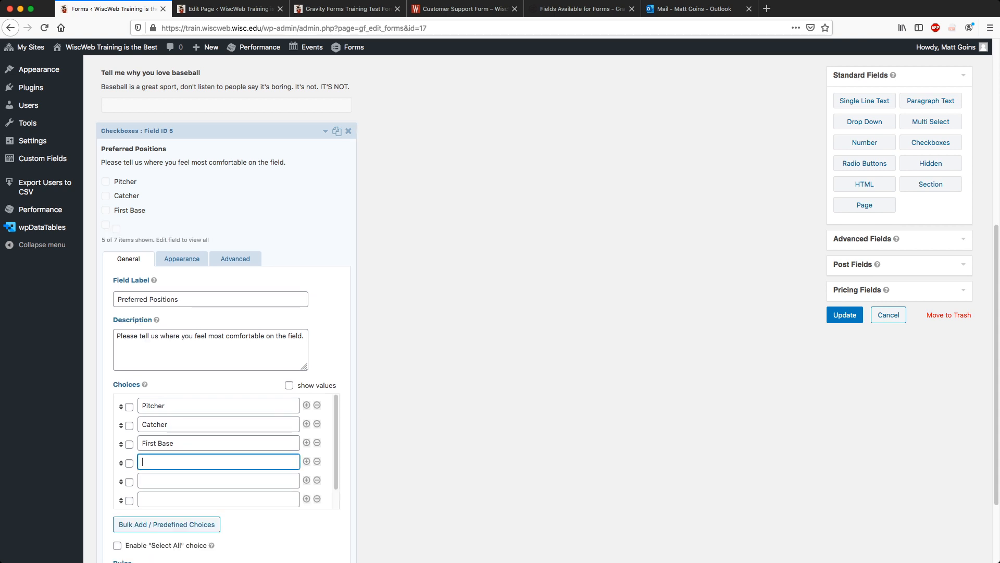
pyautogui.write('Second Base')
pyautogui.press('Tab')
pyautogui.press('Tab')
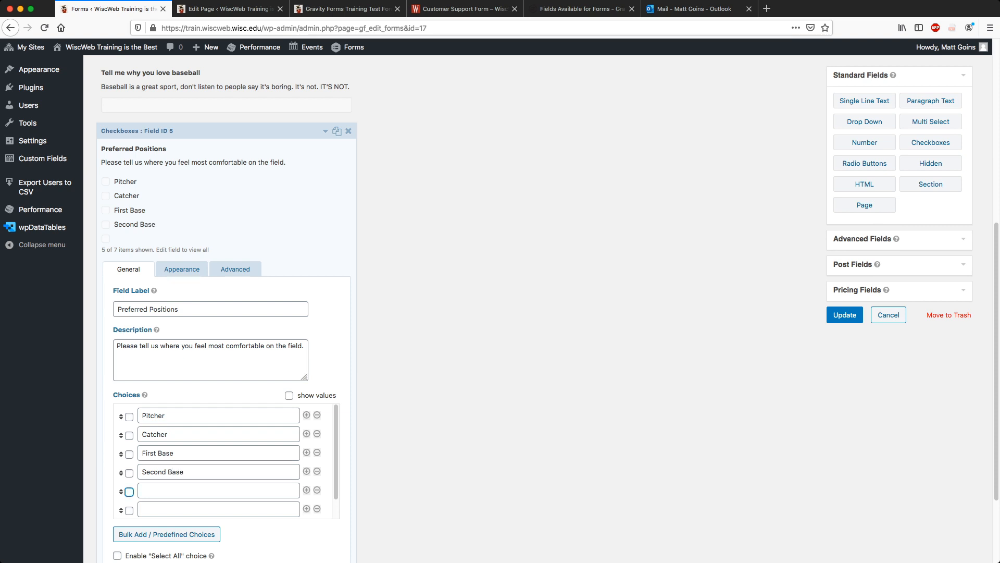
pyautogui.write('Shortstop')
pyautogui.press('Tab')
pyautogui.press('Tab')
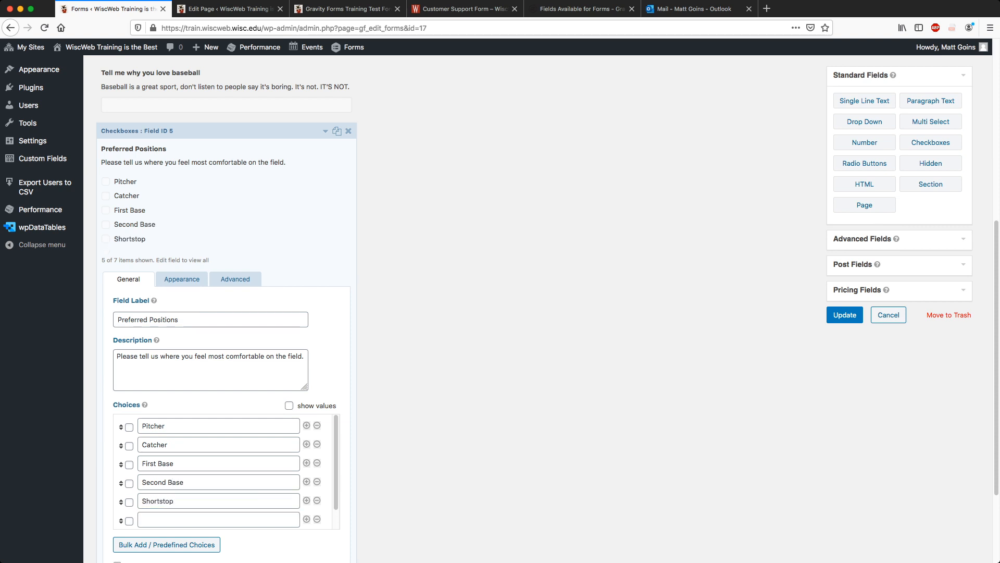
pyautogui.write('Third Base')
pyautogui.scroll(-3, 218, 381)
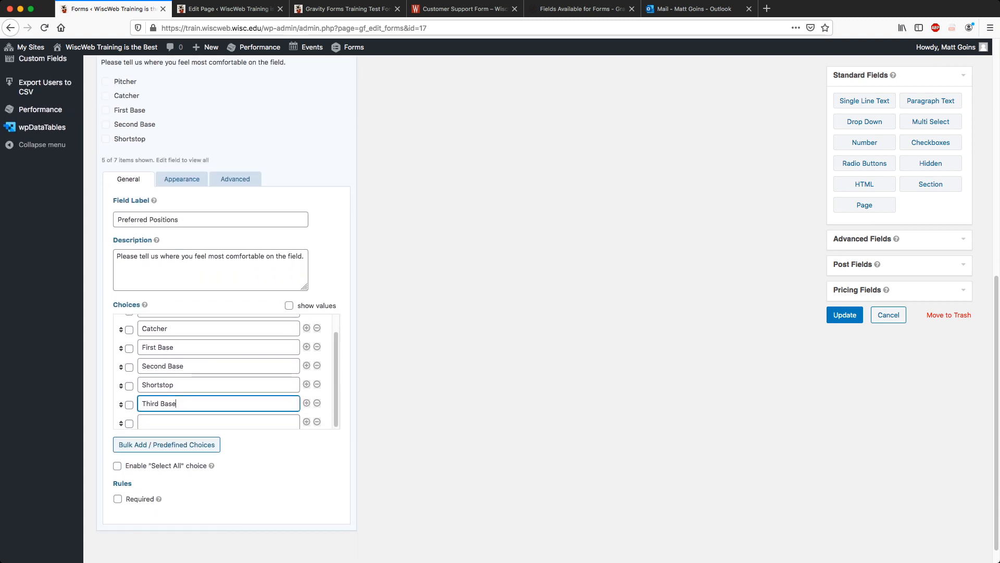
pyautogui.press('Tab')
pyautogui.press('Tab')
pyautogui.write('Outfield')
pyautogui.press('Tab')
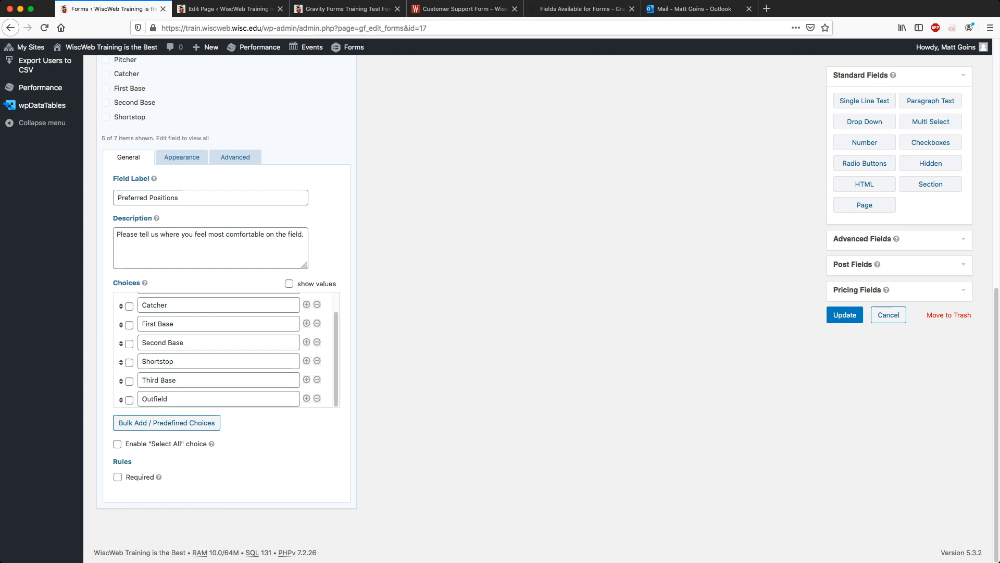
pyautogui.click(117, 444)
# Review the Preferred Positions Appearance and Advanced settings, then collapse the field.
pyautogui.scroll(1, 222, 363)
pyautogui.scroll(1, 223, 363)
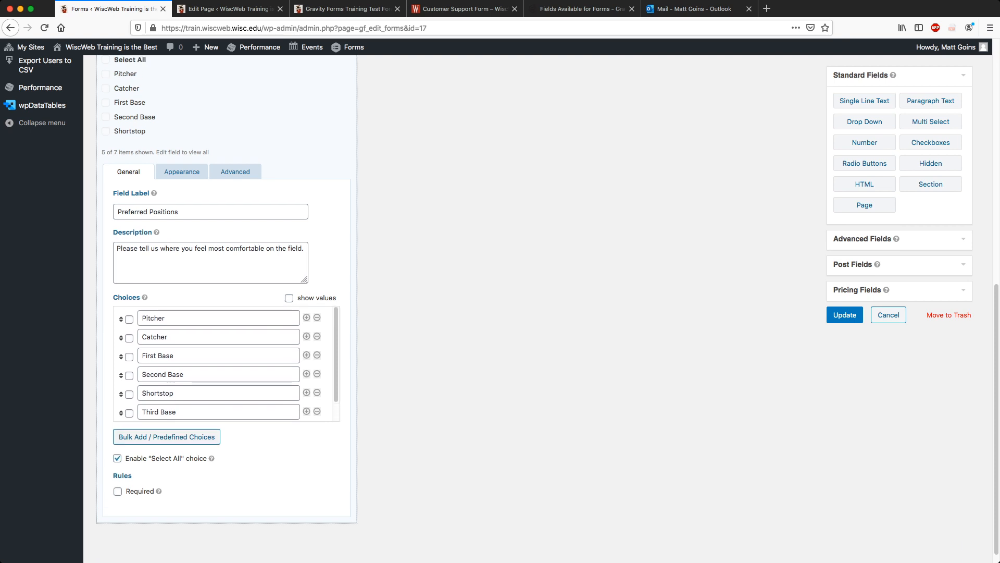
pyautogui.click(182, 172)
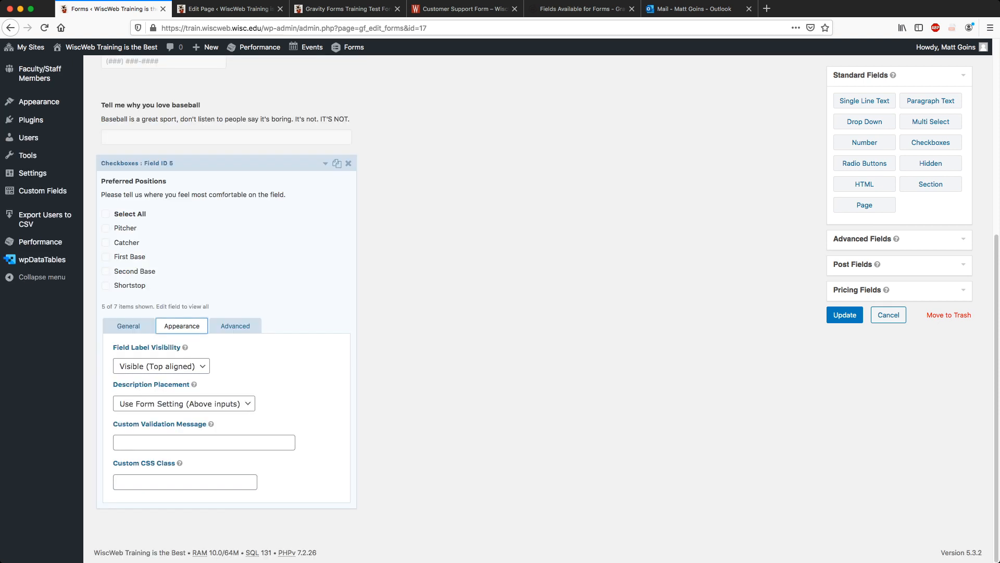
pyautogui.click(129, 326)
pyautogui.scroll(-2, 208, 334)
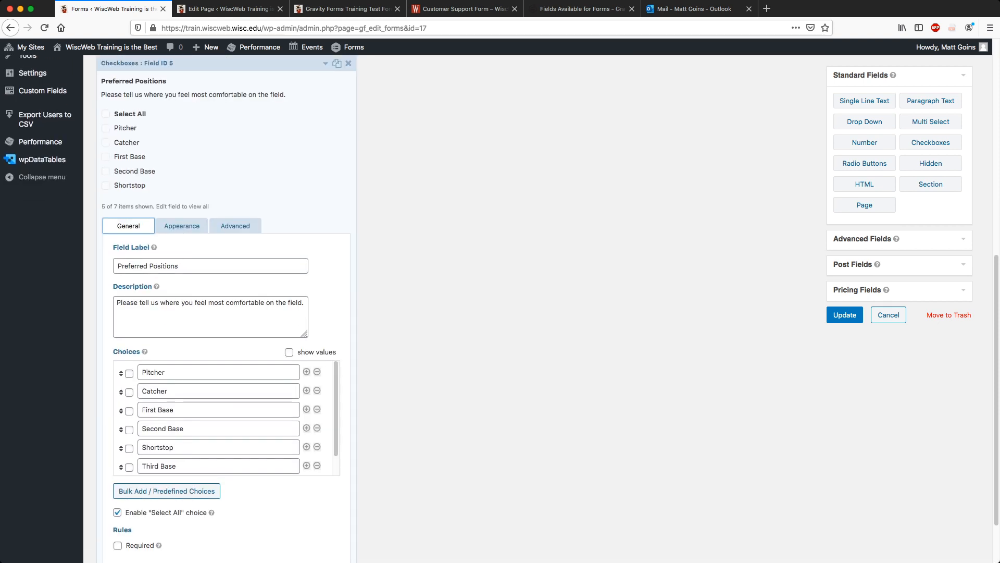
pyautogui.scroll(1, 208, 333)
pyautogui.scroll(-1, 224, 459)
pyautogui.scroll(1, 223, 459)
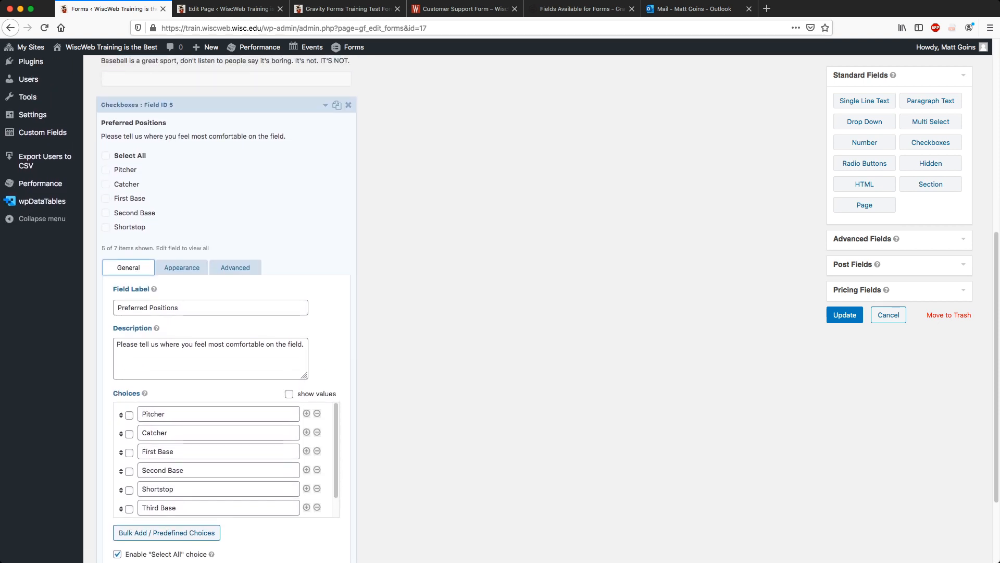
pyautogui.scroll(-2, 224, 339)
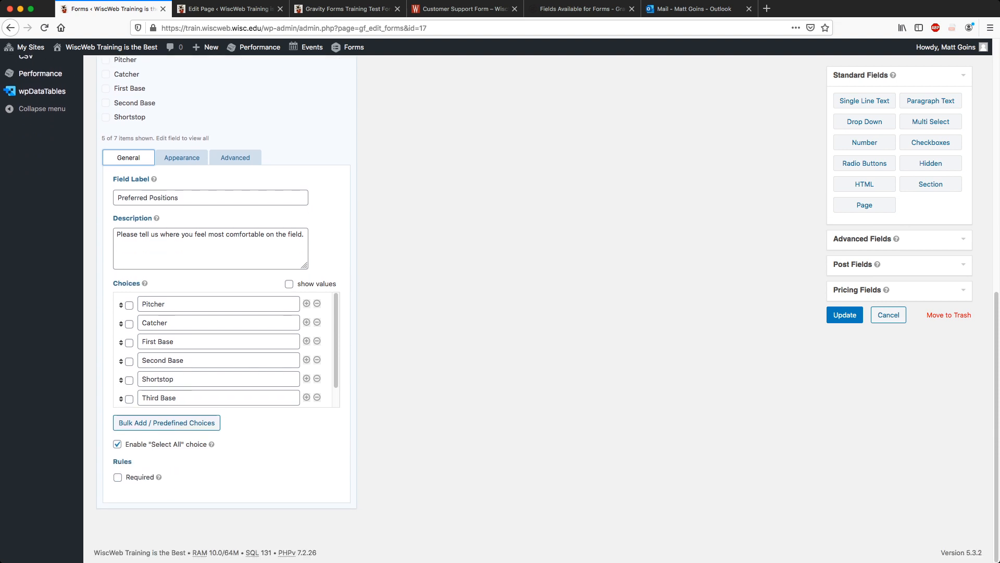
pyautogui.scroll(2, 224, 339)
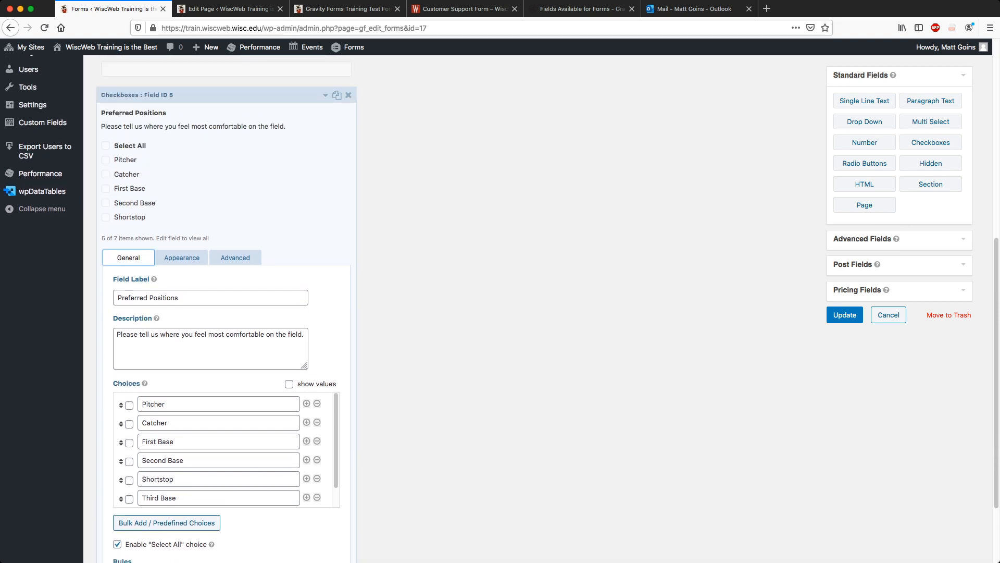
pyautogui.click(182, 258)
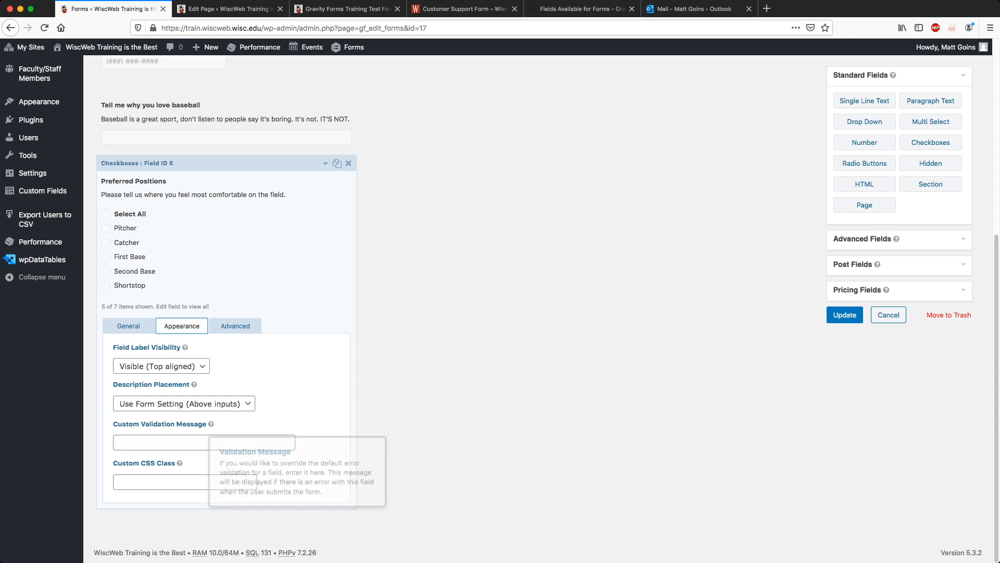
pyautogui.click(235, 326)
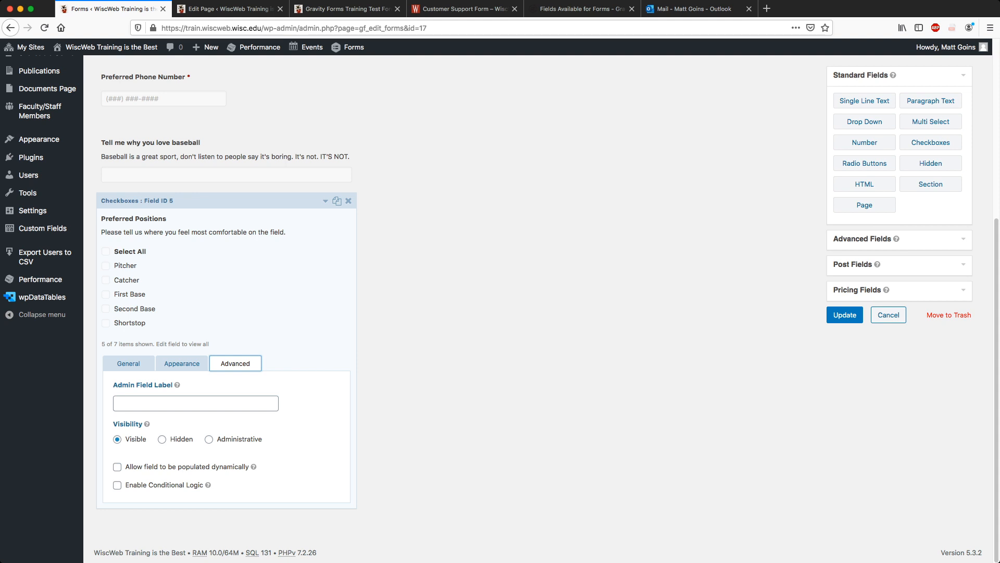
pyautogui.click(129, 363)
pyautogui.scroll(-4, 306, 360)
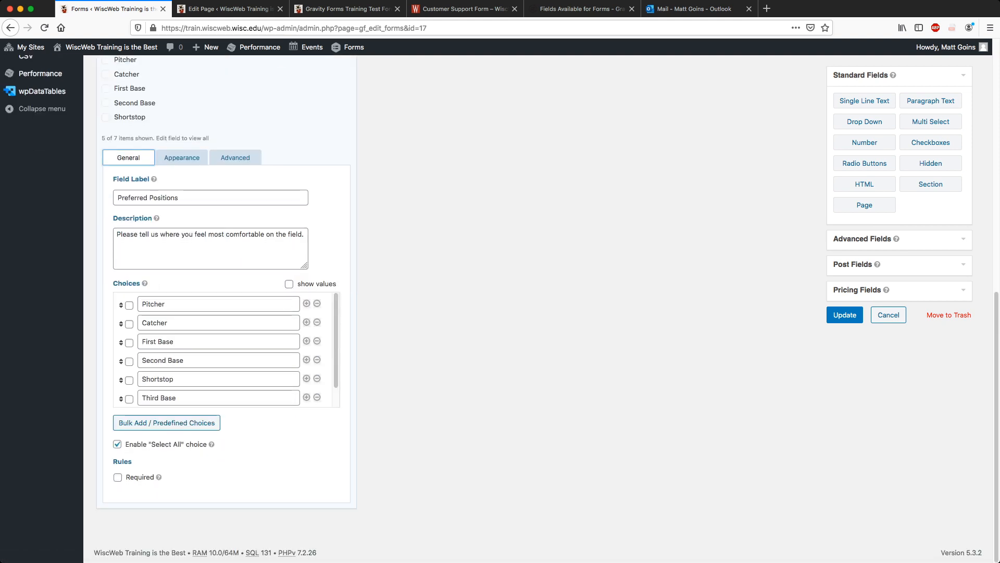
pyautogui.scroll(2, 306, 359)
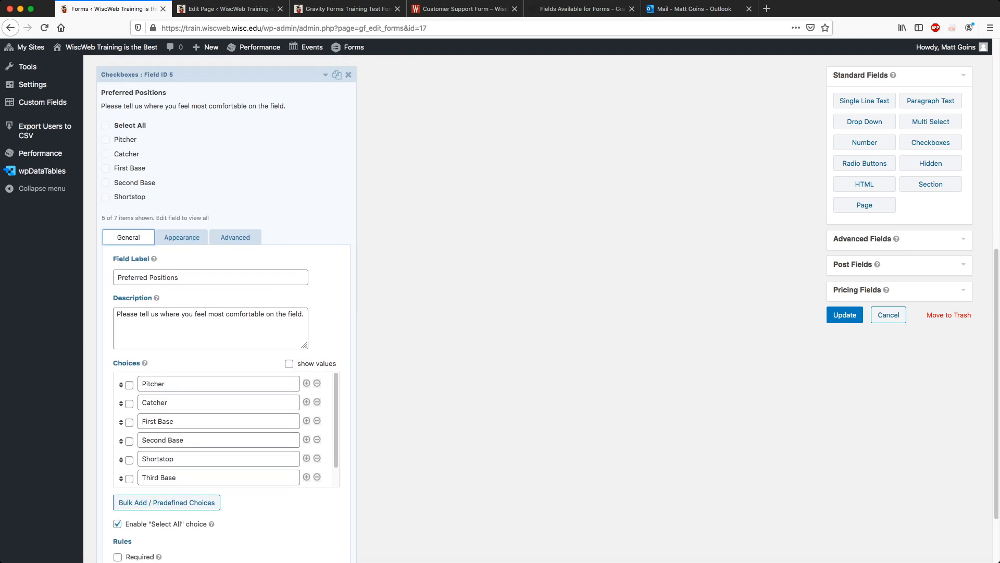
pyautogui.click(325, 74)
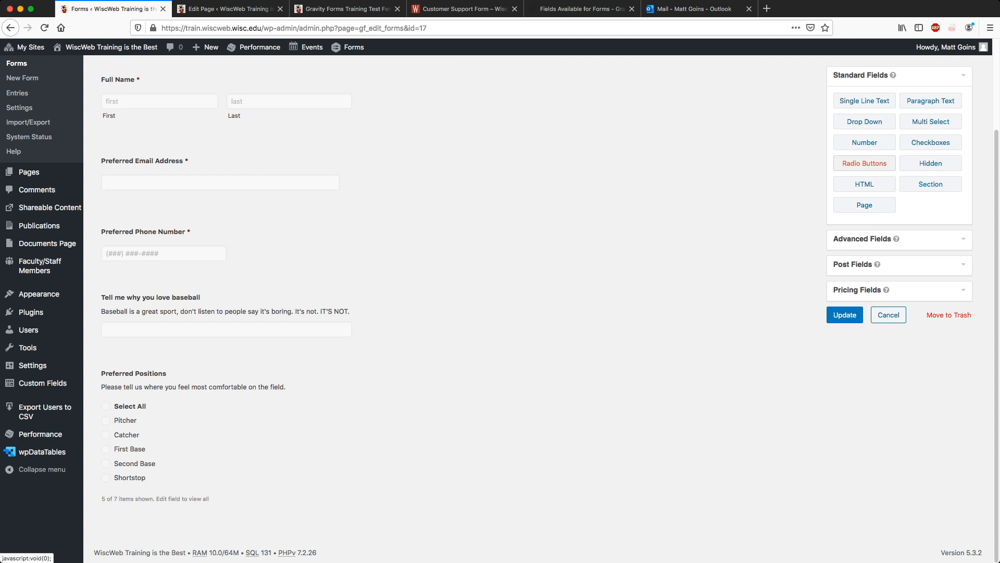
# Add a Date field using the mm/dd/yyyy date format.
pyautogui.click(862, 239)
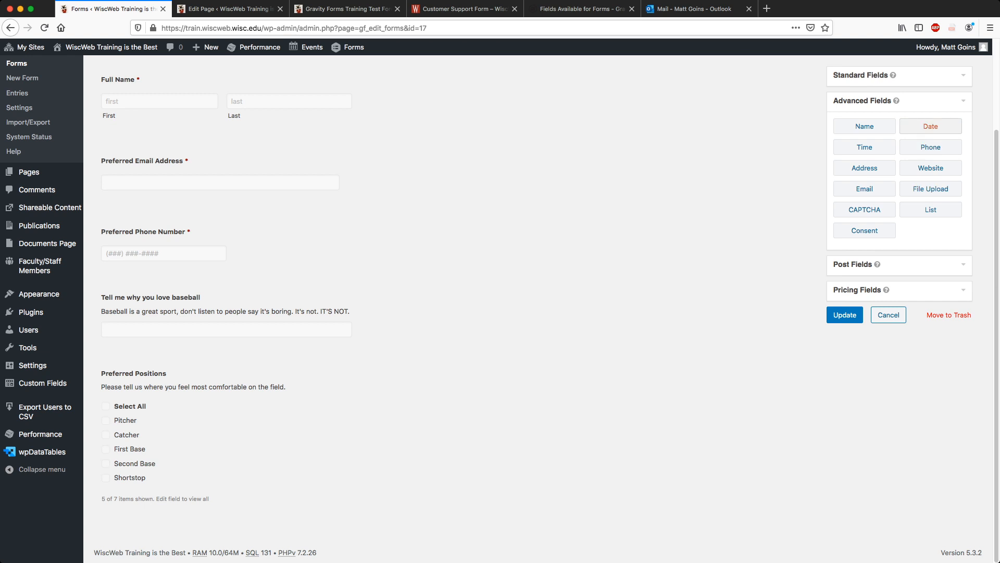
pyautogui.scroll(4, 542, 302)
pyautogui.click(931, 220)
pyautogui.scroll(-4, 542, 303)
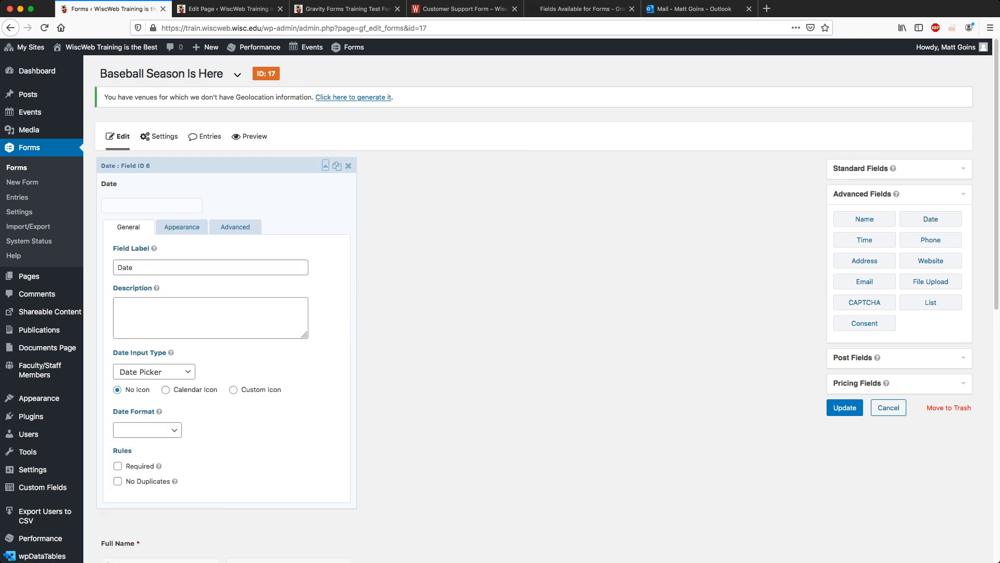
pyautogui.click(148, 429)
pyautogui.click(143, 444)
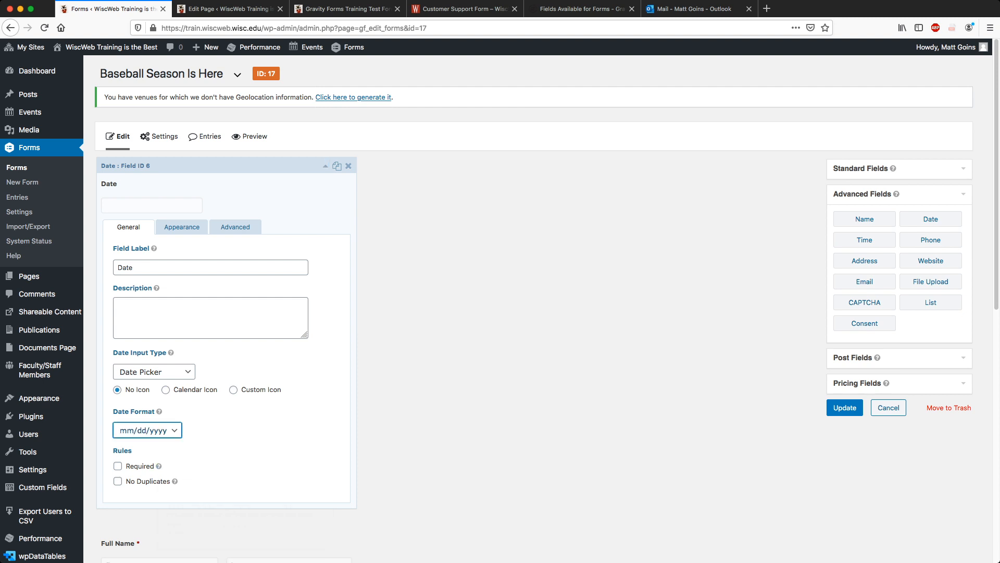
# Set the Date field's default value to today's date, {date_mdy}.
pyautogui.click(182, 226)
pyautogui.click(302, 266)
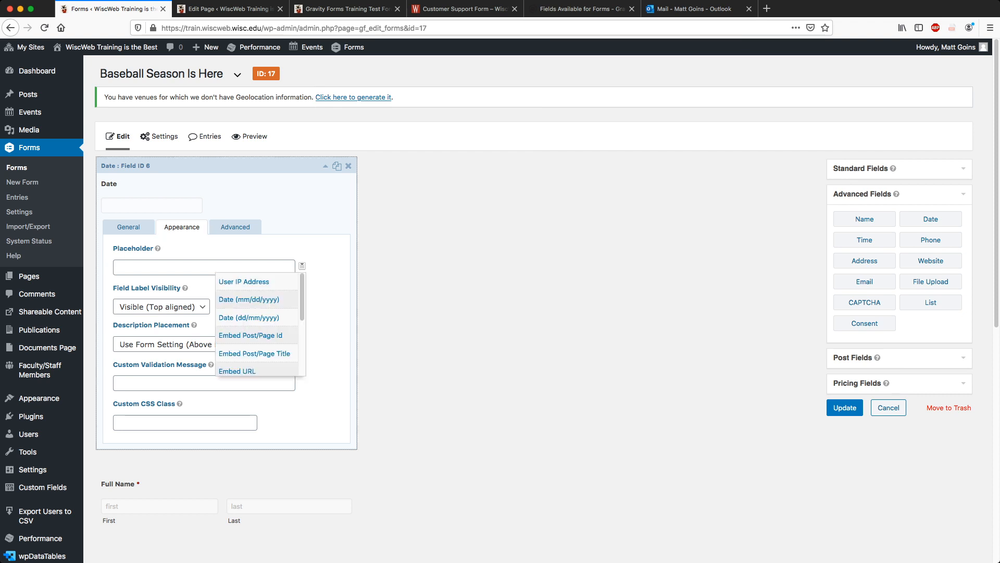
pyautogui.click(235, 226)
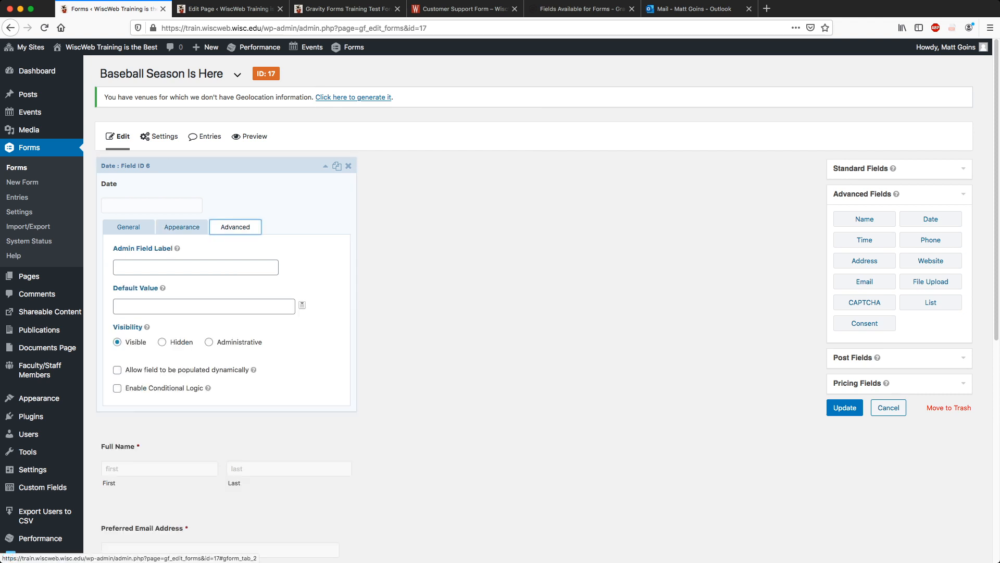
pyautogui.click(302, 305)
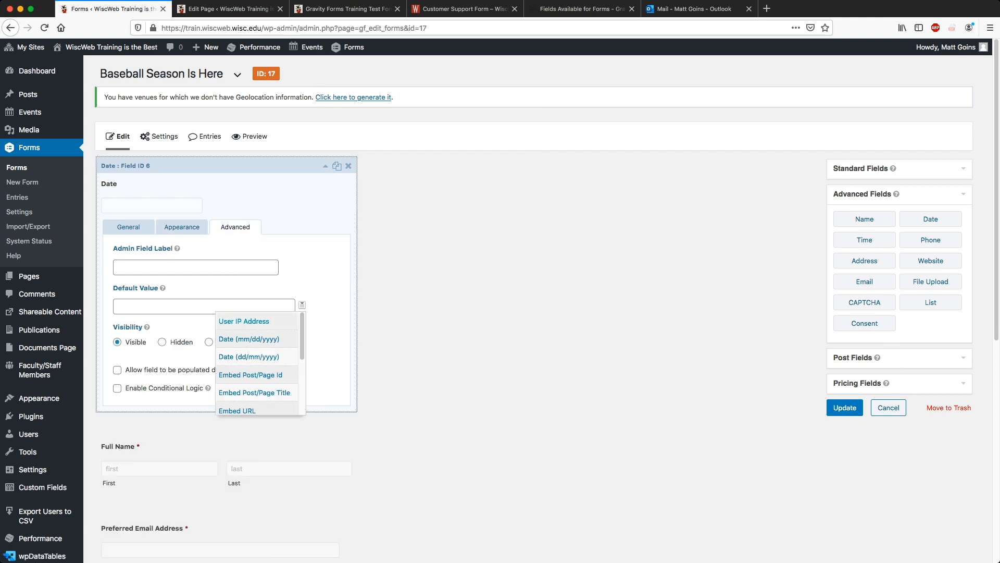
pyautogui.click(249, 339)
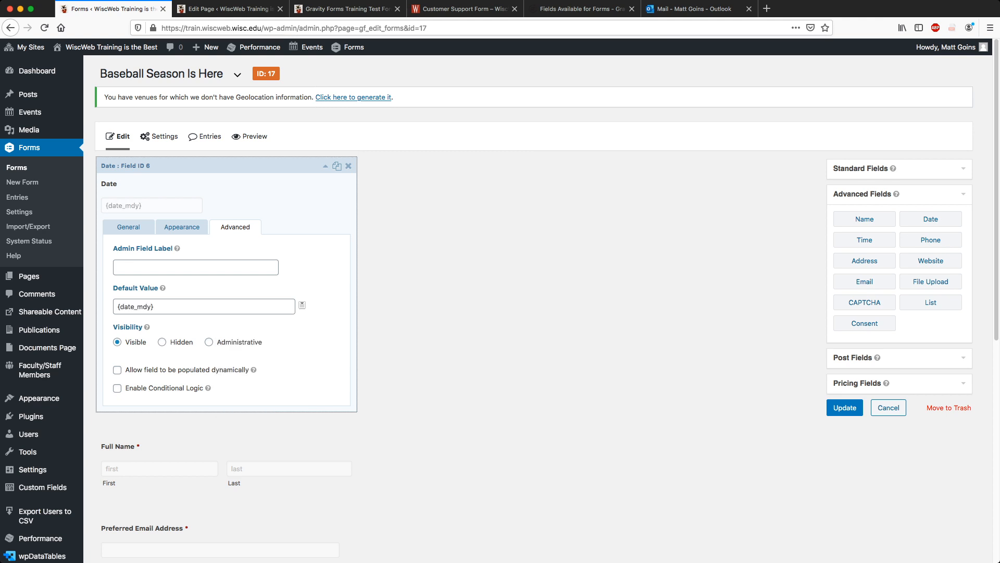
pyautogui.click(311, 333)
# Relabel the Date field 'Date Submitted'.
pyautogui.click(128, 227)
pyautogui.click(158, 268)
pyautogui.write('Submitted')
pyautogui.press('Tab')
pyautogui.press('Tab')
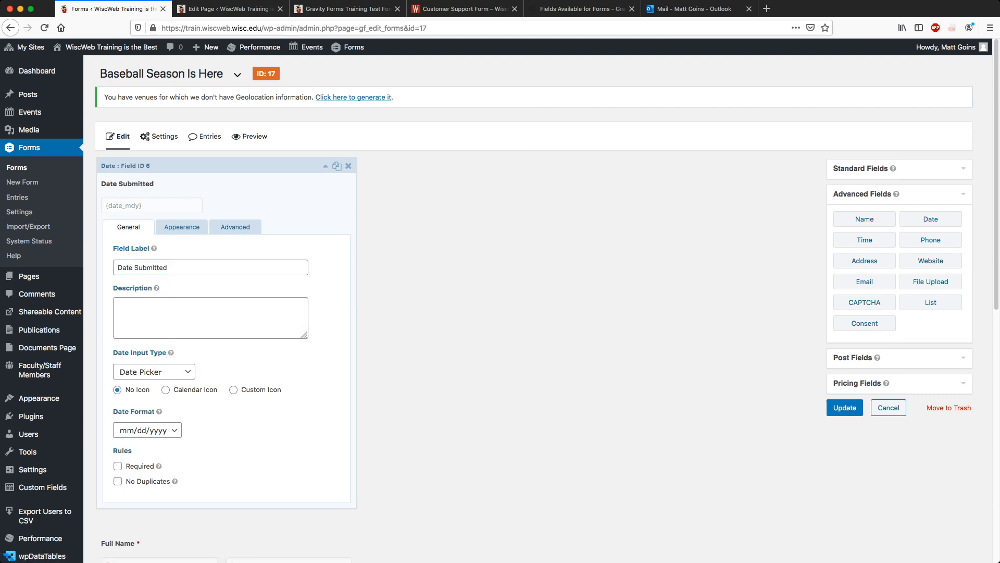
# Collapse the Date field and save the form with Update.
pyautogui.click(326, 166)
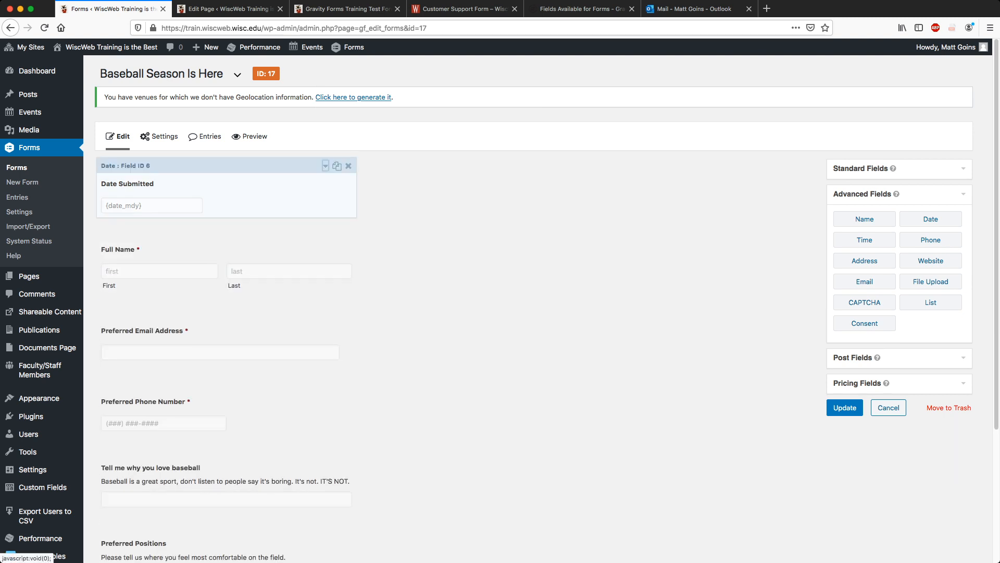
pyautogui.scroll(-1, 326, 230)
pyautogui.scroll(-5, 326, 230)
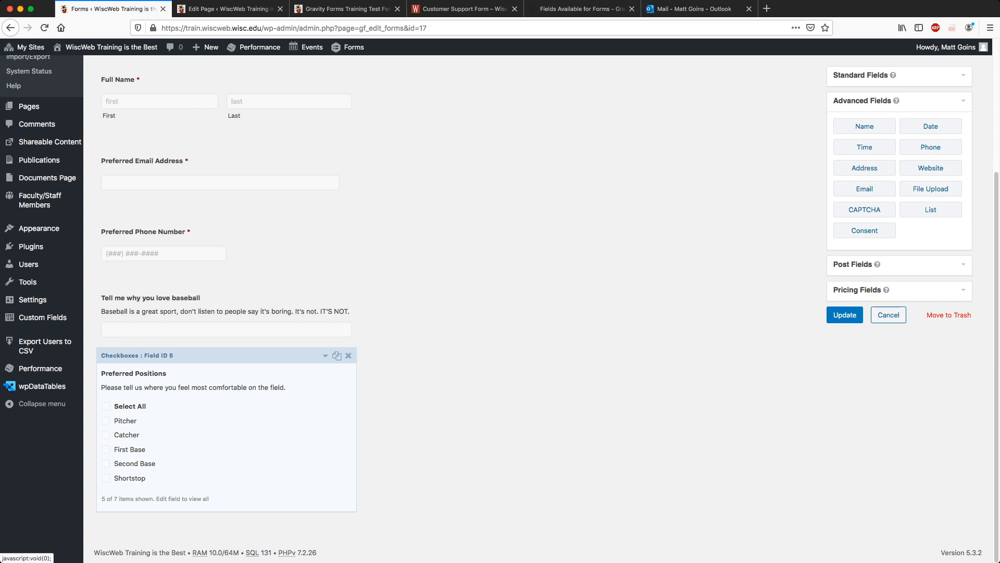
pyautogui.click(845, 314)
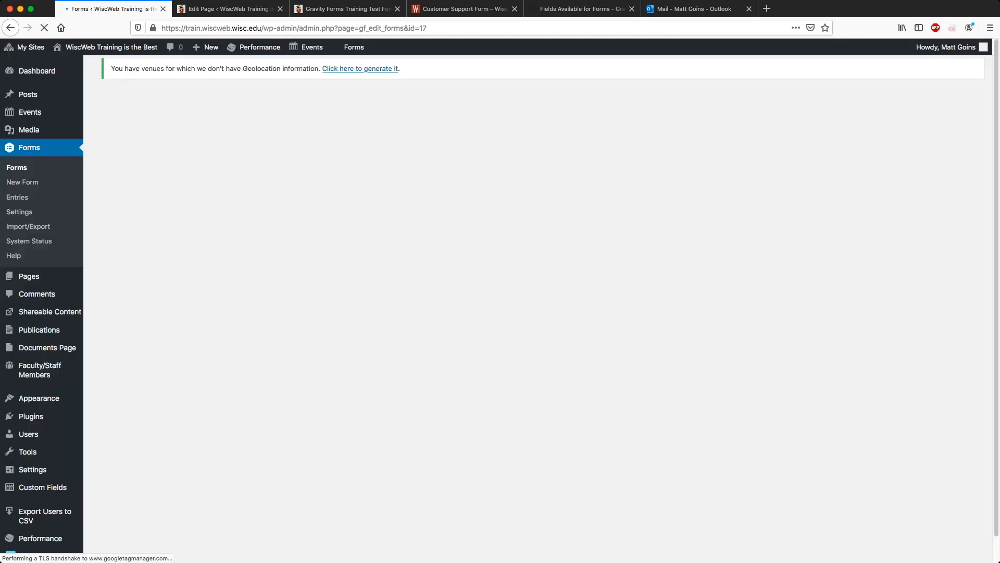
# Close the old test page tab and open the live test form page in a new tab.
pyautogui.click(365, 9)
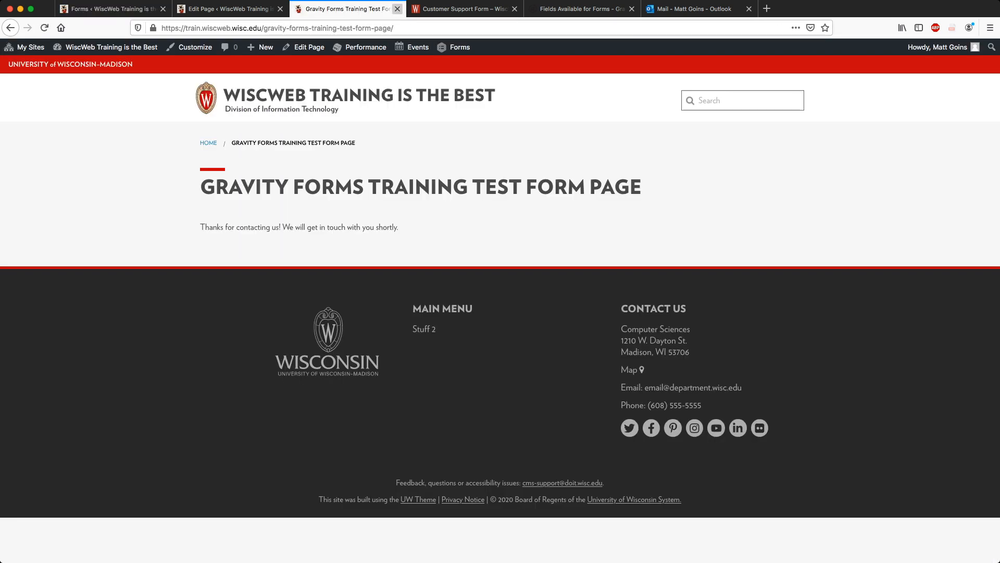
pyautogui.click(398, 9)
pyautogui.click(226, 9)
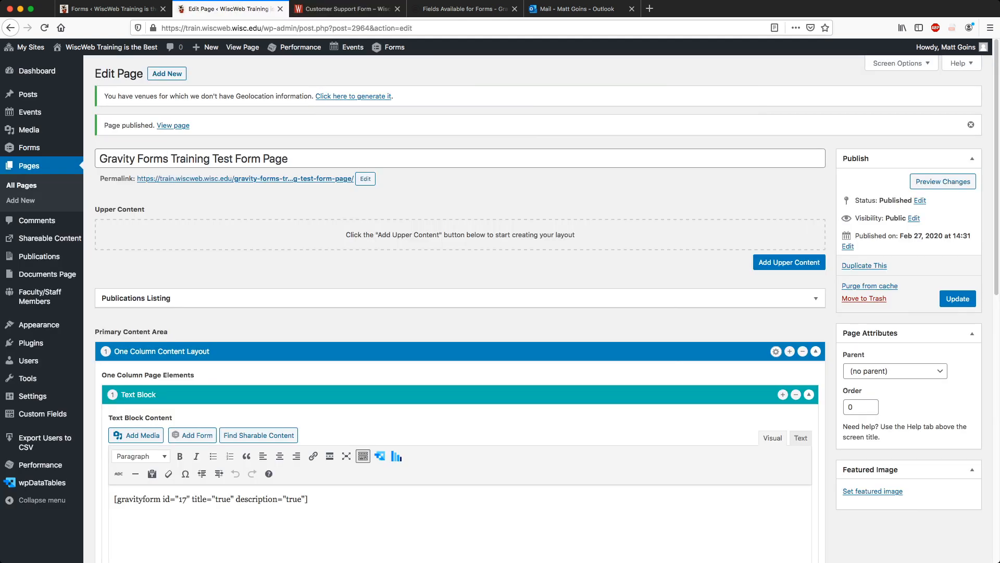
pyautogui.keyDown('super'); pyautogui.click(224, 178); pyautogui.keyUp('super')
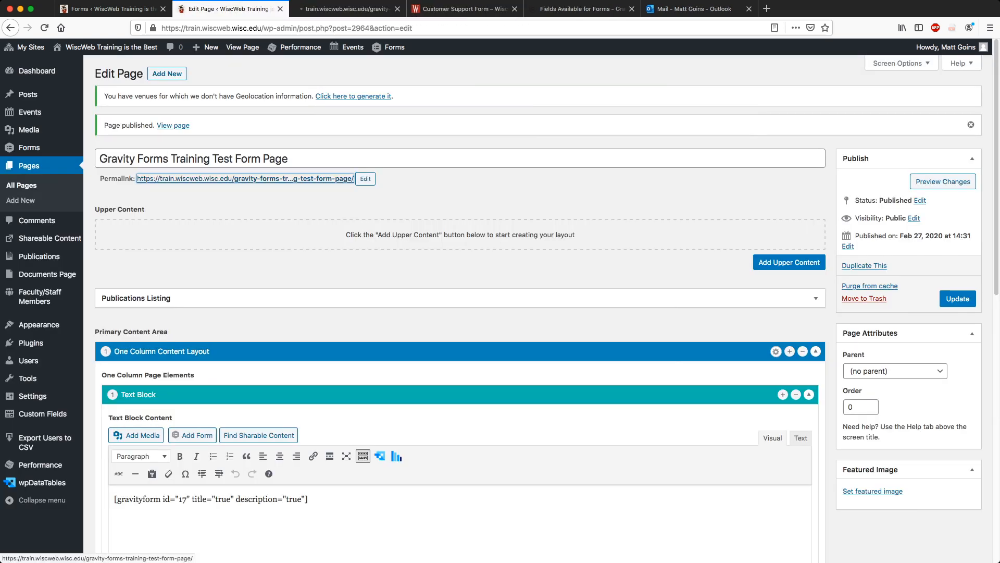
pyautogui.click(453, 9)
pyautogui.click(348, 9)
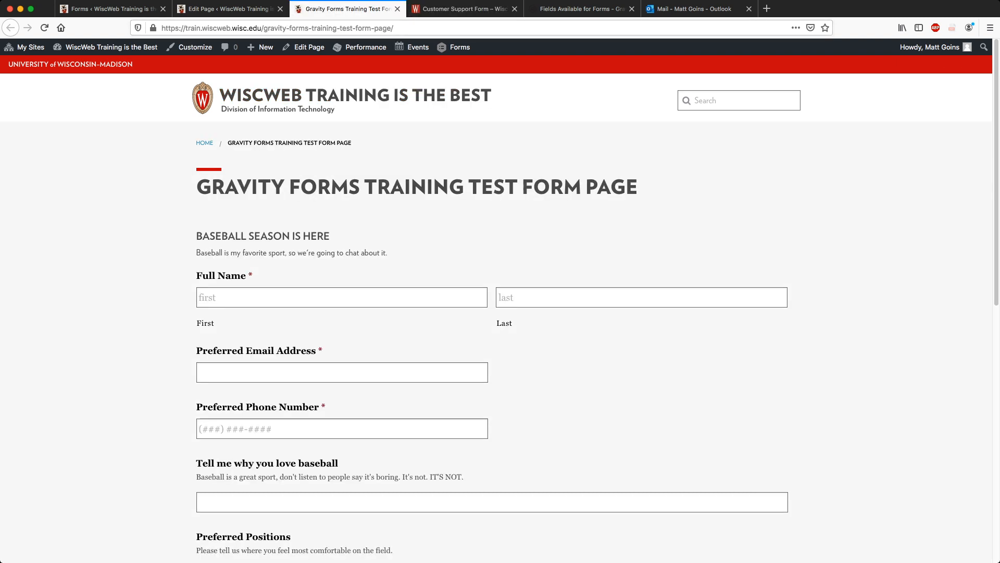
# Enter the tester's first and last name, e-mail address and phone number on the live form.
pyautogui.click(313, 298)
pyautogui.press('Tab')
pyautogui.press('Tab')
pyautogui.press('Tab')
pyautogui.write('555) 555-5555')
pyautogui.press('Tab')
# Answer 'Because, baseball.', tick Catcher, First Base and Shortstop, and submit the entry.
pyautogui.write('Beacu')
pyautogui.press('BackSpace')
pyautogui.press('BackSpace')
pyautogui.press('BackSpace')
pyautogui.write('cause, baseball.')
pyautogui.scroll(-10, 500, 307)
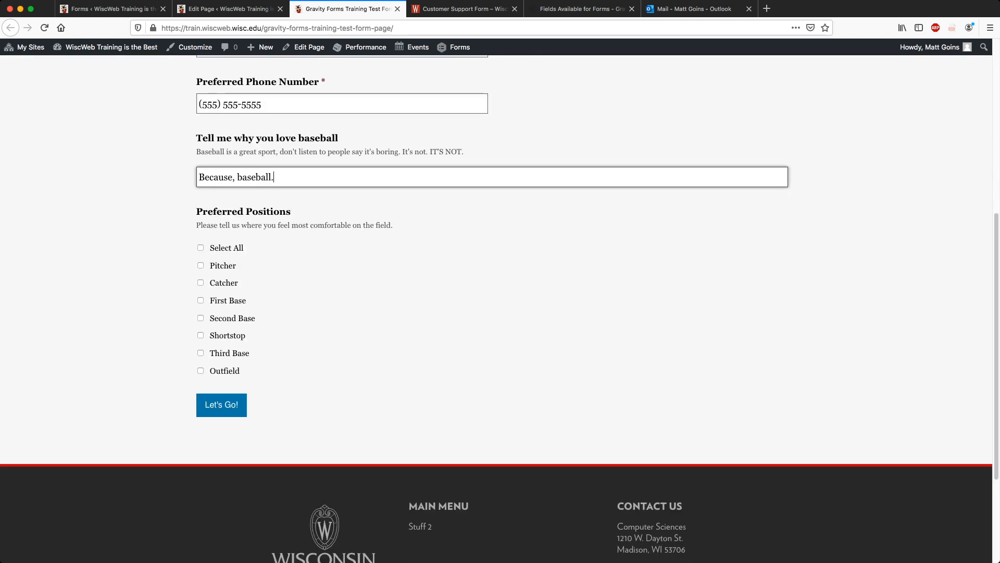
pyautogui.click(201, 282)
pyautogui.click(201, 300)
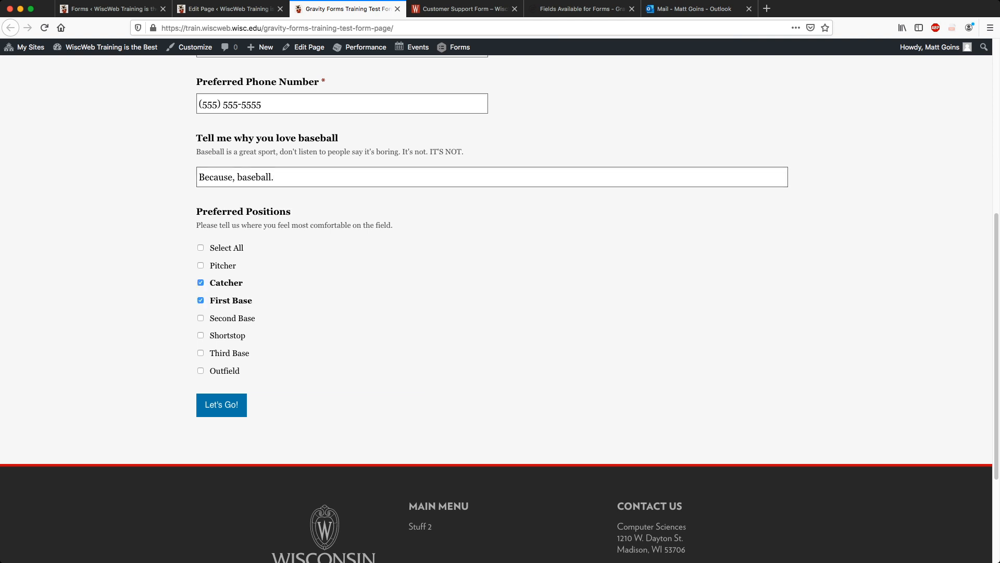
pyautogui.click(200, 335)
pyautogui.scroll(5, 496, 307)
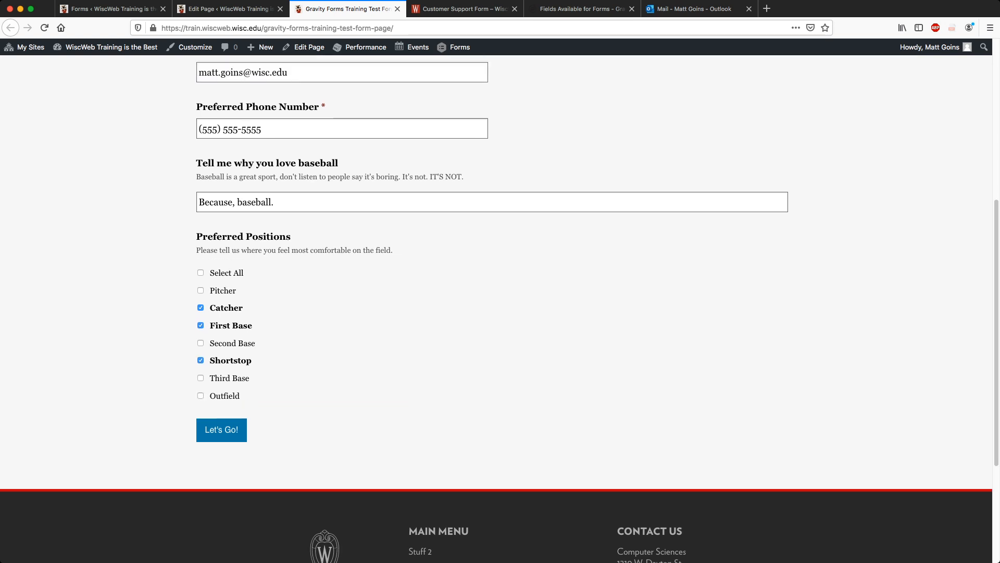
pyautogui.scroll(-4, 496, 307)
pyautogui.scroll(-2, 496, 307)
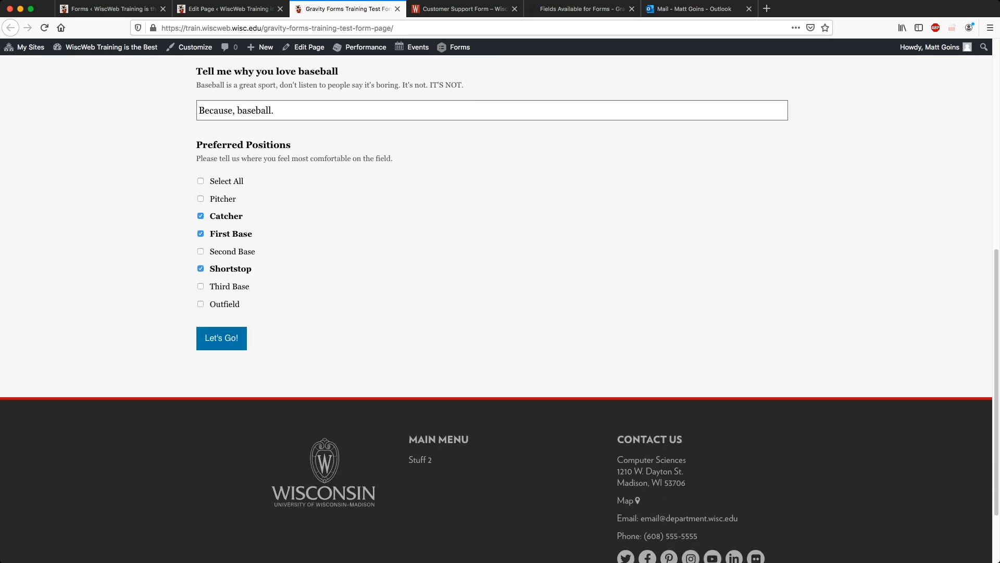
pyautogui.click(221, 337)
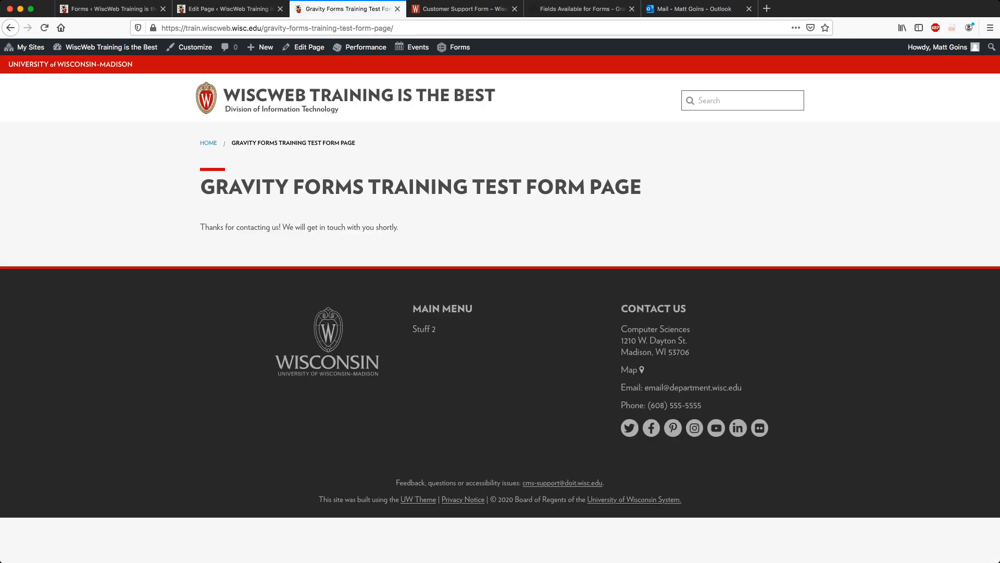
pyautogui.doubleClick(212, 227)
pyautogui.tripleClick(212, 227)
pyautogui.click(212, 227)
# Open the 2:40 PM submission email in Outlook, delete it, and close the test page tab.
pyautogui.click(693, 9)
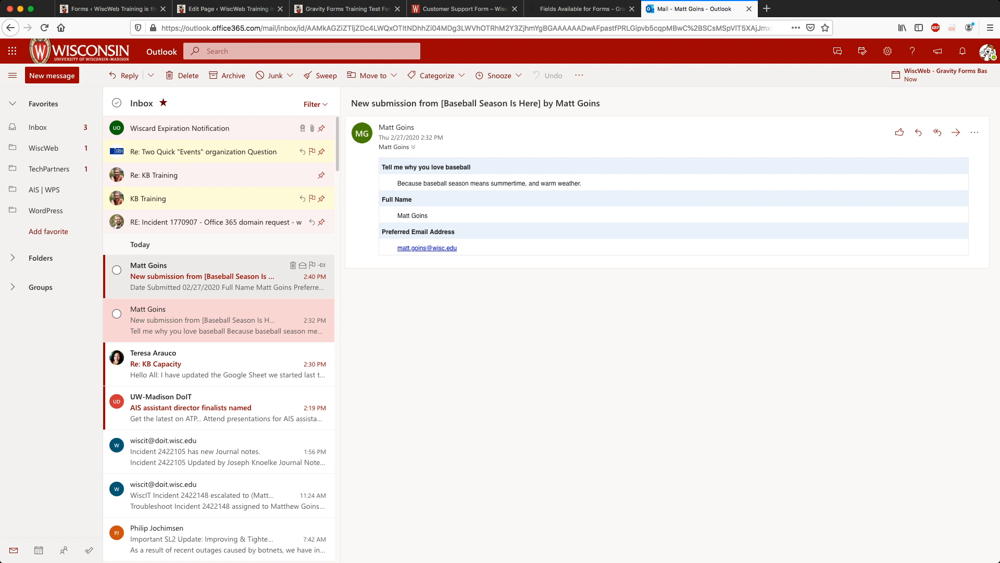
pyautogui.click(219, 276)
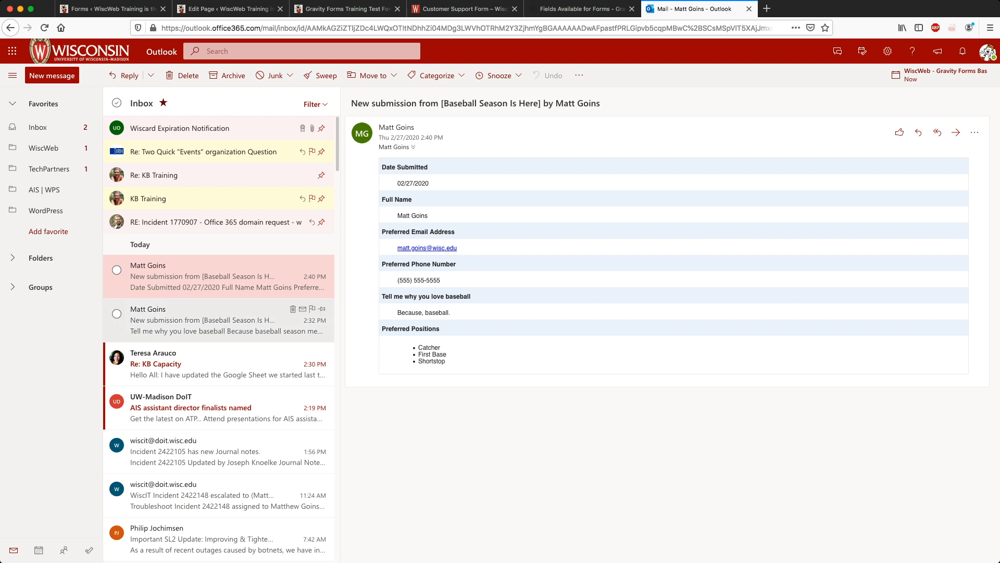
pyautogui.click(292, 266)
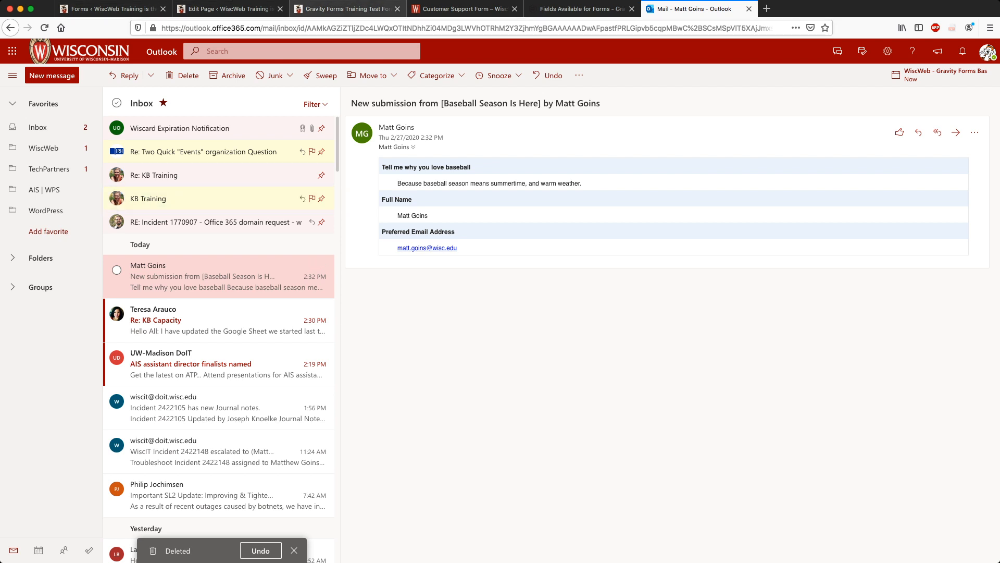
pyautogui.click(348, 9)
pyautogui.click(398, 9)
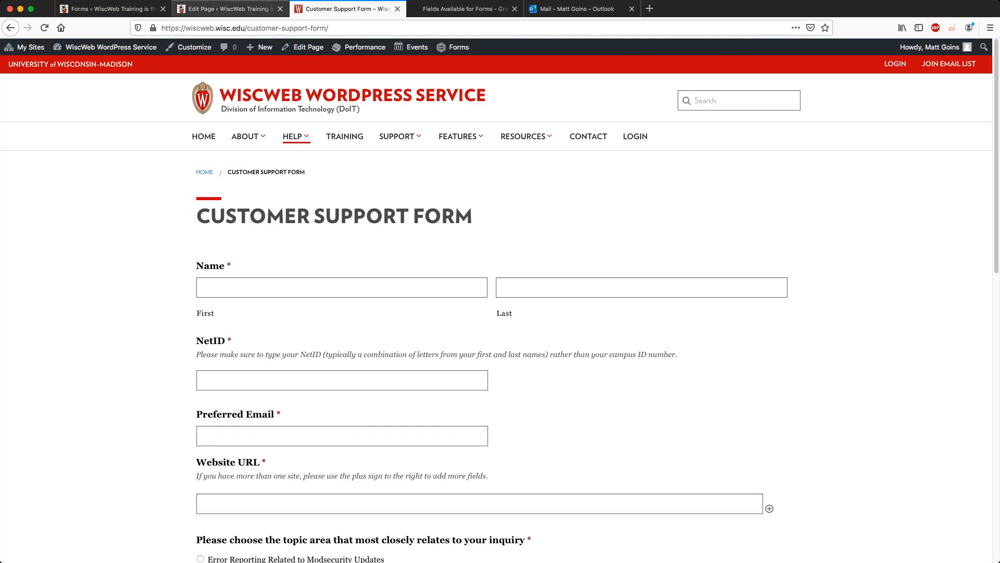
# Close the test page and go back to the Baseball Season Is Here editor, scrolling through its fields.
pyautogui.click(230, 9)
pyautogui.click(113, 9)
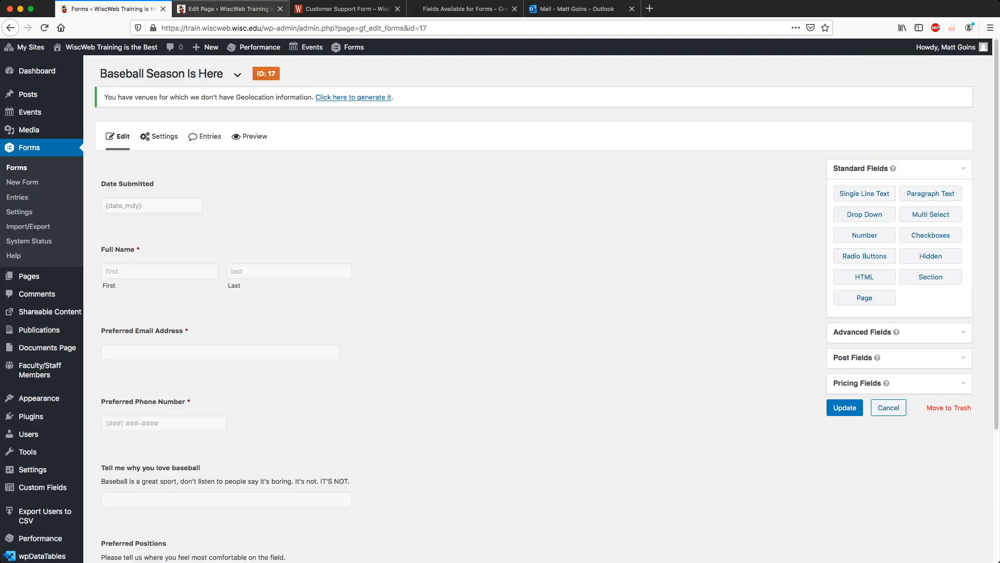
pyautogui.scroll(-4, 458, 313)
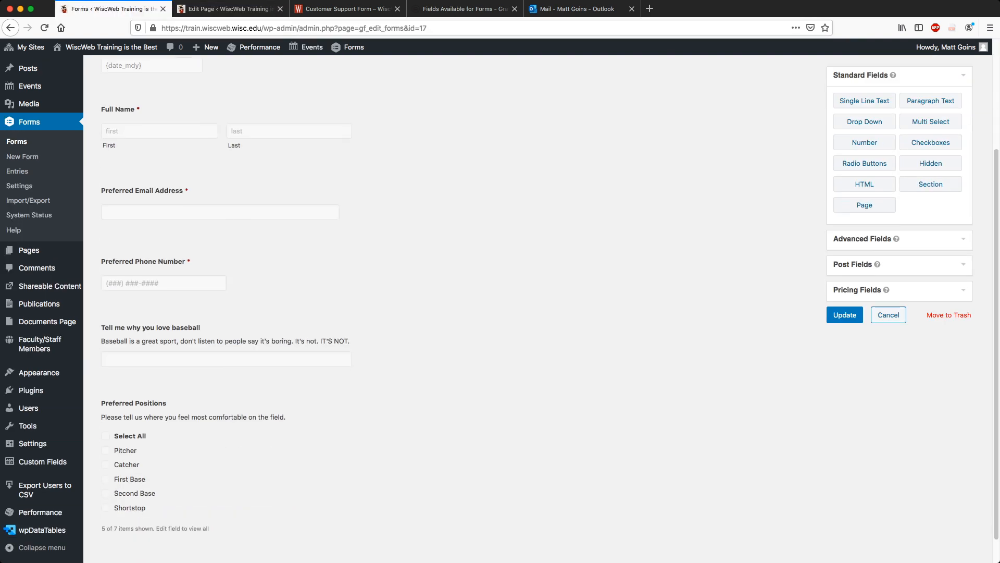
pyautogui.scroll(4, 458, 313)
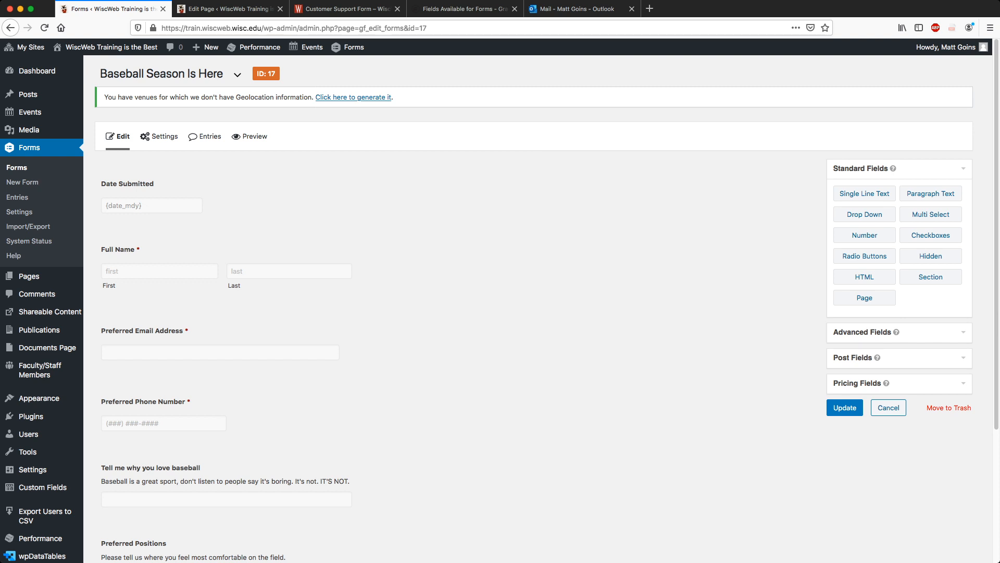
pyautogui.moveTo(159, 136)
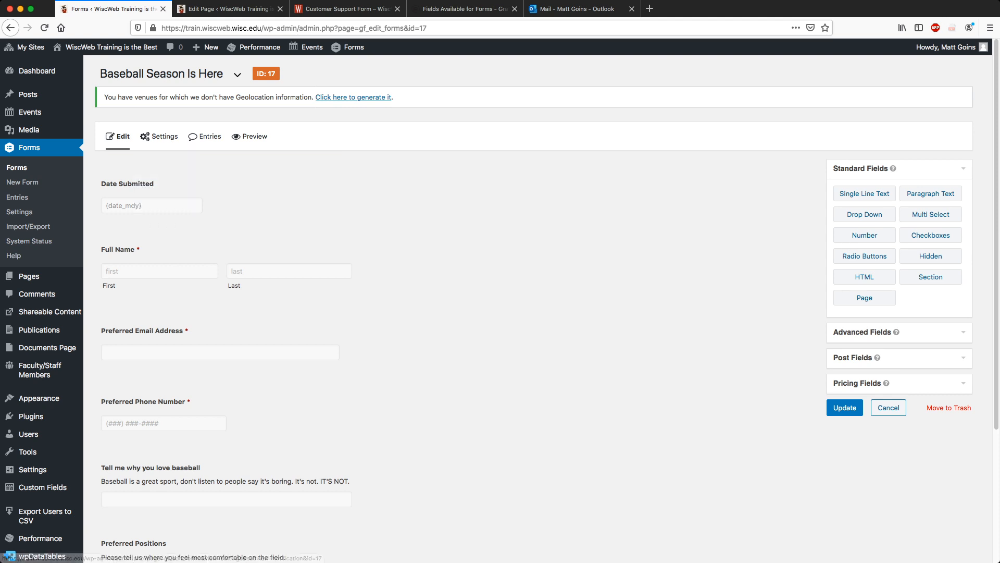
pyautogui.scroll(-3, 229, 416)
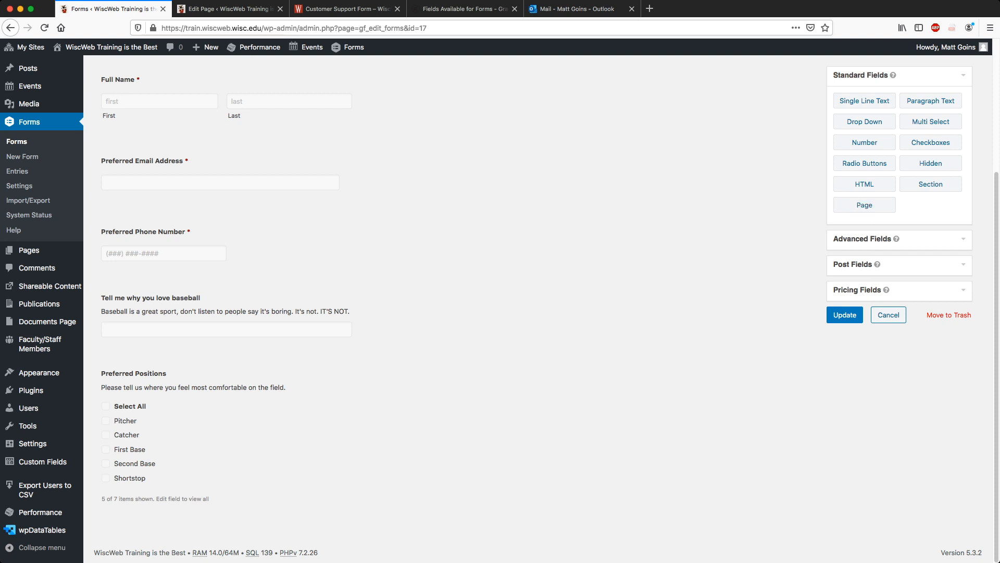
# Add a radio field labelled 'Do you have a first baseman's glove?'.
pyautogui.click(864, 163)
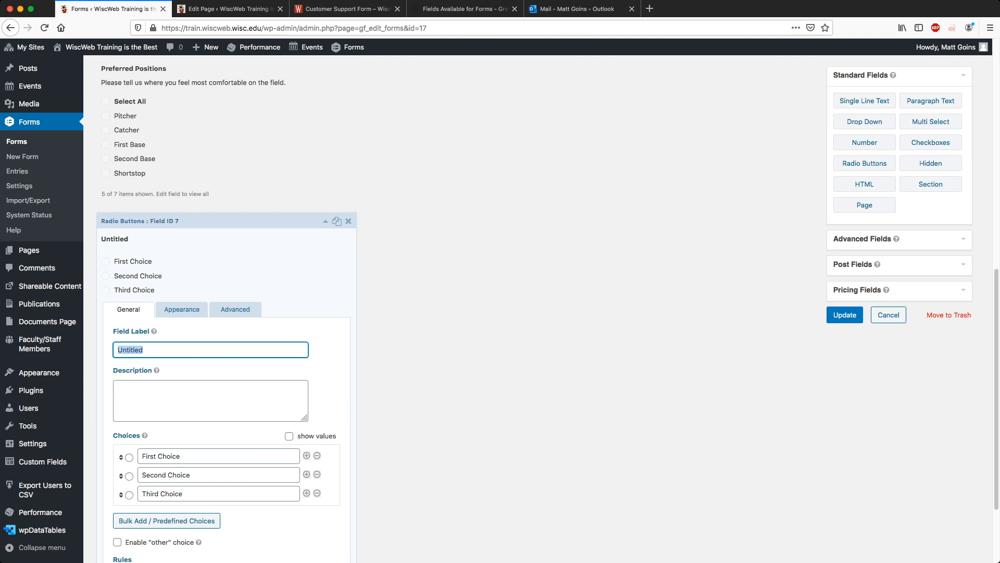
pyautogui.write('Do you have ')
pyautogui.write('a glove')
pyautogui.press('BackSpace')
pyautogui.press('BackSpace')
pyautogui.press('BackSpace')
pyautogui.press('BackSpace')
pyautogui.press('BackSpace')
pyautogui.write('first base')
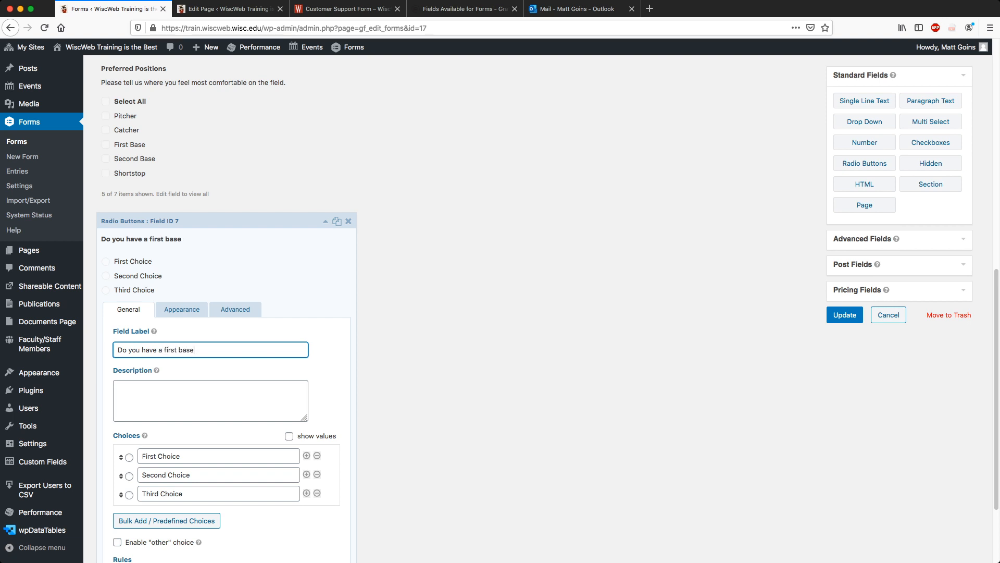
pyautogui.write("man's glove?")
# Drop the third choice and make the remaining two choices Yes and No.
pyautogui.click(316, 493)
pyautogui.tripleClick(194, 442)
pyautogui.write('Yes')
pyautogui.press('Tab')
pyautogui.press('Tab')
pyautogui.write('No')
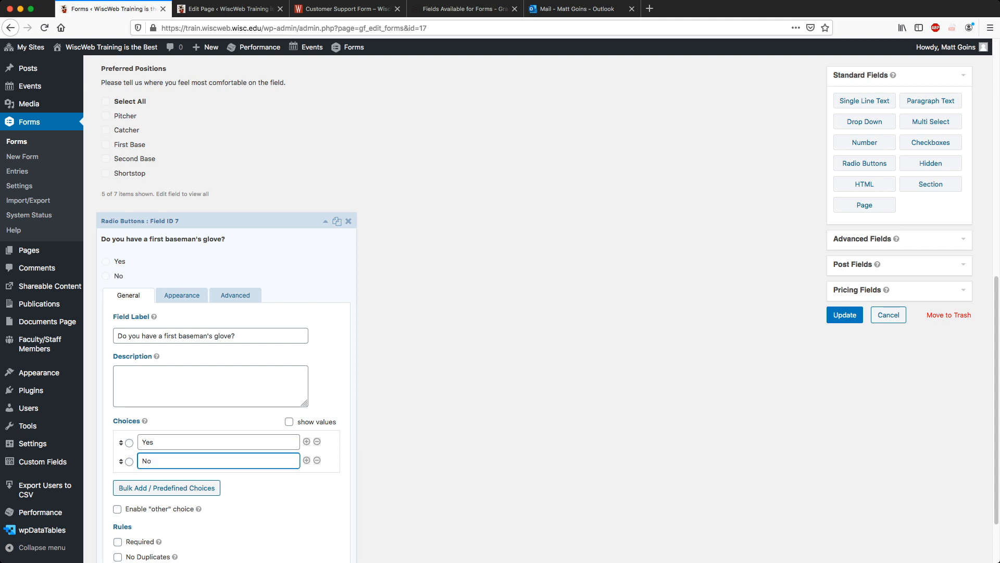
pyautogui.click(448, 406)
pyautogui.scroll(-2, 447, 406)
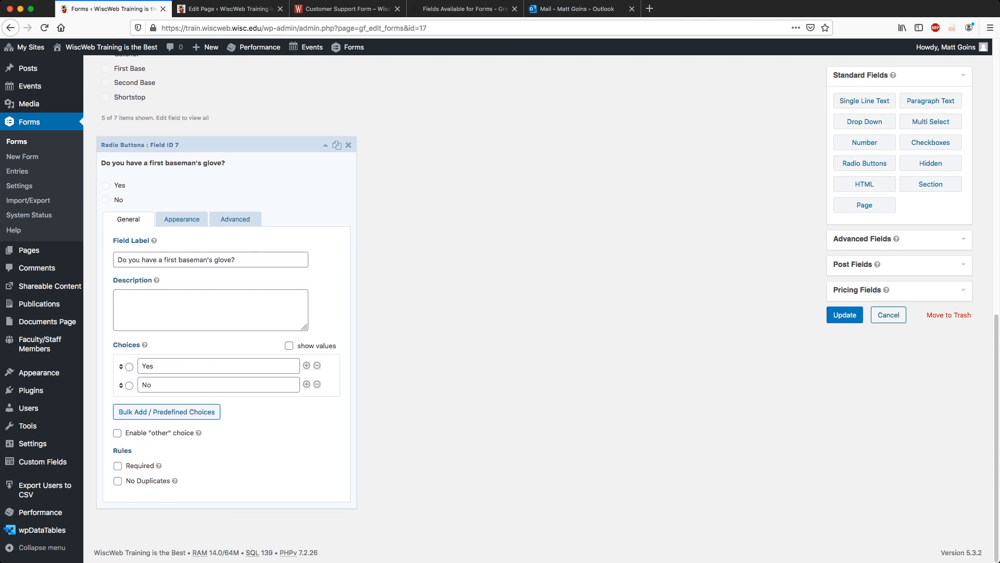
# Enable conditional logic on the glove question in its Advanced settings.
pyautogui.click(182, 220)
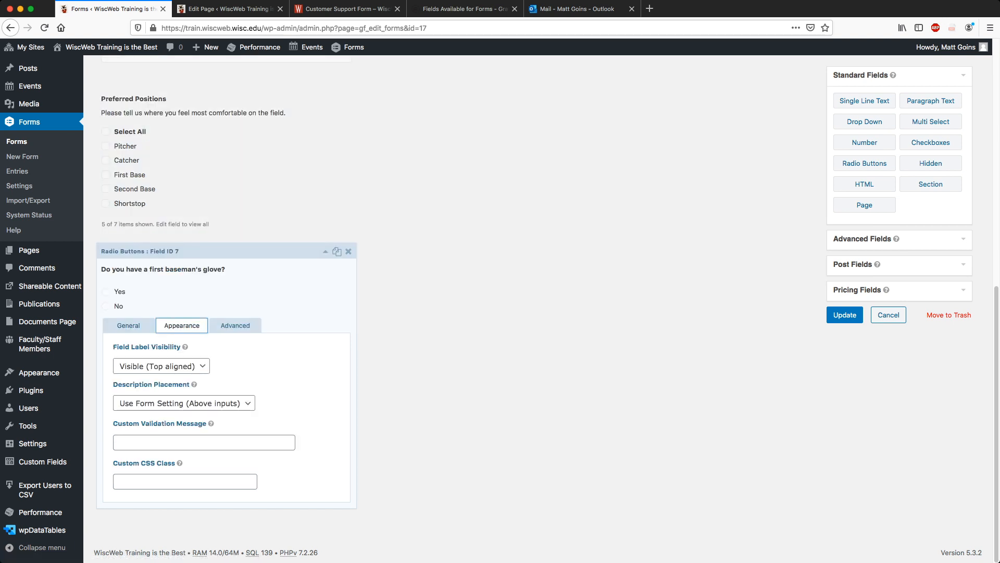
pyautogui.click(235, 325)
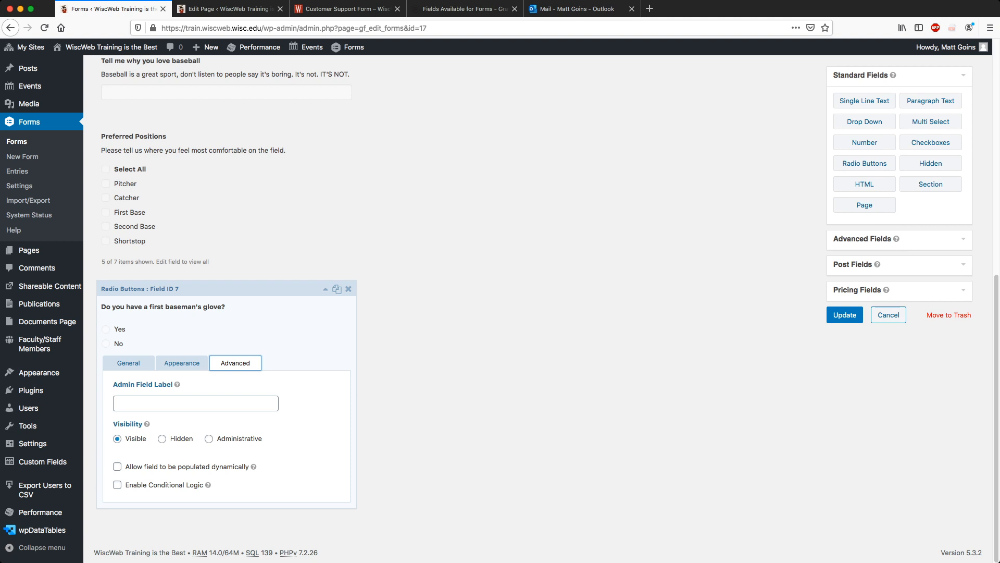
pyautogui.click(118, 484)
pyautogui.scroll(-2, 500, 313)
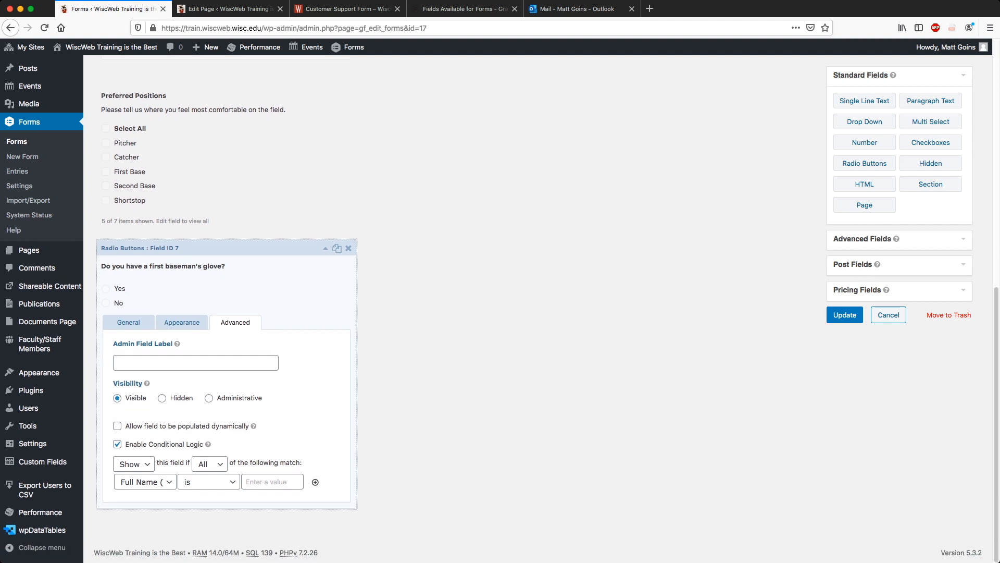
pyautogui.press('Tab')
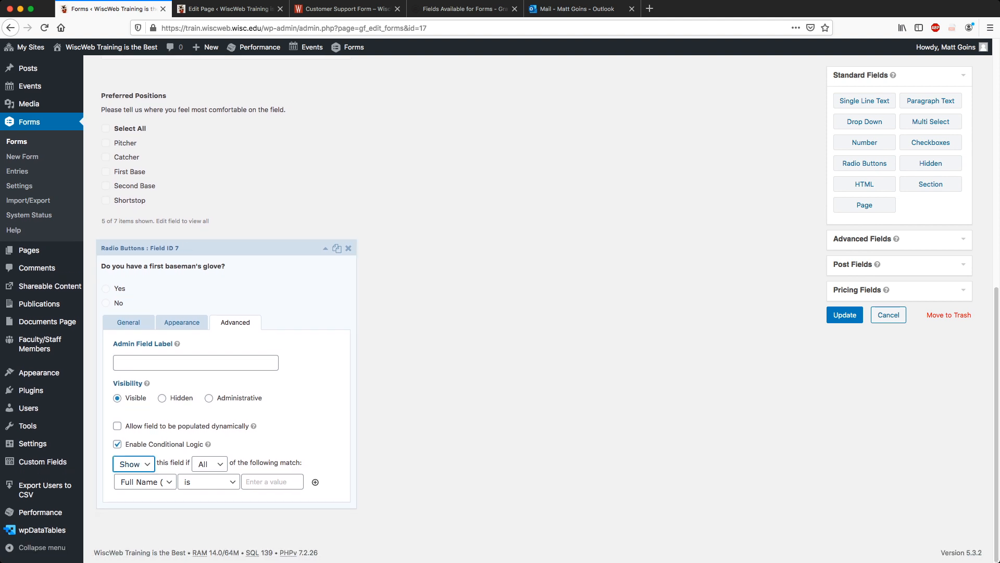
pyautogui.press('Tab')
pyautogui.press('Tab')
# Set the rule to show it when Preferred Positions is First Base, then collapse the field.
pyautogui.click(145, 481)
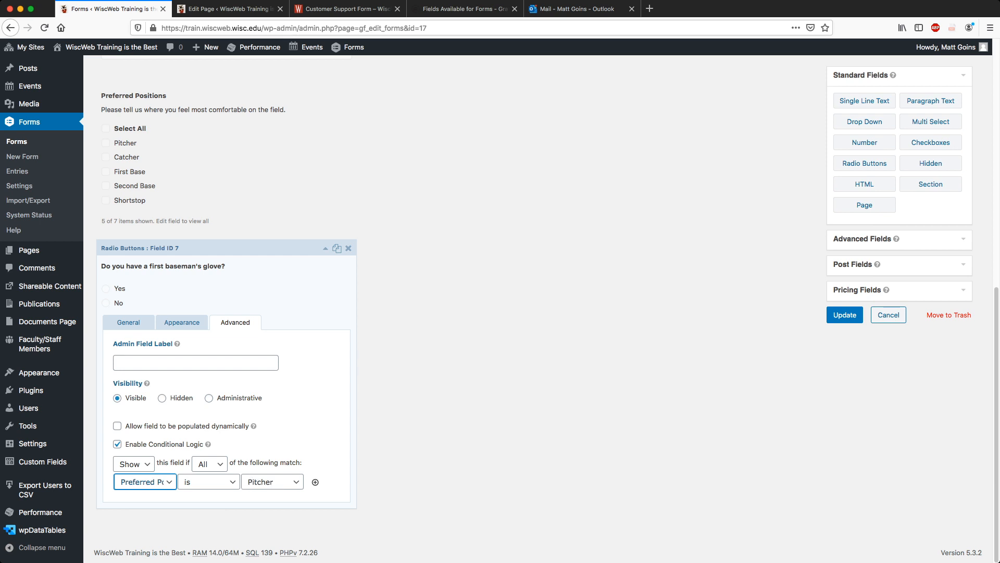
pyautogui.click(273, 482)
pyautogui.click(269, 504)
pyautogui.click(417, 479)
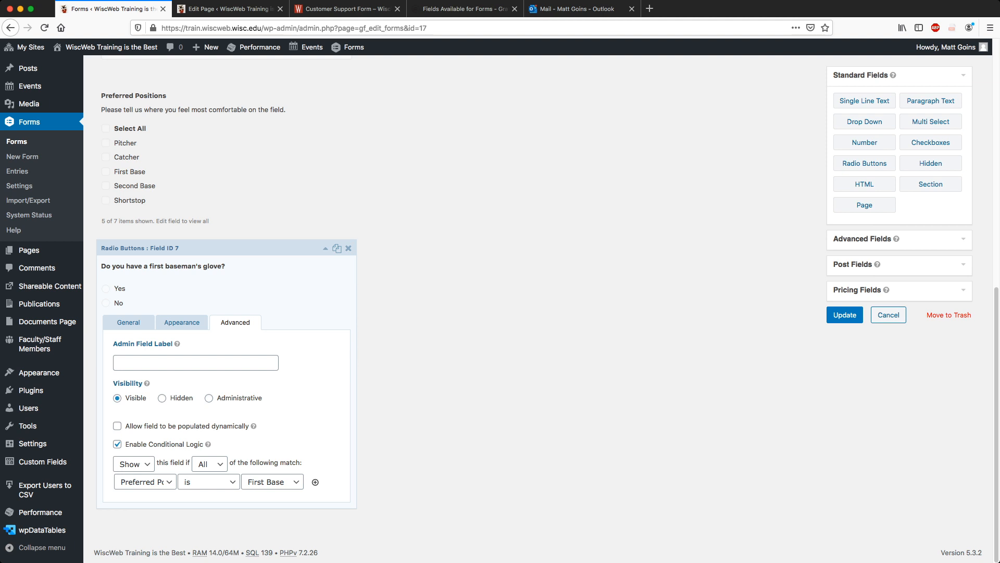
pyautogui.click(325, 248)
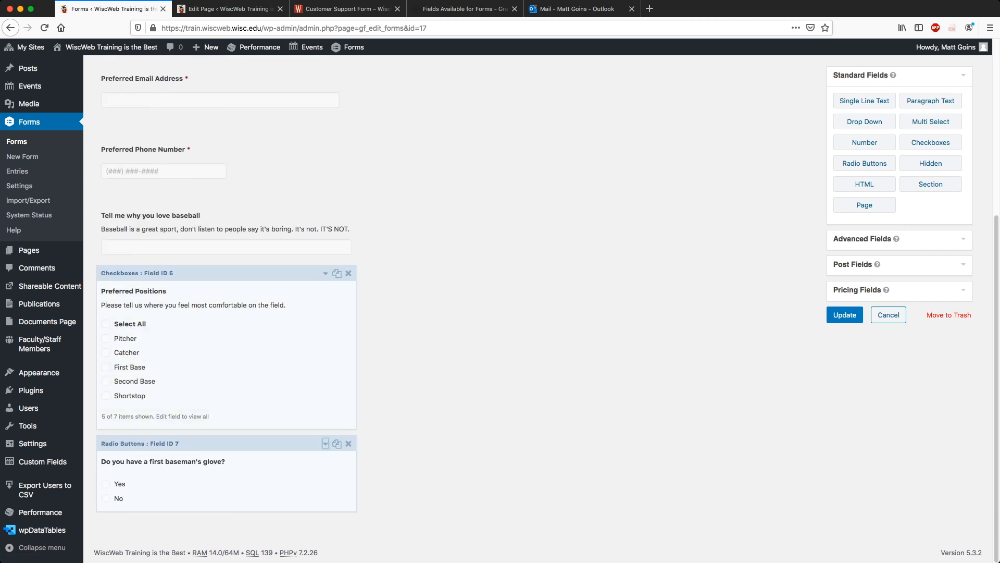
pyautogui.scroll(2, 326, 443)
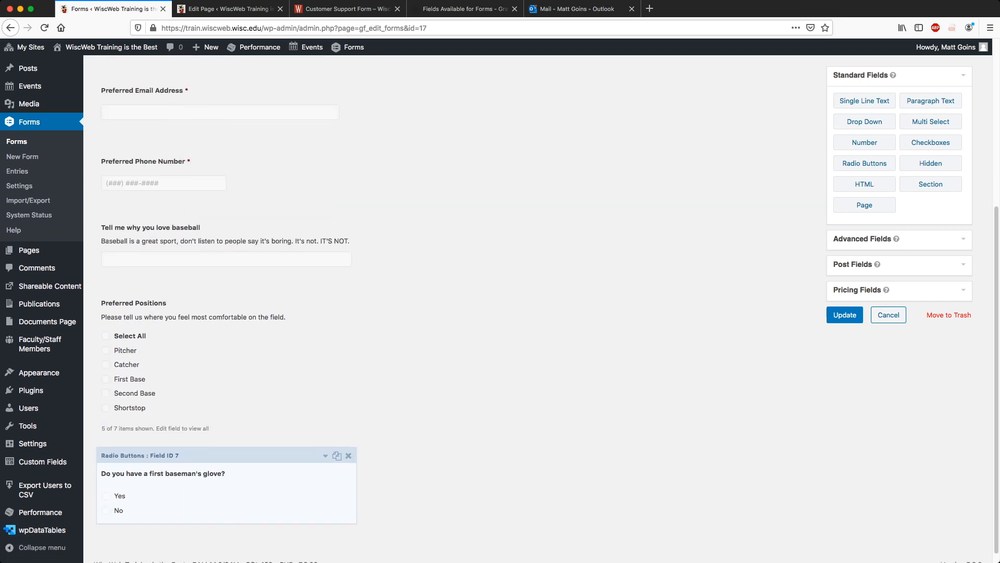
pyautogui.scroll(-2, 227, 495)
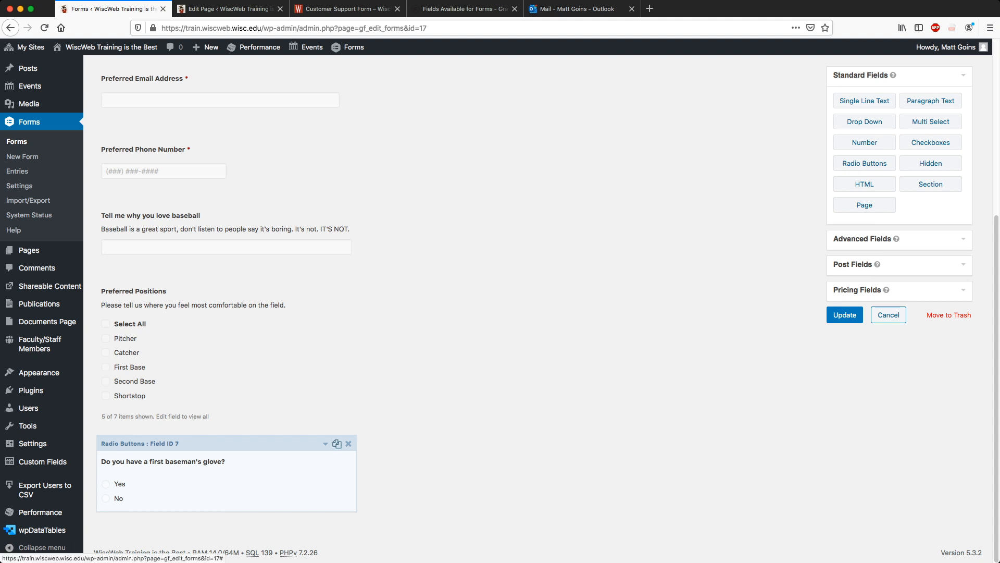
# Duplicate the glove question and relabel Field 7 to 'Do you have a catcher's glove?'.
pyautogui.click(337, 443)
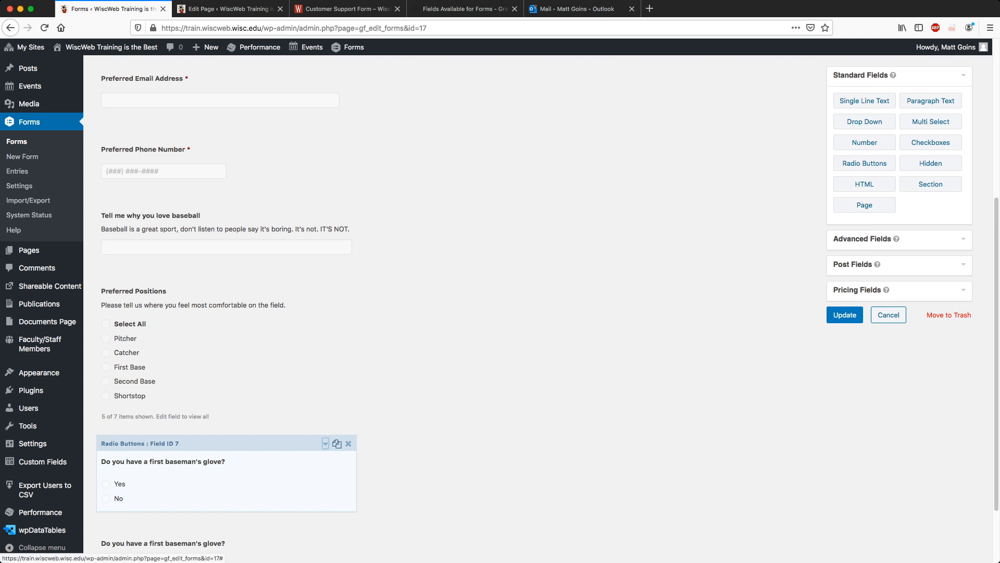
pyautogui.scroll(-3, 326, 443)
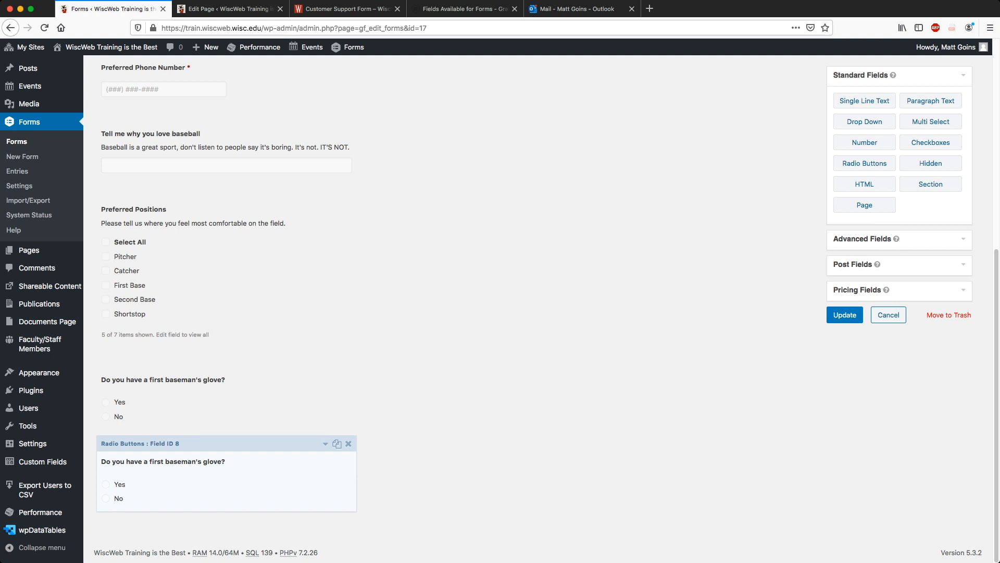
pyautogui.click(326, 362)
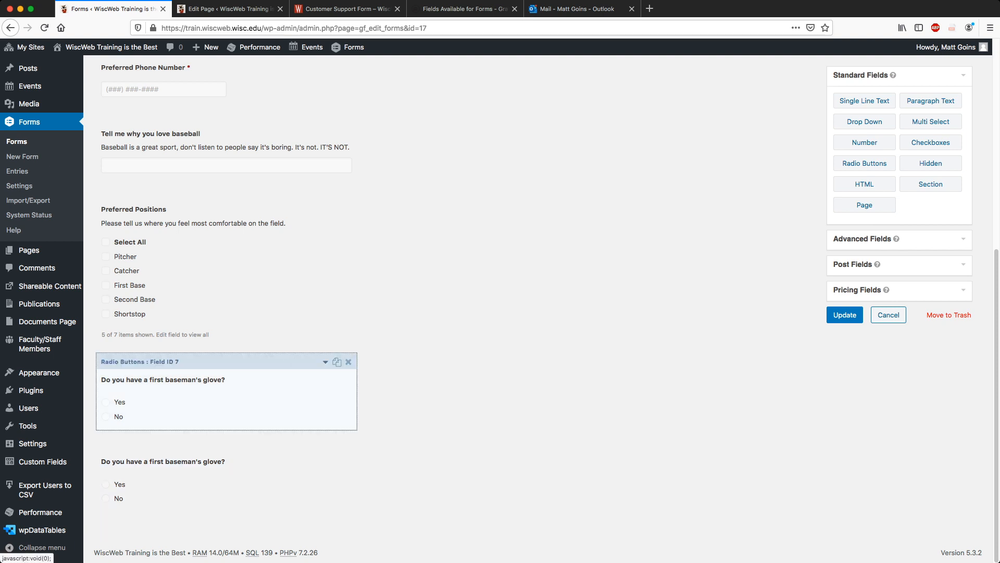
pyautogui.click(325, 361)
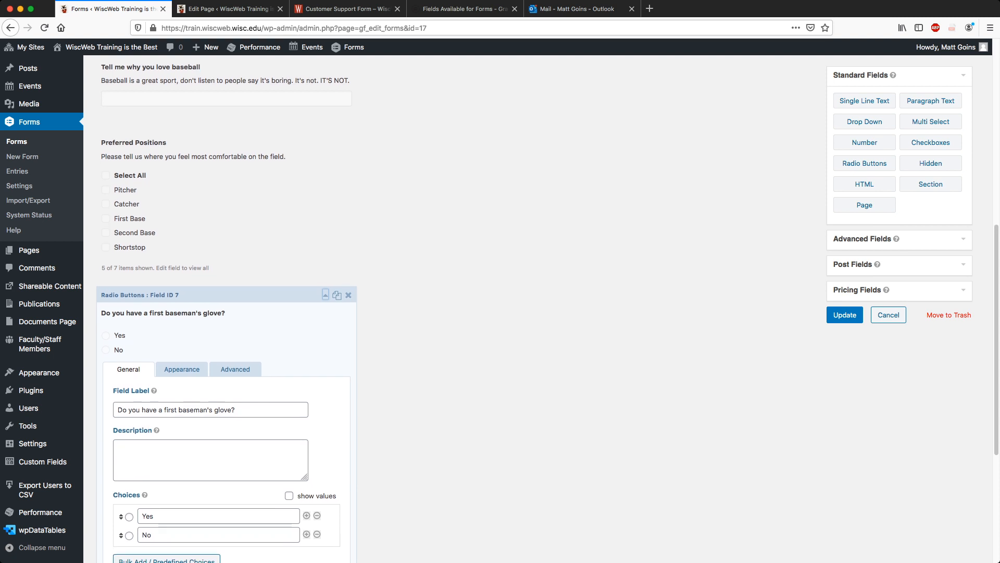
pyautogui.doubleClick(170, 410)
pyautogui.hotkey('shift', 'alt', 'Right')
pyautogui.write('catcher')
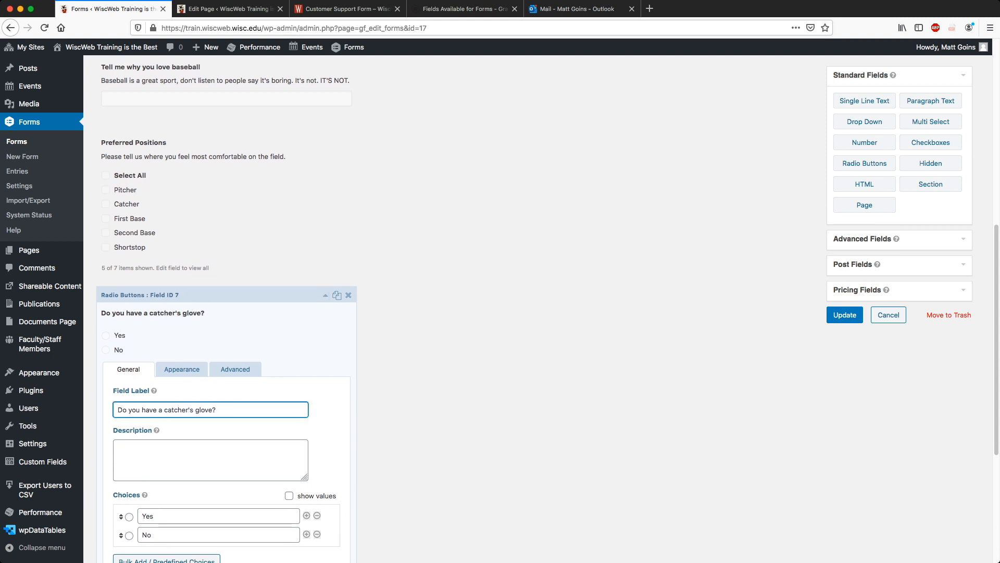
pyautogui.click(443, 409)
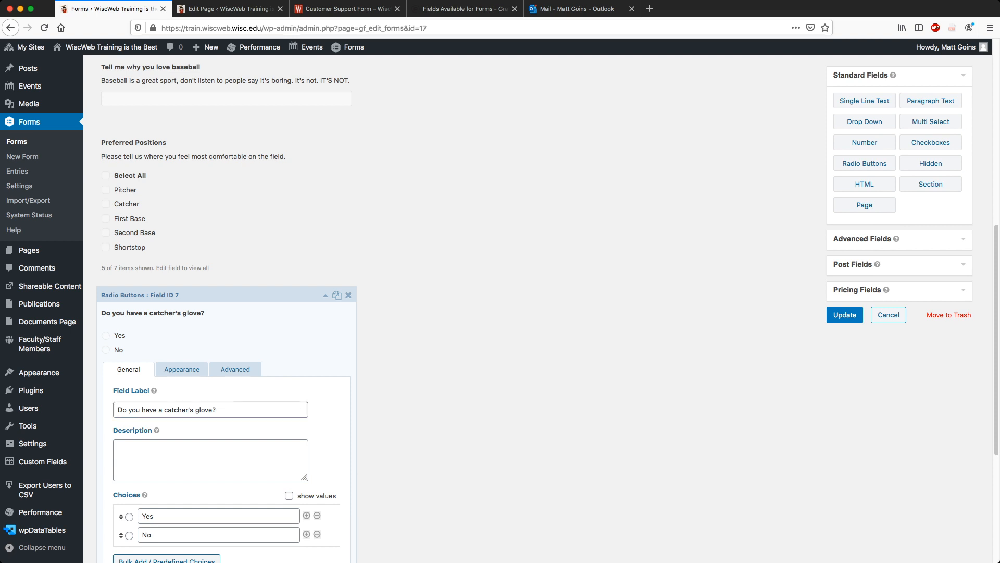
pyautogui.scroll(-3, 537, 309)
# Change the catcher question's conditional rule value to Catcher.
pyautogui.click(235, 211)
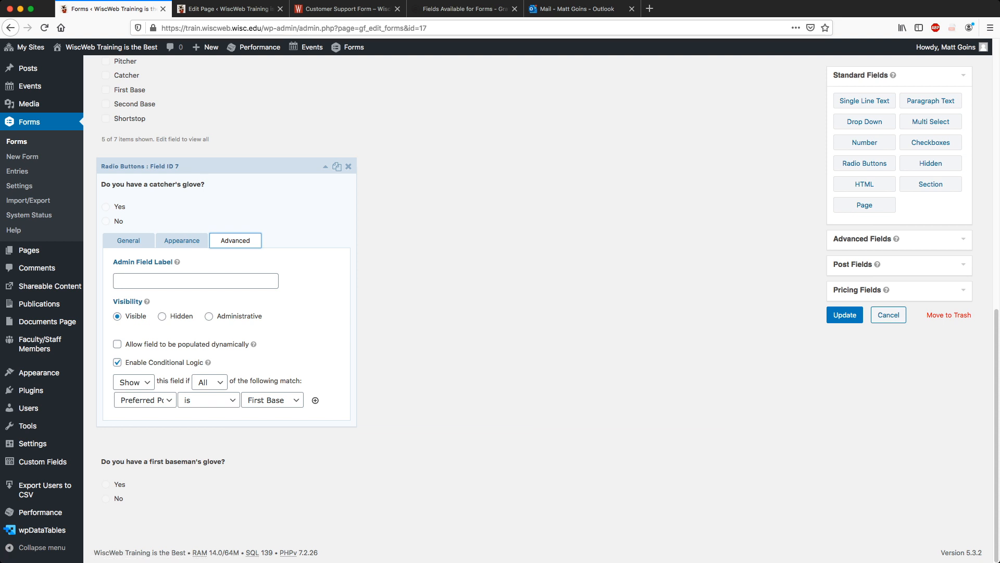
pyautogui.click(273, 400)
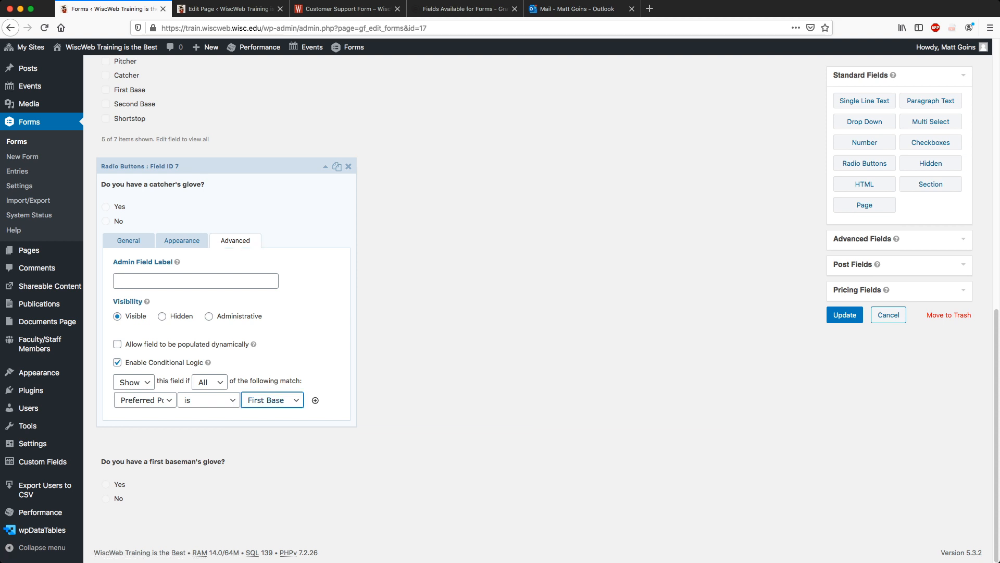
pyautogui.click(265, 426)
pyautogui.click(325, 166)
# Check the first baseman copy's conditional rule and save the form with Update.
pyautogui.click(326, 444)
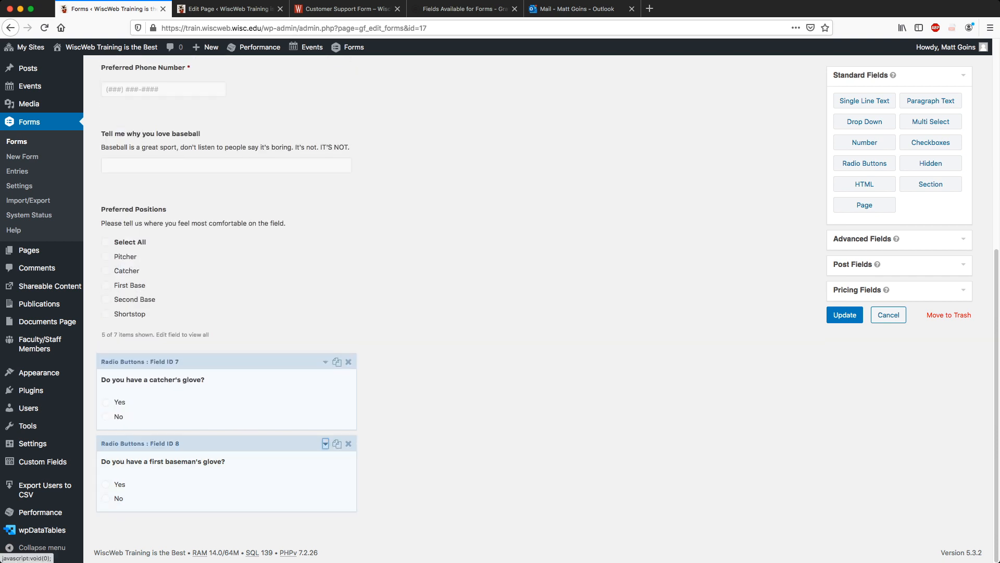
pyautogui.scroll(-5, 325, 443)
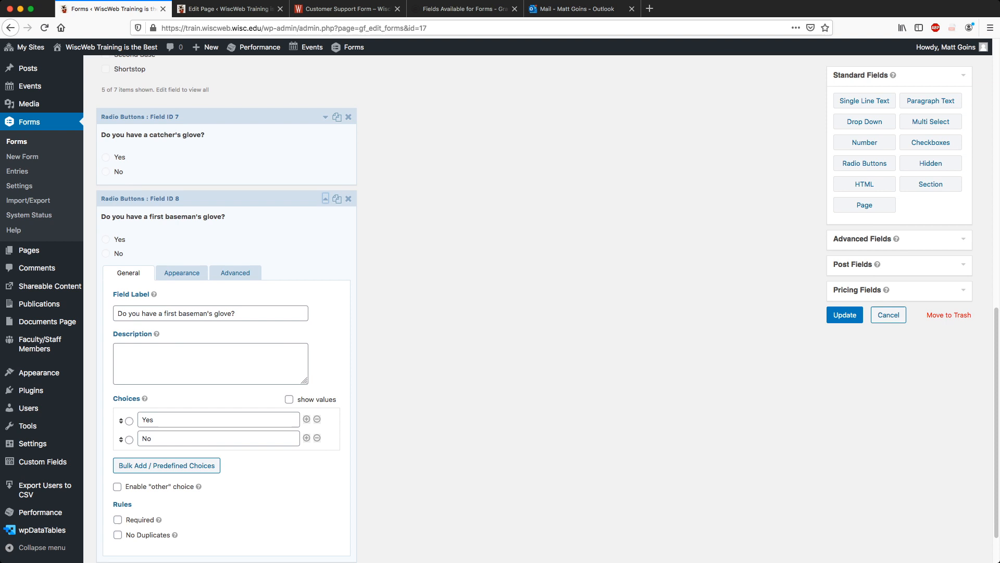
pyautogui.click(235, 234)
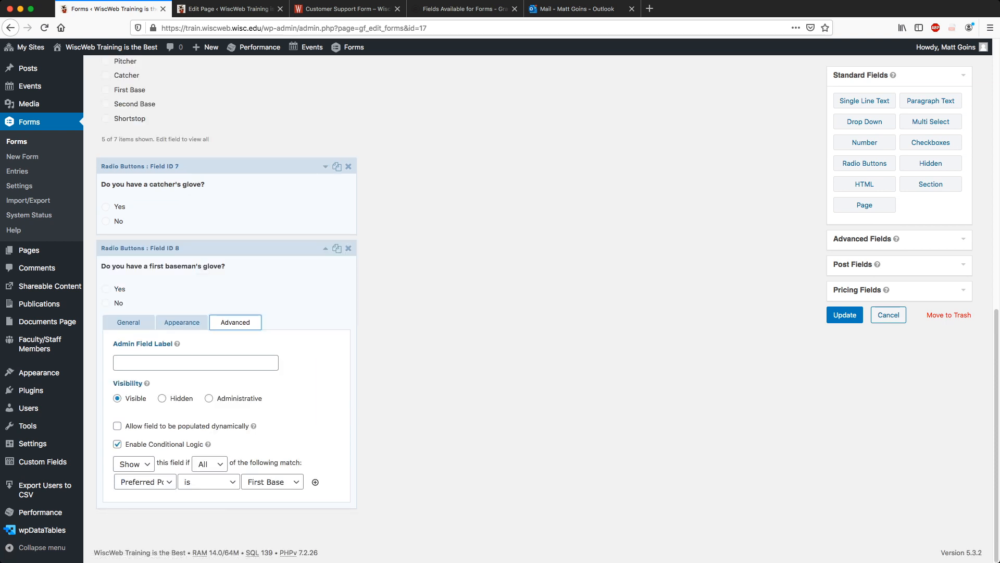
pyautogui.click(325, 248)
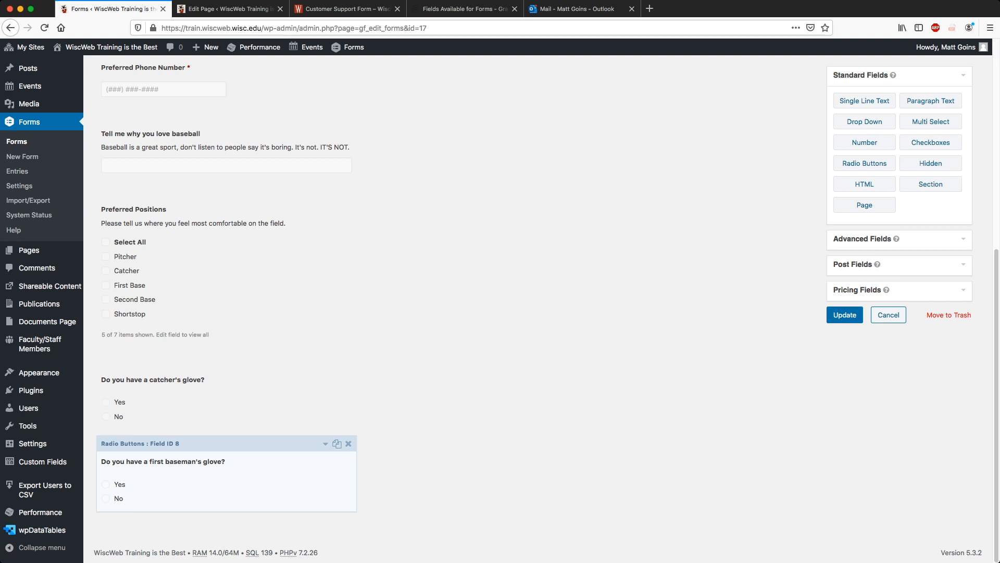
pyautogui.click(844, 315)
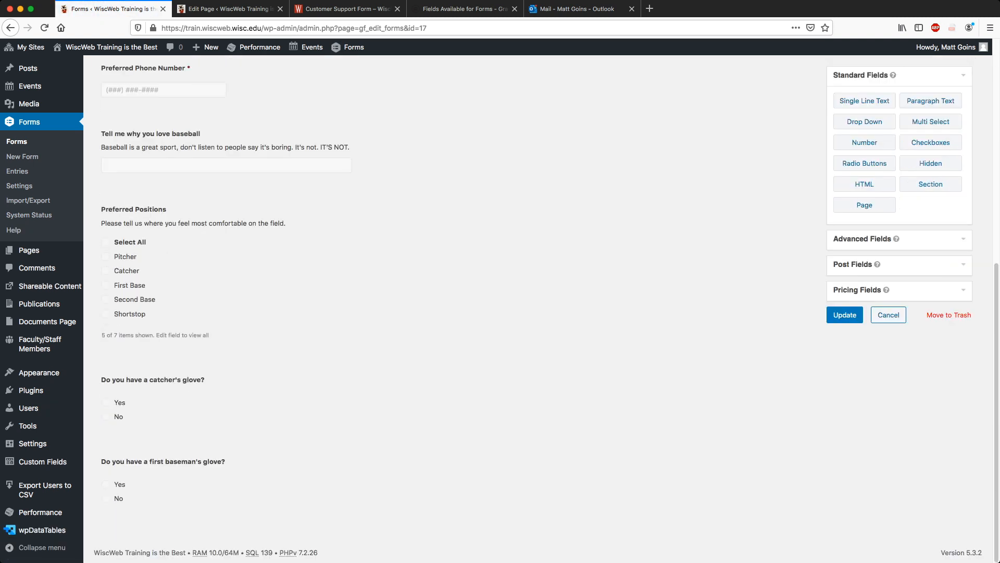
pyautogui.scroll(7, 537, 309)
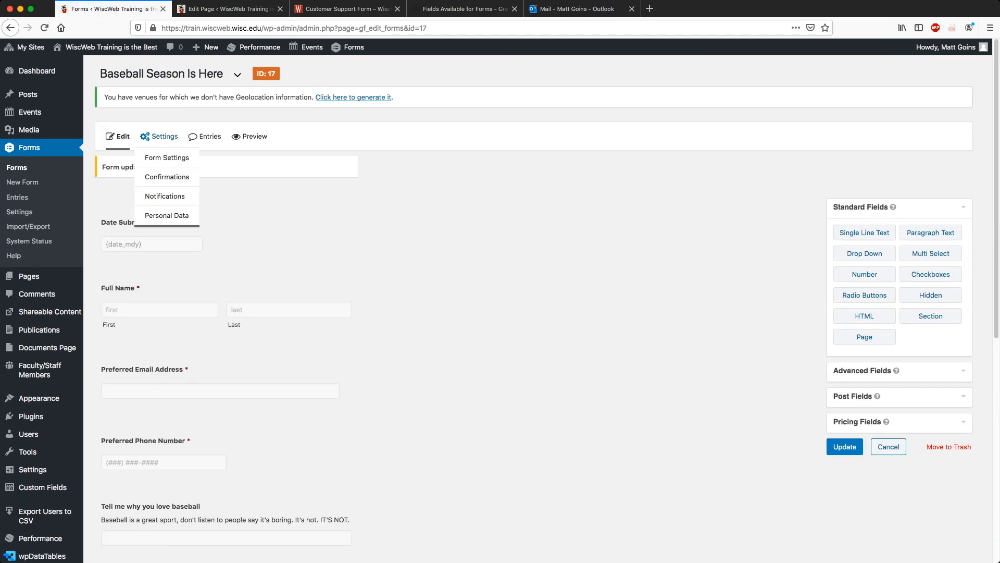
pyautogui.scroll(-7, 538, 308)
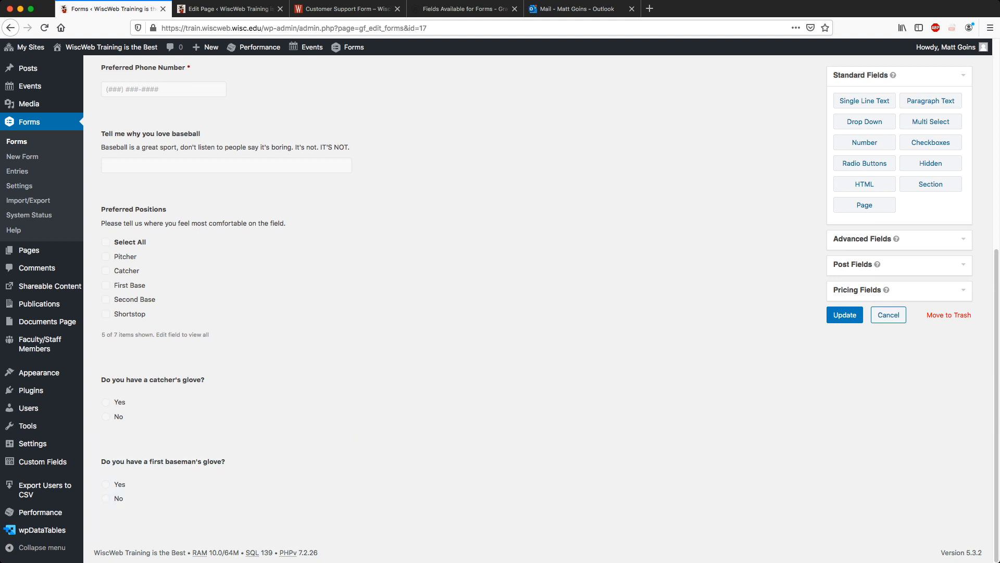
# Add a radio question 'Do you need to purchase a glove?' with only Yes and No choices.
pyautogui.click(864, 163)
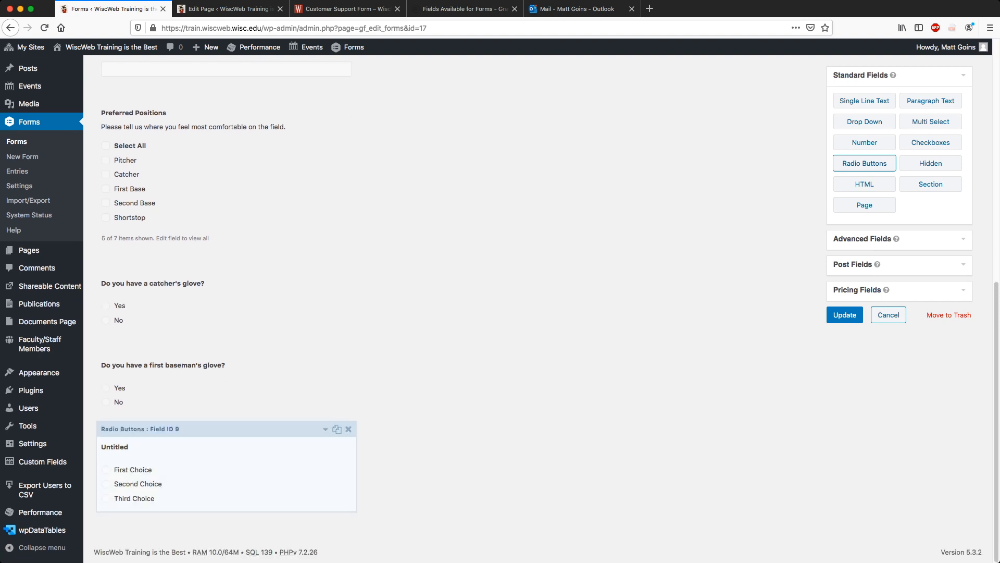
pyautogui.click(326, 430)
pyautogui.scroll(-6, 326, 429)
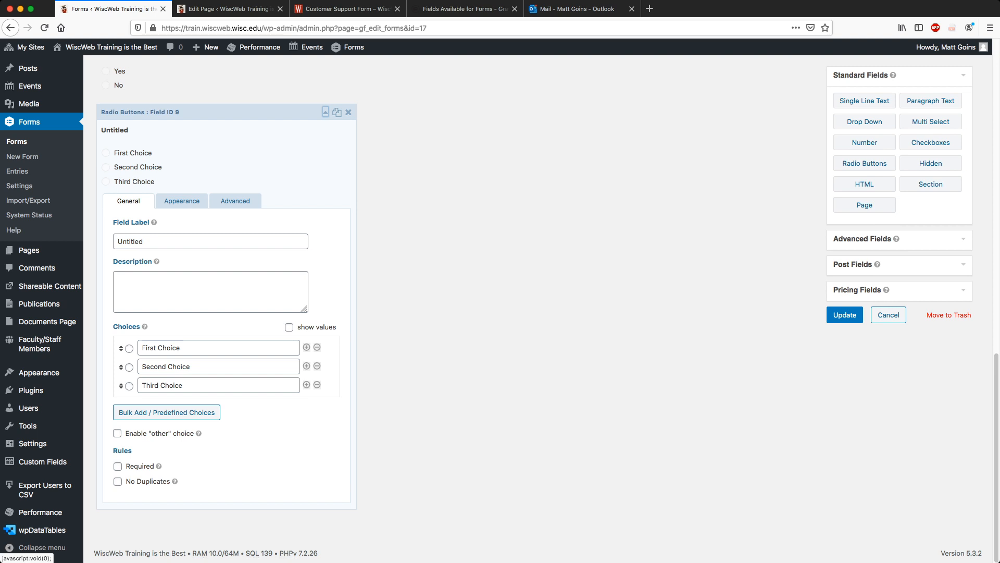
pyautogui.write('Do you ')
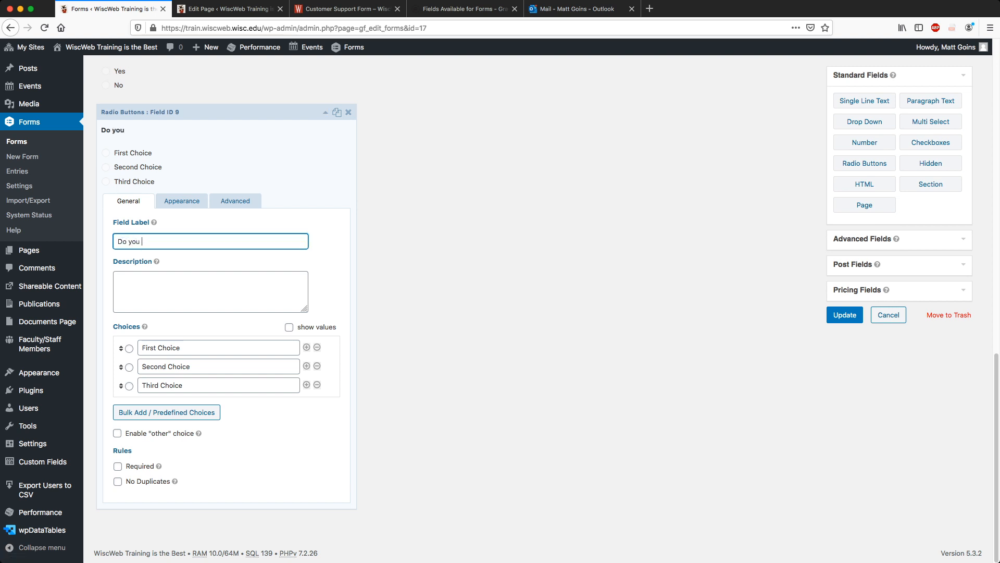
pyautogui.write('need to purchase a glove?')
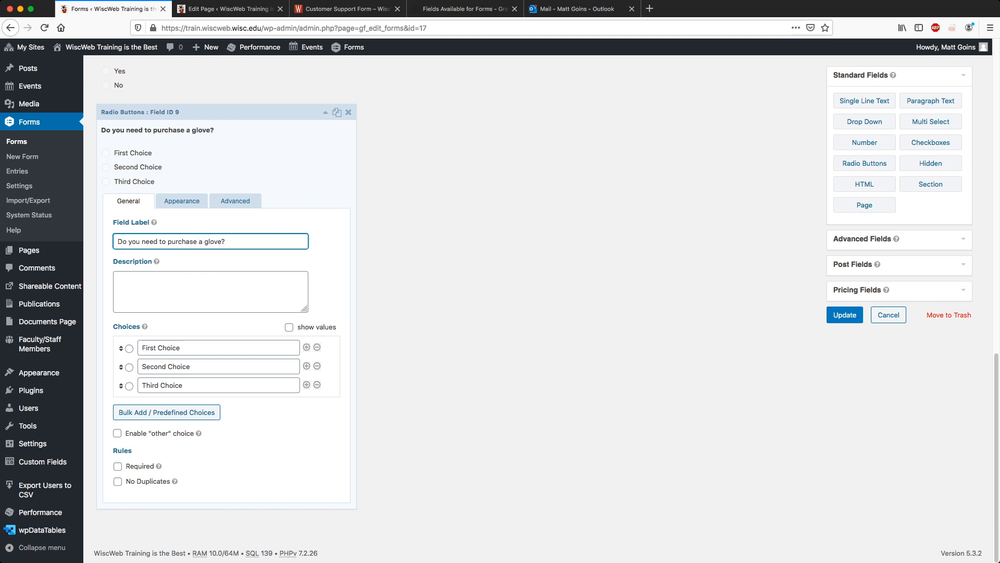
pyautogui.click(317, 385)
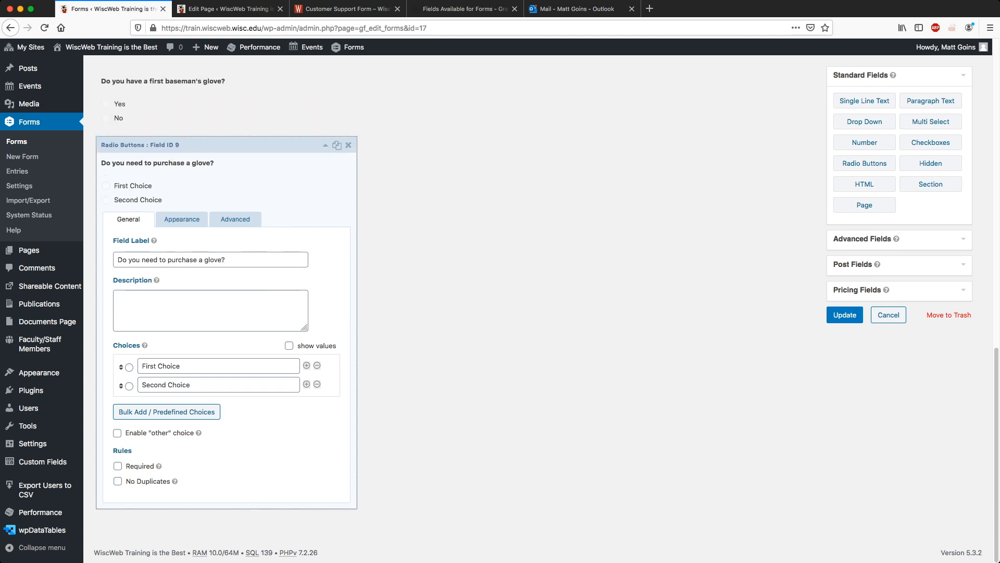
pyautogui.tripleClick(167, 365)
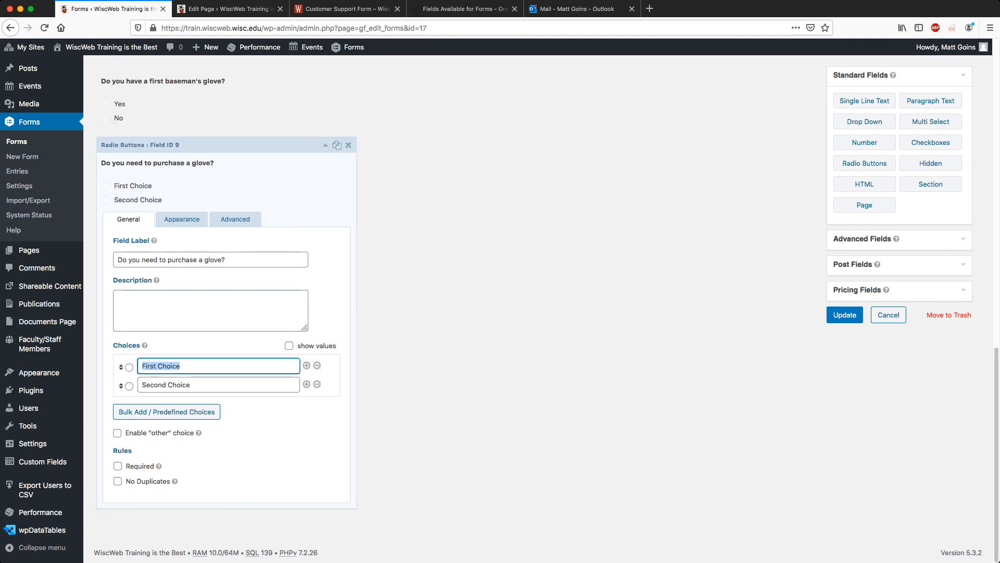
pyautogui.write('Yes')
pyautogui.press('Tab')
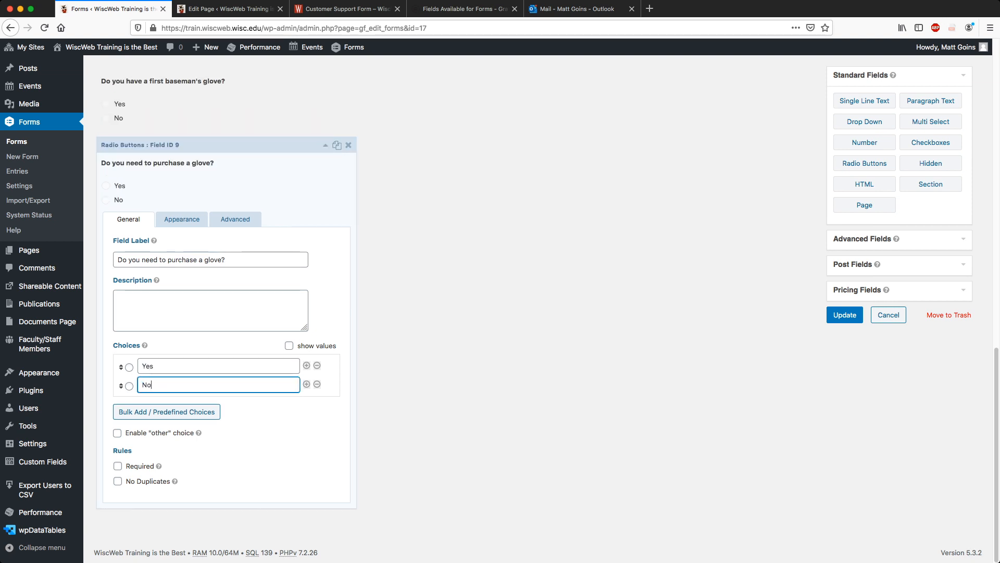
pyautogui.click(161, 466)
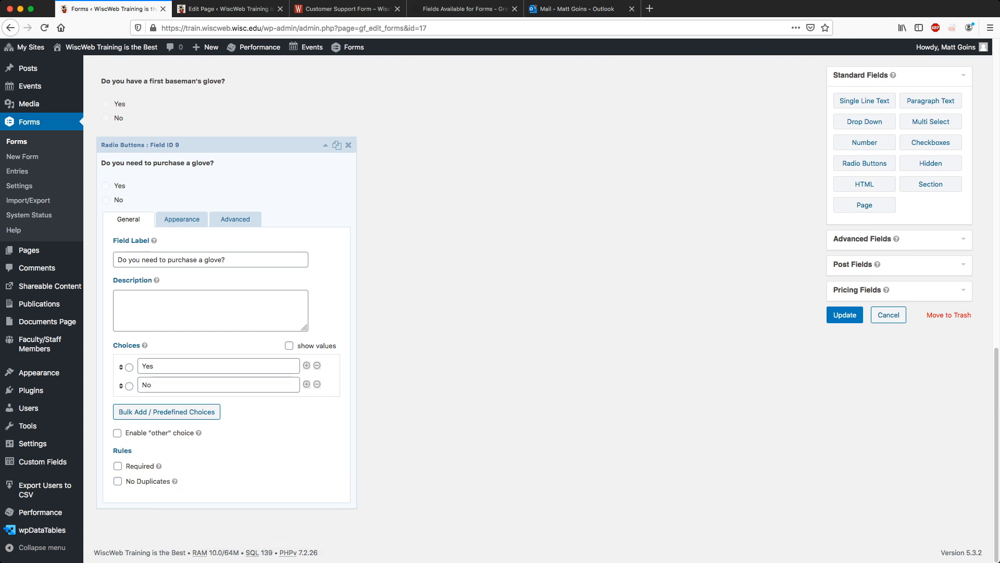
# Enable conditional logic with a first rule: a glove question is No.
pyautogui.click(182, 220)
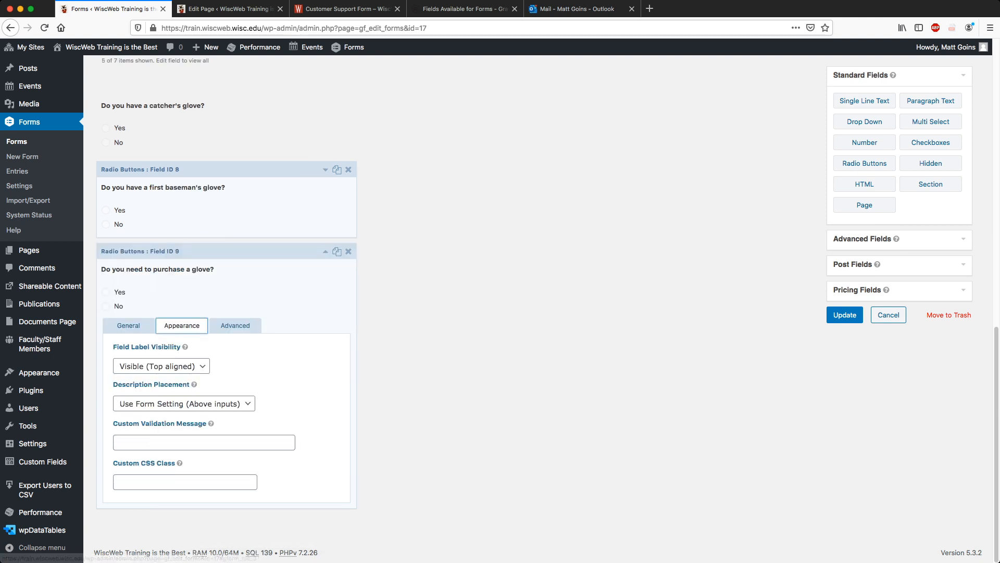
pyautogui.click(235, 326)
pyautogui.click(117, 484)
pyautogui.scroll(-1, 117, 485)
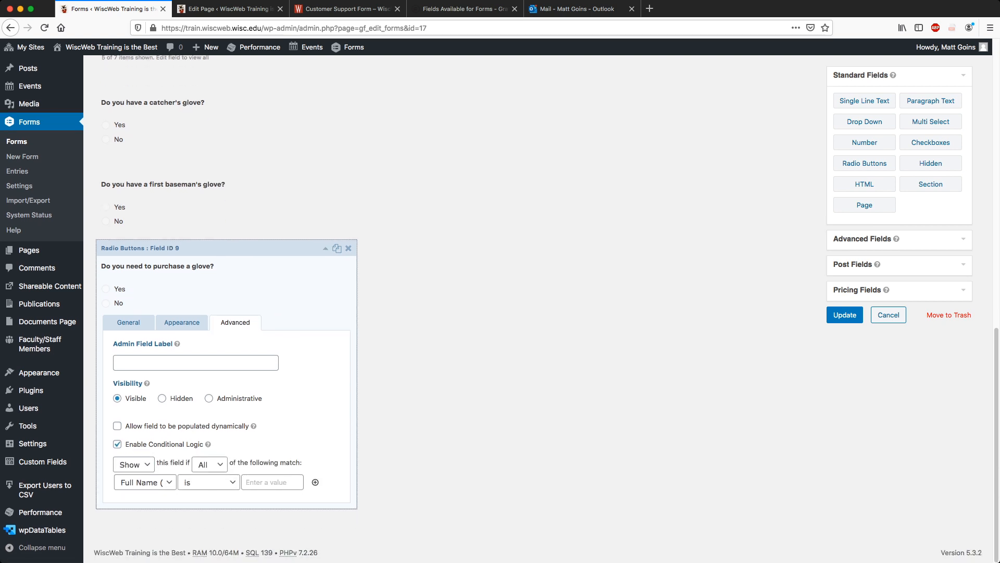
pyautogui.click(146, 482)
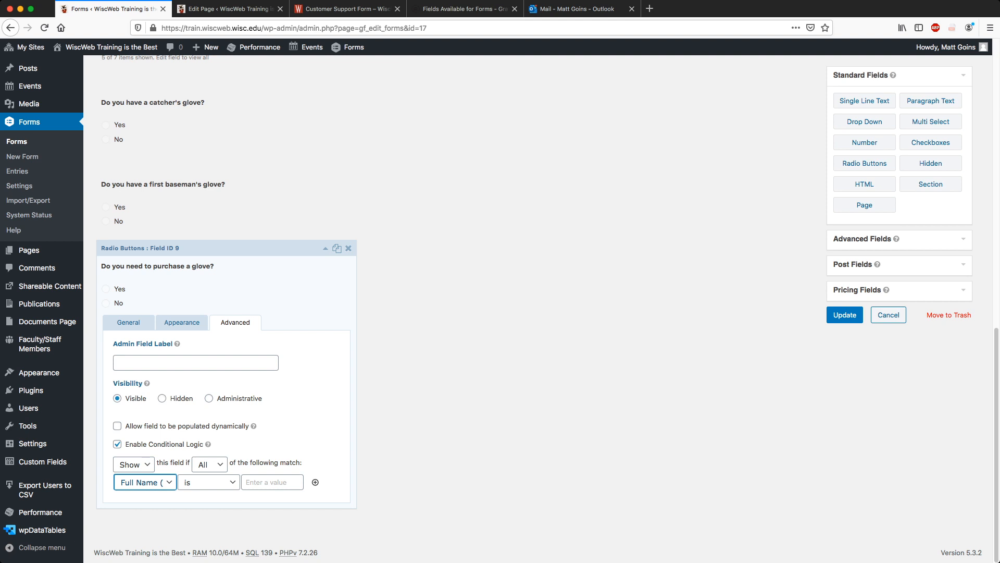
pyautogui.click(145, 510)
pyautogui.click(273, 483)
pyautogui.click(146, 482)
pyautogui.click(145, 522)
pyautogui.click(272, 483)
pyautogui.click(268, 507)
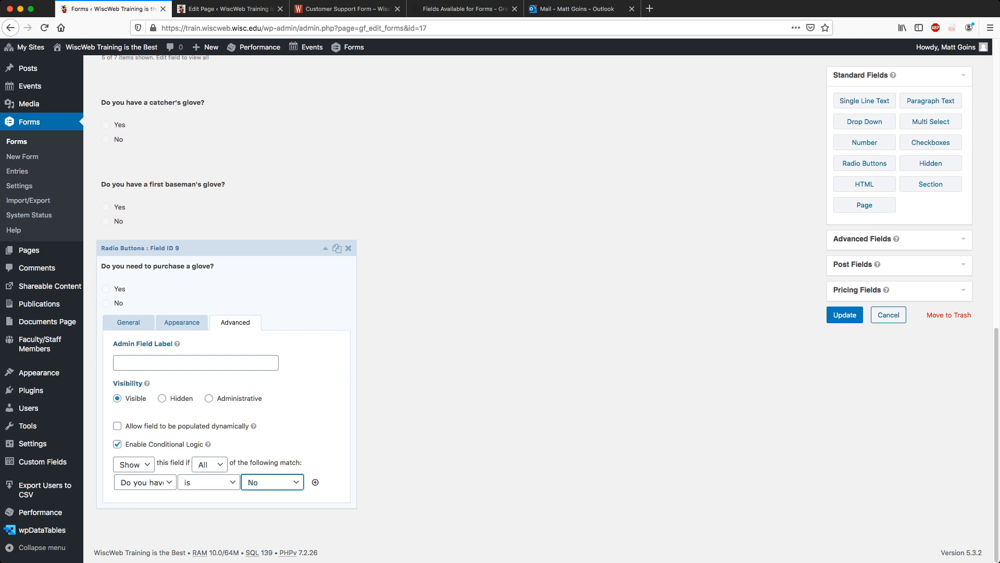
# Add a second rule for the other glove question being No, matching Any.
pyautogui.click(315, 482)
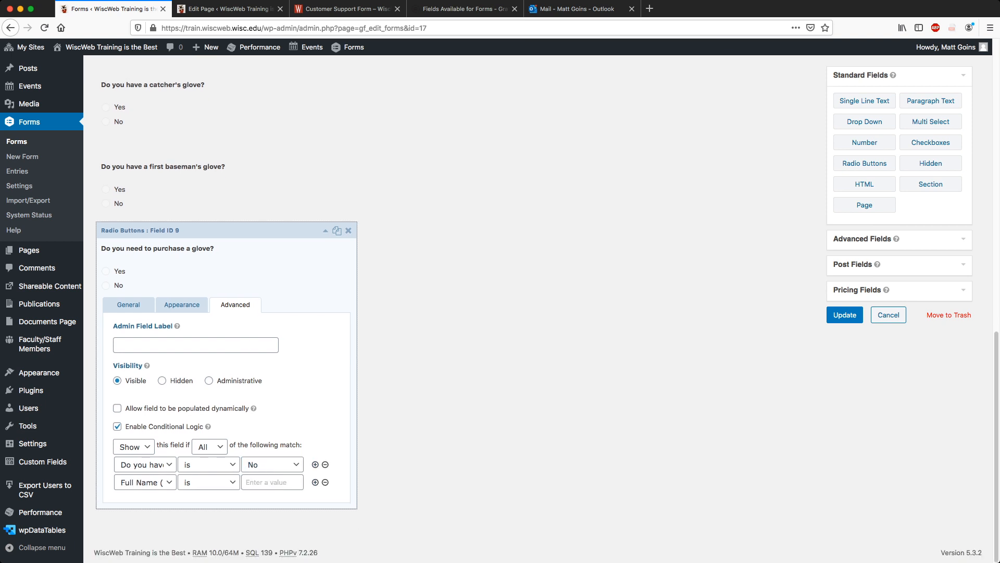
pyautogui.click(209, 446)
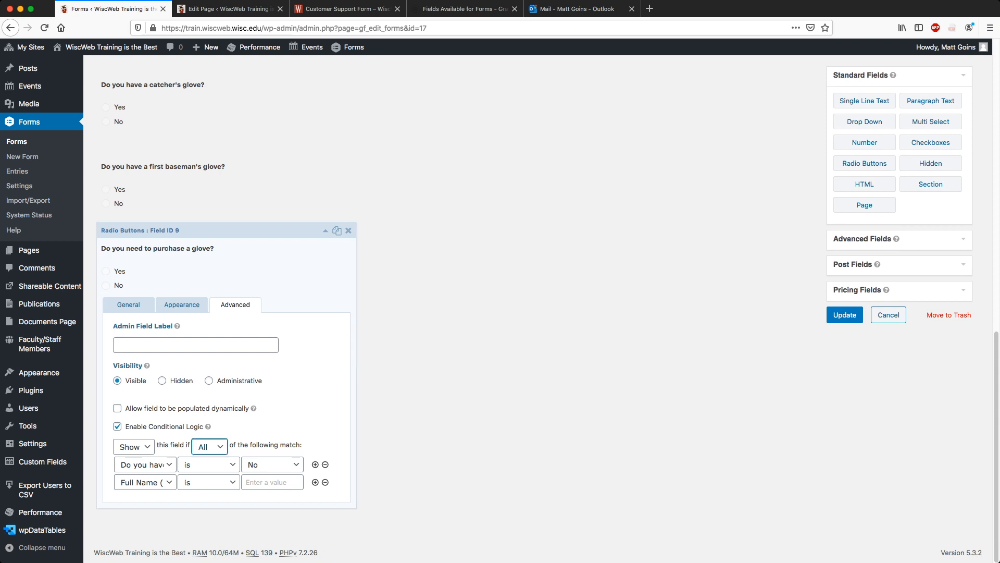
pyautogui.click(207, 470)
pyautogui.click(145, 482)
pyautogui.click(152, 526)
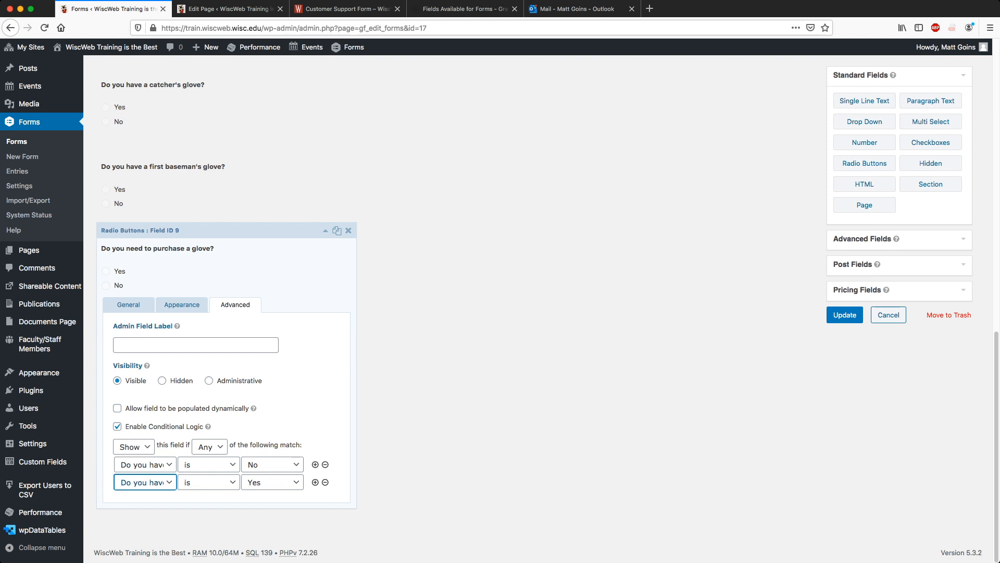
pyautogui.click(272, 482)
pyautogui.click(254, 508)
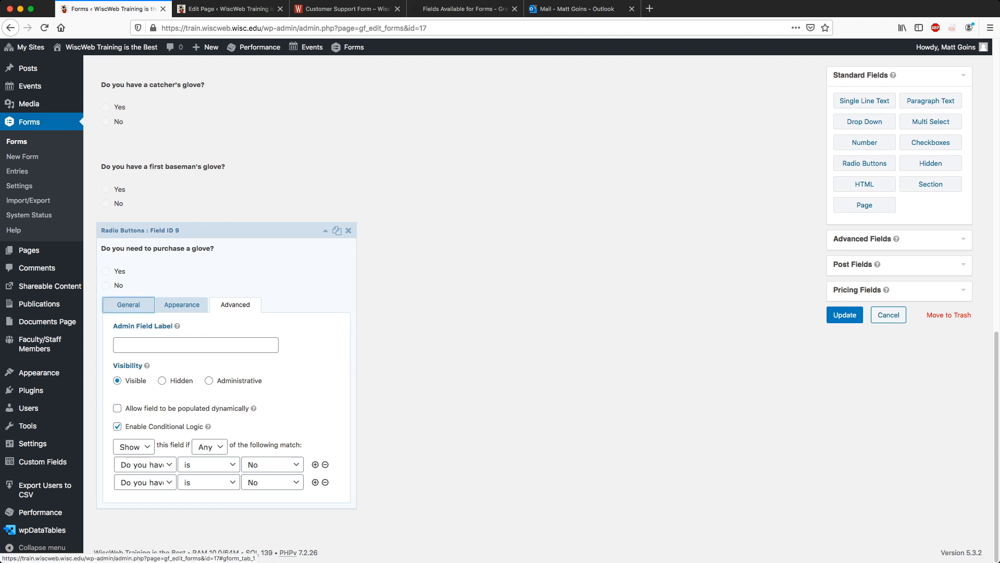
# Review the Any-match conditions and save the form with Update.
pyautogui.click(128, 304)
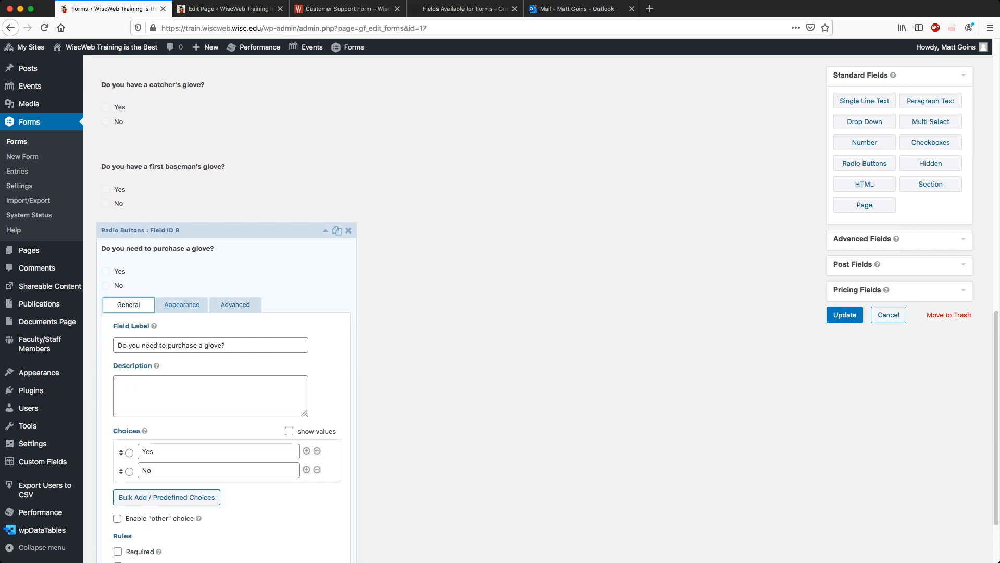
pyautogui.scroll(-2, 224, 313)
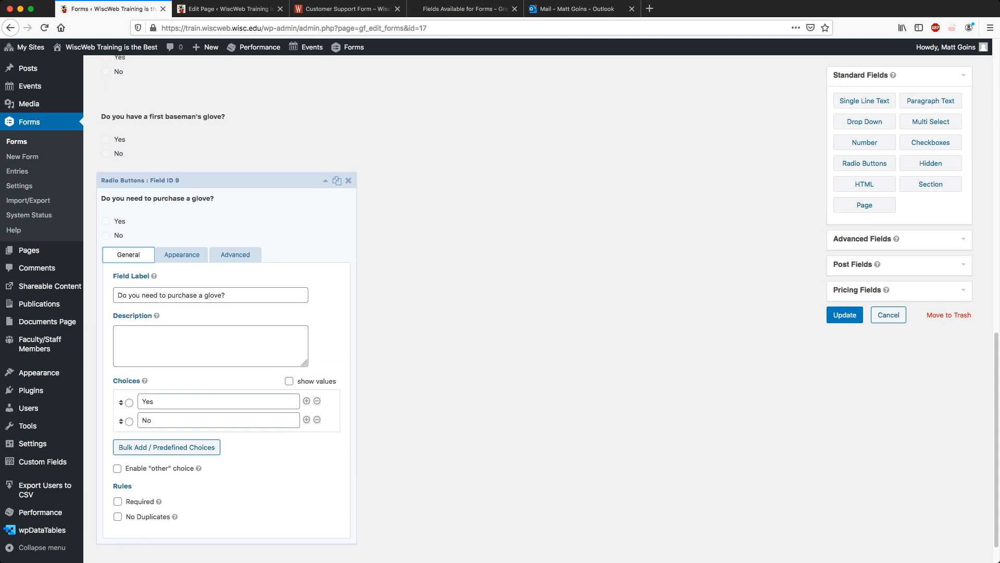
pyautogui.click(235, 255)
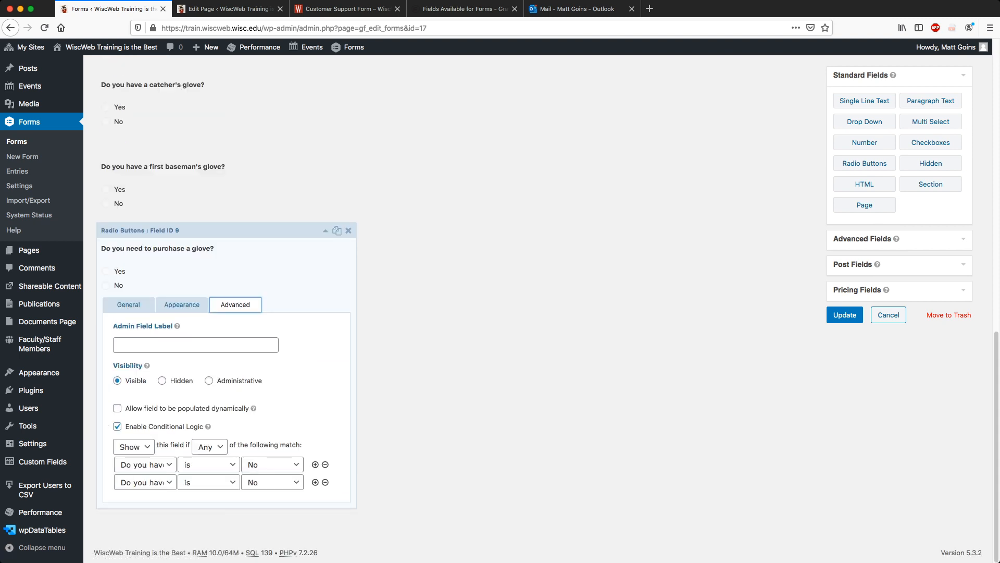
pyautogui.click(210, 447)
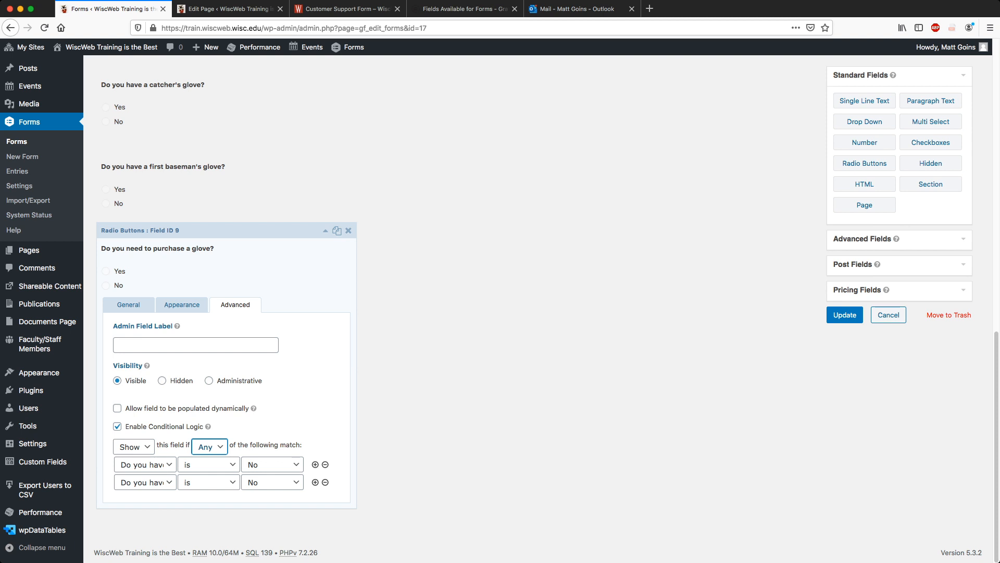
pyautogui.click(128, 305)
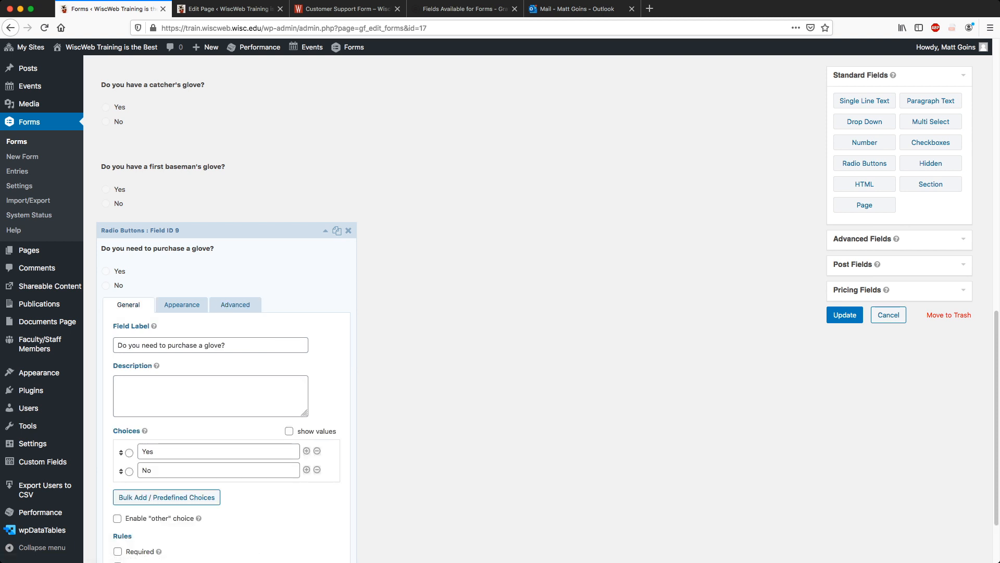
pyautogui.click(845, 314)
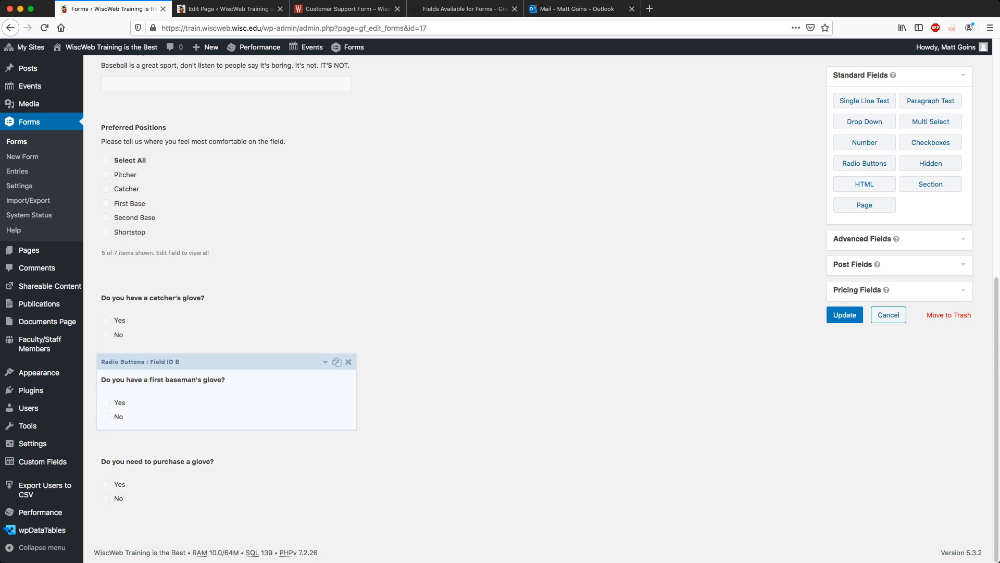
pyautogui.click(844, 314)
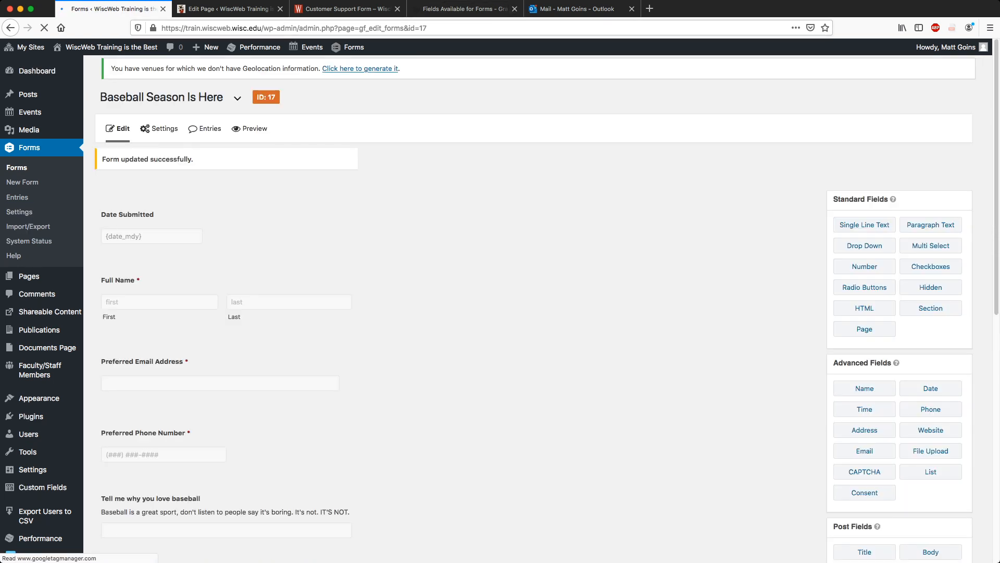
# Open the live test form page in a new tab.
pyautogui.hotkey('ctrl', 'Tab')
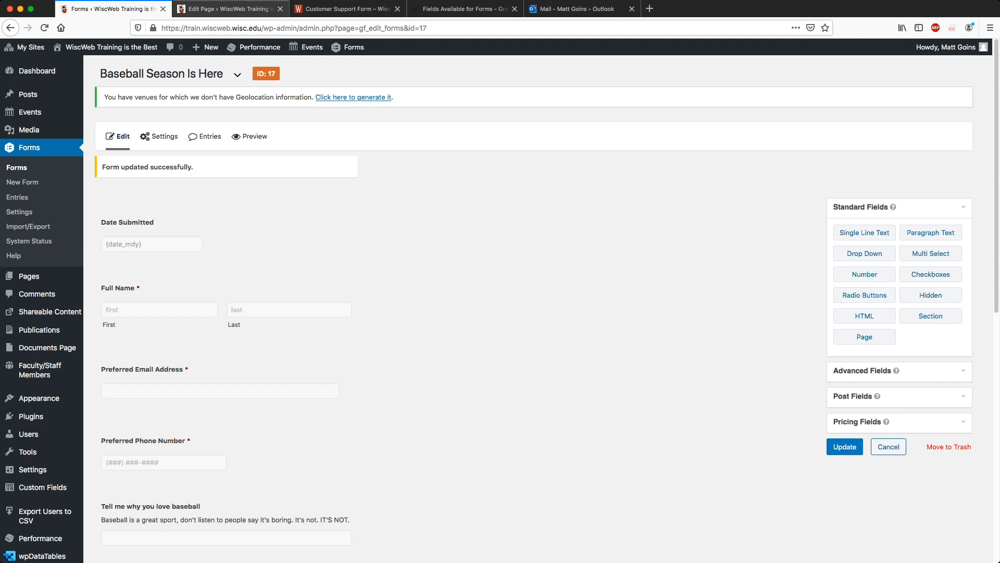
pyautogui.keyDown('super'); pyautogui.click(245, 178); pyautogui.keyUp('super')
pyautogui.hotkey('ctrl', 'Tab')
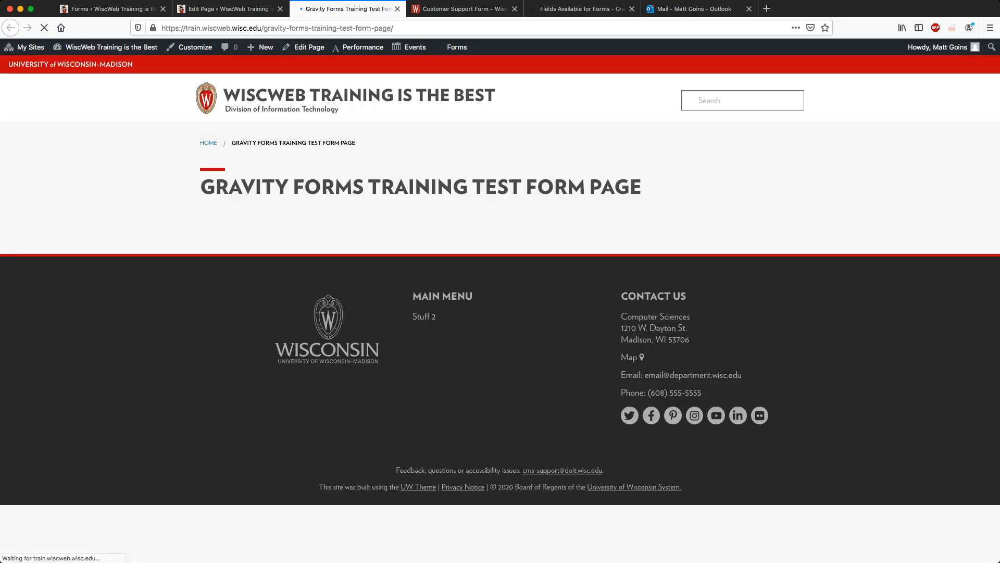
pyautogui.scroll(-10, 500, 300)
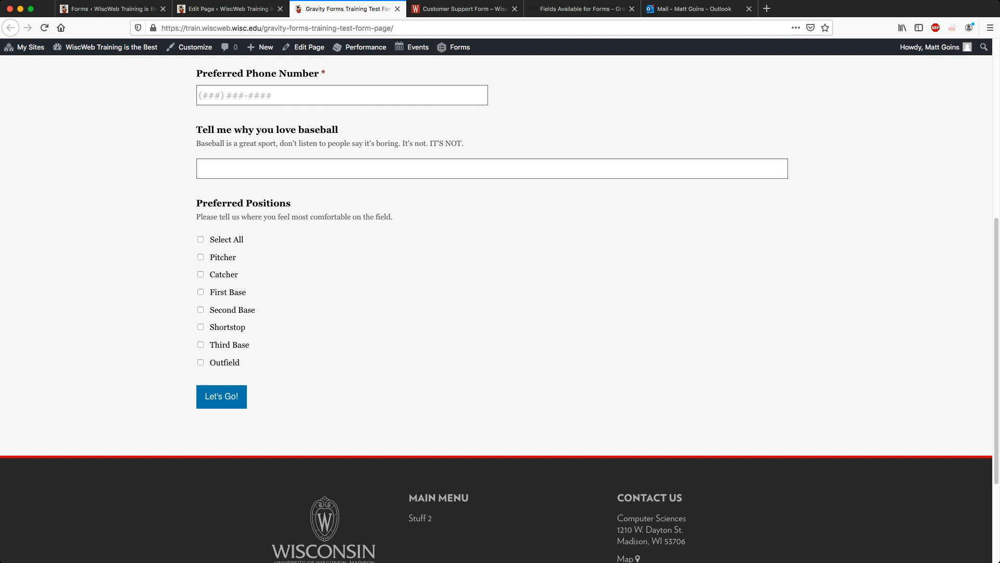
pyautogui.scroll(10, 500, 301)
# Fill in a test name, email, phone, and 'Summer. Hey!' for why you love baseball.
pyautogui.click(341, 298)
pyautogui.press('Tab')
pyautogui.press('Tab')
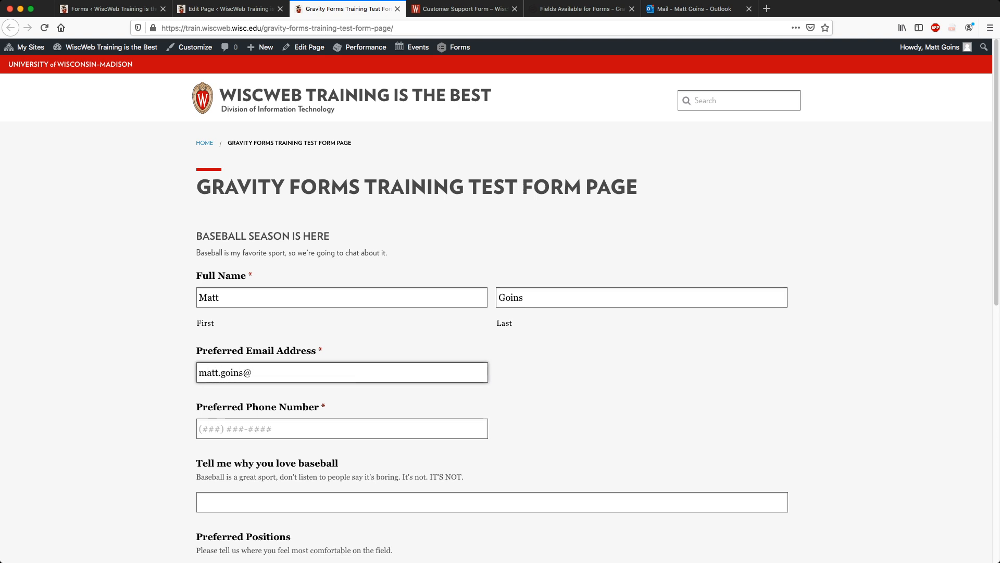
pyautogui.press('Tab')
pyautogui.write('555) 555-5555')
pyautogui.press('Tab')
pyautogui.write('Summer. Hey!')
# Tick Catcher, First Base and Shortstop as preferred positions.
pyautogui.scroll(-6, 500, 313)
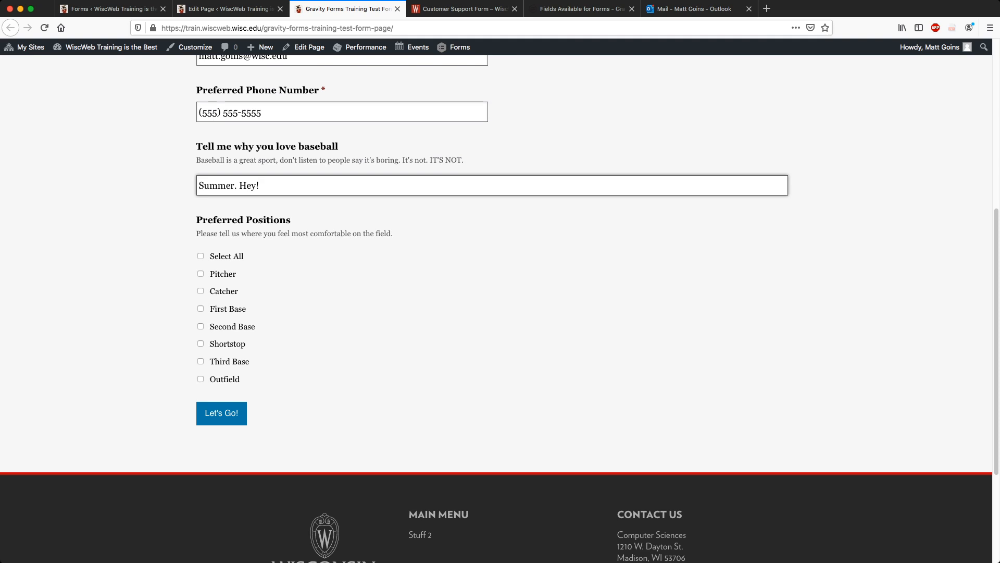
pyautogui.click(201, 292)
pyautogui.click(200, 309)
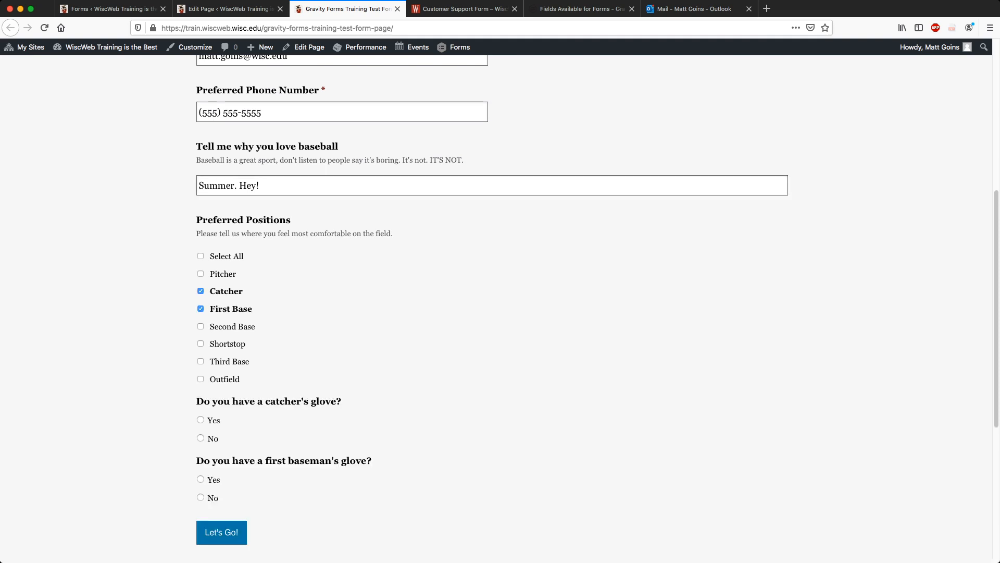
pyautogui.scroll(-1, 200, 309)
pyautogui.click(201, 293)
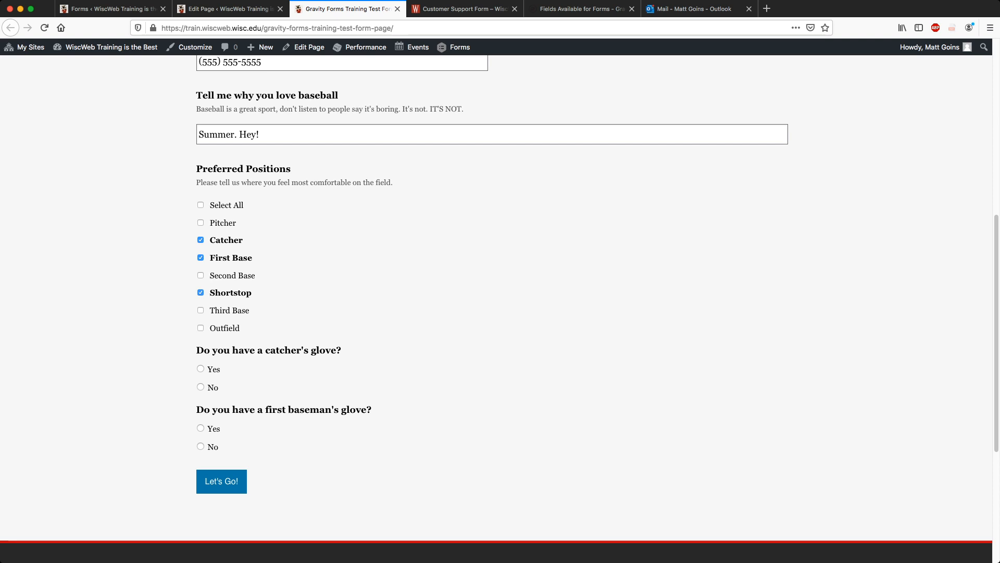
pyautogui.scroll(-4, 200, 293)
# Answer Yes to first baseman's glove, No to catcher's glove, Yes to purchase, and submit.
pyautogui.scroll(2, 201, 293)
pyautogui.scroll(1, 500, 308)
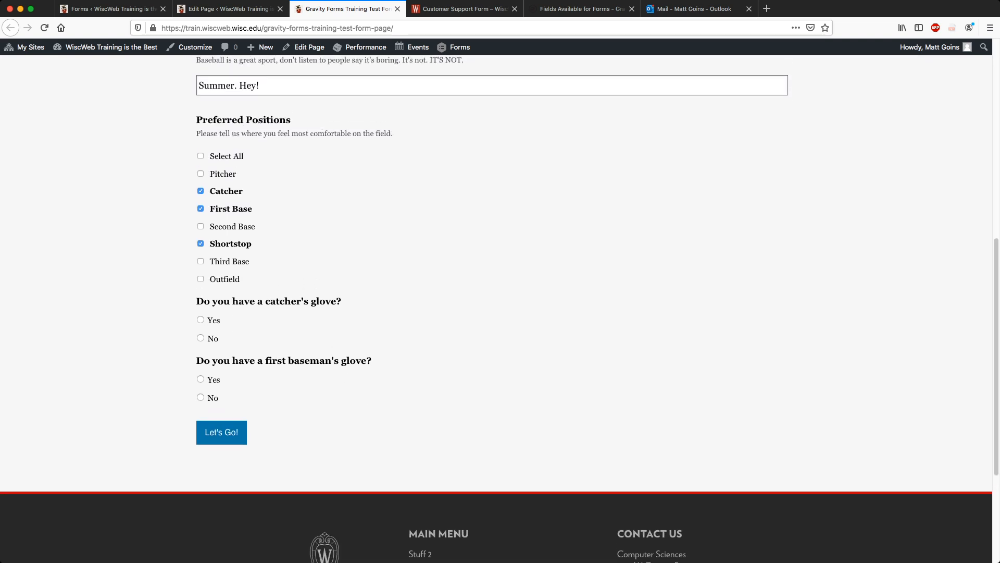
pyautogui.click(201, 379)
pyautogui.click(200, 338)
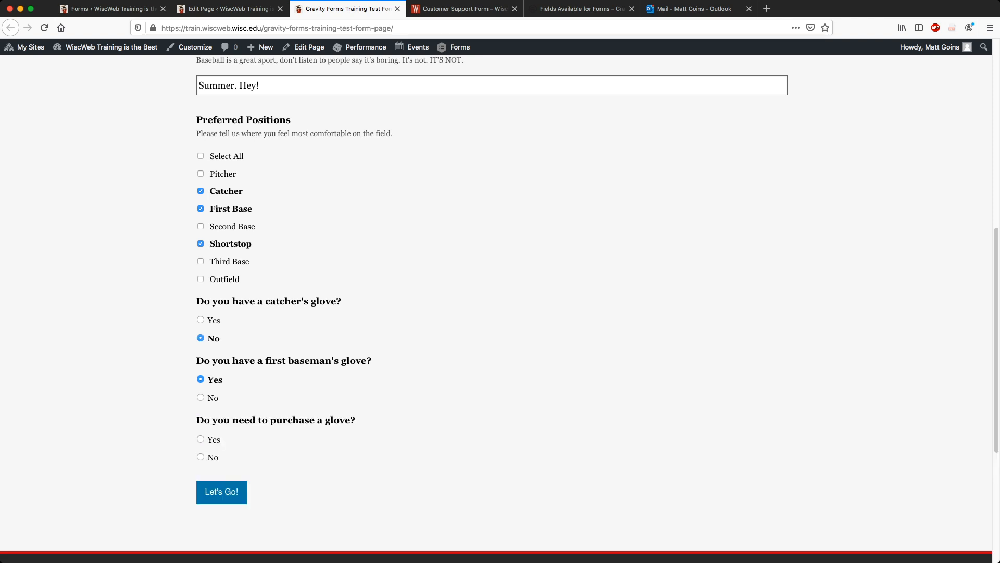
pyautogui.click(201, 439)
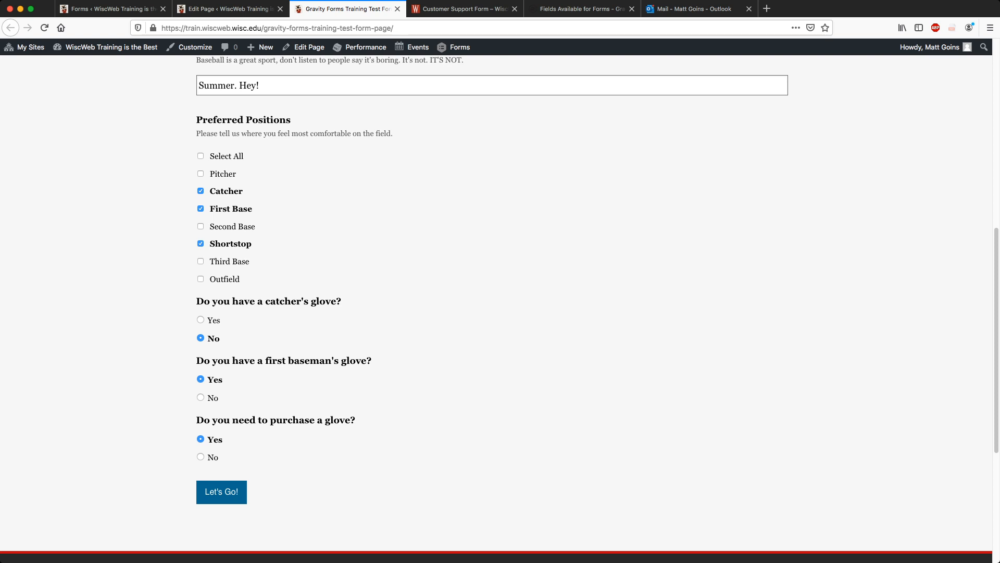
pyautogui.click(222, 491)
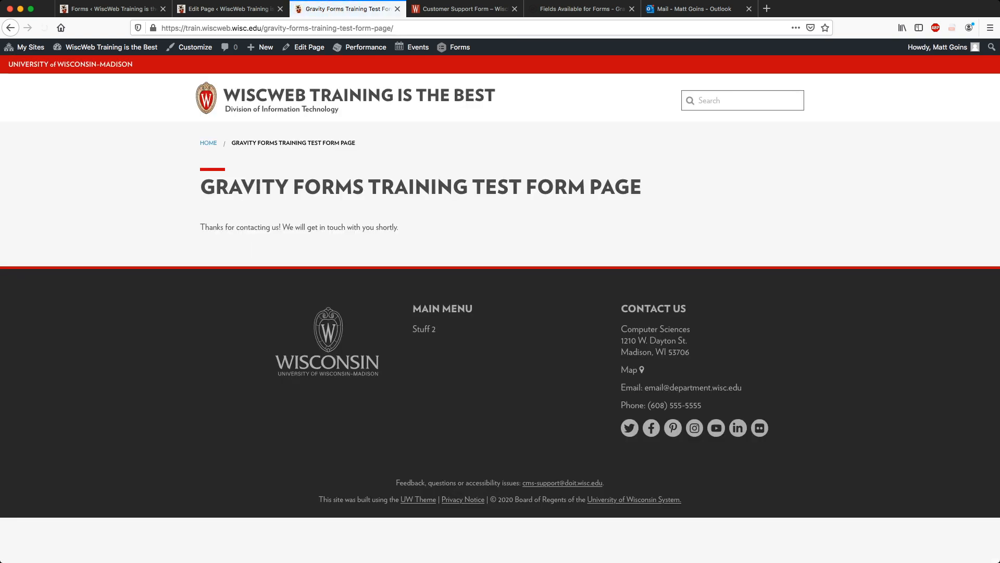
# Open the submission email in Outlook and highlight the No and Yes glove answers.
pyautogui.click(693, 9)
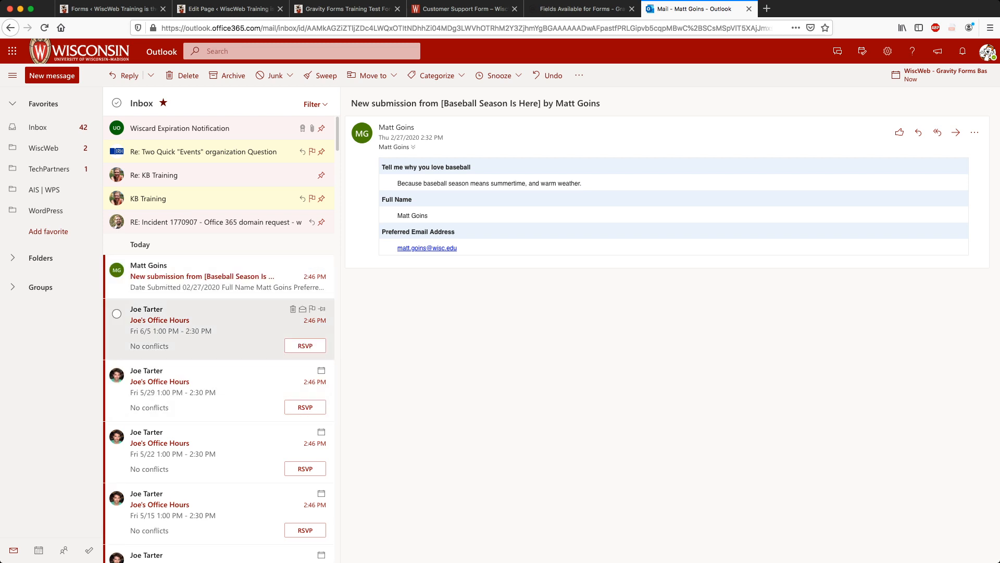
pyautogui.click(219, 276)
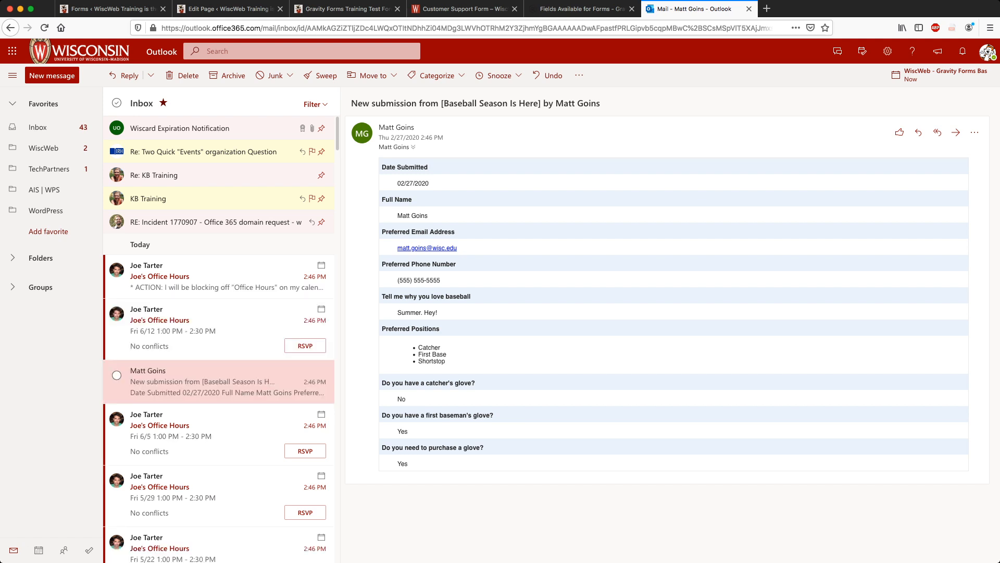
pyautogui.doubleClick(401, 399)
pyautogui.doubleClick(403, 431)
pyautogui.doubleClick(403, 464)
pyautogui.doubleClick(402, 463)
pyautogui.doubleClick(403, 431)
pyautogui.doubleClick(401, 399)
pyautogui.click(401, 399)
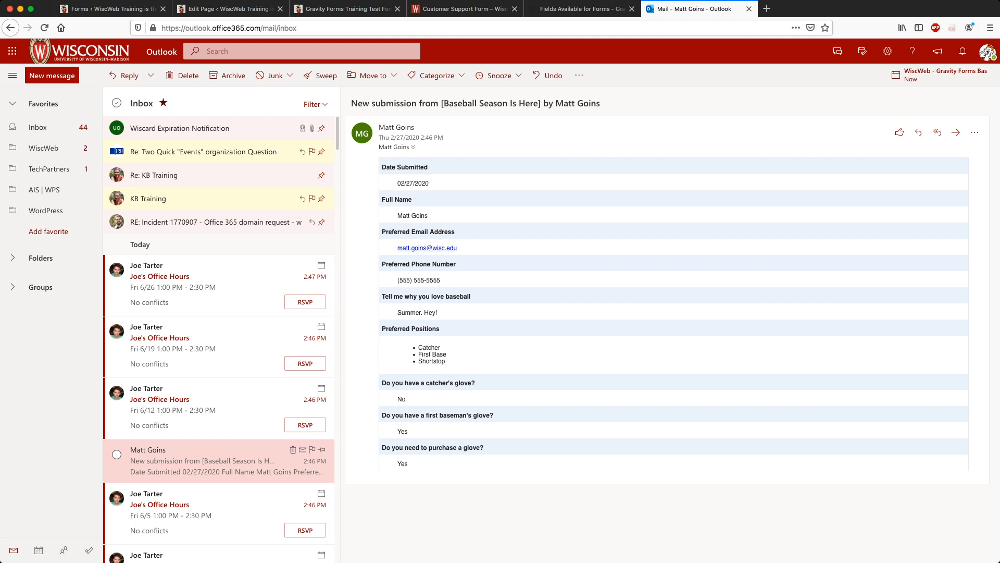
# Delete the submission email and return to the test form page.
pyautogui.click(293, 449)
pyautogui.click(458, 9)
pyautogui.click(344, 9)
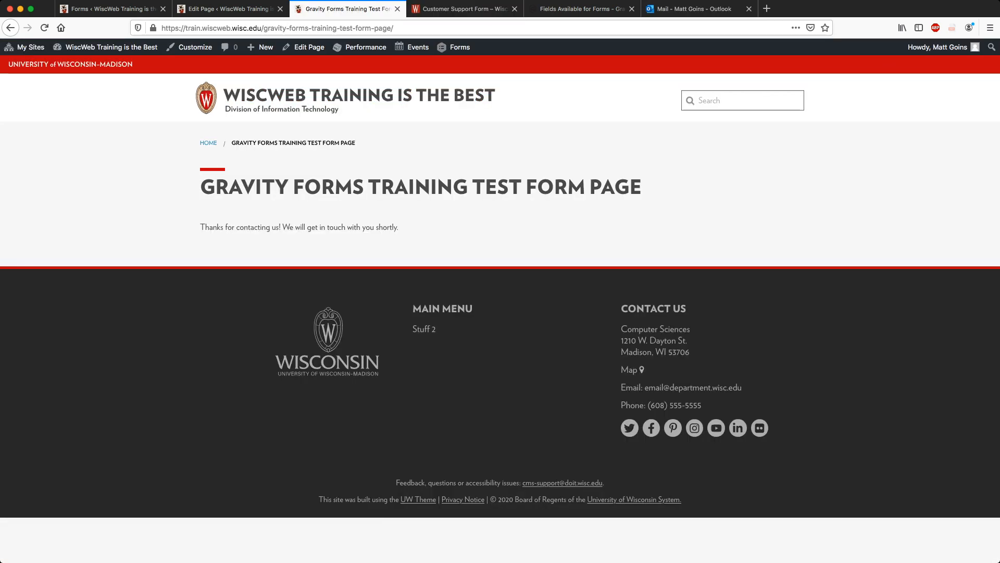
# Go to the baseball form's Settings > Confirmations page.
pyautogui.click(397, 9)
pyautogui.click(113, 9)
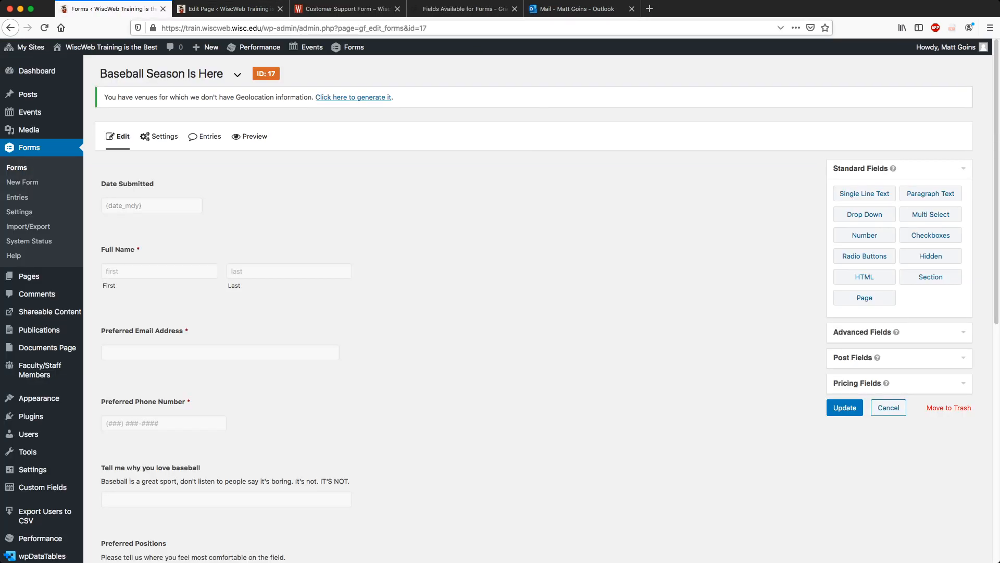
pyautogui.scroll(-7, 458, 313)
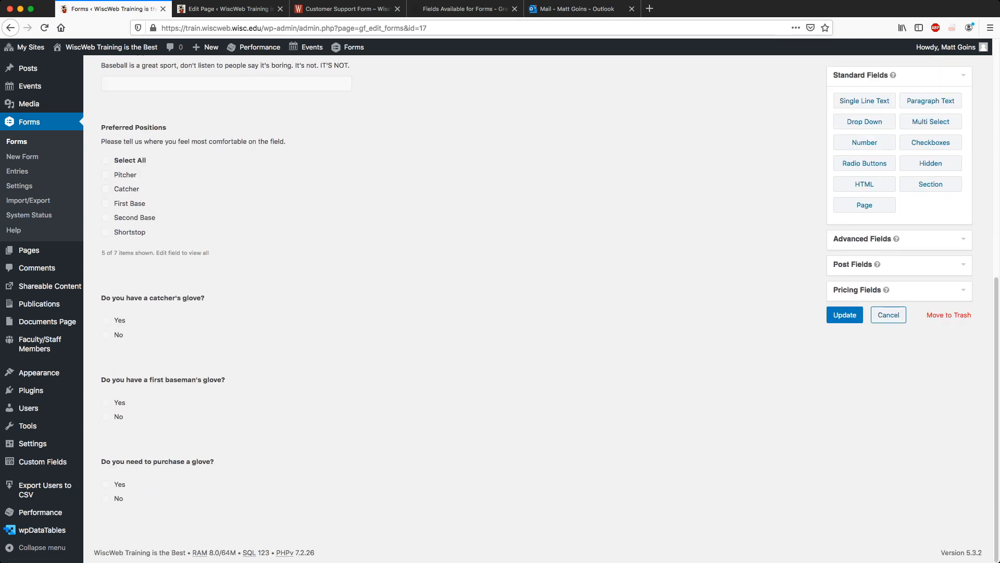
pyautogui.scroll(10, 521, 312)
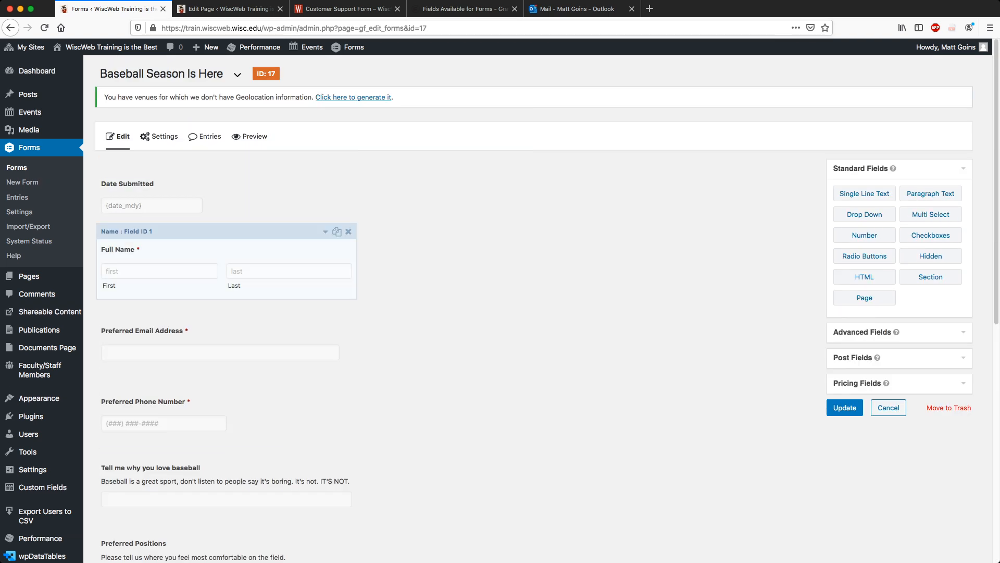
pyautogui.moveTo(159, 136)
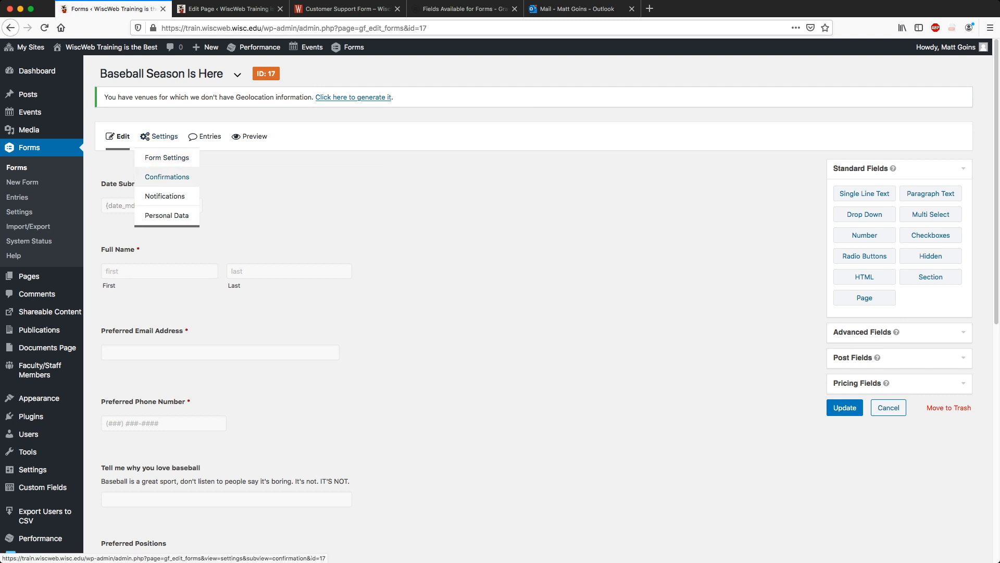
pyautogui.click(167, 177)
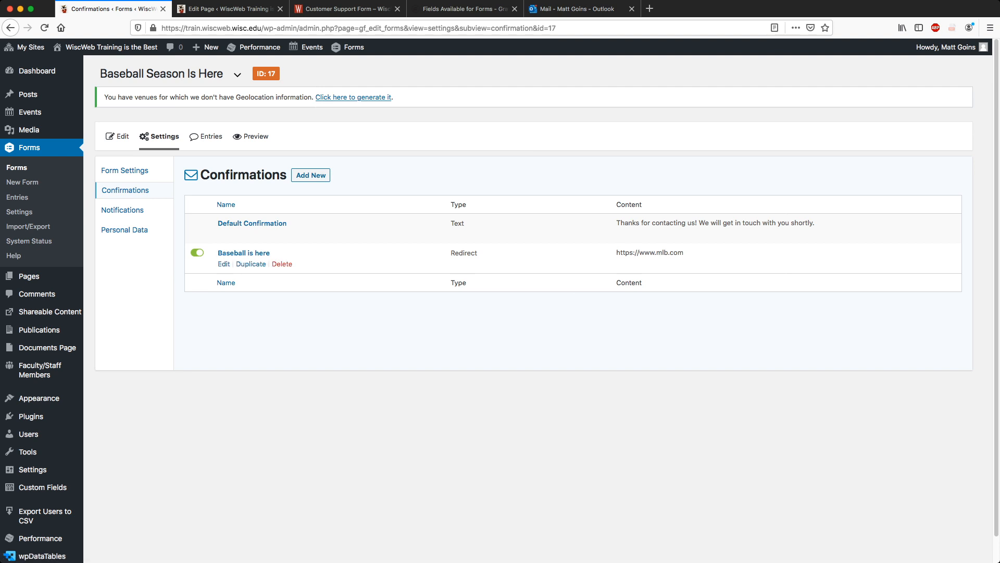
# Delete the 'Baseball is here' confirmation and start a new one.
pyautogui.click(282, 264)
pyautogui.click(597, 250)
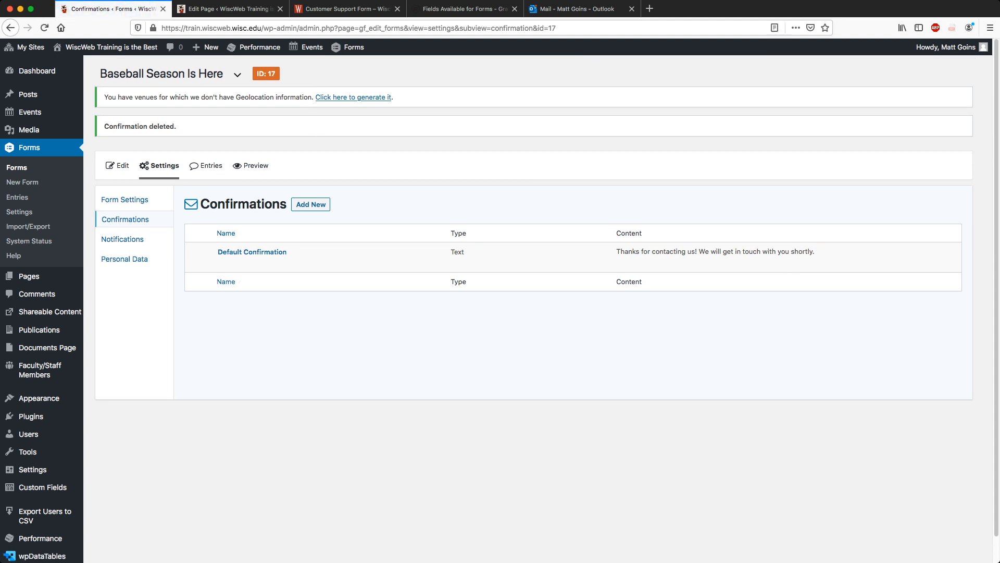
pyautogui.click(310, 204)
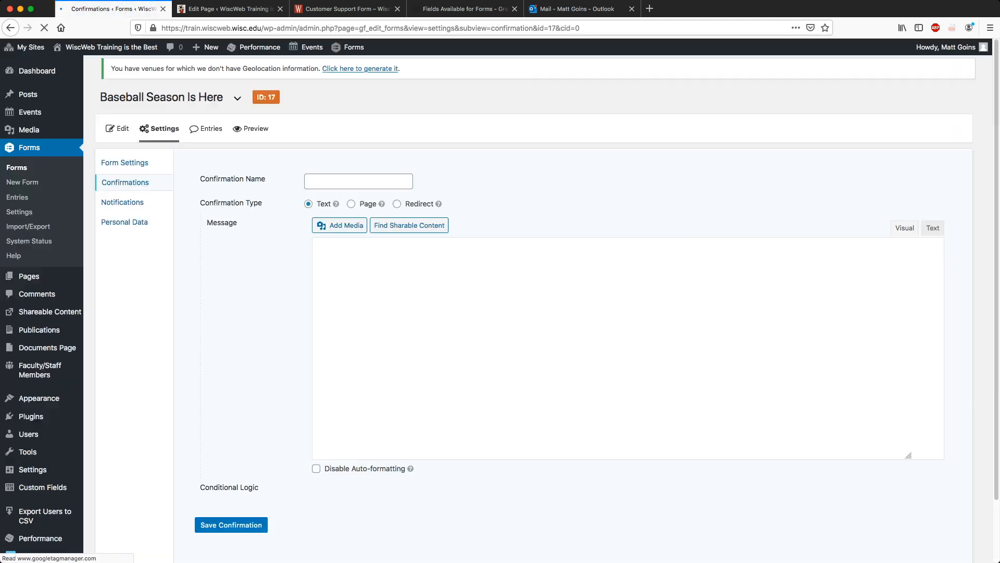
# Name the confirmation 'No Glove, Need To Purchase'.
pyautogui.click(358, 190)
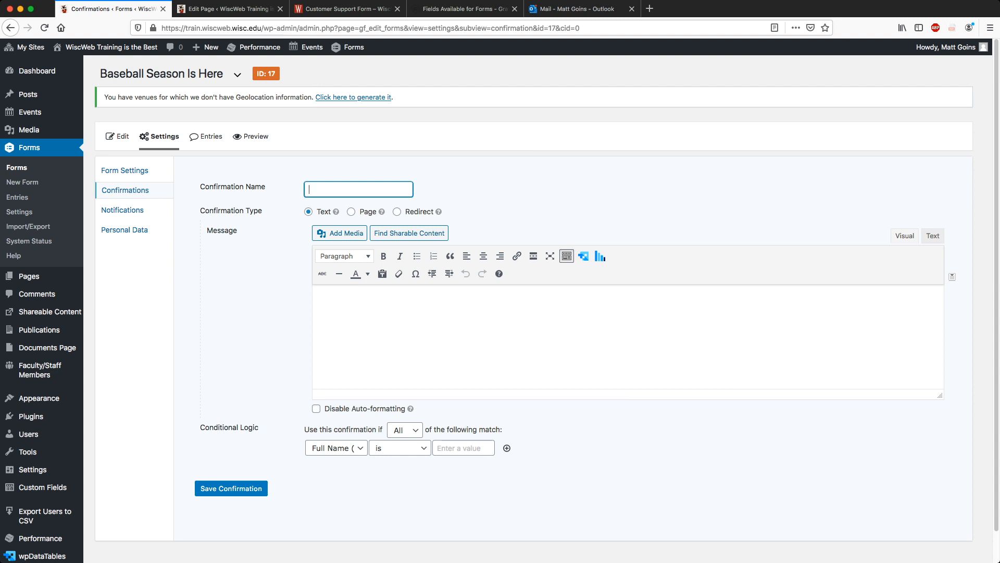
pyautogui.write('No Glove, Need To Purchas')
pyautogui.write('e')
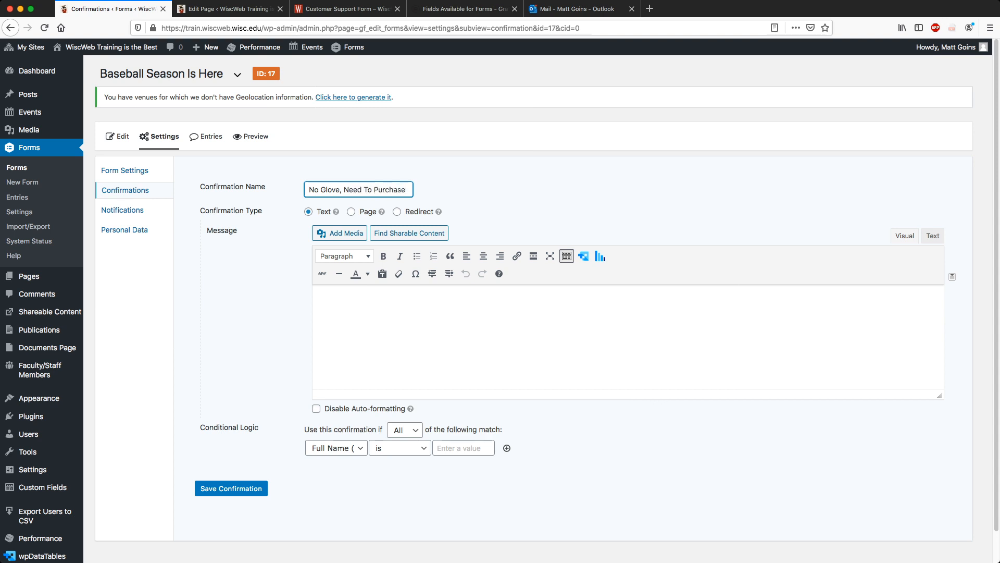
# Type a message: 'Thank you for submitting. It looks like you need to purchase a new glove…'.
pyautogui.click(319, 299)
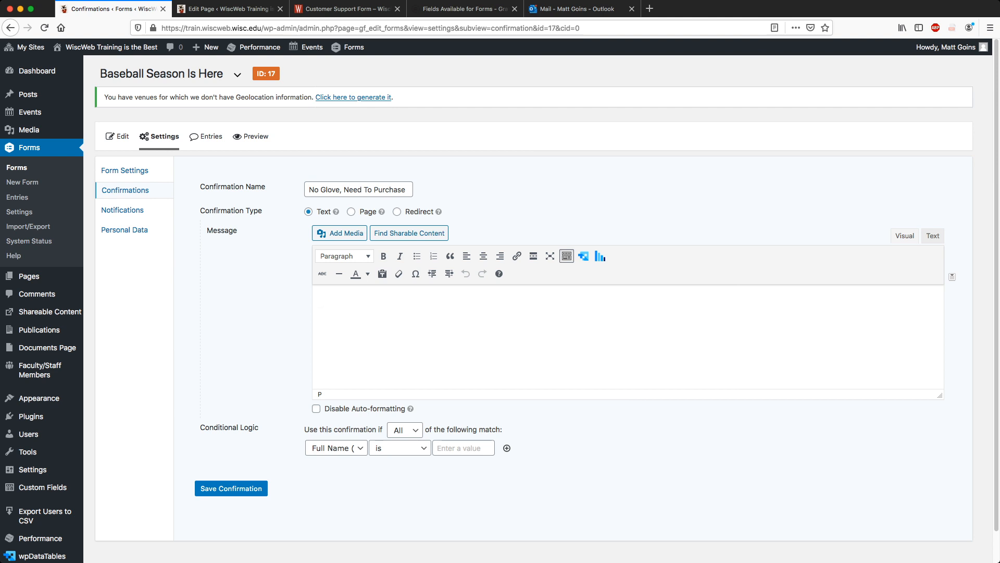
pyautogui.write('Thank you for submitting. It lo')
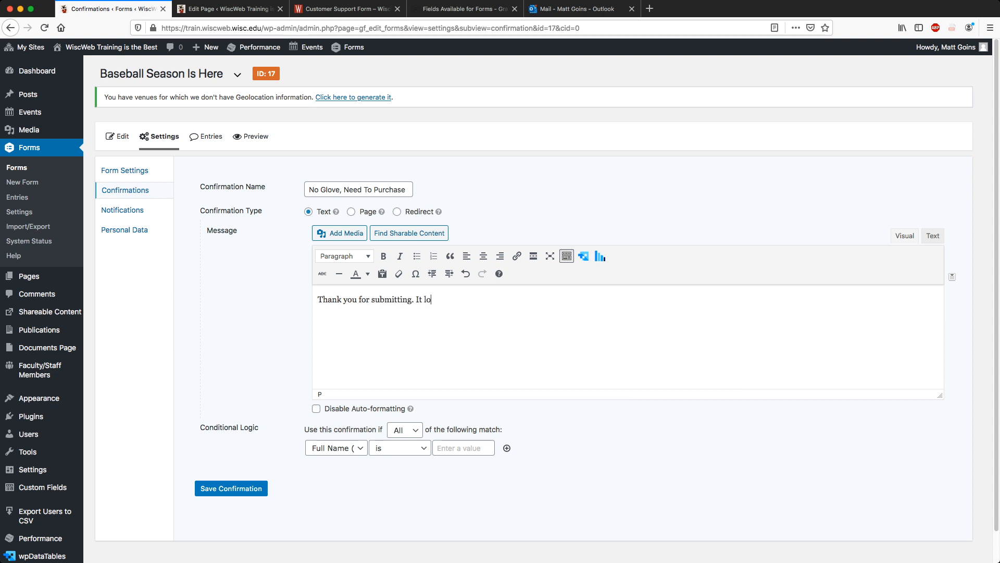
pyautogui.write('oks like you need to purh')
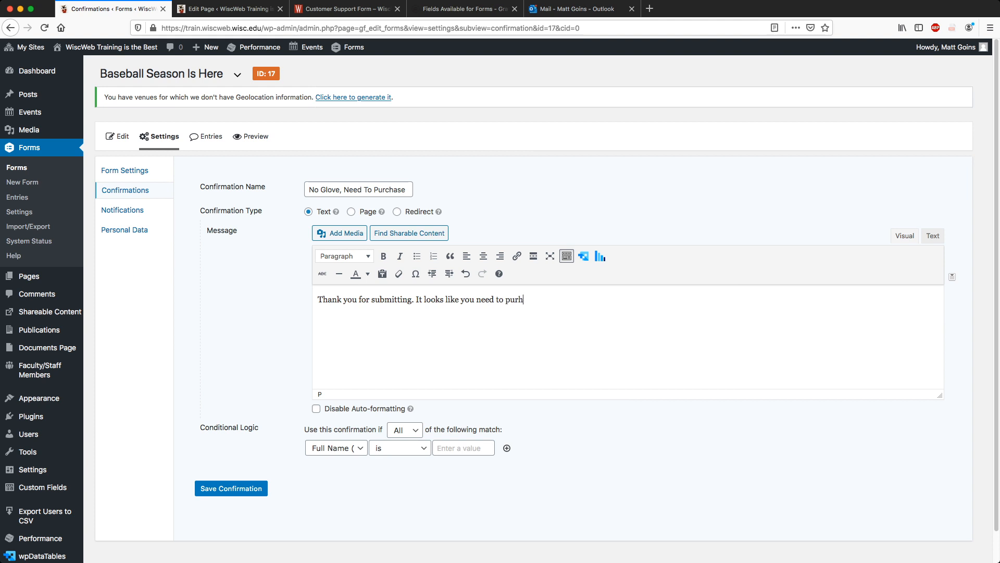
pyautogui.write('ase a new glove')
pyautogui.write('c')
pyautogui.write(', I think y')
pyautogui.write('ou should take a loo')
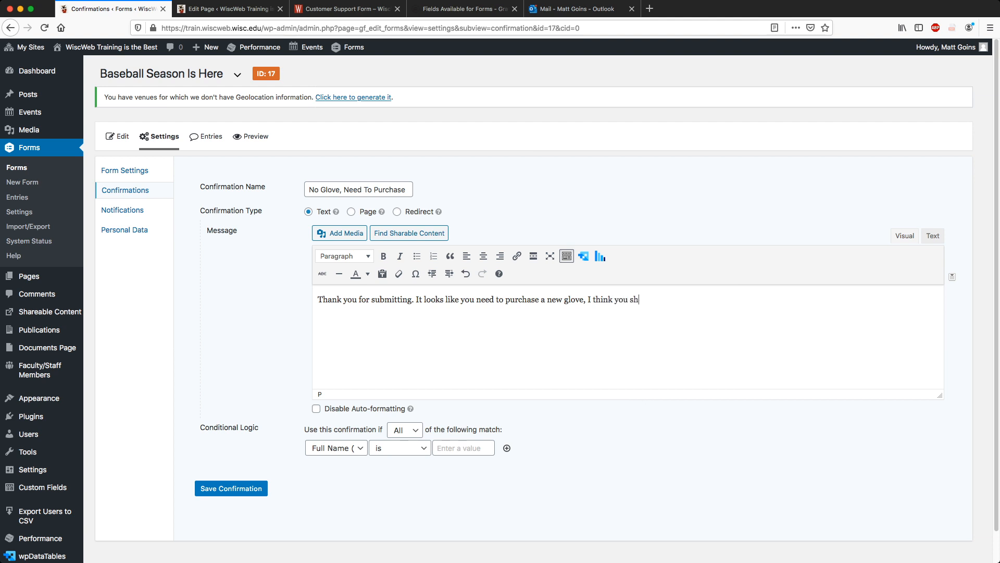
pyautogui.write('k at')
pyautogui.press('super+t')
# Search 'dicks sporting goods', open the official site, and paste its URL into the message.
pyautogui.write('dicks sporting goods')
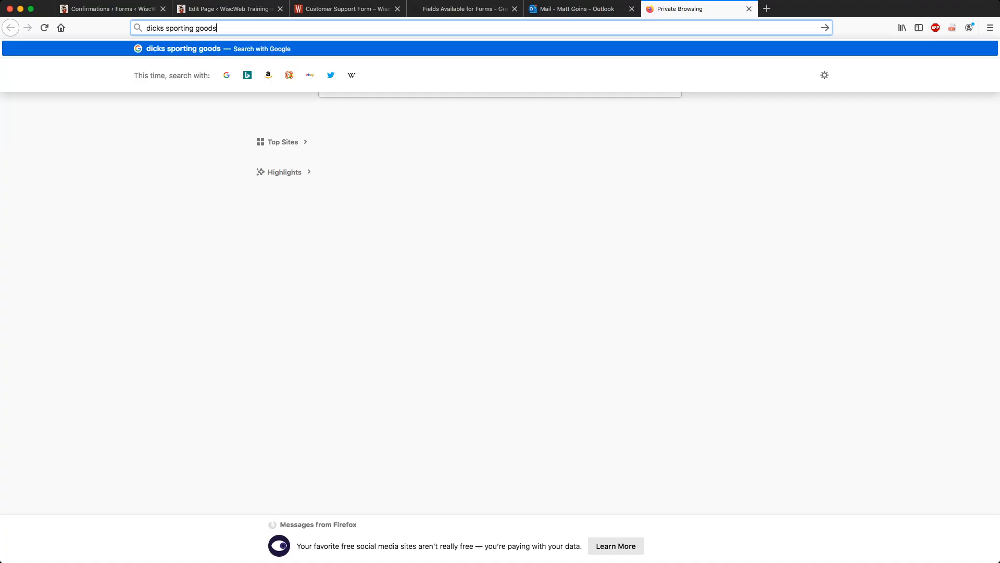
pyautogui.press('Return')
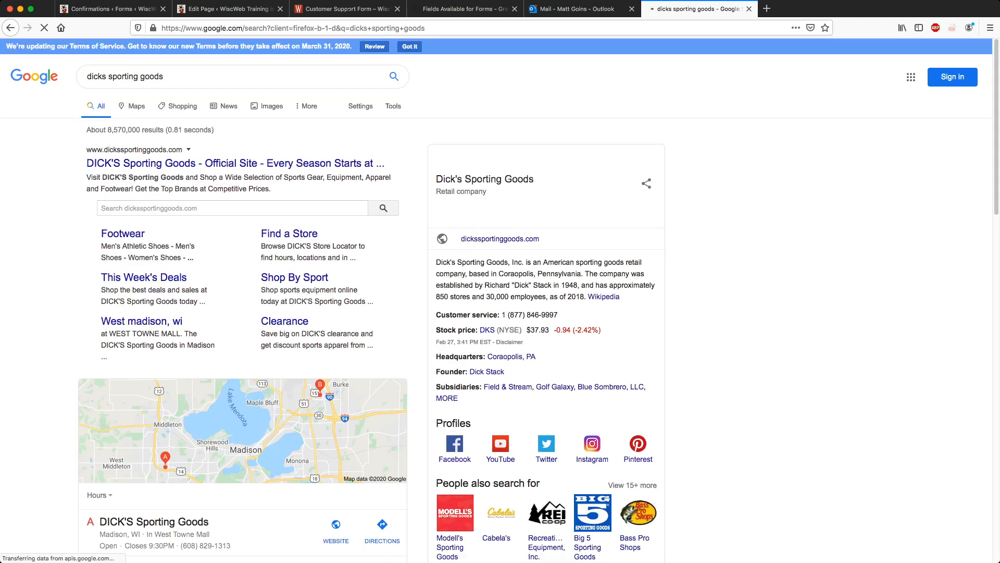
pyautogui.click(234, 163)
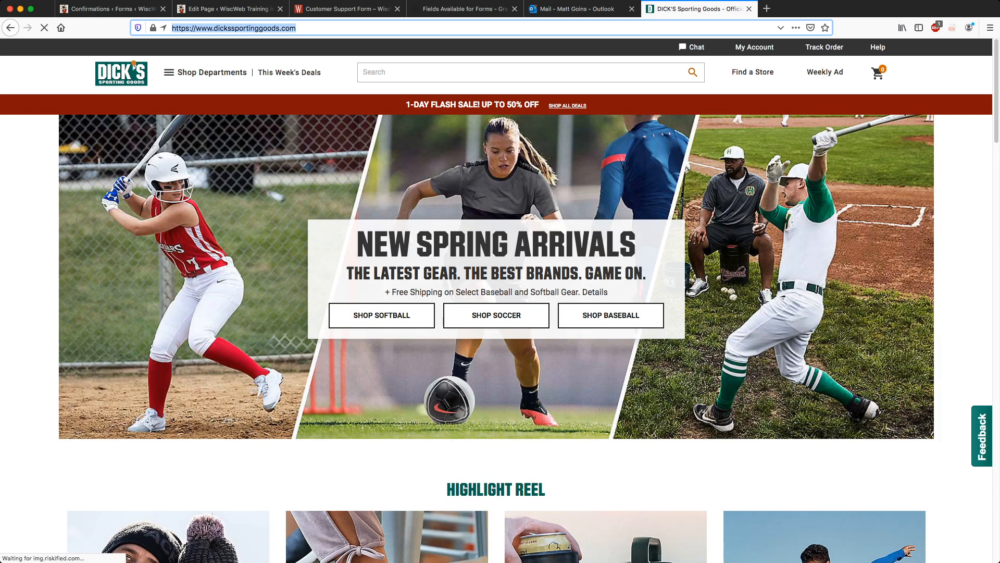
pyautogui.click(109, 8)
pyautogui.write('https://www.dickssportinggoods.com/')
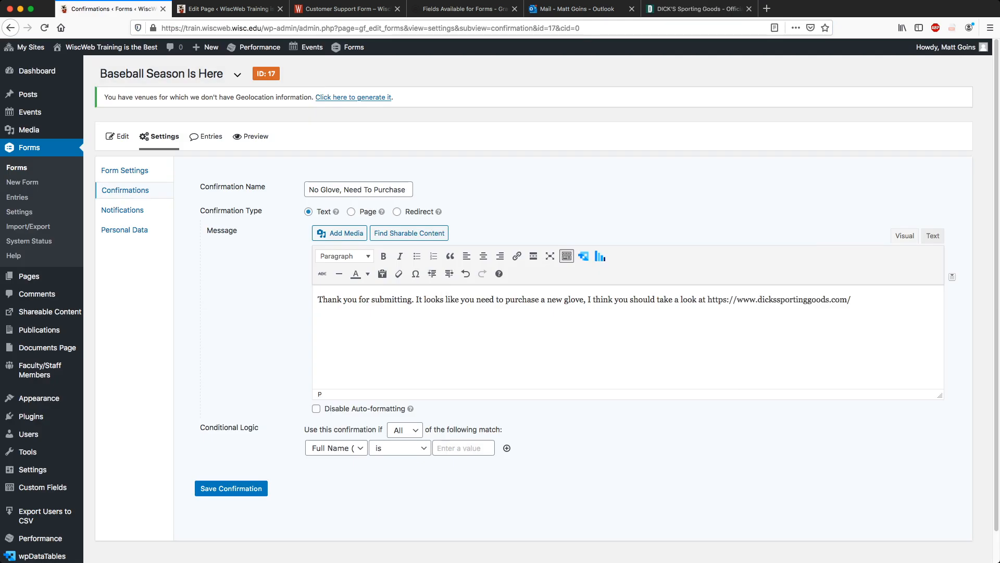
# Turn the pasted store address into a link and end the message with a period.
pyautogui.moveTo(852, 300); pyautogui.dragTo(707, 300)
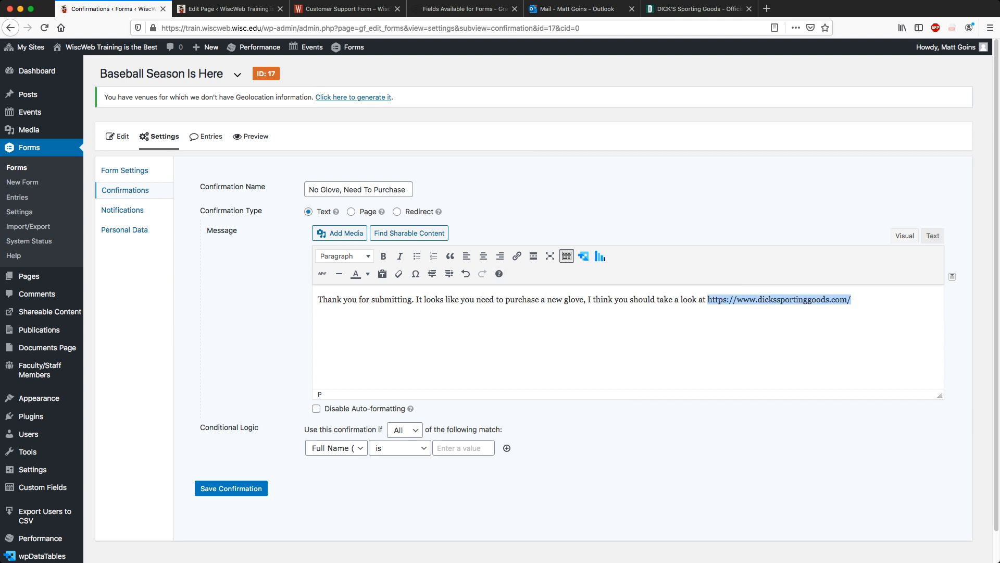
pyautogui.click(516, 256)
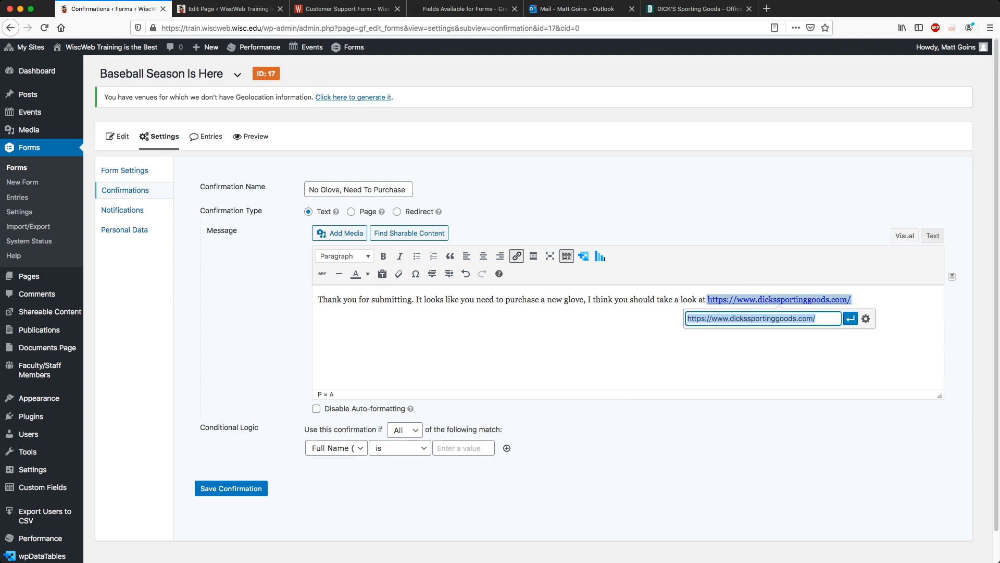
pyautogui.press('Return')
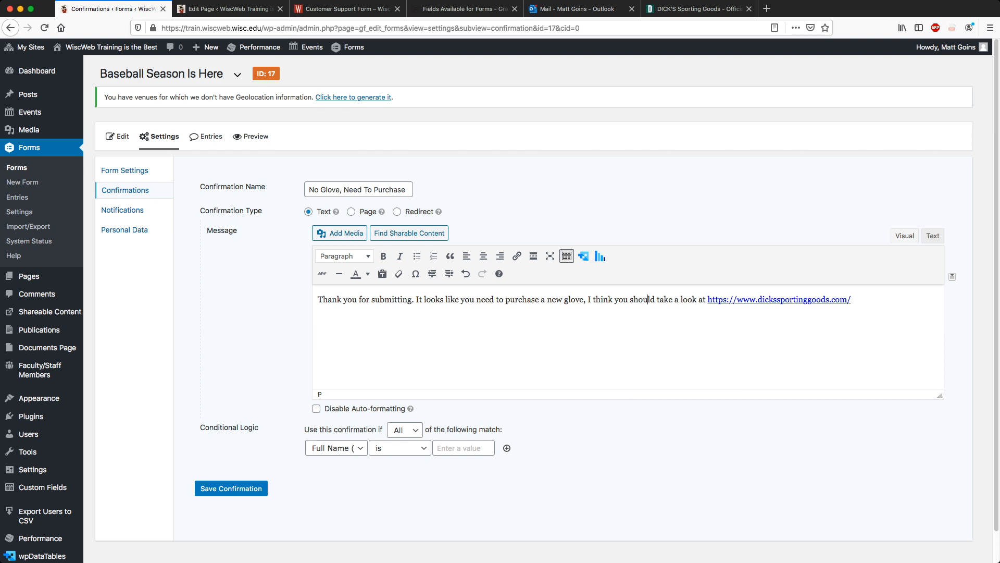
pyautogui.write('.')
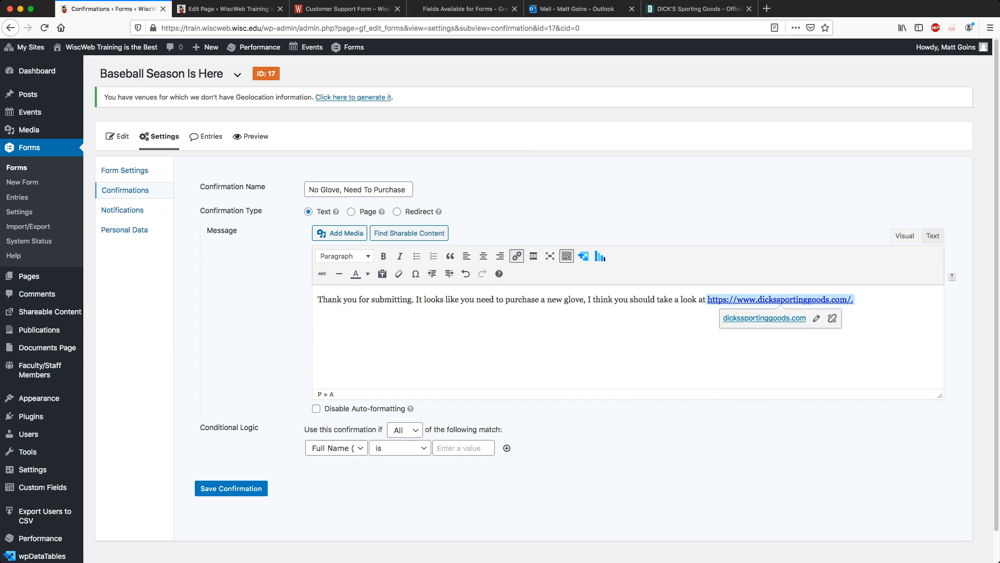
pyautogui.press('BackSpace')
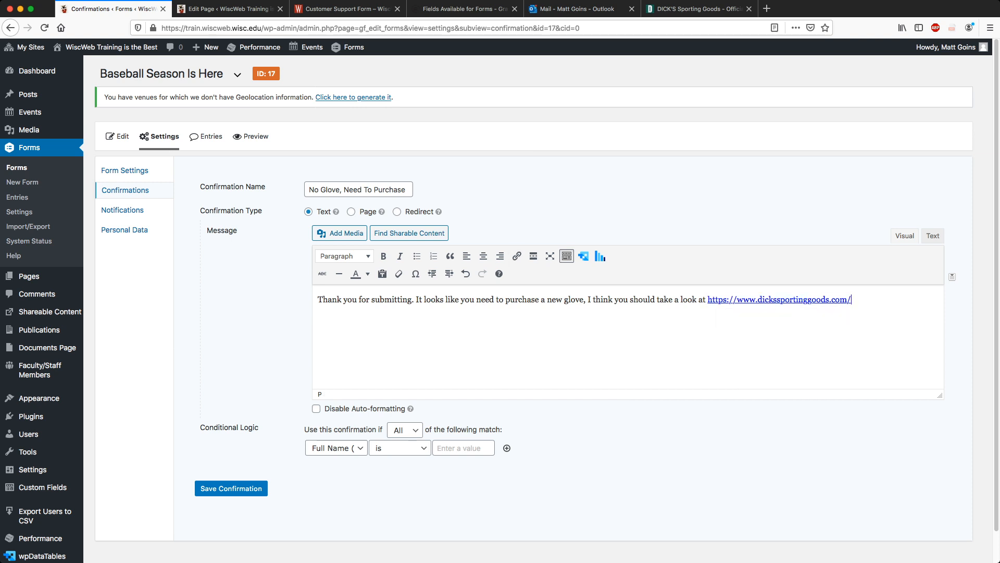
pyautogui.write('.')
# Set the confirmation's conditional rule to 'Do you need to purchase a glove?' is Yes.
pyautogui.click(405, 430)
pyautogui.press('Down')
pyautogui.press('Tab')
pyautogui.press('Down')
pyautogui.click(404, 430)
pyautogui.press('Up')
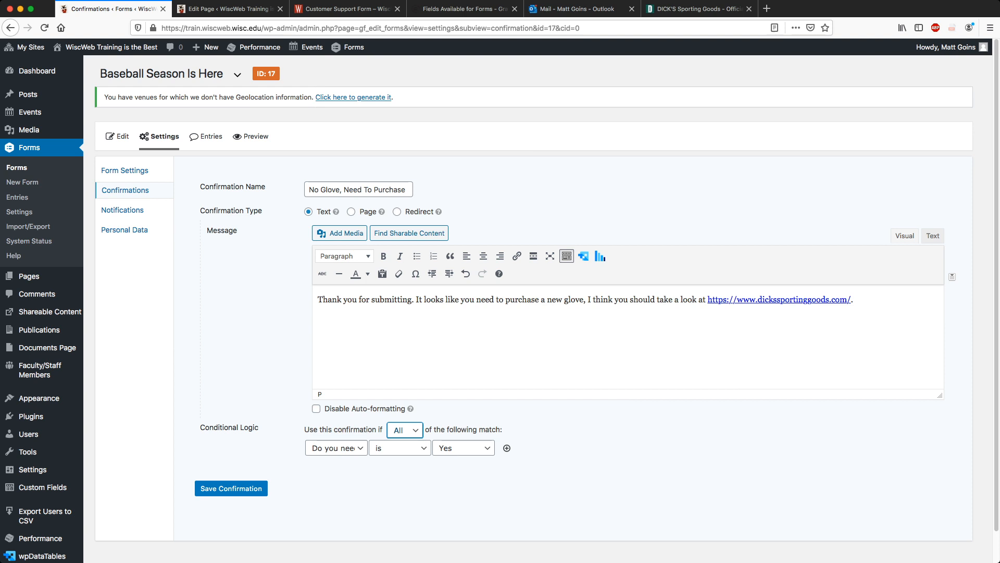
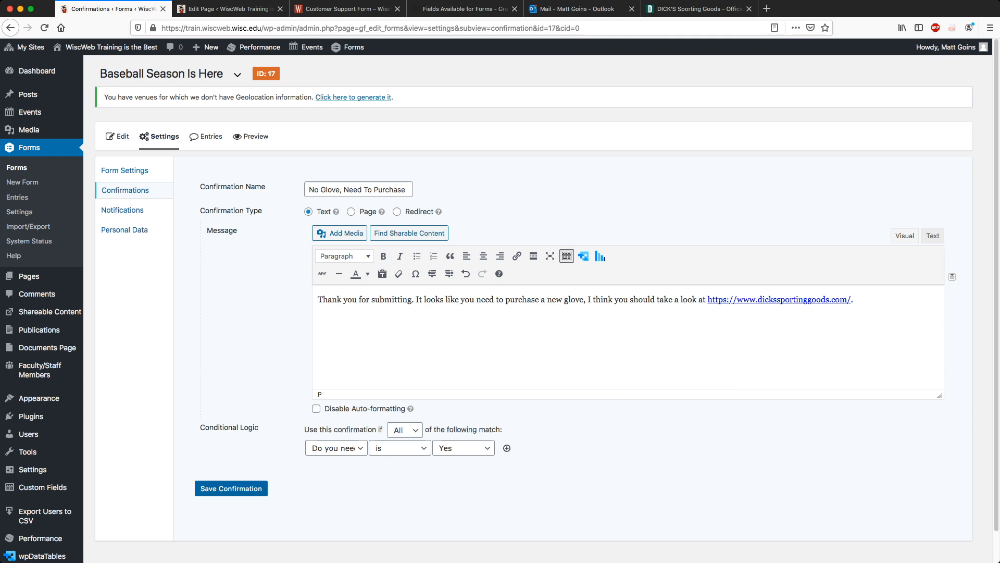
# Save the No Glove, Need To Purchase confirmation and open the form's Notifications list.
pyautogui.click(231, 488)
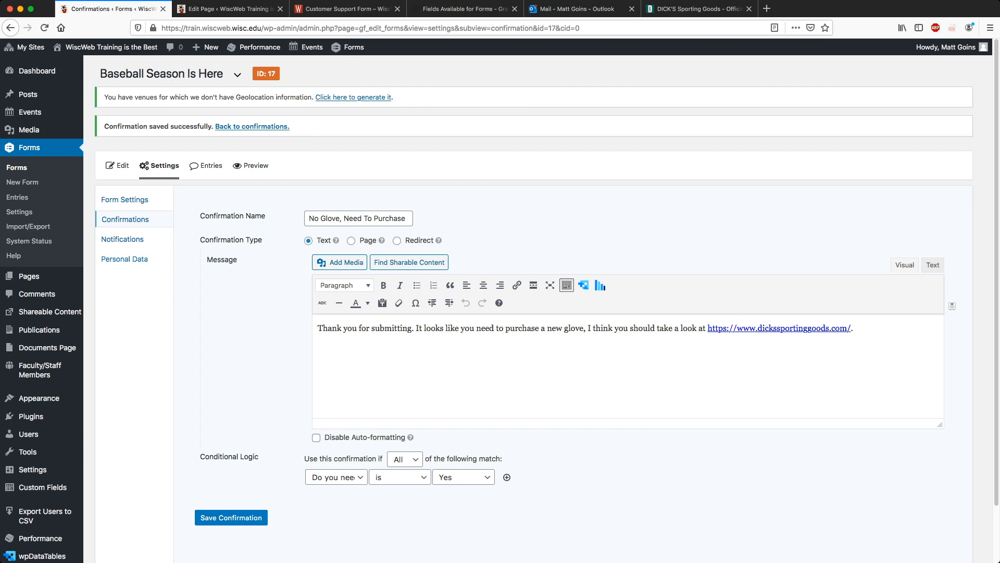
pyautogui.click(122, 239)
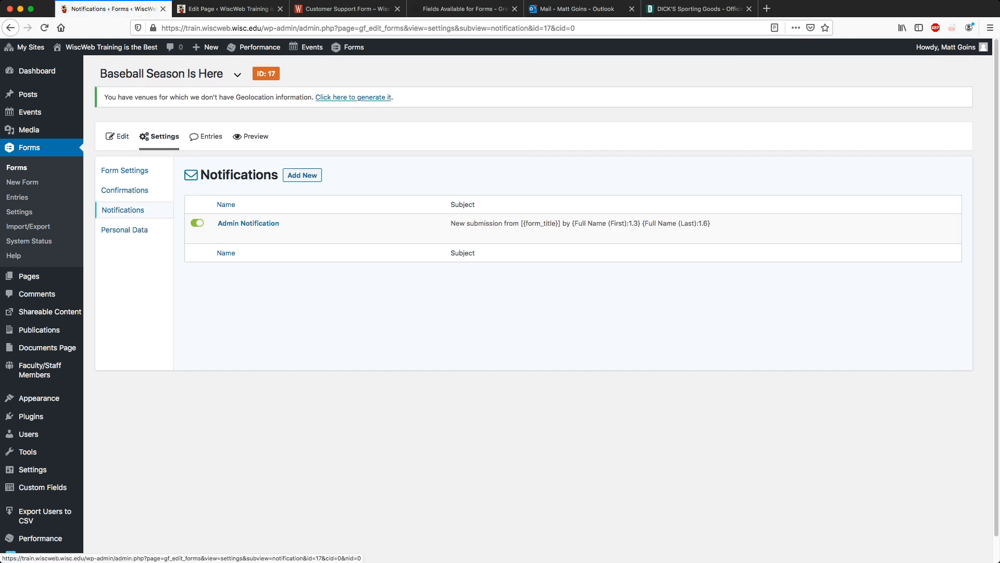
# Add a notification named 'Recommend purchase of new glove' sent to the Preferred Email Address field.
pyautogui.click(302, 175)
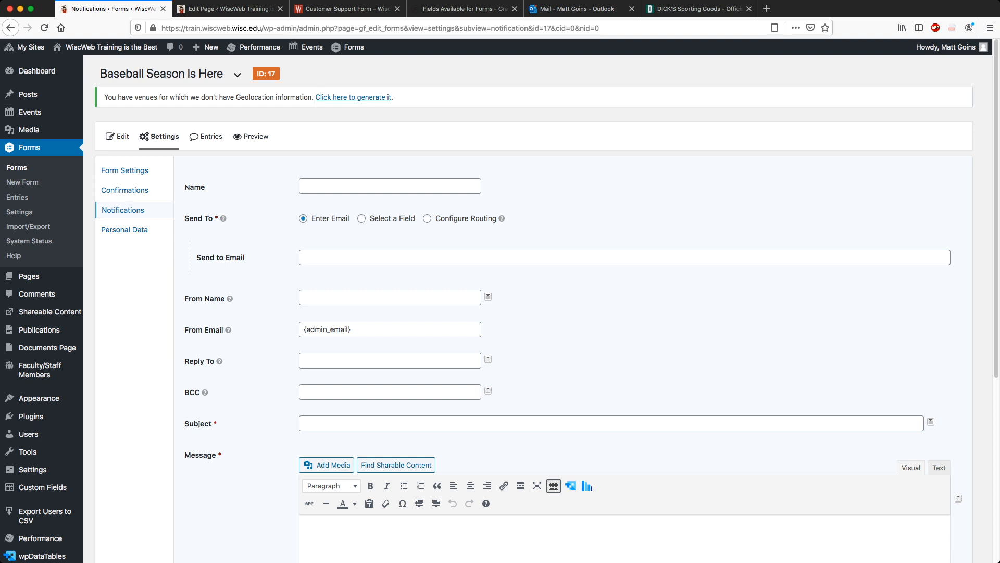
pyautogui.click(361, 218)
pyautogui.click(390, 187)
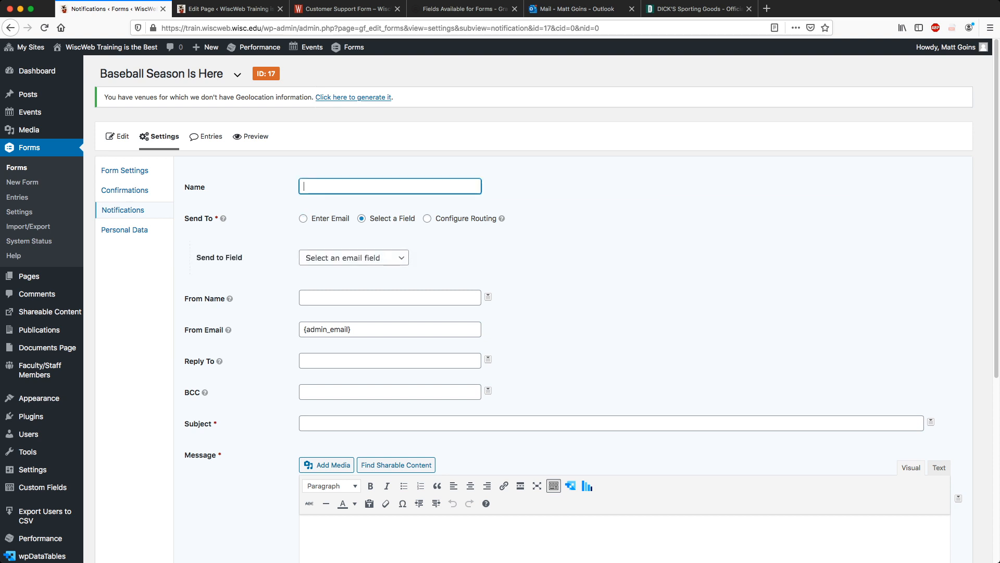
pyautogui.write('Recommend Purchase of new glove')
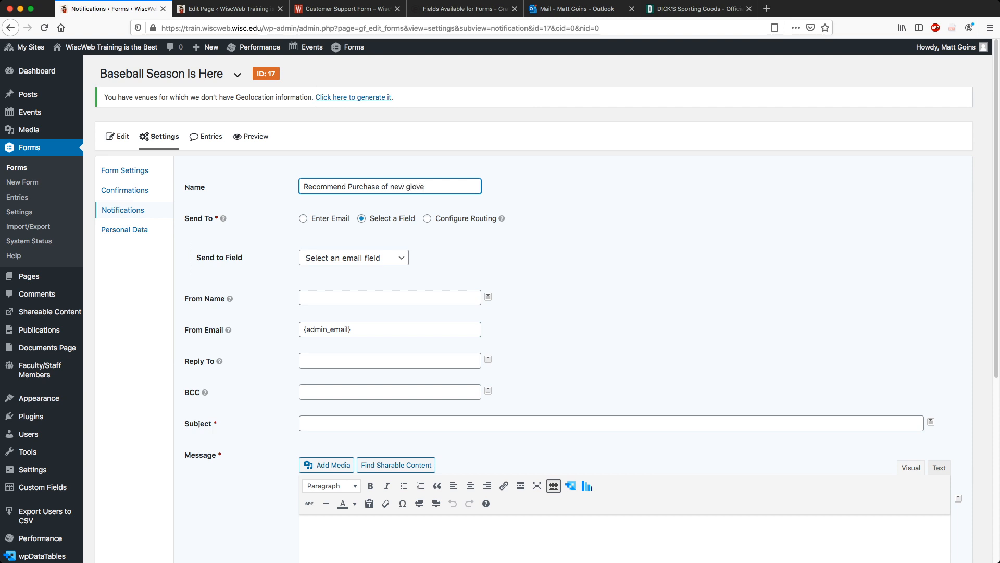
pyautogui.write('p')
pyautogui.press('Tab')
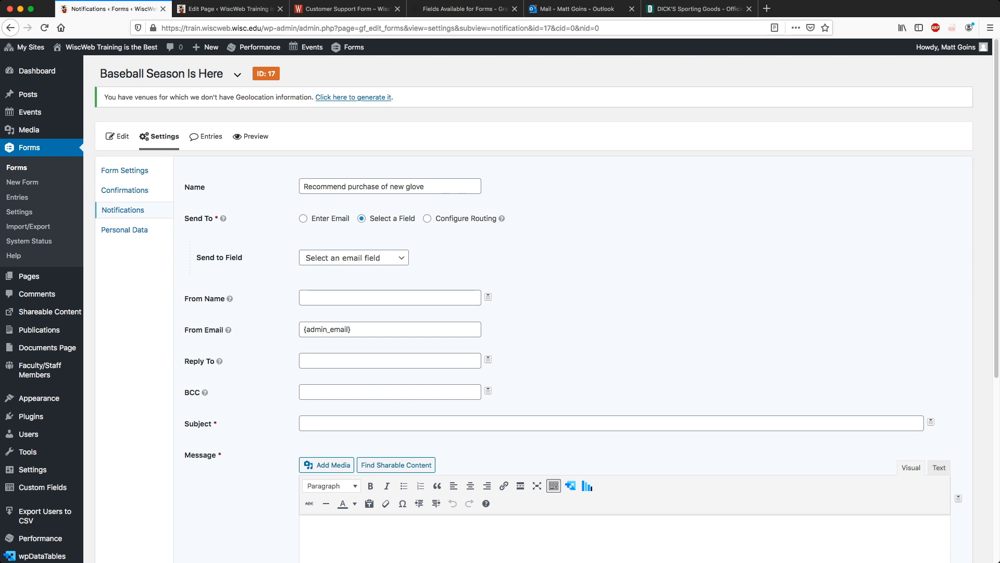
pyautogui.click(354, 258)
pyautogui.click(350, 280)
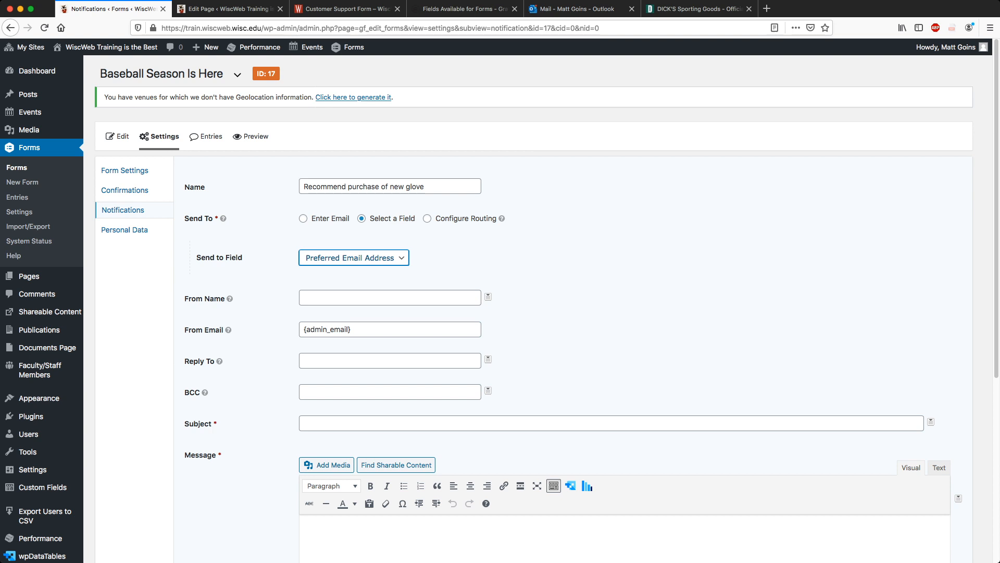
pyautogui.click(390, 298)
# Set From Name to 'The Baseball Team', a no-reply sender address, and a reply-to address.
pyautogui.click(488, 296)
pyautogui.click(488, 296)
pyautogui.click(390, 298)
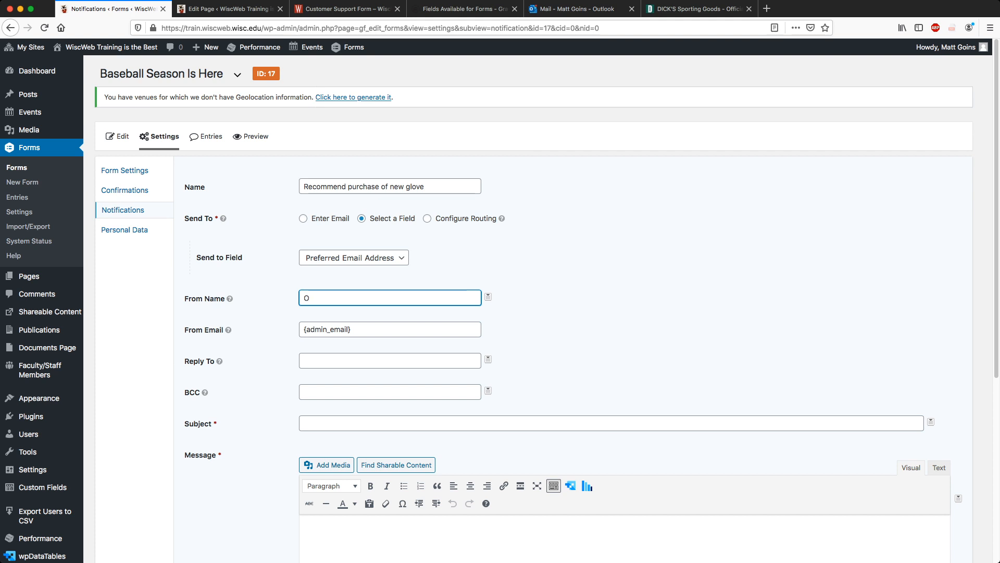
pyautogui.write('The Baseball Team')
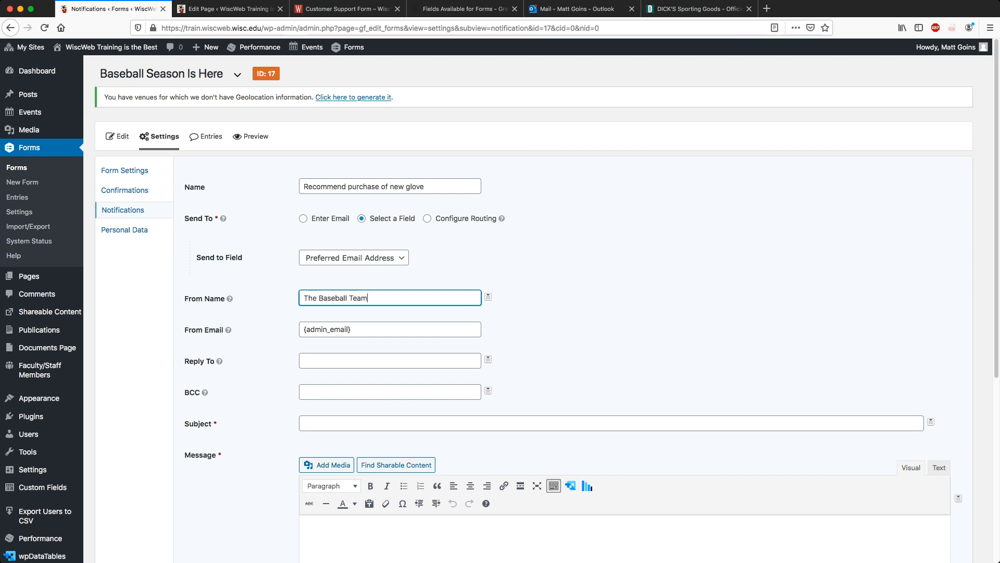
pyautogui.press('Tab')
pyautogui.press('super+a')
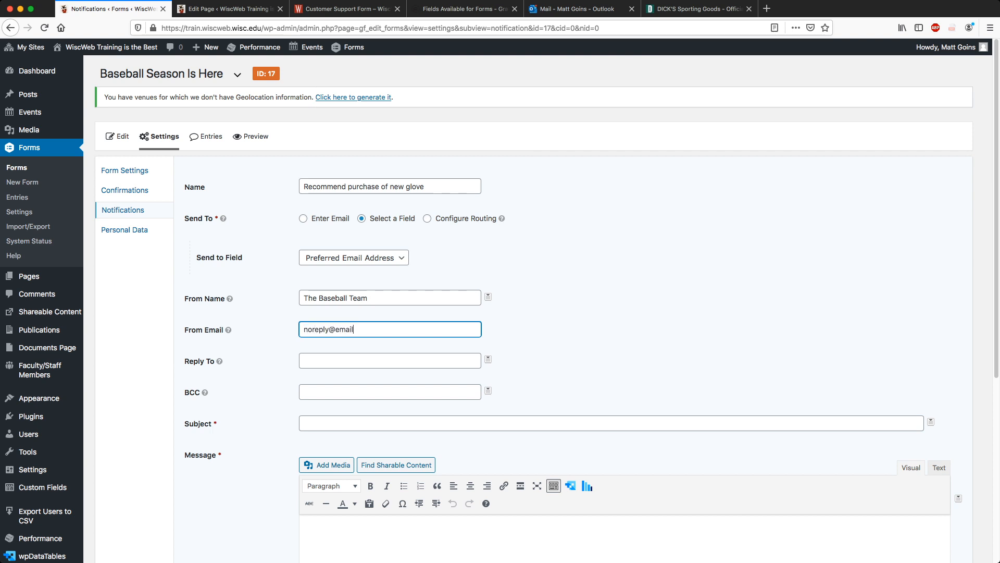
pyautogui.press('Tab')
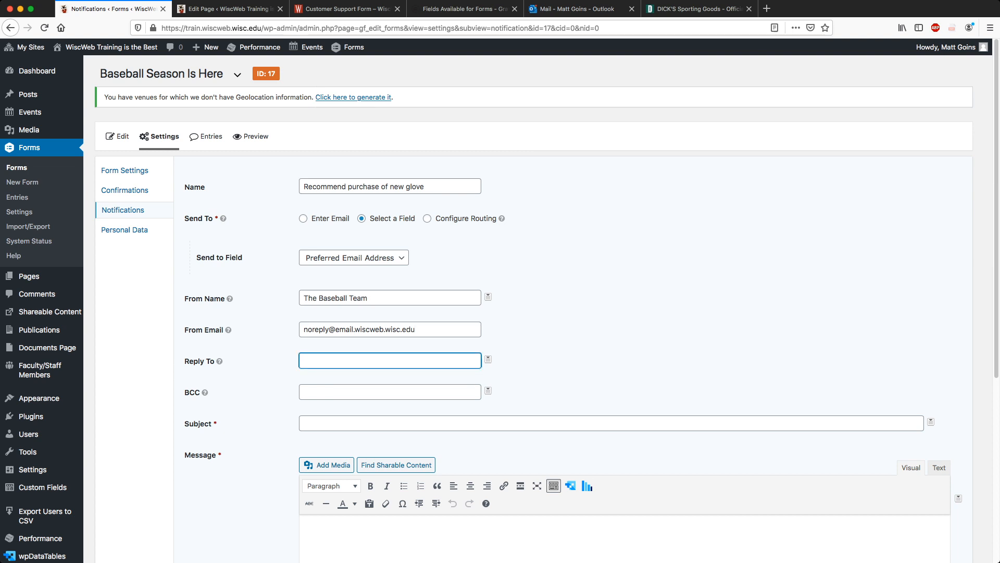
# Set the subject to 'Thank you for submitting {form_title}' using the Form Title merge tag.
pyautogui.press('Tab')
pyautogui.press('Tab')
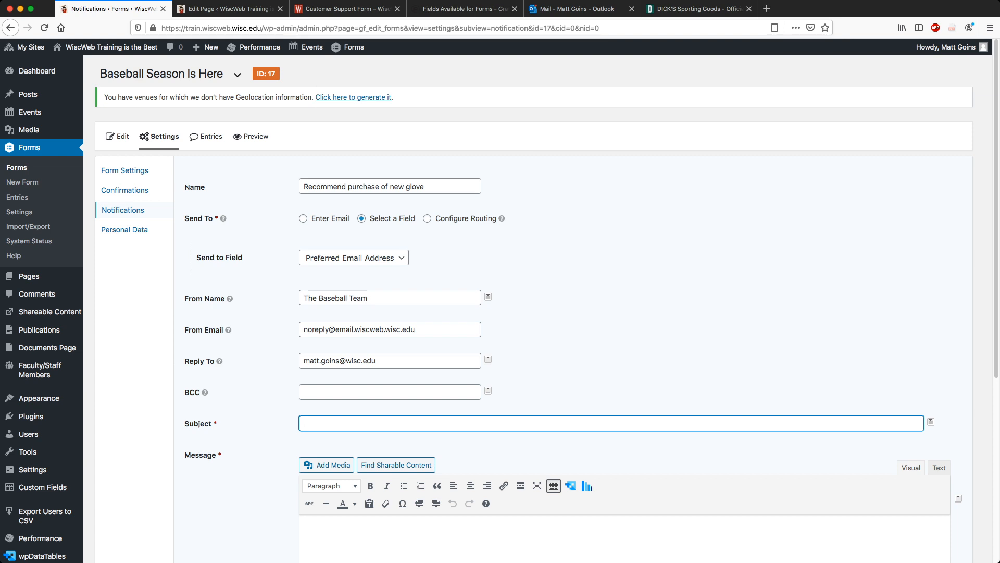
pyautogui.write('Thank you for sub')
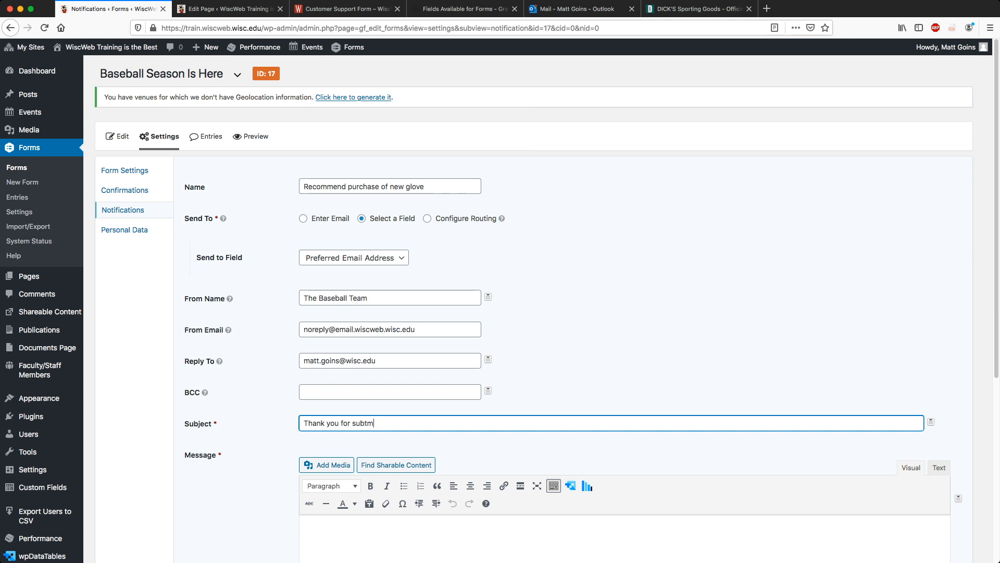
pyautogui.write('mitting')
pyautogui.click(931, 422)
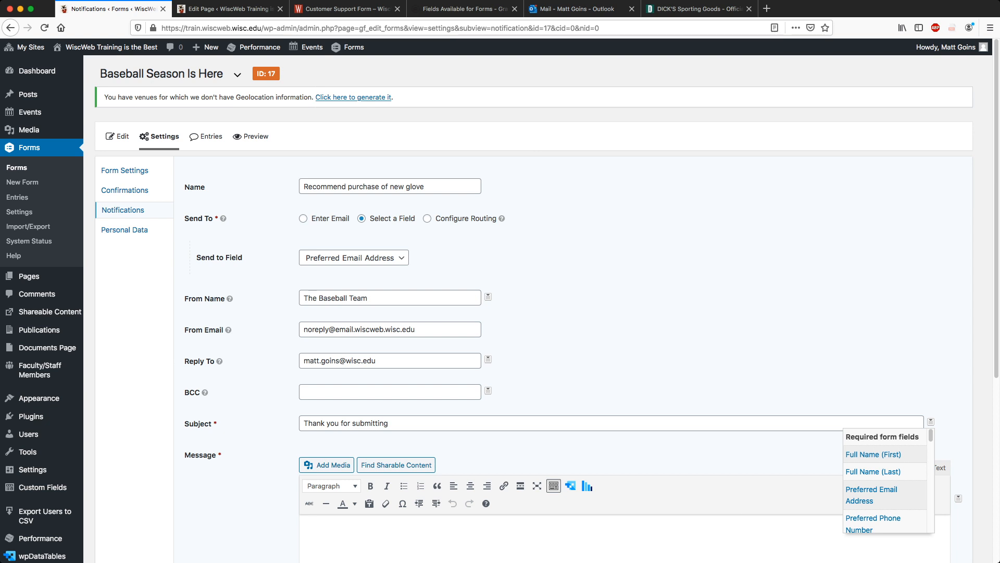
pyautogui.scroll(-1, 886, 472)
pyautogui.scroll(-8, 886, 471)
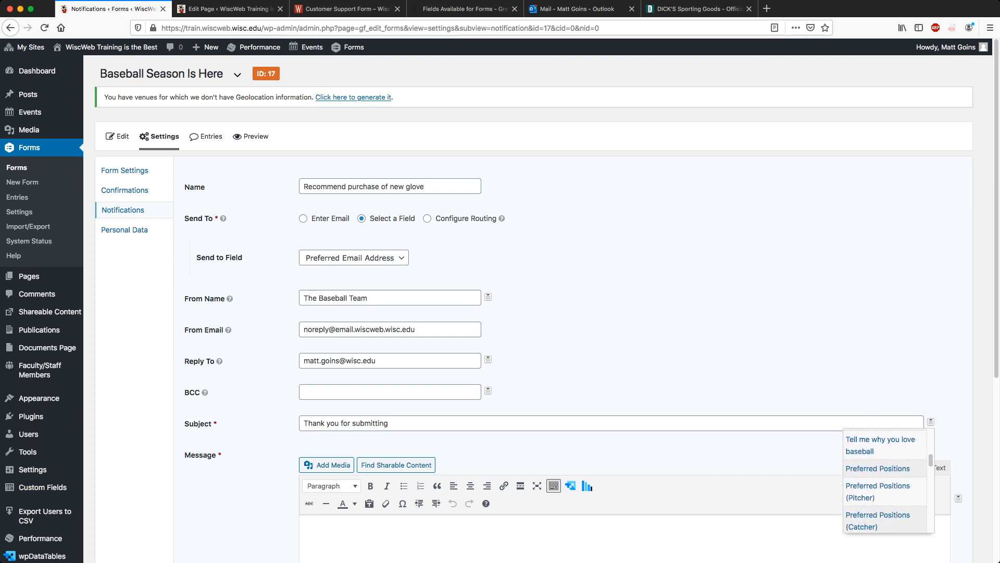
pyautogui.scroll(-8, 886, 479)
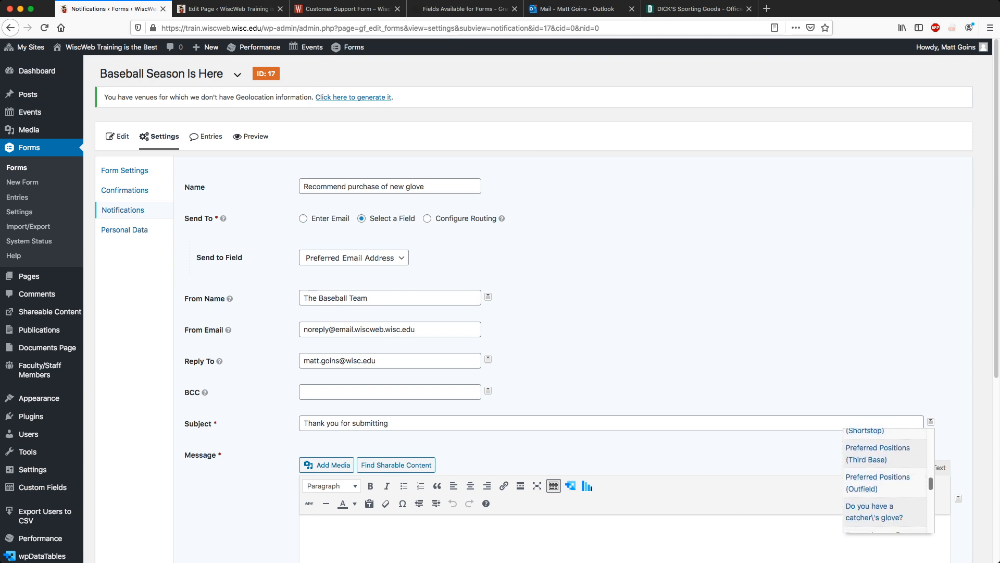
pyautogui.scroll(-6, 885, 480)
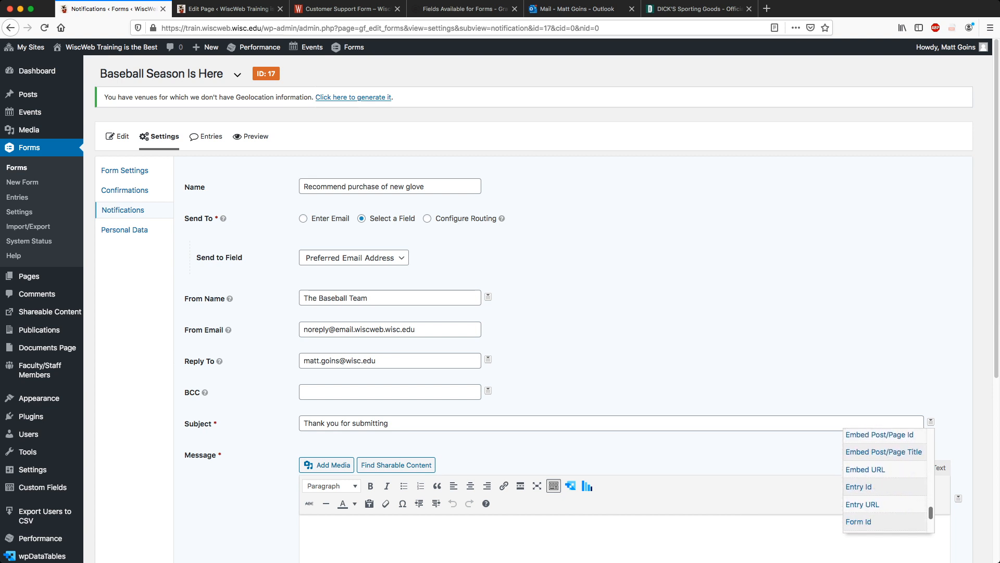
pyautogui.click(862, 489)
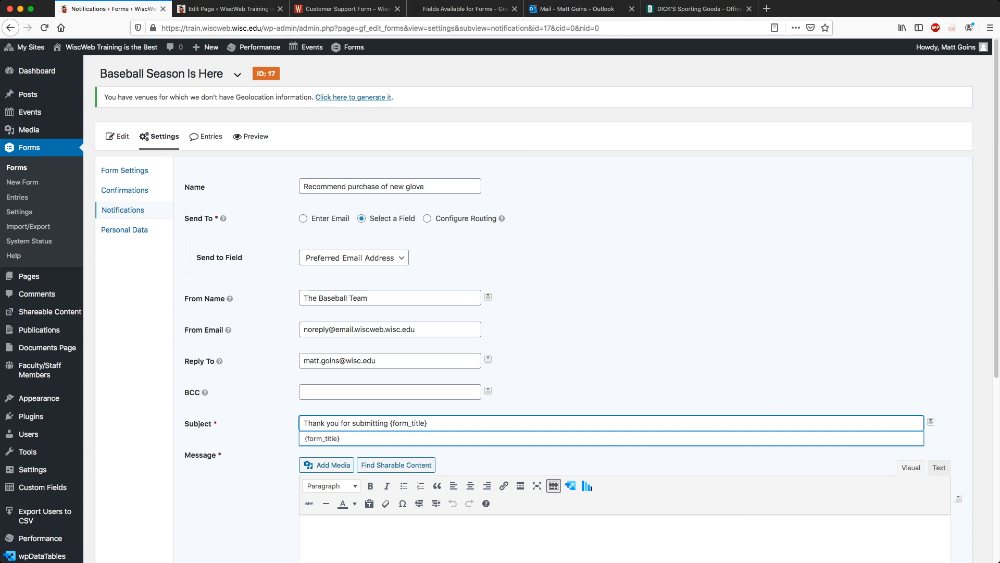
pyautogui.write('Here are some next steps!')
pyautogui.press('Tab')
pyautogui.scroll(-4, 534, 312)
pyautogui.write('It looks')
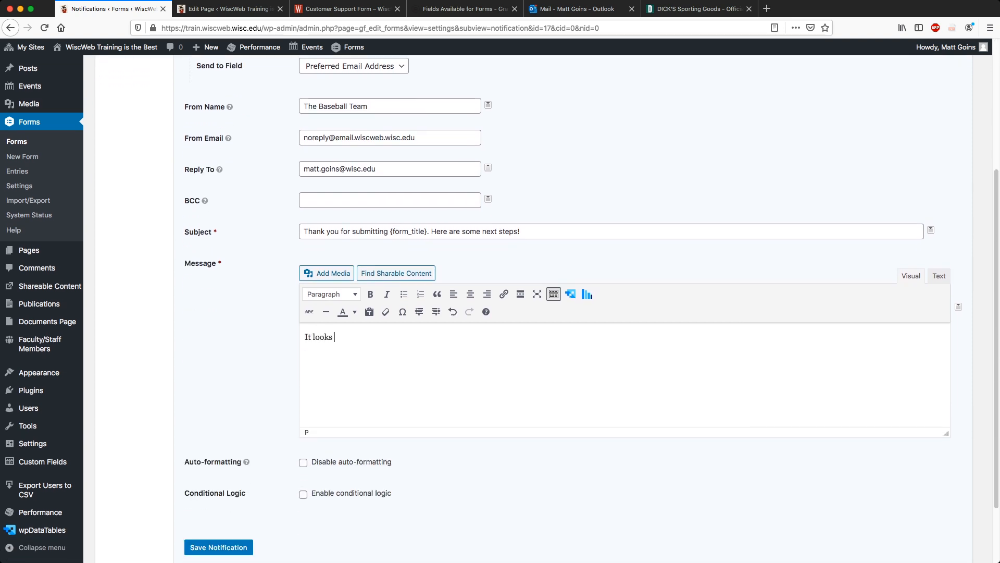
pyautogui.press('super+a')
pyautogui.write('Please review your')
pyautogui.write('ies below')
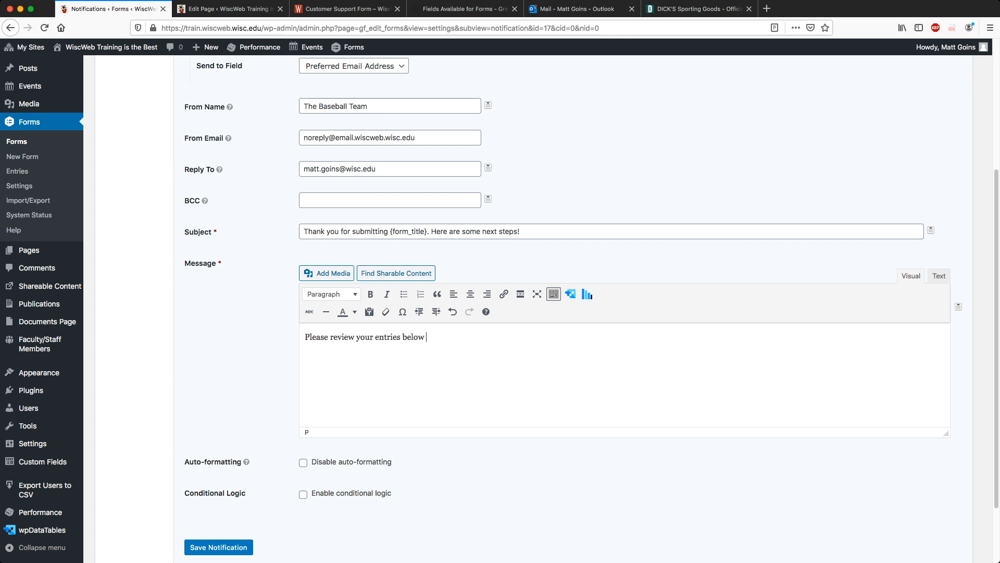
pyautogui.write(' that you filled out at https://wiscw')
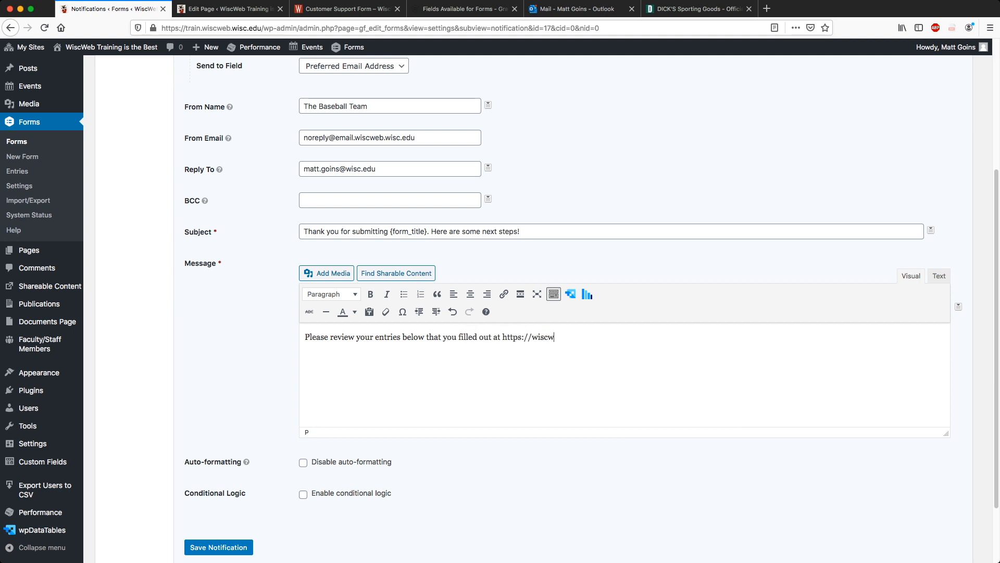
pyautogui.write('eb.wisc.edu')
pyautogui.click(958, 307)
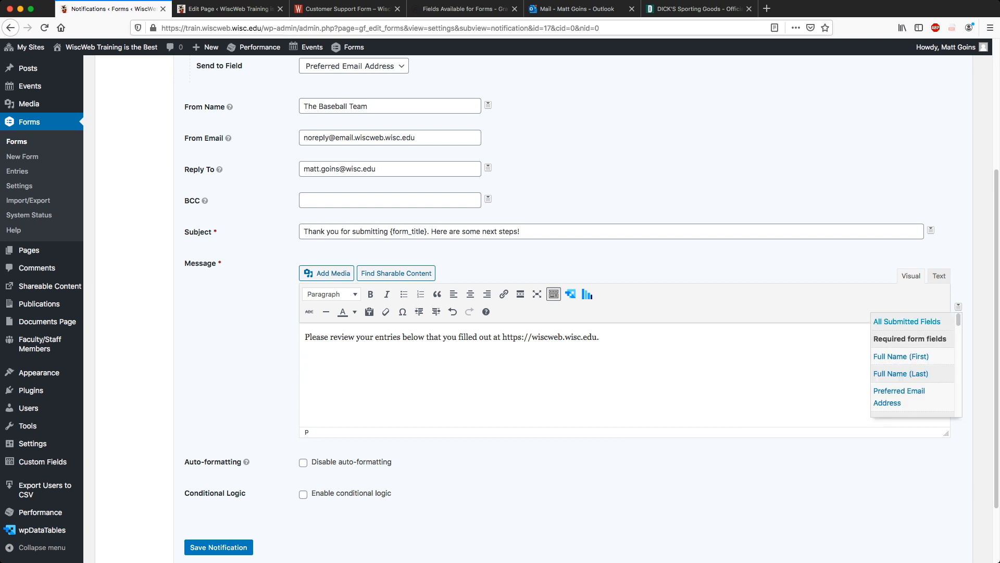
pyautogui.click(907, 321)
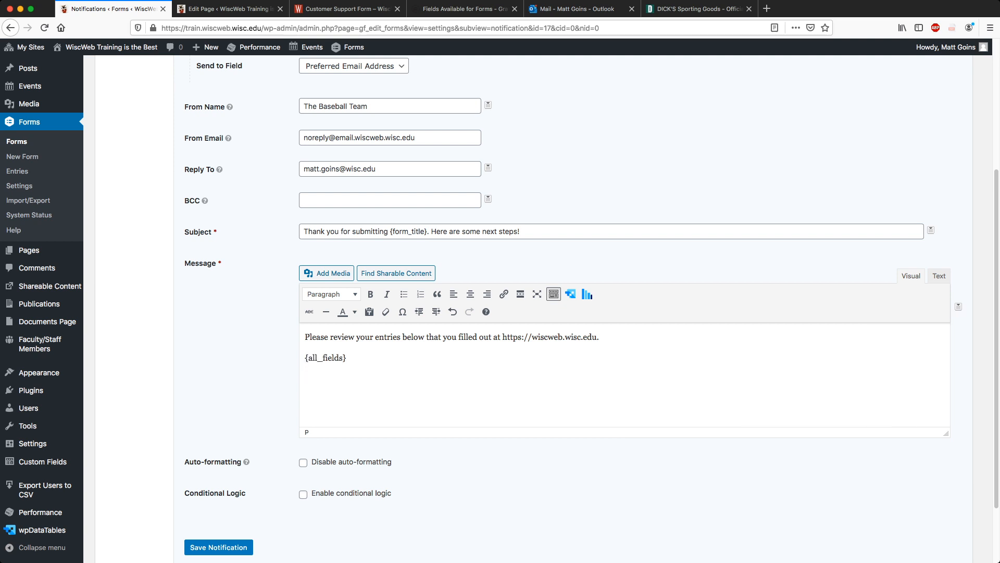
# Add 'It looks like you need to purchase a new glove. You should take a look at' plus the store URL.
pyautogui.write('It looks like you need to purchase a new gl')
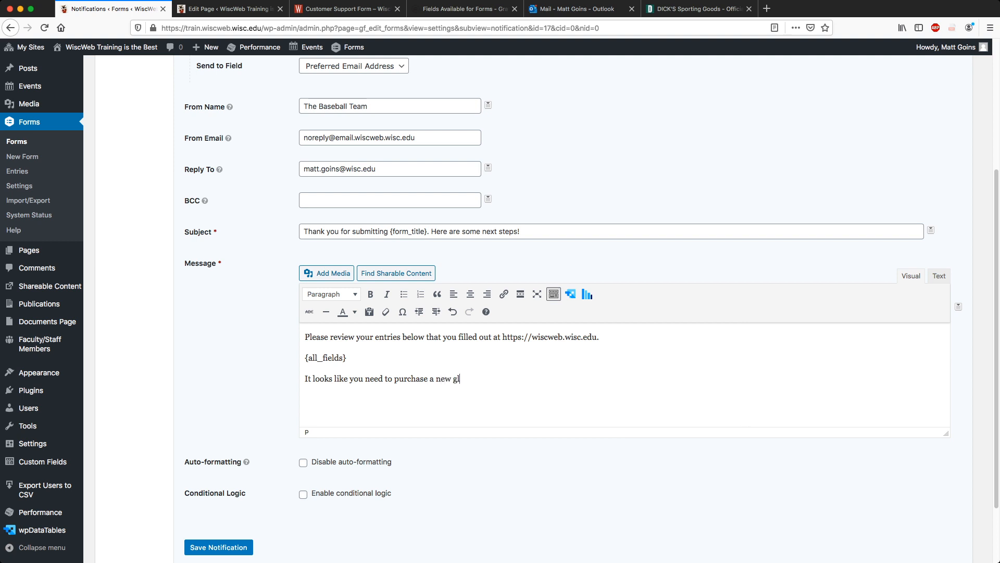
pyautogui.write('ove. You should take a look at')
pyautogui.click(699, 8)
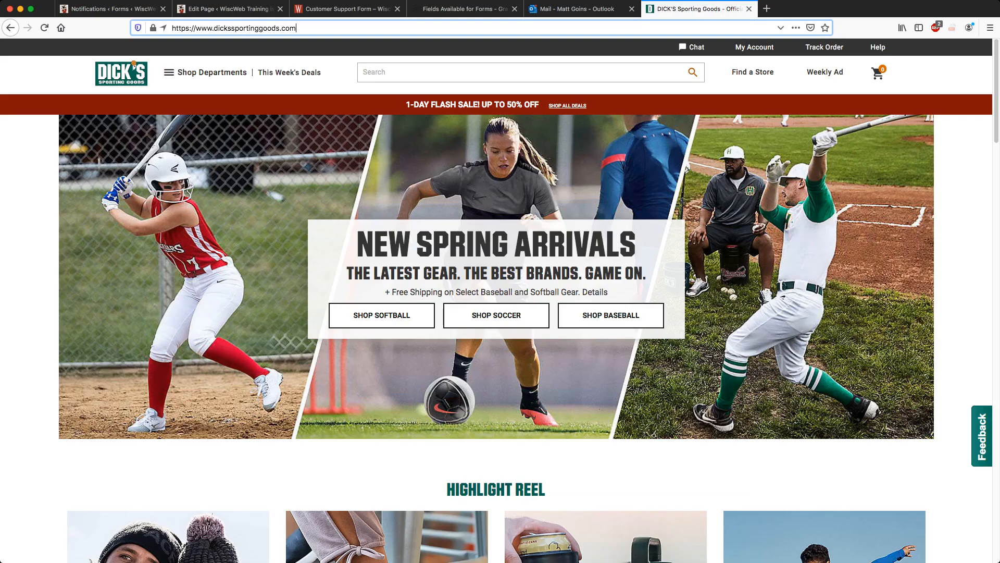
pyautogui.press('super+a')
pyautogui.press('super+c')
pyautogui.click(113, 9)
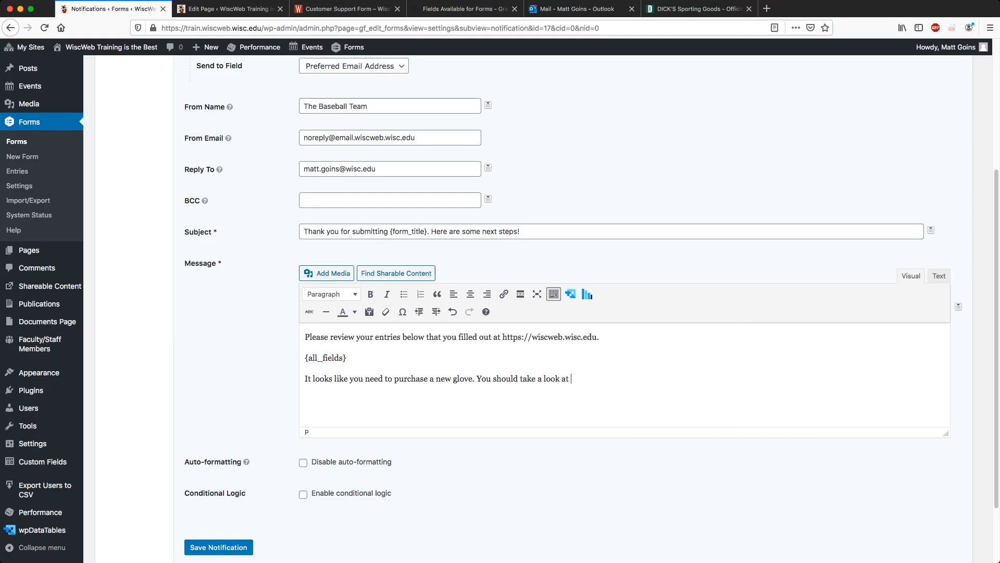
pyautogui.press('super+v')
pyautogui.write('.')
# Turn the store address and the wiscweb.wisc.edu address into links, then enable conditional logic.
pyautogui.moveTo(571, 379); pyautogui.dragTo(714, 379)
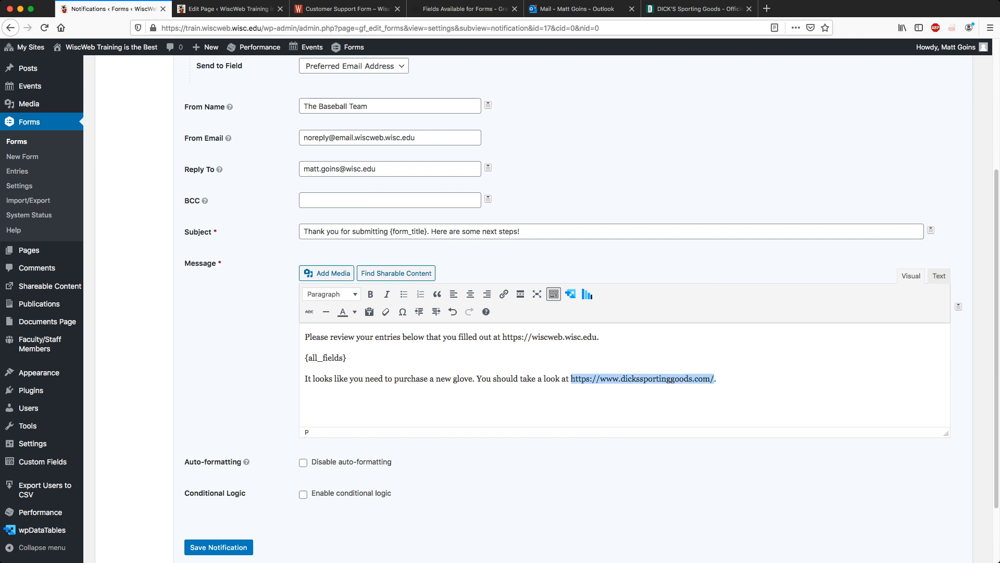
pyautogui.click(503, 294)
pyautogui.press('Return')
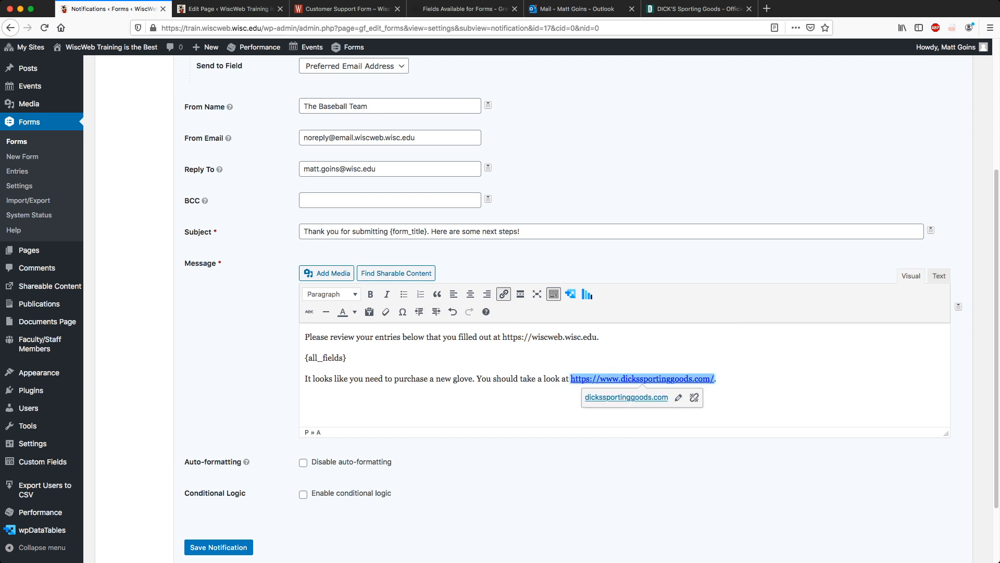
pyautogui.click(348, 358)
pyautogui.moveTo(502, 337); pyautogui.dragTo(597, 337)
pyautogui.click(504, 294)
pyautogui.press('Return')
pyautogui.click(456, 361)
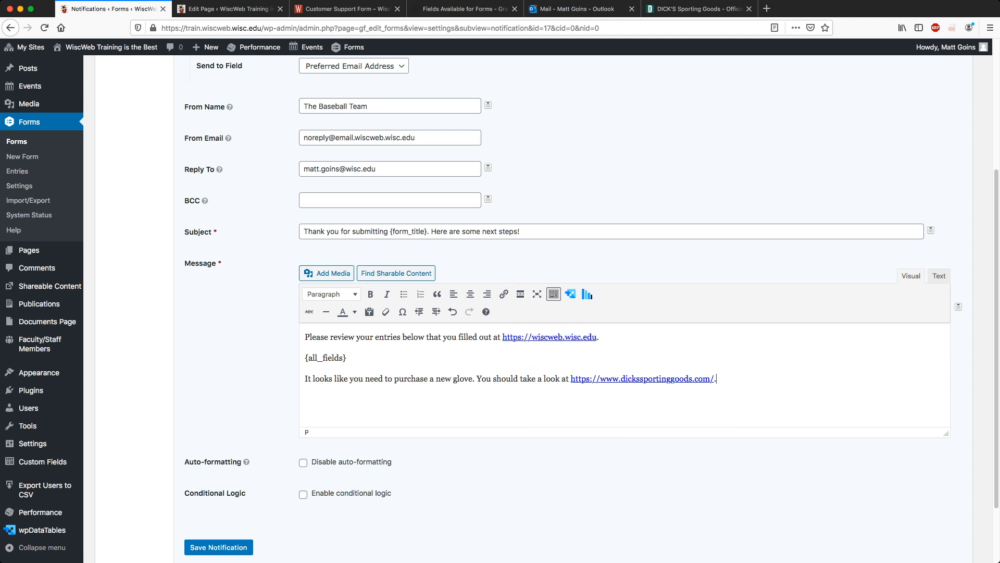
pyautogui.click(303, 495)
# Set the rule to 'Do you need to purchase a glove?' is Yes and save the notification.
pyautogui.scroll(-2, 303, 494)
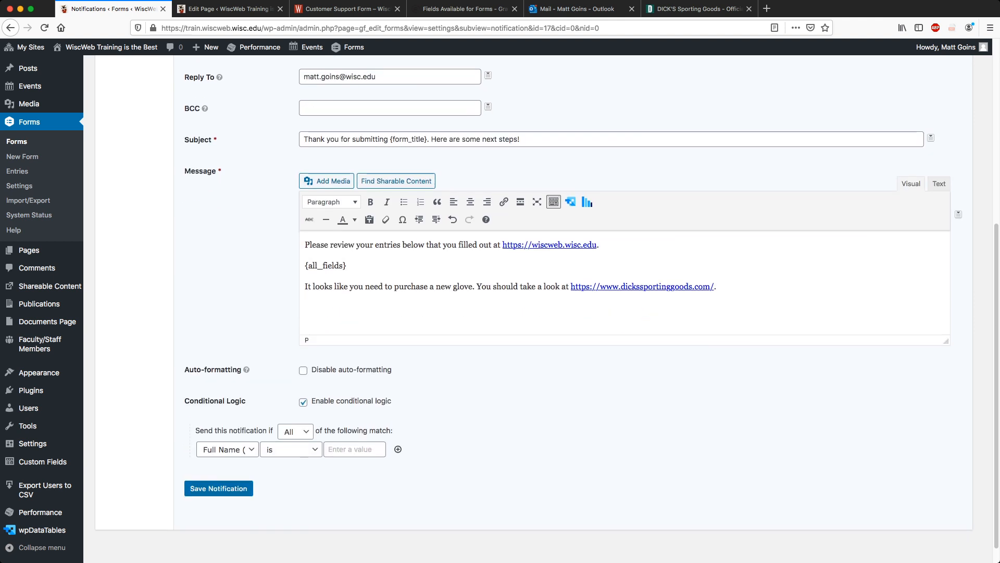
pyautogui.scroll(-1, 591, 307)
pyautogui.click(228, 429)
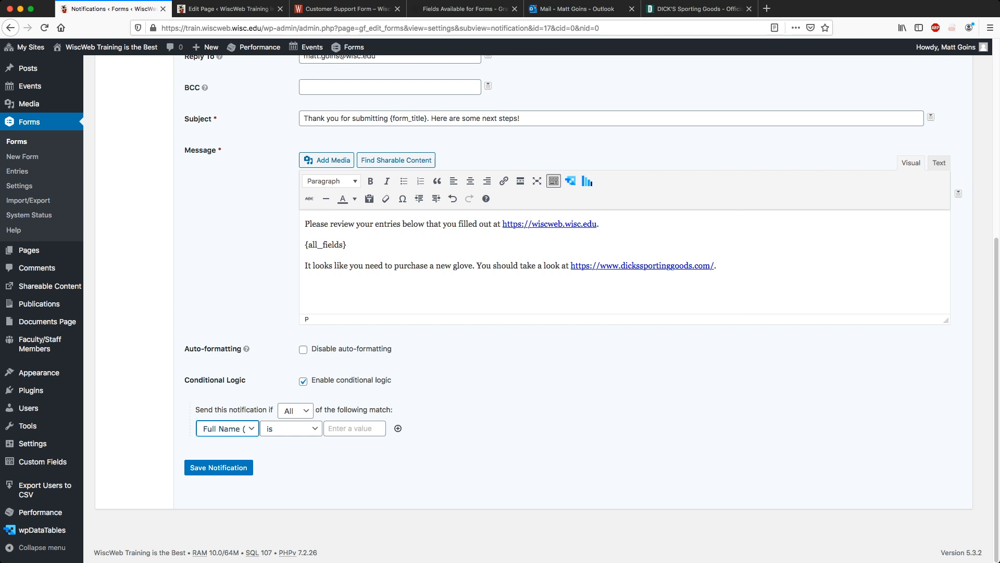
pyautogui.click(228, 469)
pyautogui.click(218, 467)
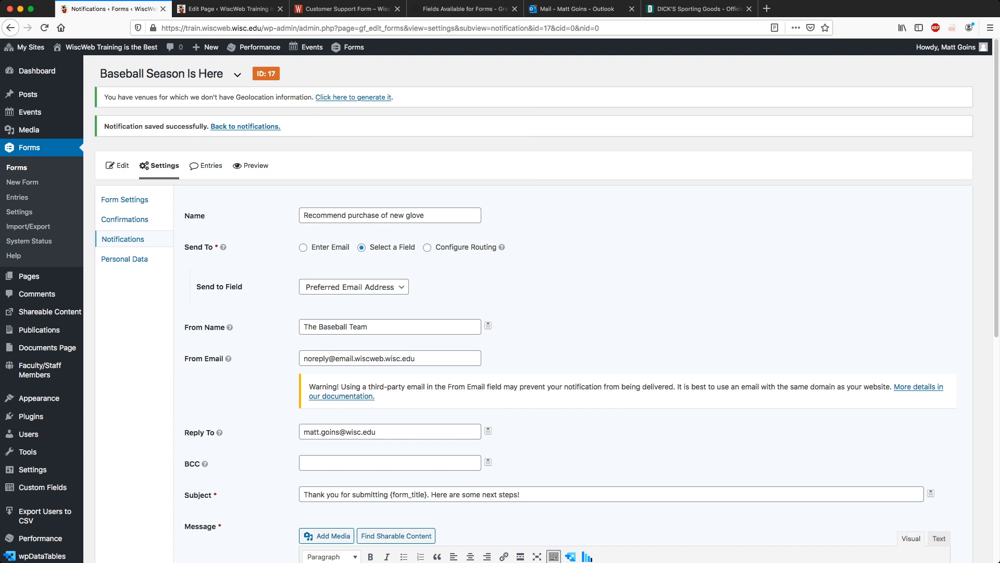
pyautogui.scroll(-2, 487, 311)
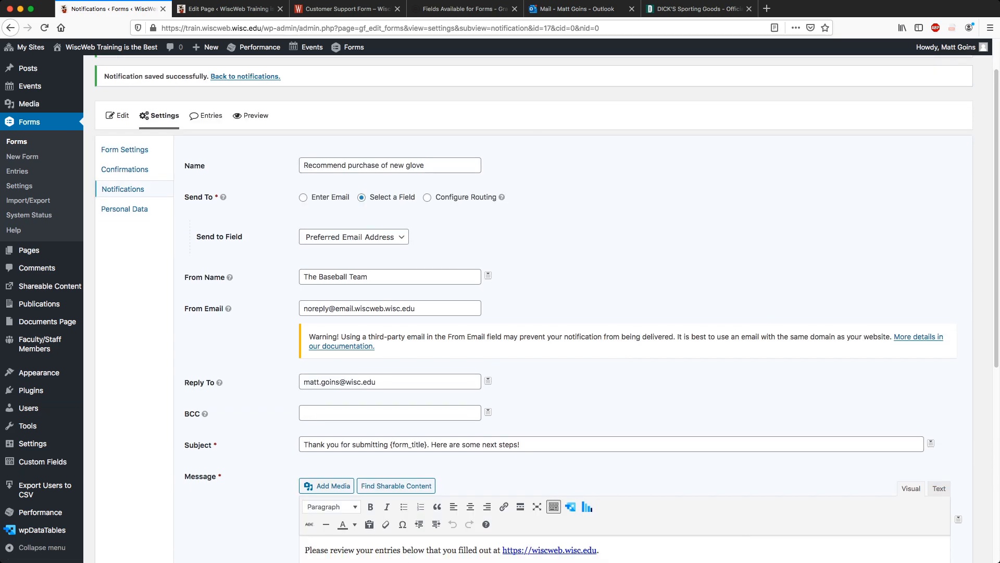
pyautogui.scroll(-10, 541, 313)
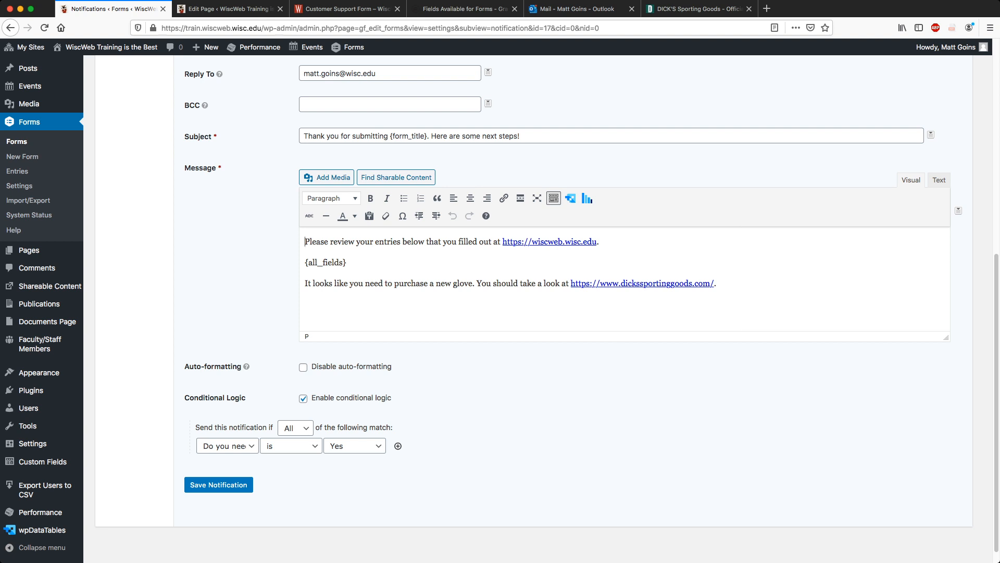
pyautogui.click(219, 485)
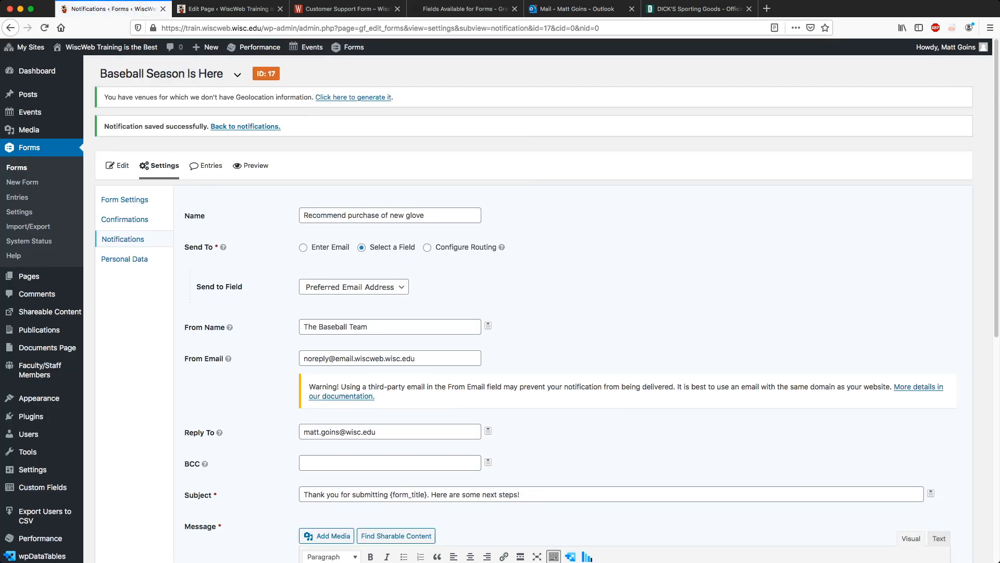
# Check the Confirmations and Notifications lists, then go to the test page's editor.
pyautogui.moveTo(162, 165)
pyautogui.click(166, 205)
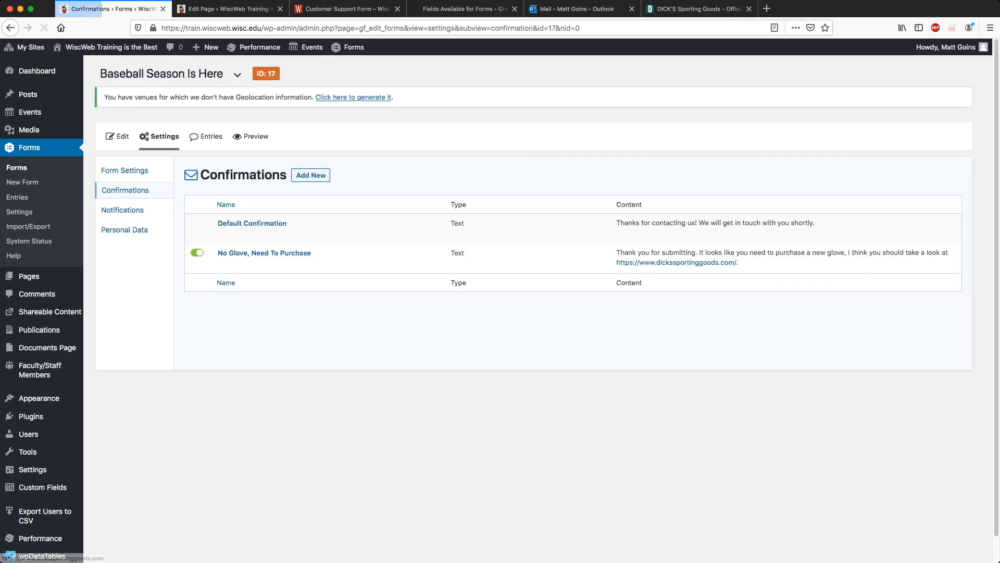
pyautogui.moveTo(159, 136)
pyautogui.click(164, 196)
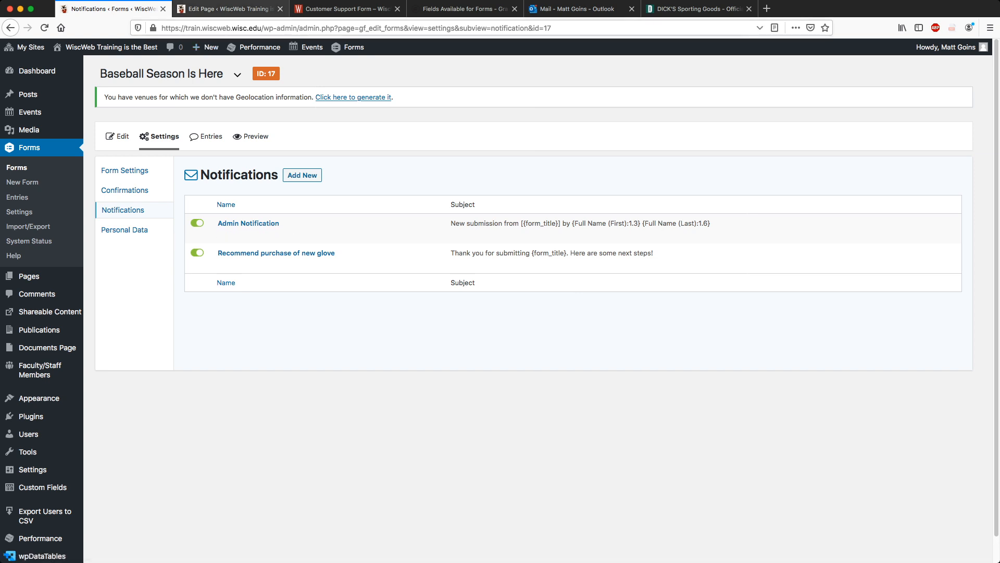
pyautogui.click(222, 9)
# Open the live test form and enter a test name, e-mail, phone, and reason 'Wrigley Field in the summertime, come on.'.
pyautogui.keyDown('super'); pyautogui.click(250, 179); pyautogui.keyUp('super')
pyautogui.click(344, 9)
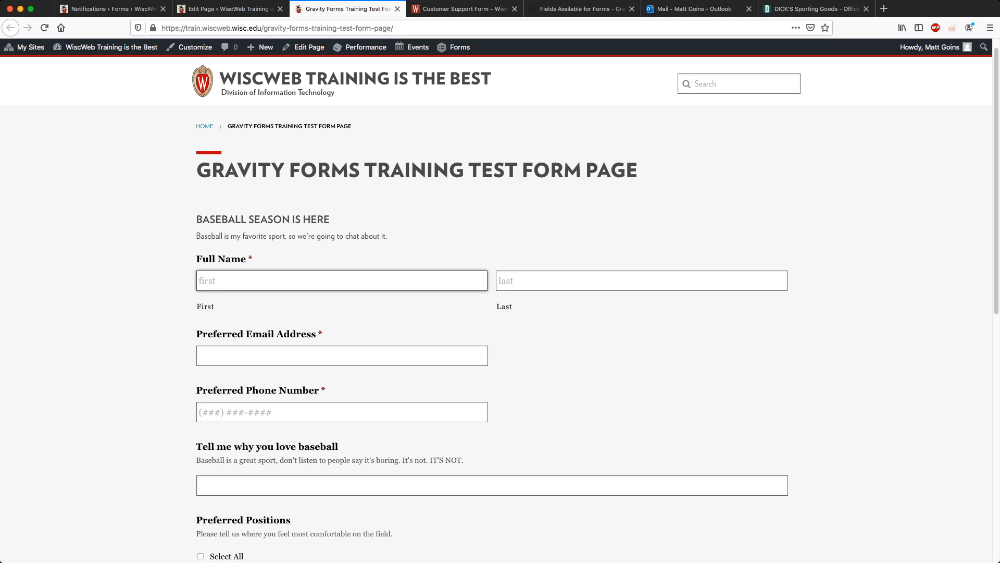
pyautogui.write('Ryne')
pyautogui.press('Tab')
pyautogui.write('Sandberg')
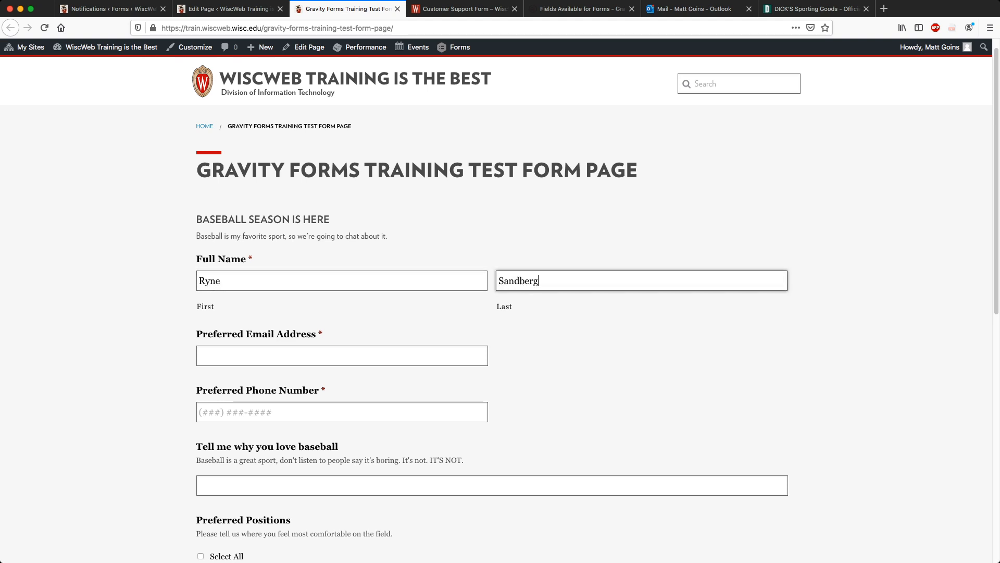
pyautogui.press('Tab')
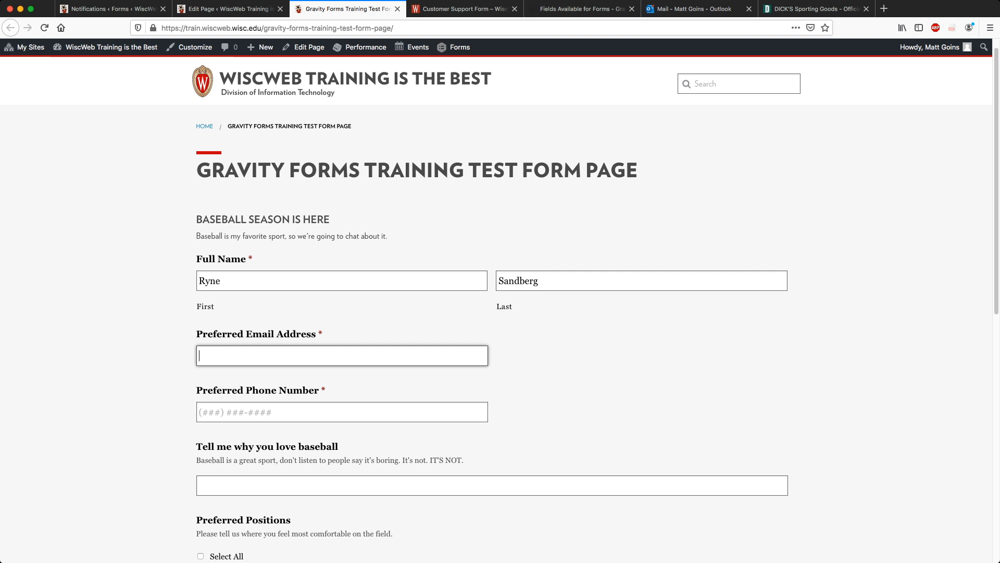
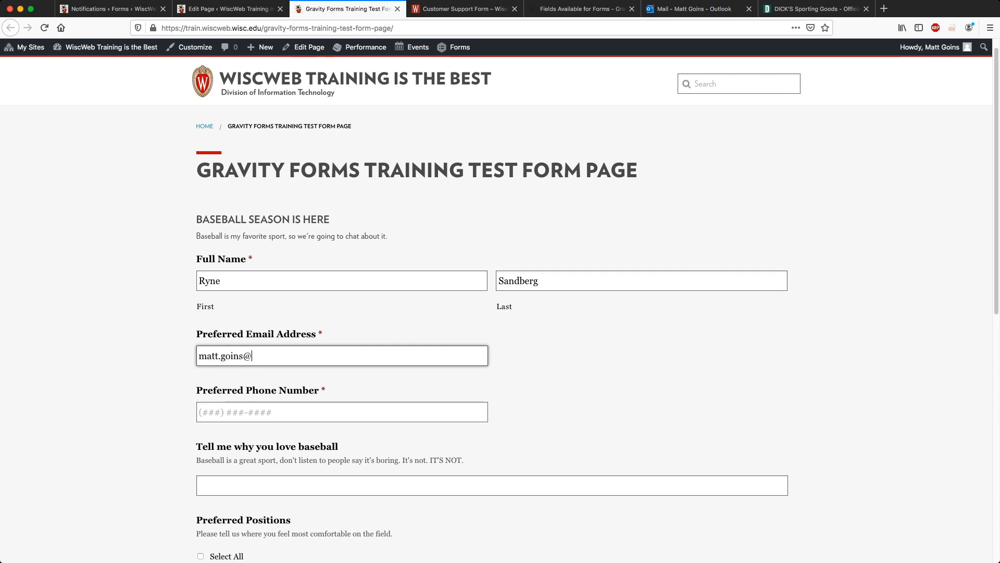
pyautogui.press('Tab')
pyautogui.write('5555555555')
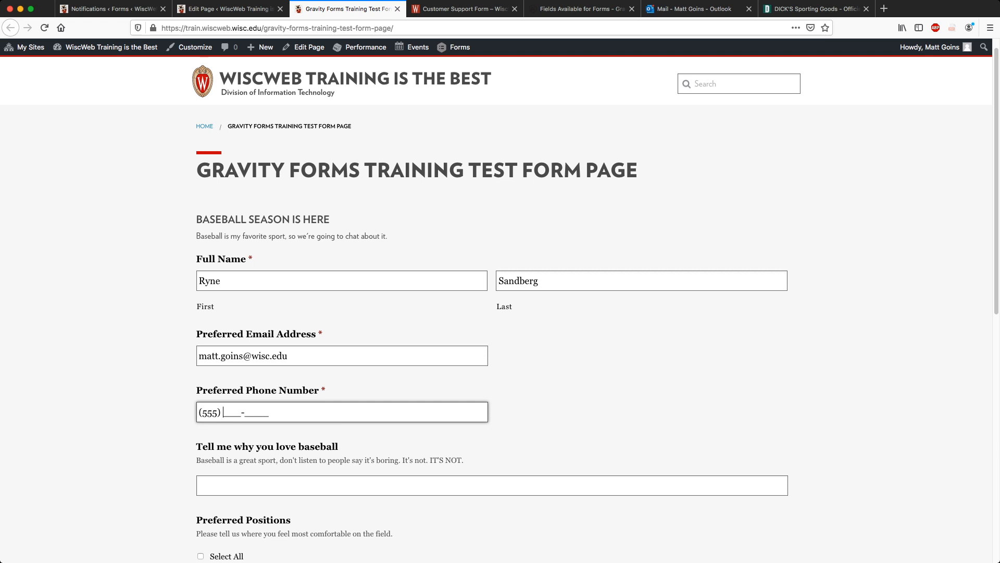
pyautogui.press('Tab')
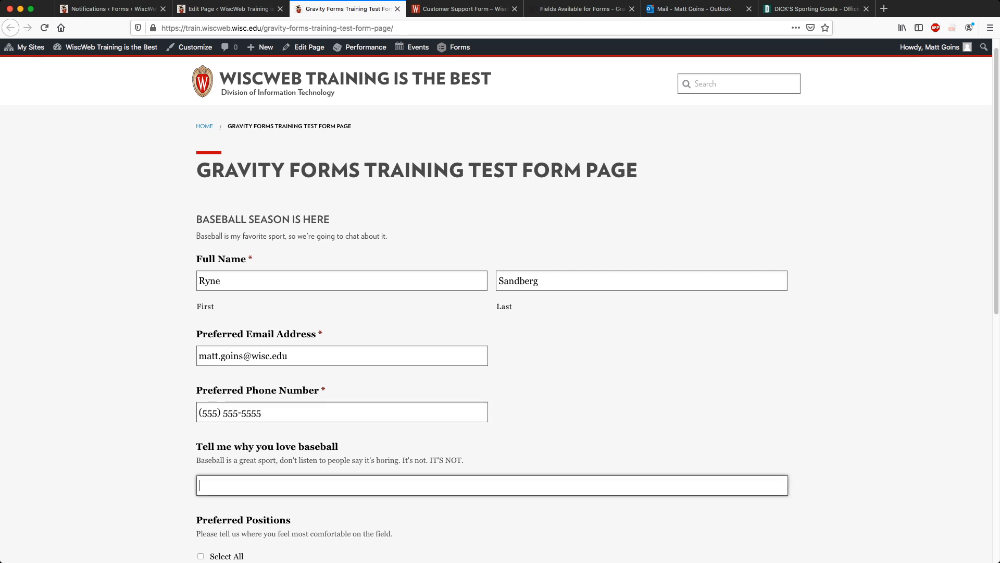
pyautogui.write('Wrigley Field in the')
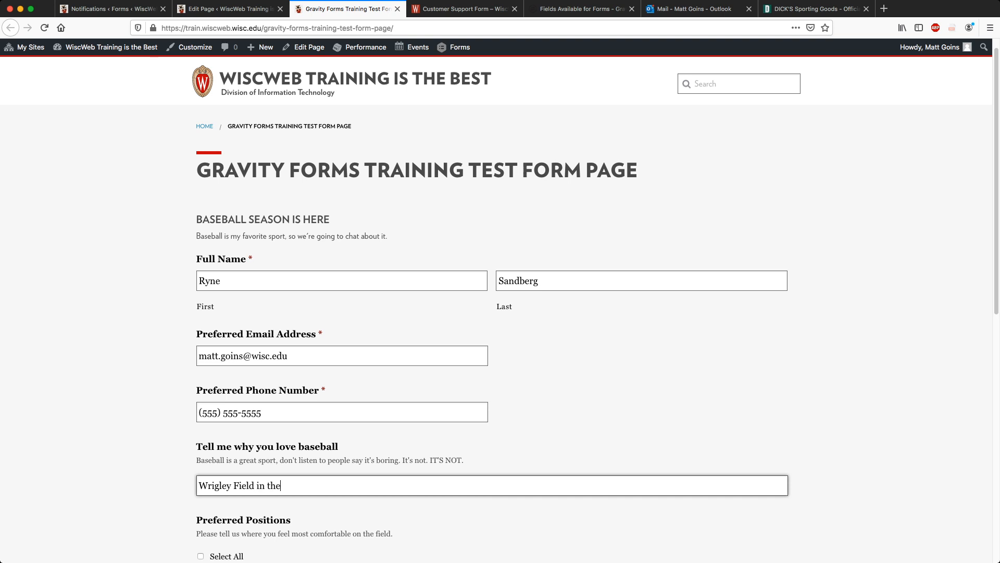
pyautogui.write(' summertime, come on.')
# Tick Catcher and Outfield, answer No to having a catcher's glove and Yes to purchasing one.
pyautogui.scroll(-5, 493, 307)
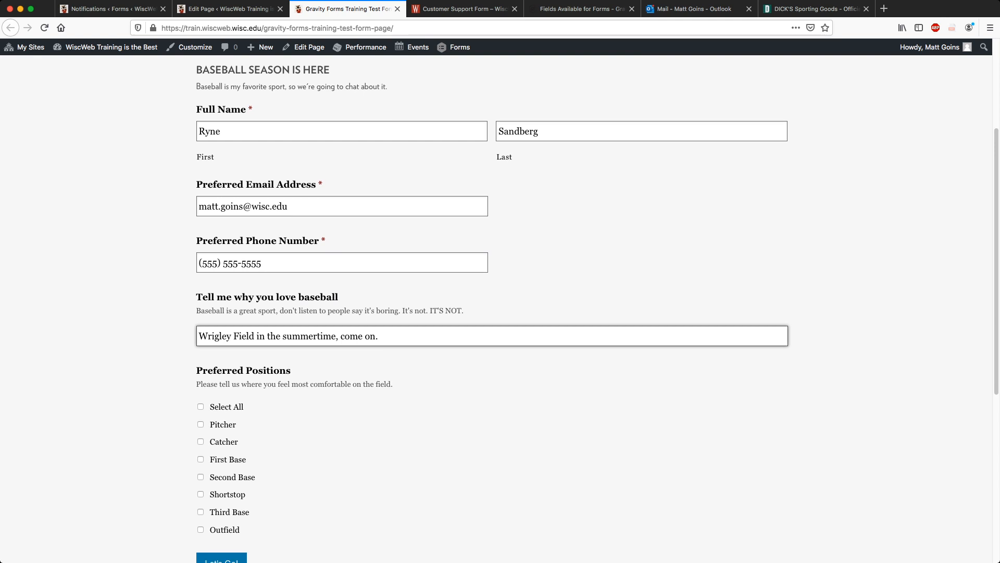
pyautogui.click(201, 291)
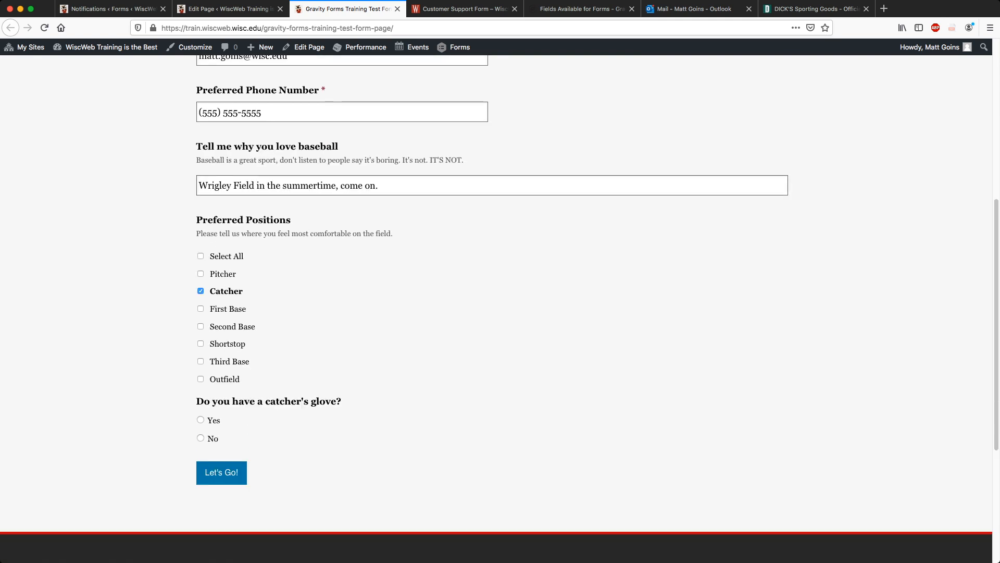
pyautogui.click(200, 379)
pyautogui.scroll(-2, 200, 378)
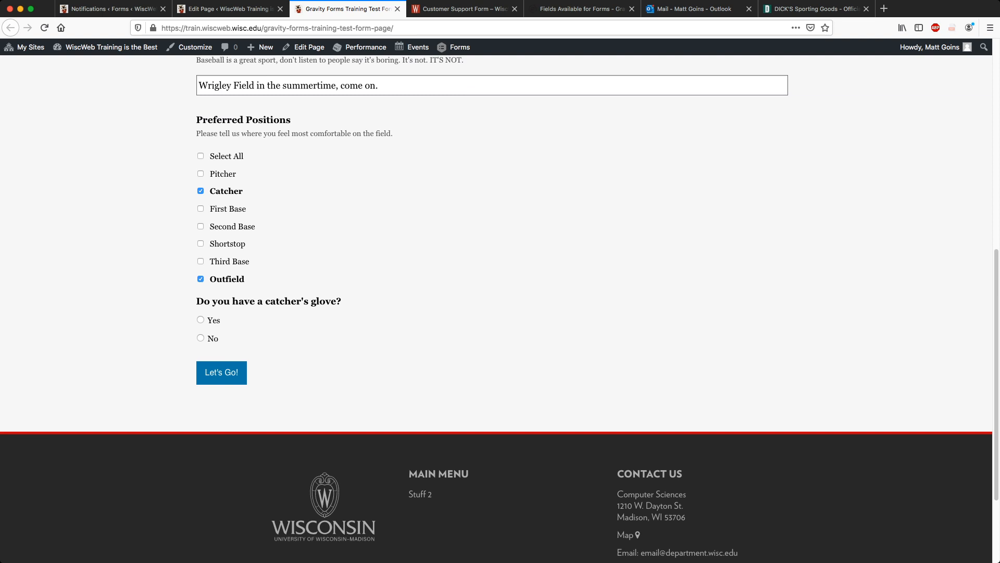
pyautogui.click(200, 338)
pyautogui.scroll(-1, 201, 338)
pyautogui.click(200, 329)
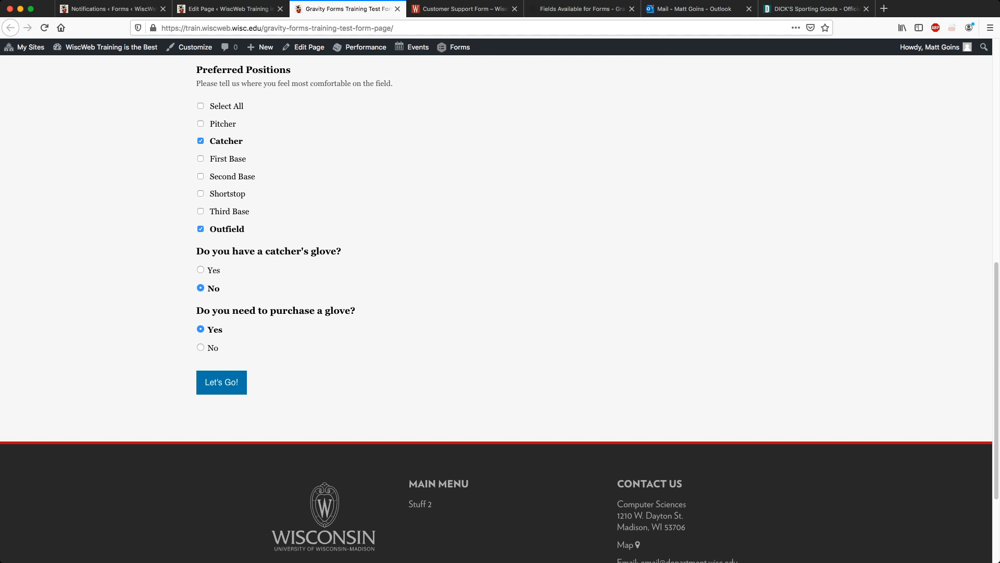
pyautogui.scroll(10, 496, 308)
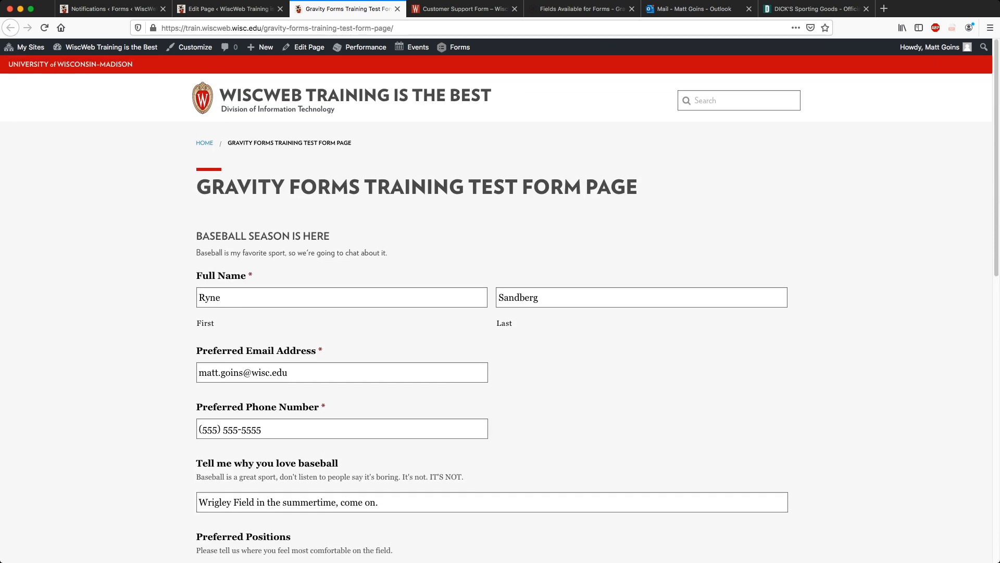
pyautogui.scroll(-10, 496, 307)
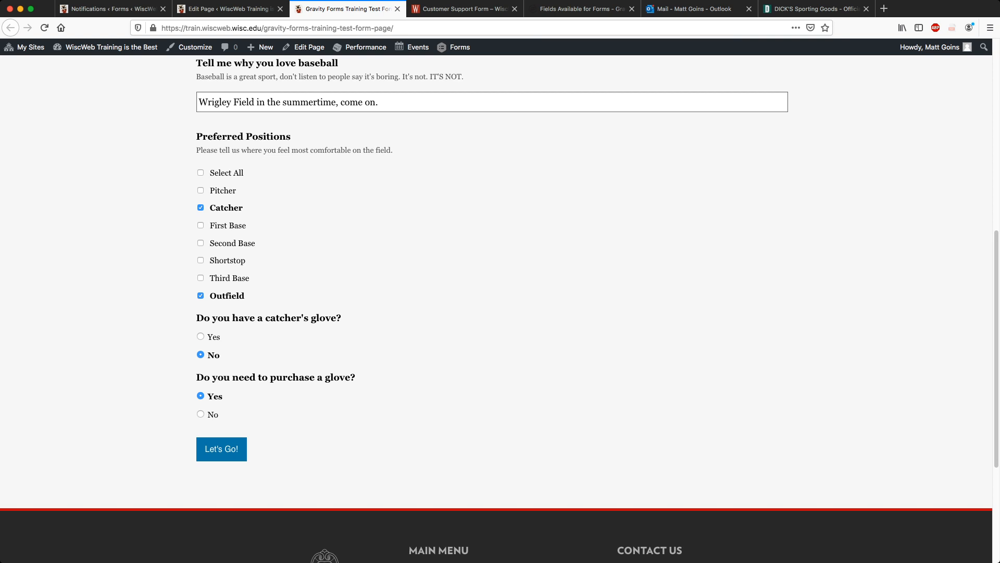
# Submit the test entry, highlight the glove-recommendation thank-you message, and switch to Outlook.
pyautogui.click(221, 448)
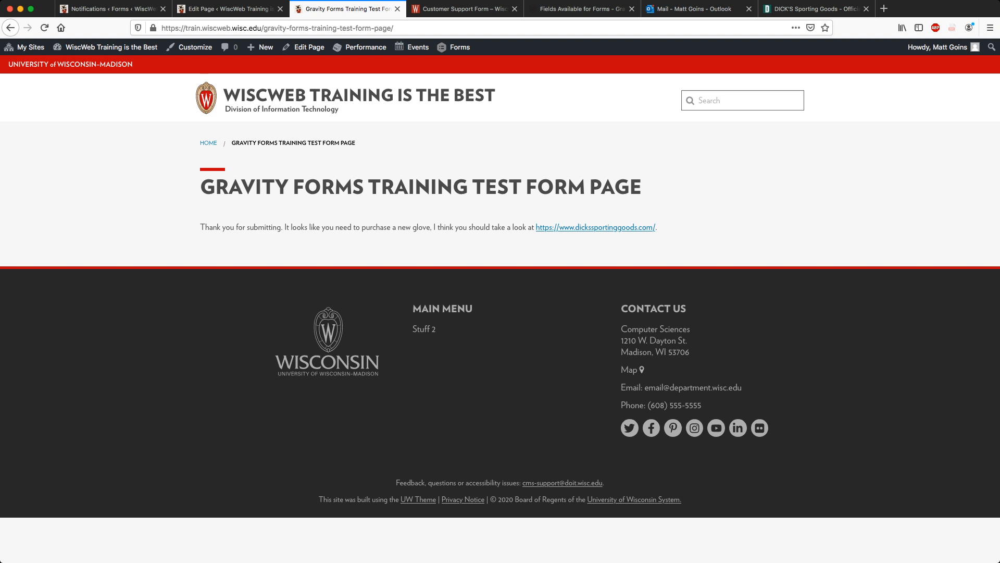
pyautogui.moveTo(200, 227); pyautogui.dragTo(331, 227)
pyautogui.click(331, 227)
pyautogui.moveTo(200, 227); pyautogui.dragTo(658, 228)
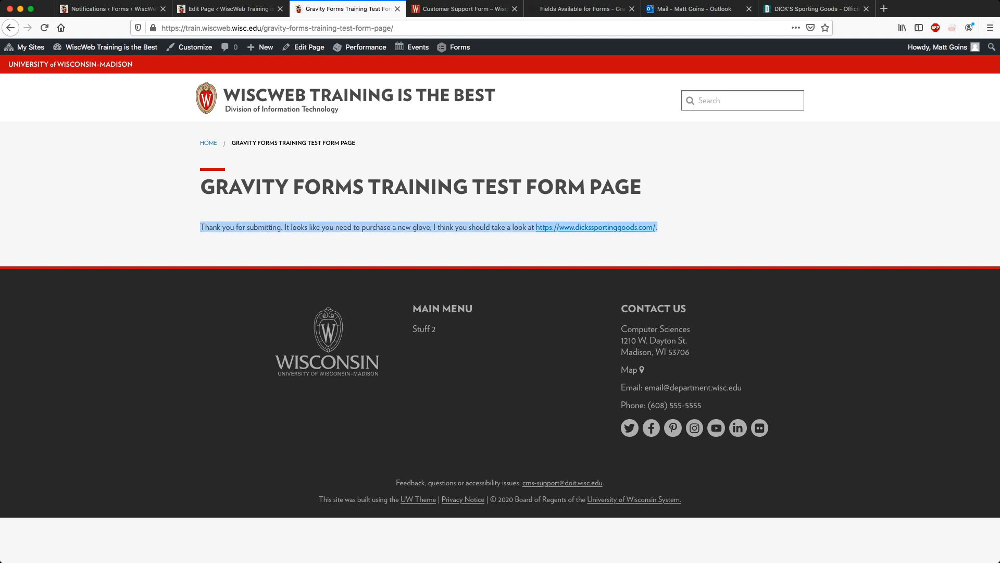
pyautogui.click(658, 228)
pyautogui.moveTo(200, 228); pyautogui.dragTo(277, 228)
pyautogui.click(658, 228)
pyautogui.click(276, 227)
pyautogui.moveTo(200, 228); pyautogui.dragTo(658, 228)
pyautogui.click(658, 228)
pyautogui.click(657, 227)
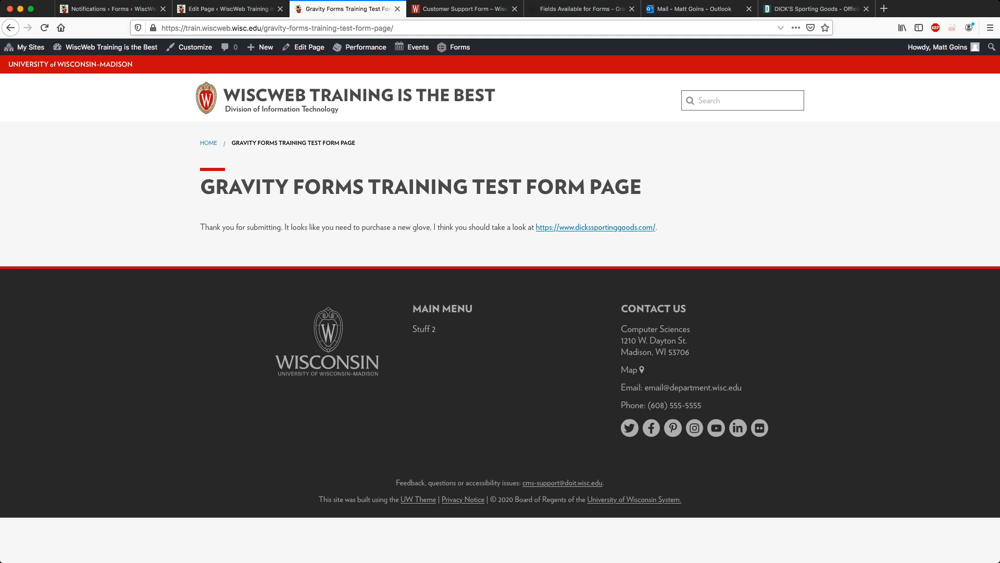
pyautogui.click(693, 9)
# Open the new-submission and thank-you emails and review the listed entries and glove recommendation.
pyautogui.scroll(-3, 224, 398)
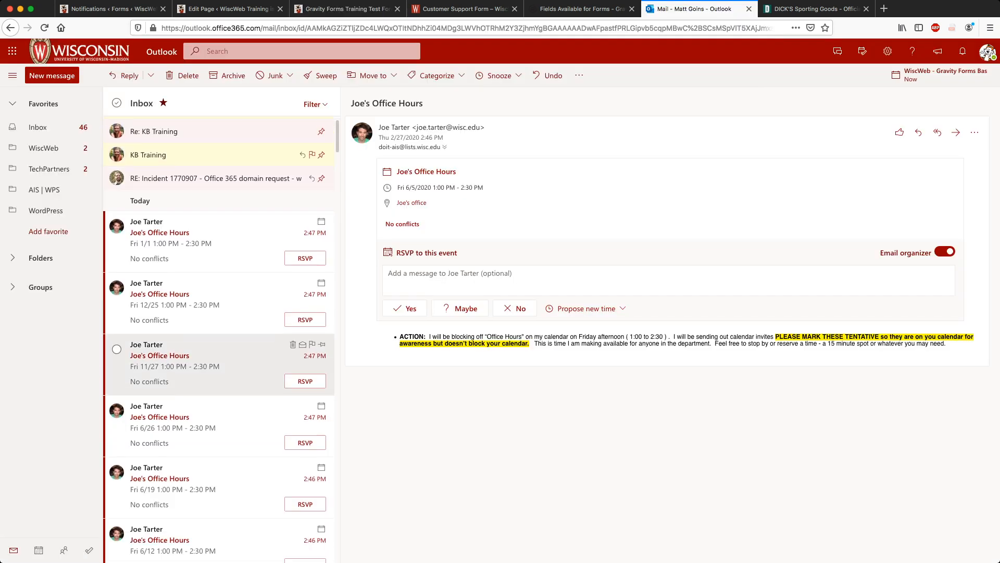
pyautogui.scroll(2, 224, 313)
pyautogui.scroll(2, 219, 323)
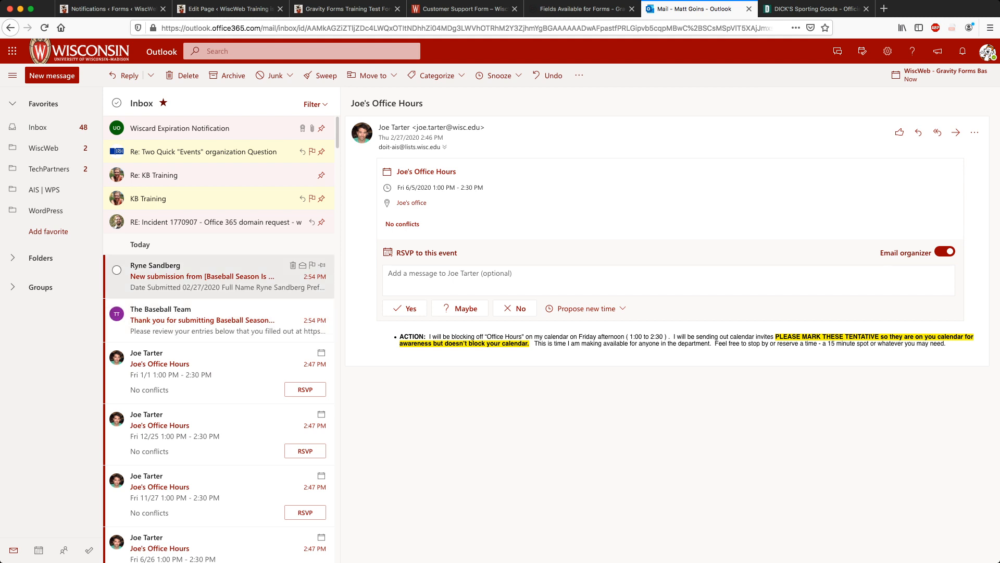
pyautogui.click(219, 277)
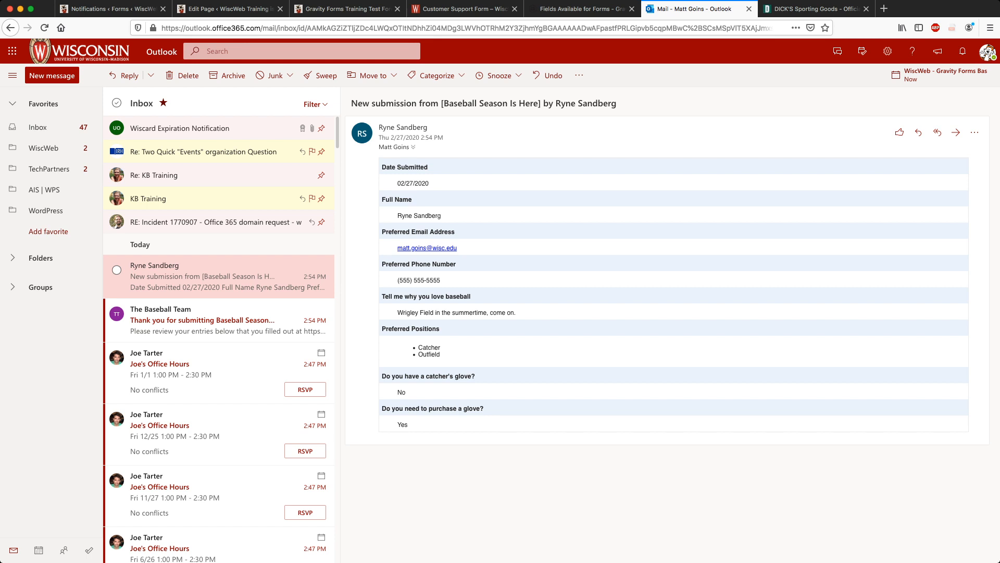
pyautogui.click(218, 320)
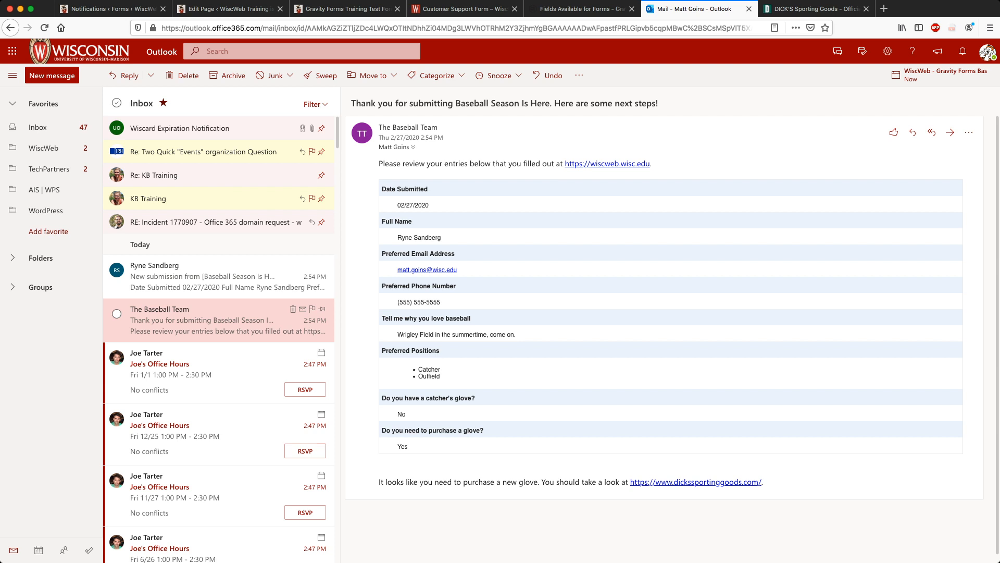
pyautogui.moveTo(379, 164); pyautogui.dragTo(654, 164)
pyautogui.click(657, 165)
pyautogui.scroll(-1, 672, 339)
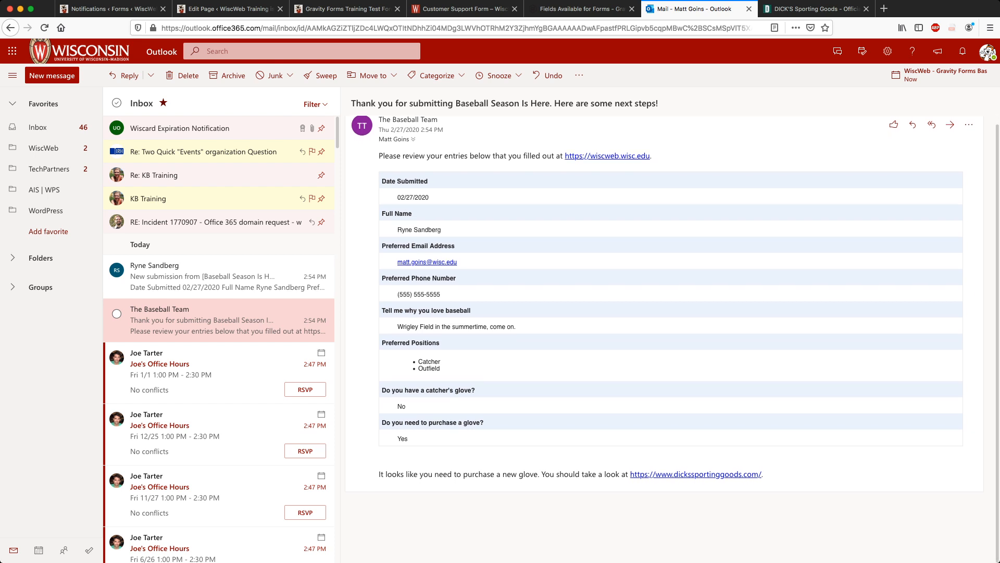
pyautogui.moveTo(764, 474); pyautogui.dragTo(380, 474)
pyautogui.click(379, 474)
pyautogui.scroll(1, 672, 338)
pyautogui.moveTo(378, 164); pyautogui.dragTo(765, 481)
pyautogui.click(765, 481)
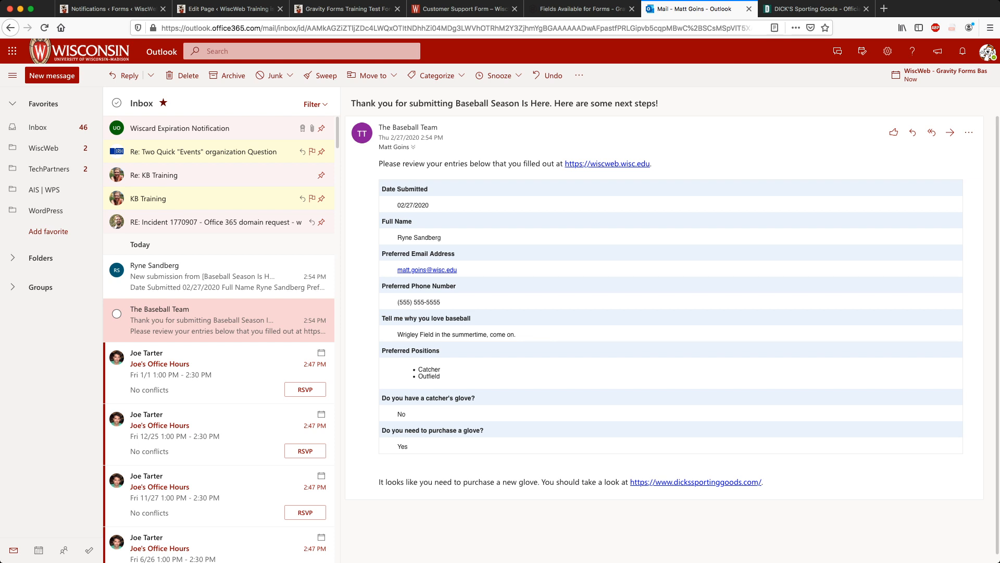
pyautogui.moveTo(765, 482); pyautogui.dragTo(379, 164)
pyautogui.click(379, 163)
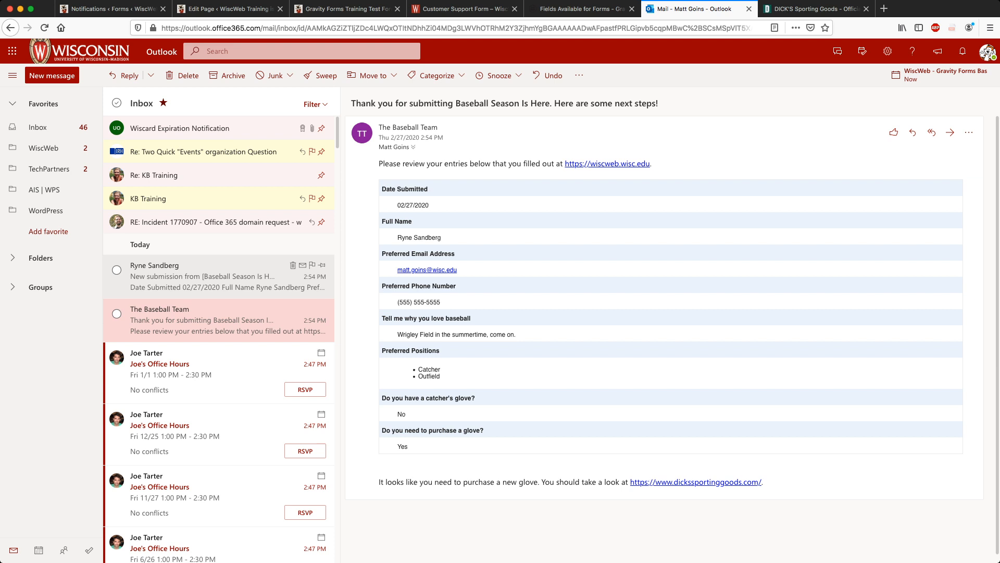
# Delete both test emails and return to the WordPress Notifications page.
pyautogui.click(234, 276)
pyautogui.click(293, 265)
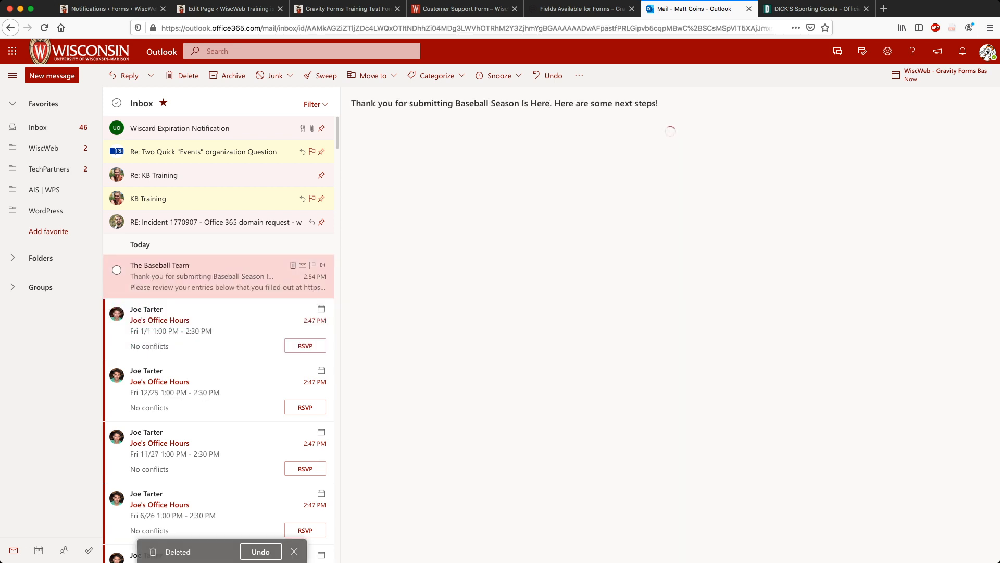
pyautogui.click(293, 266)
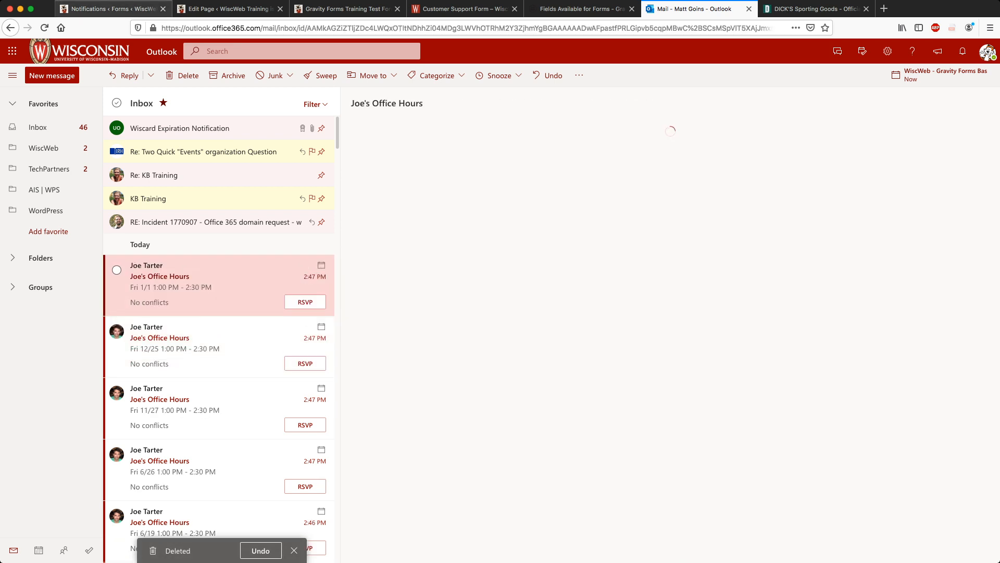
pyautogui.click(114, 8)
pyautogui.moveTo(164, 137)
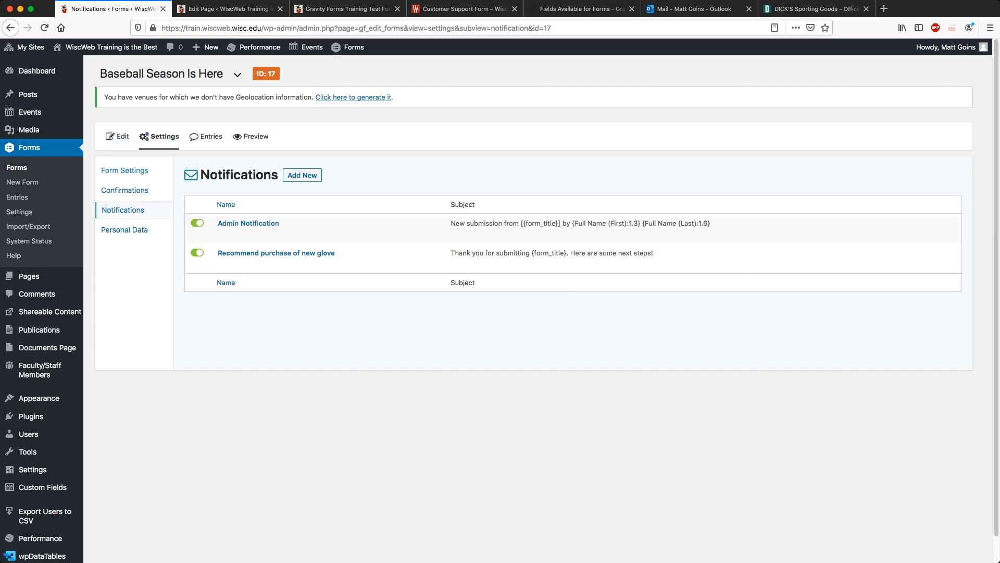
# Open the field editor and scroll through the name, contact, position and glove fields, trying a Section Break.
pyautogui.click(119, 136)
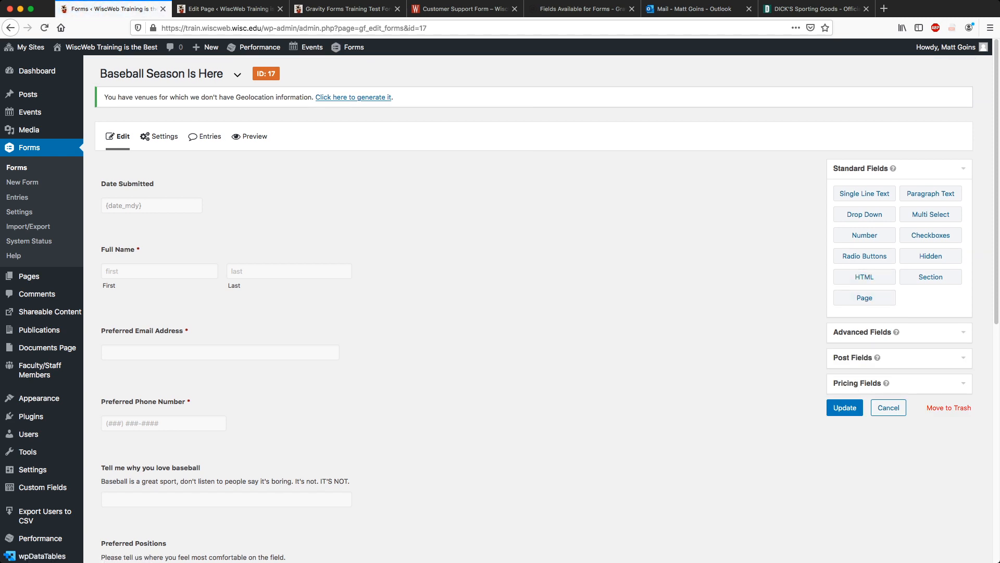
pyautogui.scroll(-5, 448, 312)
pyautogui.scroll(4, 930, 184)
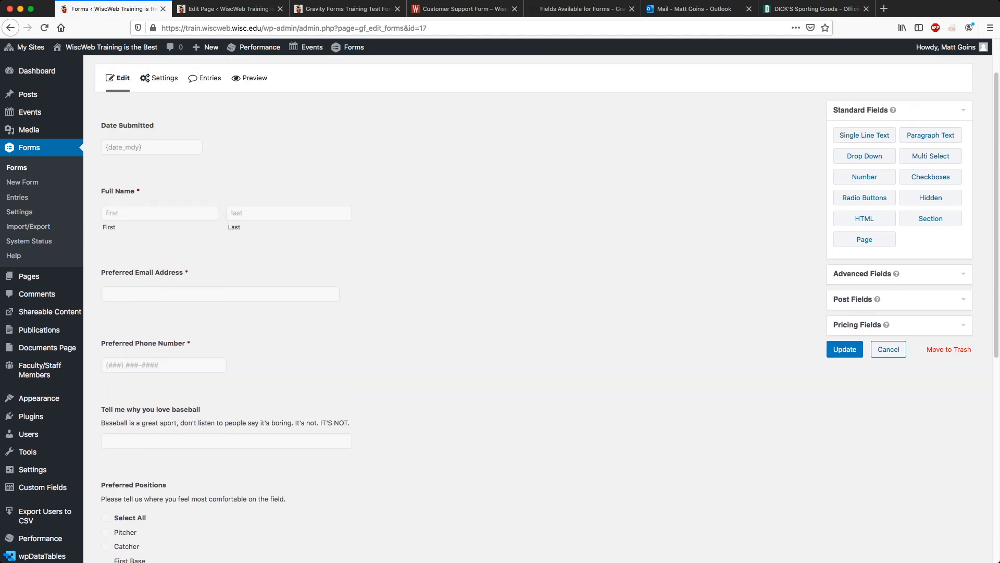
pyautogui.scroll(-2, 930, 184)
pyautogui.scroll(-5, 931, 184)
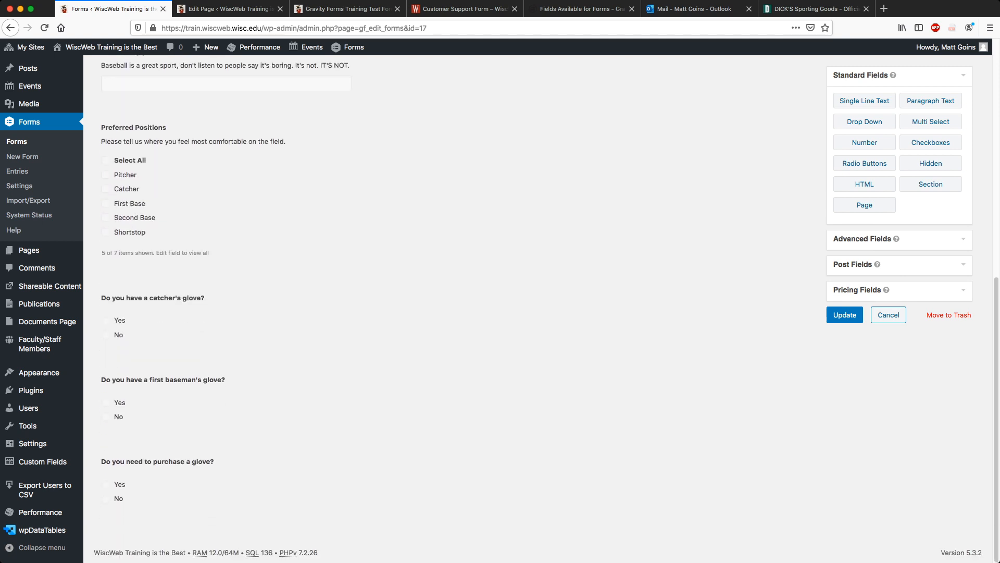
pyautogui.click(930, 184)
pyautogui.scroll(8, 227, 399)
pyautogui.scroll(-8, 226, 398)
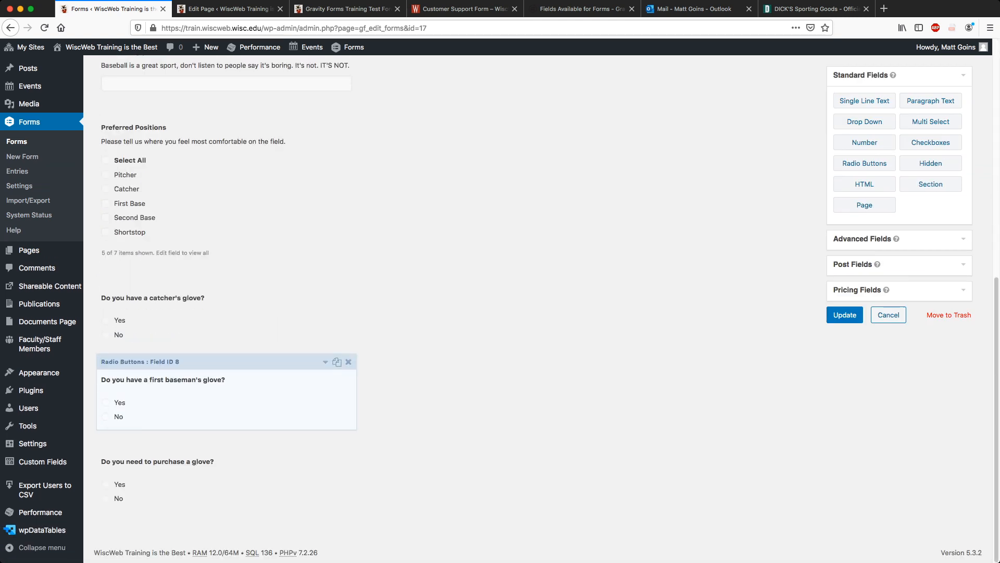
pyautogui.scroll(5, 226, 312)
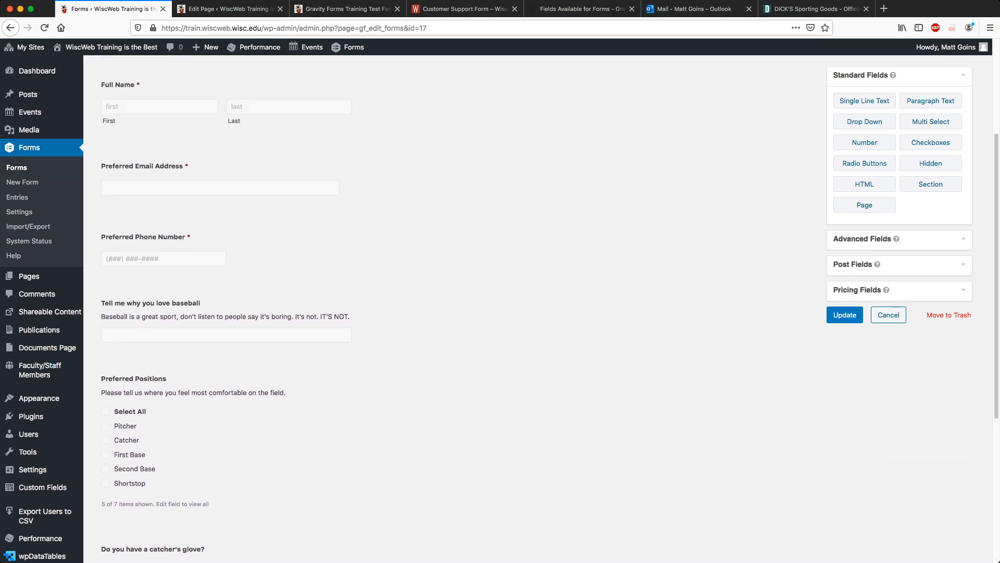
pyautogui.scroll(3, 227, 313)
# Add an 'Information About You' section above the baseball question, describing love of 'the sweetest pasttime.'.
pyautogui.click(930, 276)
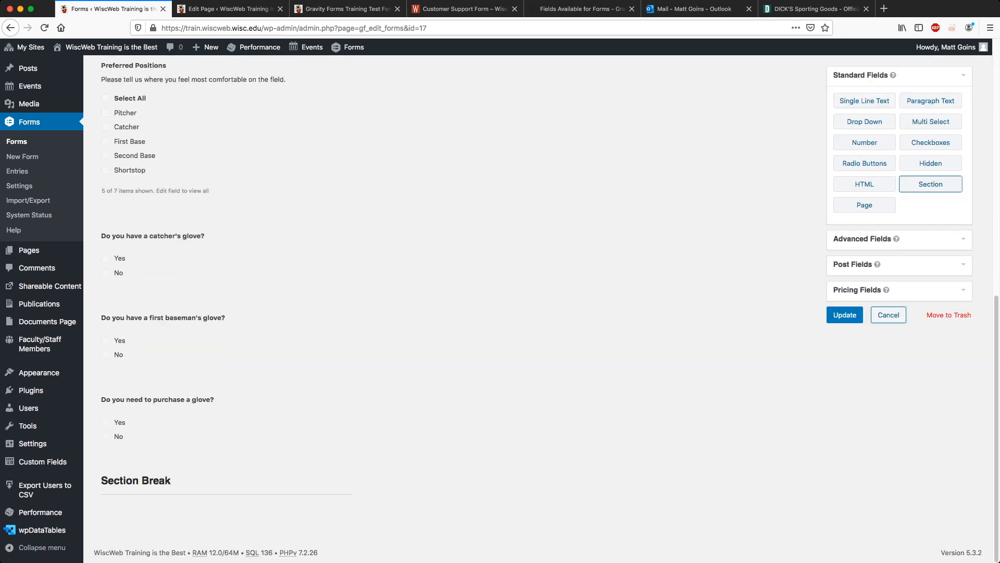
pyautogui.moveTo(229, 463); pyautogui.dragTo(273, 133)
pyautogui.scroll(2, 273, 134)
pyautogui.scroll(1, 273, 224)
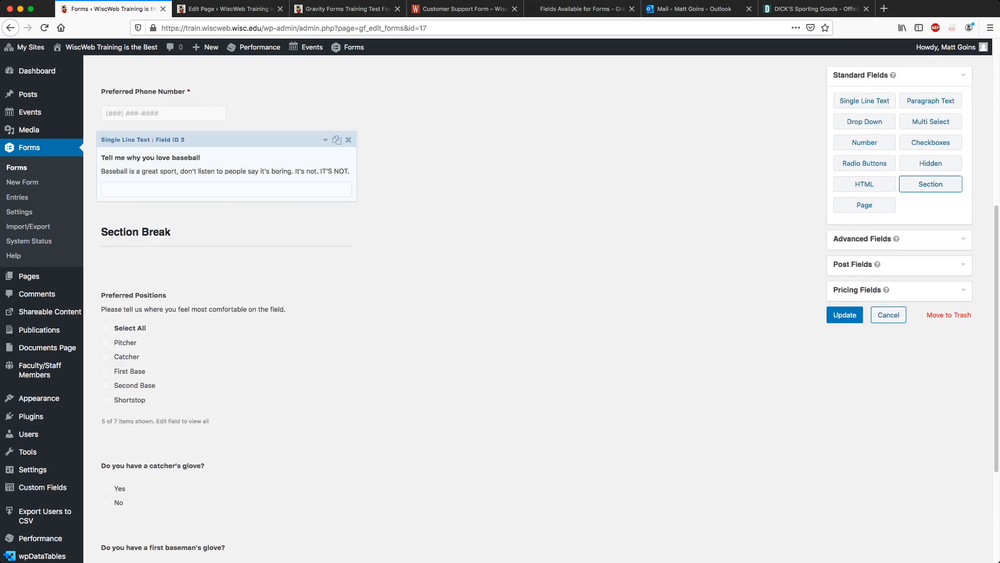
pyautogui.moveTo(274, 219); pyautogui.dragTo(287, 139)
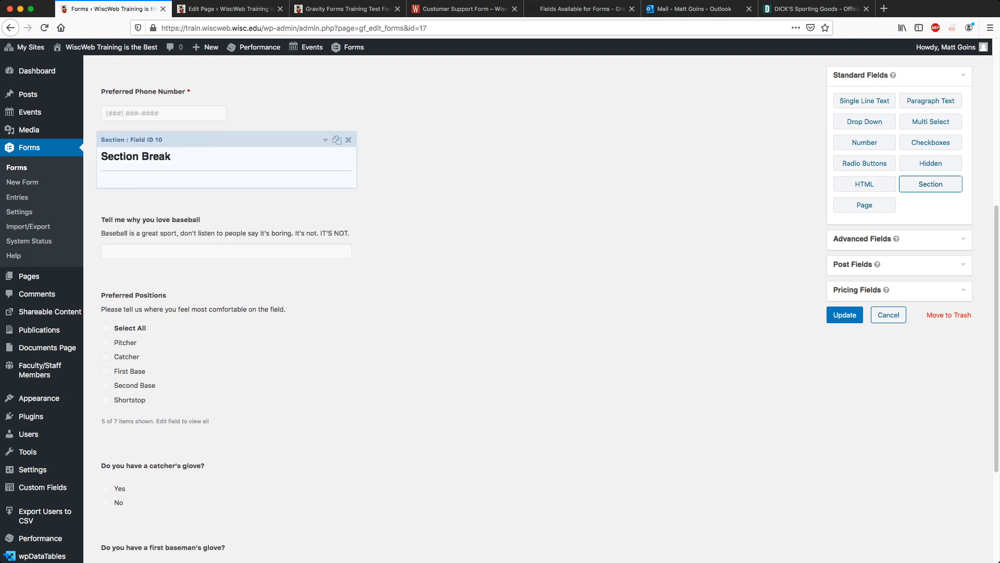
pyautogui.click(326, 140)
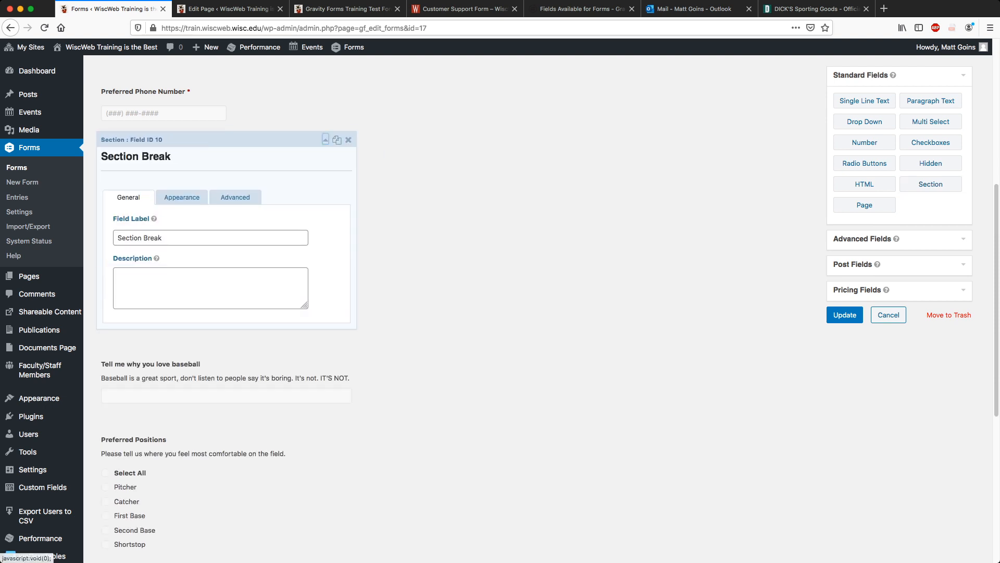
pyautogui.tripleClick(140, 238)
pyautogui.write('I')
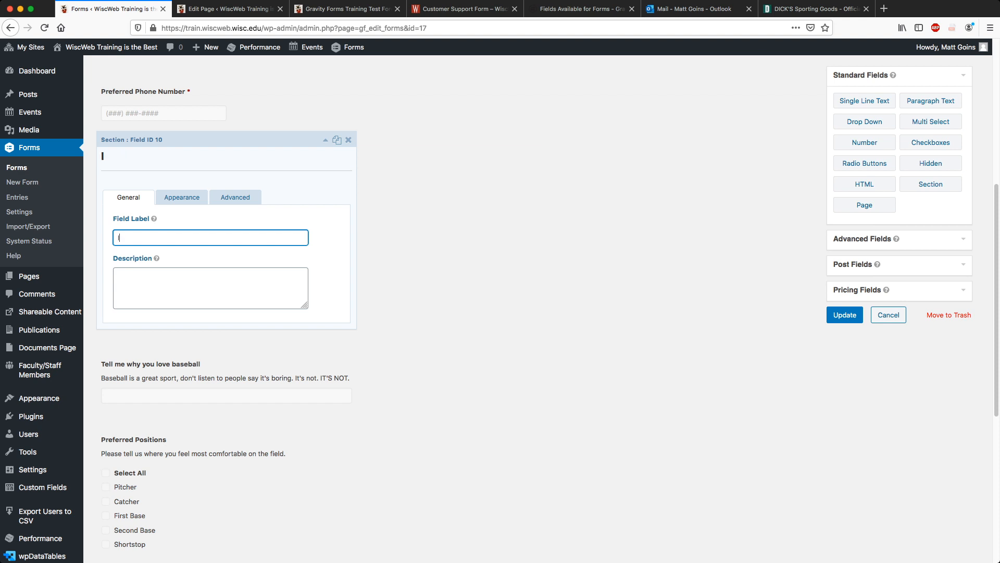
pyautogui.write('nformation About You')
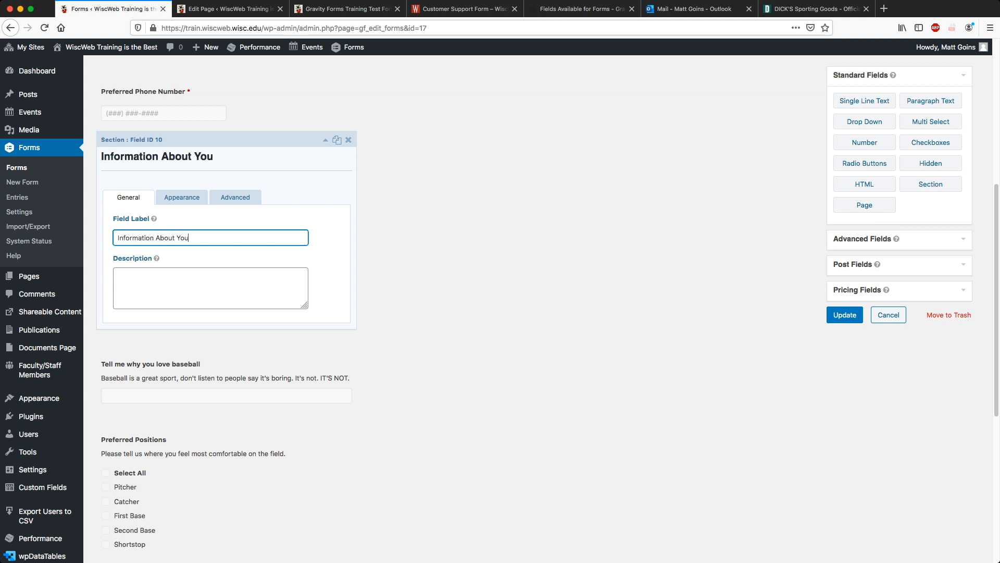
pyautogui.click(235, 258)
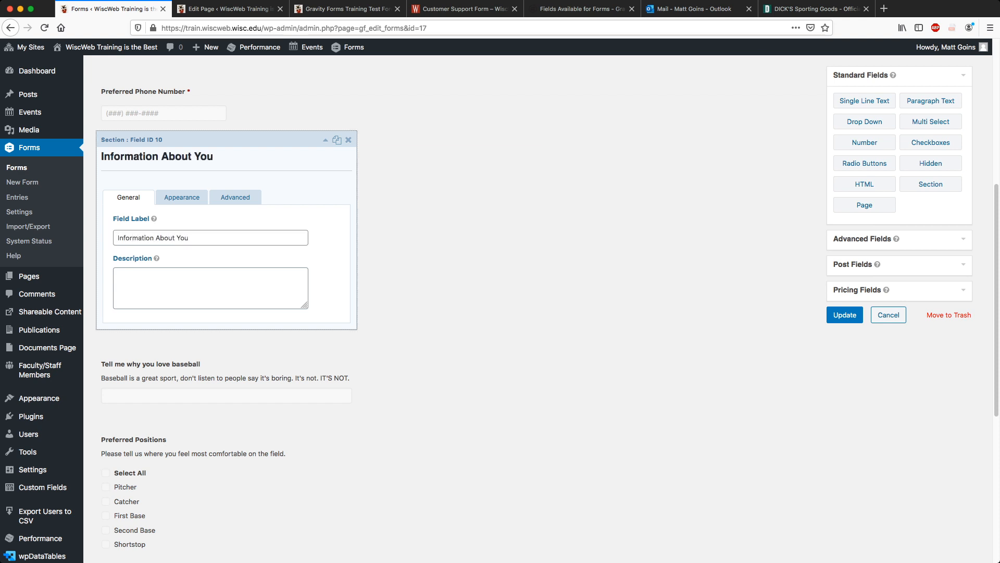
pyautogui.click(211, 288)
pyautogui.write('P')
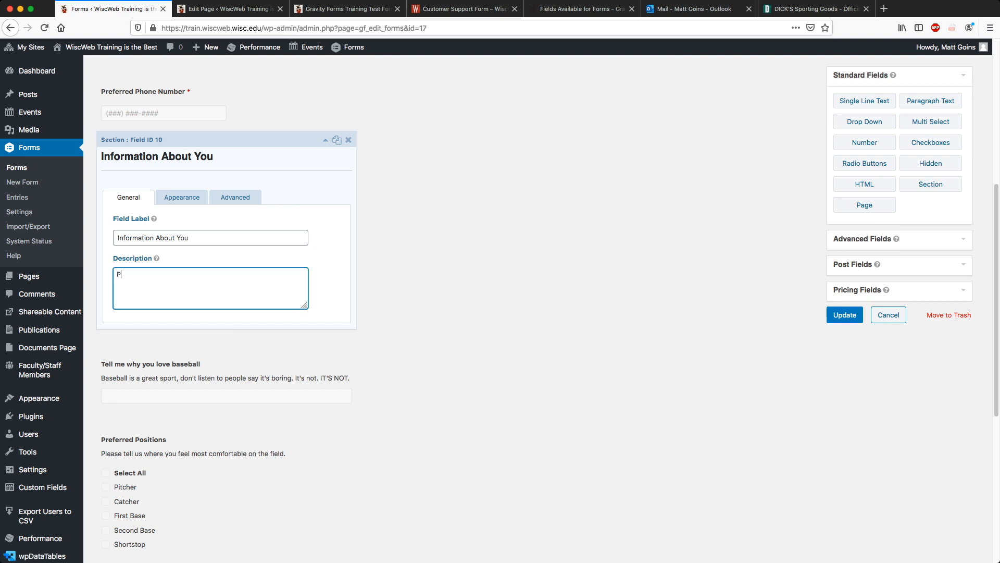
pyautogui.write('lease tell us about yourself and your love of')
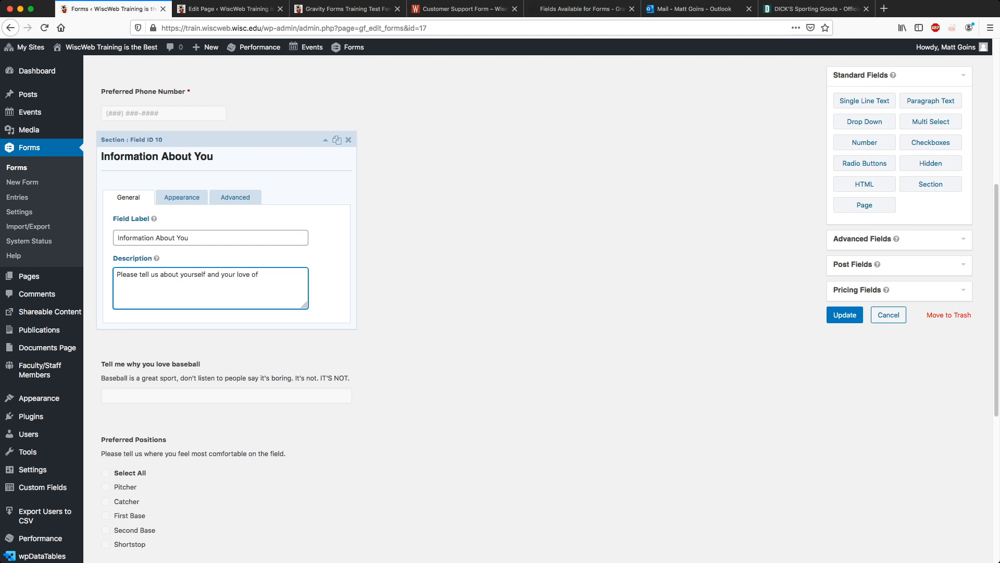
pyautogui.write('the sweetest pasttime.')
pyautogui.click(326, 140)
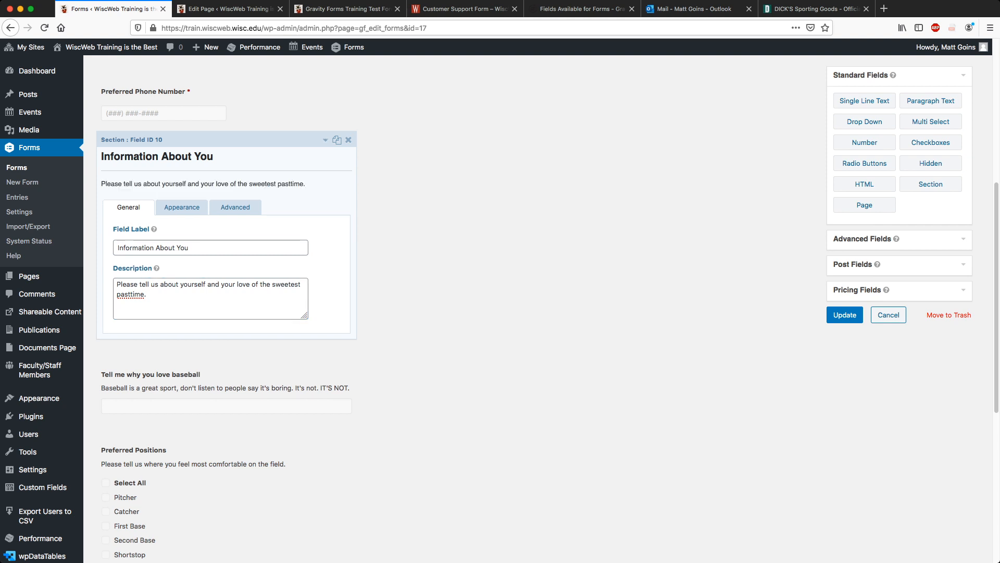
# Add a 'Personal Information' section at the top, described 'Please tell us some important information.', and save.
pyautogui.scroll(3, 931, 164)
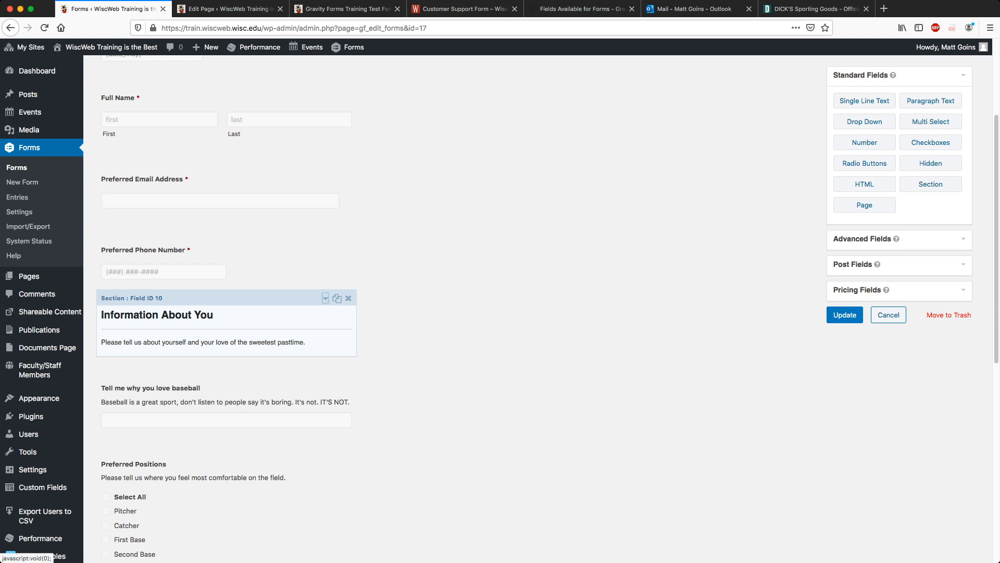
pyautogui.scroll(-8, 224, 318)
pyautogui.moveTo(224, 464); pyautogui.dragTo(268, 160)
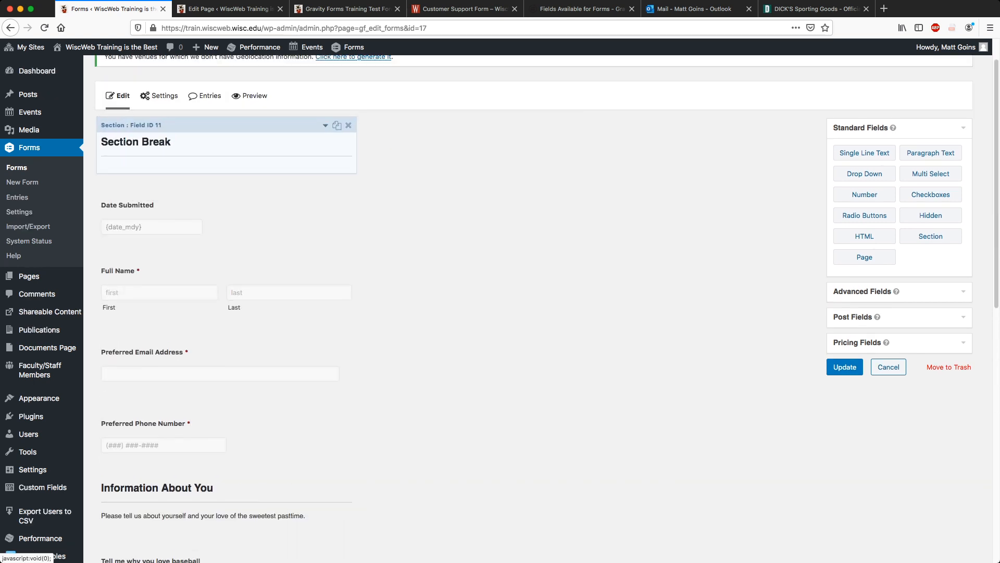
pyautogui.click(326, 125)
pyautogui.tripleClick(172, 223)
pyautogui.write('Personal Information')
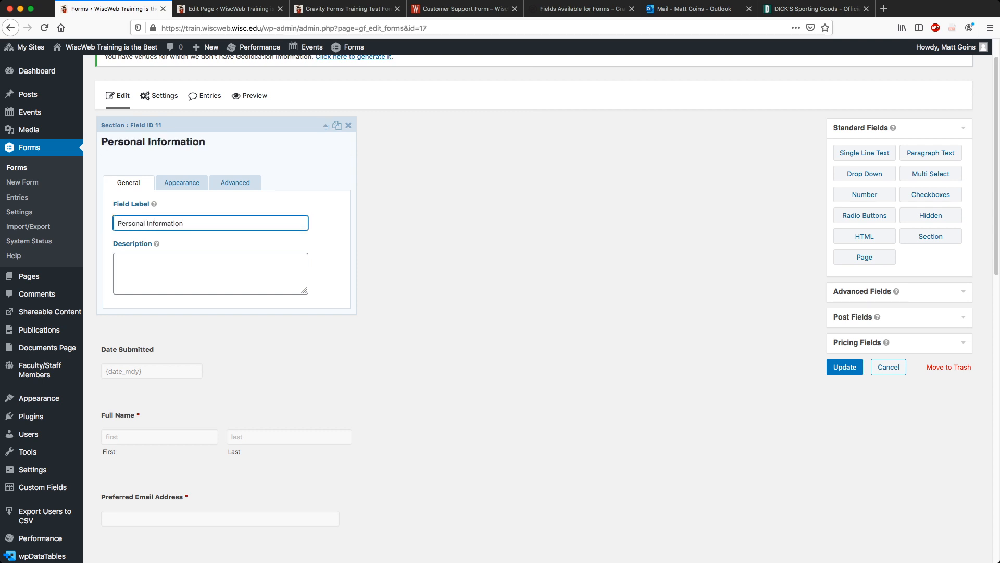
pyautogui.press('Tab')
pyautogui.write('P')
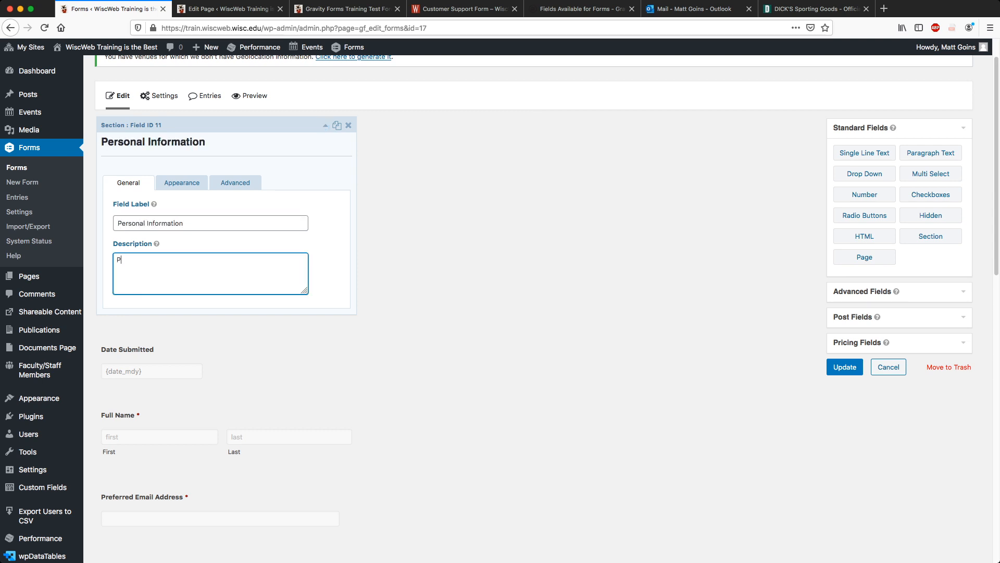
pyautogui.write('lease tell us some important information.')
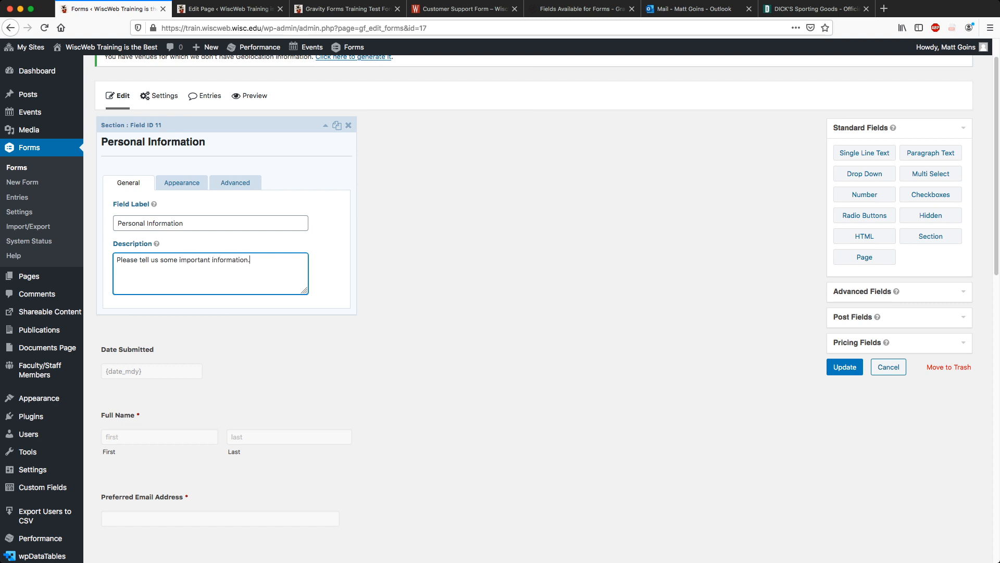
pyautogui.click(326, 126)
pyautogui.click(844, 367)
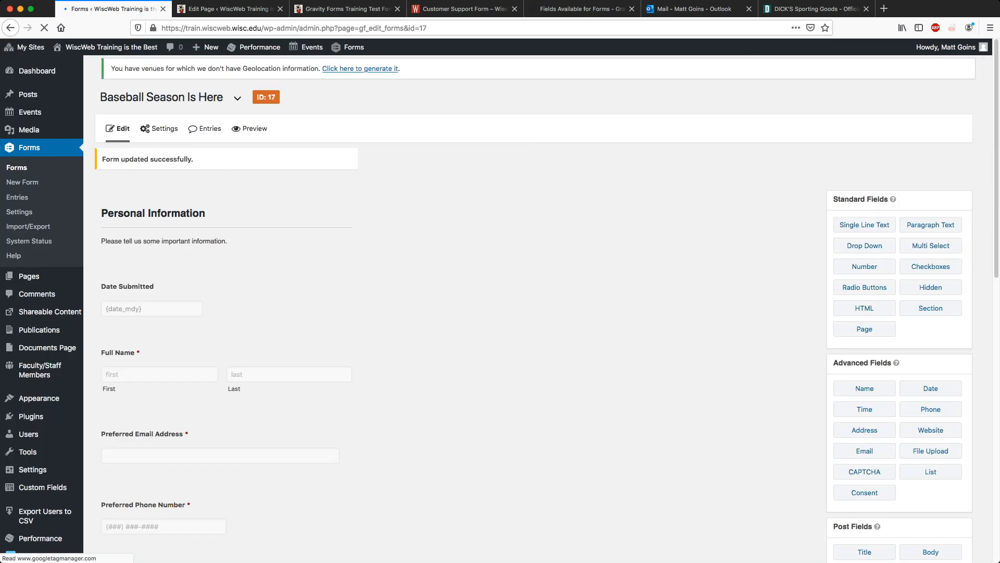
pyautogui.click(344, 8)
pyautogui.click(397, 9)
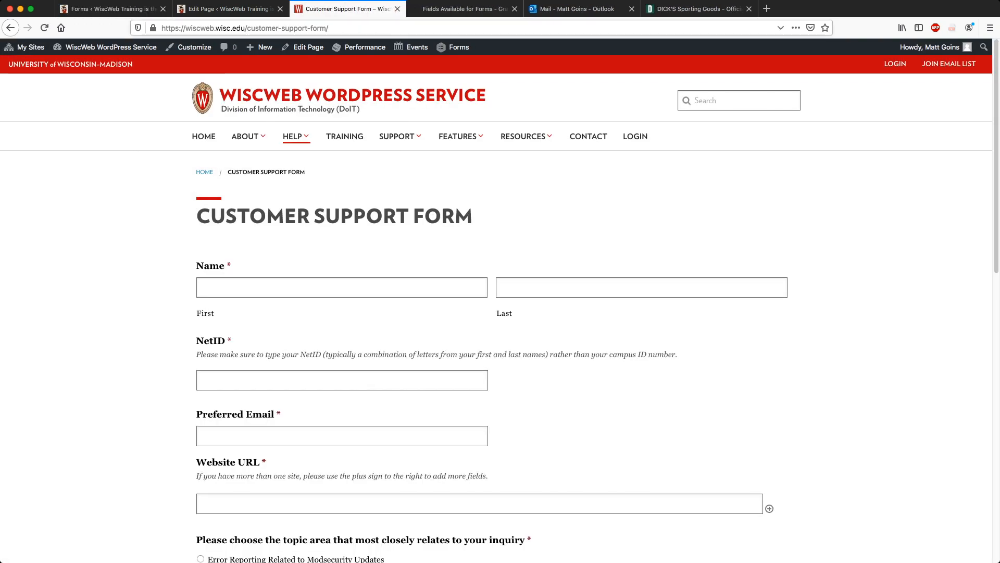
pyautogui.click(229, 9)
pyautogui.click(245, 179)
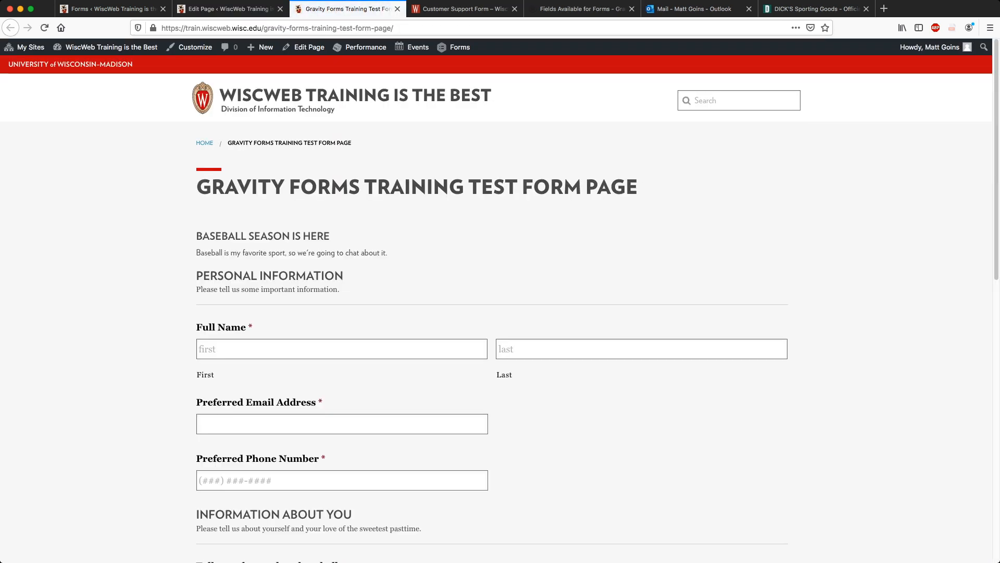
pyautogui.moveTo(197, 276); pyautogui.dragTo(344, 290)
pyautogui.click(525, 189)
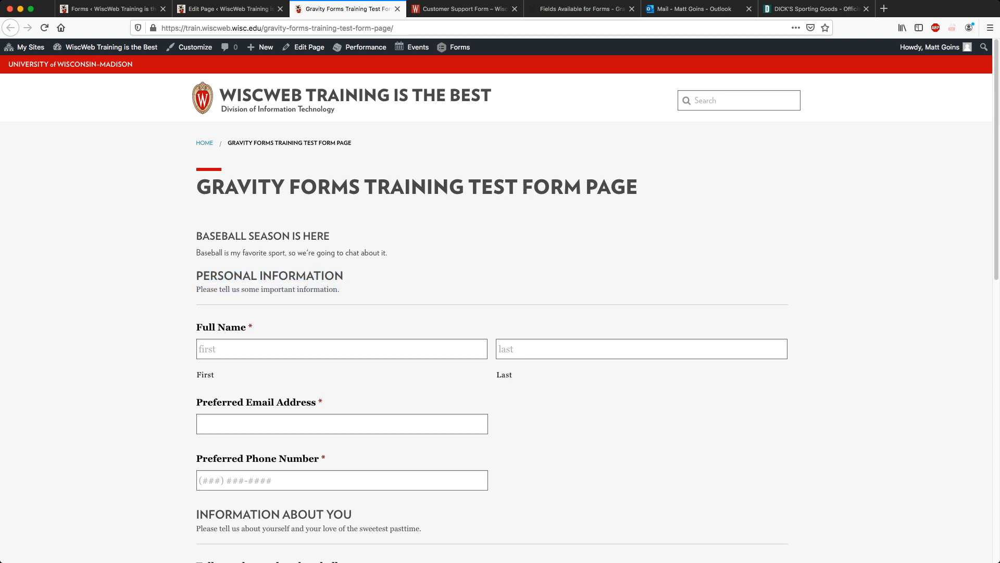
pyautogui.scroll(-7, 497, 308)
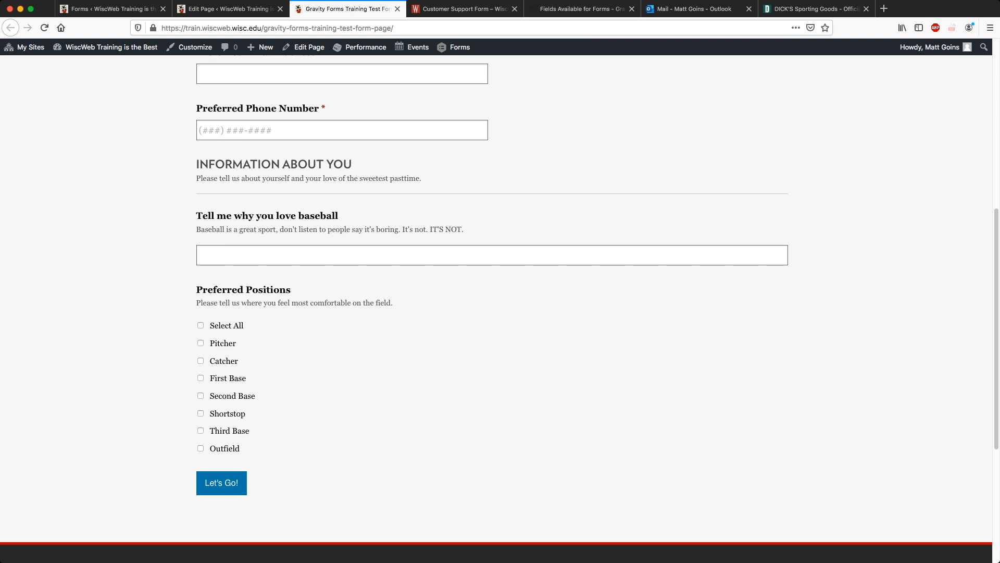
pyautogui.moveTo(198, 164); pyautogui.dragTo(422, 180)
pyautogui.click(423, 180)
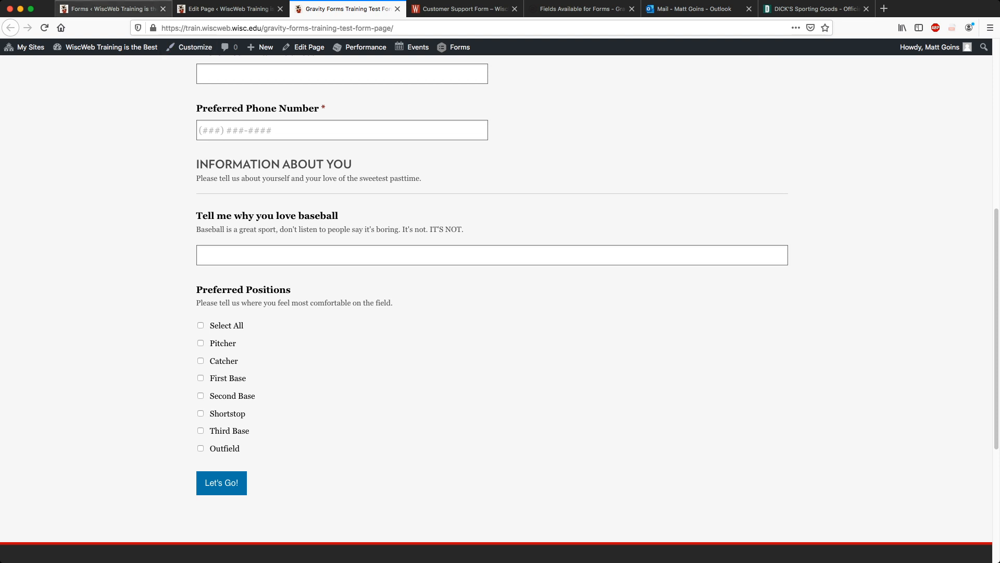
# Return to the baseball form's editor and scroll through its fields to review the new sections.
pyautogui.click(113, 9)
pyautogui.scroll(-10, 312, 292)
pyautogui.scroll(-1, 313, 292)
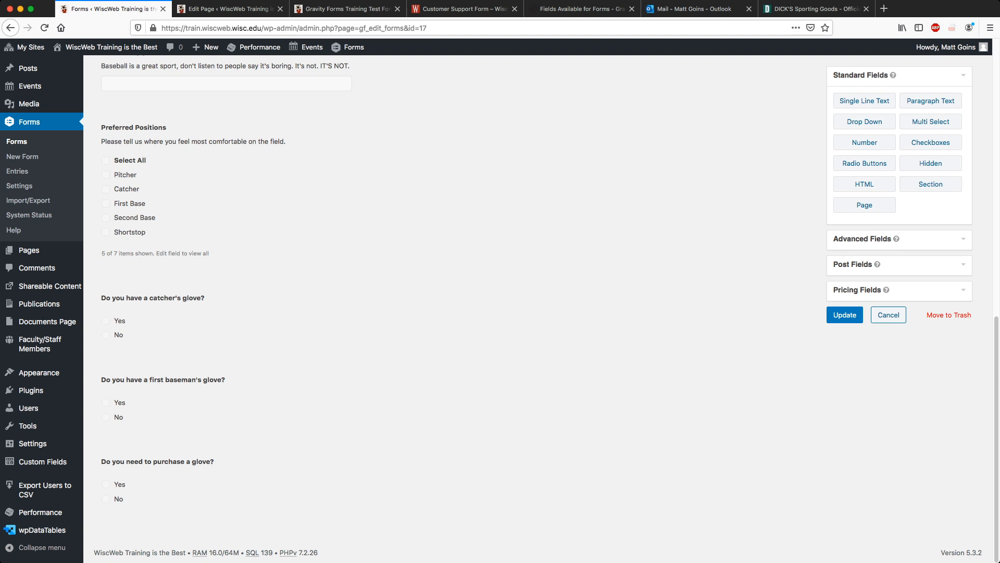
pyautogui.scroll(9, 500, 307)
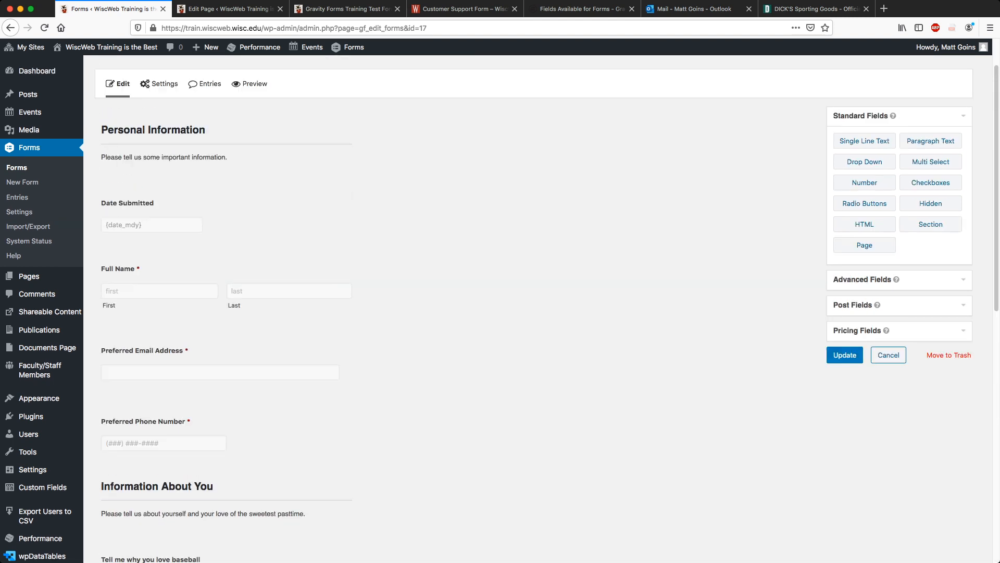
pyautogui.scroll(-4, 500, 307)
pyautogui.scroll(-5, 500, 307)
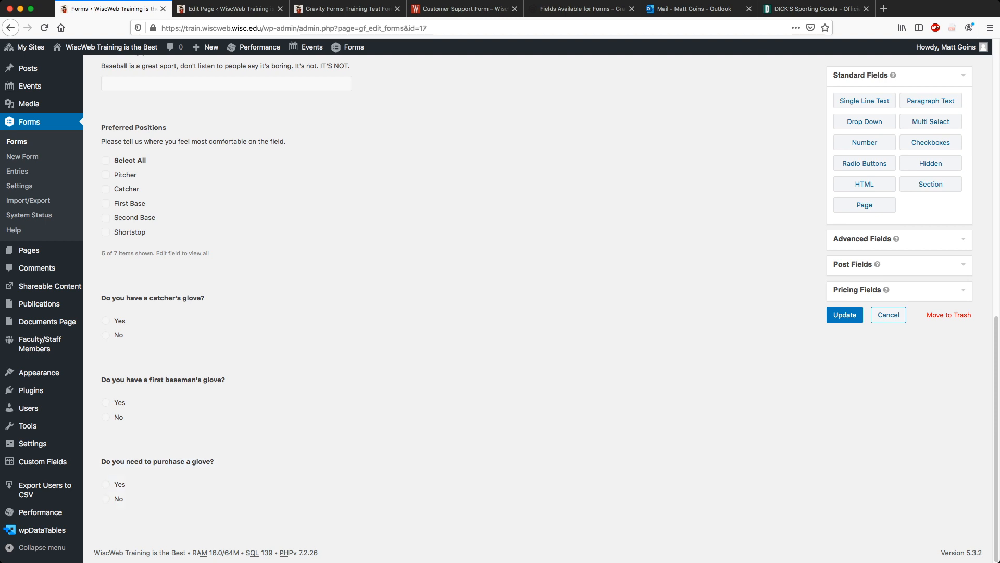
pyautogui.scroll(5, 227, 312)
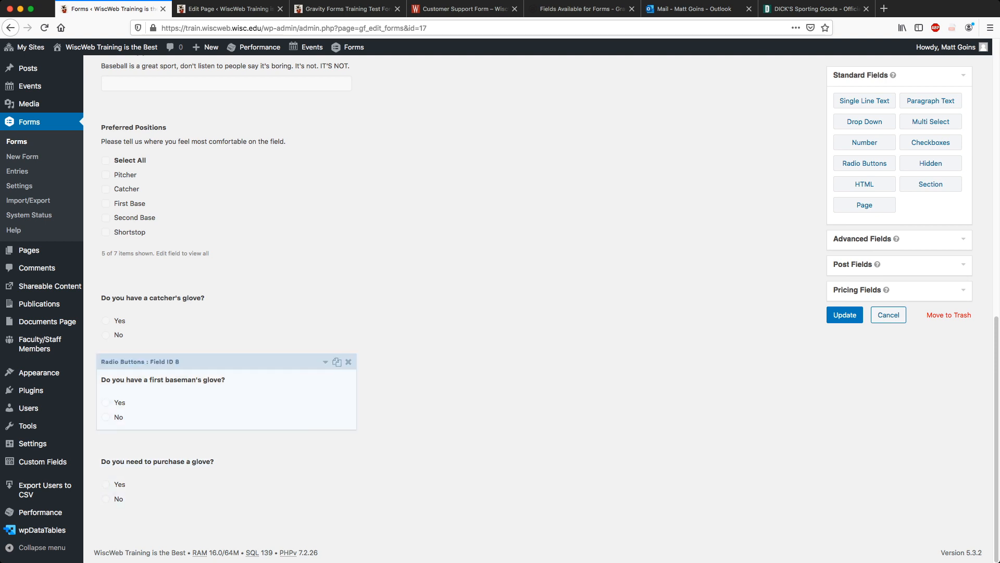
pyautogui.scroll(-1, 226, 313)
pyautogui.scroll(2, 226, 313)
pyautogui.scroll(-5, 226, 313)
pyautogui.scroll(-1, 227, 432)
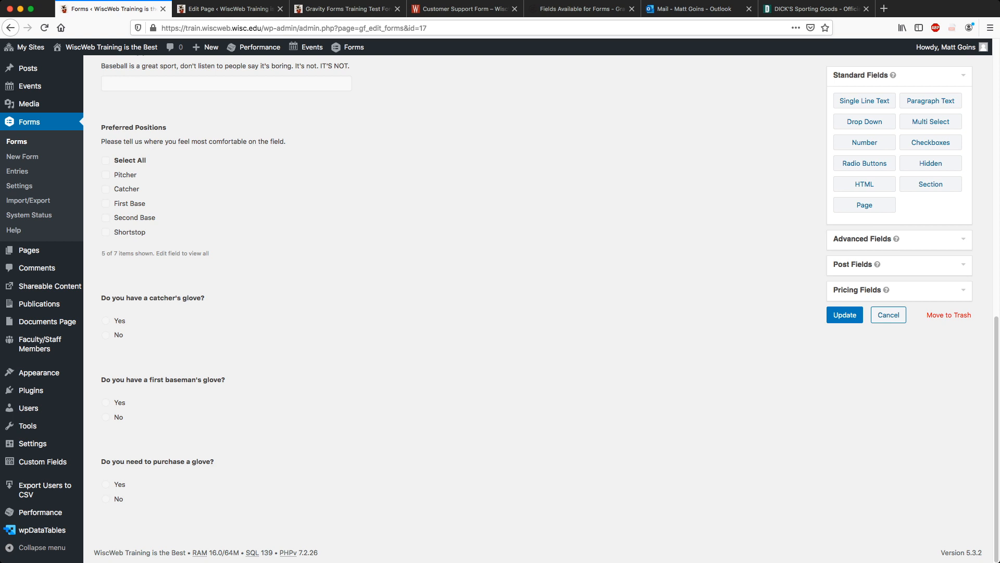
pyautogui.scroll(6, 500, 308)
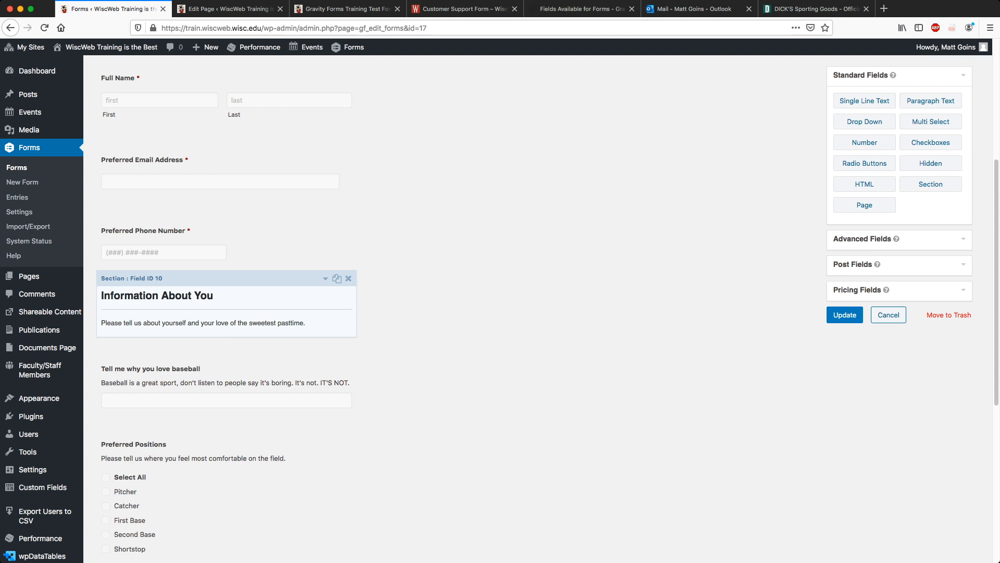
pyautogui.scroll(-6, 226, 313)
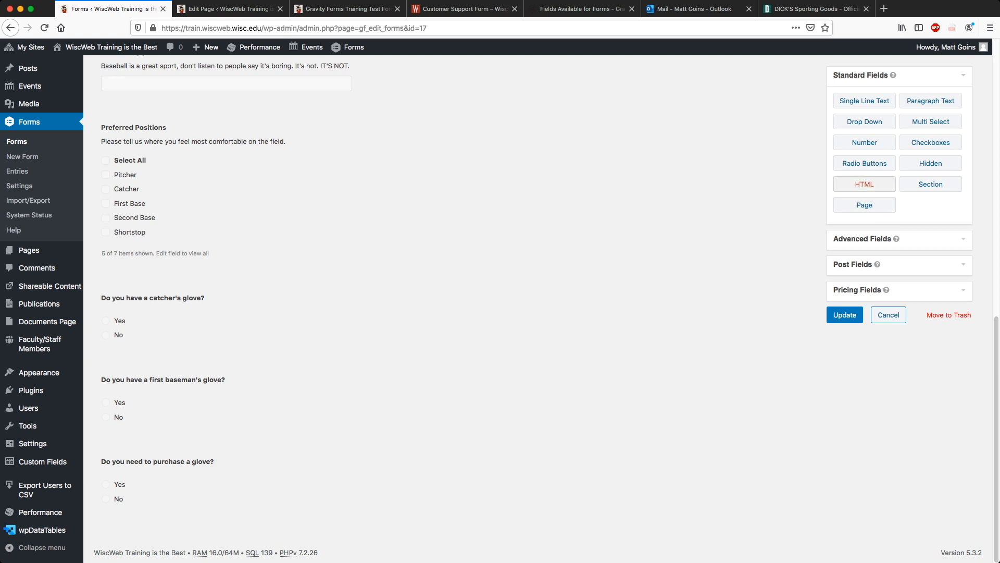
# Add an HTML block at the very top of the form labelled 'It's almost Baseball Time!'.
pyautogui.click(864, 183)
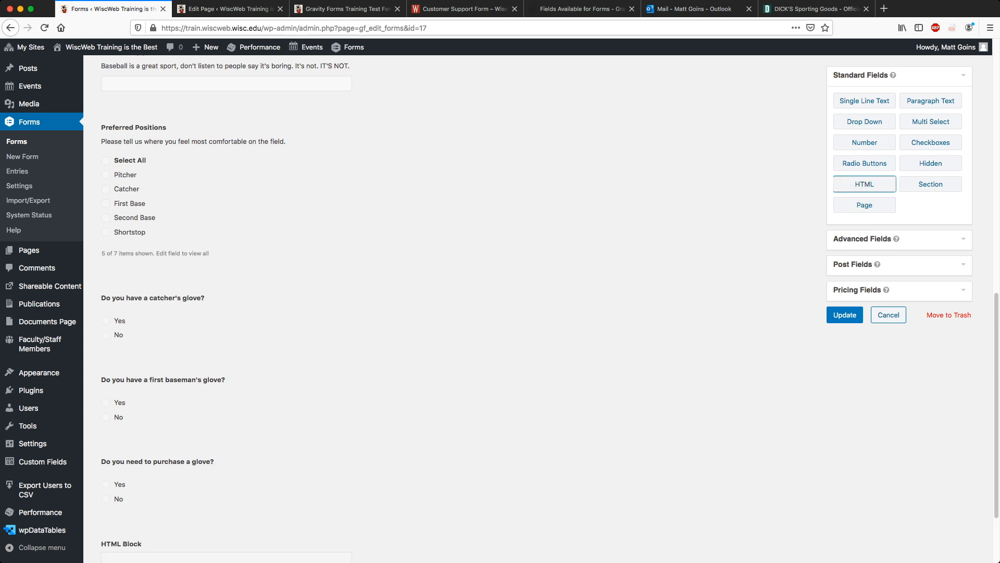
pyautogui.moveTo(235, 427); pyautogui.dragTo(270, 147)
pyautogui.scroll(1, 454, 307)
pyautogui.scroll(1, 270, 235)
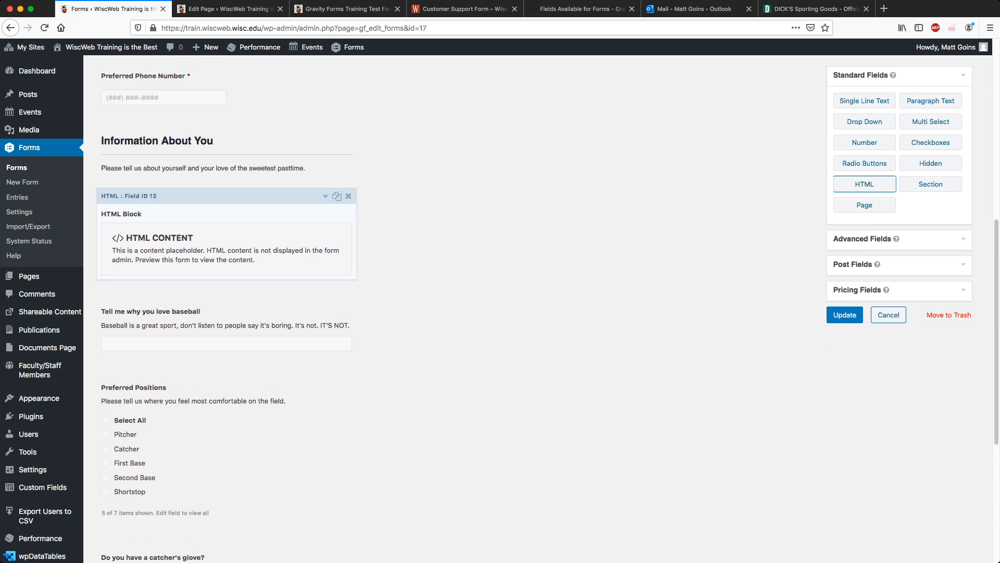
pyautogui.moveTo(250, 195); pyautogui.dragTo(271, 130)
pyautogui.scroll(6, 270, 125)
pyautogui.scroll(2, 271, 129)
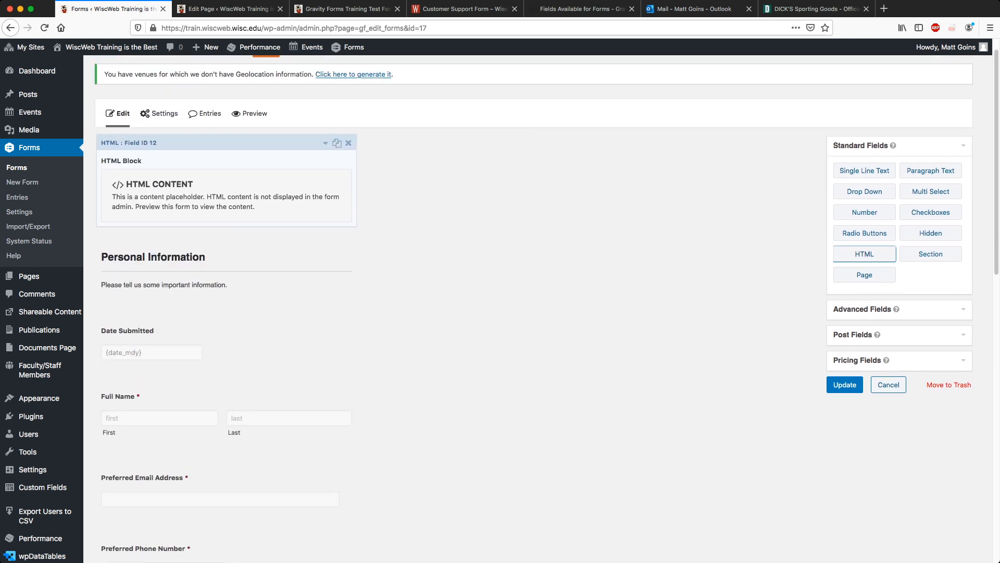
pyautogui.click(325, 143)
pyautogui.tripleClick(148, 276)
pyautogui.write('It')
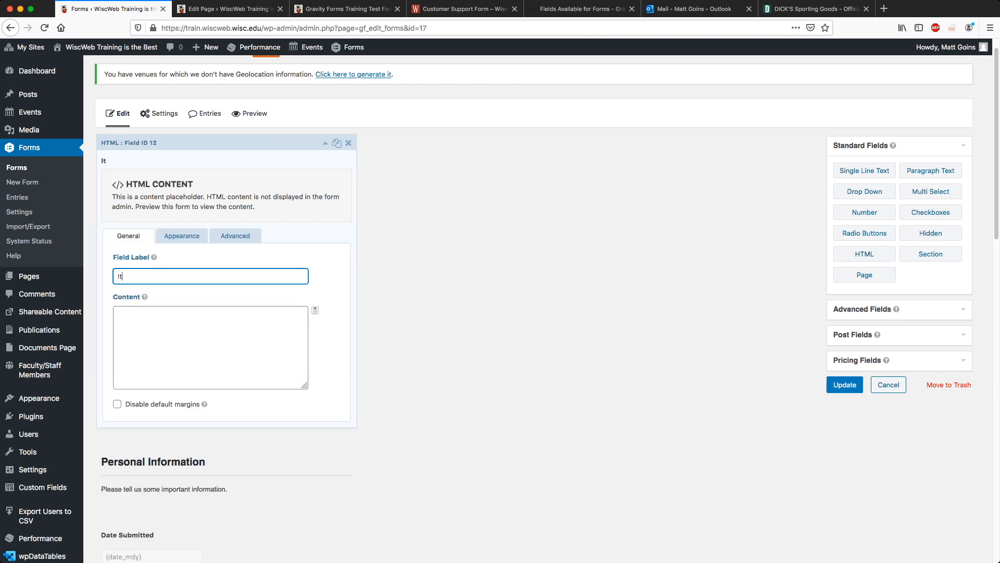
pyautogui.write("'s almost Baseball Time!")
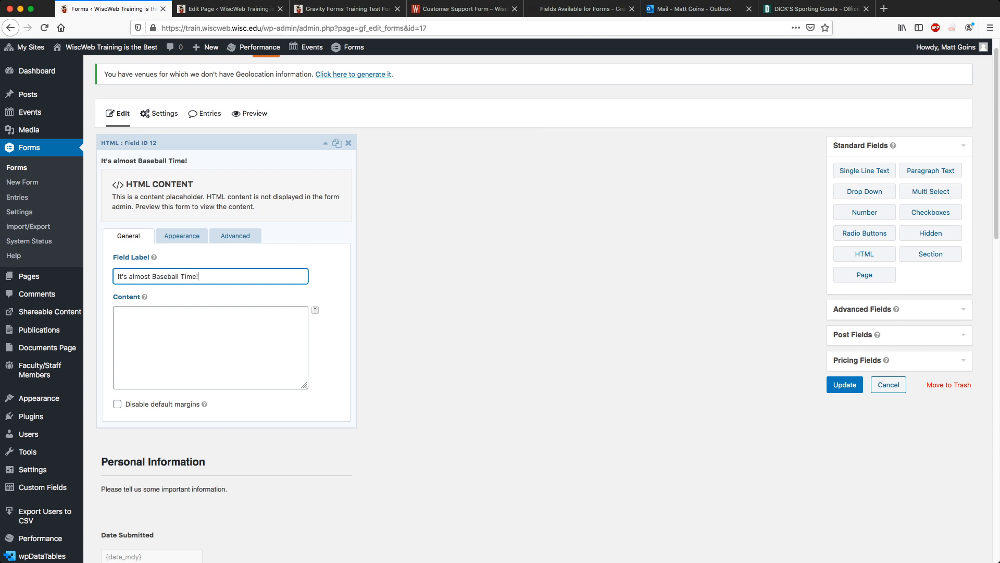
# Fill the block with bold hot dogs and foul balls text in <p><strong> tags, and save.
pyautogui.click(211, 347)
pyautogui.write('<st')
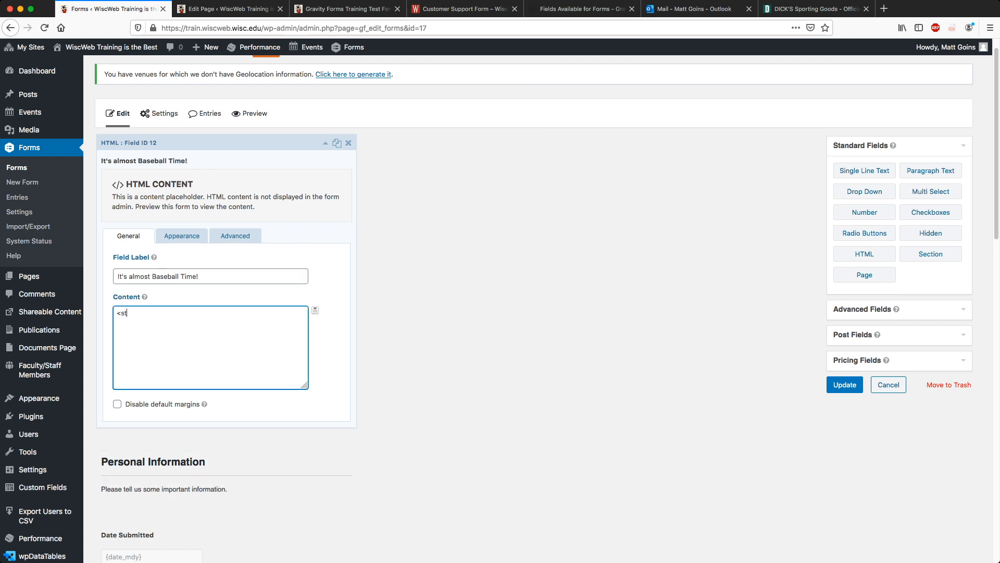
pyautogui.write('rong>Baseball means hot dogs, lawn chairs, pop')
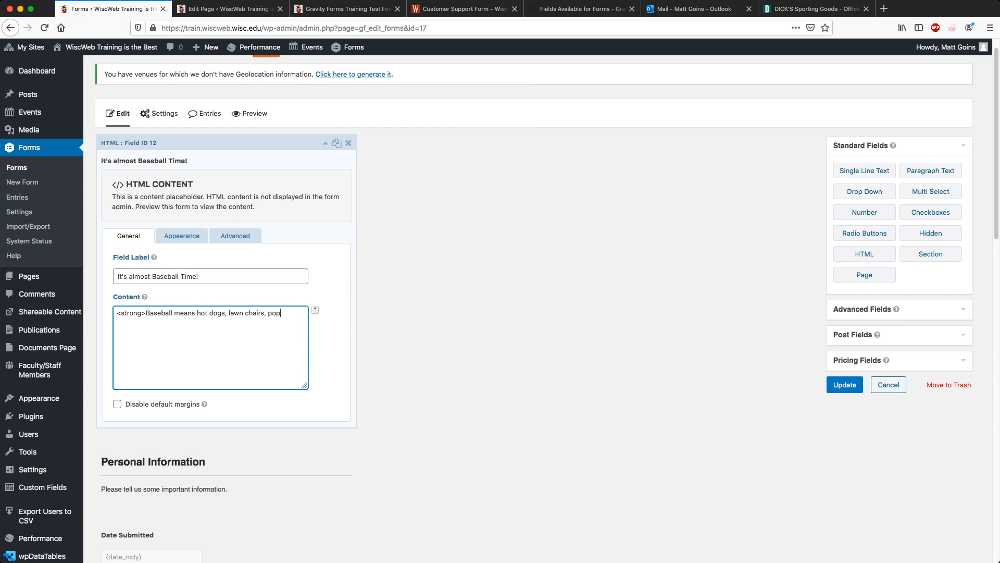
pyautogui.write('scicles, and ice cream. And watching out for fall')
pyautogui.press('BackSpace')
pyautogui.write('oul balls</')
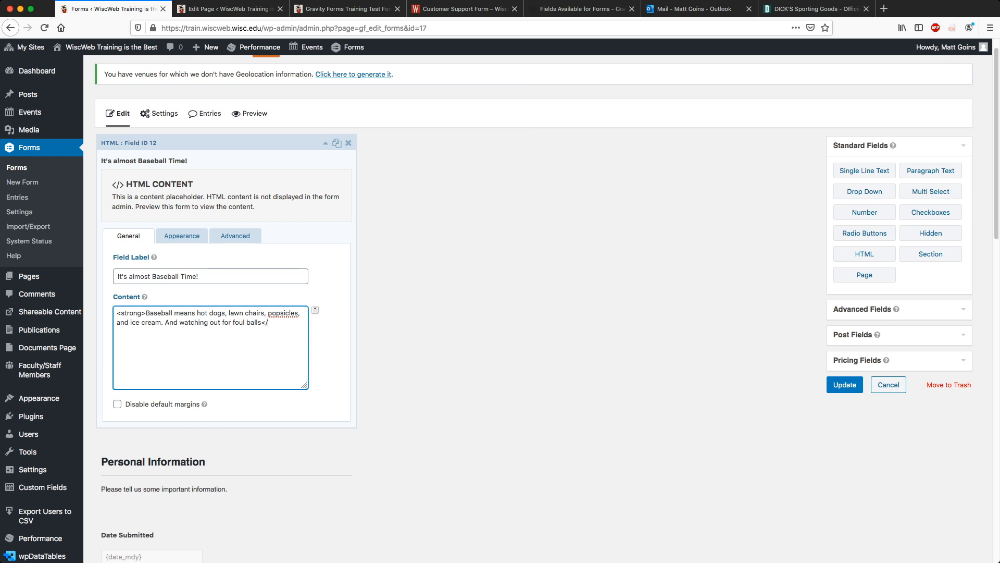
pyautogui.write('strong>')
pyautogui.write('<p>')
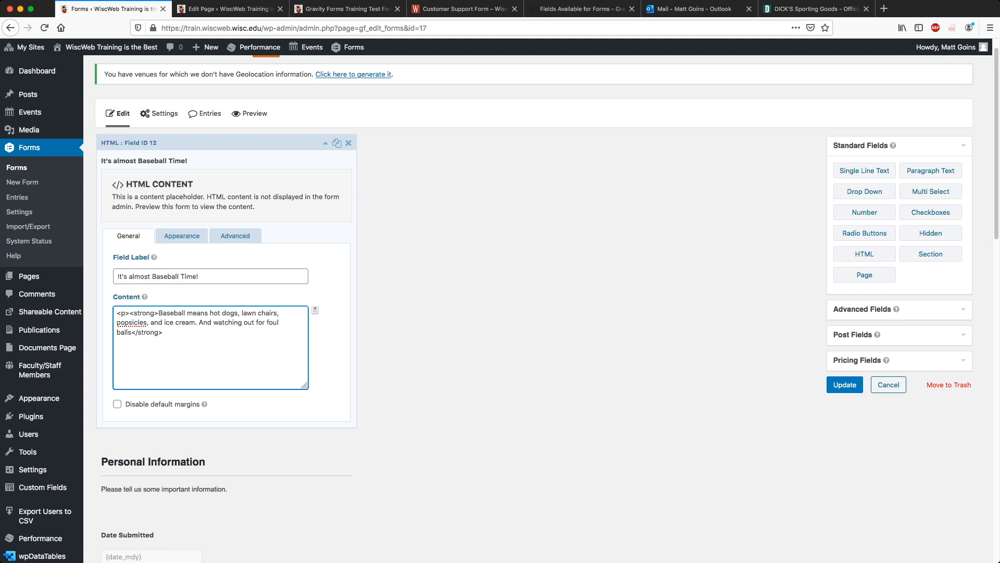
pyautogui.write('<p')
pyautogui.press('BackSpace')
pyautogui.write('/p')
pyautogui.press('BackSpace')
pyautogui.write('p>')
pyautogui.click(845, 385)
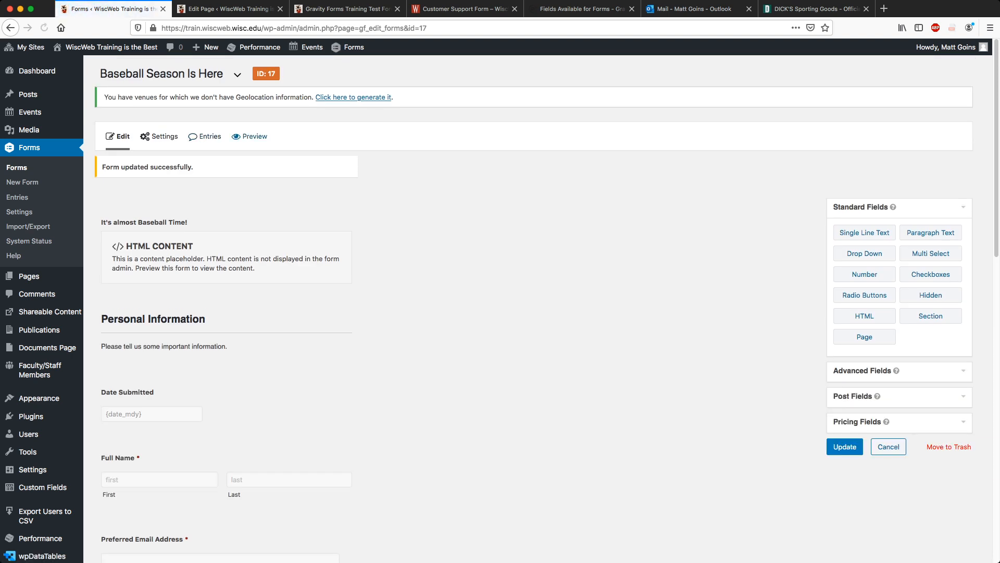
pyautogui.click(249, 129)
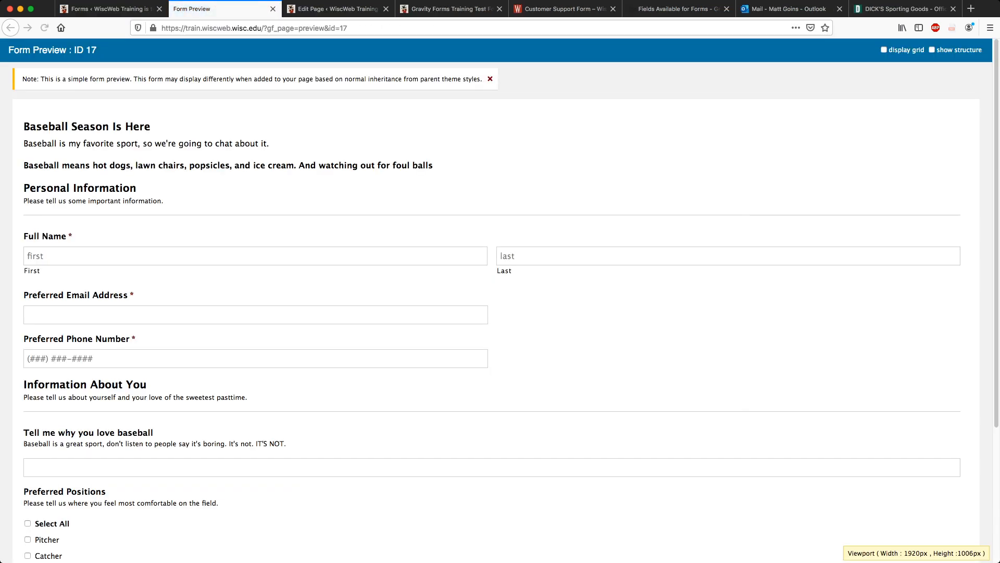
pyautogui.moveTo(24, 165); pyautogui.dragTo(433, 165)
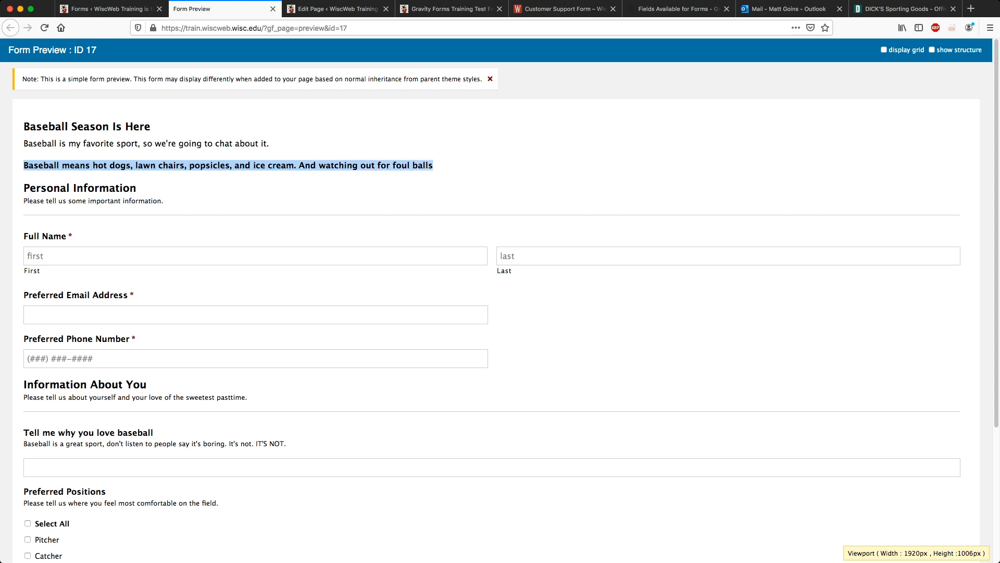
pyautogui.click(437, 167)
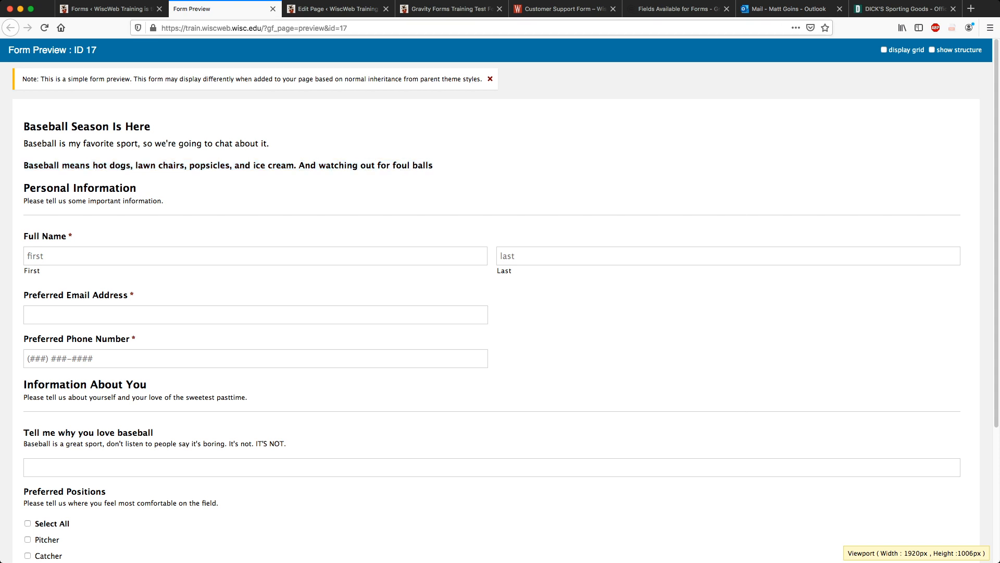
pyautogui.click(272, 8)
pyautogui.scroll(-2, 208, 292)
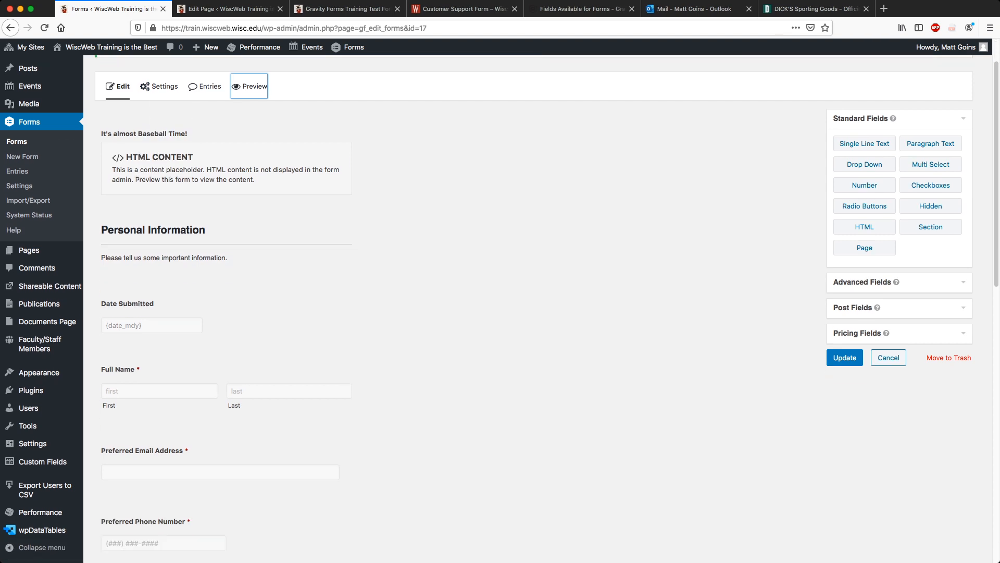
pyautogui.scroll(-6, 469, 312)
pyautogui.scroll(3, 469, 313)
pyautogui.scroll(-5, 469, 313)
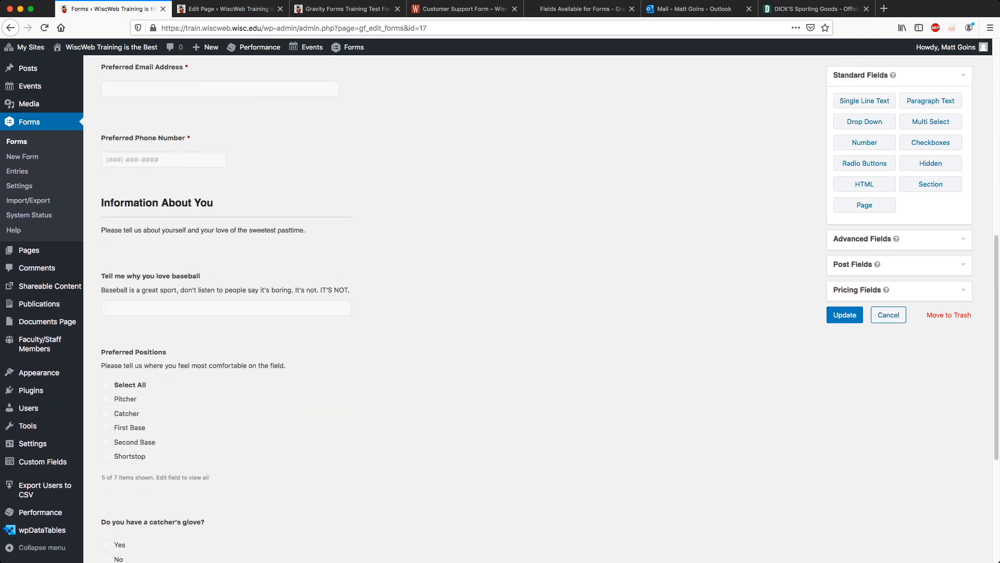
pyautogui.click(845, 315)
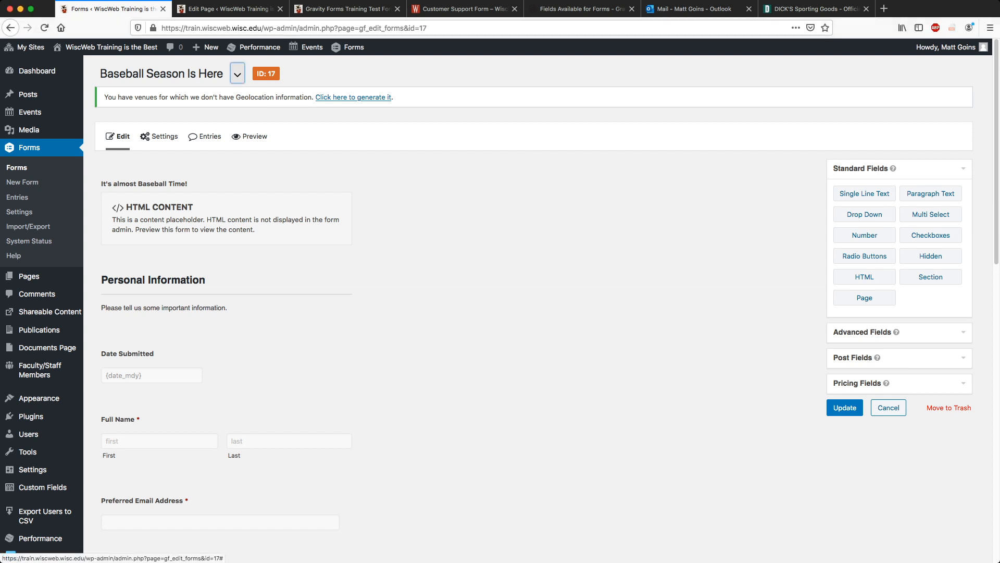
# Select the gravityform shortcode with form ID 17 on the test form page.
pyautogui.click(237, 75)
pyautogui.click(231, 9)
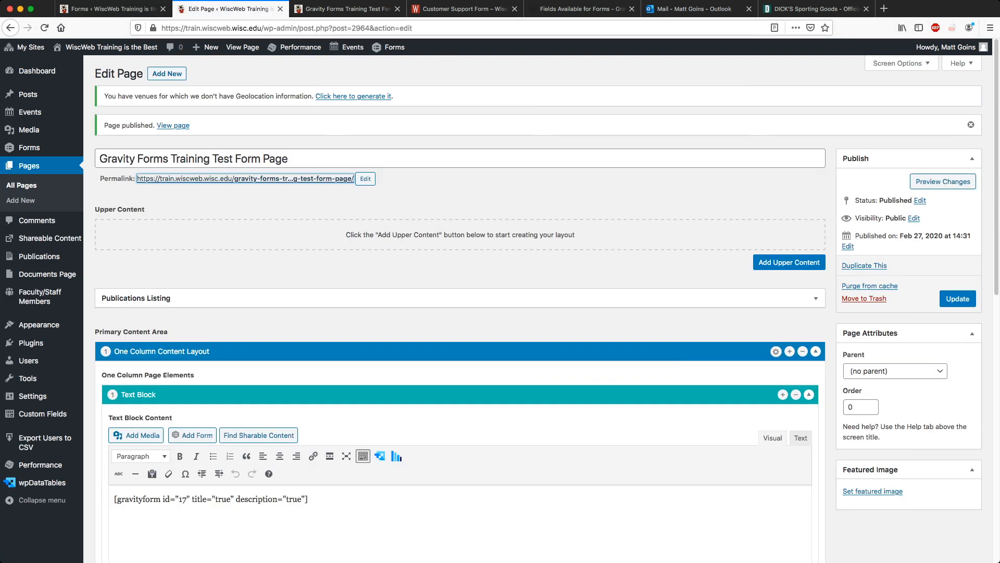
pyautogui.click(117, 499)
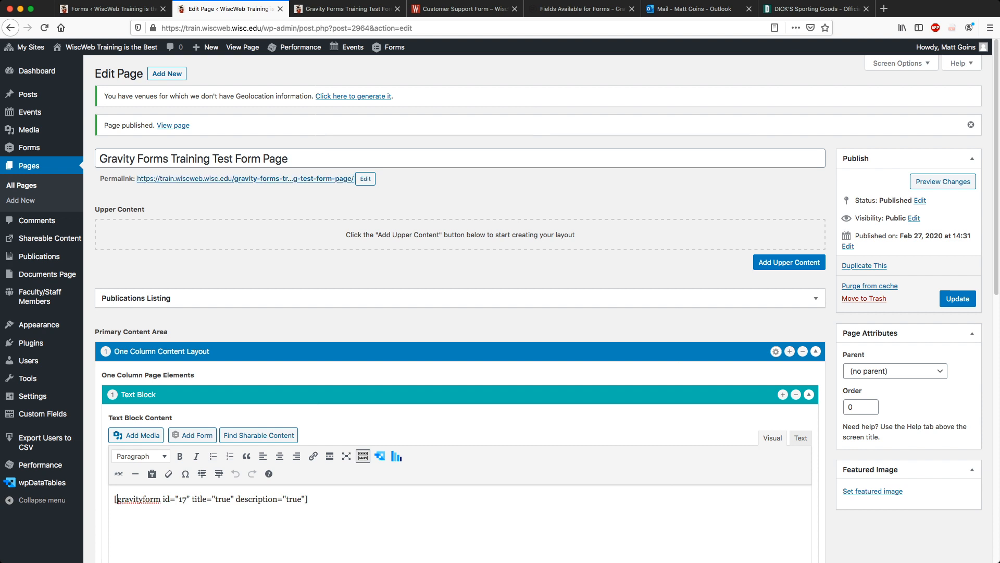
pyautogui.moveTo(118, 499); pyautogui.dragTo(190, 499)
pyautogui.press('super+c')
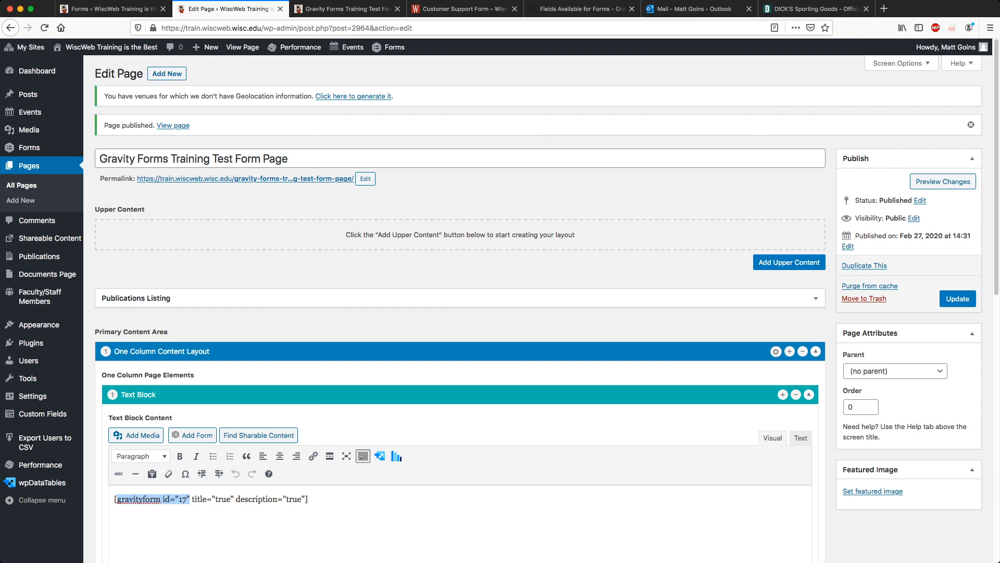
# Search Pages for the form 17 shortcode, then for 'gravityform' alone.
pyautogui.click(29, 166)
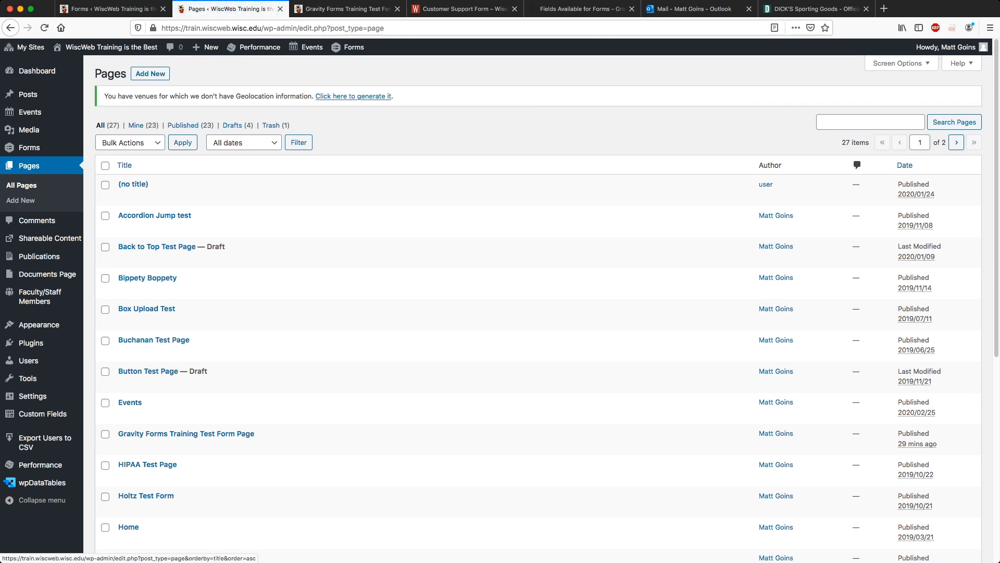
pyautogui.click(870, 122)
pyautogui.press('super+v')
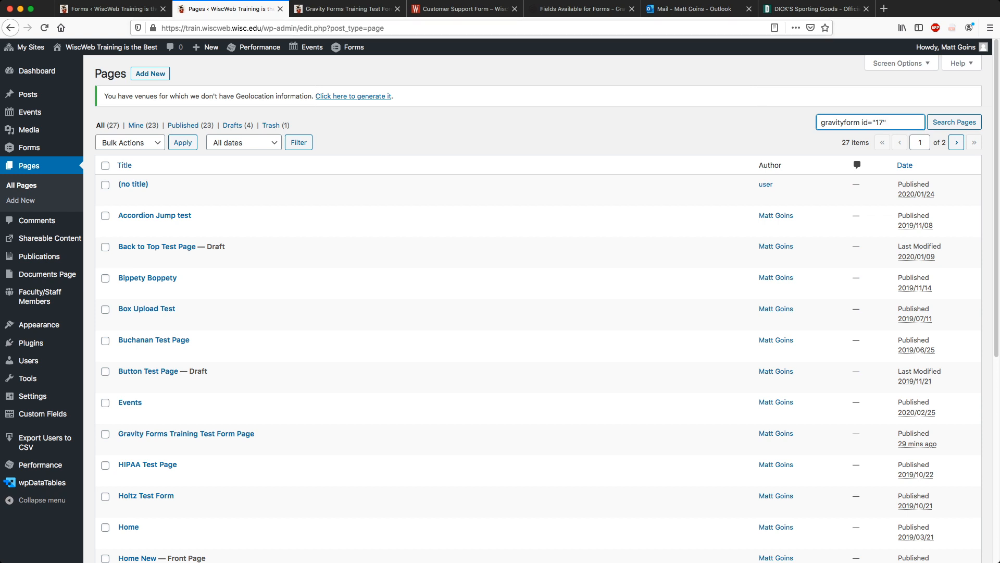
pyautogui.press('Return')
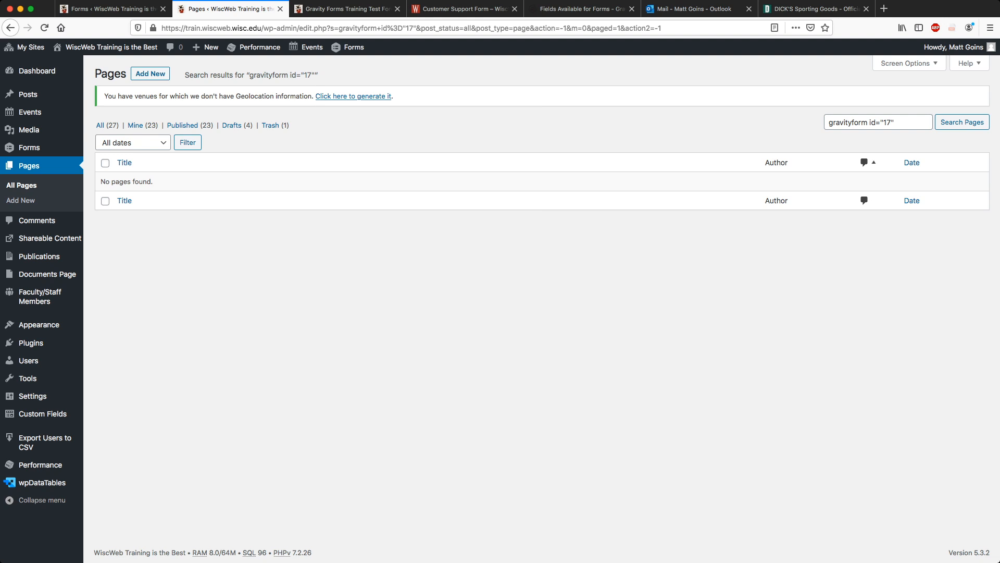
pyautogui.moveTo(869, 123); pyautogui.dragTo(895, 123)
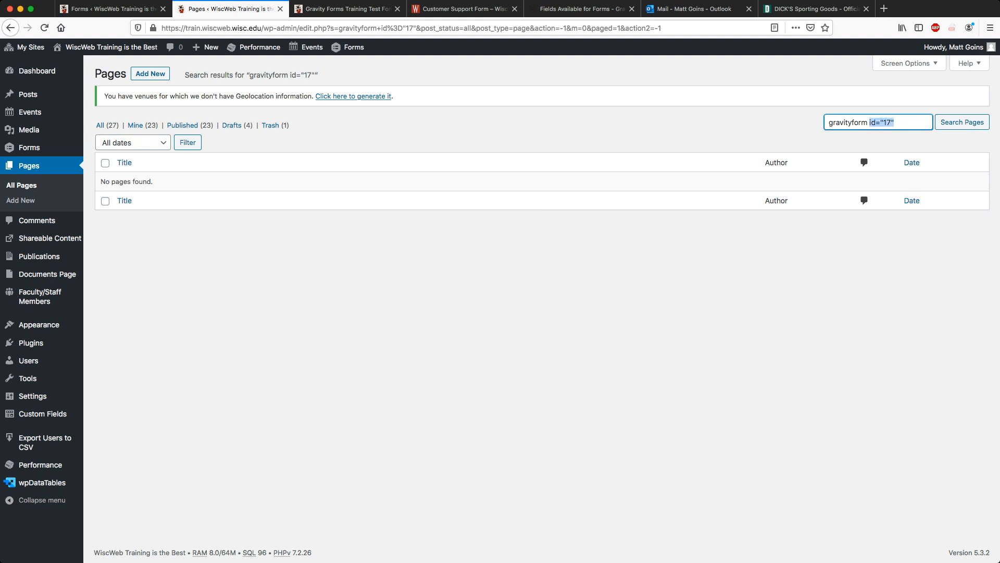
pyautogui.press('BackSpace')
pyautogui.press('Return')
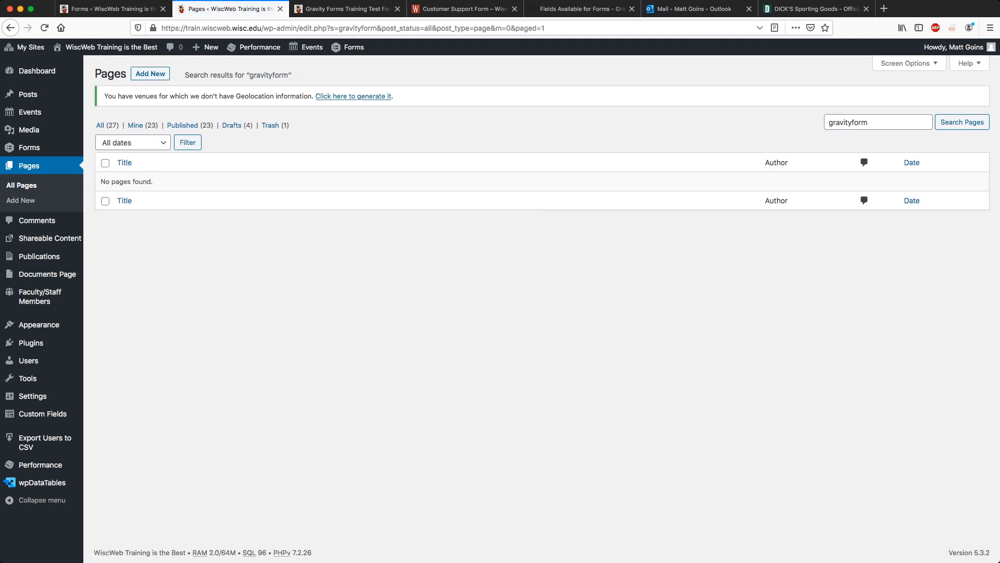
# Compare the form ID across tabs, then clear the page search to list all pages.
pyautogui.click(347, 9)
pyautogui.click(231, 9)
pyautogui.click(109, 9)
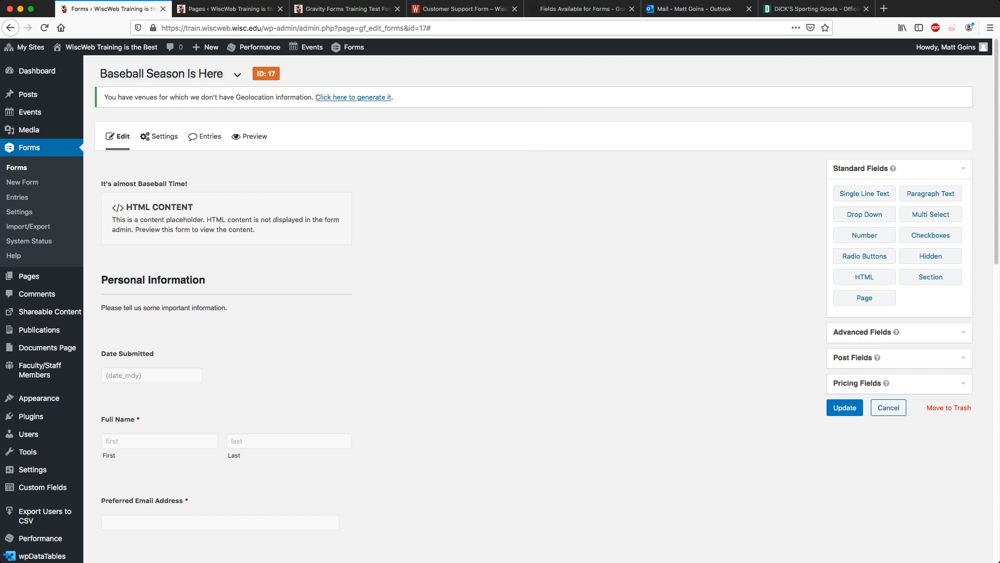
pyautogui.click(230, 8)
pyautogui.doubleClick(849, 122)
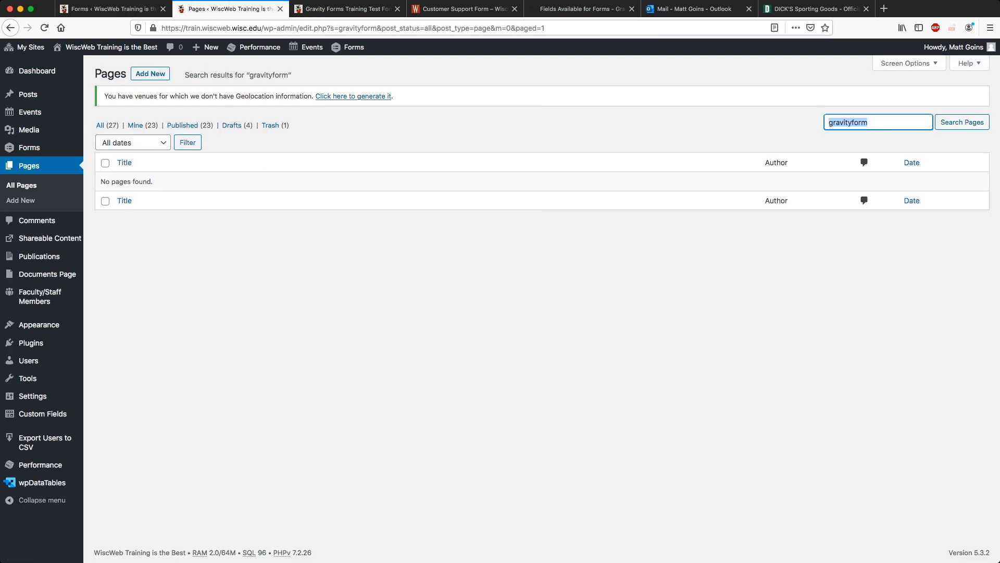
pyautogui.press('BackSpace')
pyautogui.press('Return')
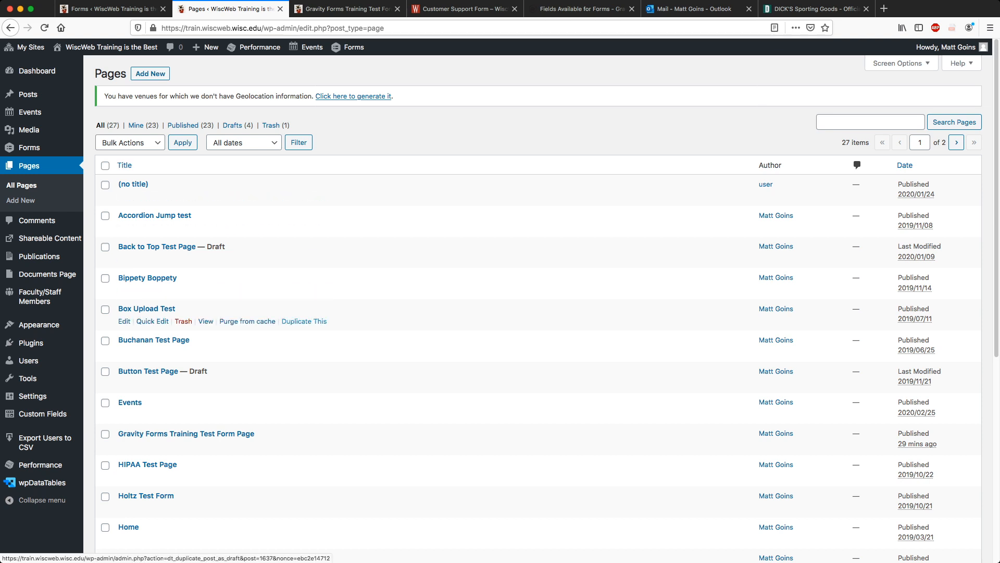
# Page through the list, open the Gravity Forms Training Test Form Page, then return to the form editor.
pyautogui.scroll(-10, 305, 321)
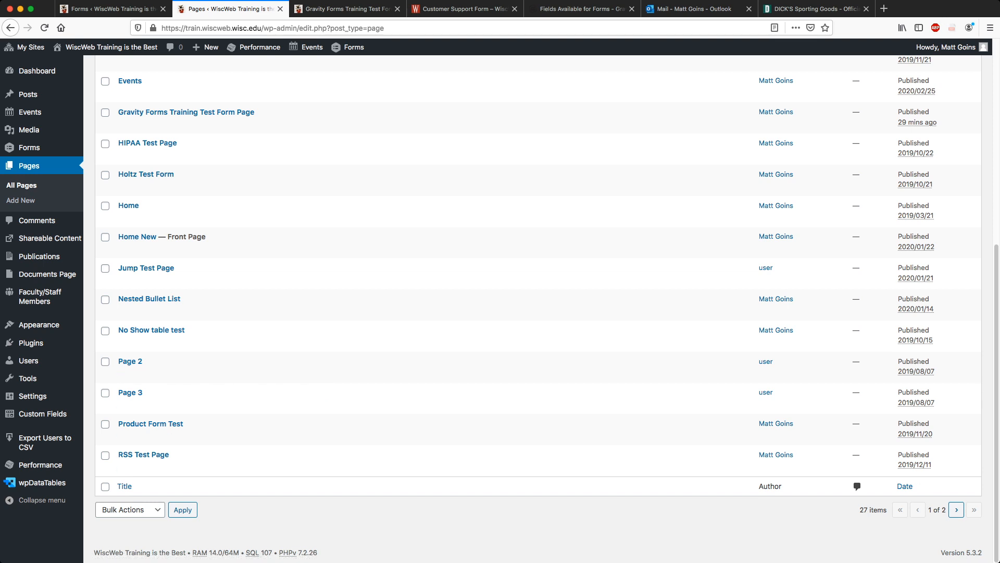
pyautogui.click(956, 510)
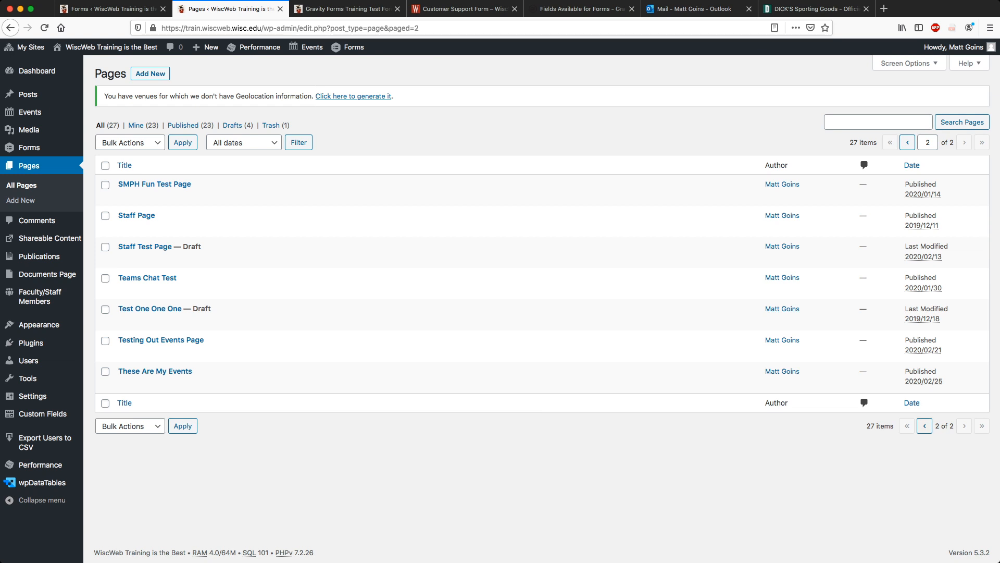
pyautogui.click(924, 426)
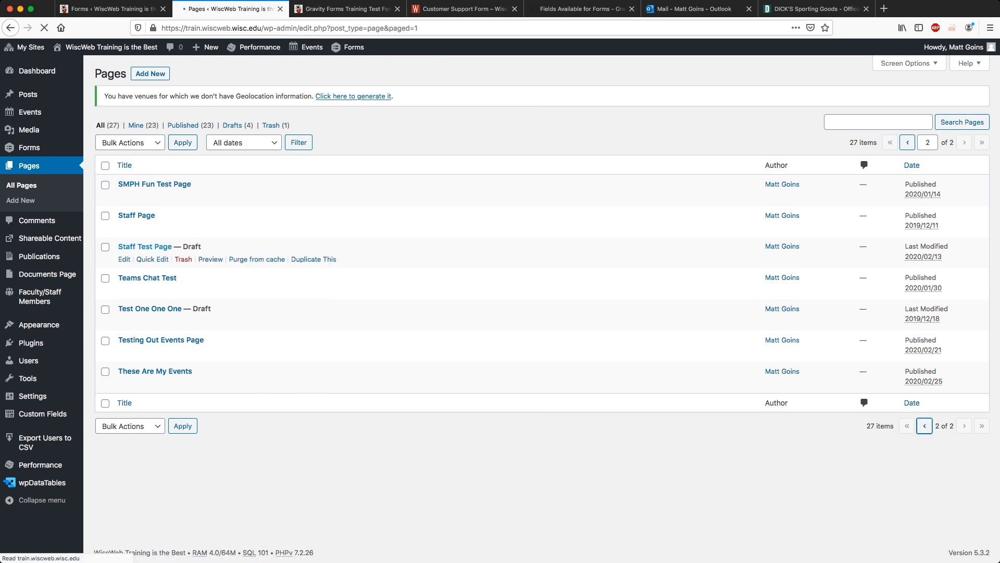
pyautogui.click(186, 434)
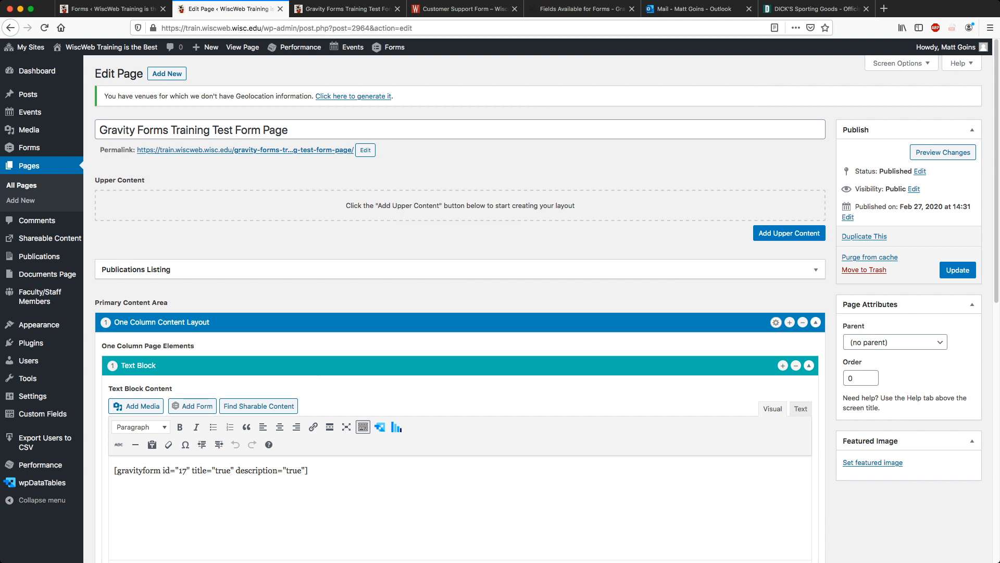
pyautogui.click(113, 9)
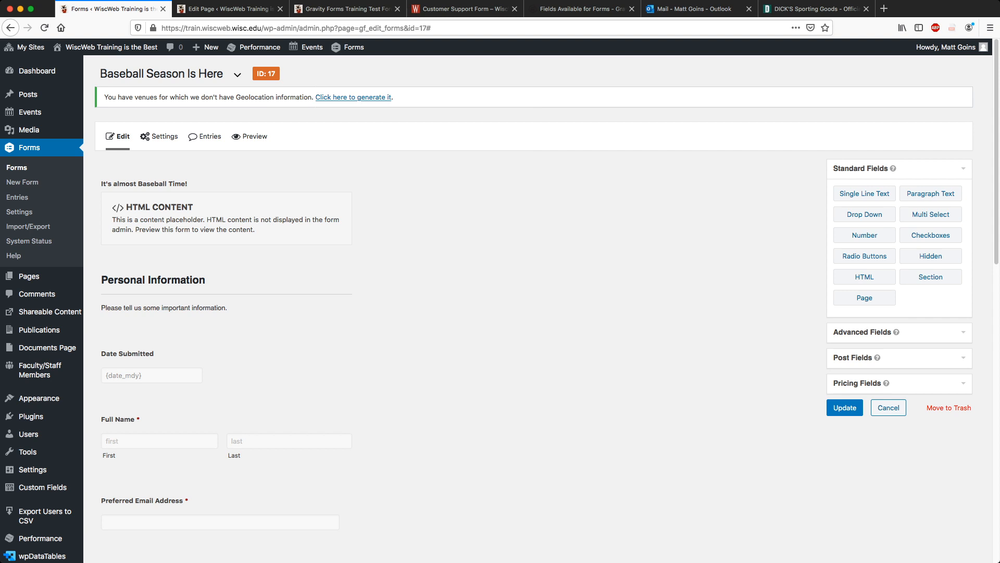
# Check the mail inbox, then open the Baseball Season Is Here form's Entries list.
pyautogui.click(692, 9)
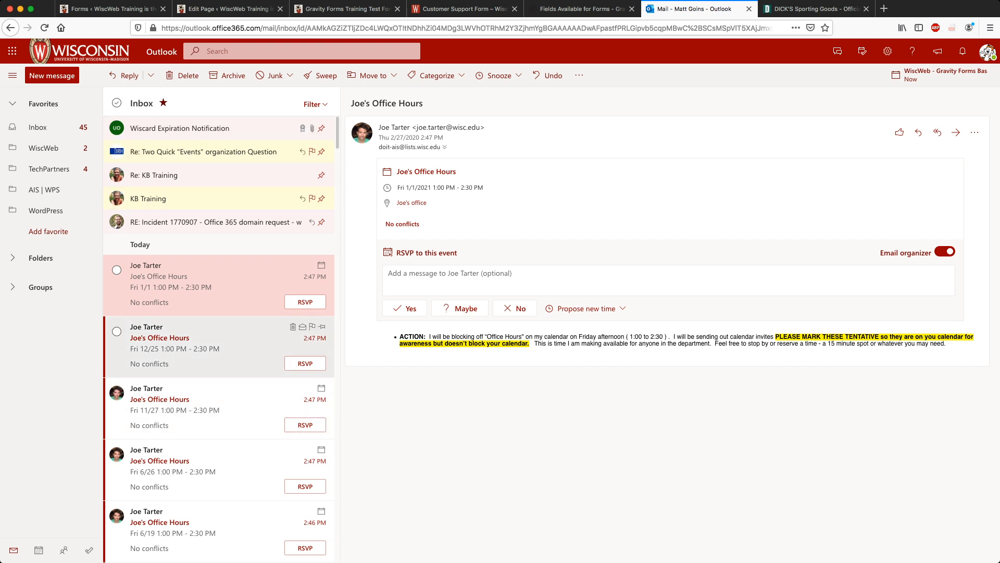
pyautogui.scroll(-5, 219, 347)
pyautogui.scroll(5, 218, 347)
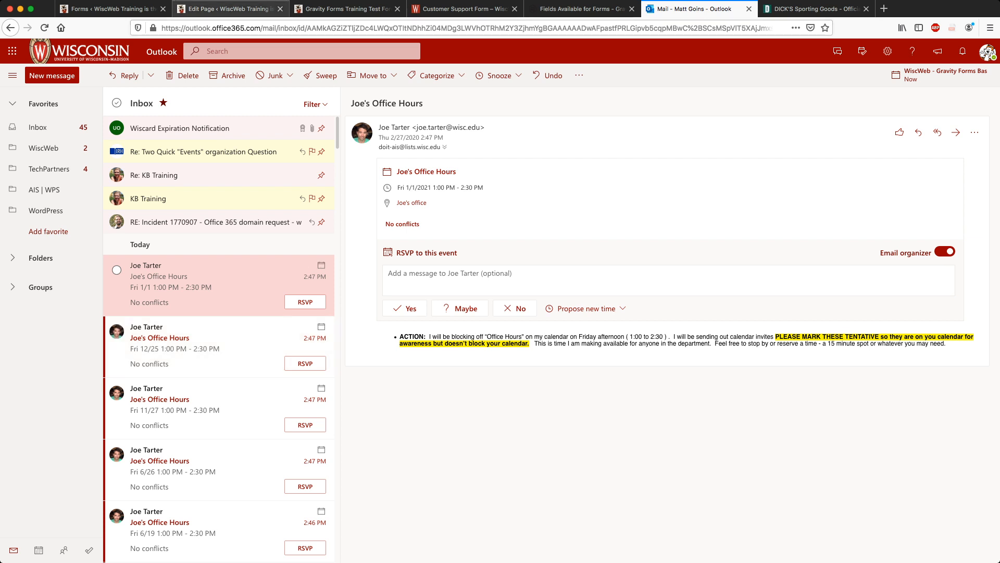
pyautogui.click(114, 8)
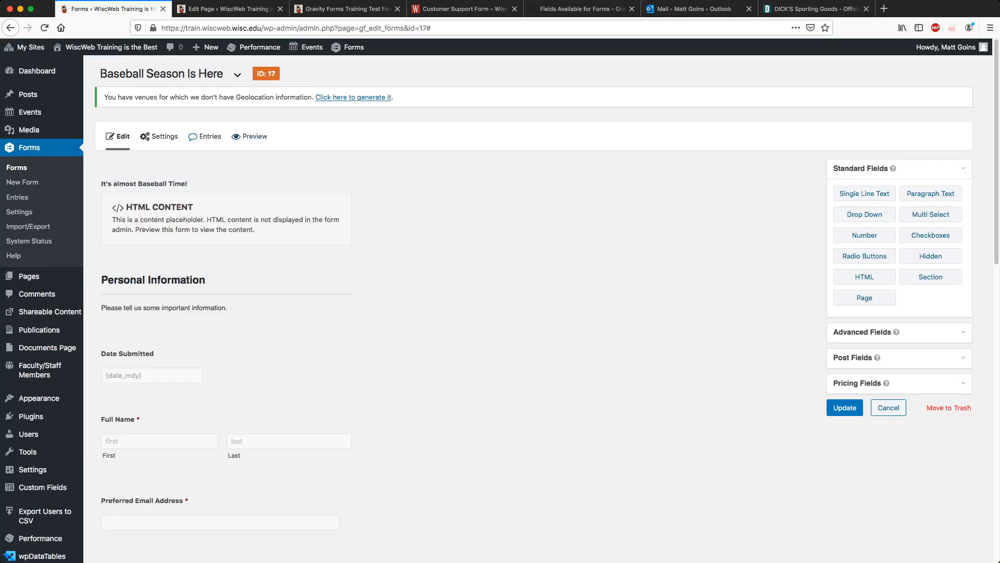
pyautogui.click(205, 136)
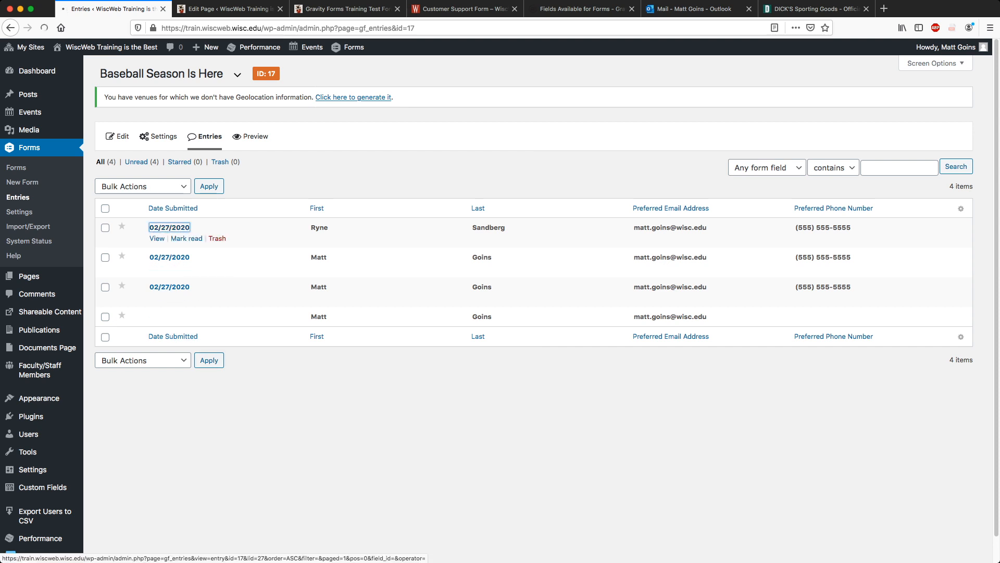
# Open the first entry, #27, and switch it into edit mode.
pyautogui.click(169, 227)
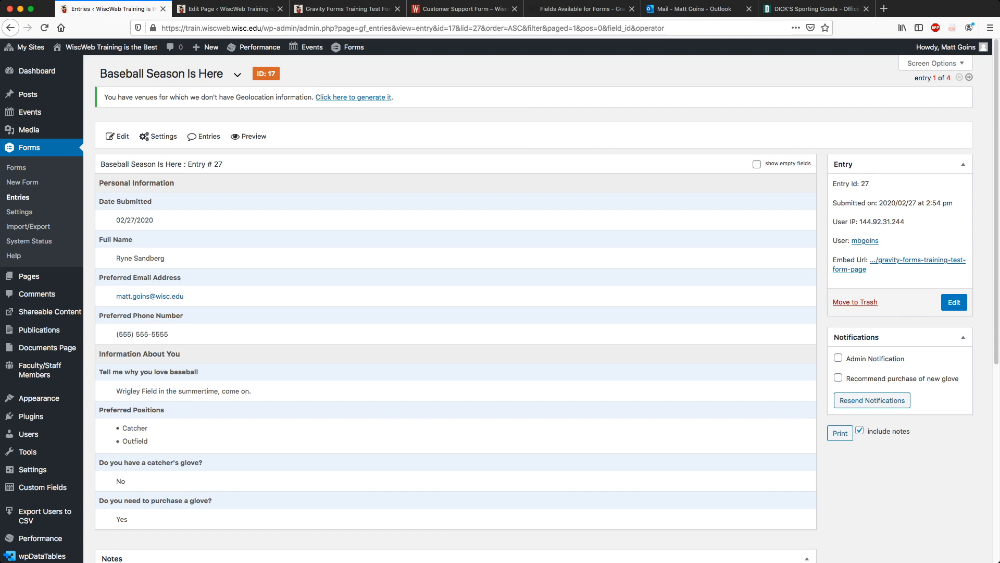
pyautogui.scroll(-6, 456, 313)
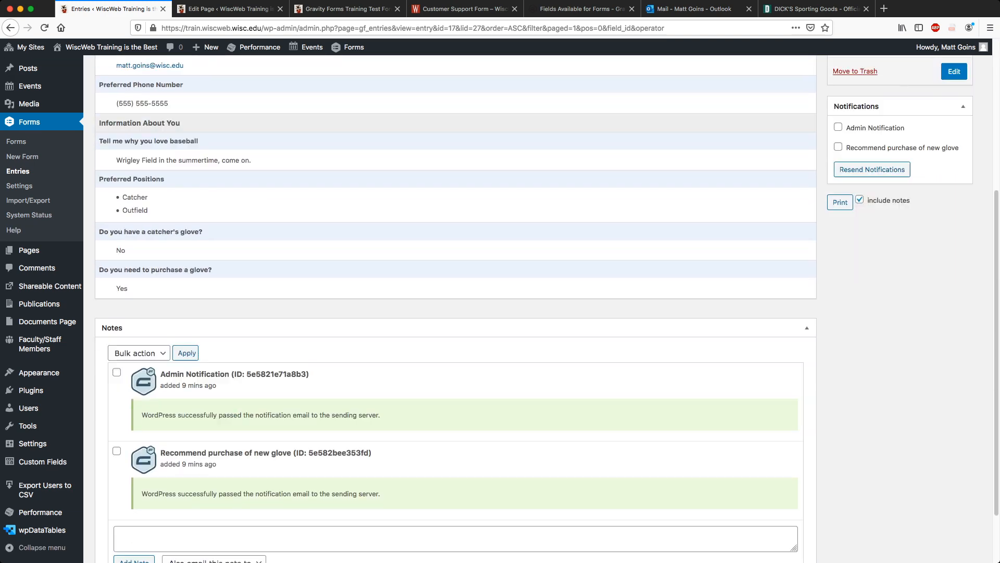
pyautogui.scroll(6, 456, 312)
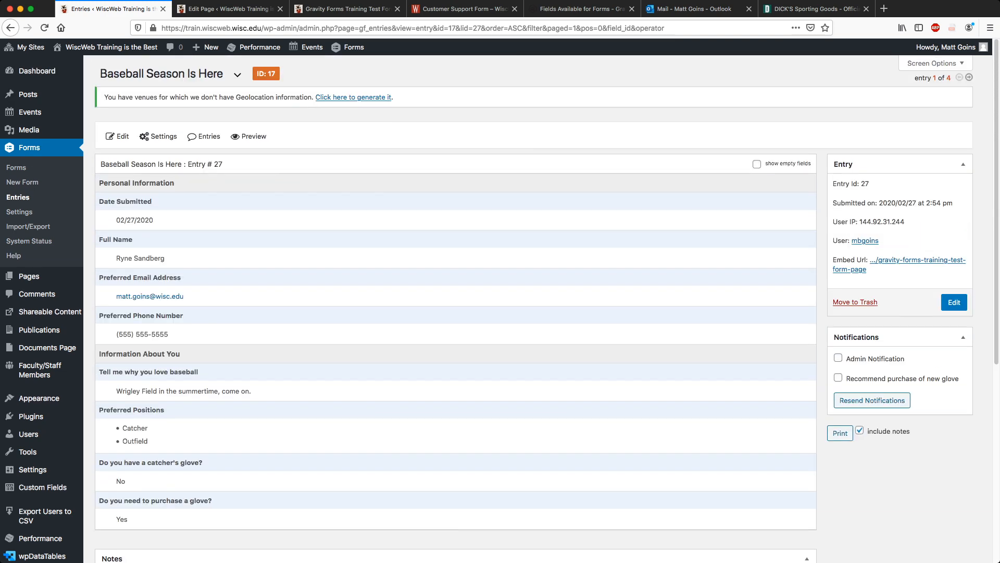
pyautogui.scroll(-6, 455, 313)
pyautogui.scroll(6, 456, 313)
pyautogui.click(954, 302)
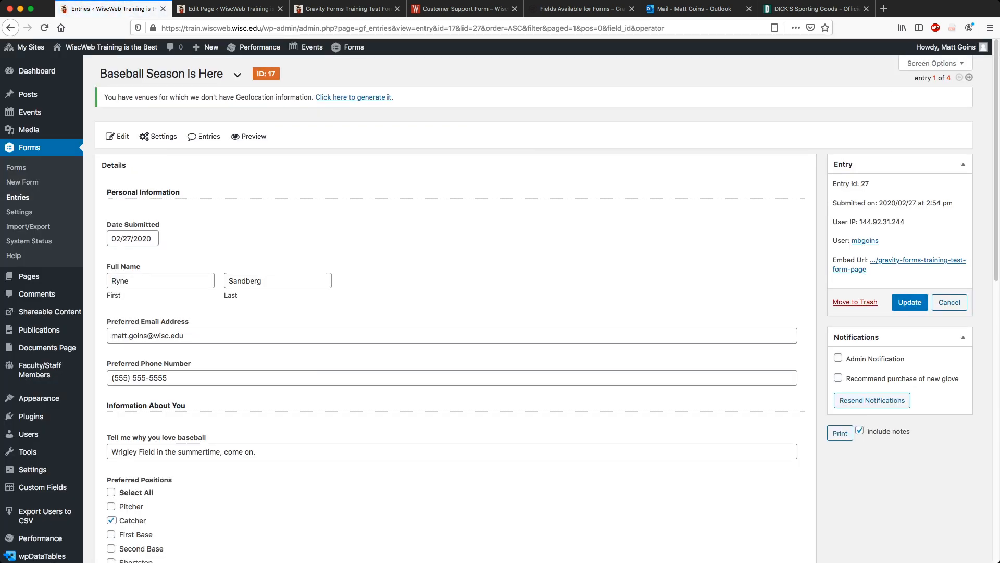
# Replace the entry's first and last name with the new name and update the entry.
pyautogui.moveTo(131, 281); pyautogui.dragTo(109, 281)
pyautogui.press('Tab')
pyautogui.hotkey('shift', 'Tab')
pyautogui.press('Tab')
pyautogui.hotkey('shift', 'Tab')
pyautogui.write('Andre')
pyautogui.press('Return')
pyautogui.press('Tab')
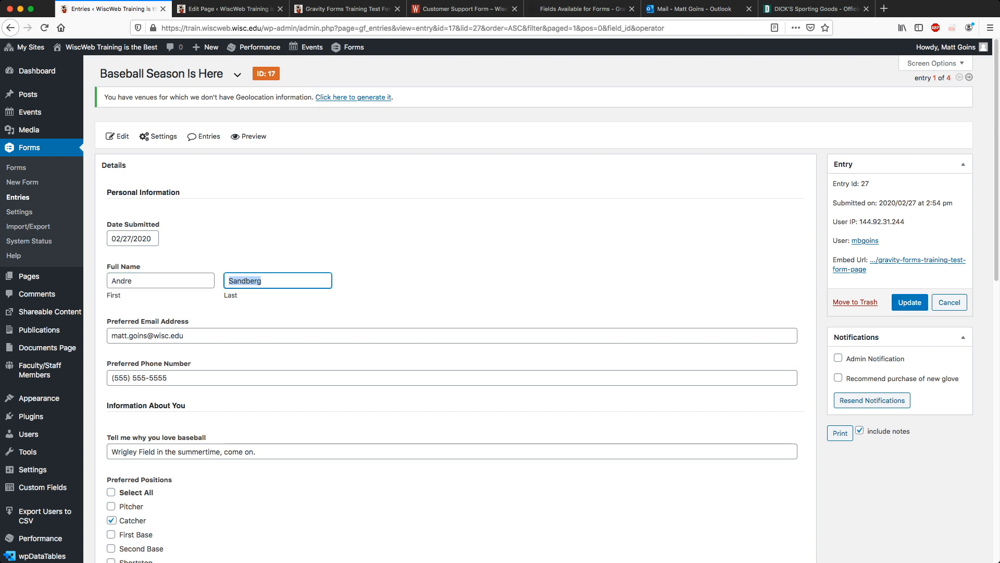
pyautogui.write('Dawson')
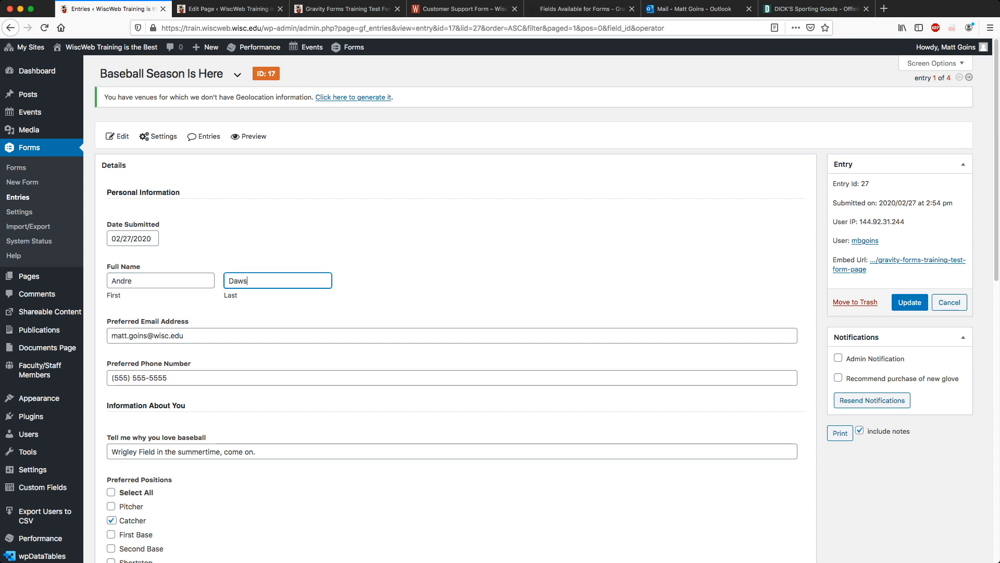
pyautogui.press('Tab')
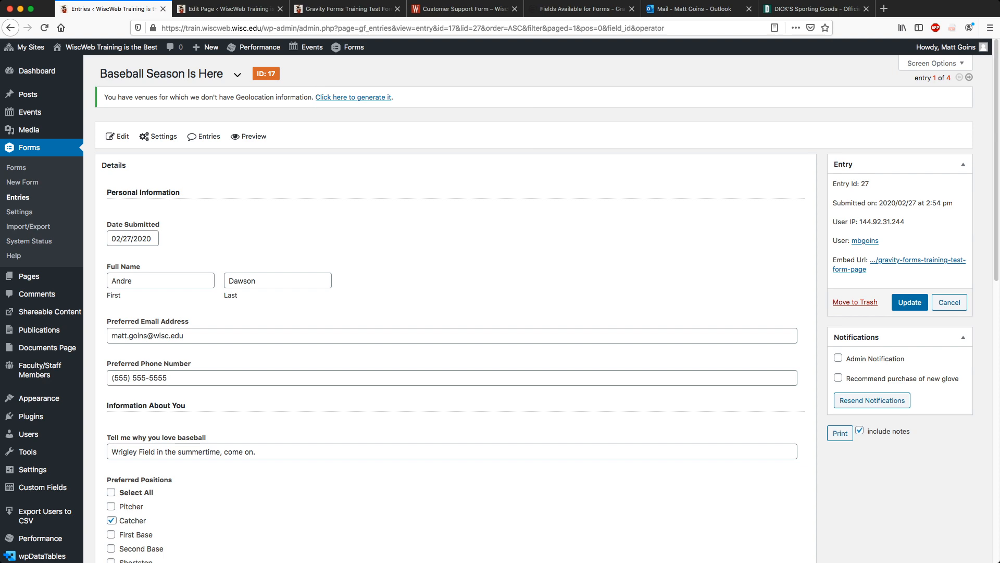
pyautogui.click(909, 302)
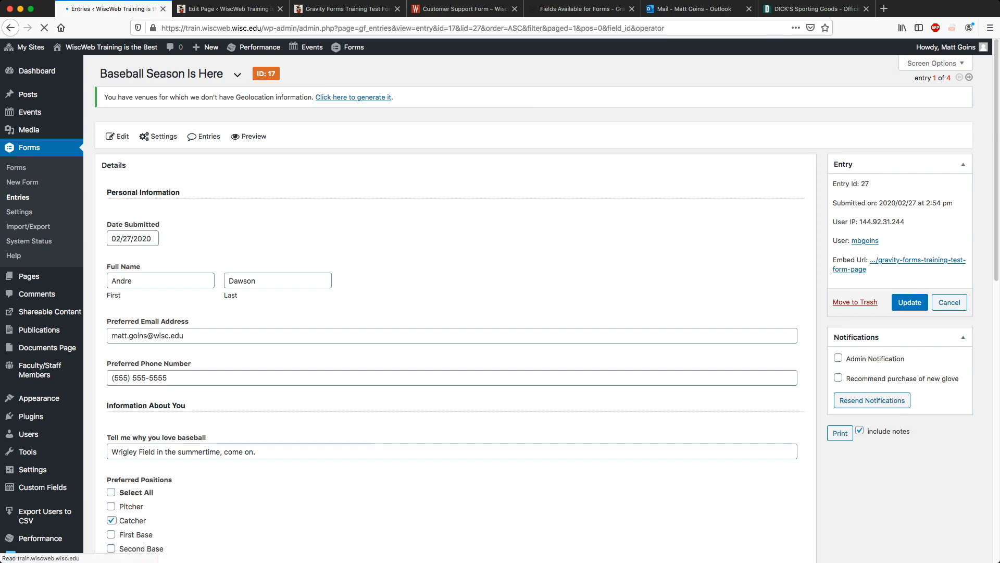
# Write a note saying the user got in touch to change their name from the old to the new one.
pyautogui.scroll(-6, 533, 307)
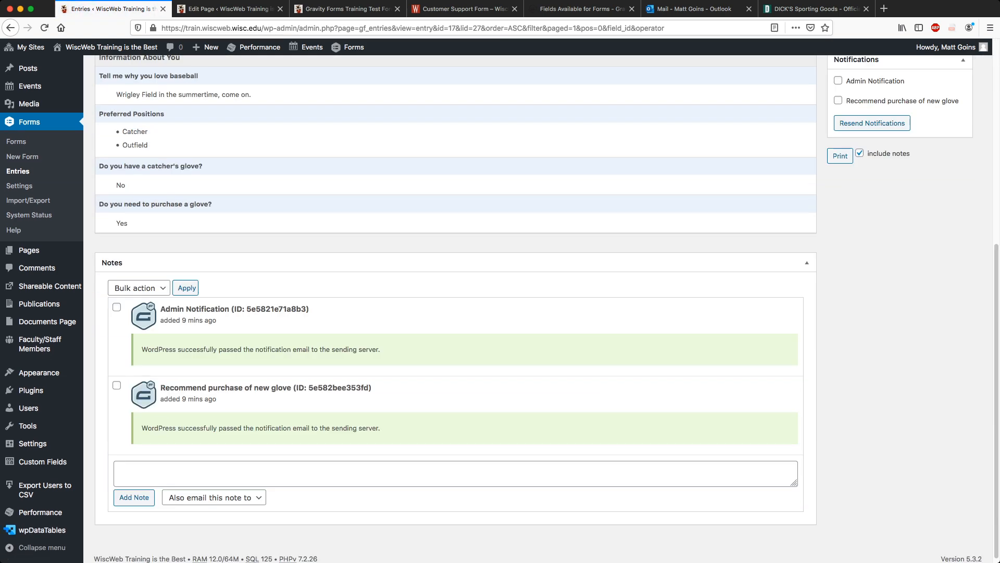
pyautogui.scroll(6, 533, 307)
pyautogui.scroll(-4, 533, 308)
pyautogui.scroll(-2, 533, 307)
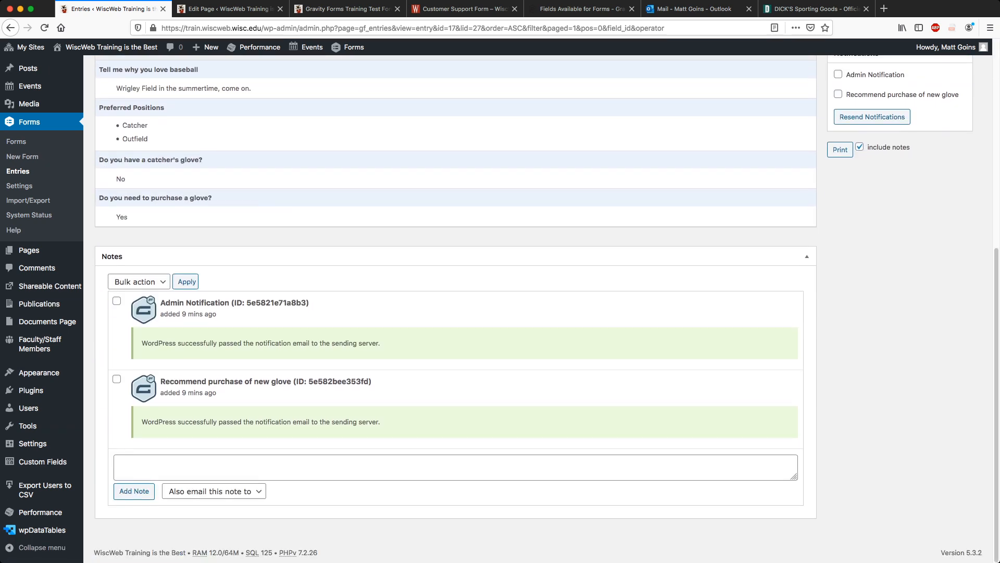
pyautogui.click(456, 468)
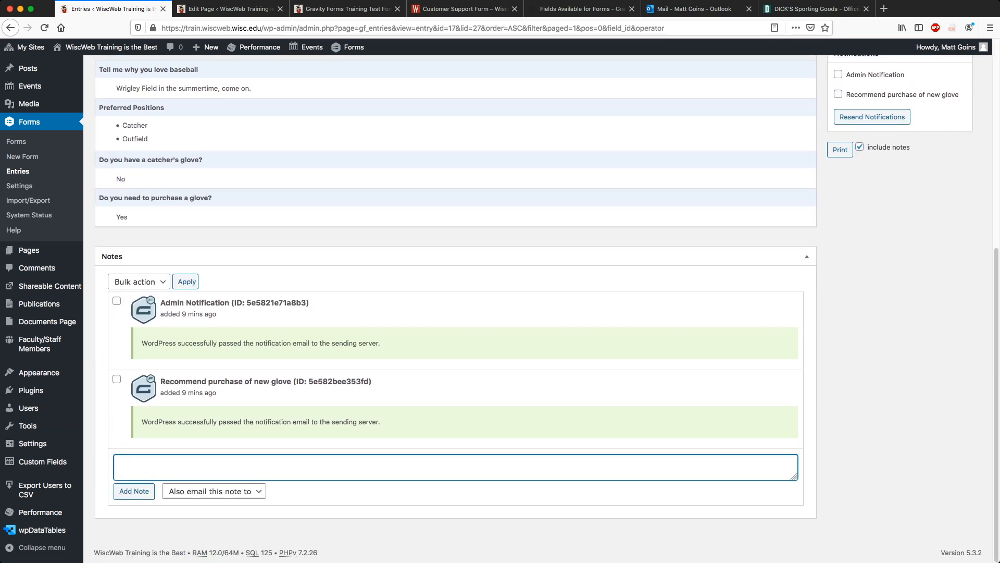
pyautogui.write('User got in touch to change name from Ryne Sandberg to Andrew')
pyautogui.press('BackSpace')
pyautogui.press('BackSpace')
pyautogui.write('Dawosn')
pyautogui.press('BackSpace')
pyautogui.press('BackSpace')
pyautogui.press('BackSpace')
pyautogui.write('on')
pyautogui.press('BackSpace')
pyautogui.press('BackSpace')
pyautogui.write('son.')
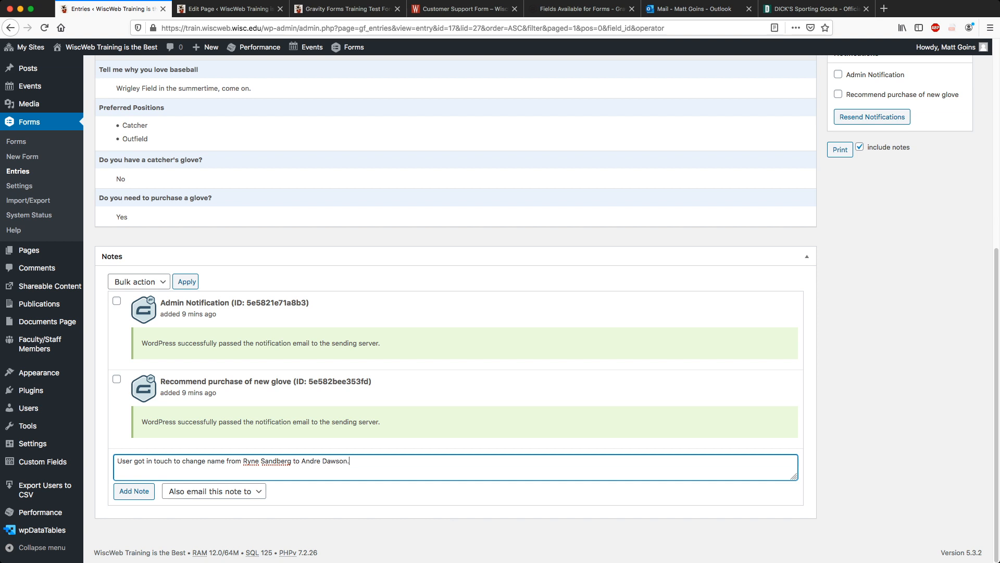
# Save the name-change note on entry 27 with Add Note.
pyautogui.press('Tab')
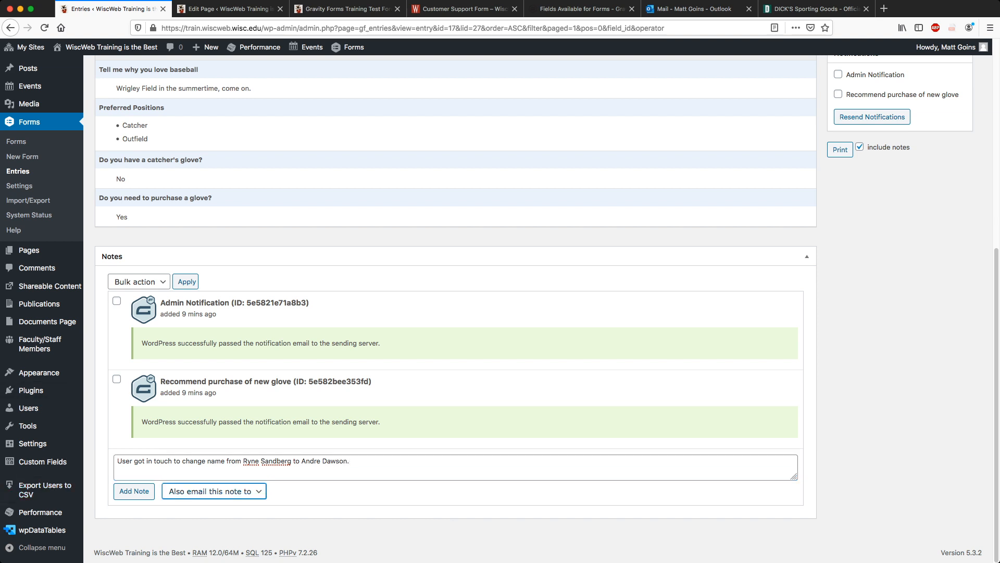
pyautogui.scroll(3, 456, 313)
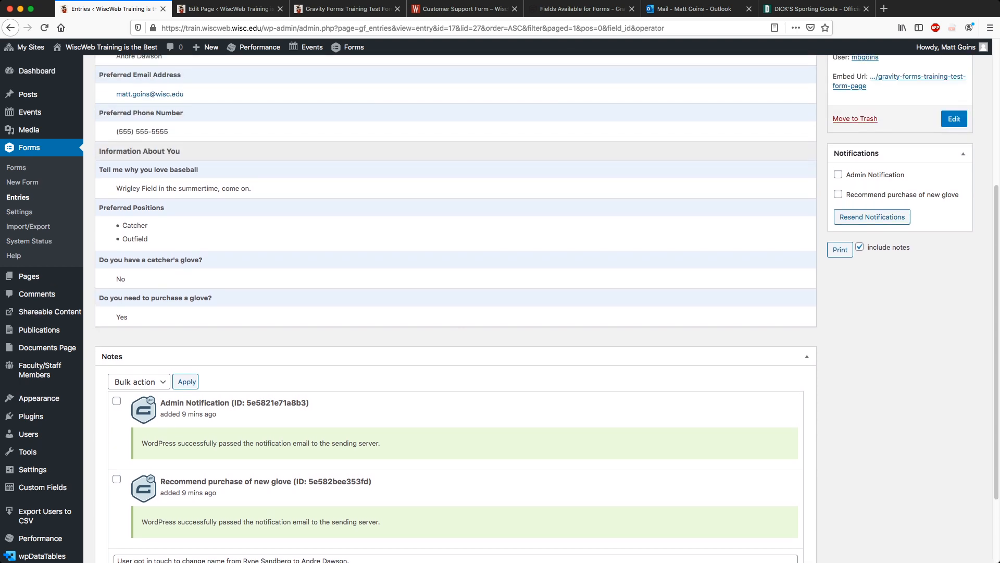
pyautogui.scroll(-3, 456, 313)
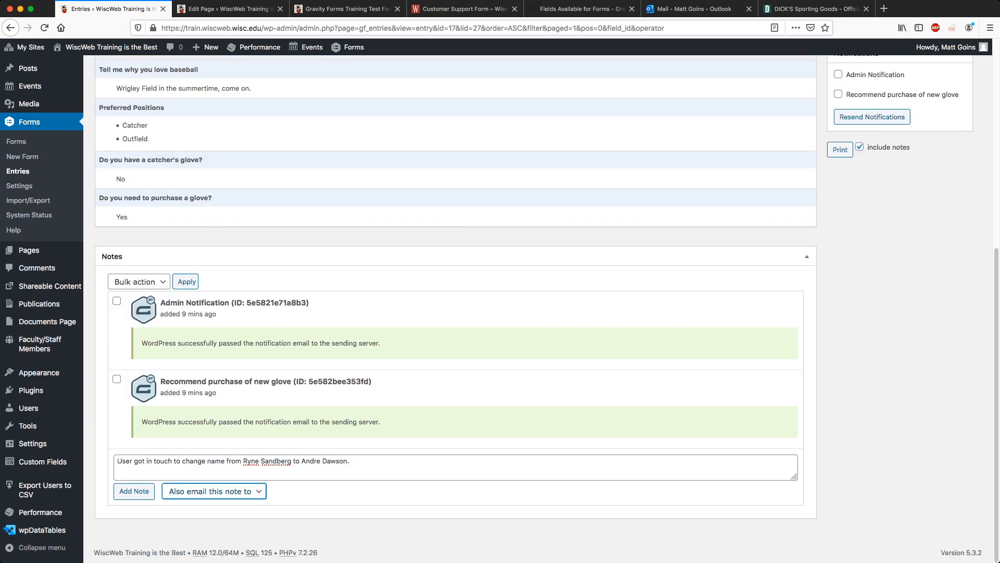
pyautogui.click(134, 492)
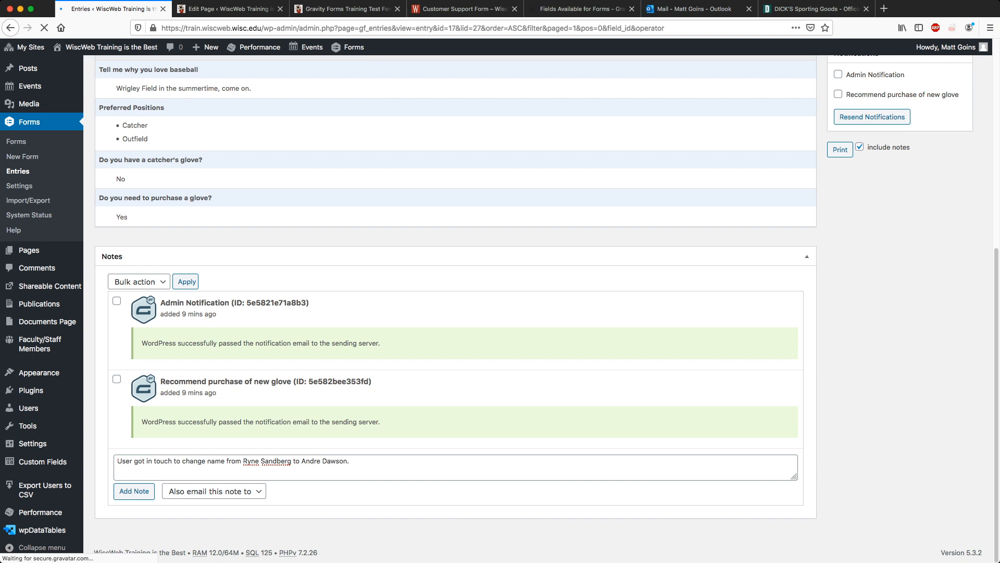
pyautogui.scroll(-10, 456, 312)
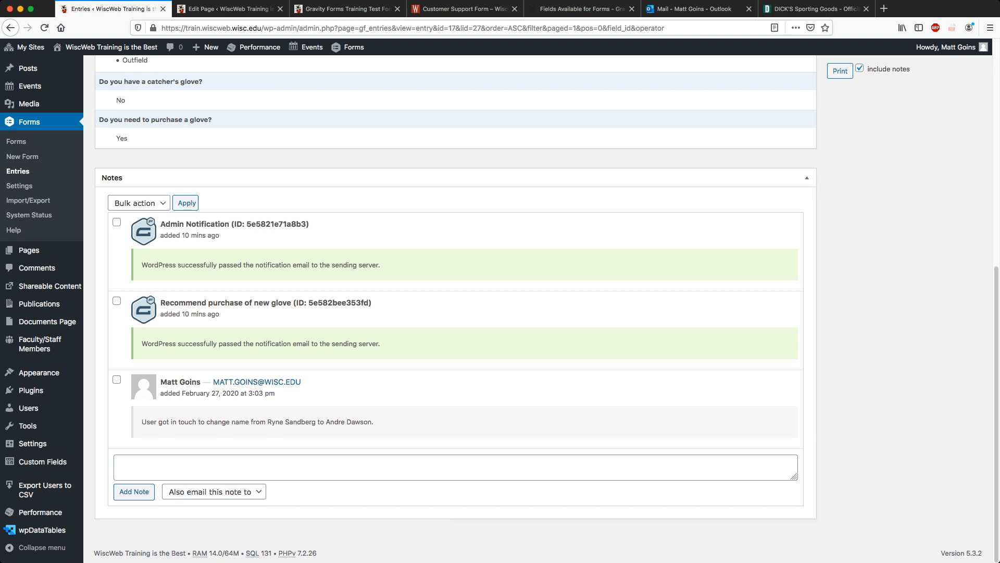
pyautogui.scroll(5, 456, 312)
pyautogui.scroll(2, 456, 313)
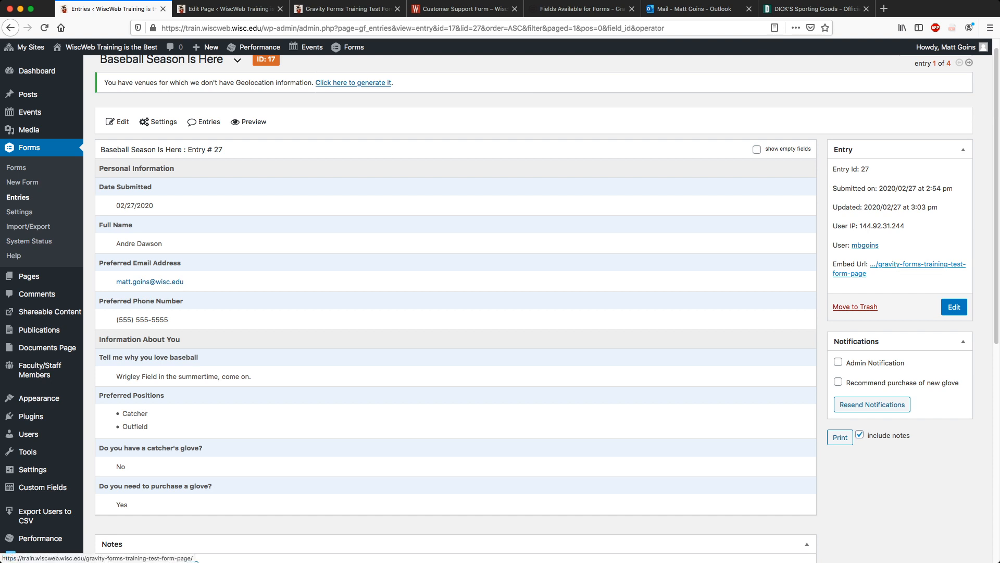
# Highlight the embed URL text, then go back to the form's list of entries.
pyautogui.moveTo(833, 264)
pyautogui.mouseDown()
pyautogui.moveTo(881, 275)
pyautogui.moveTo(836, 264)
pyautogui.mouseUp()
pyautogui.click(883, 276)
pyautogui.click(883, 276)
pyautogui.click(881, 275)
pyautogui.click(837, 265)
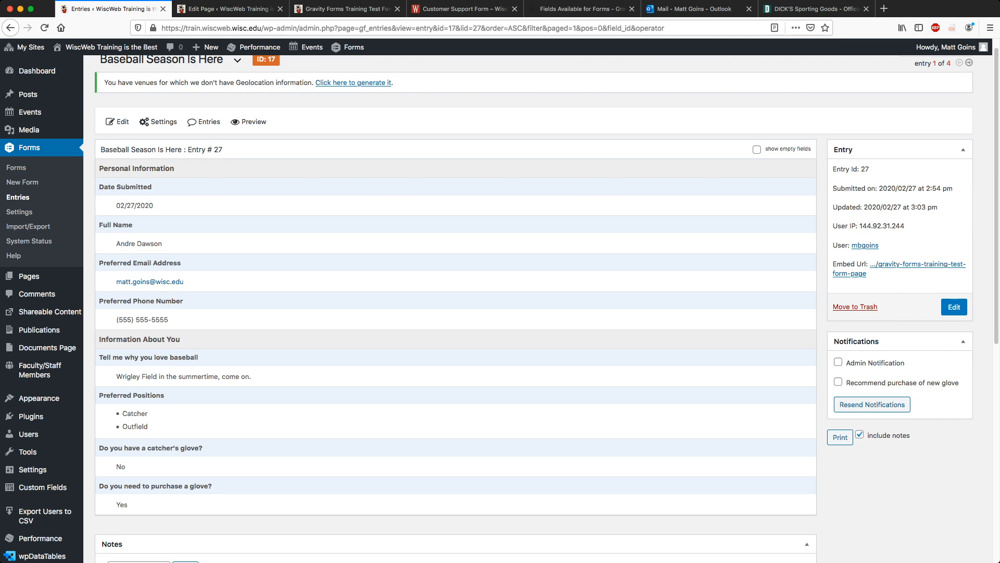
pyautogui.scroll(-7, 455, 312)
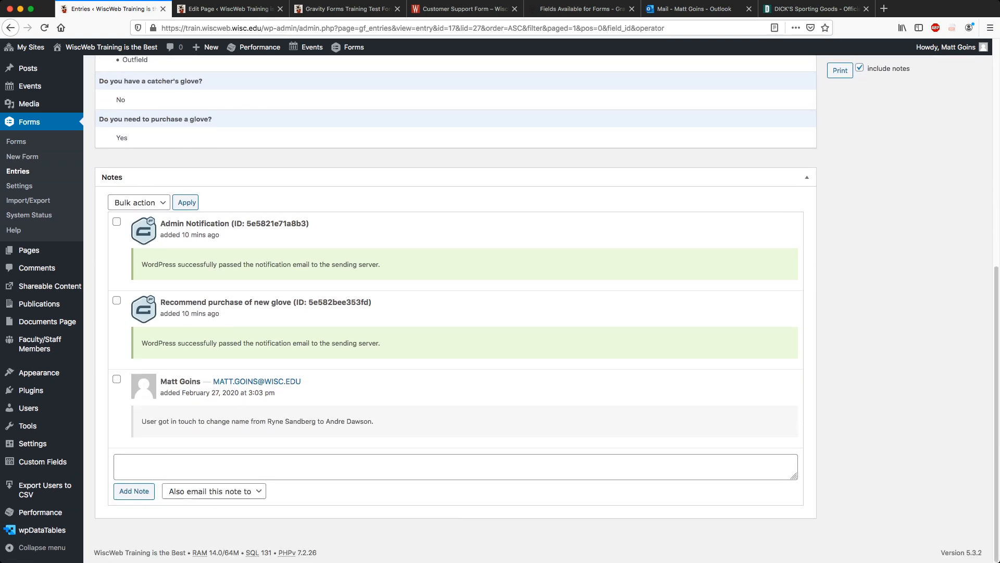
pyautogui.scroll(7, 455, 313)
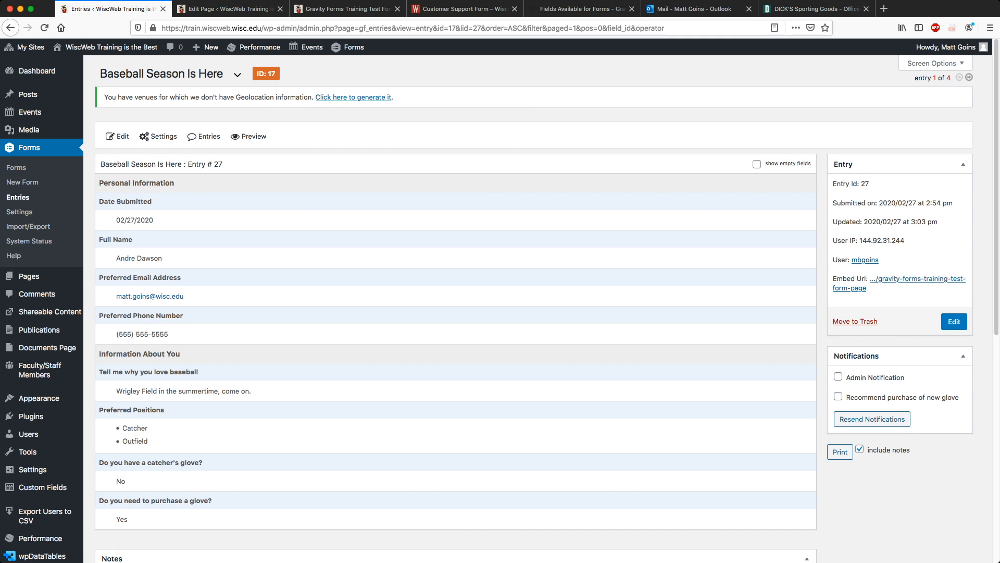
pyautogui.click(204, 136)
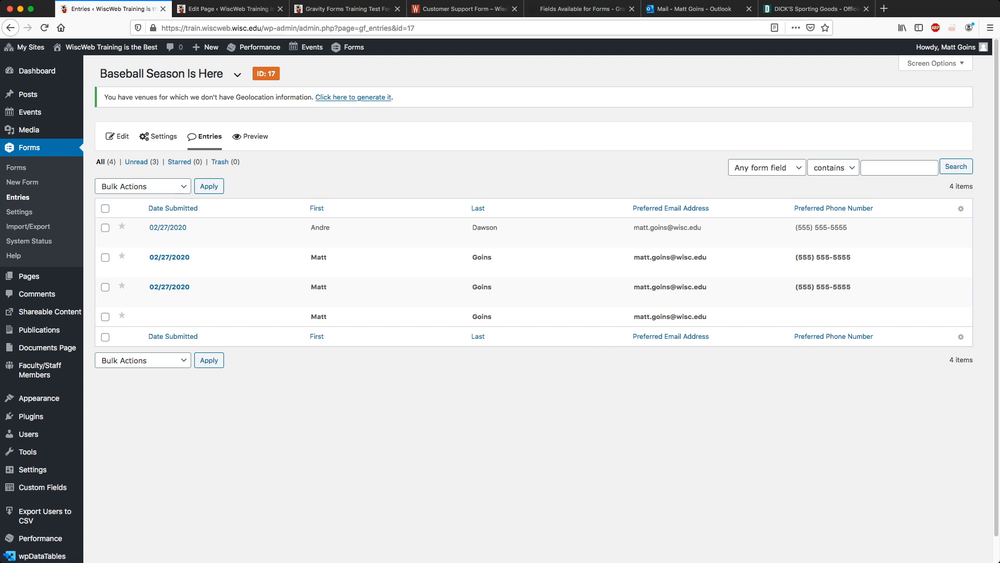
# Create a new form titled 'Gravity Forms Posting Form' with a description inviting news story submissions.
pyautogui.moveTo(158, 136)
pyautogui.click(17, 167)
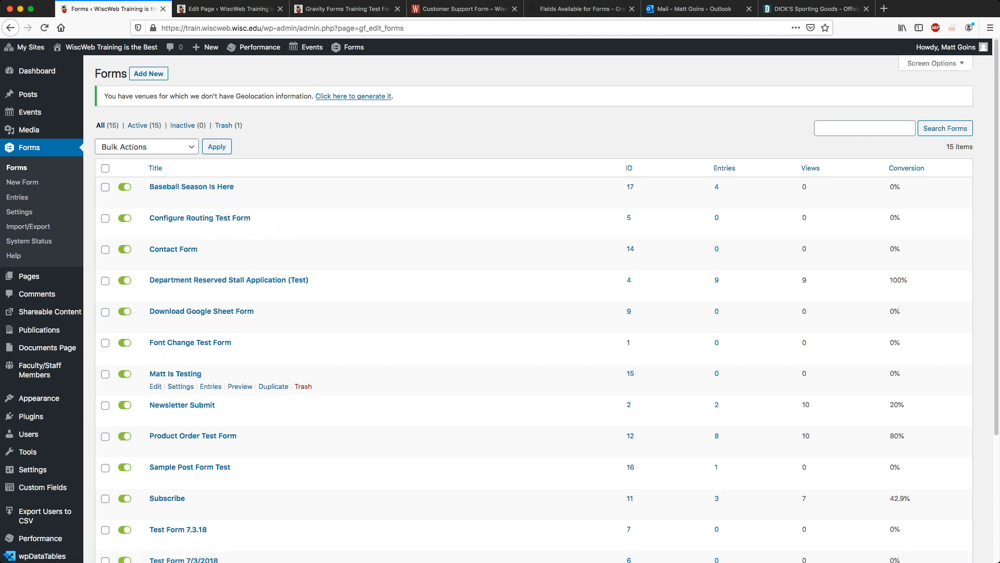
pyautogui.scroll(-5, 521, 367)
pyautogui.scroll(3, 180, 427)
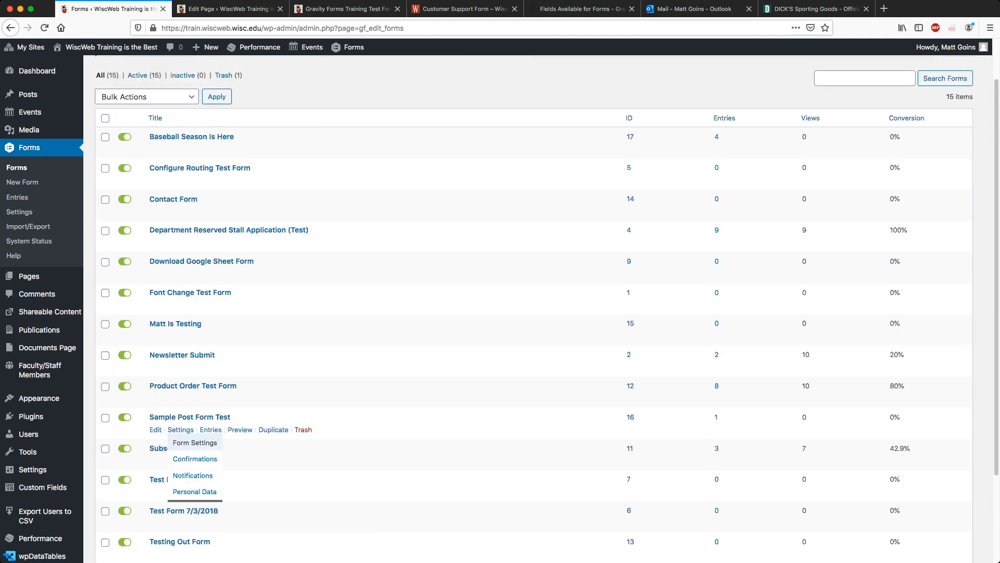
pyautogui.scroll(2, 180, 396)
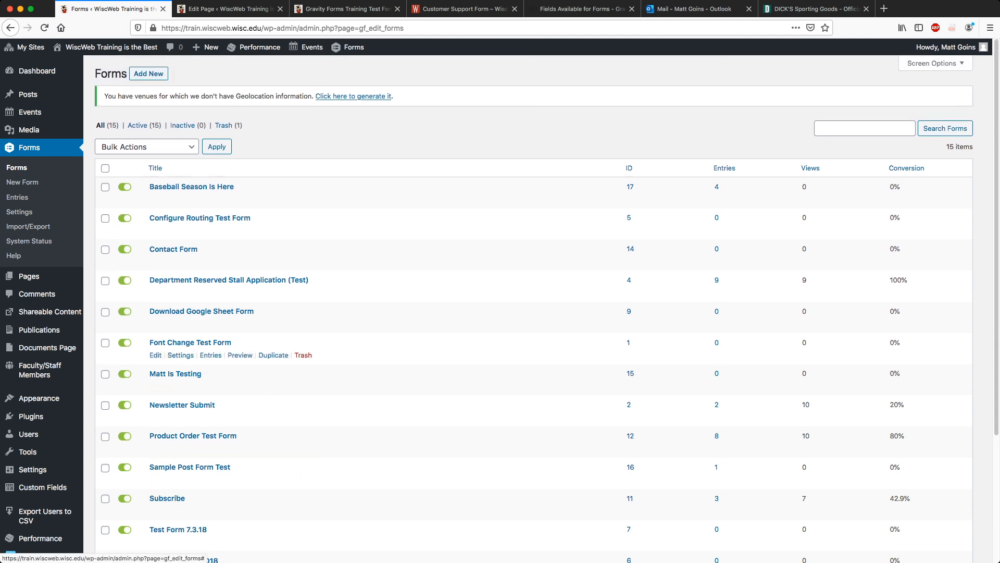
pyautogui.click(149, 73)
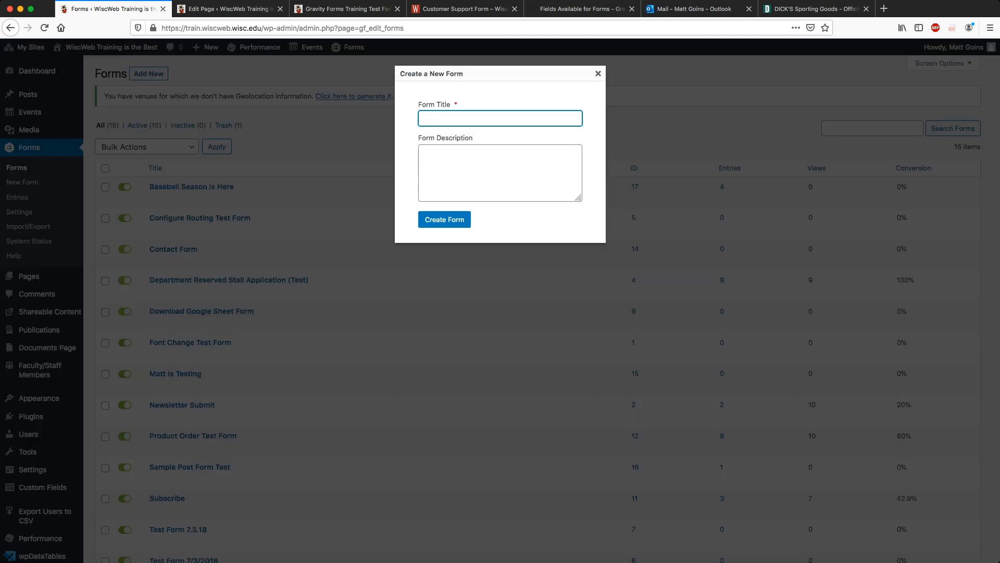
pyautogui.write('Gravity Forms Posting Form')
pyautogui.press('Tab')
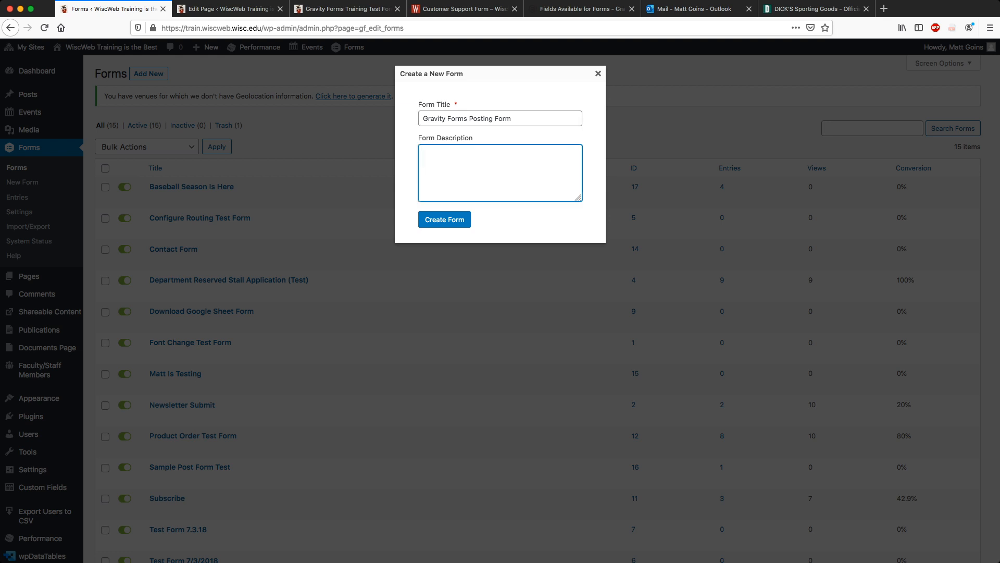
pyautogui.write('Do you have a news story that would like to see on our site? Use this form to submit it')
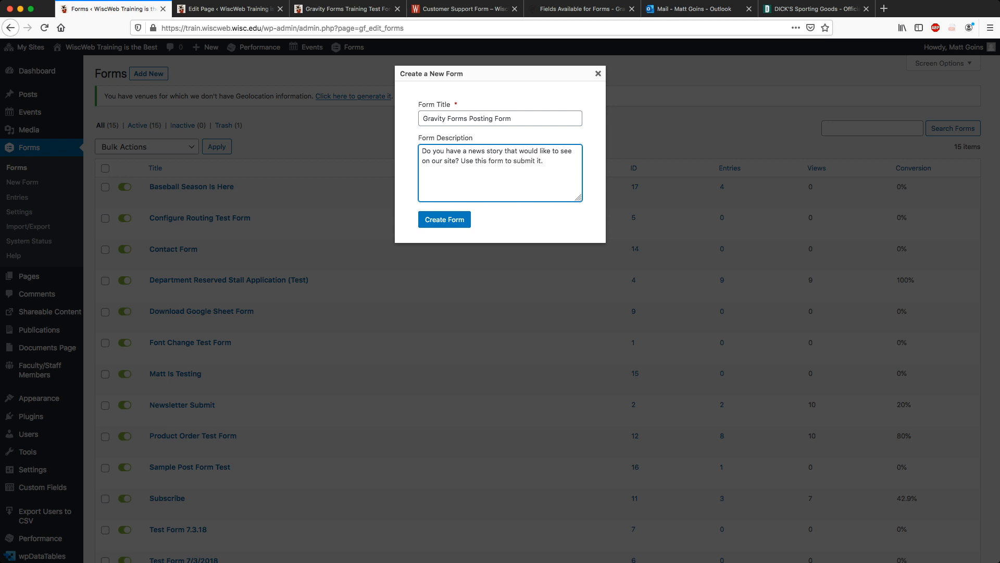
pyautogui.write('.')
# Create the form, add Name and Date fields, and move Date above Name.
pyautogui.click(444, 219)
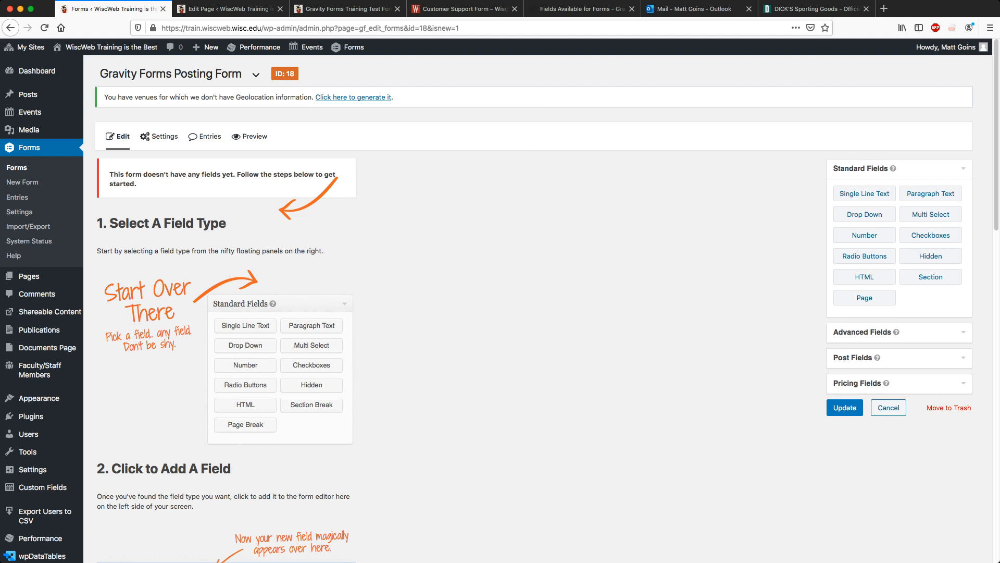
pyautogui.scroll(-1, 533, 308)
pyautogui.scroll(1, 534, 308)
pyautogui.click(899, 332)
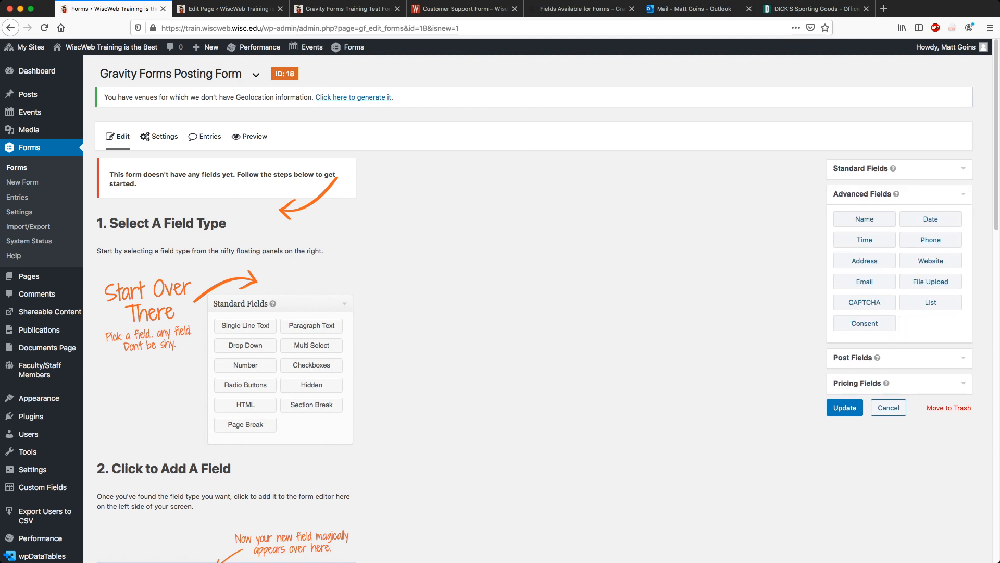
pyautogui.click(864, 219)
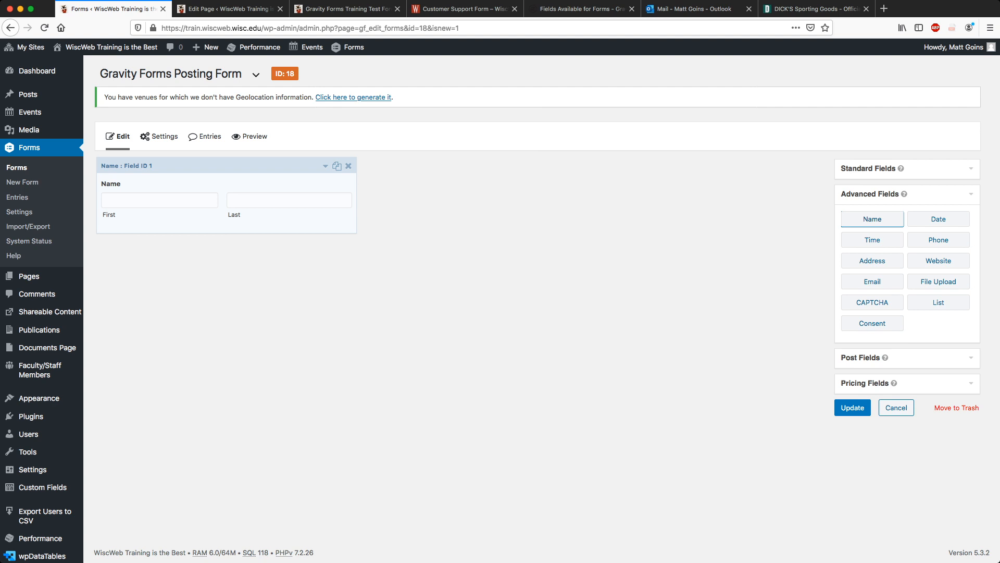
pyautogui.click(938, 220)
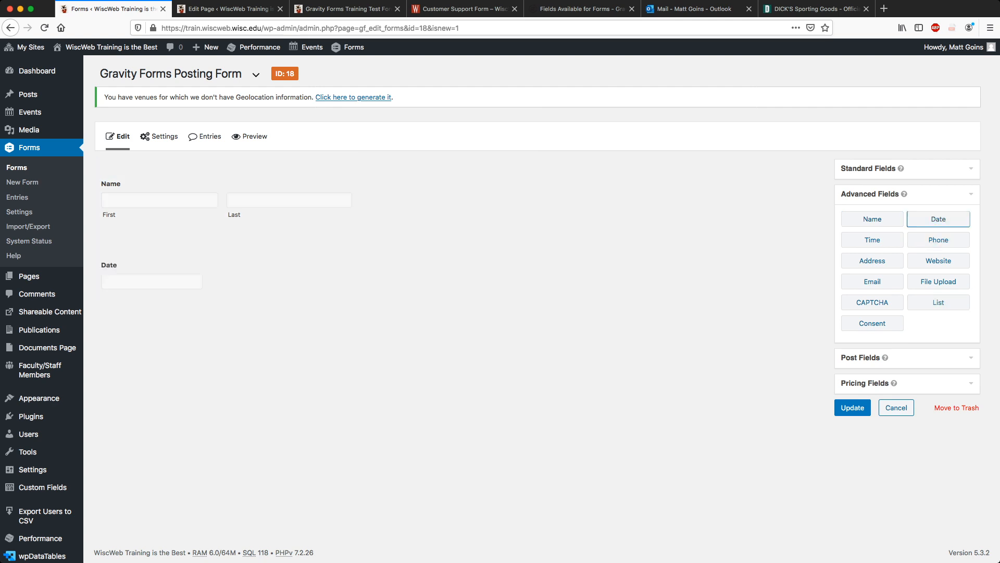
pyautogui.moveTo(219, 248); pyautogui.dragTo(270, 179)
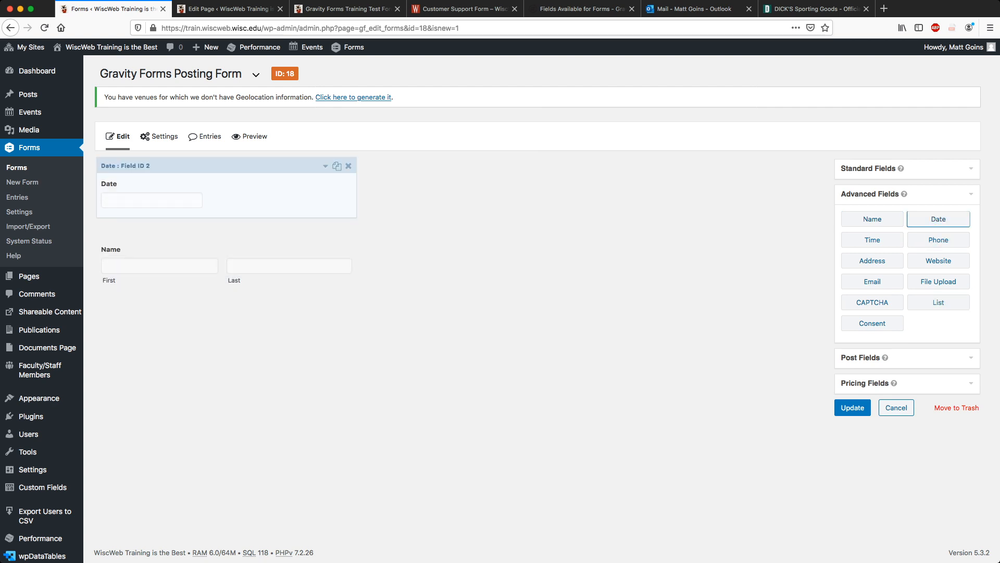
# Set the Date field to mm/dd/yyyy format, hidden visibility, and default value {date_mdy}.
pyautogui.click(325, 165)
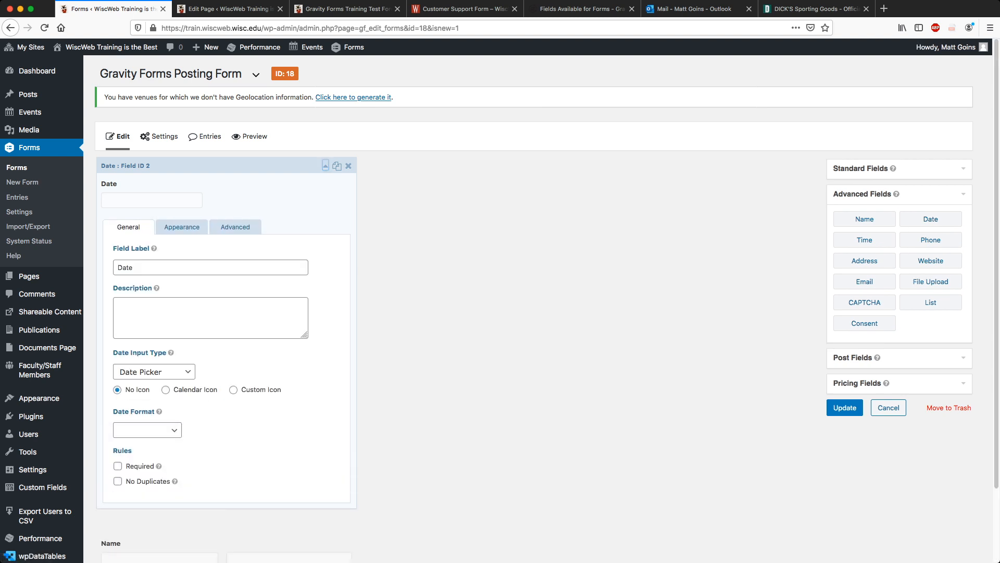
pyautogui.click(148, 430)
pyautogui.click(148, 429)
pyautogui.click(182, 226)
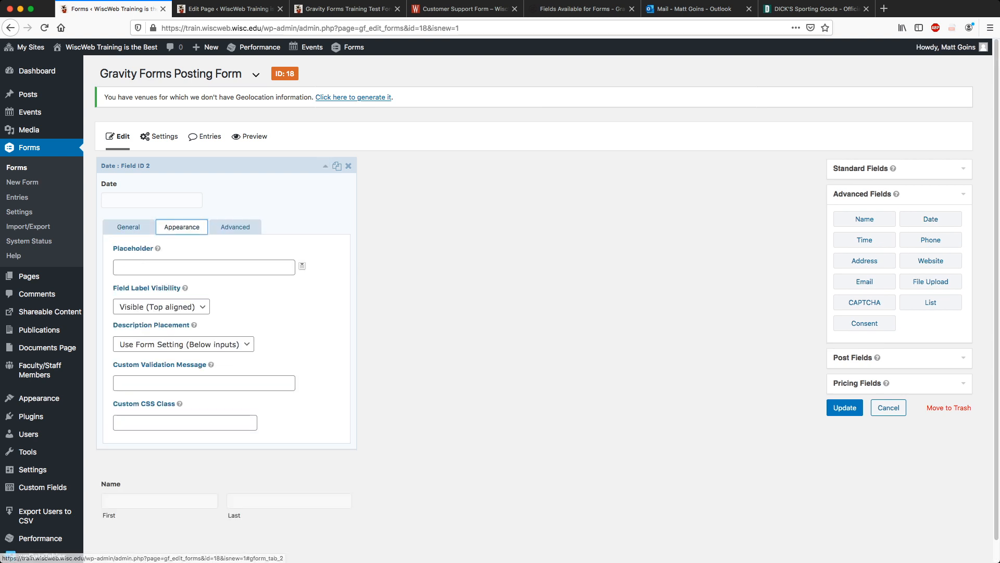
pyautogui.click(236, 226)
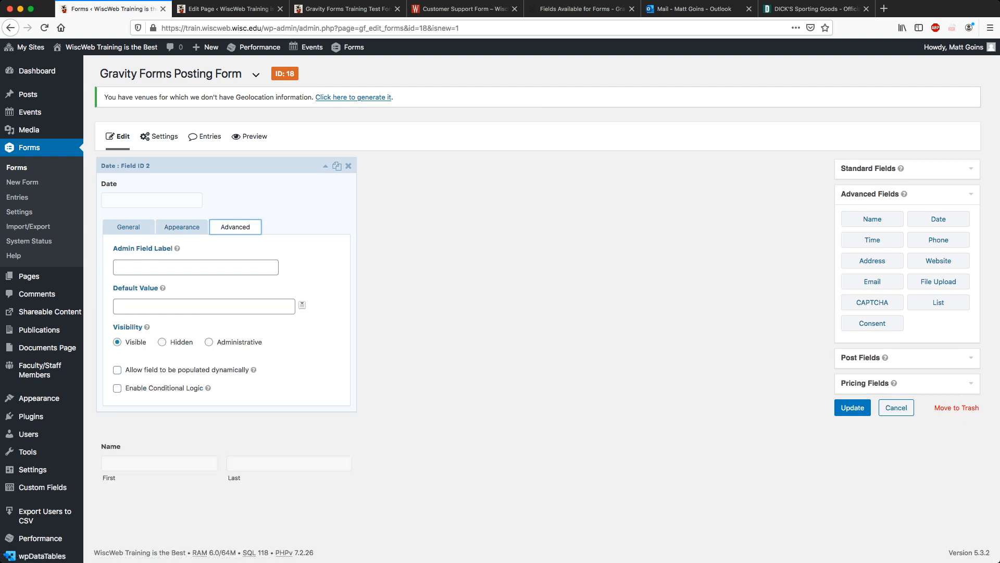
pyautogui.click(303, 304)
pyautogui.click(249, 339)
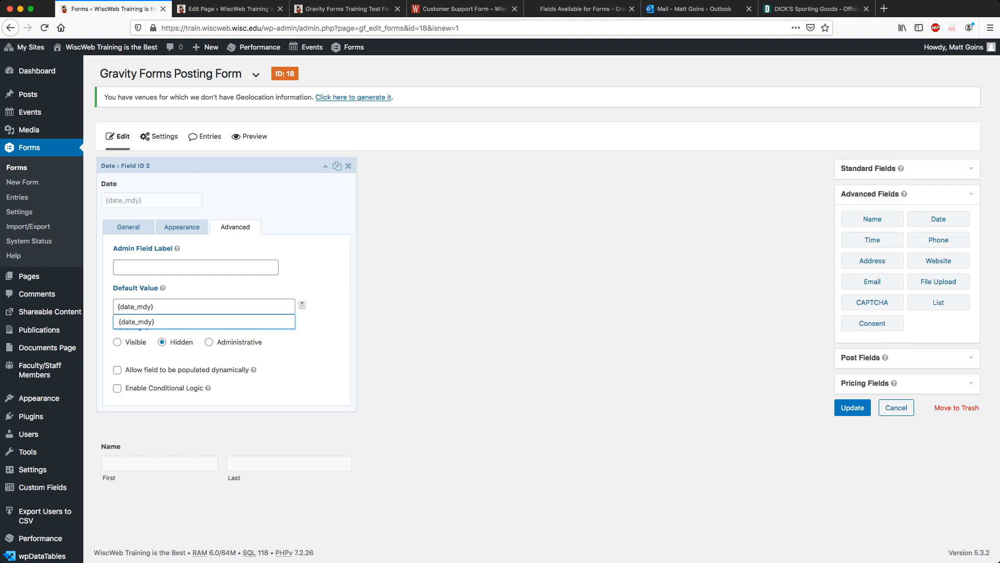
pyautogui.click(325, 165)
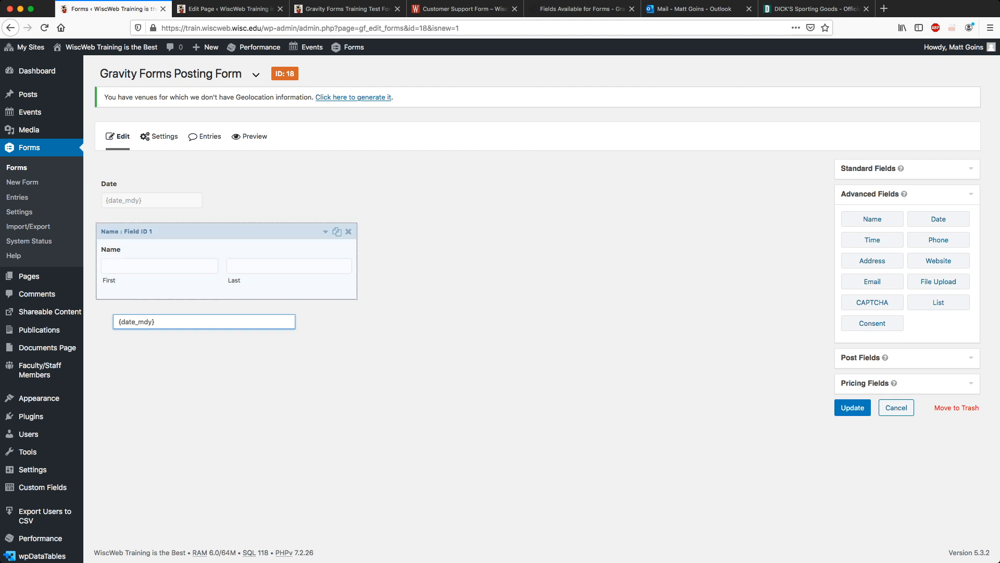
pyautogui.click(326, 231)
pyautogui.click(325, 231)
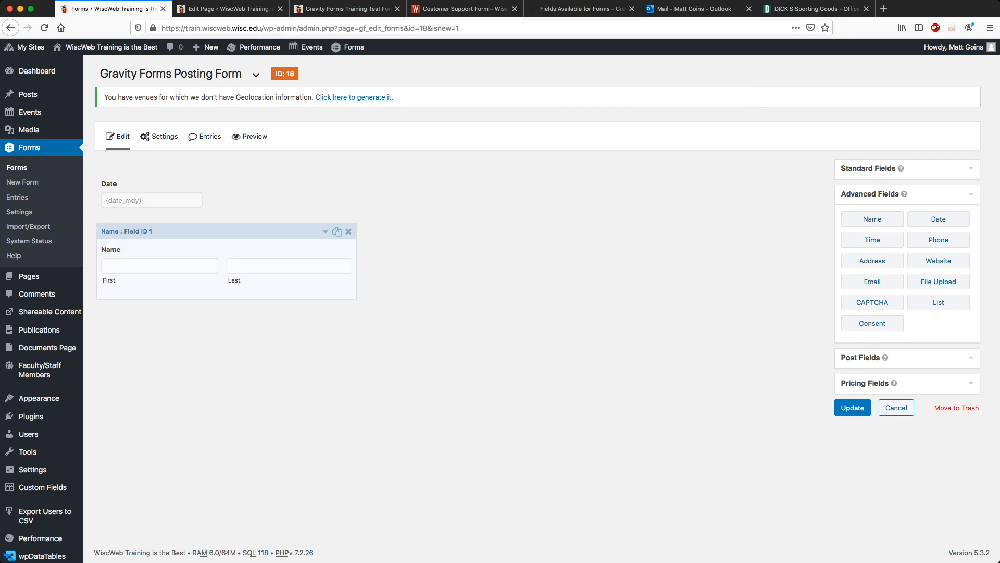
# Make the Name field required.
pyautogui.click(325, 231)
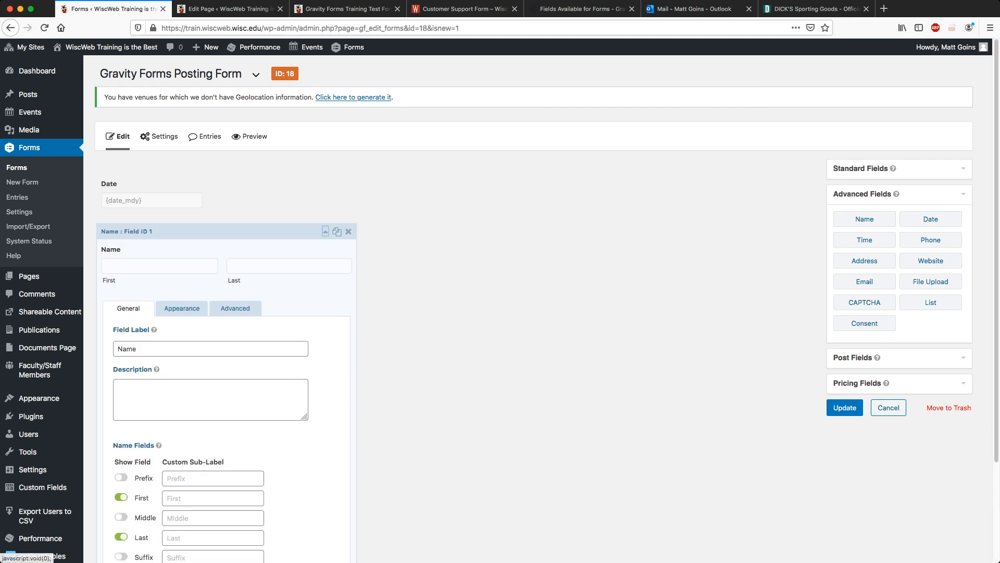
pyautogui.scroll(-3, 326, 231)
pyautogui.click(118, 476)
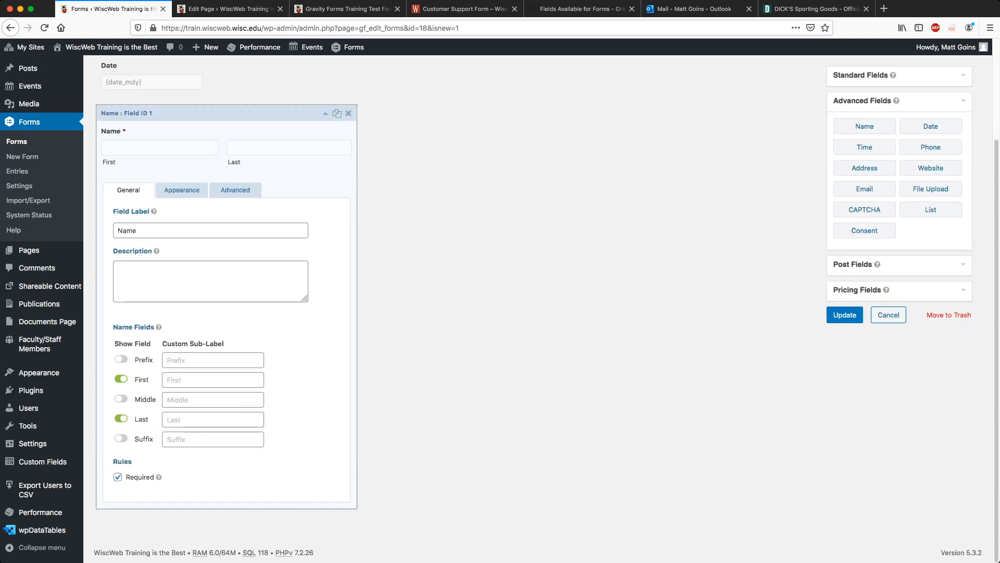
pyautogui.click(325, 113)
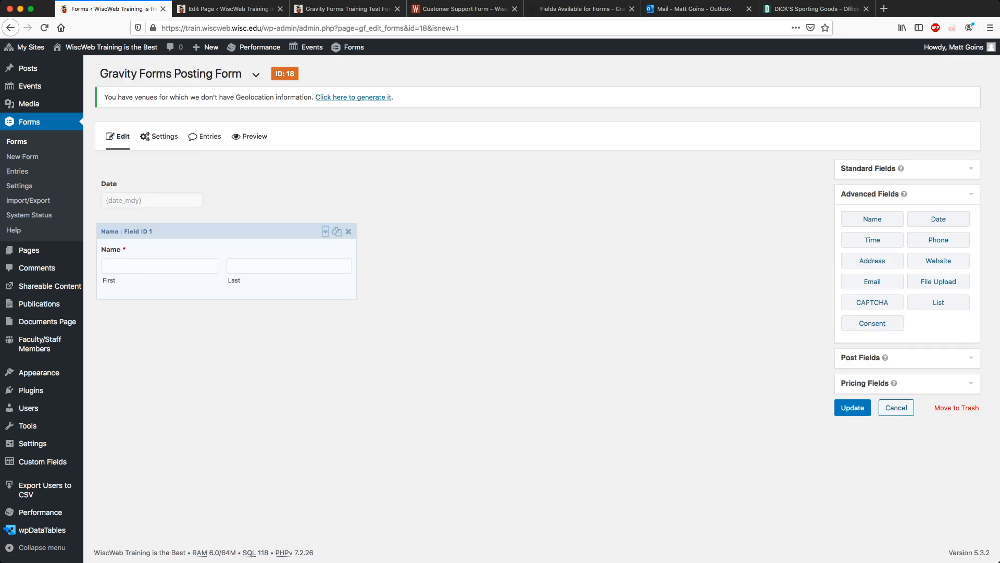
# Add a required Email field below Name.
pyautogui.click(872, 281)
pyautogui.click(325, 313)
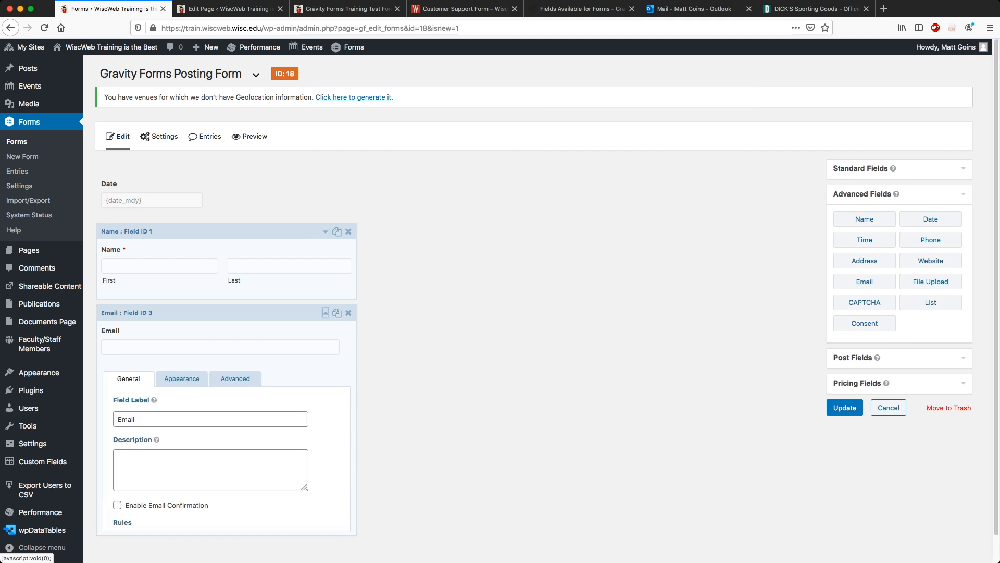
pyautogui.scroll(-2, 325, 240)
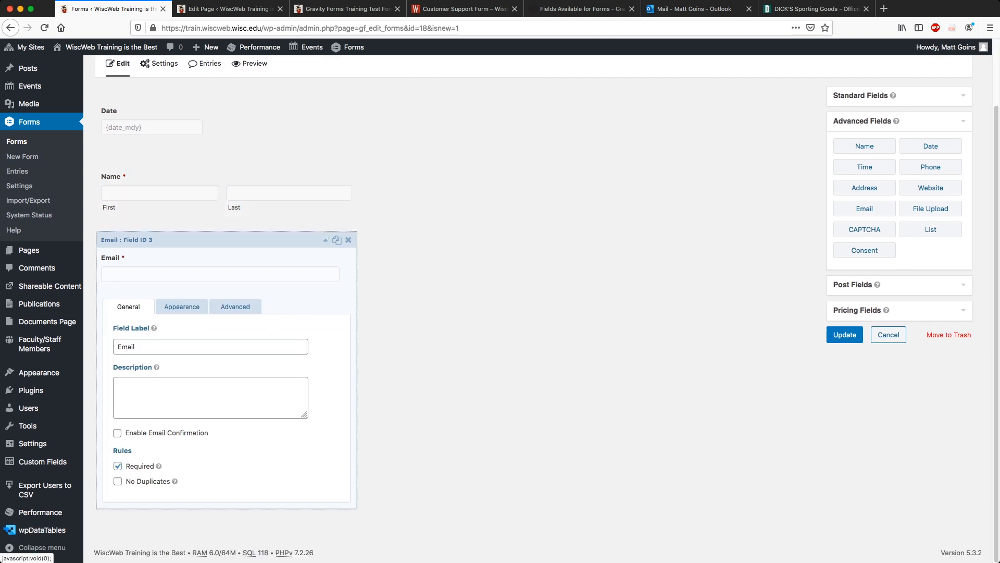
pyautogui.click(118, 466)
pyautogui.click(325, 239)
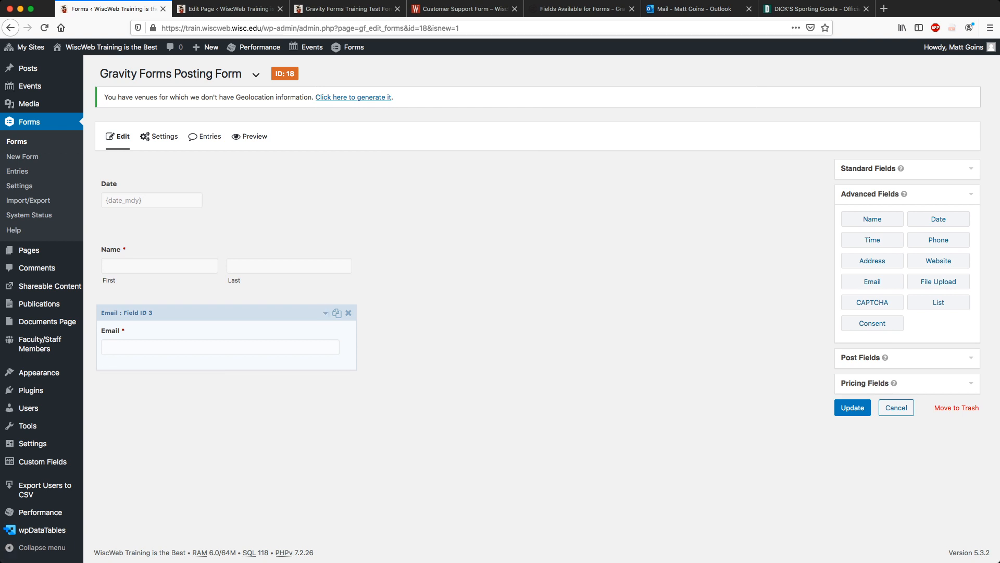
# Add a required Phone field below Email with placeholder (###) ###-####.
pyautogui.click(938, 240)
pyautogui.click(325, 384)
pyautogui.scroll(-3, 325, 384)
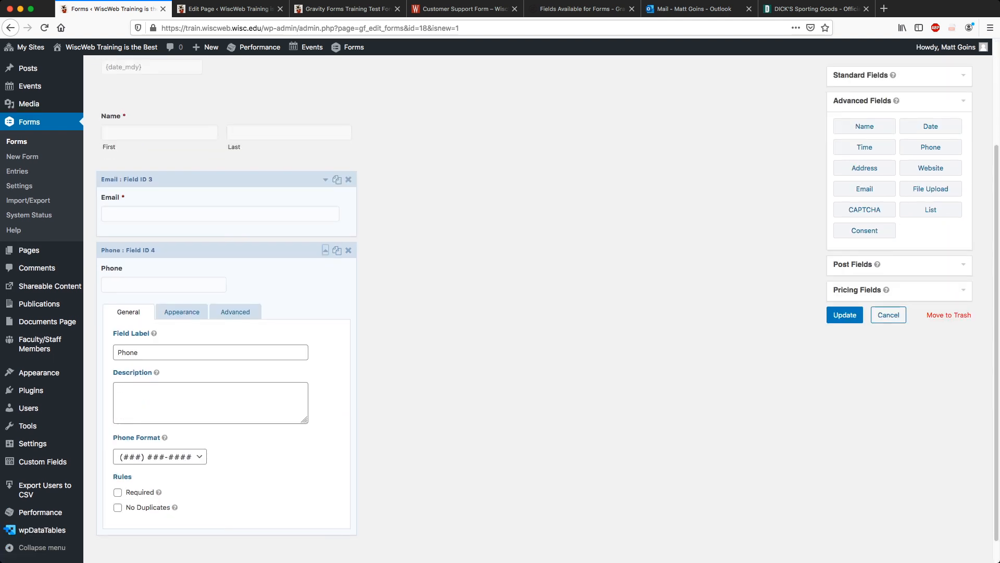
pyautogui.click(118, 475)
pyautogui.click(235, 295)
pyautogui.click(181, 324)
pyautogui.click(204, 365)
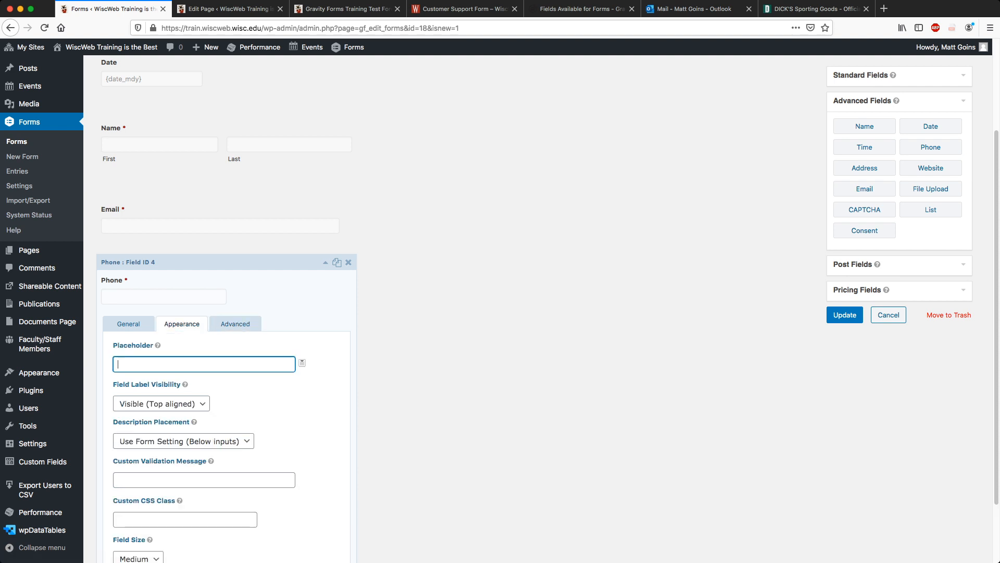
pyautogui.write('(###) ###-####')
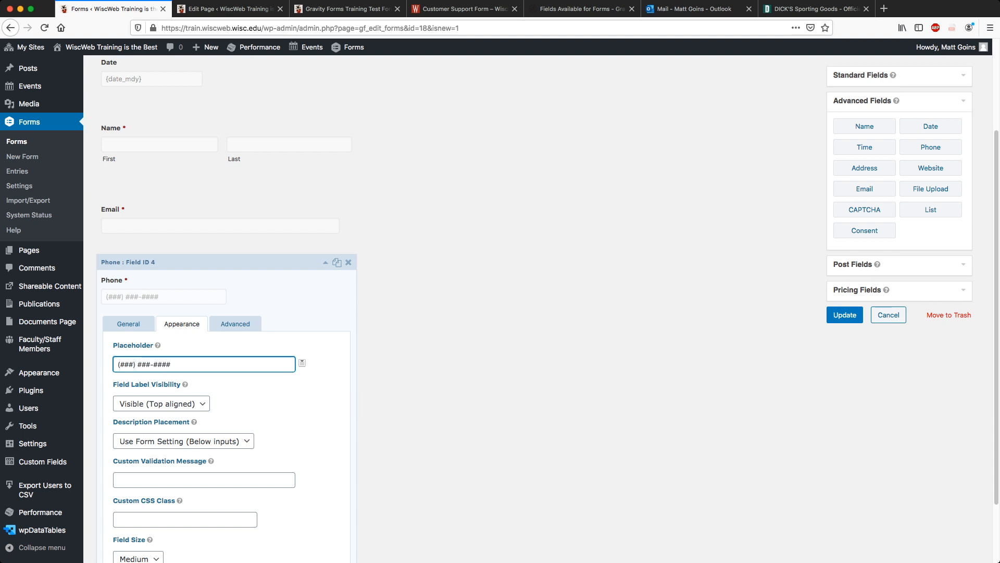
pyautogui.scroll(-2, 448, 307)
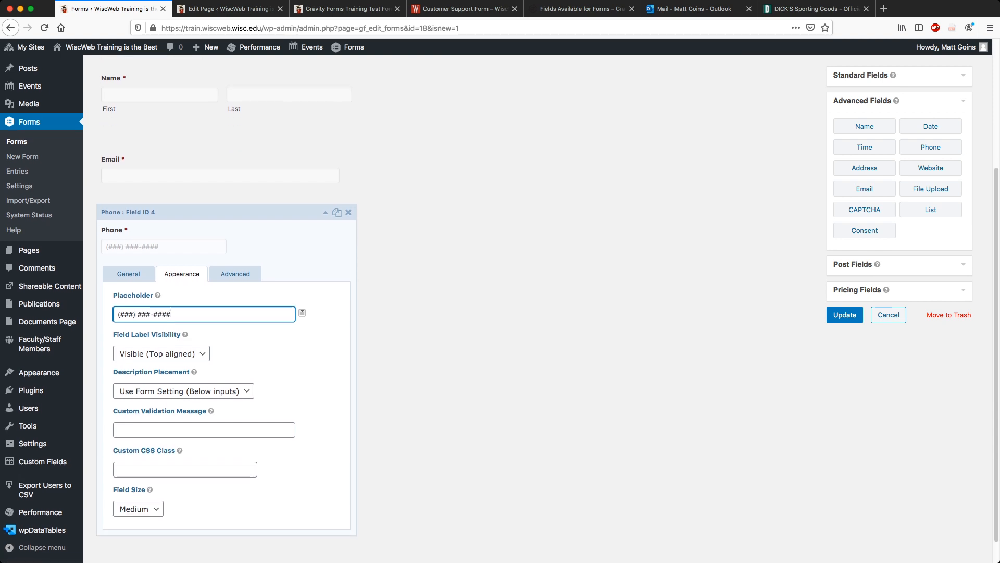
pyautogui.click(326, 212)
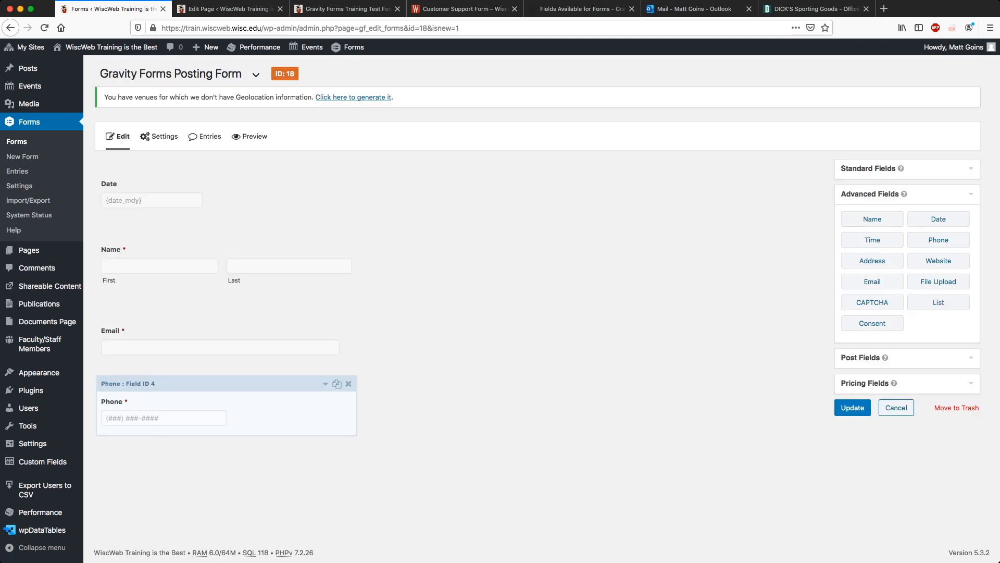
# Add a section break labelled 'Your Article' with description 'Please enter the necessary information below.'.
pyautogui.click(868, 168)
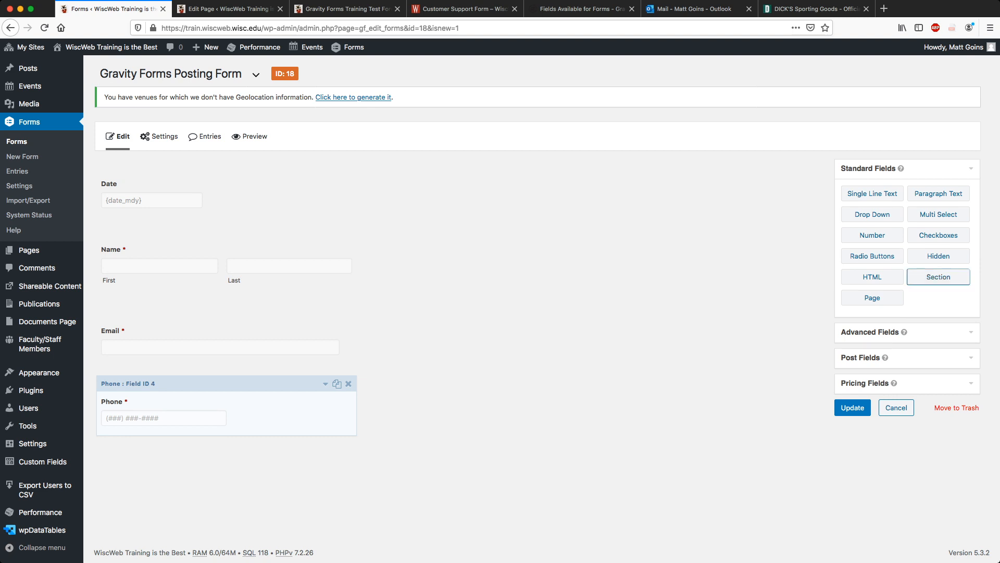
pyautogui.click(938, 277)
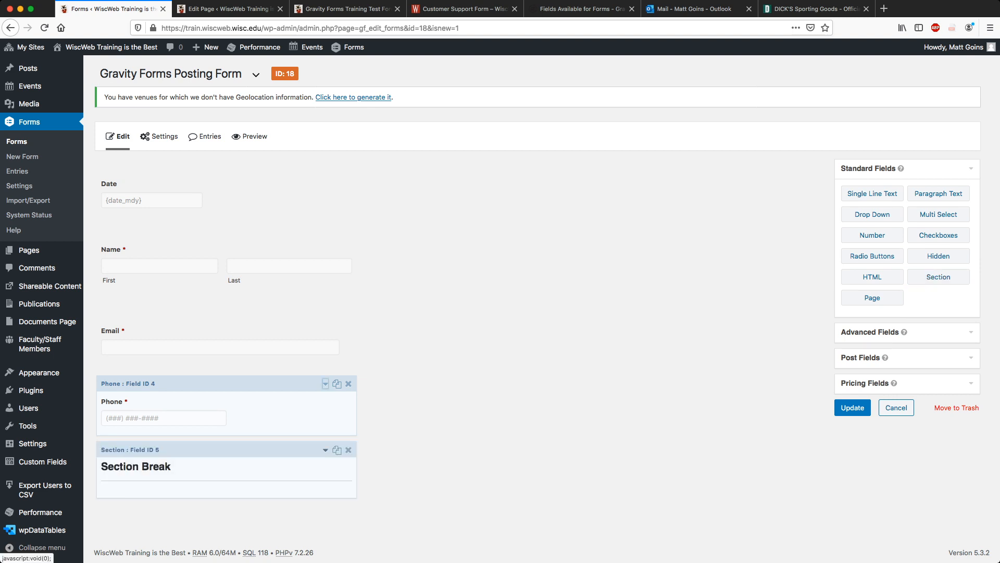
pyautogui.hotkey('shift', 'alt', 'Left')
pyautogui.hotkey('shift', 'alt', 'Left')
pyautogui.write('Your Article')
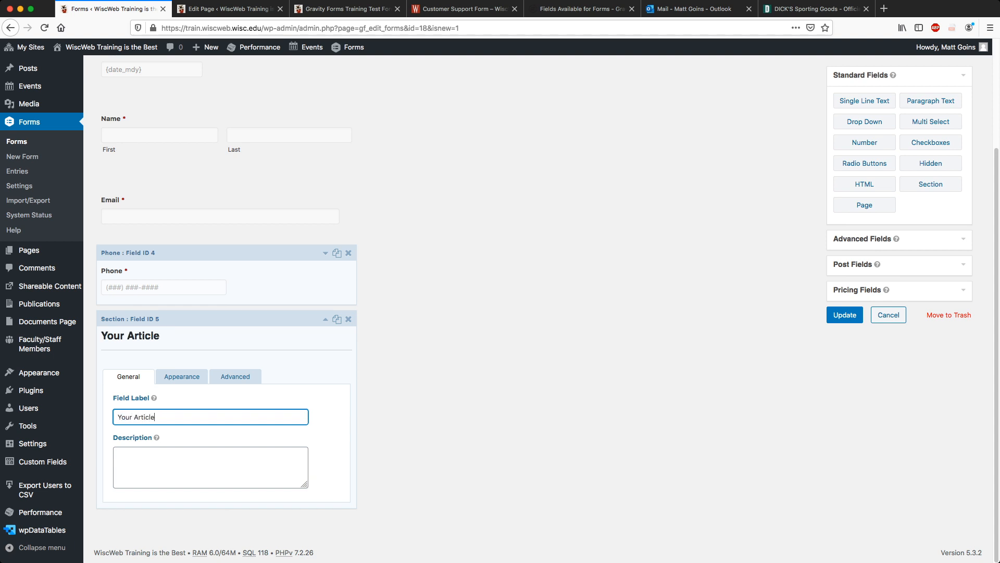
pyautogui.press('Tab')
pyautogui.write('Please enter the ne')
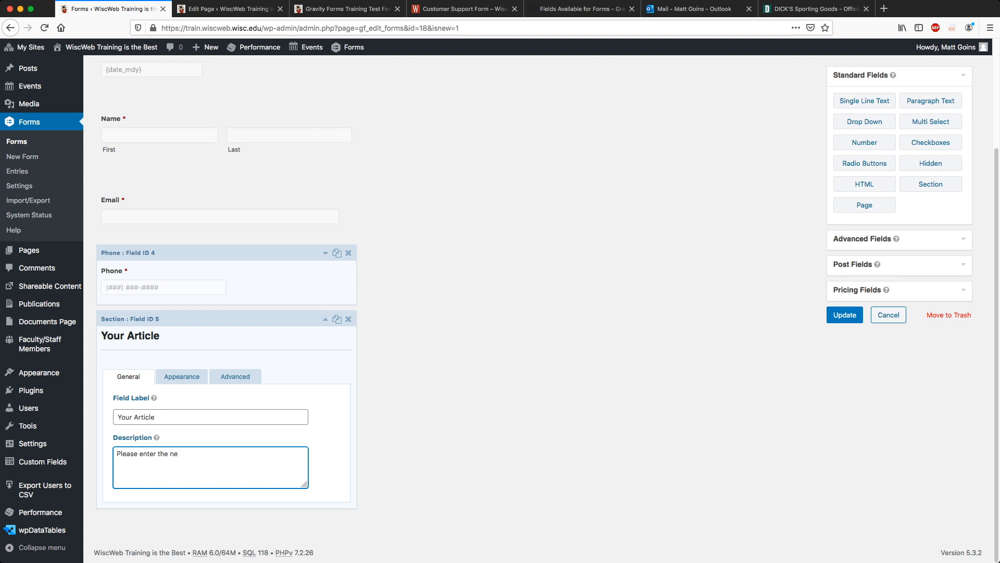
pyautogui.write('cessary information below.')
pyautogui.click(325, 319)
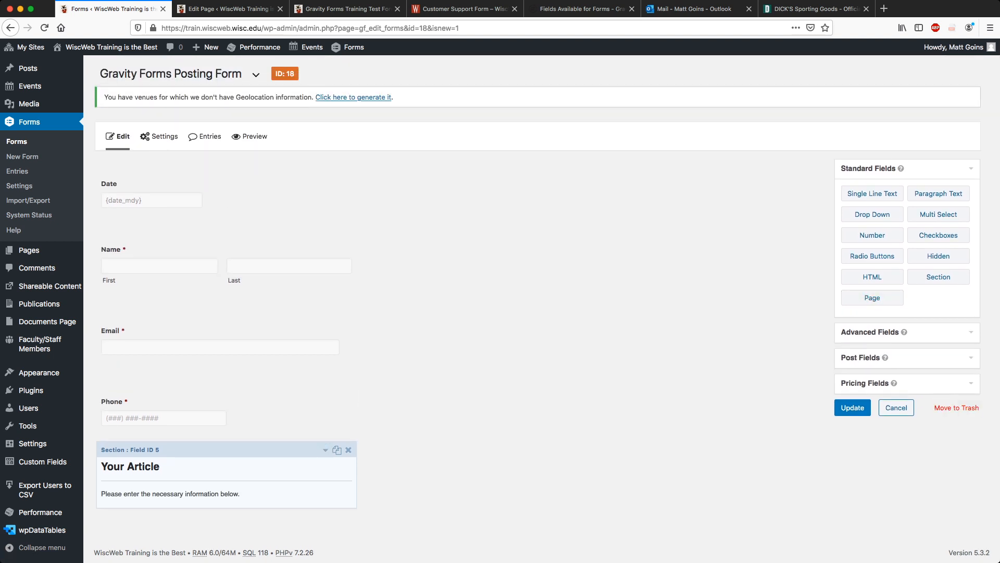
pyautogui.click(860, 358)
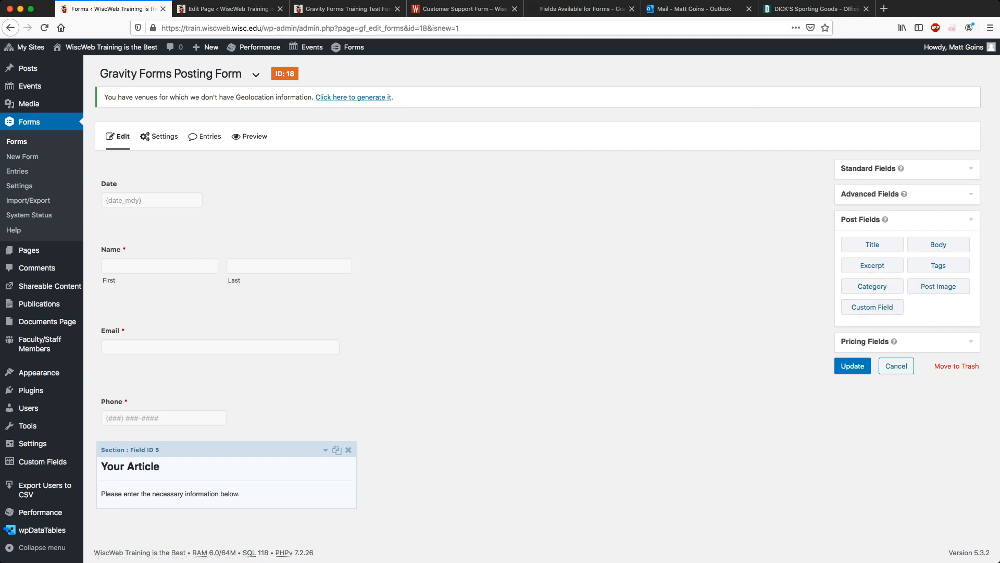
# Add Post Title, Post Body, Post Excerpt and Post Image fields, keeping Post Body under Post Title.
pyautogui.click(872, 244)
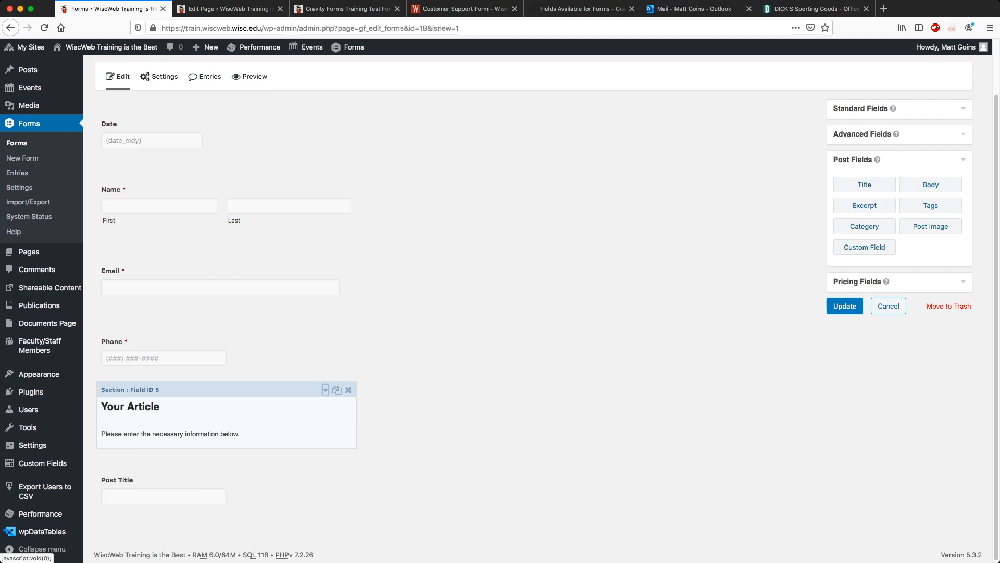
pyautogui.click(930, 190)
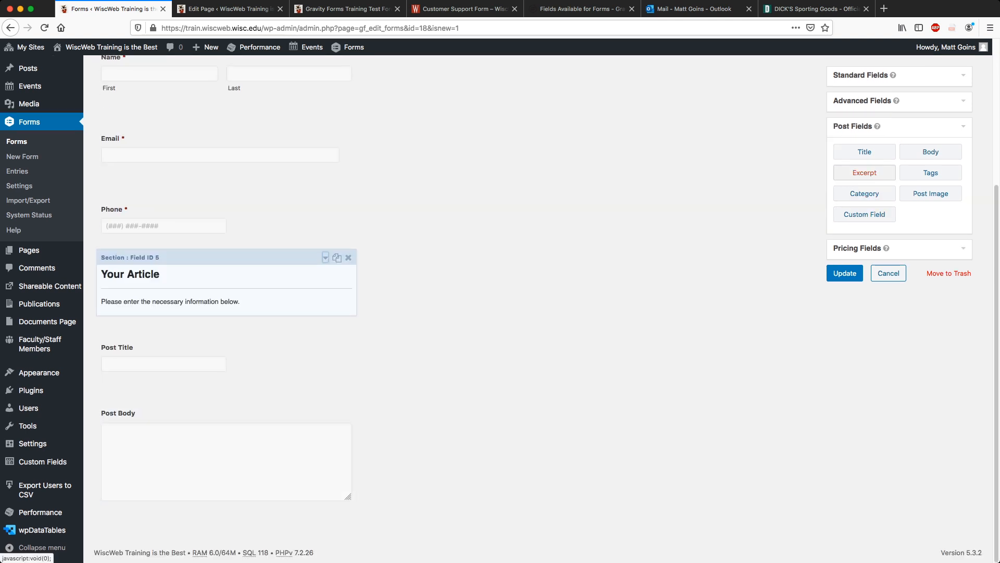
pyautogui.click(865, 173)
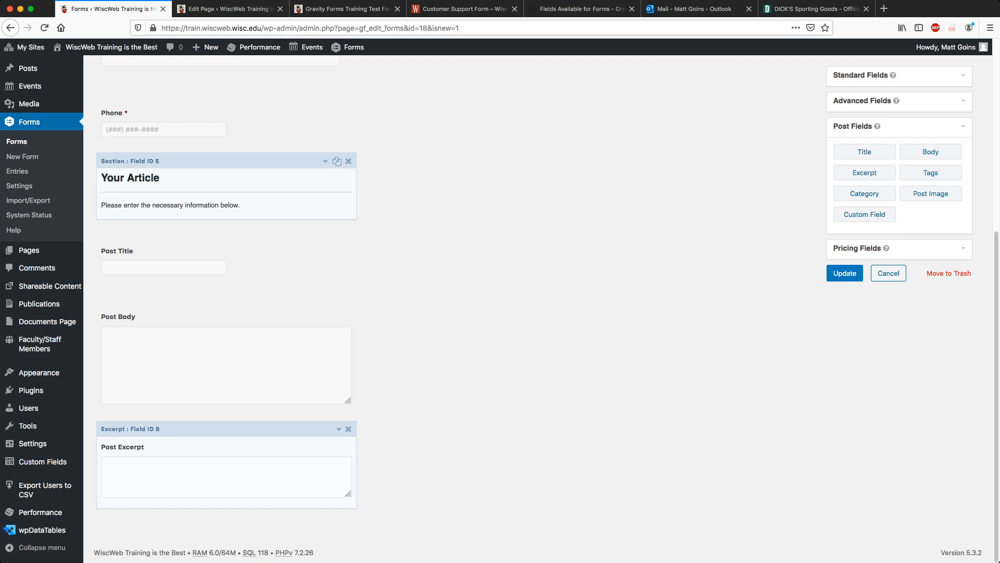
pyautogui.moveTo(209, 298); pyautogui.dragTo(209, 292)
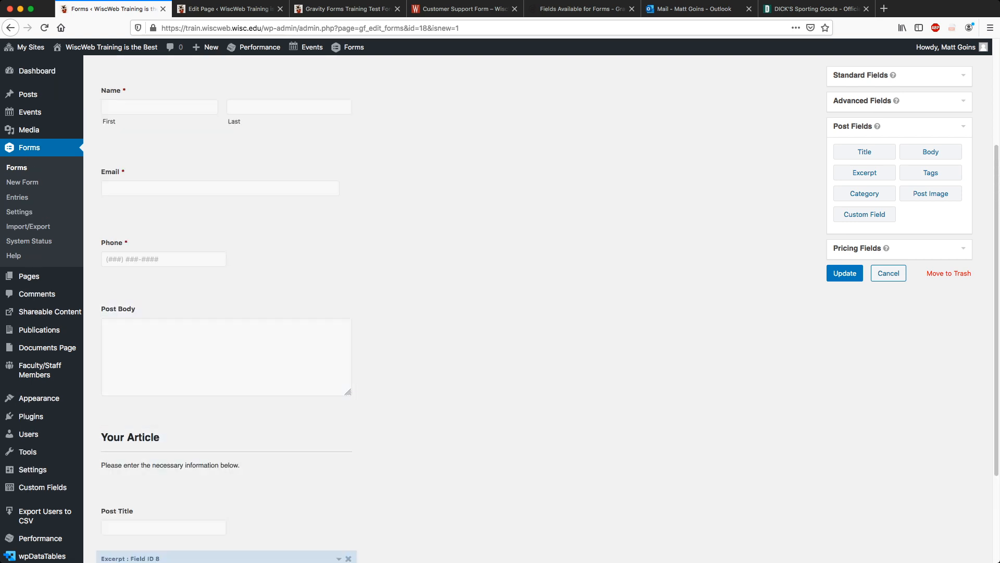
pyautogui.scroll(-3, 226, 469)
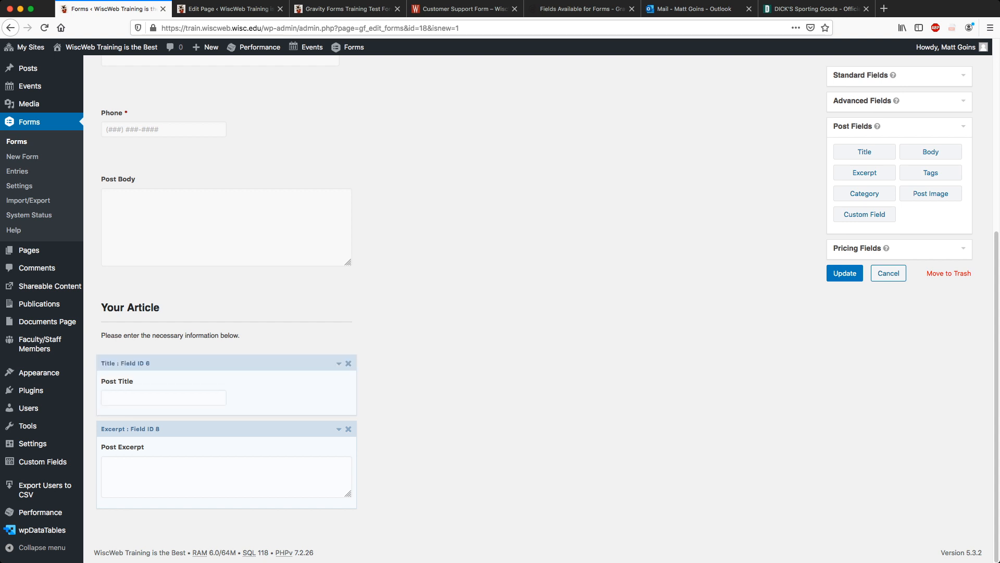
pyautogui.moveTo(224, 161); pyautogui.dragTo(265, 443)
pyautogui.scroll(-2, 224, 365)
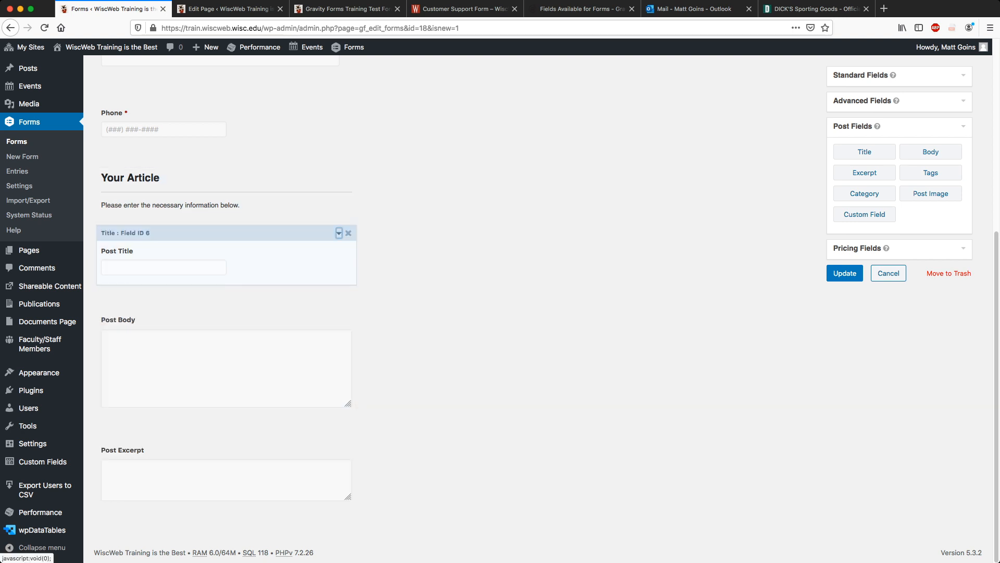
pyautogui.scroll(3, 339, 233)
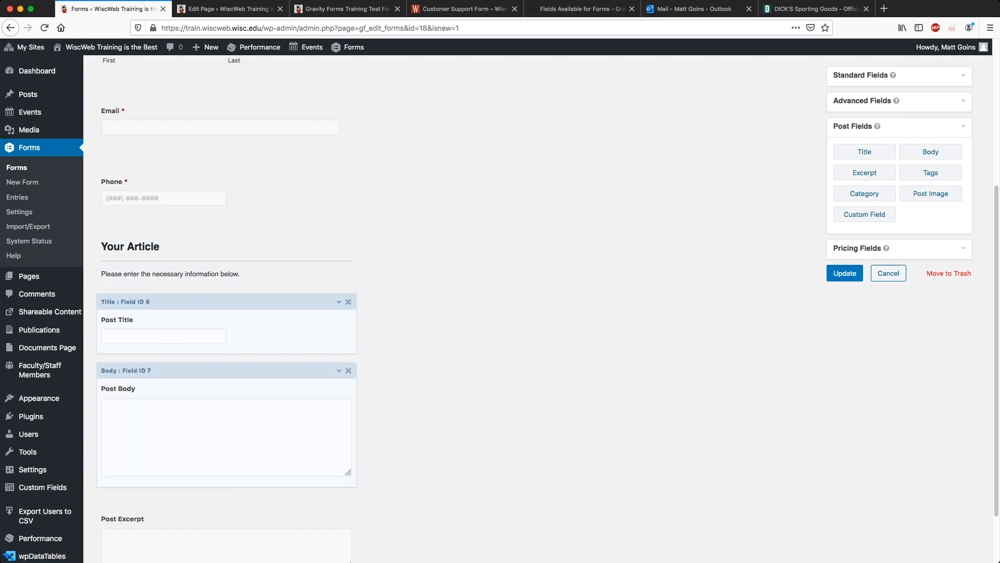
pyautogui.scroll(-3, 224, 448)
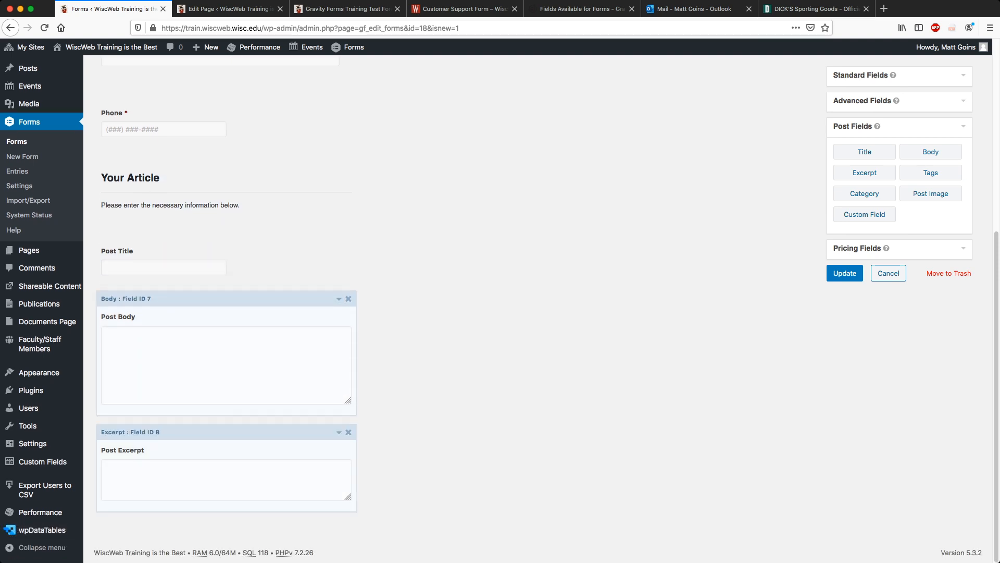
pyautogui.click(931, 193)
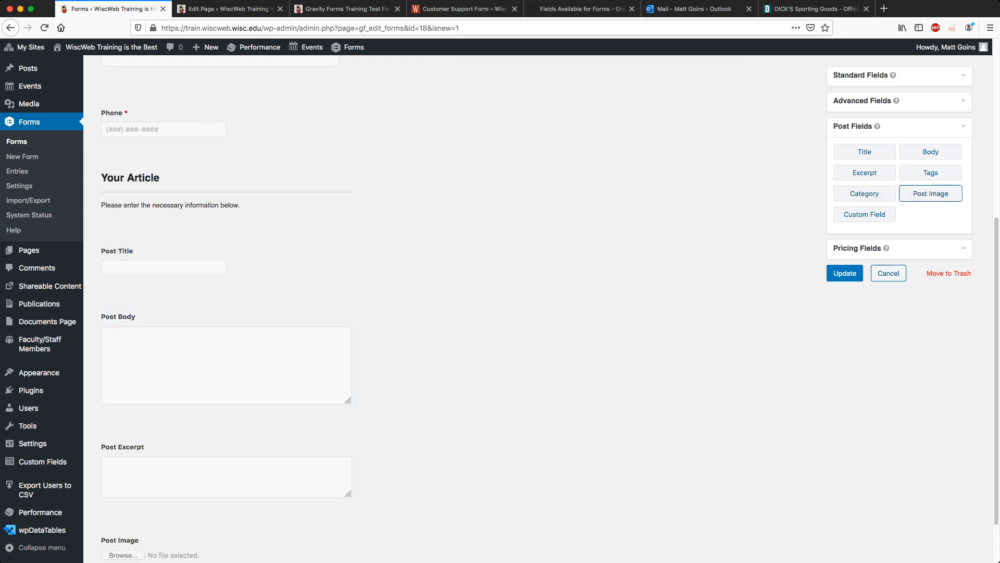
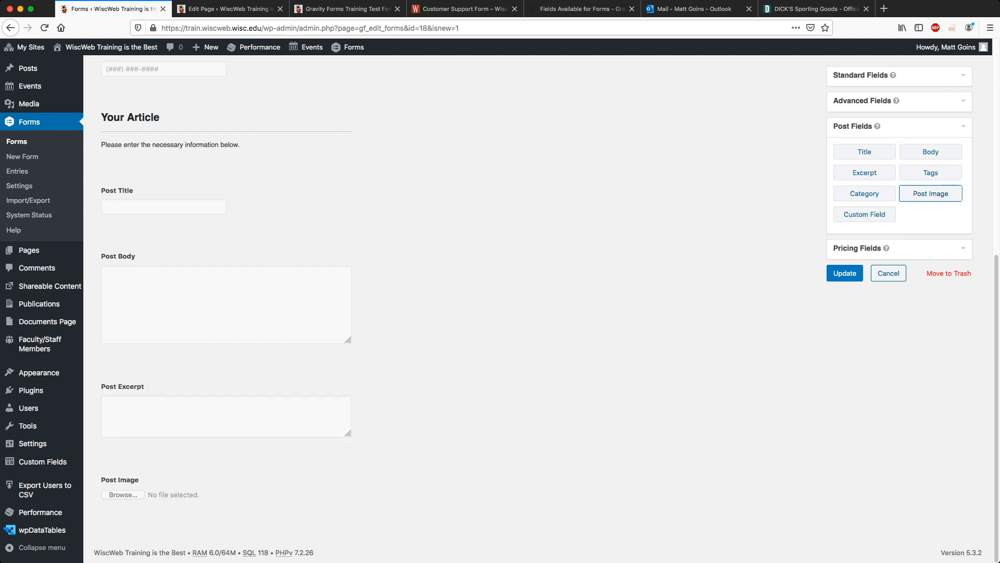
# Drag Post Image up between Post Body and Post Excerpt, then update the Posting Form.
pyautogui.scroll(10, 224, 312)
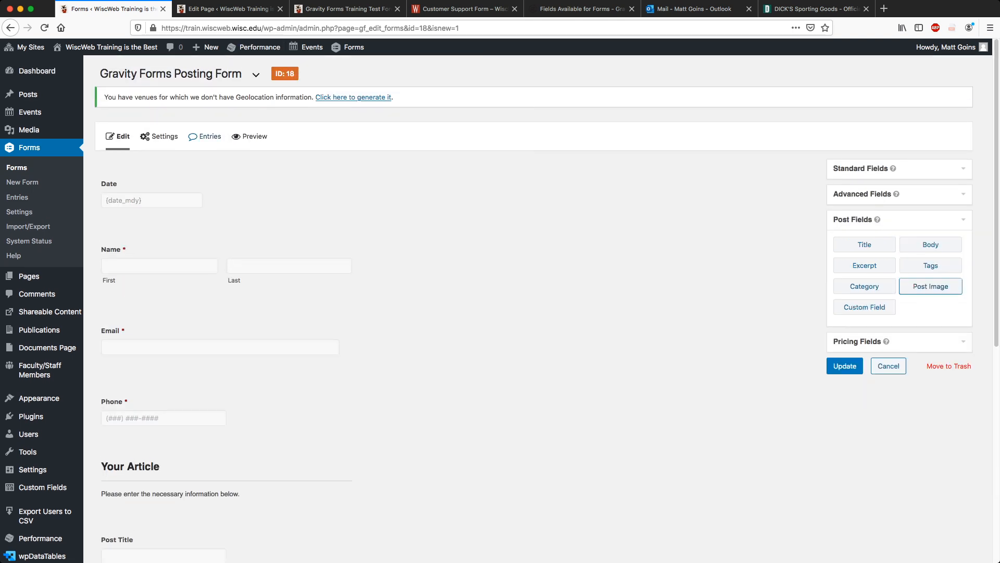
pyautogui.moveTo(159, 136)
pyautogui.click(165, 196)
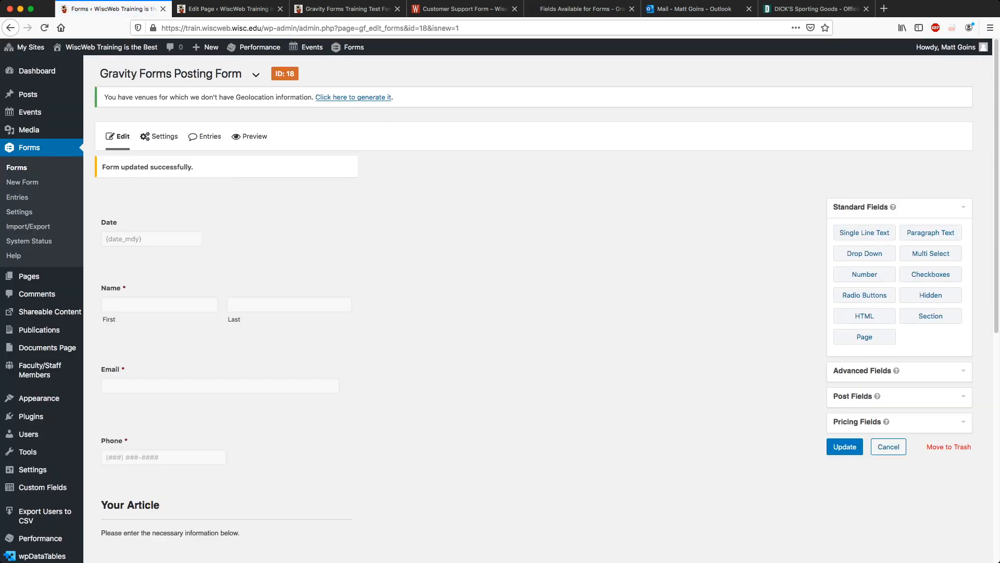
pyautogui.scroll(-8, 224, 291)
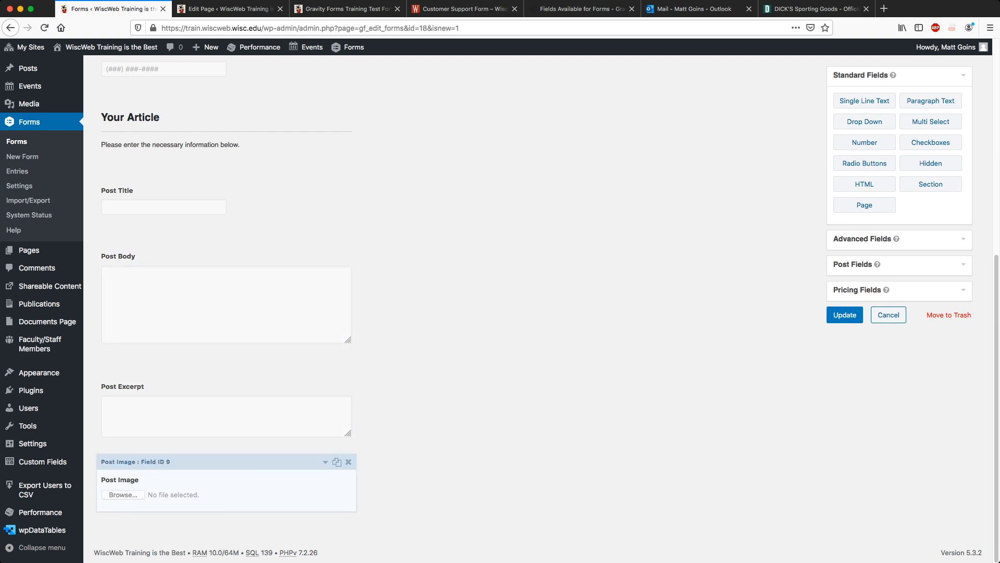
pyautogui.moveTo(208, 461); pyautogui.dragTo(237, 399)
pyautogui.scroll(-2, 237, 398)
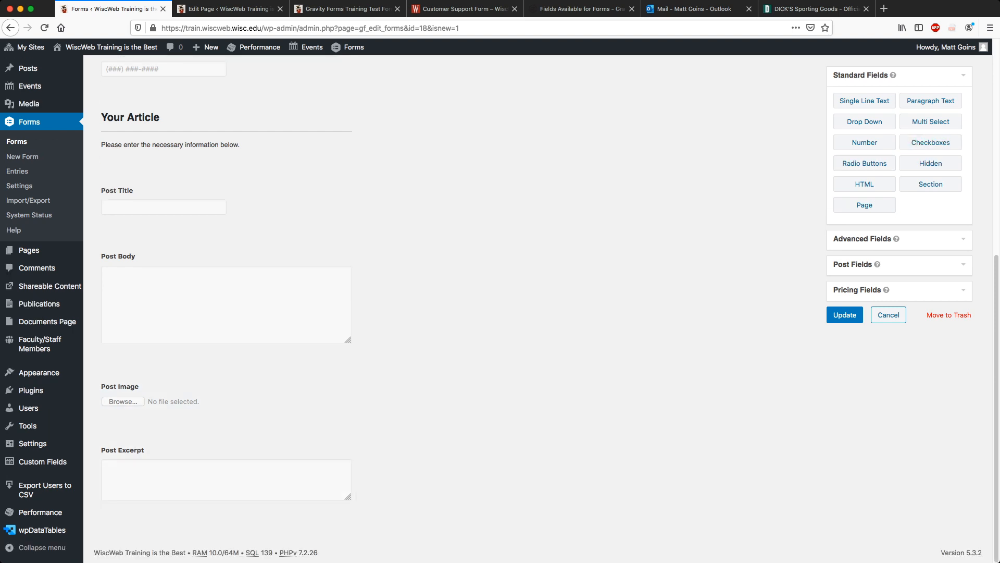
pyautogui.click(845, 315)
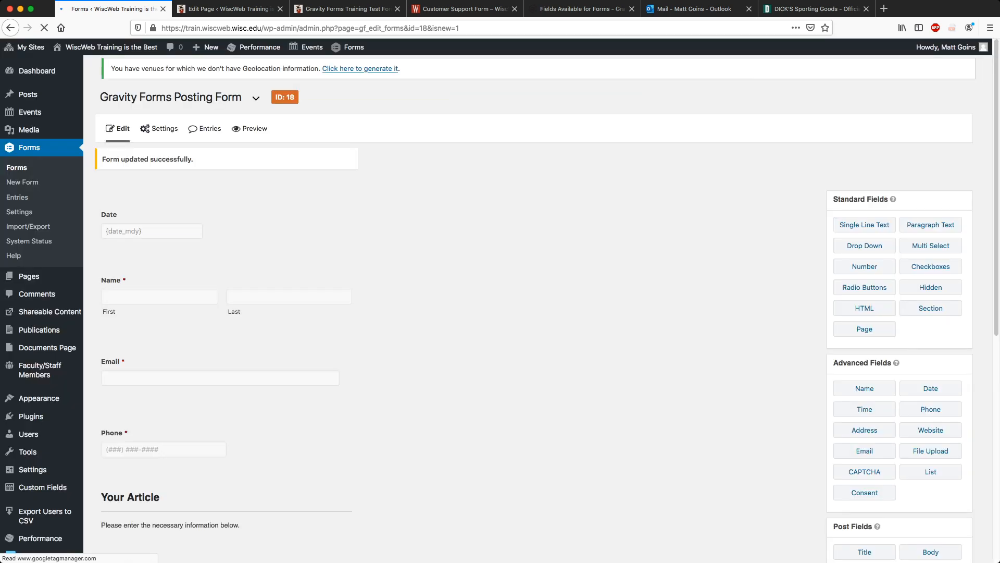
# Open the Admin Notification and replace its Send To Email with the recipient's address.
pyautogui.moveTo(159, 136)
pyautogui.click(165, 196)
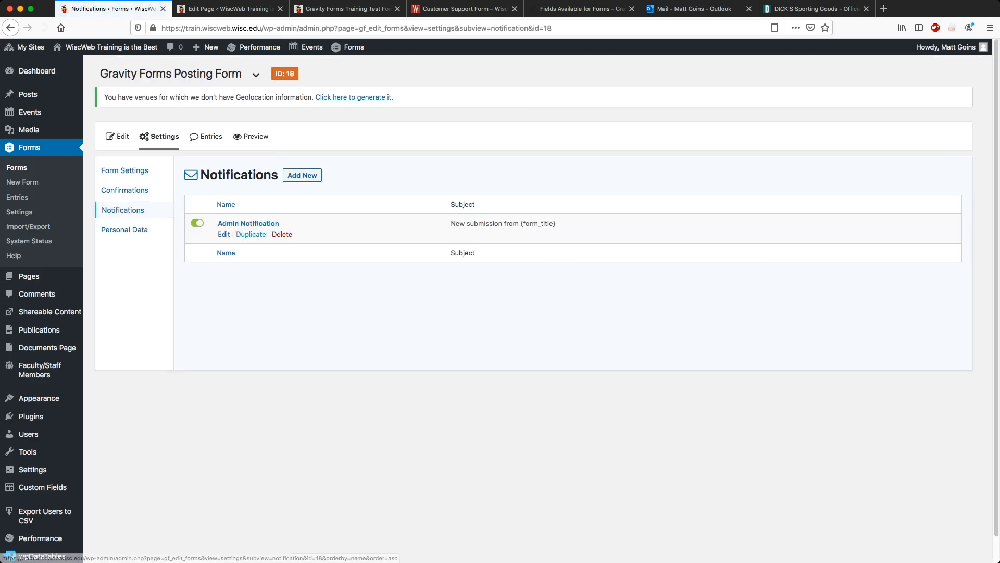
pyautogui.click(248, 223)
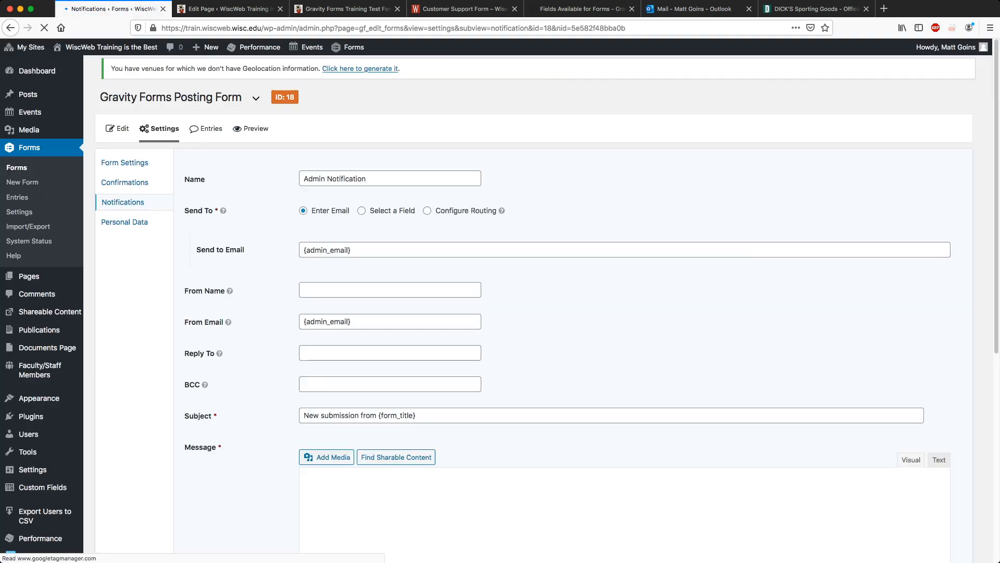
pyautogui.click(351, 258)
pyautogui.press('super+a')
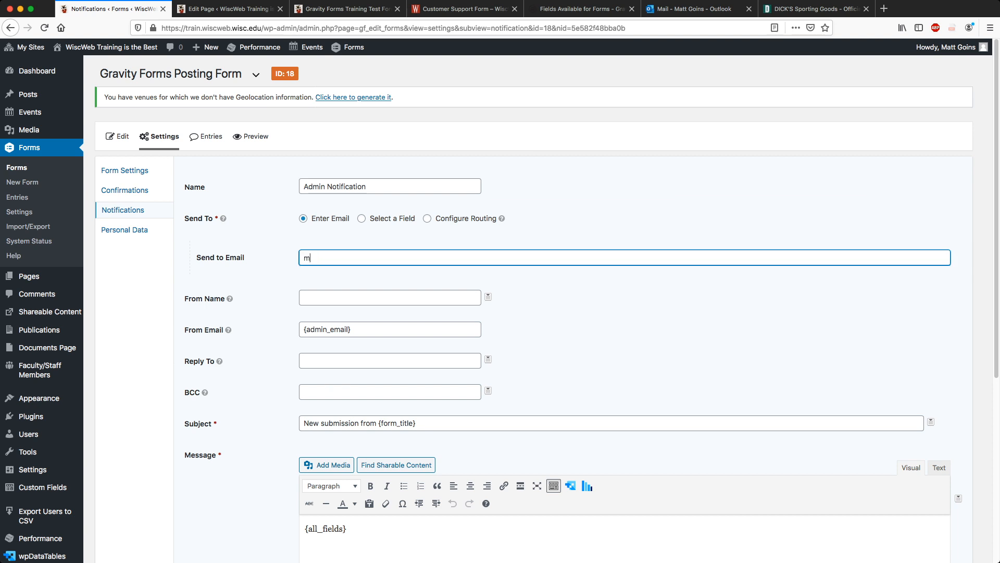
pyautogui.press('Tab')
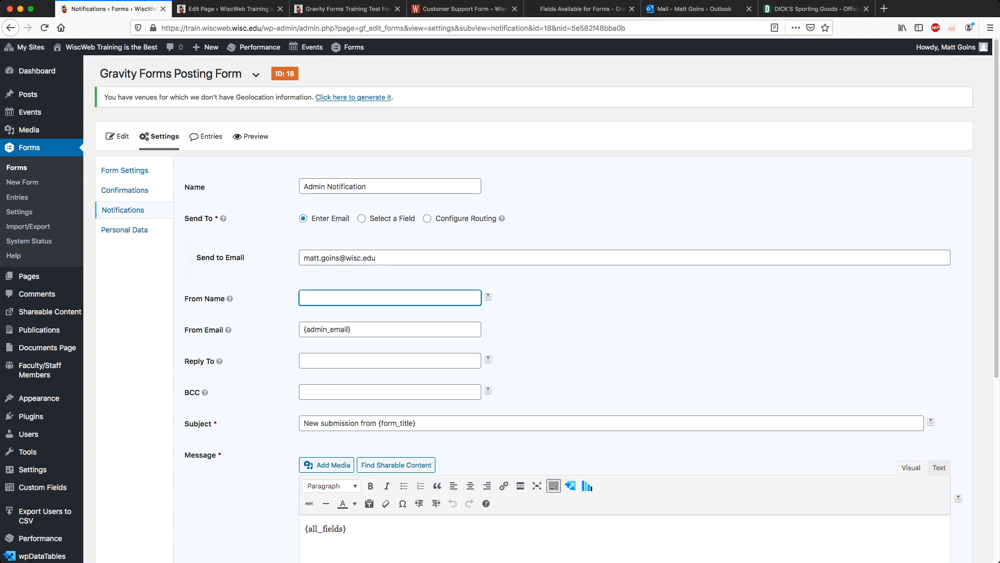
# Set From Name to the first- and last-name tags and From Email to a noreply address.
pyautogui.click(489, 296)
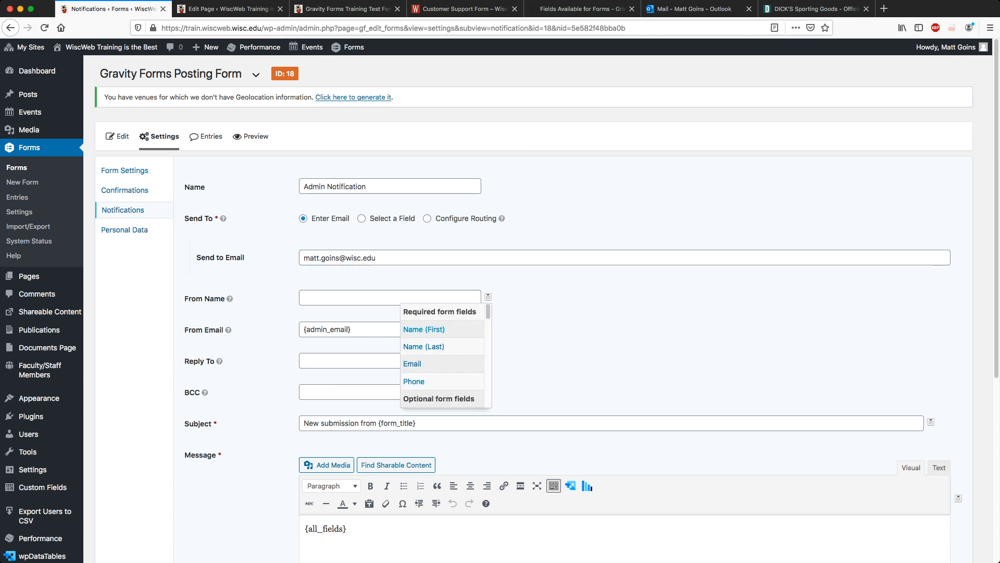
pyautogui.click(424, 329)
pyautogui.click(488, 297)
pyautogui.click(419, 340)
pyautogui.press('Tab')
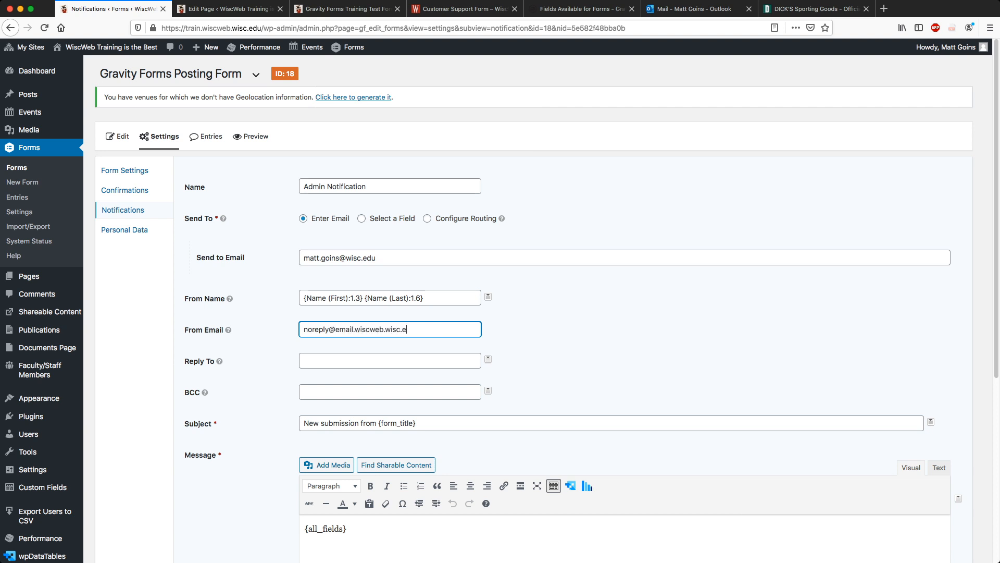
pyautogui.press('Tab')
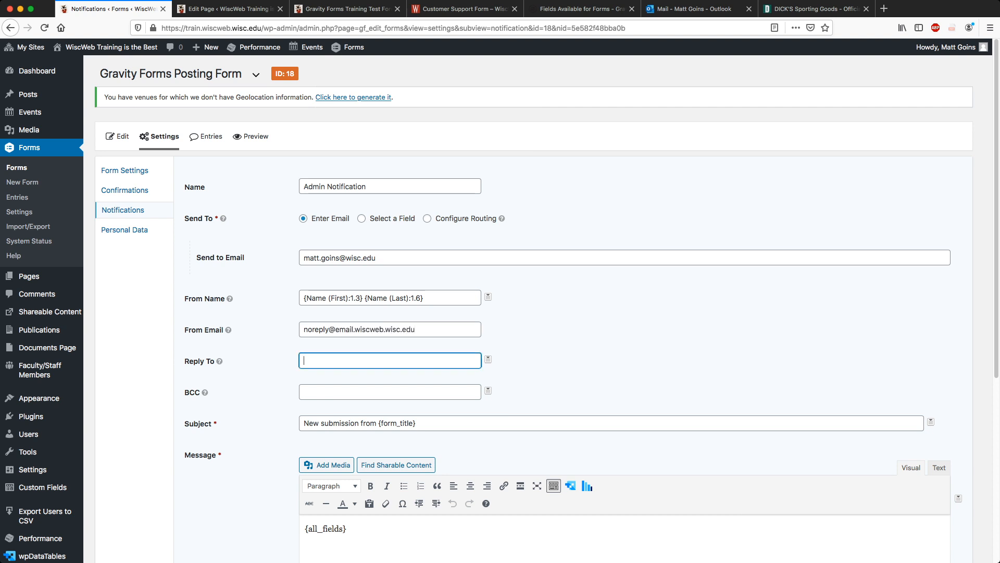
# Set Reply To to the form's Email field tag.
pyautogui.click(488, 359)
pyautogui.click(494, 426)
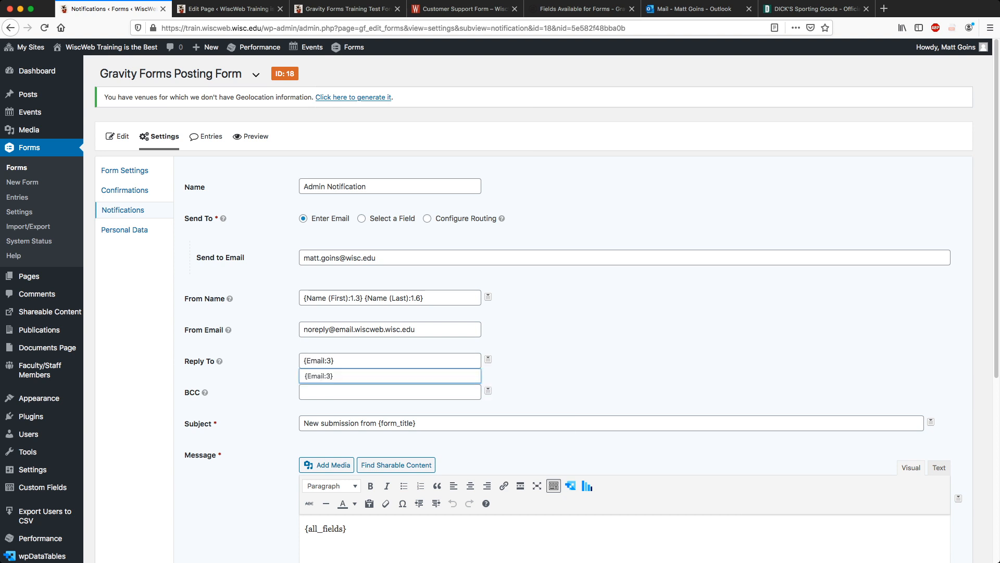
pyautogui.press('Tab')
pyautogui.press('Tab')
pyautogui.press('Tab')
pyautogui.click(389, 360)
pyautogui.click(573, 360)
# Change the subject to 'New news article request from {form_title} by' plus first- and last-name tags.
pyautogui.click(417, 423)
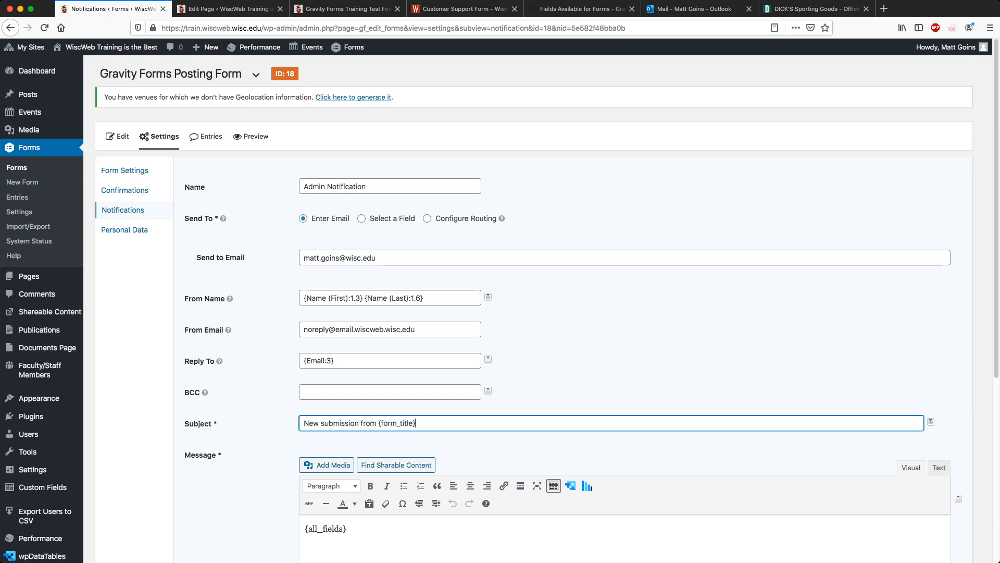
pyautogui.doubleClick(340, 423)
pyautogui.write('news article request')
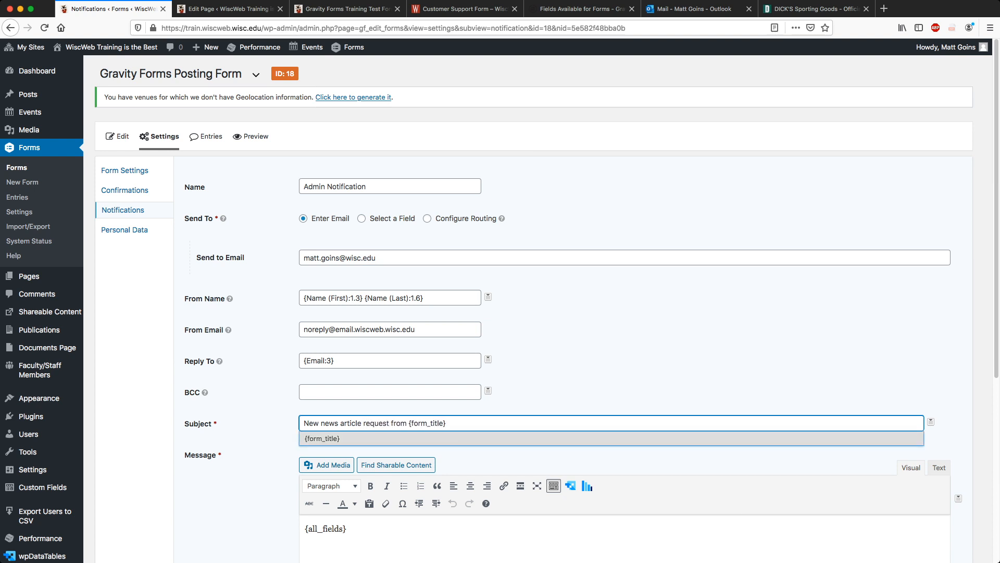
pyautogui.press('End')
pyautogui.write('by')
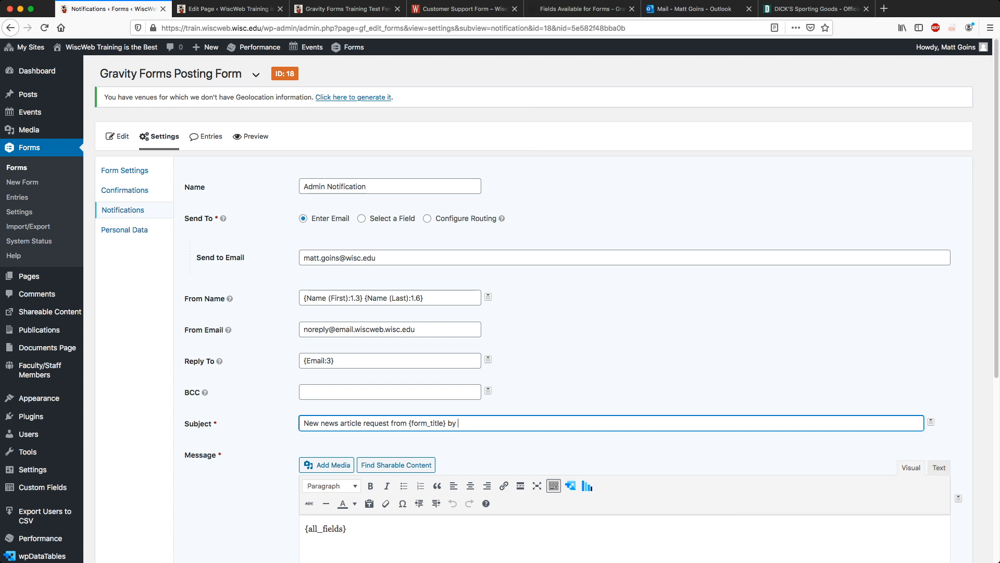
pyautogui.click(931, 422)
pyautogui.click(867, 454)
pyautogui.click(931, 421)
pyautogui.click(866, 467)
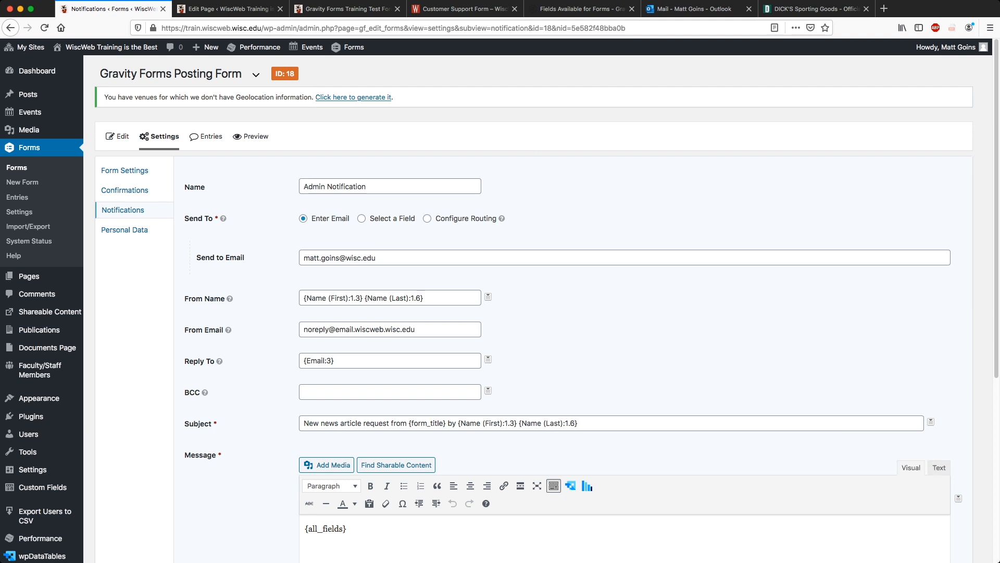
# Start the message with 'A new news article was submitted on {Date}, by'.
pyautogui.scroll(-5, 961, 370)
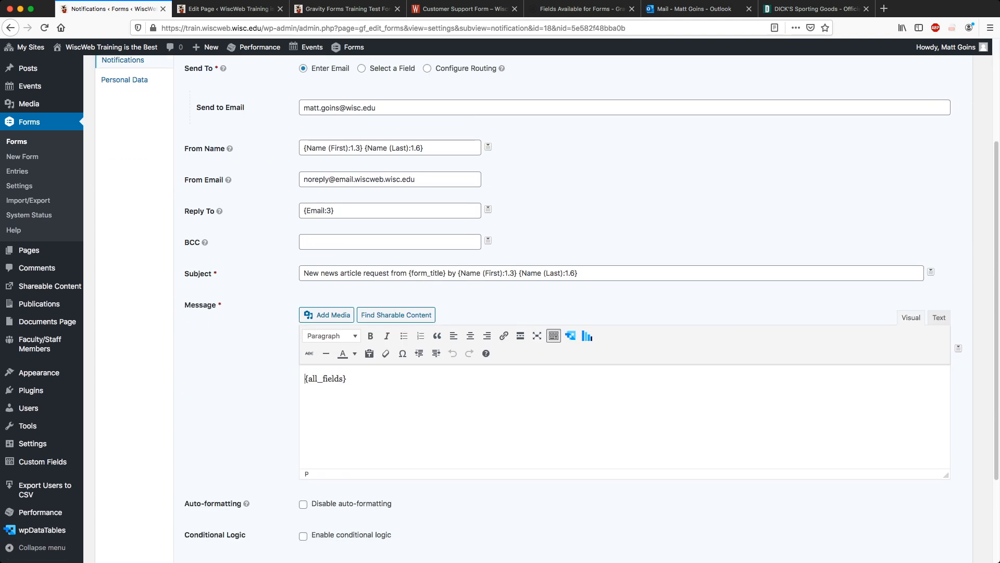
pyautogui.press('Return')
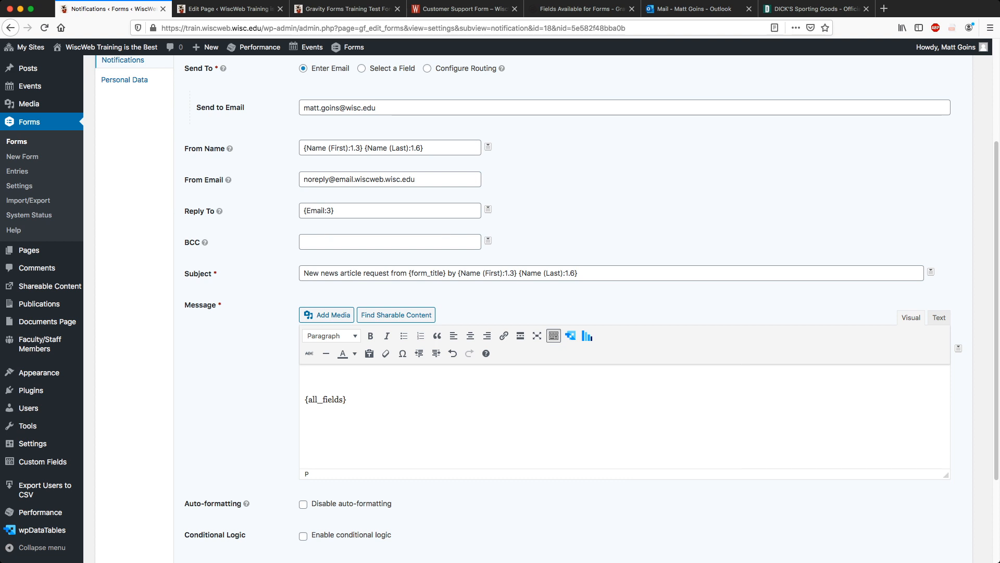
pyautogui.write('A new news article was submi')
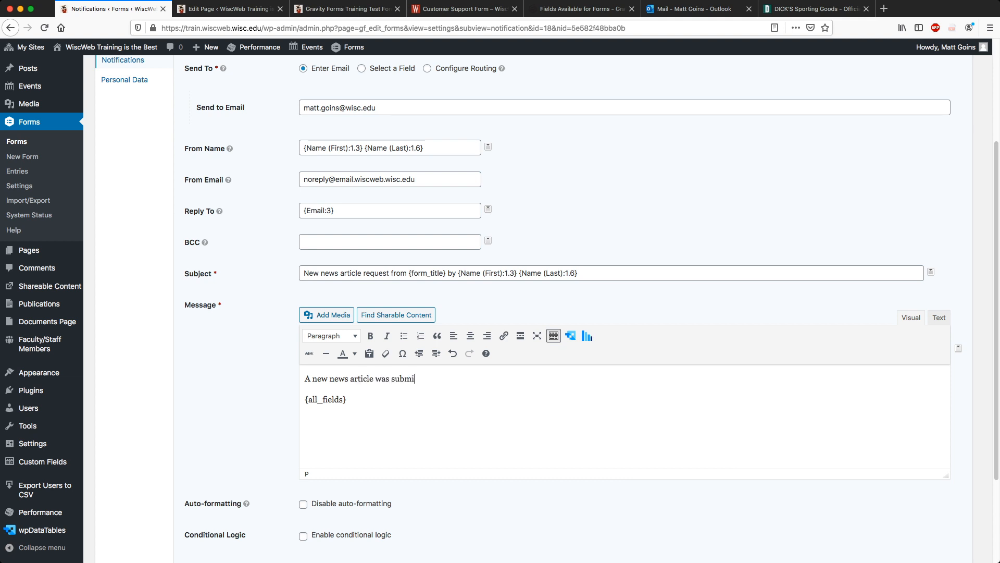
pyautogui.write('tted on')
pyautogui.click(958, 348)
pyautogui.scroll(-2, 913, 405)
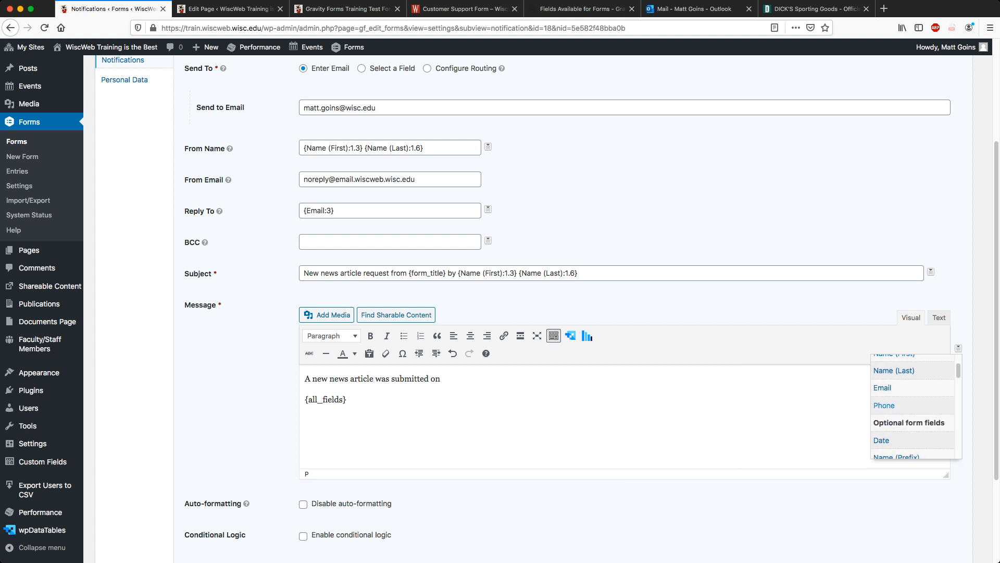
pyautogui.click(882, 423)
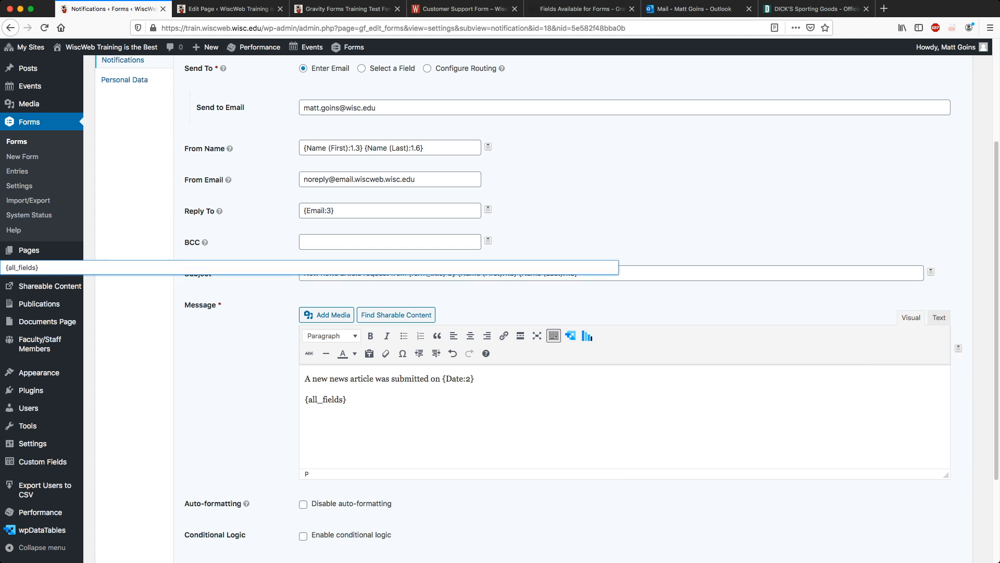
pyautogui.write(', by')
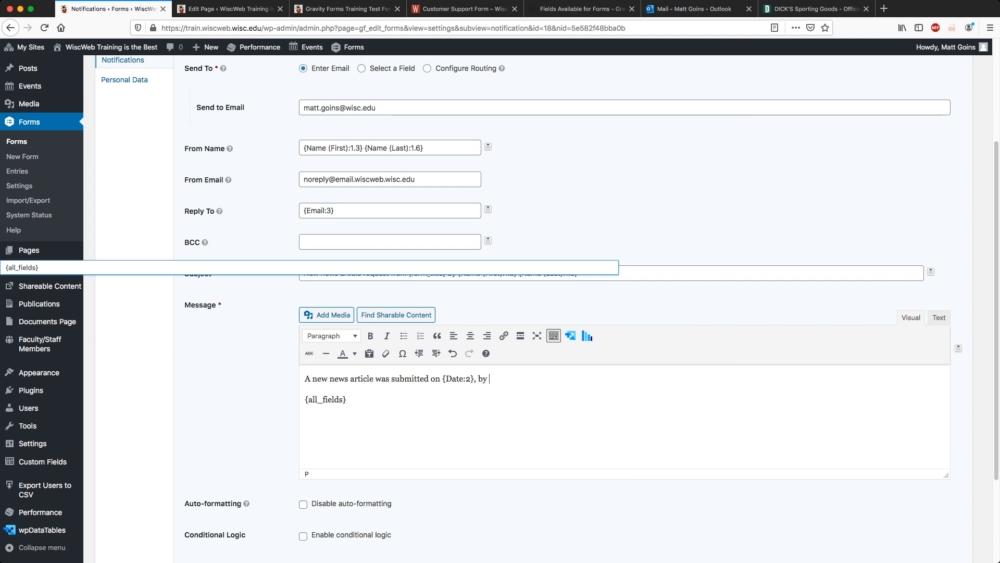
# Add the submitter's name tags and a note to review the information and log in to publish.
pyautogui.click(958, 348)
pyautogui.scroll(2, 912, 405)
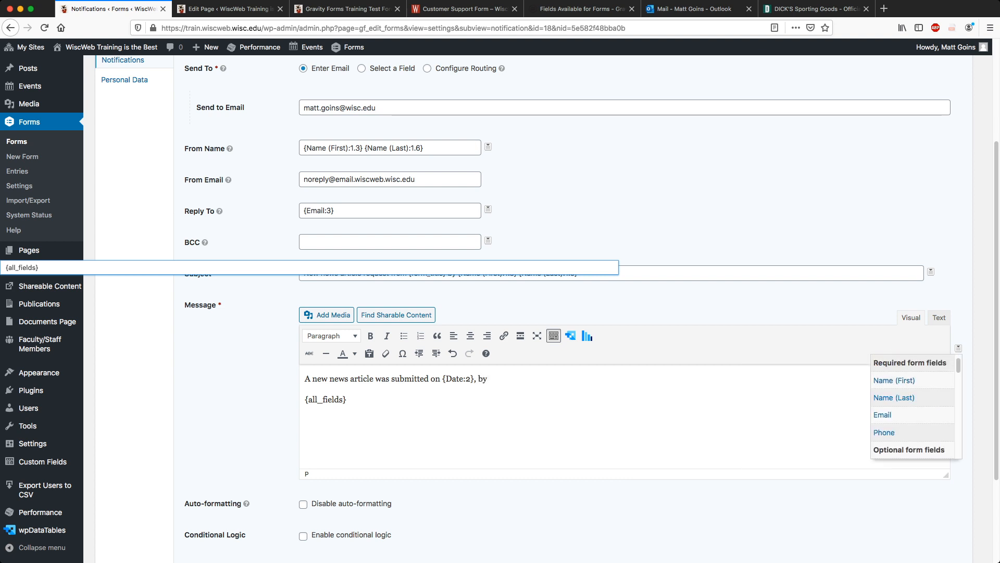
pyautogui.click(896, 380)
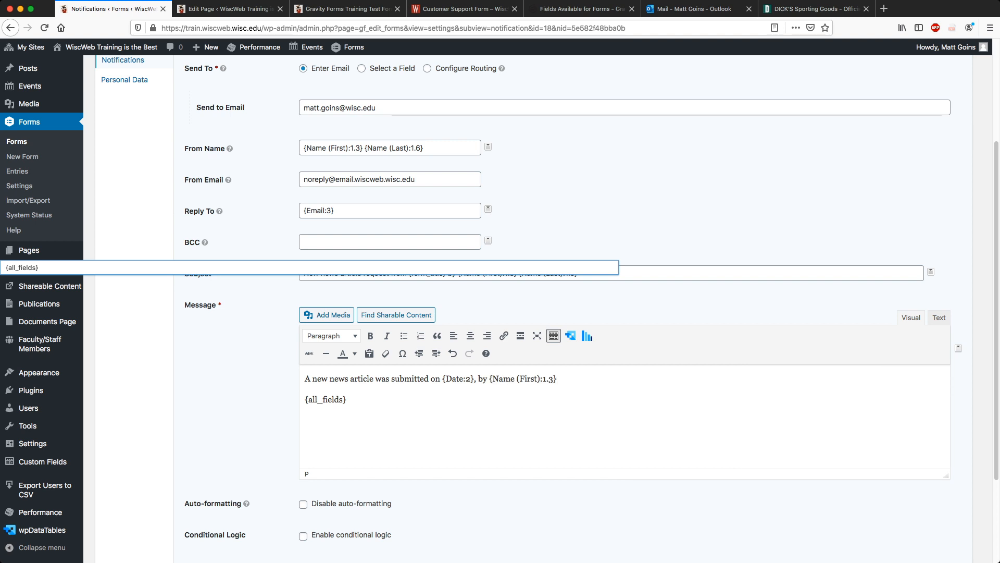
pyautogui.click(959, 348)
pyautogui.click(895, 392)
pyautogui.write('. Please review the inforamtion')
pyautogui.press('BackSpace')
pyautogui.press('BackSpace')
pyautogui.press('BackSpace')
pyautogui.press('BackSpace')
pyautogui.press('BackSpace')
pyautogui.press('BackSpace')
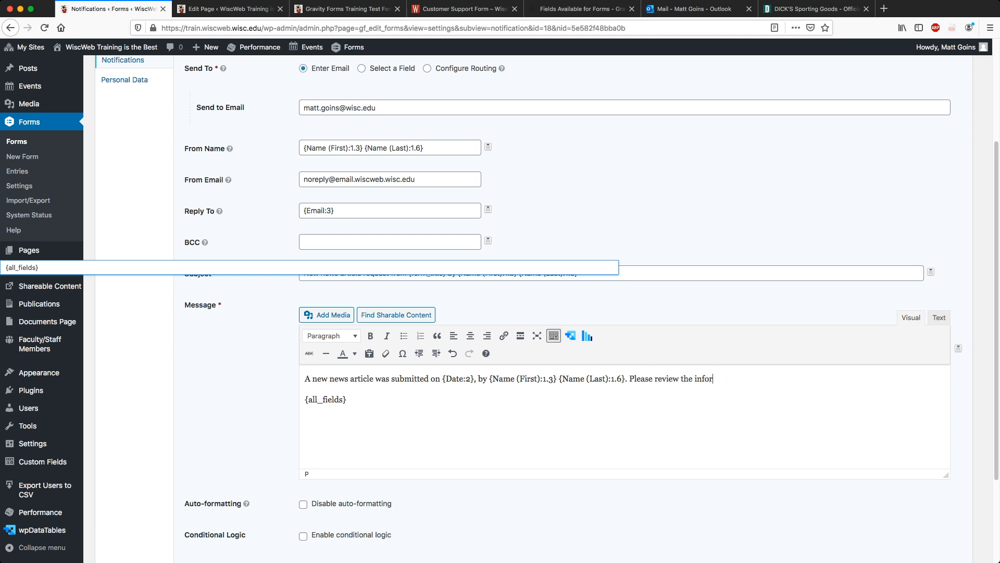
pyautogui.write('mation bel')
pyautogui.write('ow and login to updat')
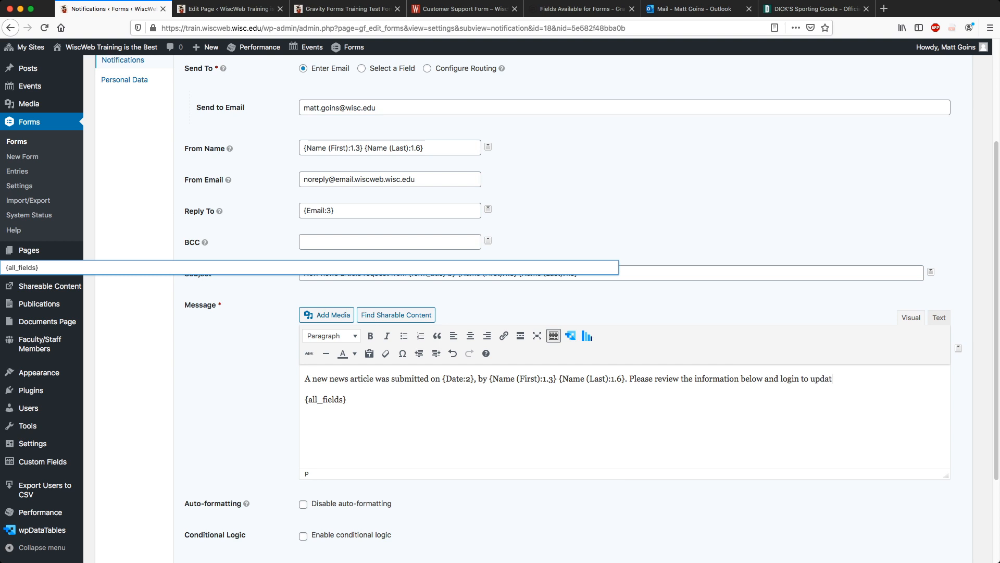
pyautogui.write('e and publish the post.')
# End the sentence with ' at {post_edit_url}', replacing the period after 'post'.
pyautogui.click(959, 348)
pyautogui.scroll(-7, 916, 413)
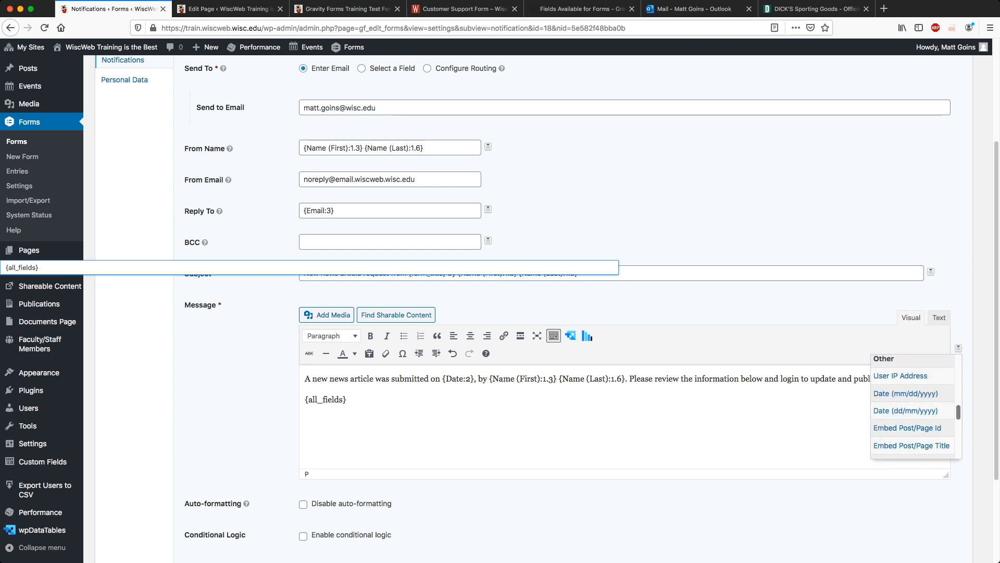
pyautogui.scroll(-3, 912, 406)
pyautogui.scroll(-1, 912, 406)
pyautogui.scroll(1, 911, 407)
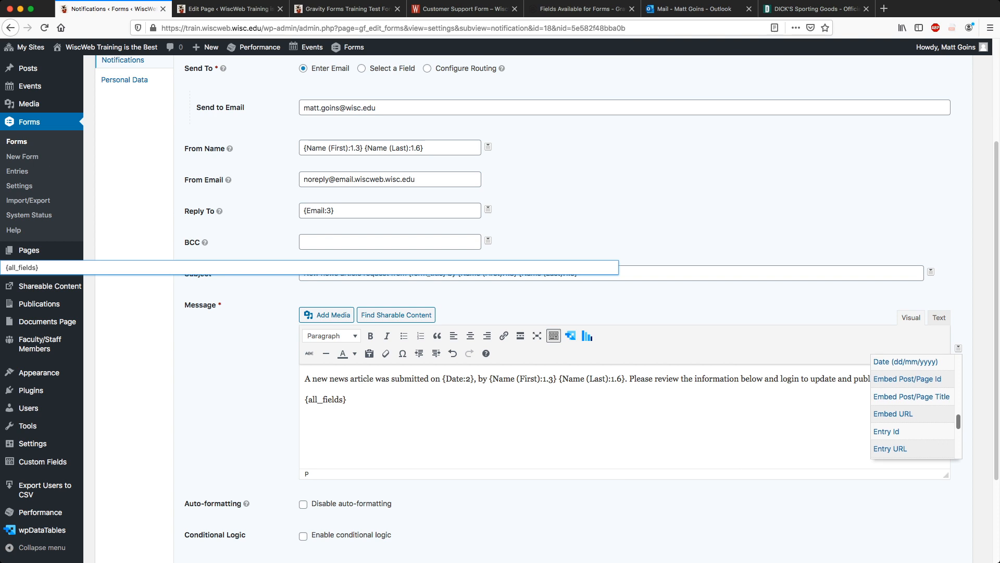
pyautogui.scroll(-6, 912, 407)
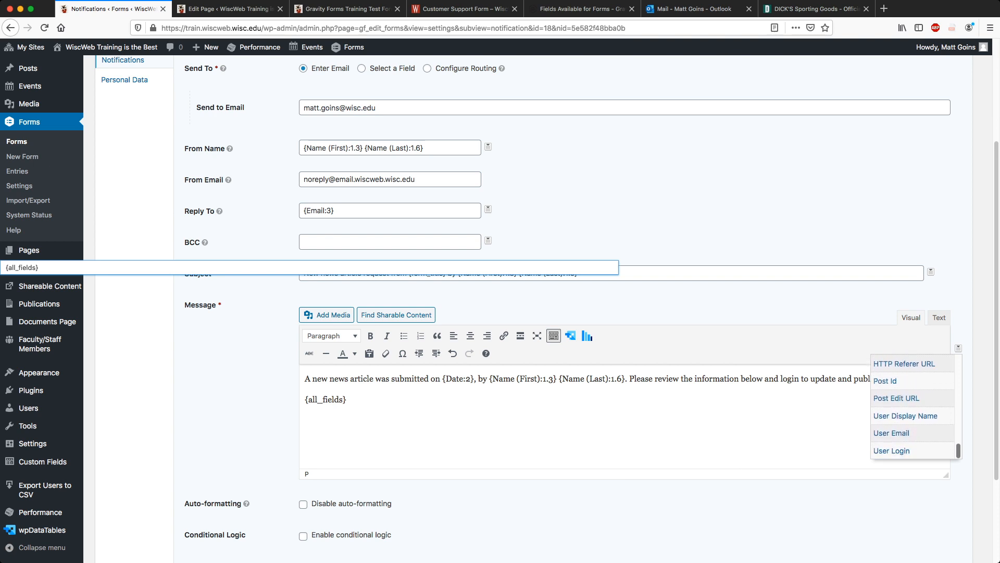
pyautogui.scroll(6, 911, 406)
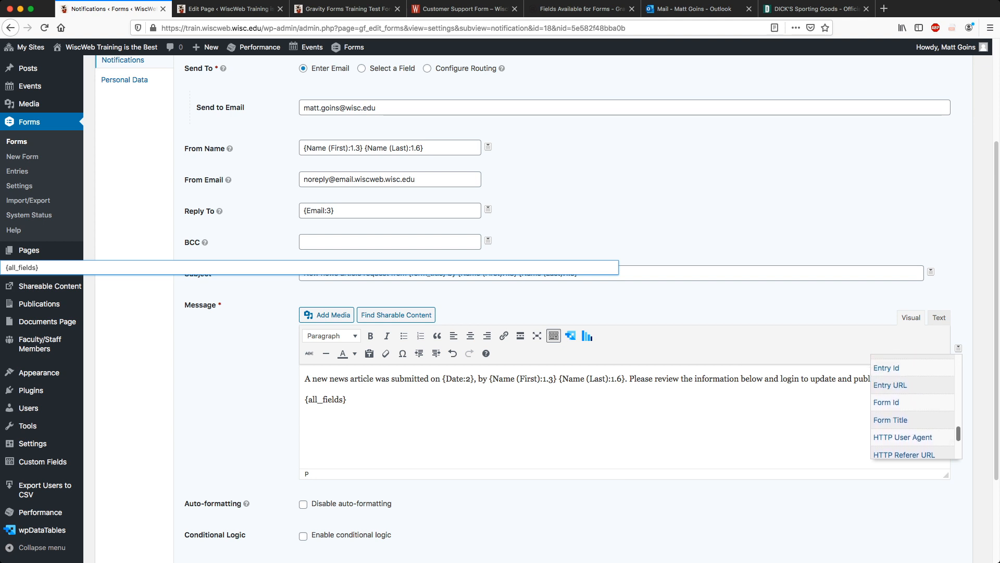
pyautogui.scroll(1, 911, 407)
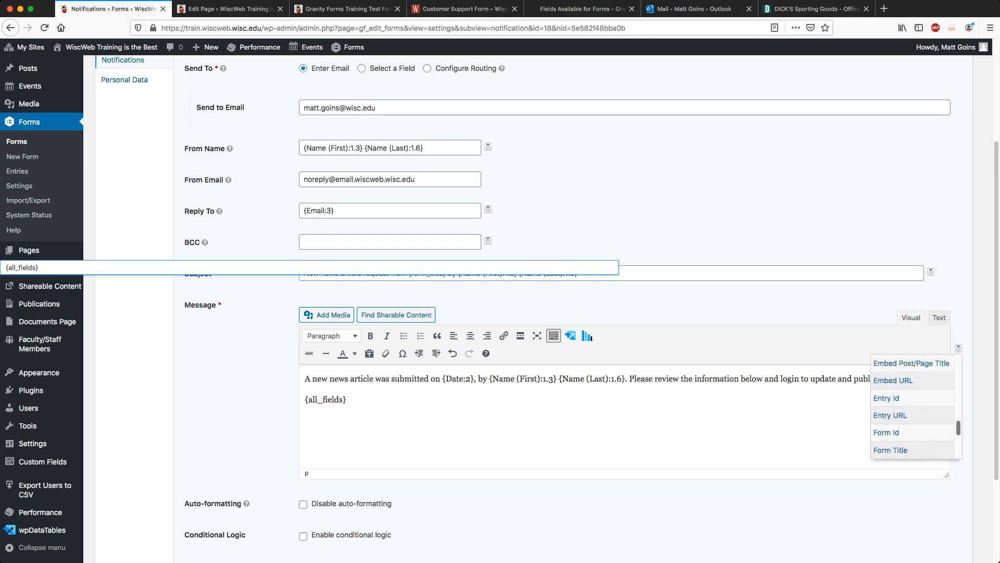
pyautogui.scroll(-6, 911, 406)
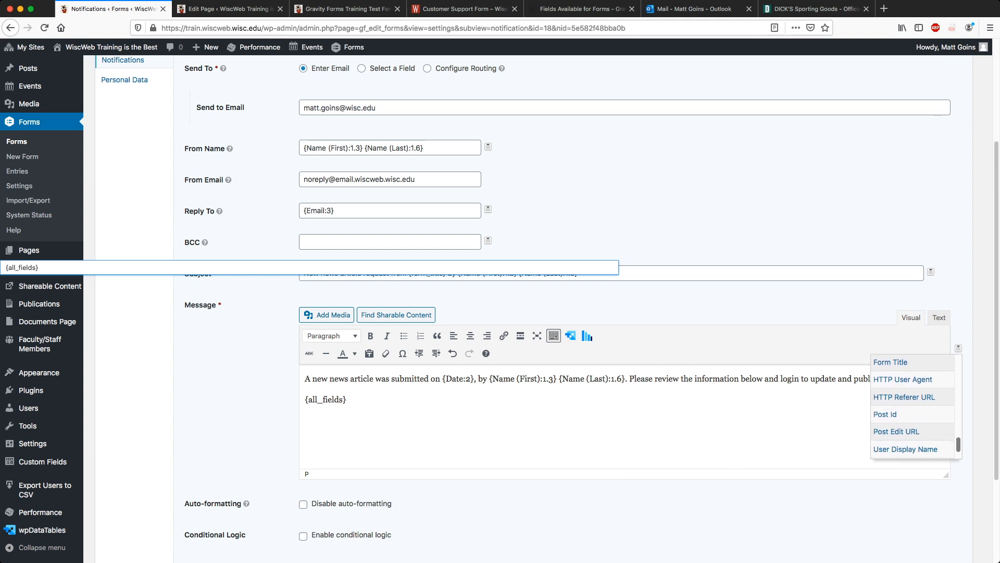
pyautogui.scroll(4, 912, 407)
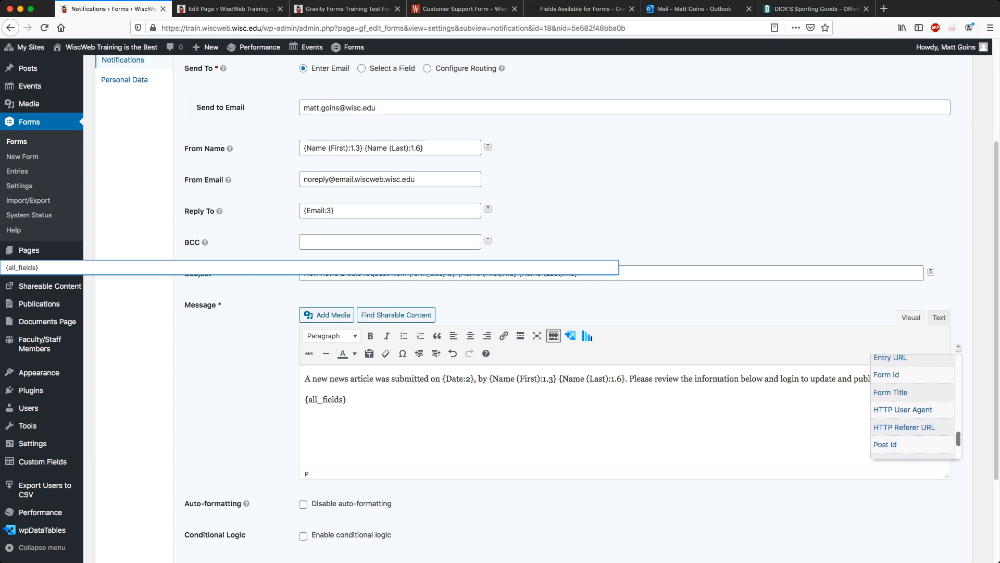
pyautogui.scroll(-2, 912, 406)
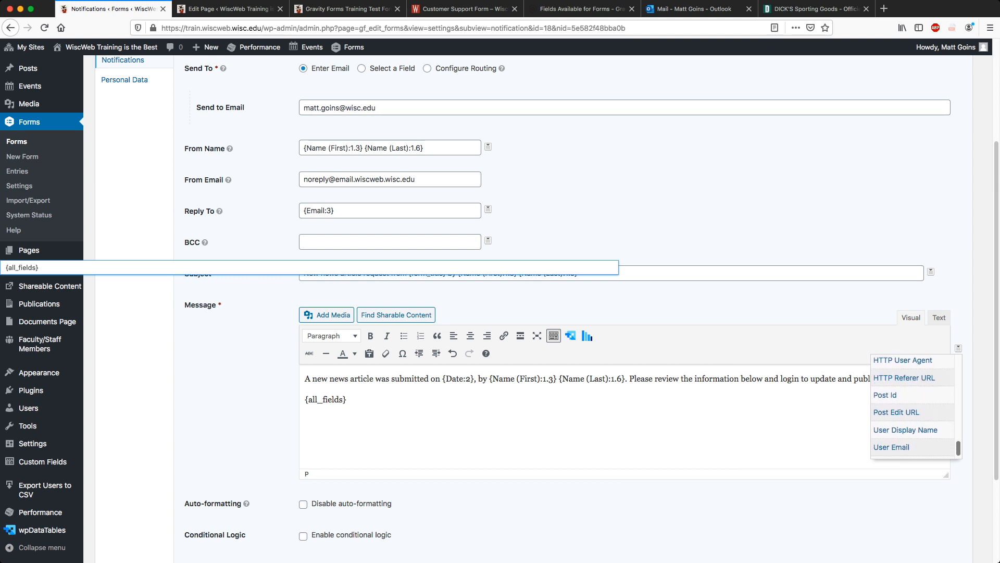
pyautogui.scroll(3, 911, 406)
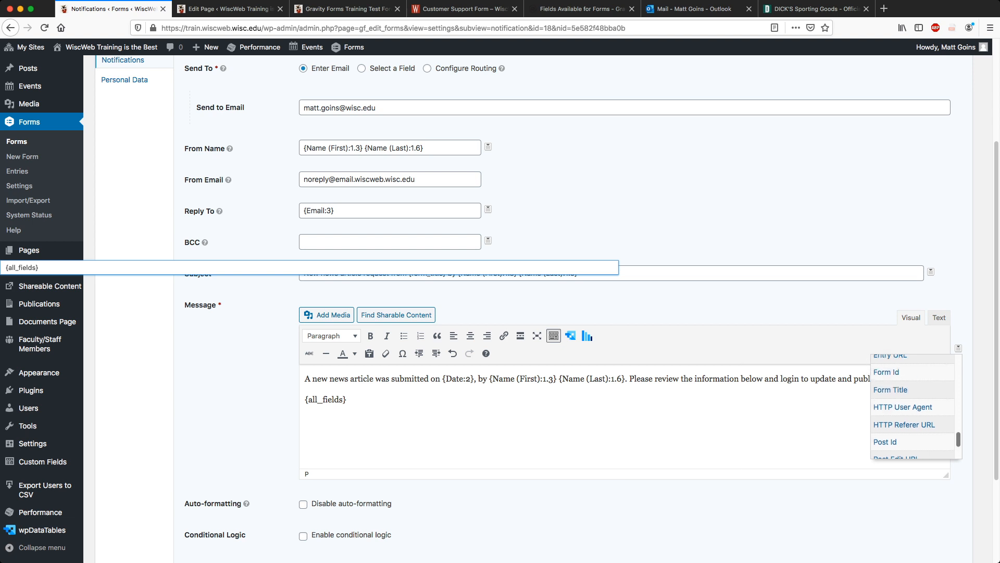
pyautogui.scroll(2, 912, 407)
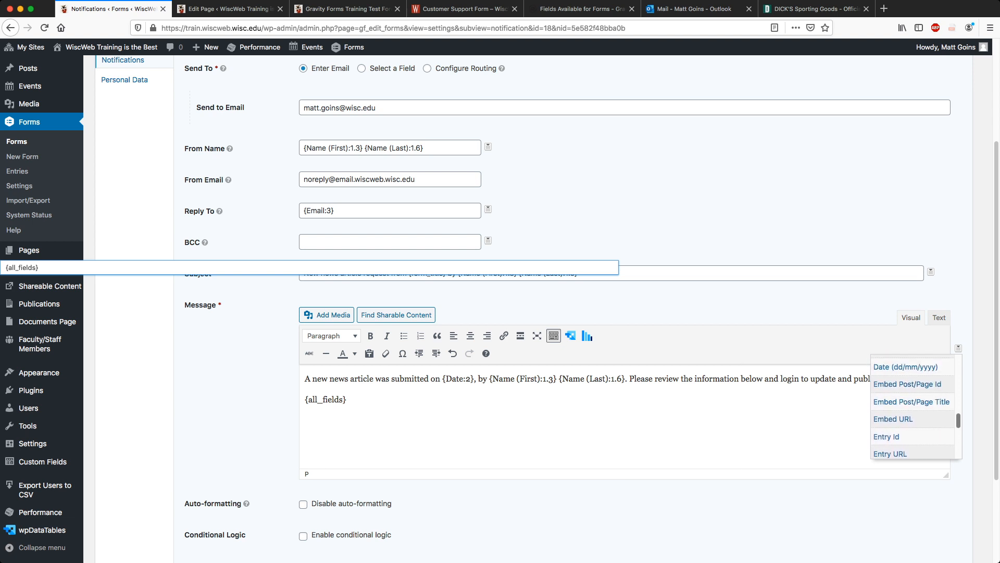
pyautogui.scroll(2, 911, 406)
pyautogui.scroll(-2, 912, 406)
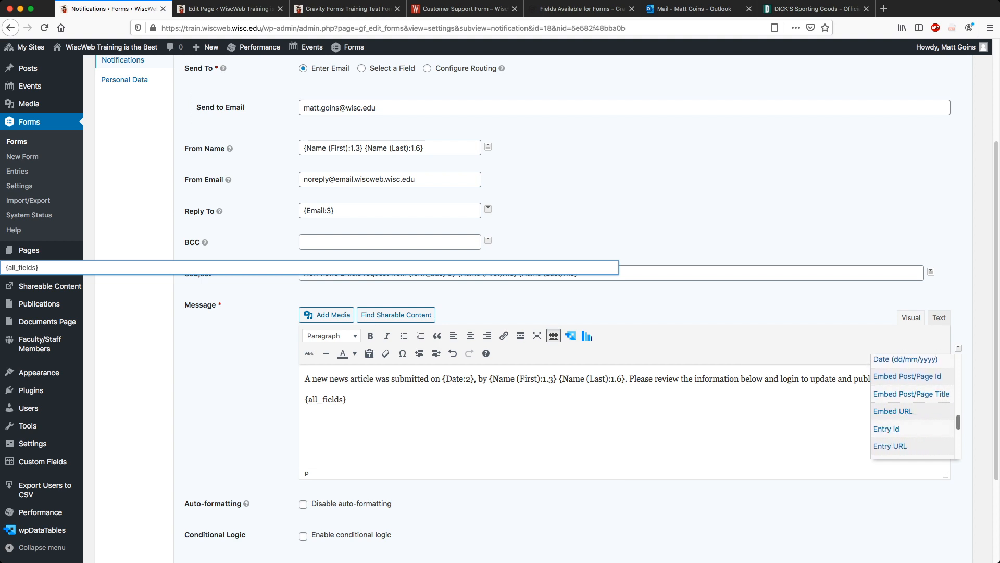
pyautogui.scroll(-5, 912, 406)
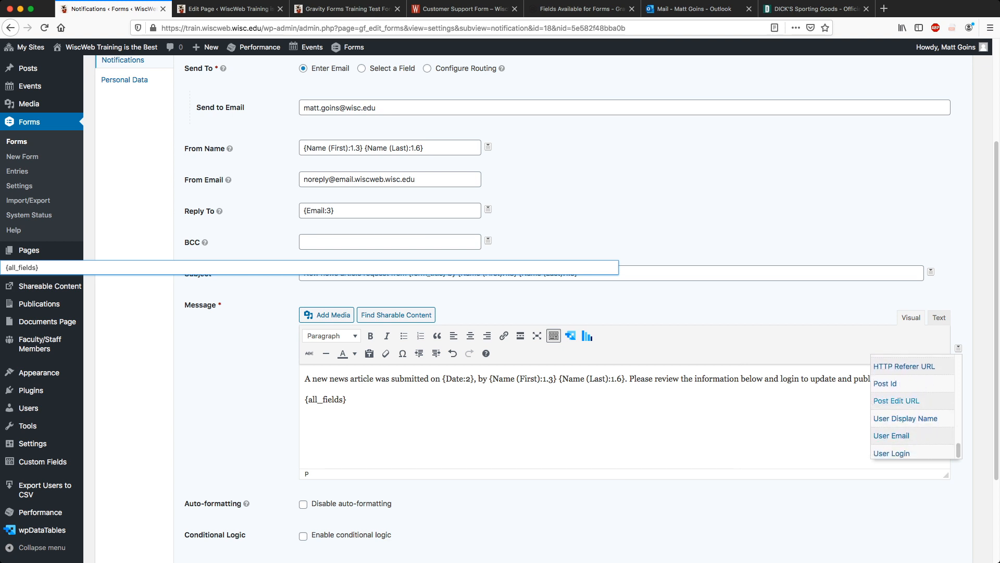
pyautogui.click(897, 401)
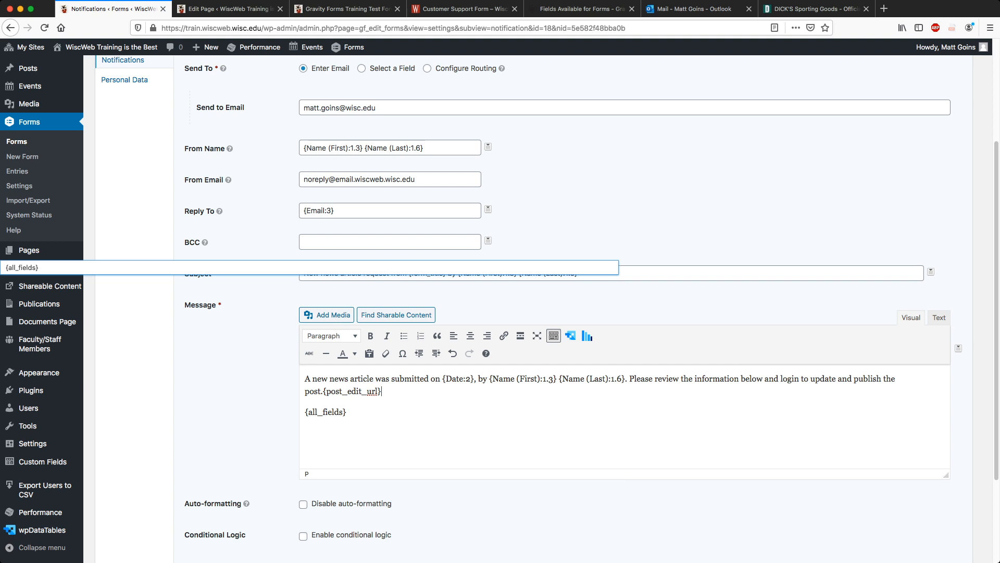
pyautogui.click(322, 391)
pyautogui.press('BackSpace')
pyautogui.write('at')
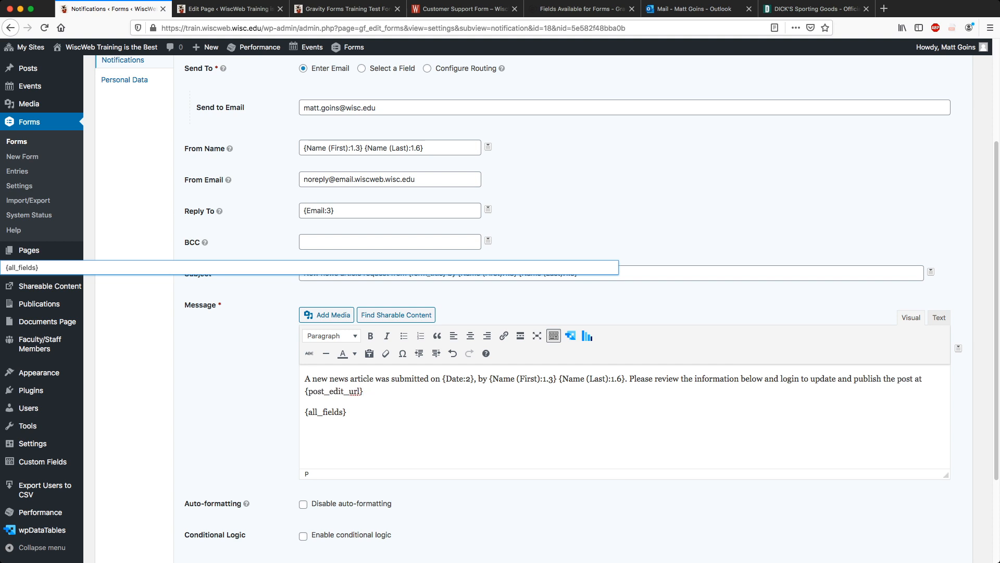
# Add a horizontal rule before {all_fields} and save the Admin Notification.
pyautogui.press('Return')
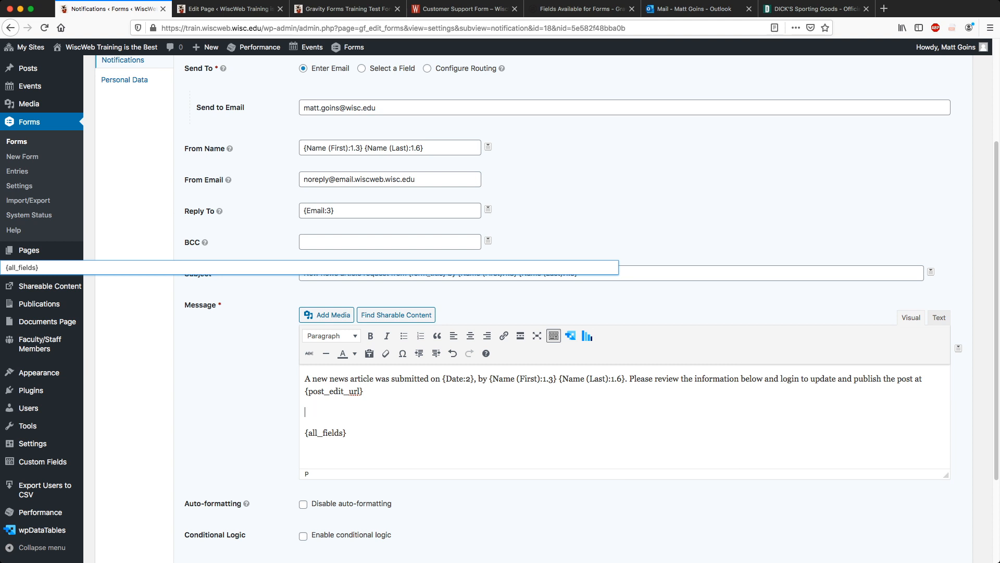
pyautogui.click(326, 353)
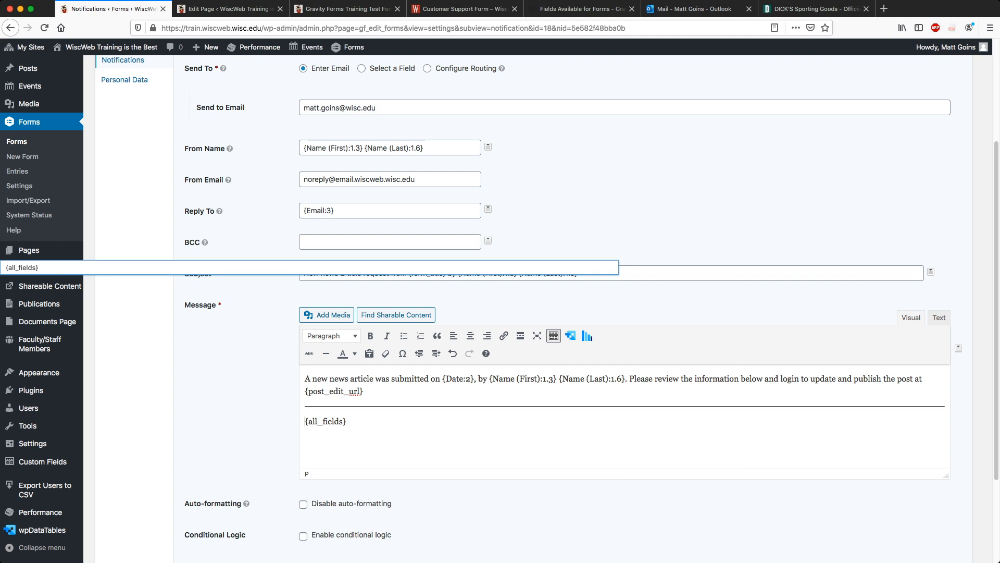
pyautogui.click(579, 276)
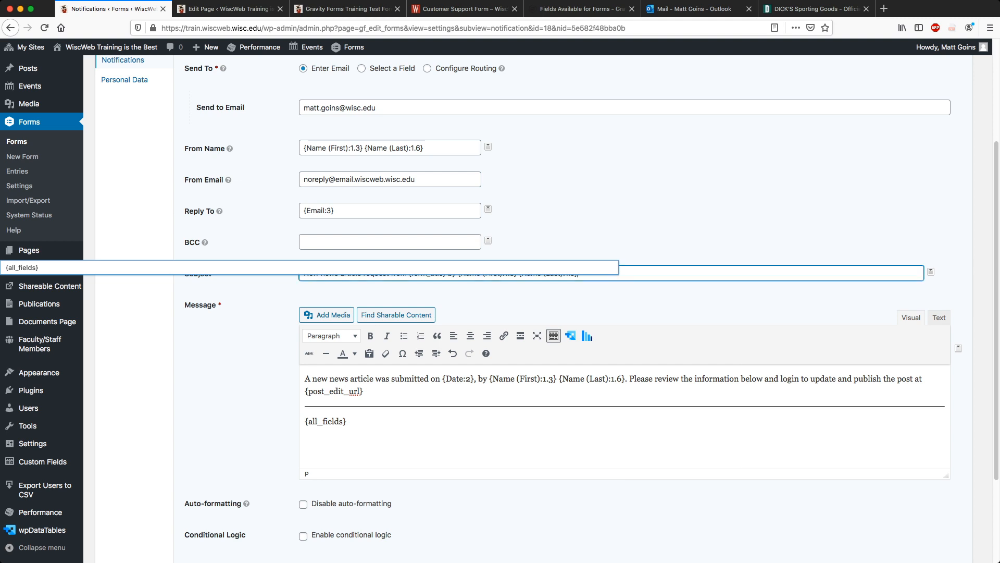
pyautogui.click(579, 268)
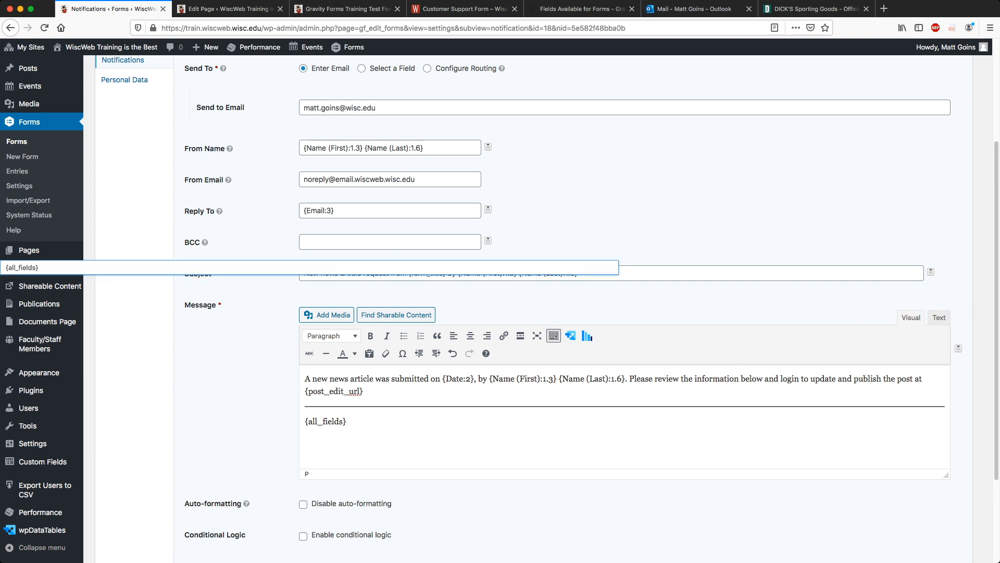
pyautogui.scroll(-3, 500, 302)
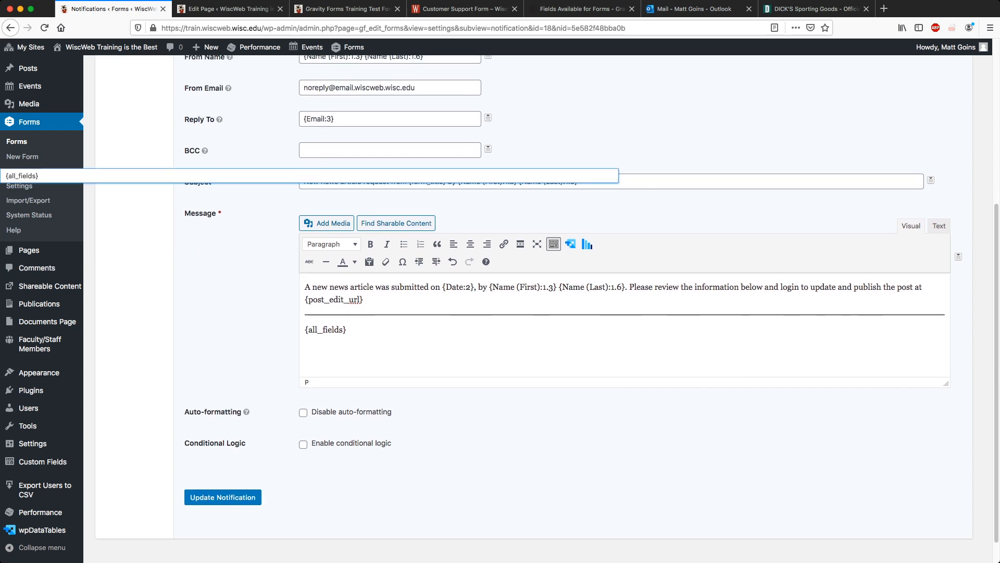
pyautogui.scroll(6, 501, 302)
pyautogui.click(386, 258)
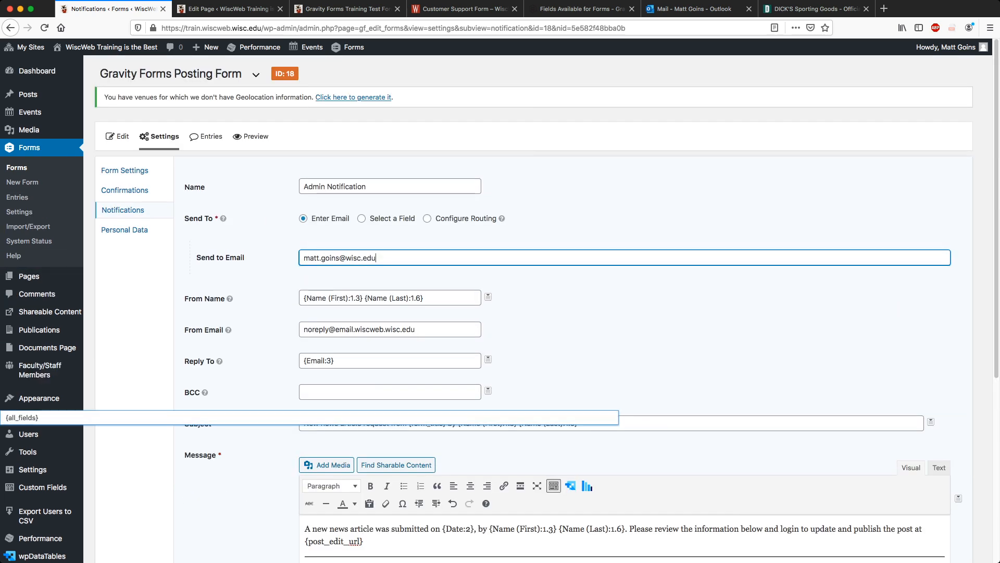
pyautogui.scroll(-6, 500, 302)
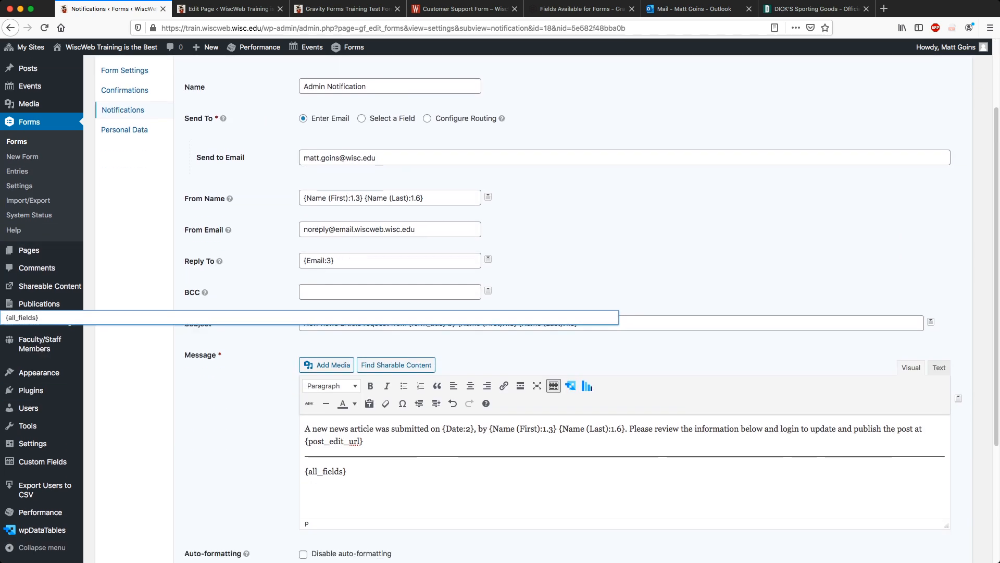
pyautogui.click(223, 489)
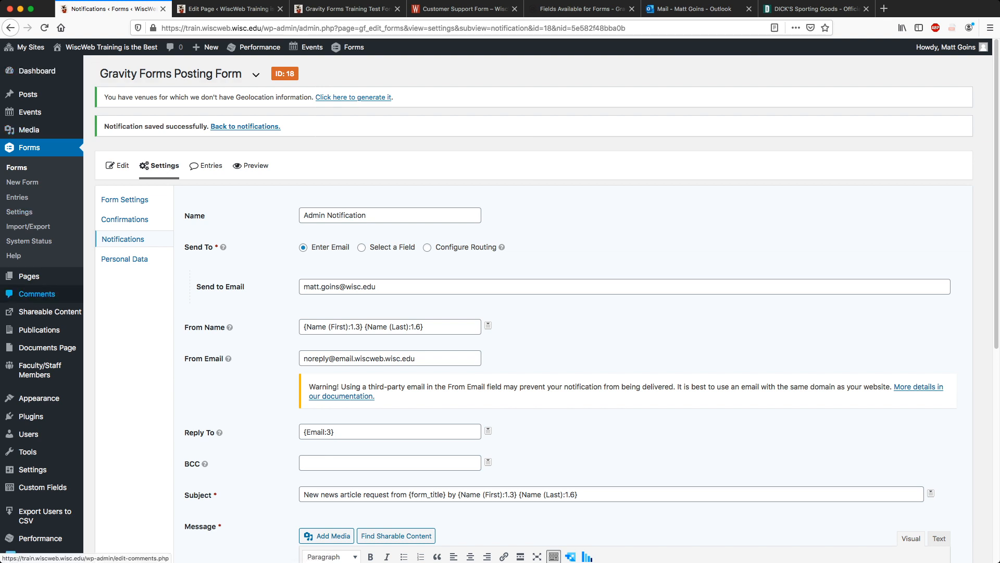
# Create a new page titled 'Post Submission Test Page'.
pyautogui.click(29, 276)
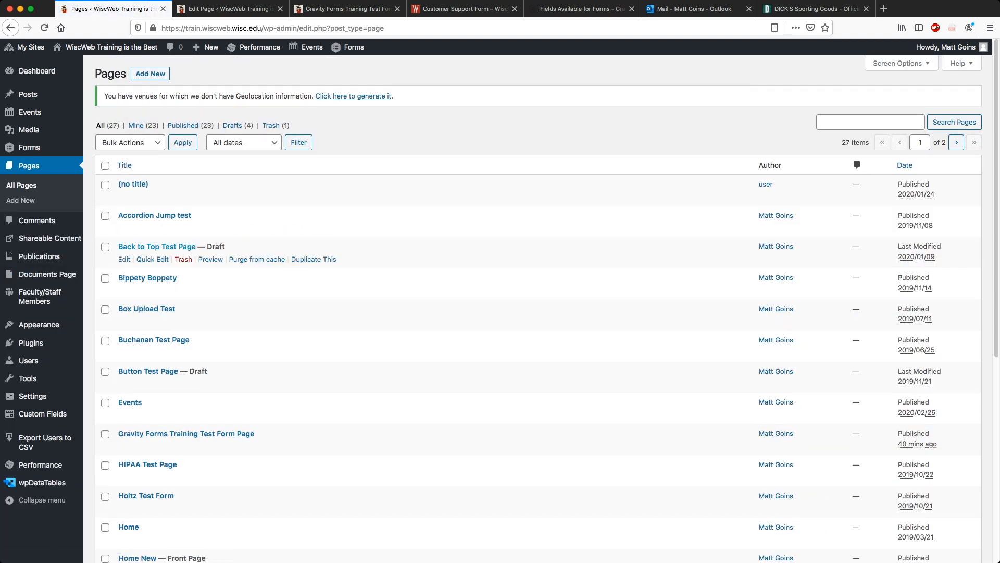
pyautogui.click(150, 73)
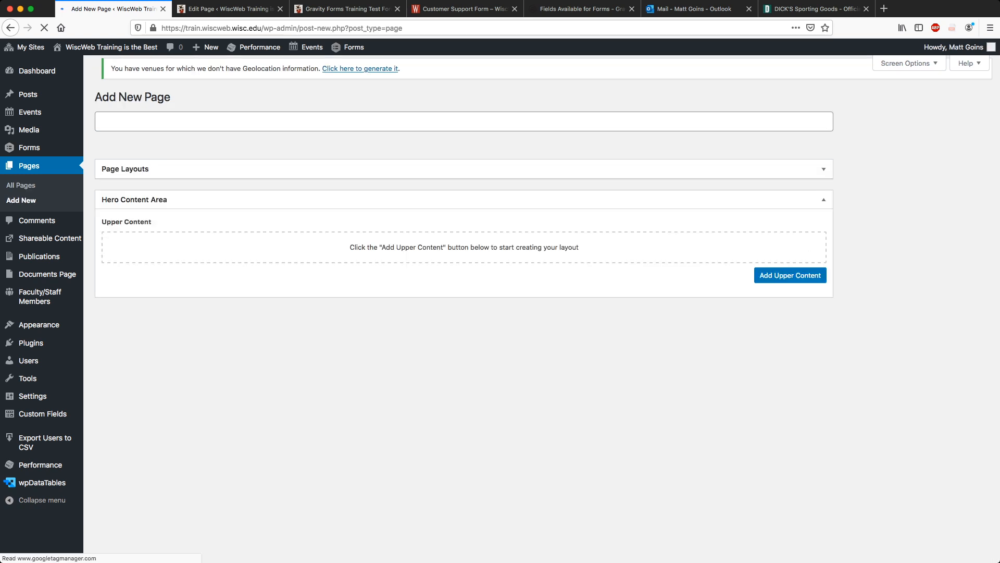
pyautogui.write('Pos')
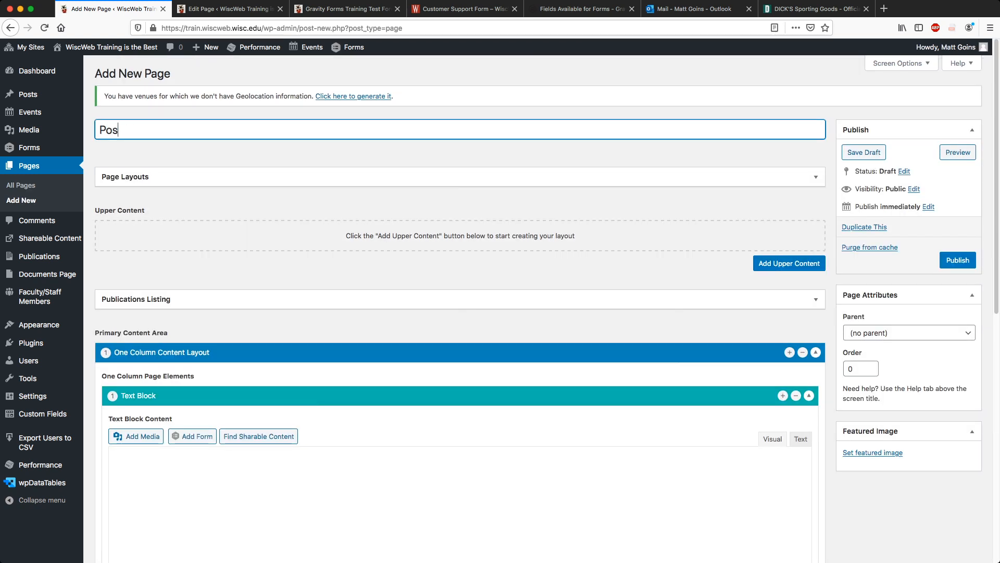
pyautogui.write('t Submission T')
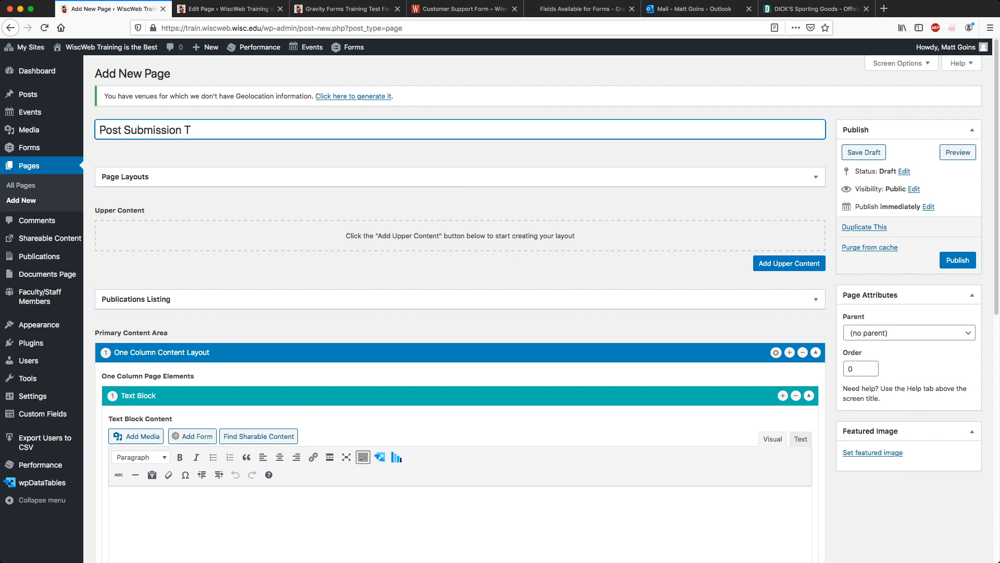
pyautogui.press('BackSpace')
pyautogui.write('Test Page')
# Embed the Gravity Forms Posting Form in the page body and publish it.
pyautogui.click(114, 500)
pyautogui.scroll(-3, 460, 308)
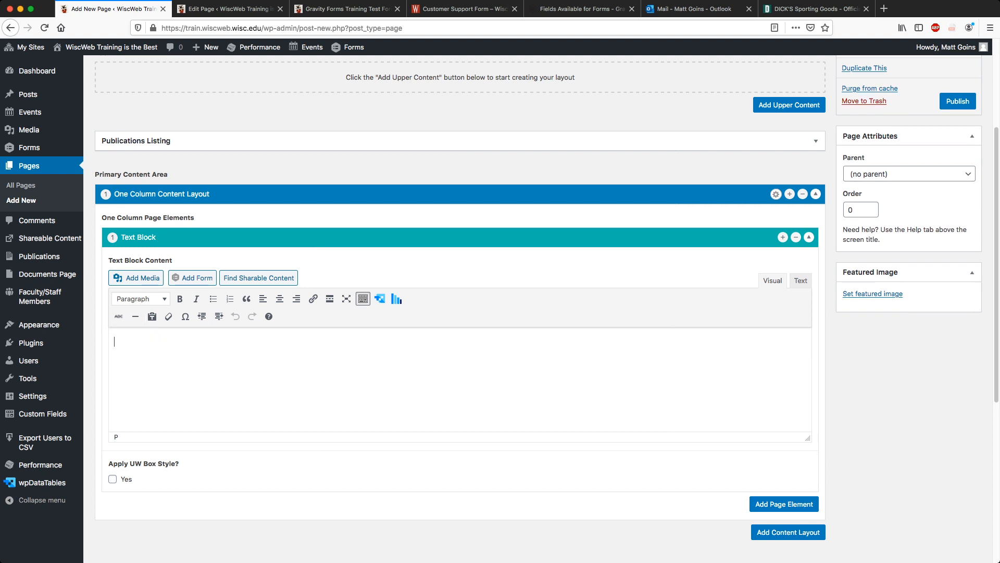
pyautogui.click(192, 277)
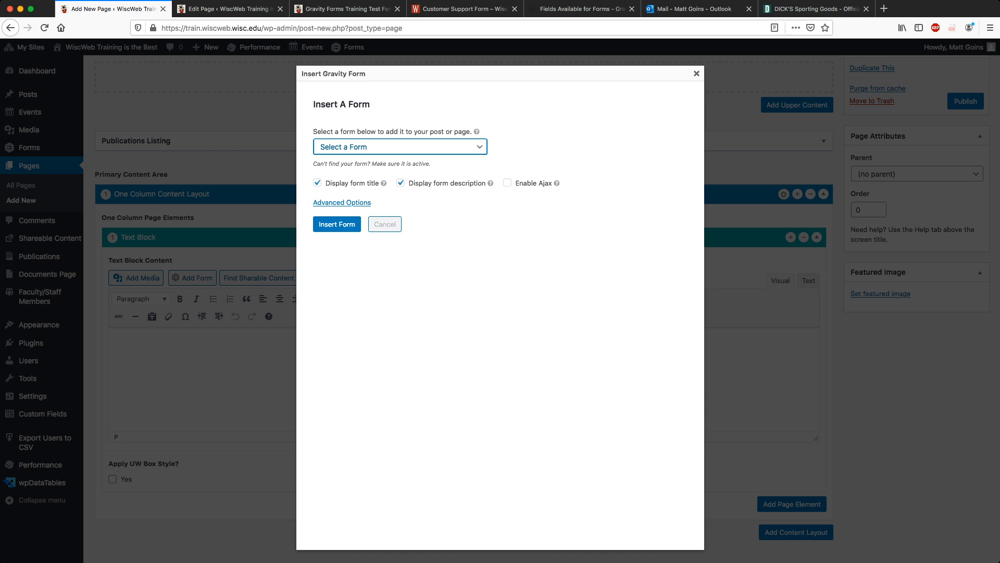
pyautogui.click(367, 172)
pyautogui.click(336, 224)
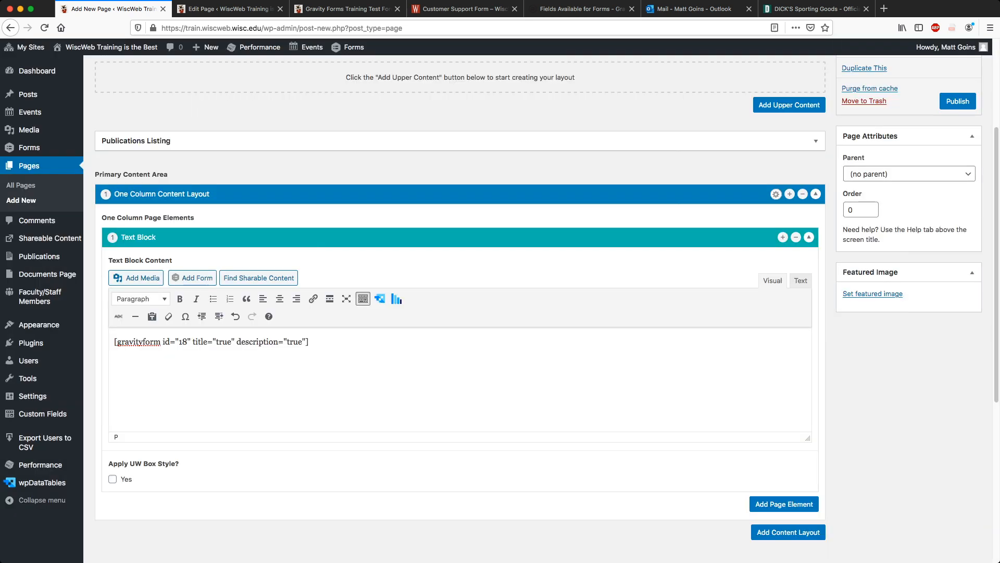
pyautogui.scroll(3, 541, 307)
pyautogui.click(957, 260)
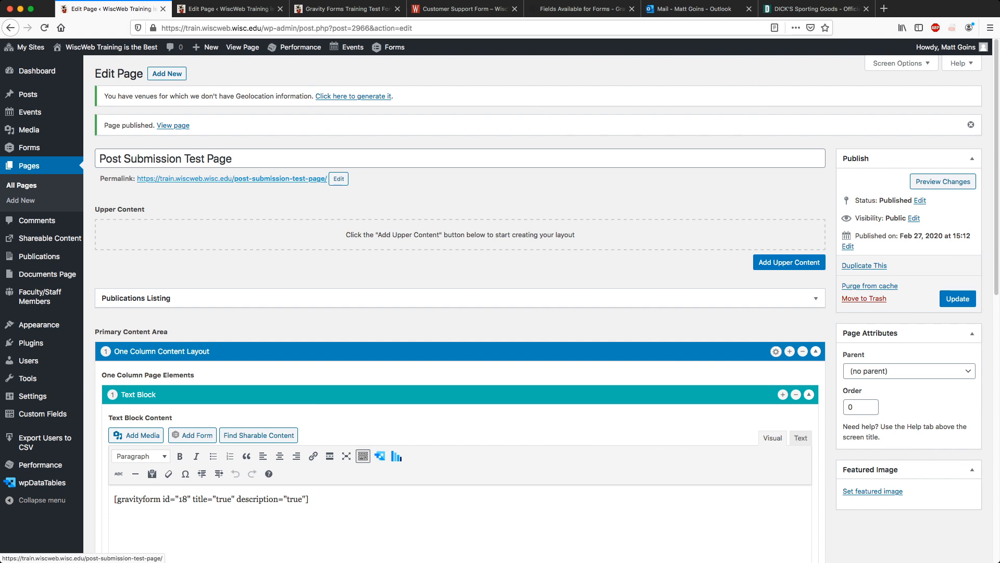
# View the published Post Submission Test Page, closing the leftover editing and test tabs.
pyautogui.keyDown('super'); pyautogui.click(232, 178); pyautogui.keyUp('super')
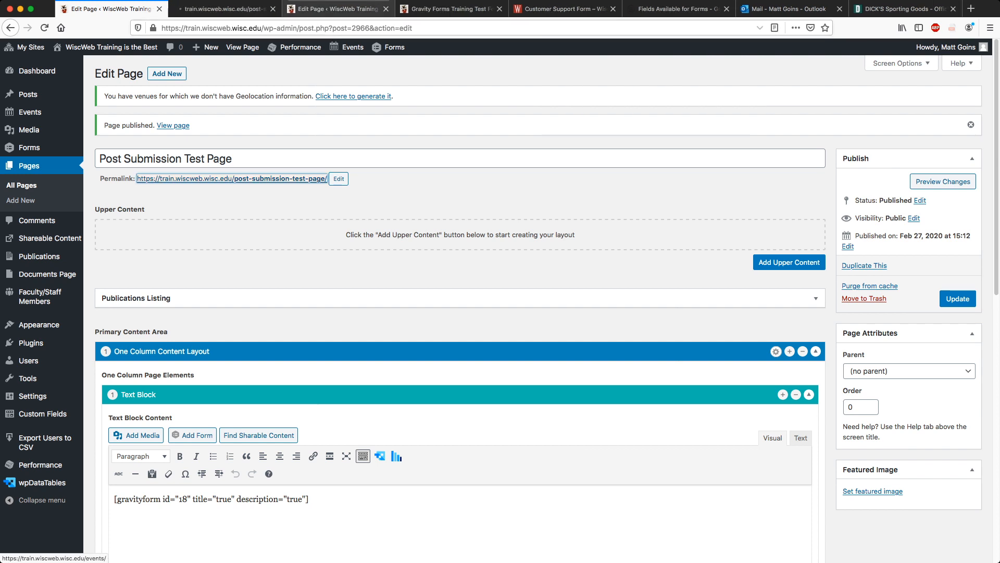
pyautogui.click(386, 9)
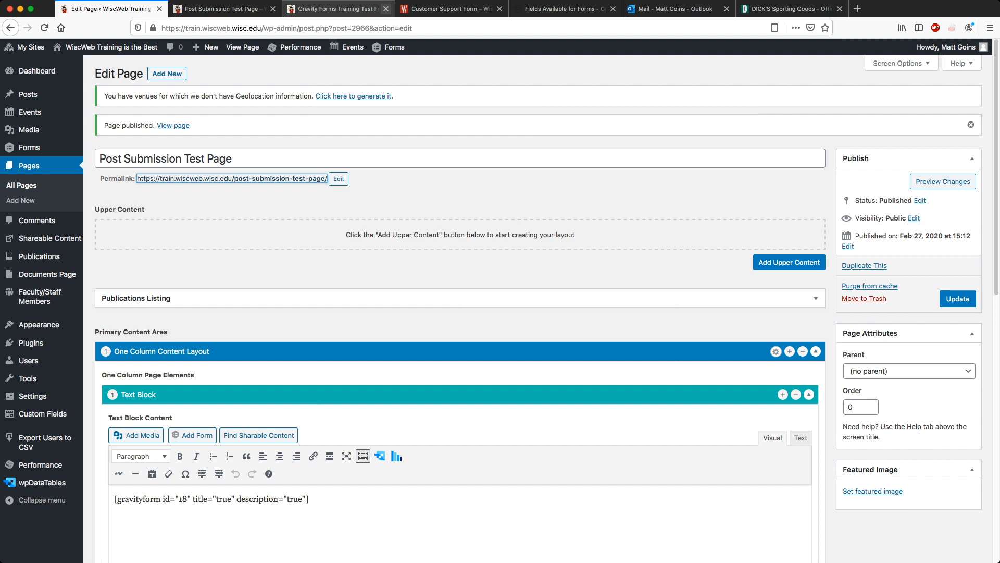
pyautogui.click(386, 9)
pyautogui.click(224, 9)
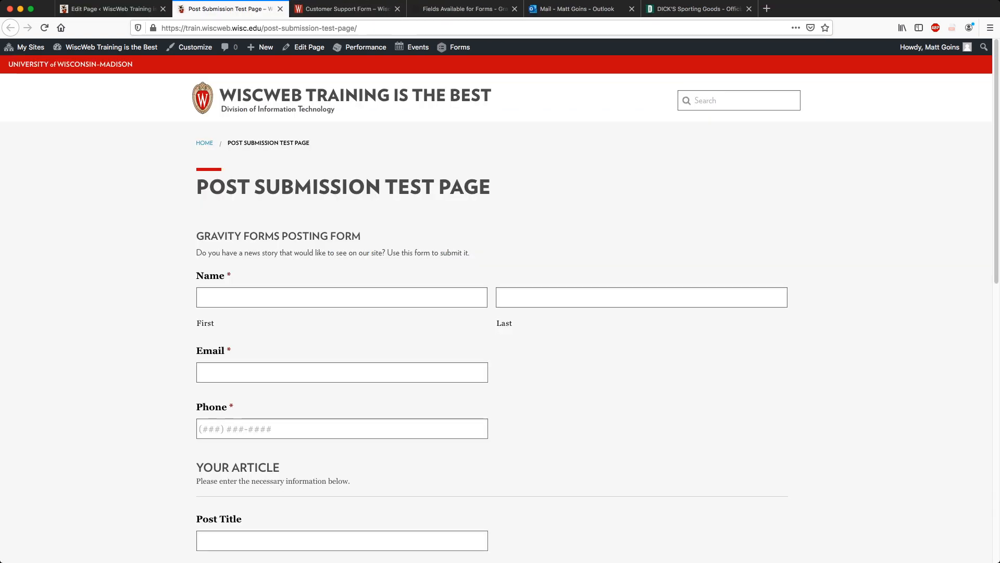
pyautogui.scroll(-3, 491, 313)
# Fill in the submitter's first and last name, e-mail address and phone number.
pyautogui.click(342, 197)
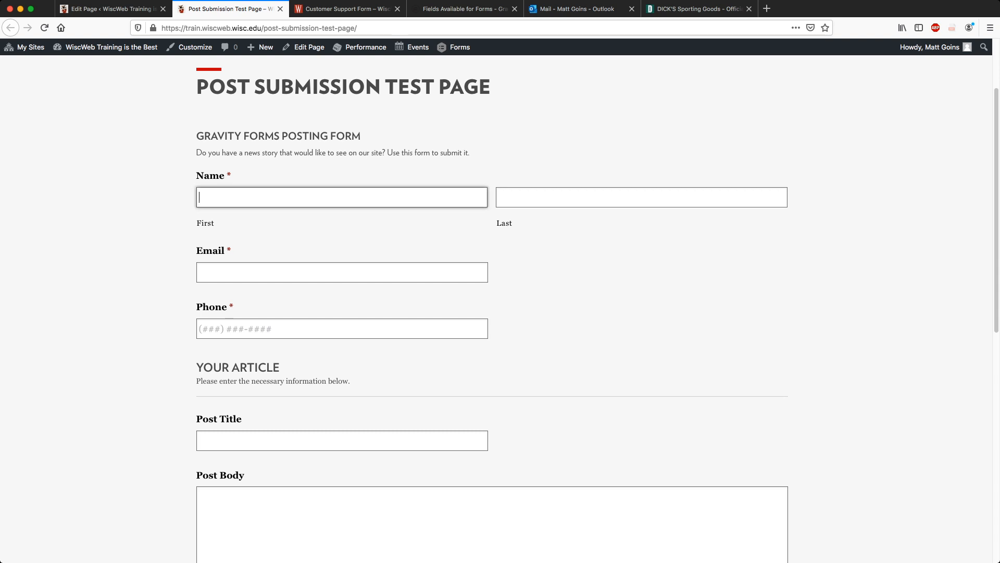
pyautogui.press('Tab')
pyautogui.press('Tab')
pyautogui.press('Tab')
# Enter title 'The Cubs Are Going To Win This Year', a short body and excerpt 'Go Cubs Go!'.
pyautogui.press('Tab')
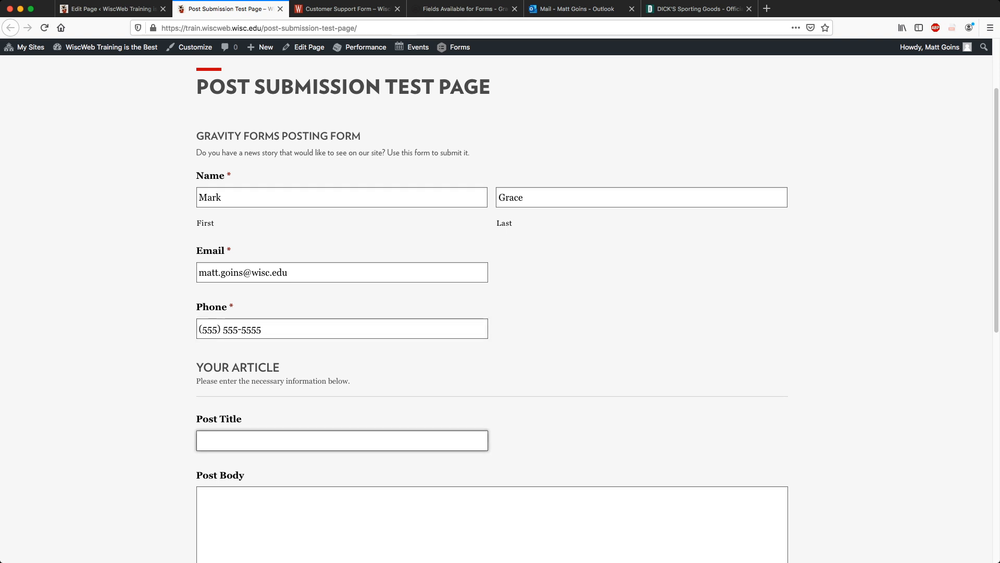
pyautogui.write('Teh')
pyautogui.press('BackSpace')
pyautogui.press('BackSpace')
pyautogui.write('he Cubs Are ')
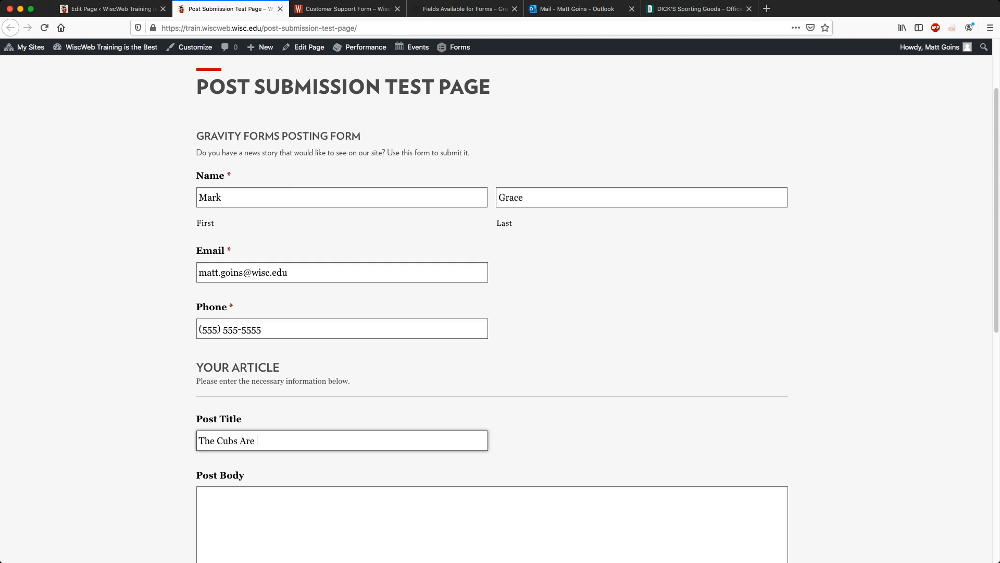
pyautogui.write('Going To Win This Year')
pyautogui.press('Tab')
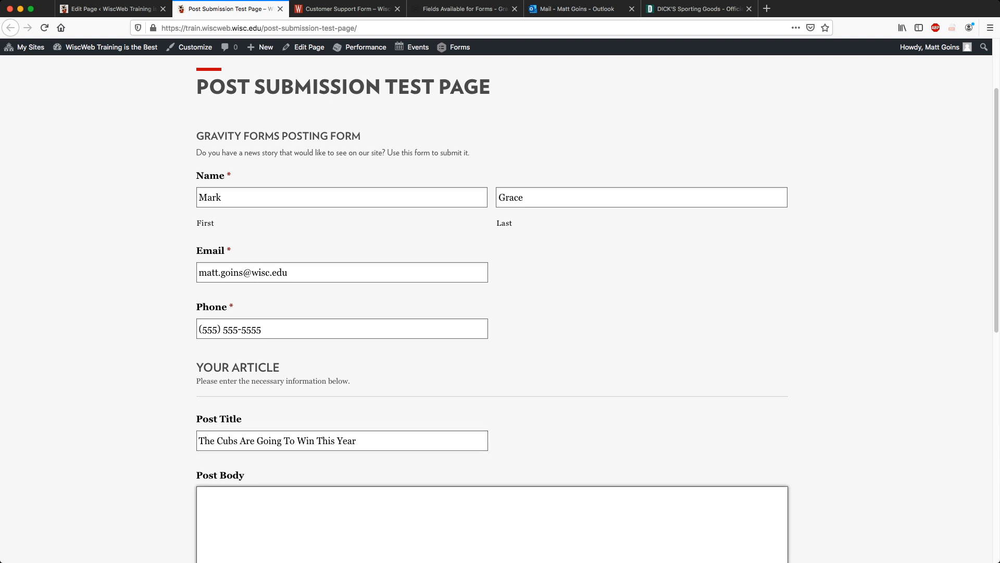
pyautogui.write('It hast')
pyautogui.press('BackSpace')
pyautogui.write('to happen (again) in a hundred')
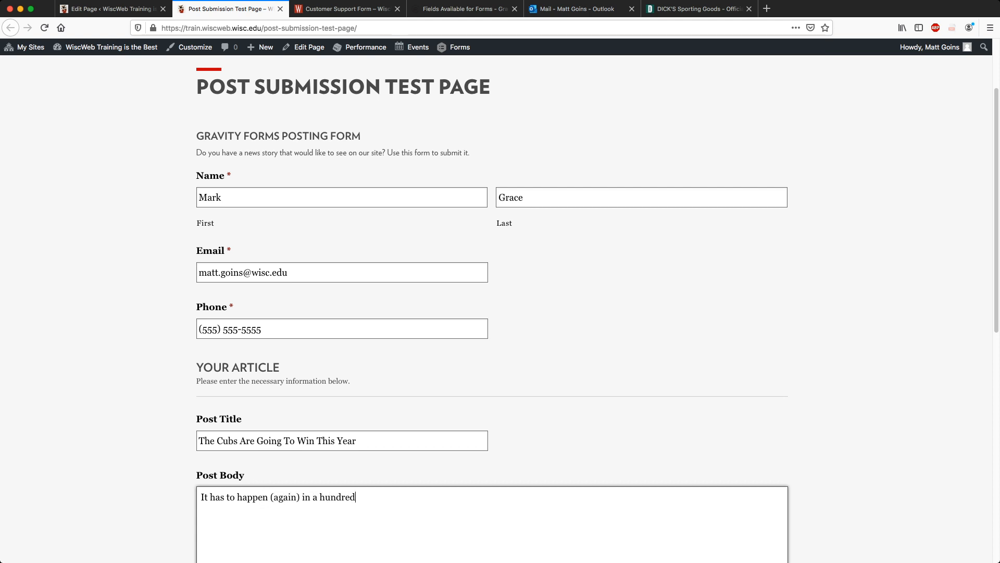
pyautogui.write(' years, right?')
pyautogui.press('Tab')
pyautogui.press('Tab')
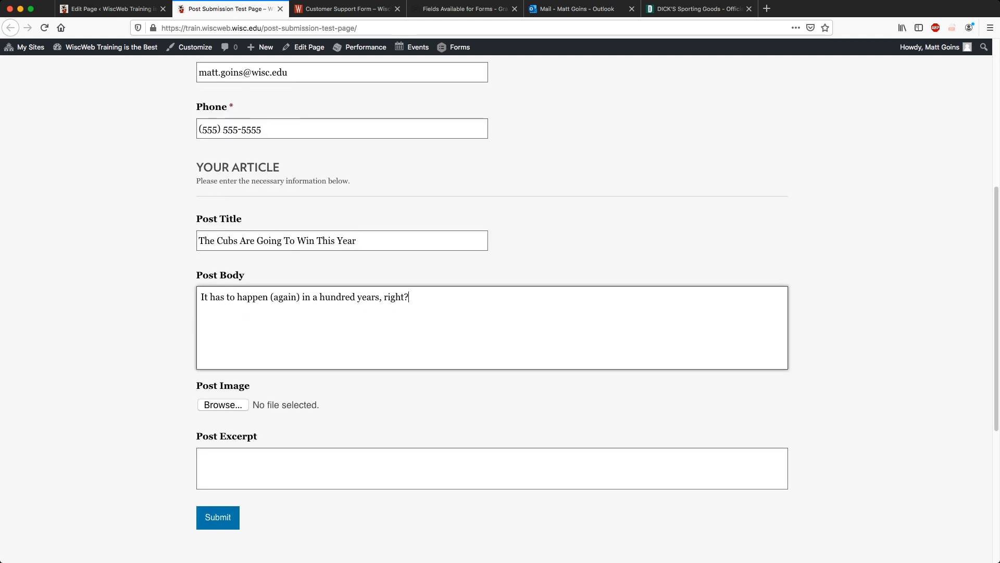
pyautogui.write('Go Cubs Go!')
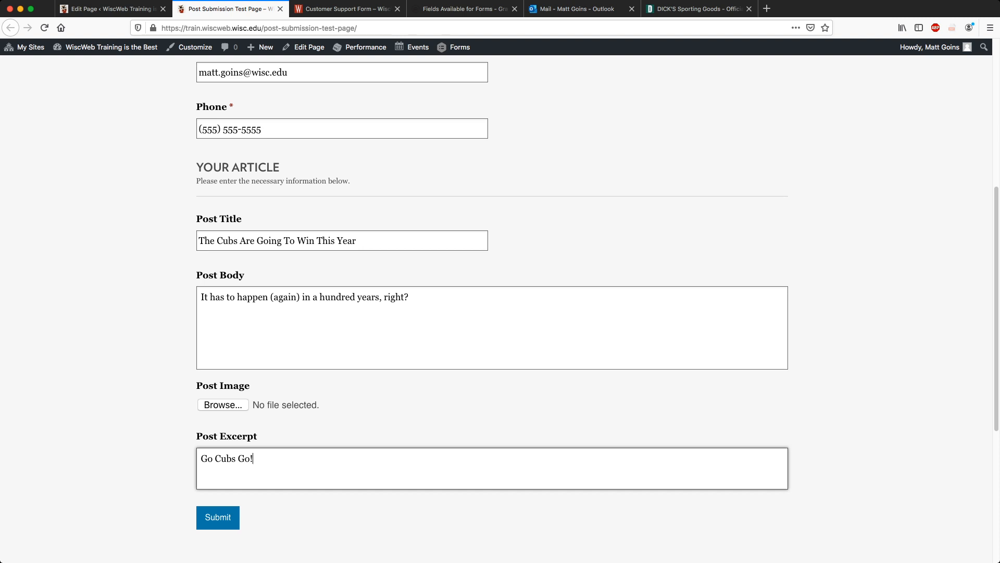
# Attach IMG_1695.JPG as the post image and submit the article form.
pyautogui.click(223, 405)
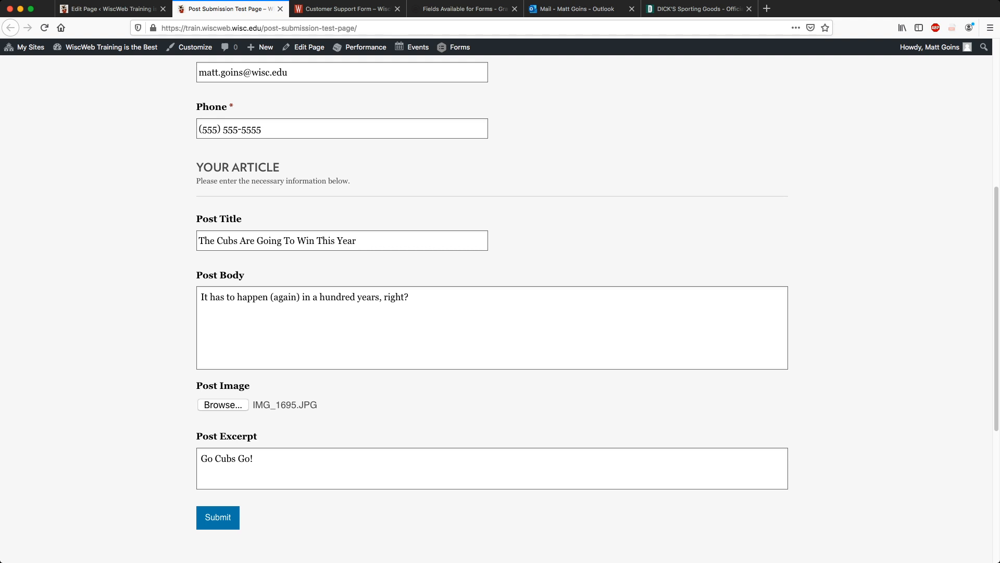
pyautogui.click(409, 297)
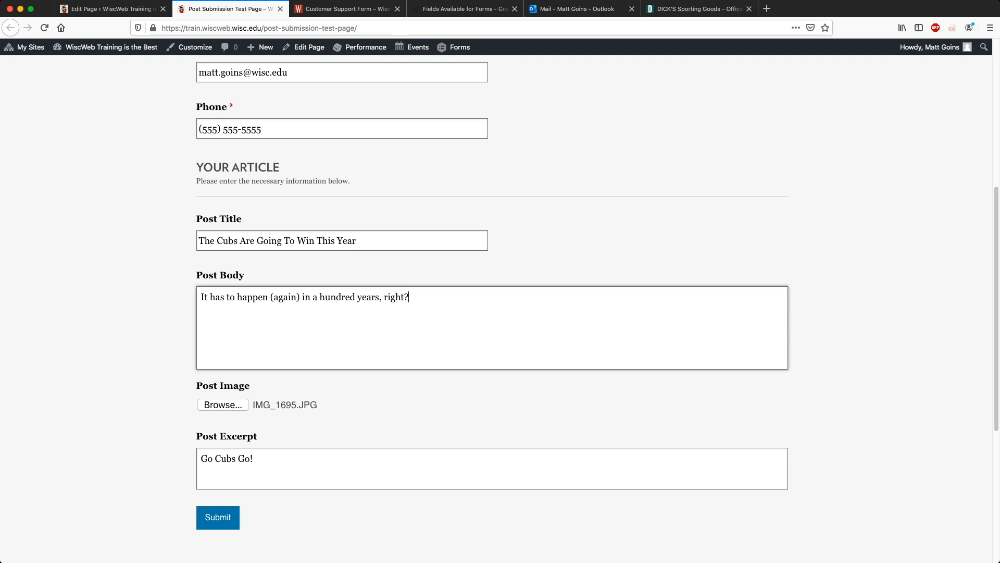
pyautogui.click(495, 404)
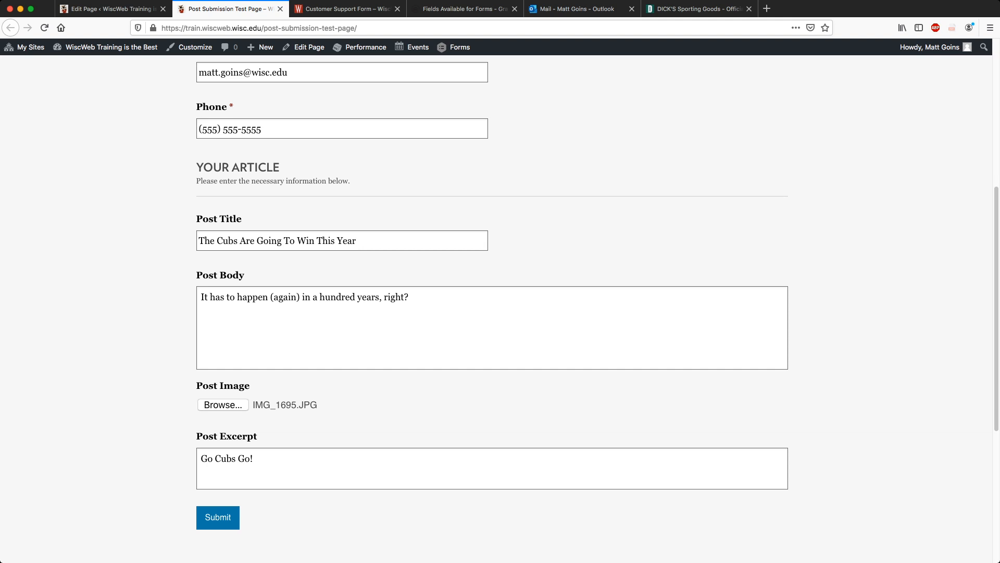
pyautogui.scroll(-3, 500, 307)
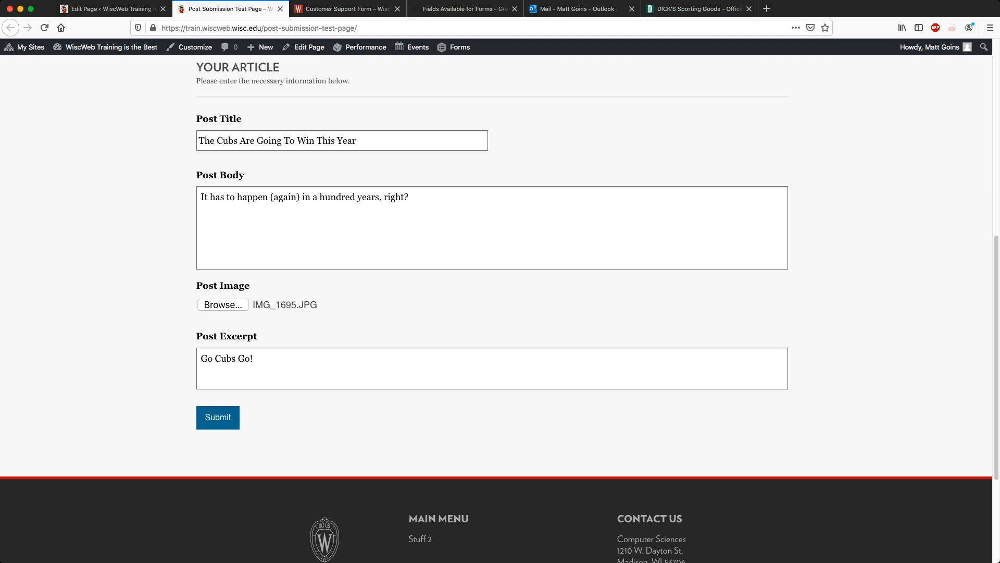
pyautogui.scroll(8, 224, 416)
pyautogui.scroll(-13, 224, 417)
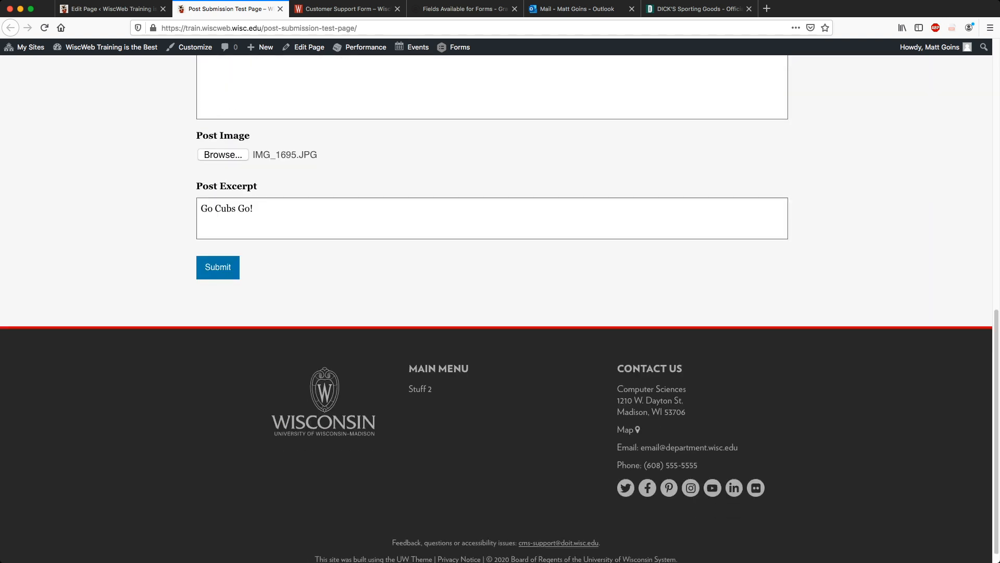
pyautogui.click(218, 267)
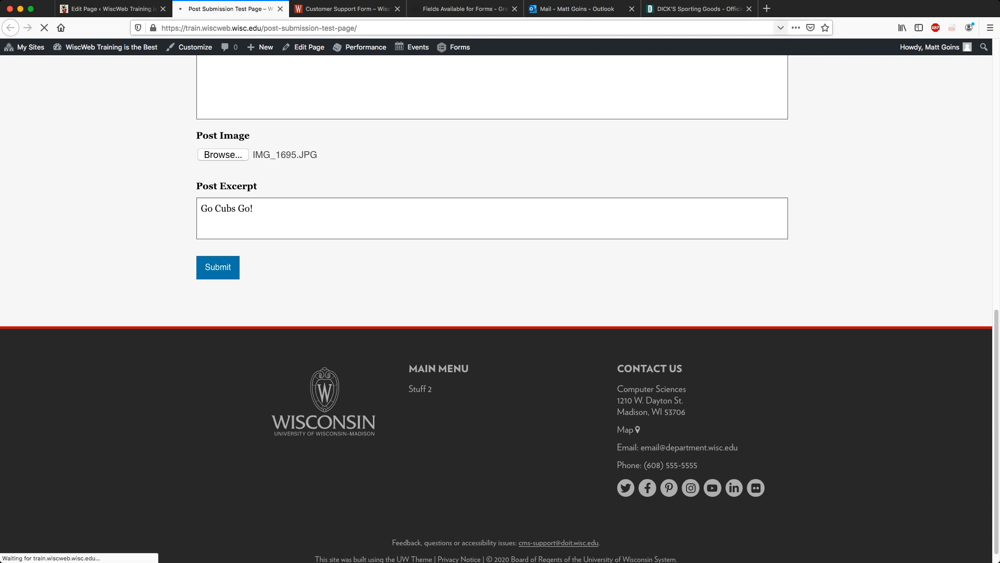
# Close the sporting goods store tab and switch to the Outlook inbox.
pyautogui.click(749, 9)
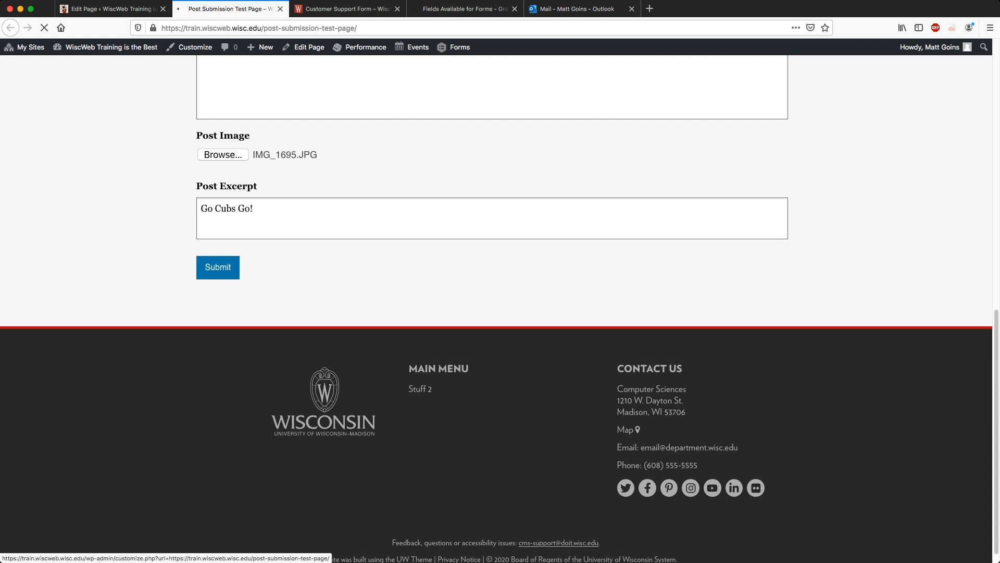
pyautogui.scroll(5, 500, 307)
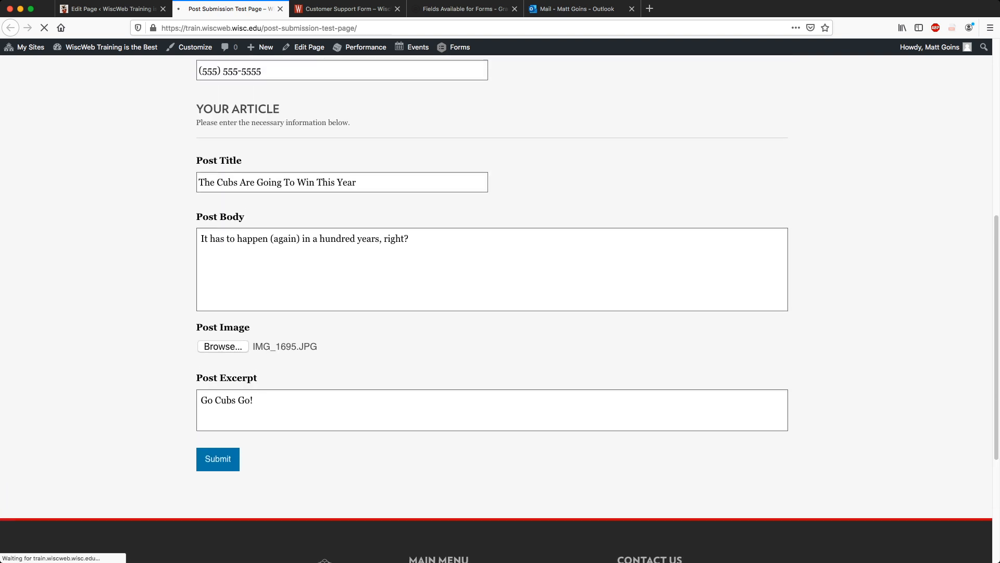
pyautogui.scroll(2, 500, 311)
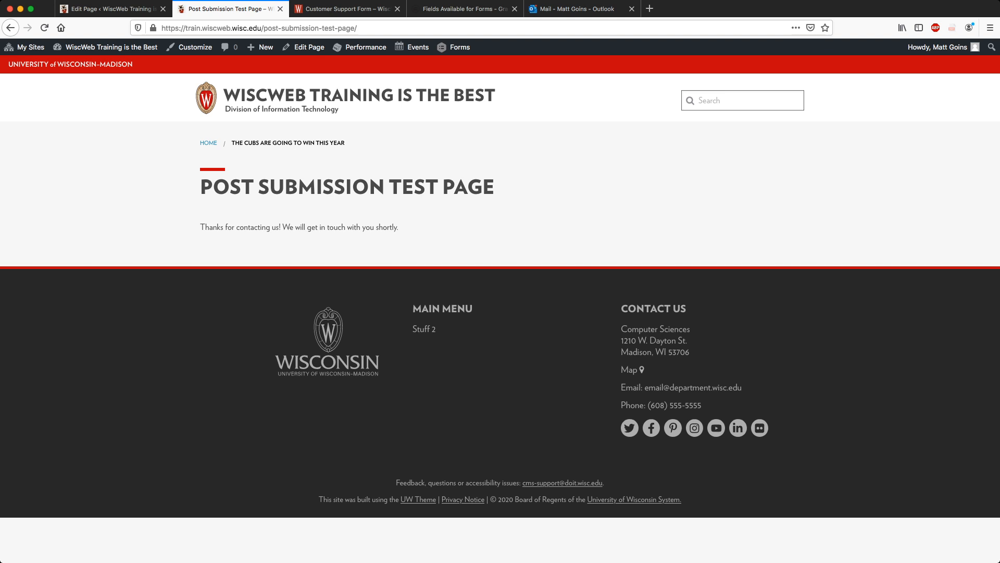
pyautogui.click(577, 9)
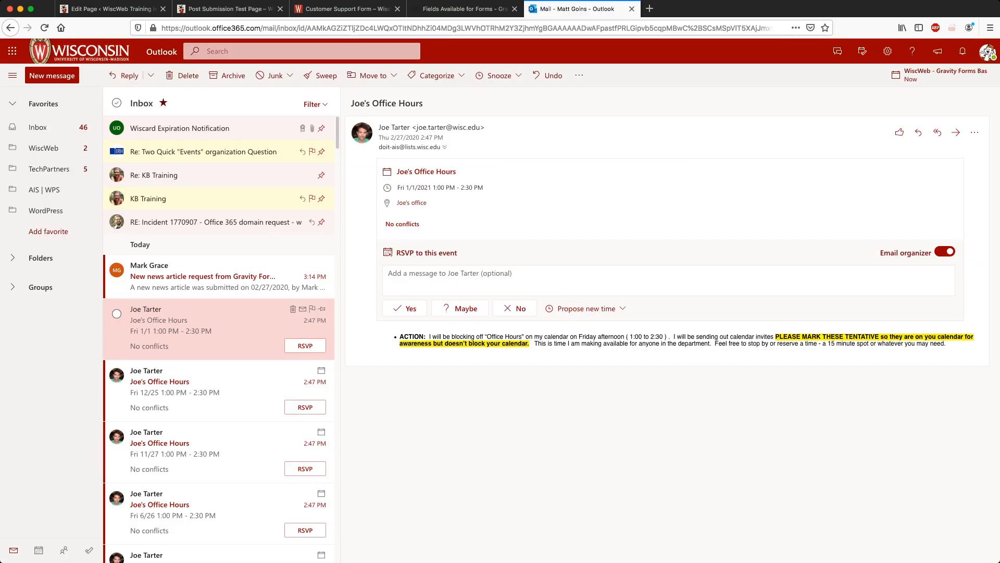
# Open the 'New news article request' email and follow its post.php edit link.
pyautogui.click(203, 276)
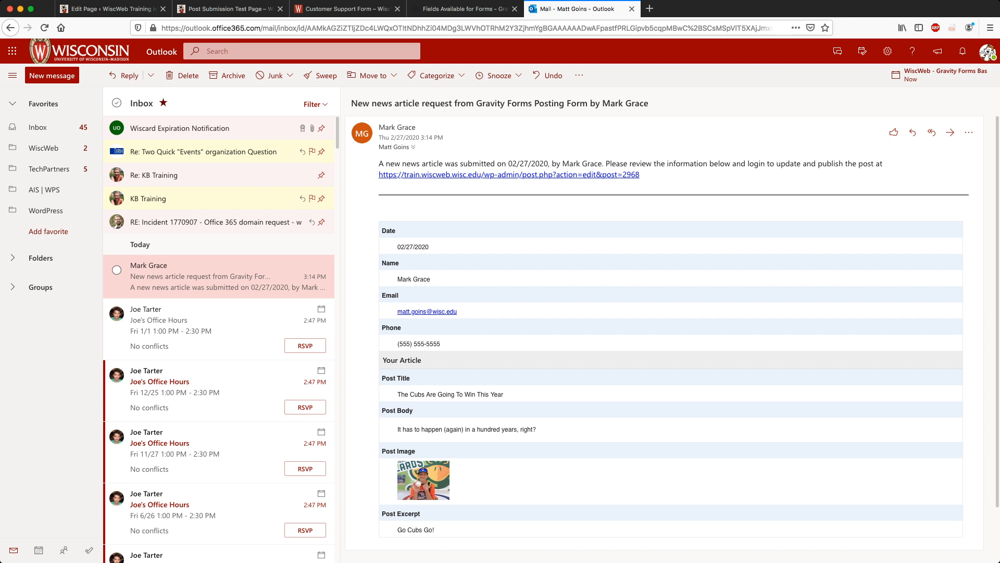
pyautogui.moveTo(641, 175); pyautogui.dragTo(379, 175)
pyautogui.click(411, 185)
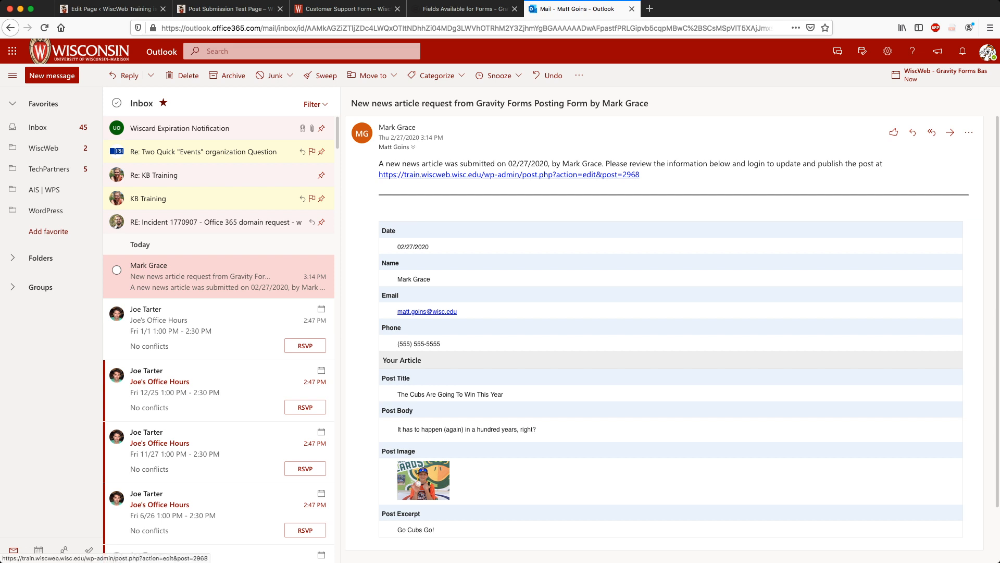
pyautogui.click(468, 174)
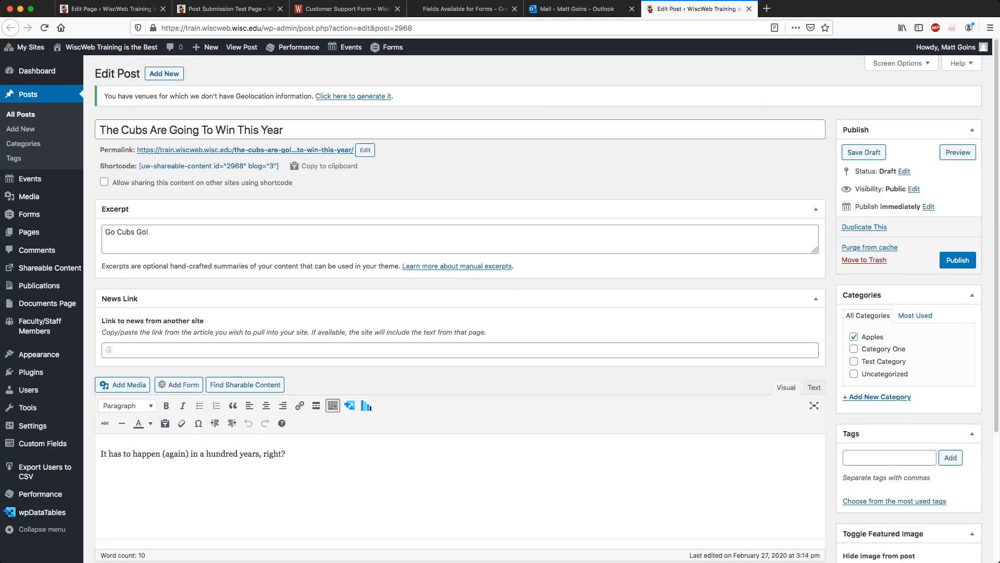
# Add a blank paragraph after the Cubs draft's body text and open the Add Media library.
pyautogui.scroll(-3, 500, 313)
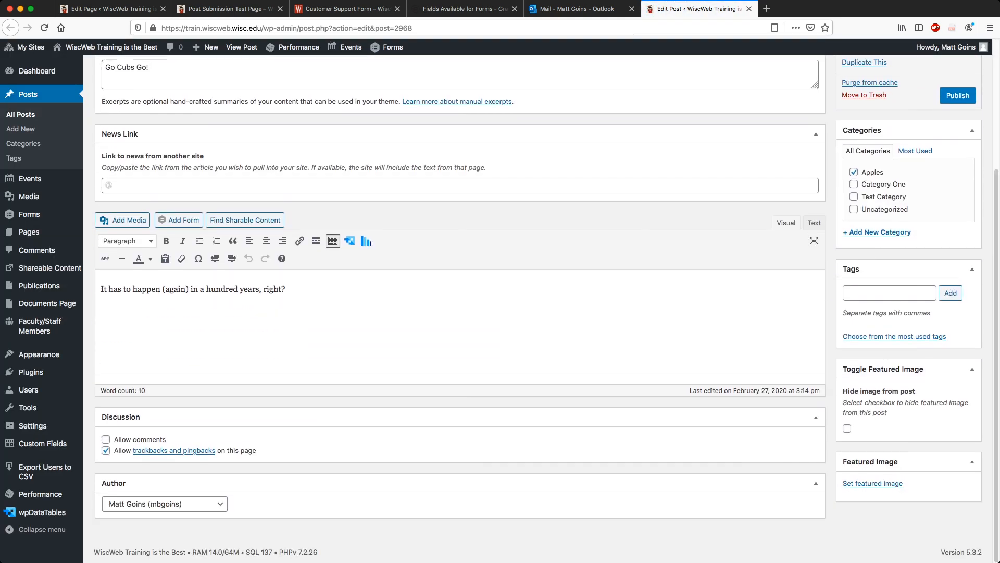
pyautogui.scroll(1, 500, 313)
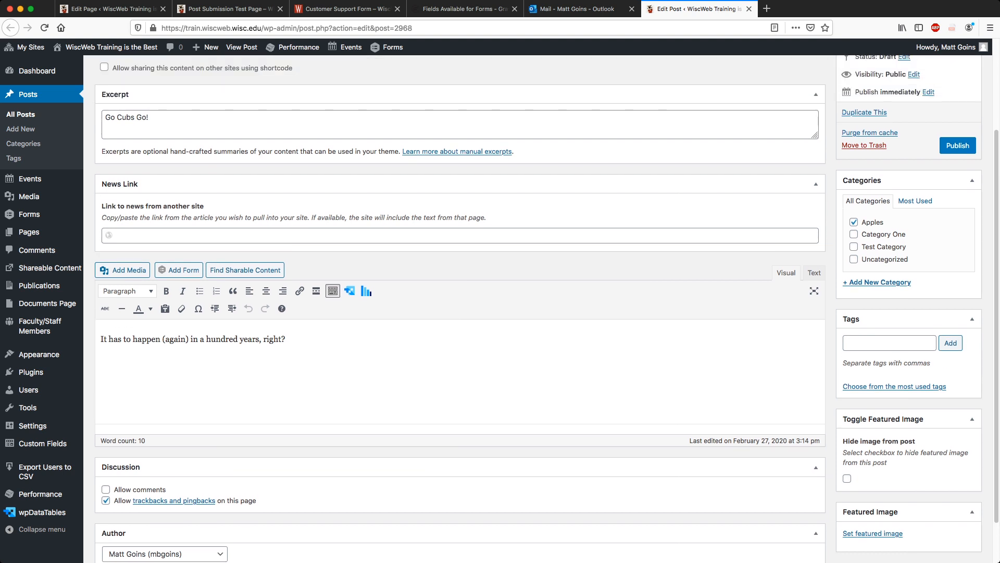
pyautogui.scroll(2, 500, 313)
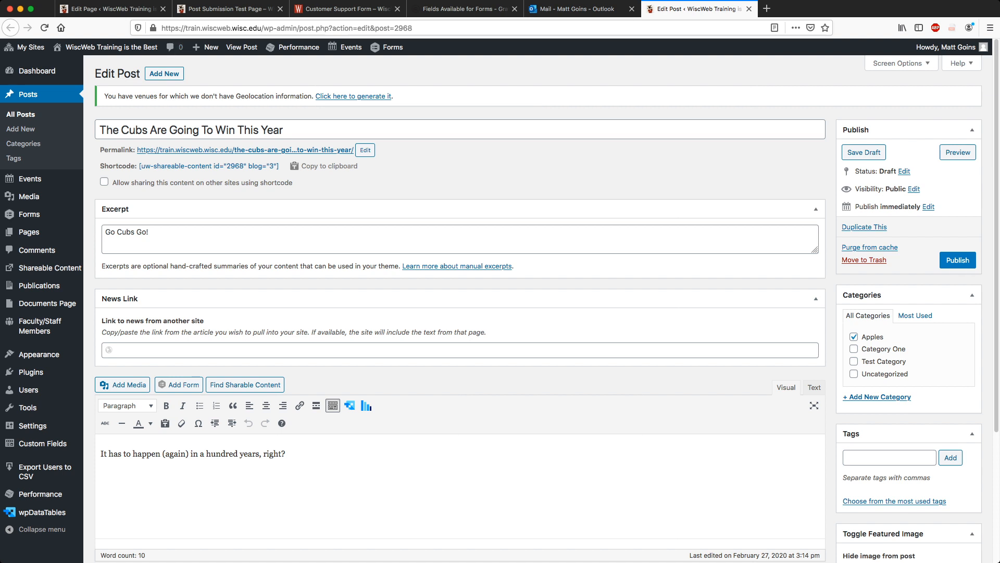
pyautogui.scroll(-5, 458, 312)
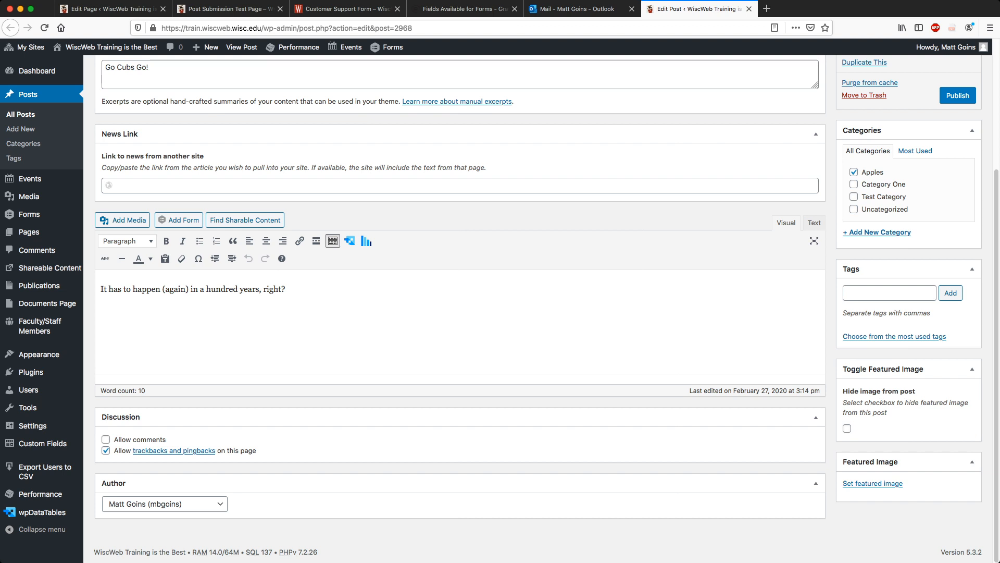
pyautogui.press('Return')
pyautogui.click(122, 220)
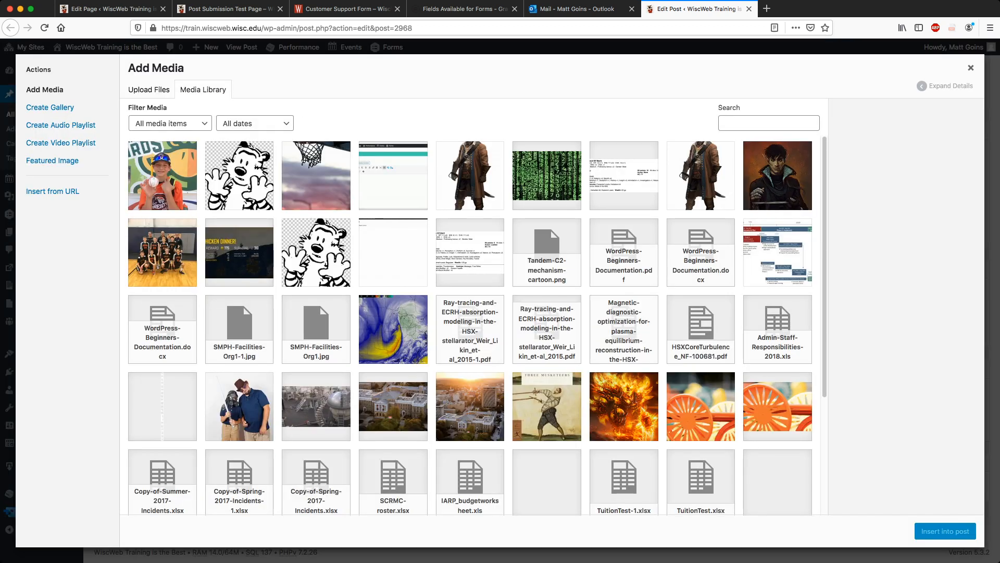
# Give the baseball player photo alt text about his home run derby award and a Mallards Camp title, then insert it.
pyautogui.click(163, 177)
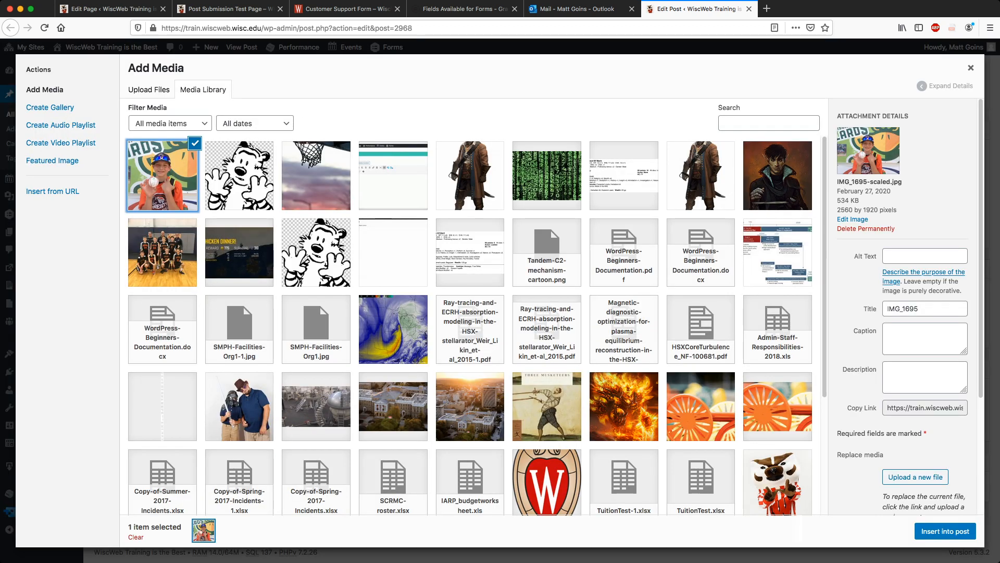
pyautogui.click(924, 256)
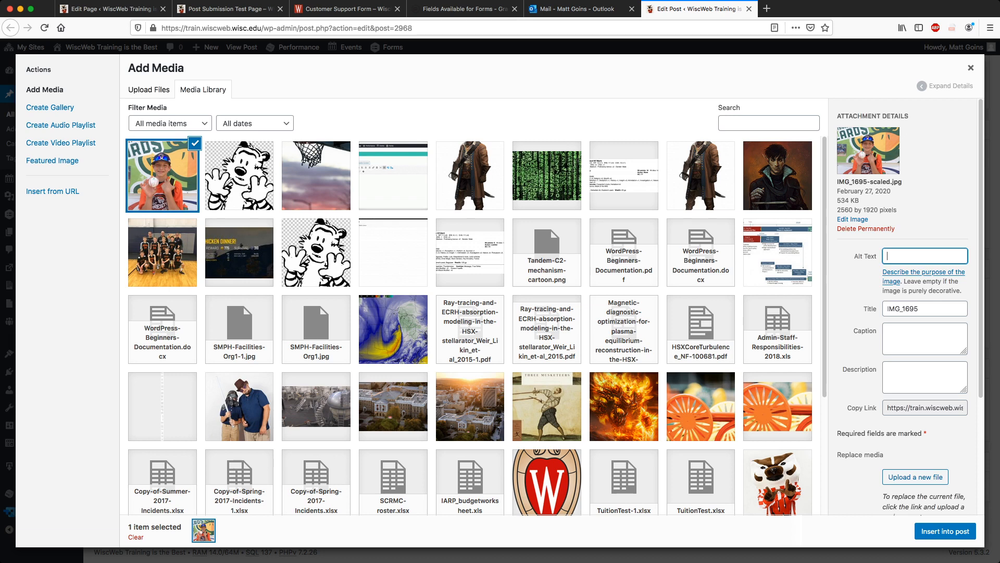
pyautogui.write('Caden with ')
pyautogui.write('his home r')
pyautogui.write('un derby r')
pyautogui.press('BackSpace')
pyautogui.write('award')
pyautogui.press('Tab')
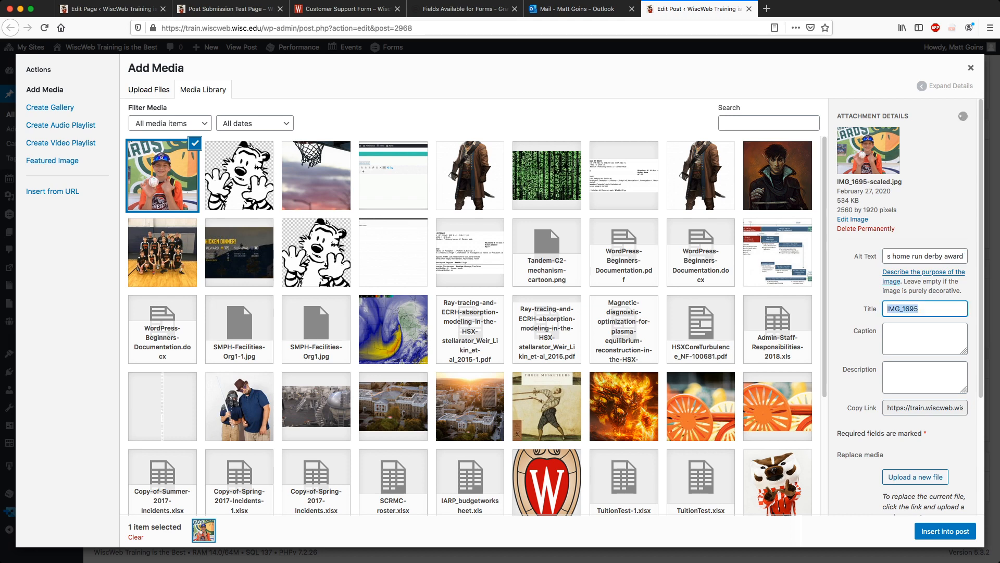
pyautogui.write('Caden Mallards Camp')
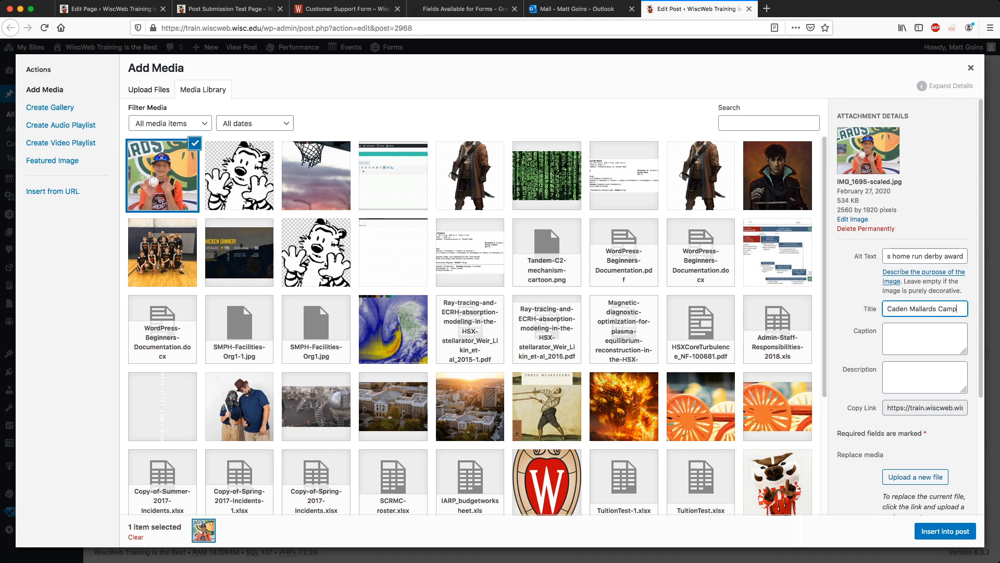
pyautogui.press('Tab')
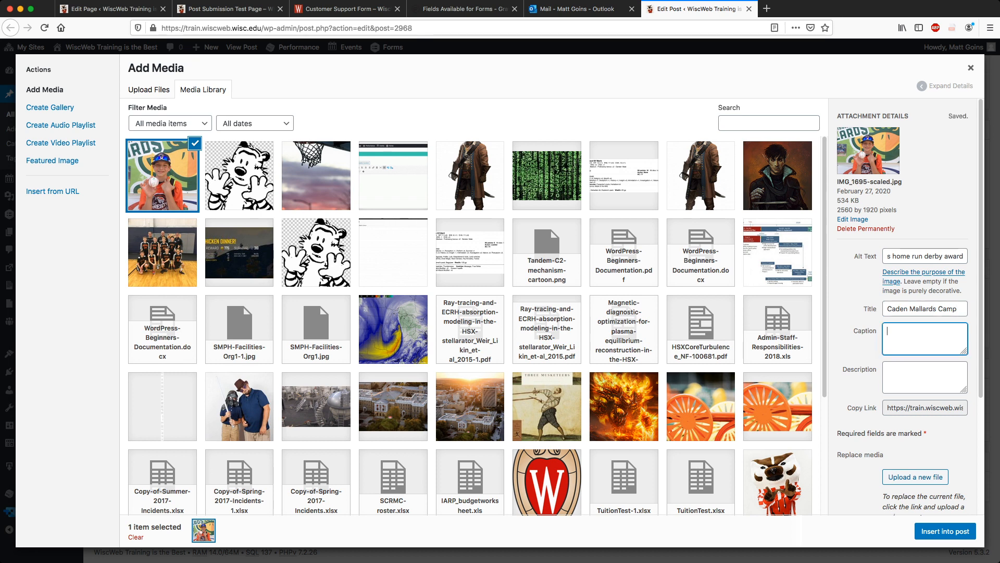
pyautogui.click(945, 531)
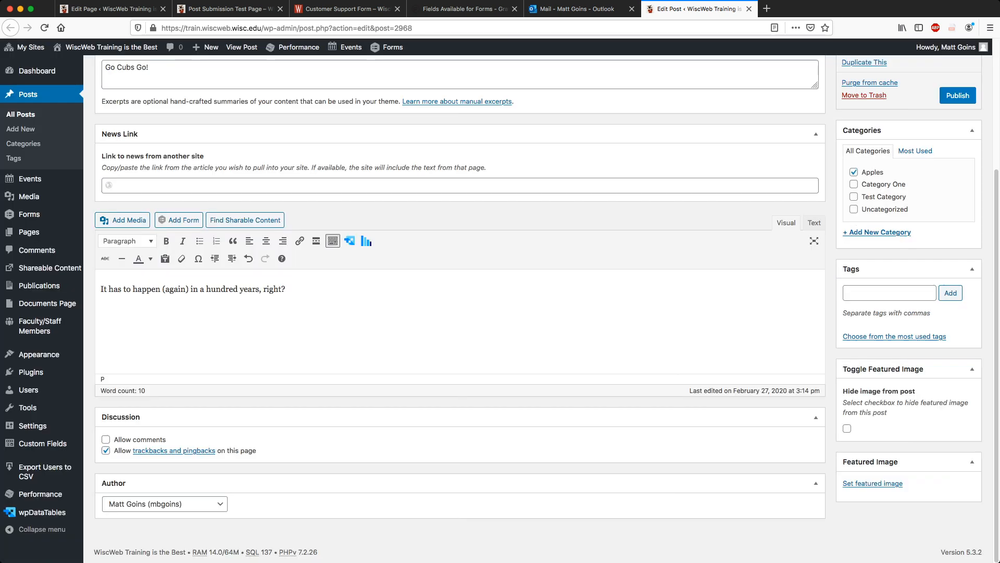
# Center the baseball photo and drag it above the post's sentence.
pyautogui.click(460, 362)
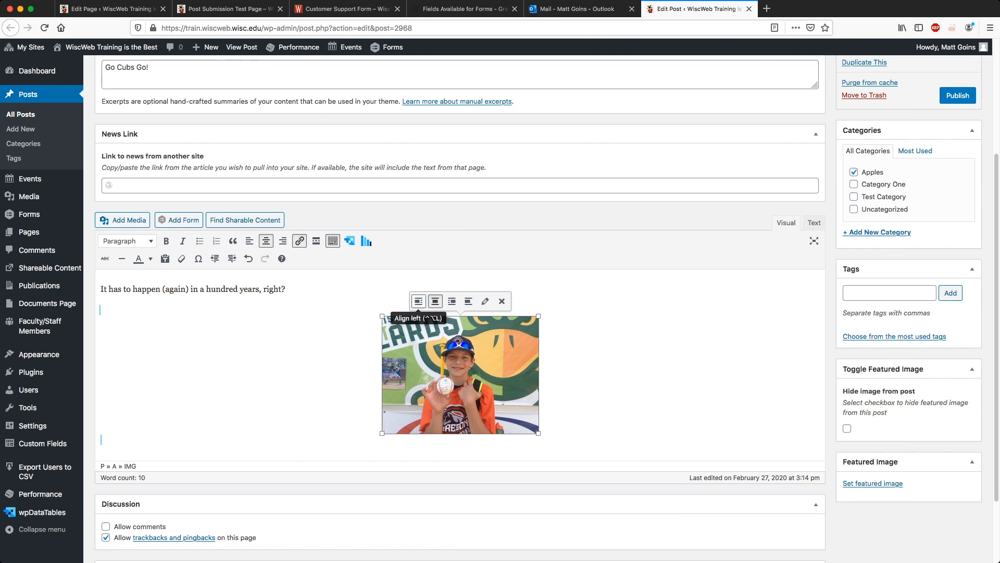
pyautogui.click(419, 295)
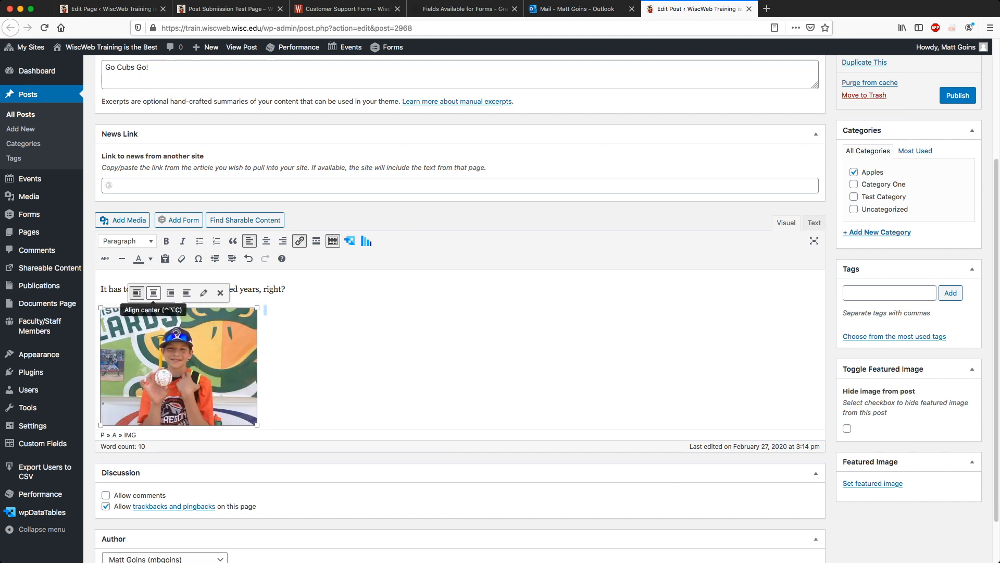
pyautogui.click(153, 292)
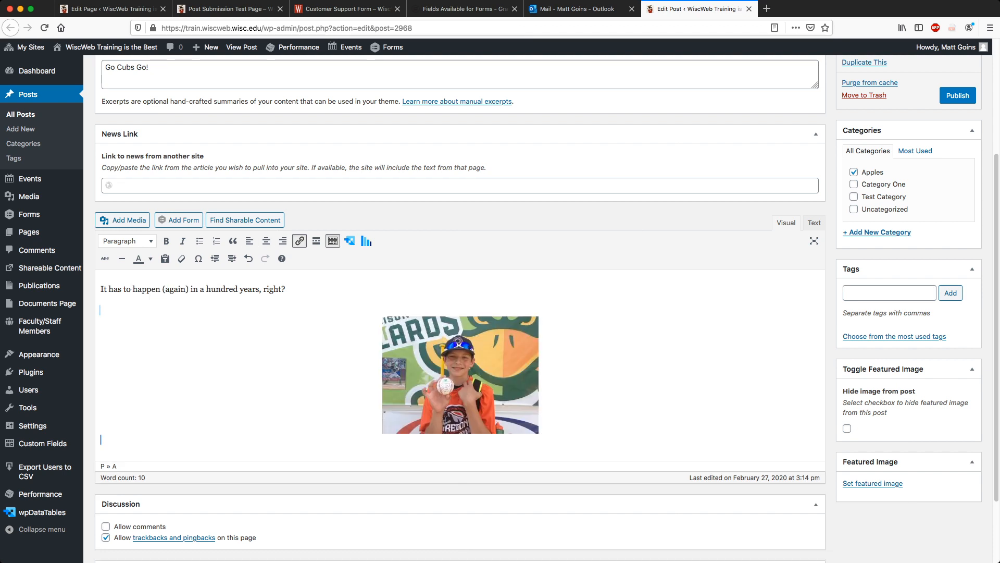
pyautogui.moveTo(459, 374); pyautogui.dragTo(101, 289)
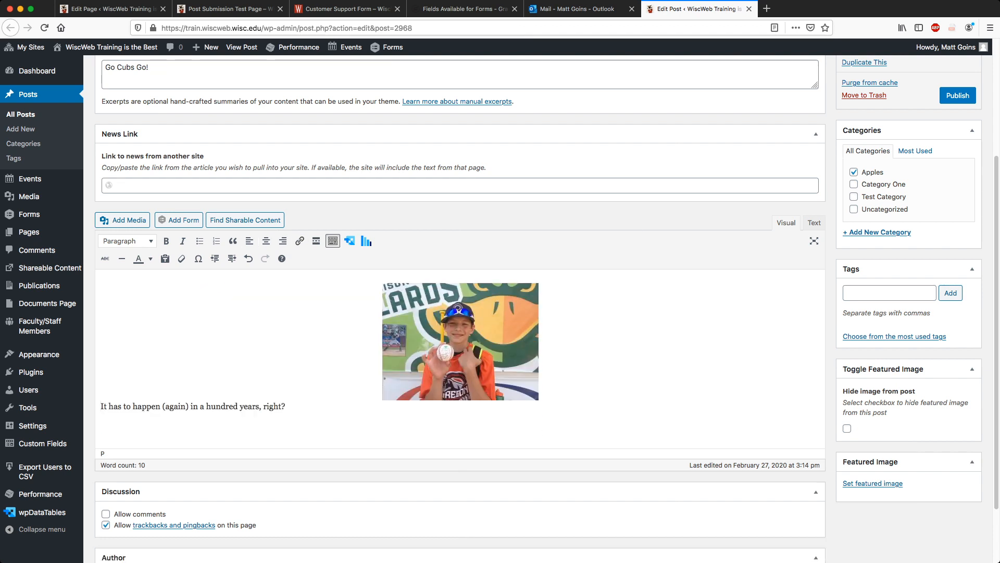
# Tidy the paragraph breaks between the centered photo and the sentence below it.
pyautogui.click(460, 342)
pyautogui.press('Right')
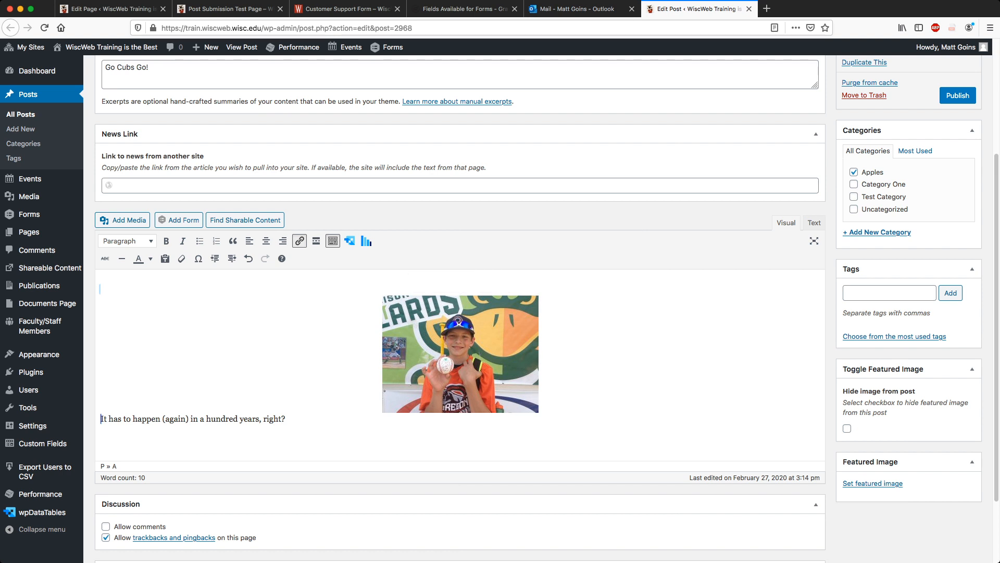
pyautogui.press('Return')
pyautogui.press('Up')
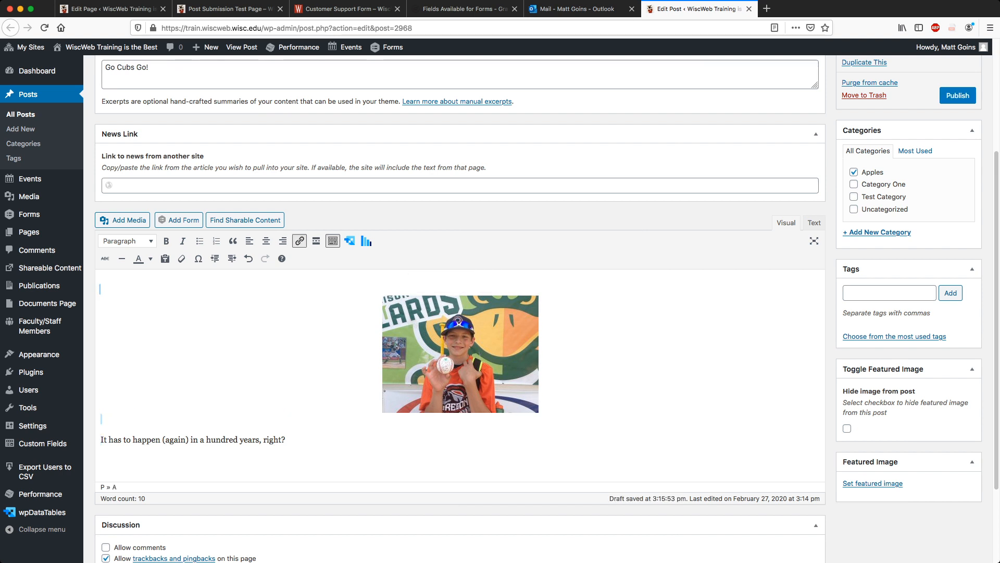
pyautogui.press('Down')
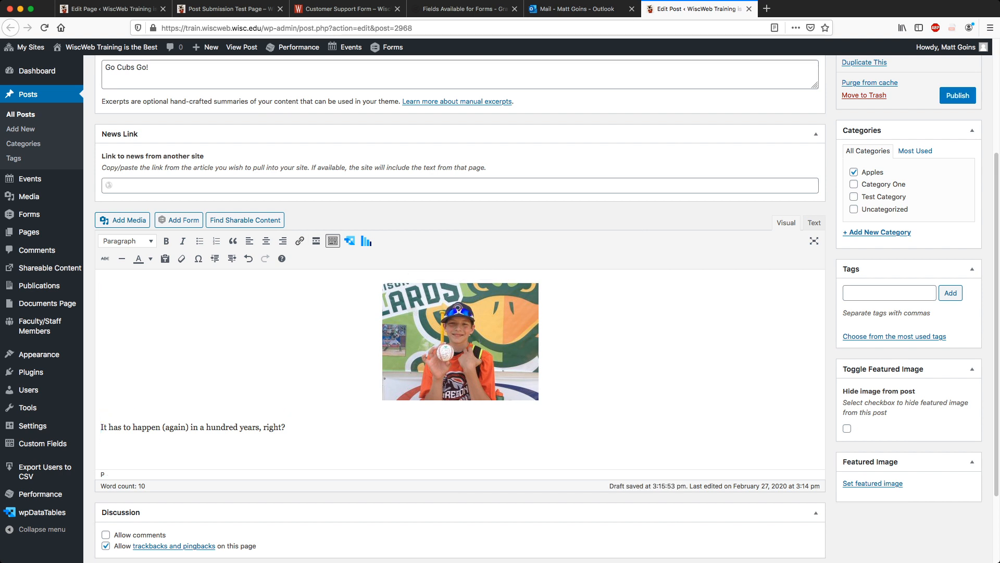
pyautogui.press('Up')
pyautogui.press('Down')
pyautogui.press('BackSpace')
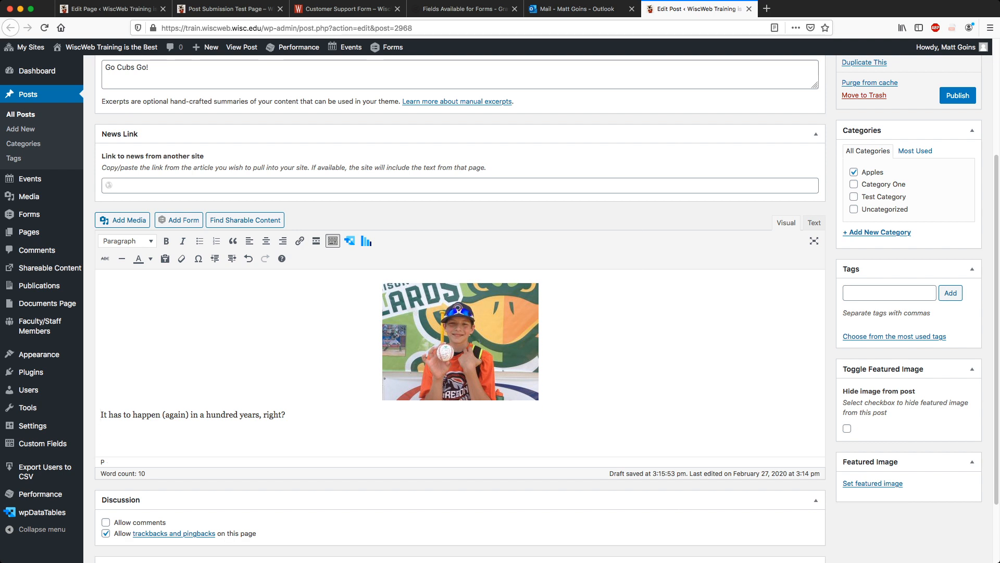
pyautogui.press('Up')
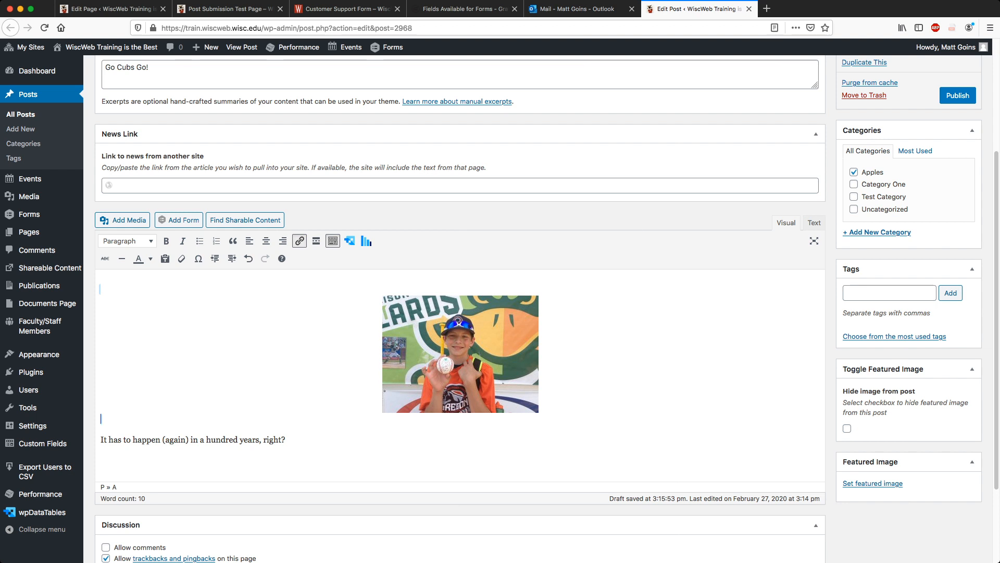
pyautogui.click(460, 354)
pyautogui.press('Right')
# Publish the Cubs post and return to the news article request email in Outlook.
pyautogui.scroll(3, 460, 307)
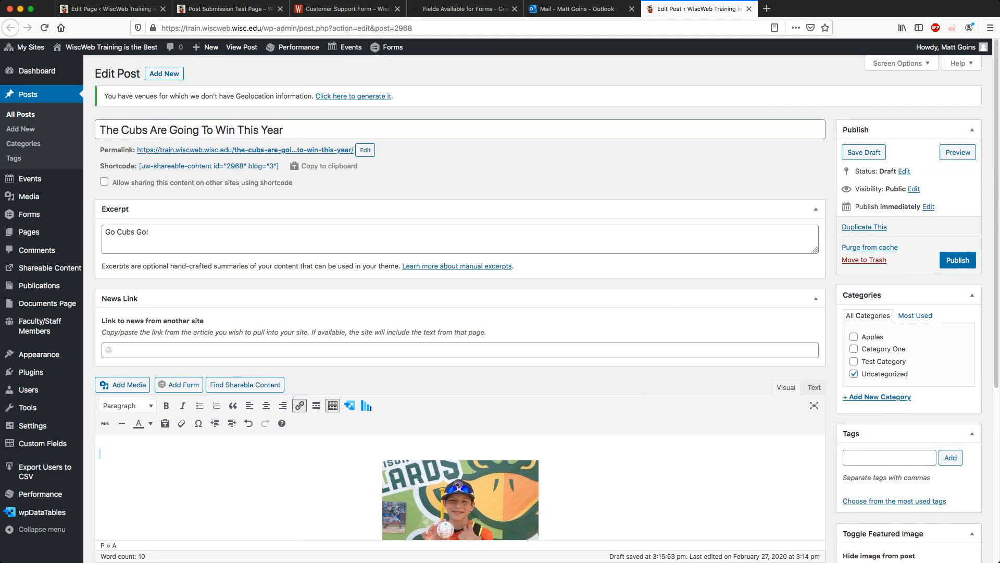
pyautogui.click(957, 260)
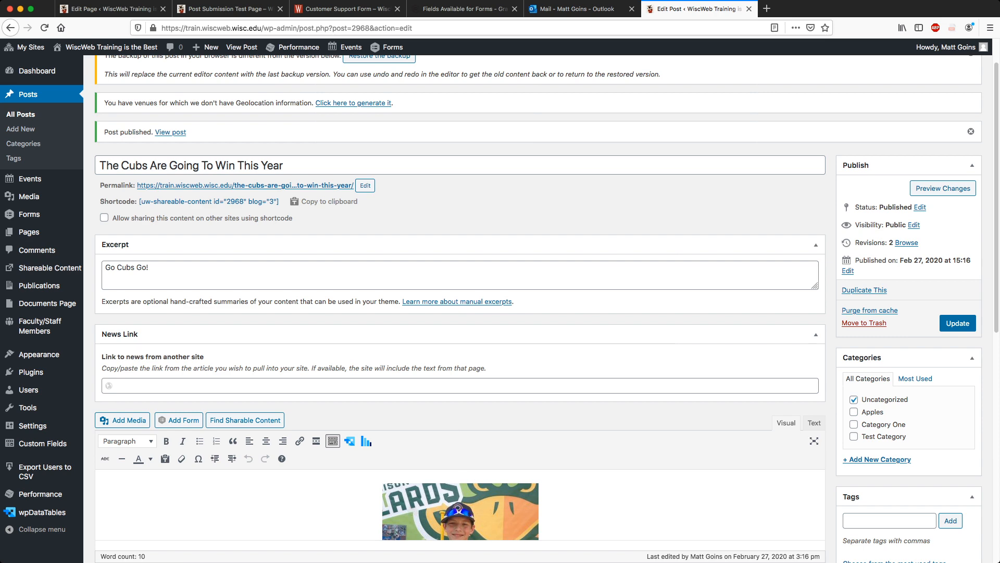
pyautogui.click(577, 9)
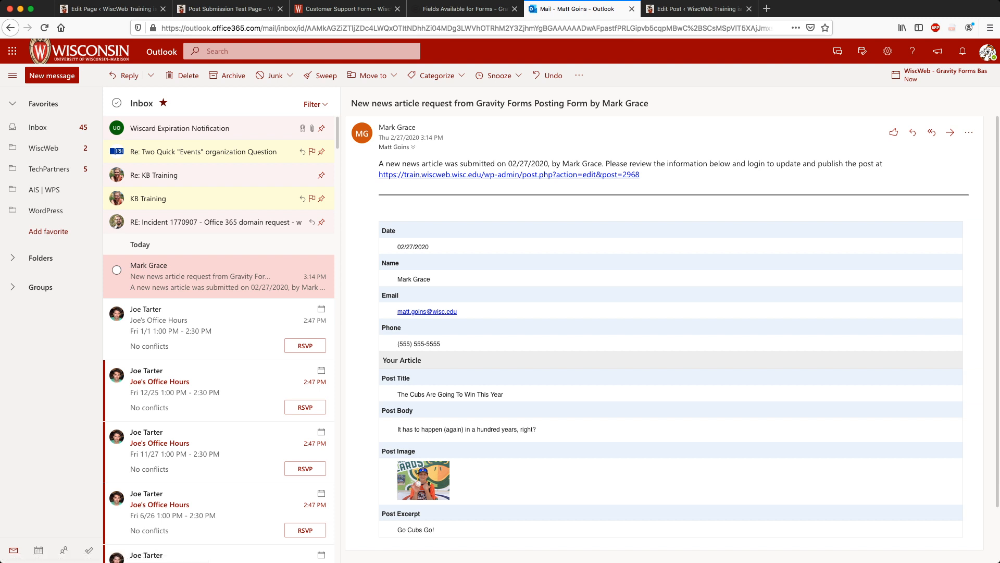
# Check the post edit link in the request email, then return to the Cubs post's edit screen.
pyautogui.moveTo(379, 164)
pyautogui.mouseDown()
pyautogui.moveTo(642, 175)
pyautogui.moveTo(595, 164)
pyautogui.moveTo(379, 165)
pyautogui.mouseUp()
pyautogui.click(643, 177)
pyautogui.click(378, 165)
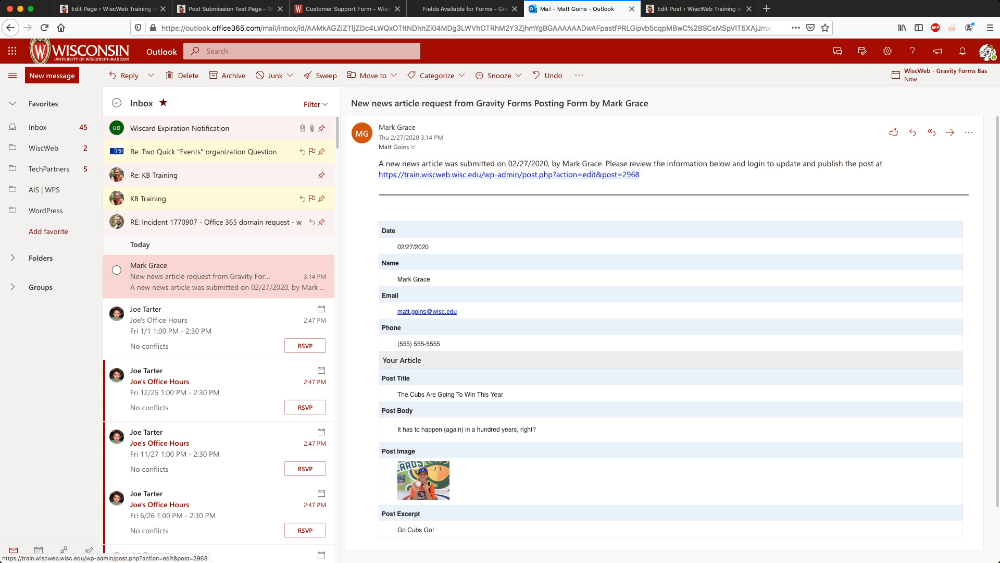
pyautogui.moveTo(640, 175); pyautogui.dragTo(379, 174)
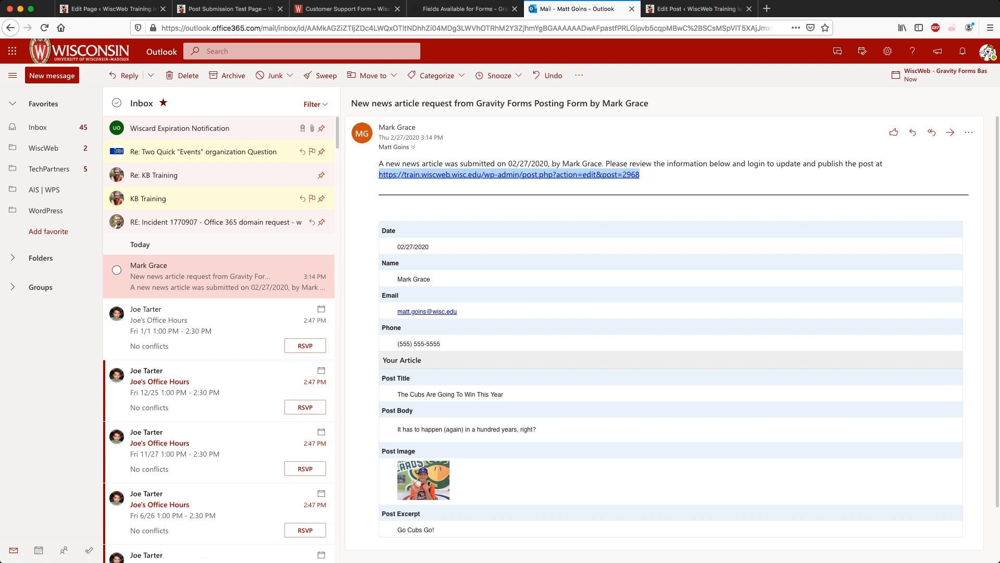
pyautogui.click(378, 175)
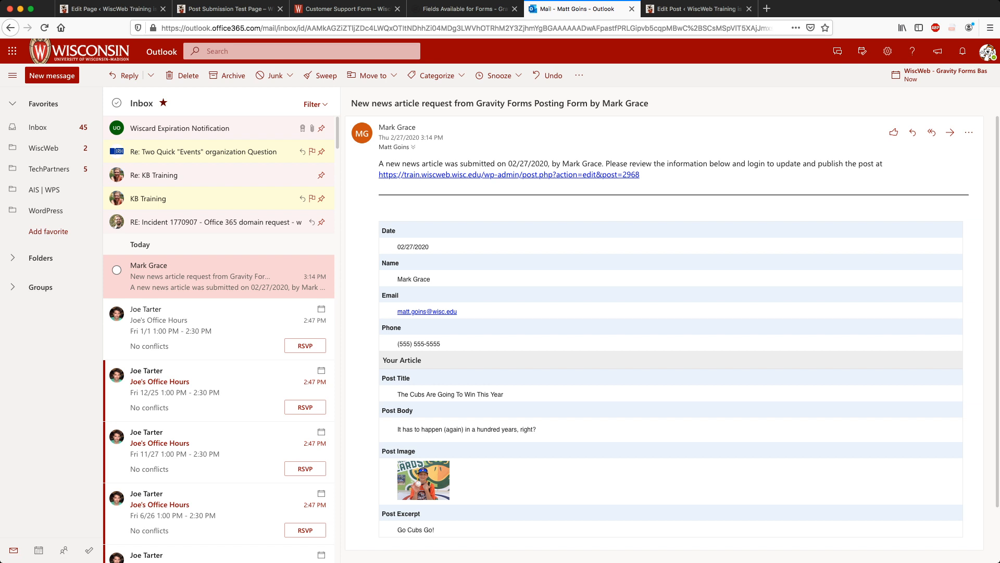
pyautogui.click(699, 8)
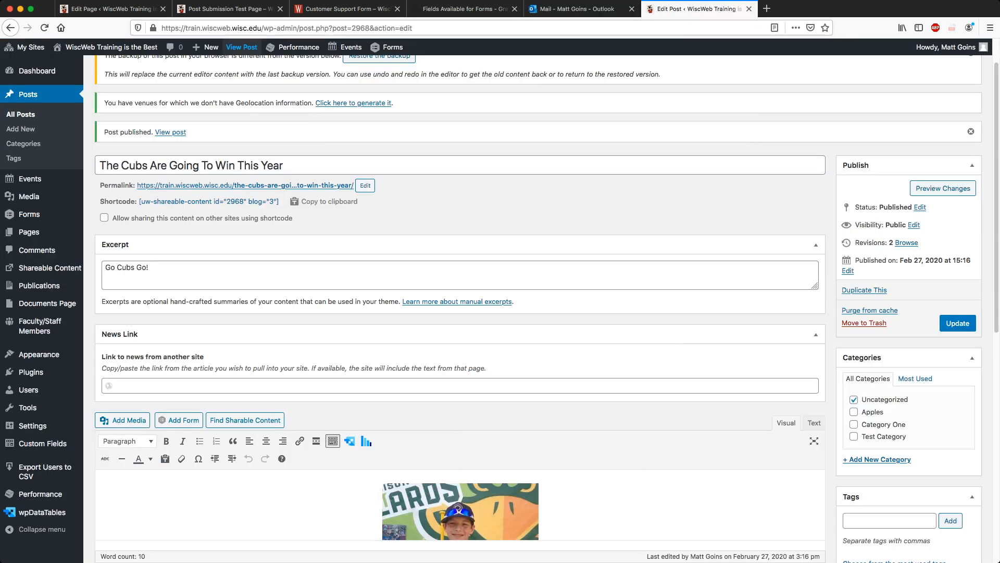
# Switch to the Gravity Forms 'Fields Available for Forms' docs page, scrolled to the top.
pyautogui.scroll(2, 546, 301)
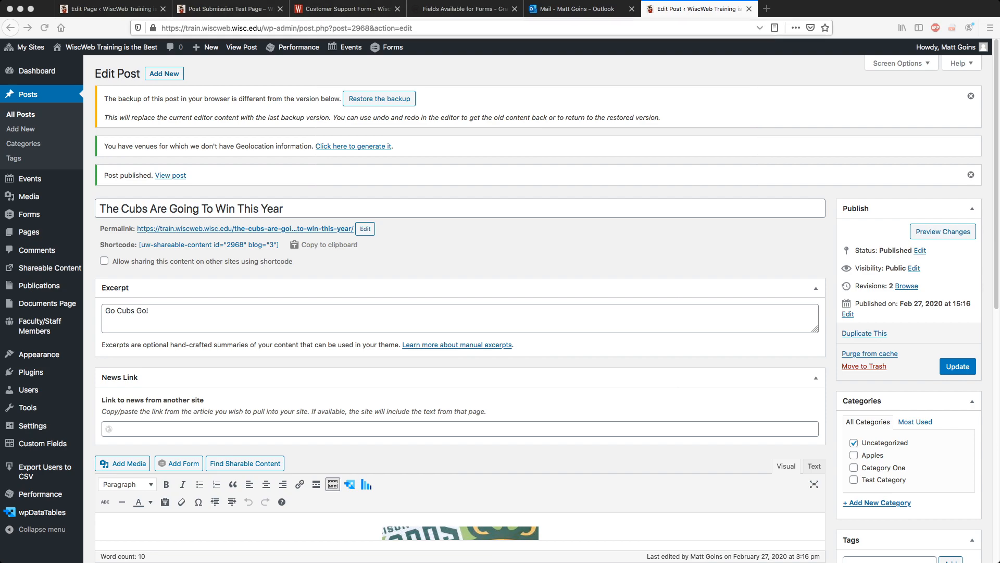
pyautogui.click(459, 9)
pyautogui.scroll(8, 496, 300)
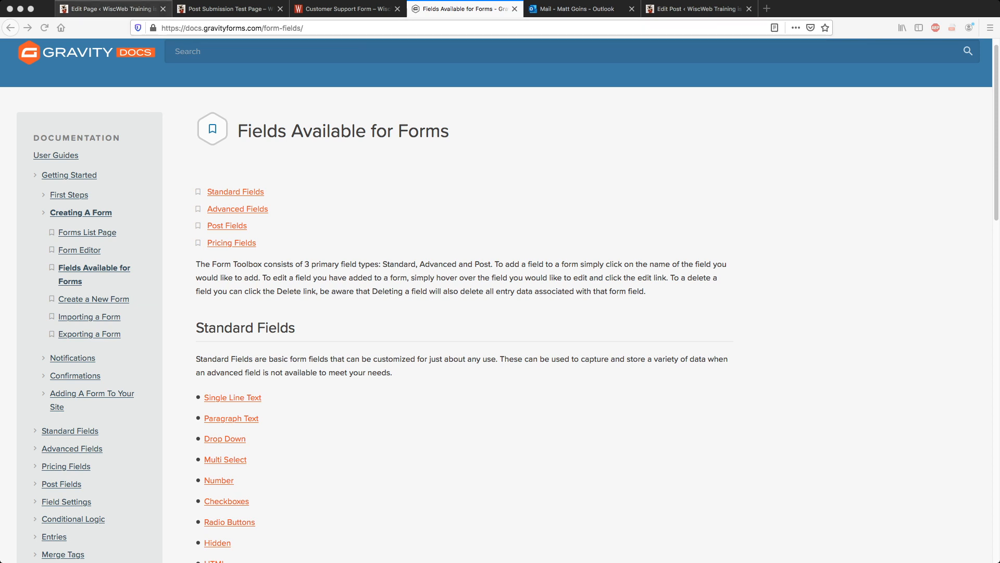
# Open the Baseball Season Is Here form from the Forms list in WordPress admin.
pyautogui.click(110, 9)
pyautogui.click(28, 148)
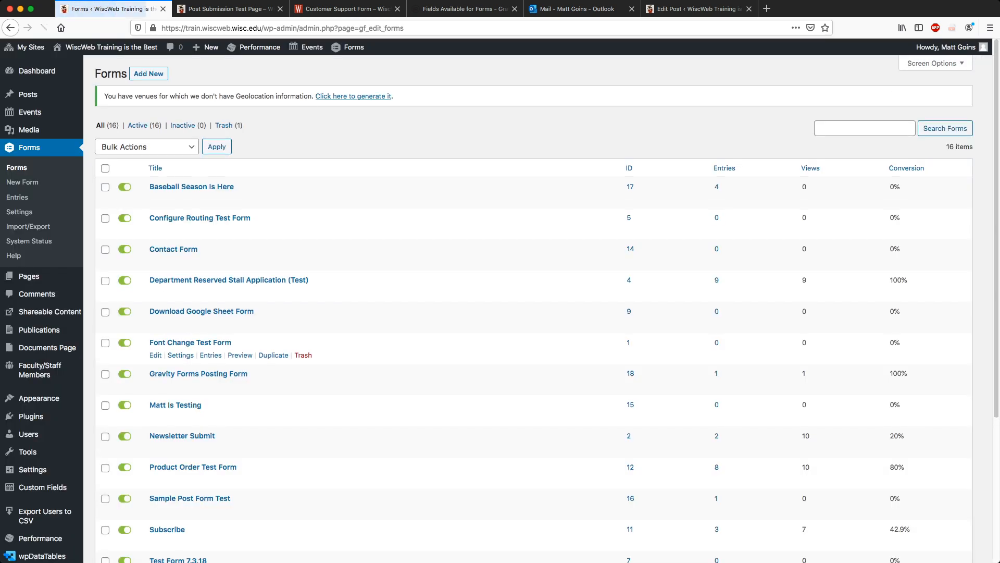
pyautogui.click(191, 187)
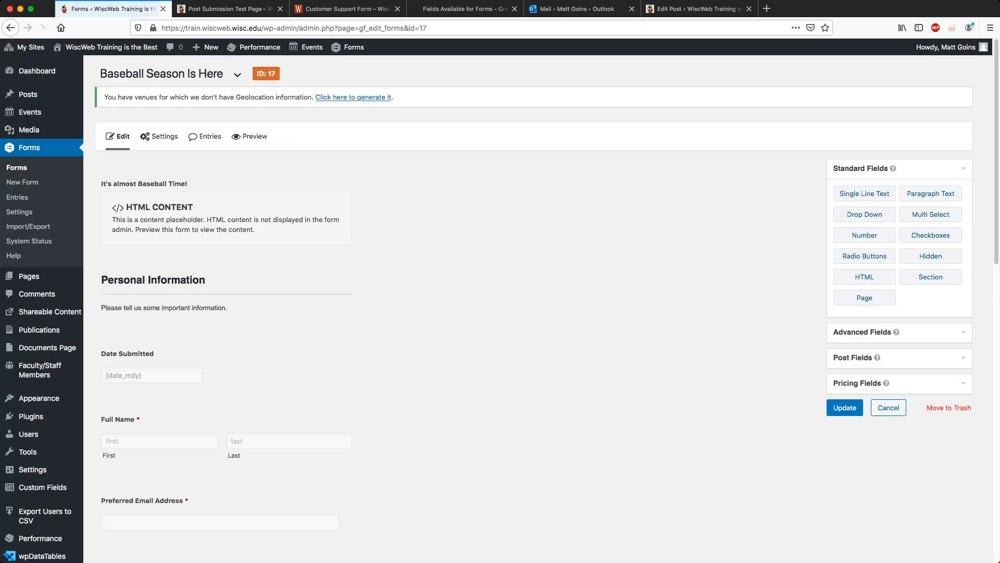
# Add a Website field from Advanced Fields to the end of the form.
pyautogui.scroll(-3, 500, 309)
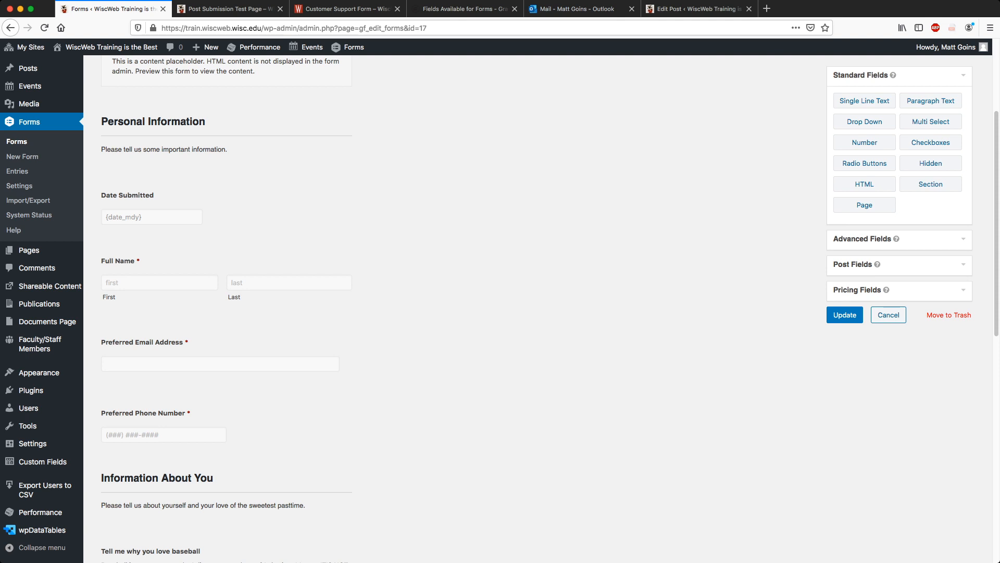
pyautogui.scroll(1, 500, 308)
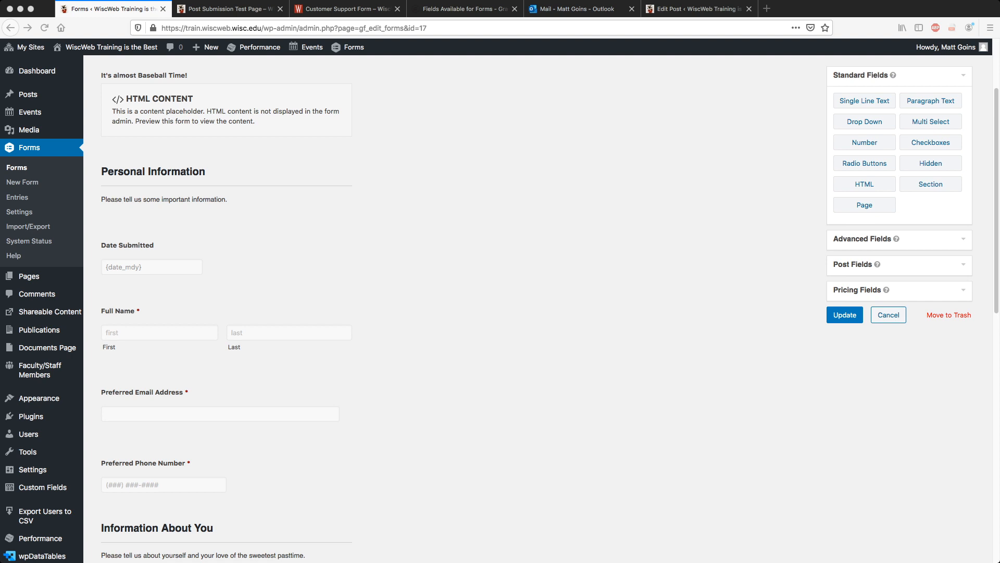
pyautogui.scroll(-6, 224, 375)
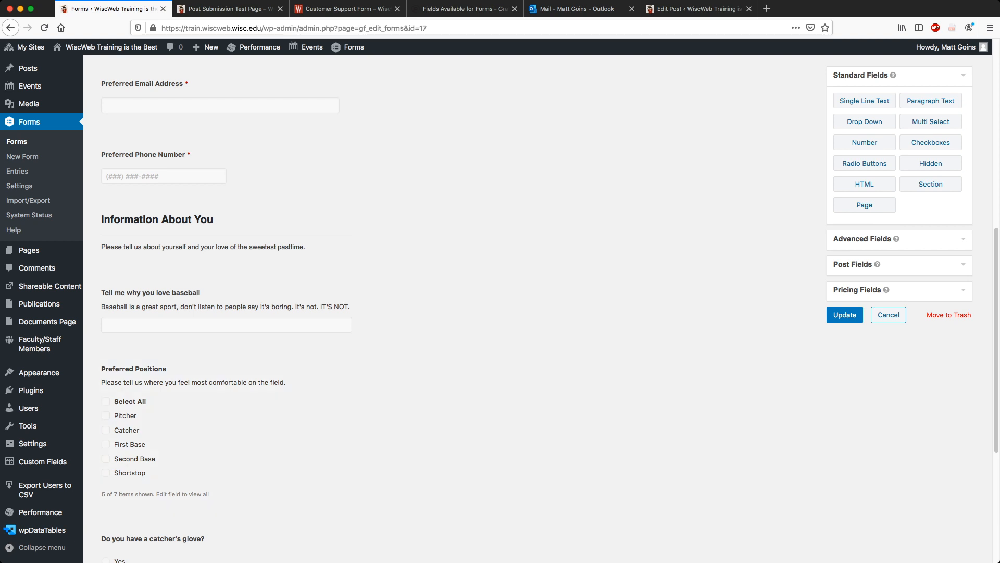
pyautogui.scroll(-5, 224, 458)
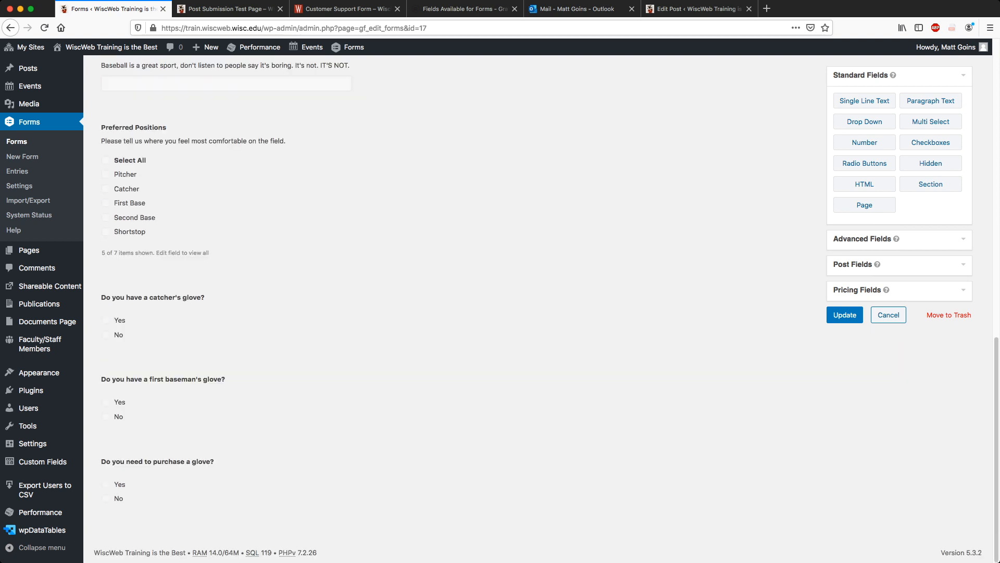
pyautogui.scroll(4, 224, 312)
pyautogui.scroll(-4, 224, 312)
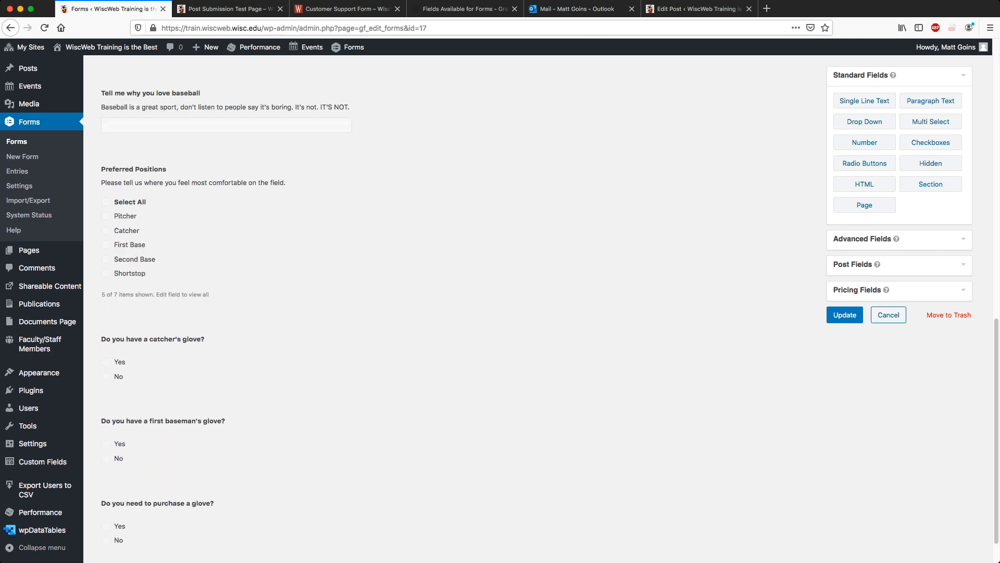
pyautogui.click(930, 240)
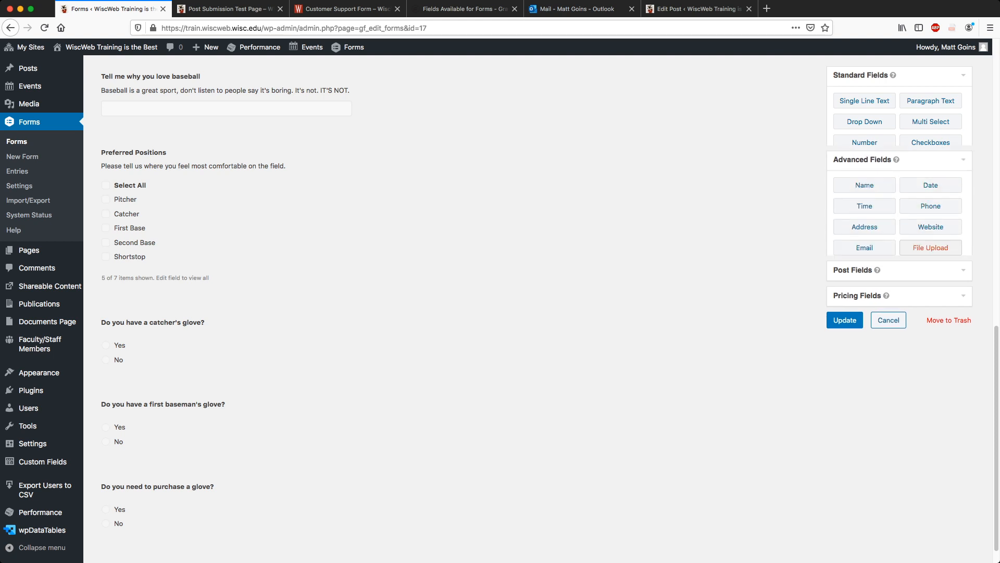
pyautogui.click(930, 167)
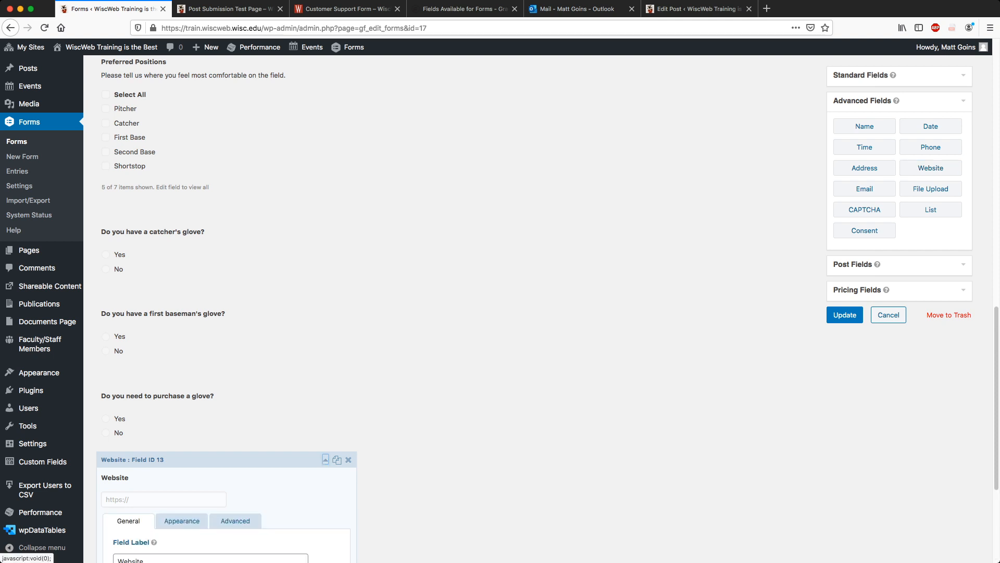
# Browse the Website field's Default Value merge tags on the Advanced tab and close them without inserting any.
pyautogui.click(235, 324)
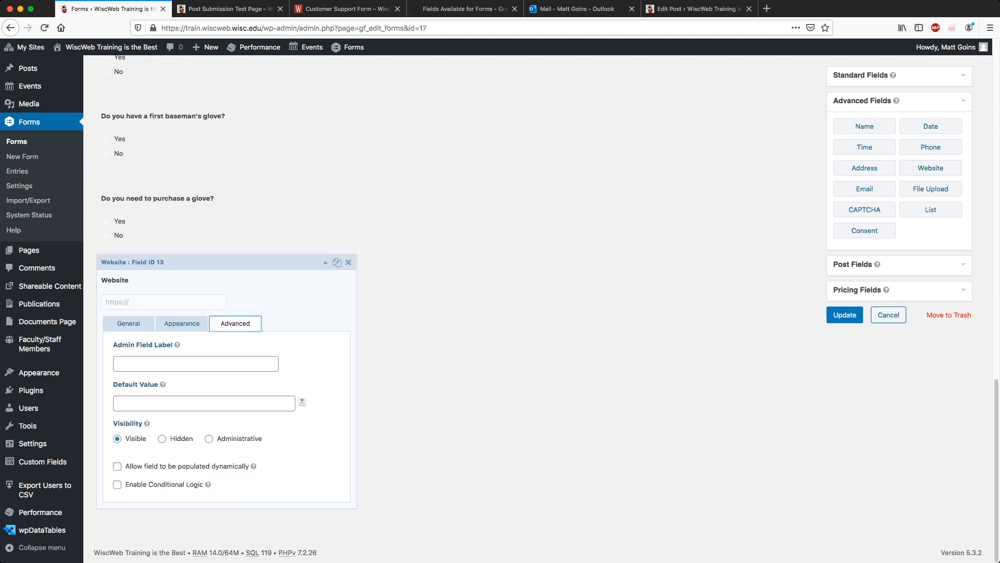
pyautogui.click(302, 402)
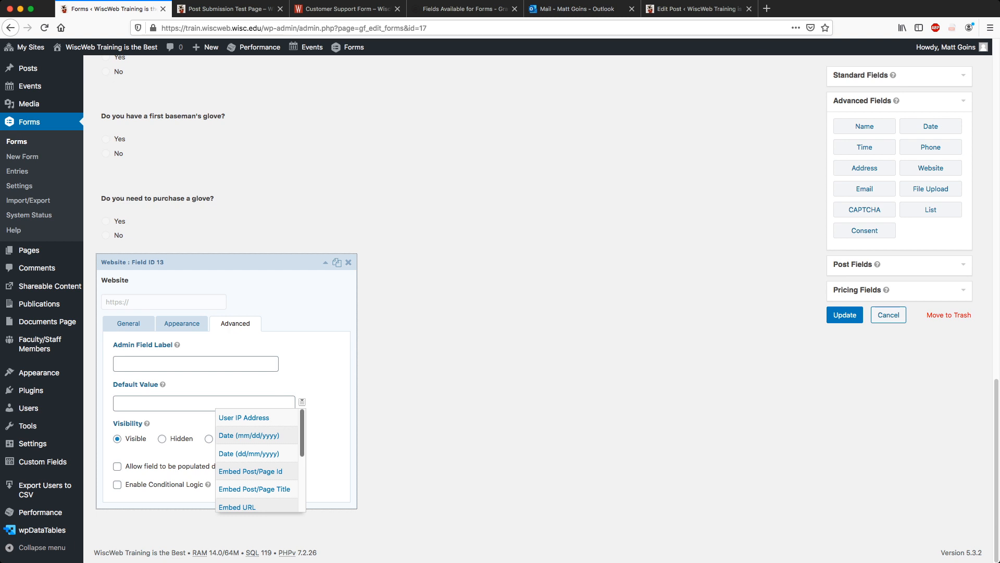
pyautogui.scroll(-3, 258, 459)
pyautogui.scroll(-2, 258, 459)
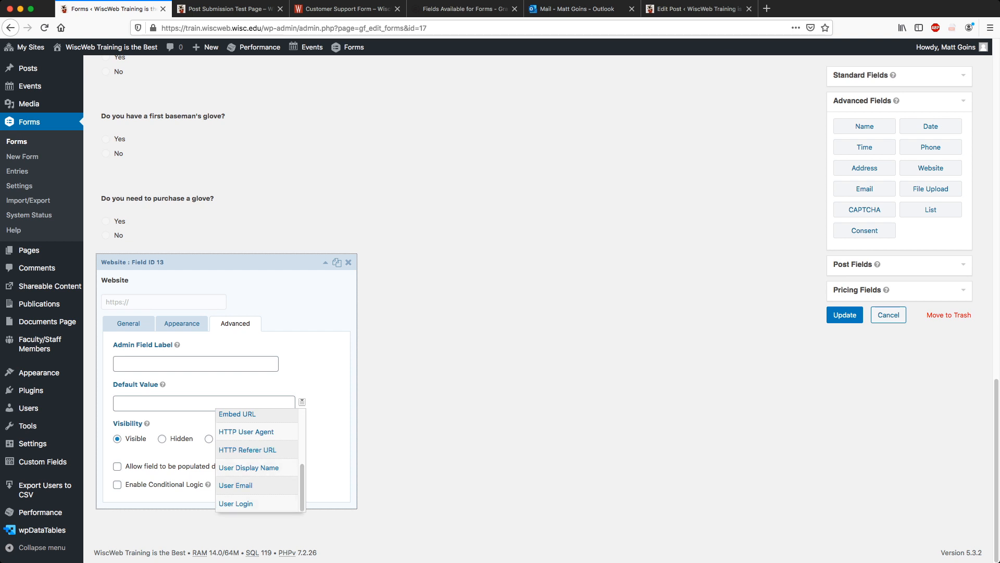
pyautogui.click(399, 454)
pyautogui.click(302, 402)
pyautogui.scroll(1, 257, 459)
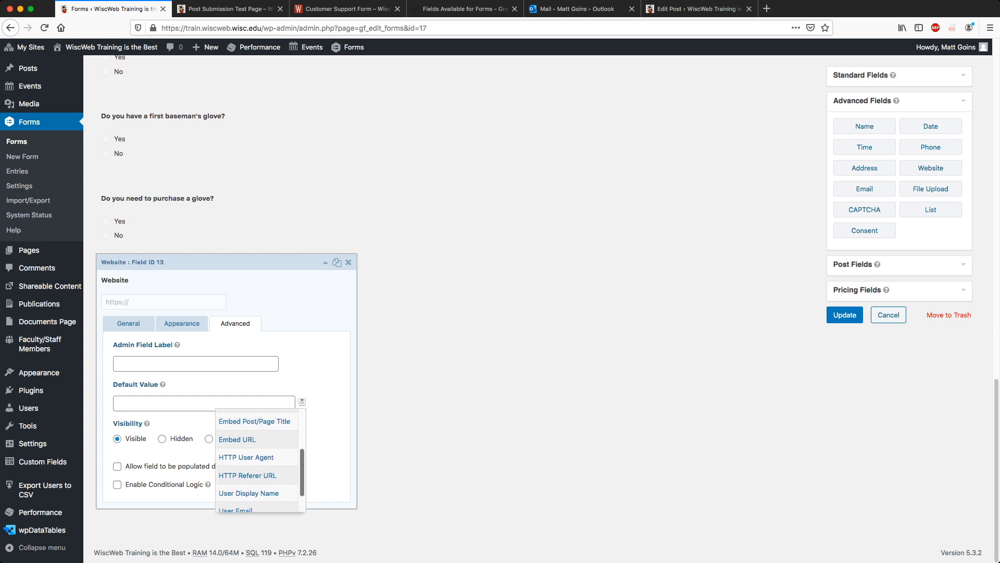
pyautogui.scroll(1, 257, 458)
pyautogui.scroll(-2, 257, 458)
pyautogui.scroll(3, 257, 458)
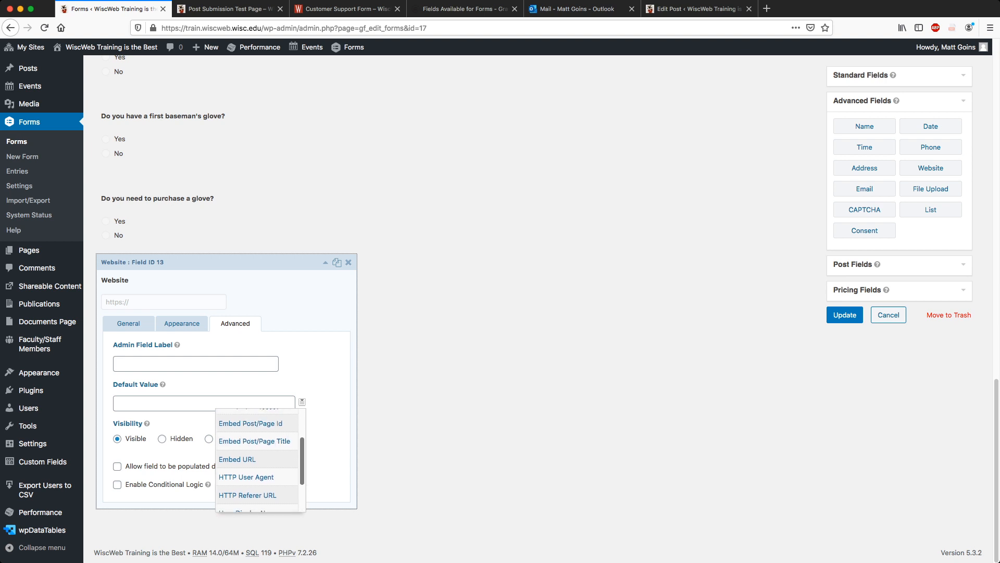
pyautogui.scroll(2, 257, 458)
pyautogui.scroll(-5, 257, 458)
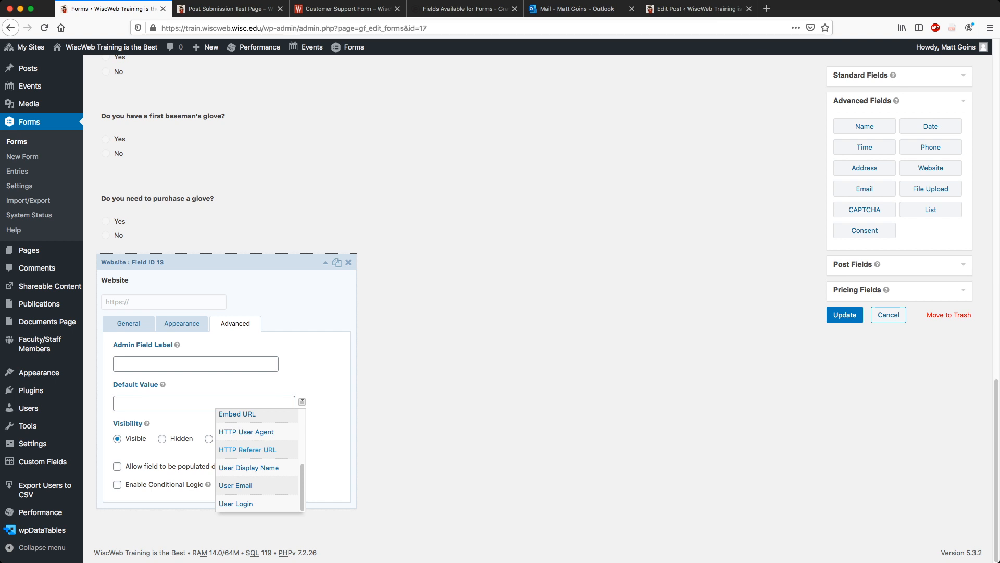
pyautogui.click(412, 446)
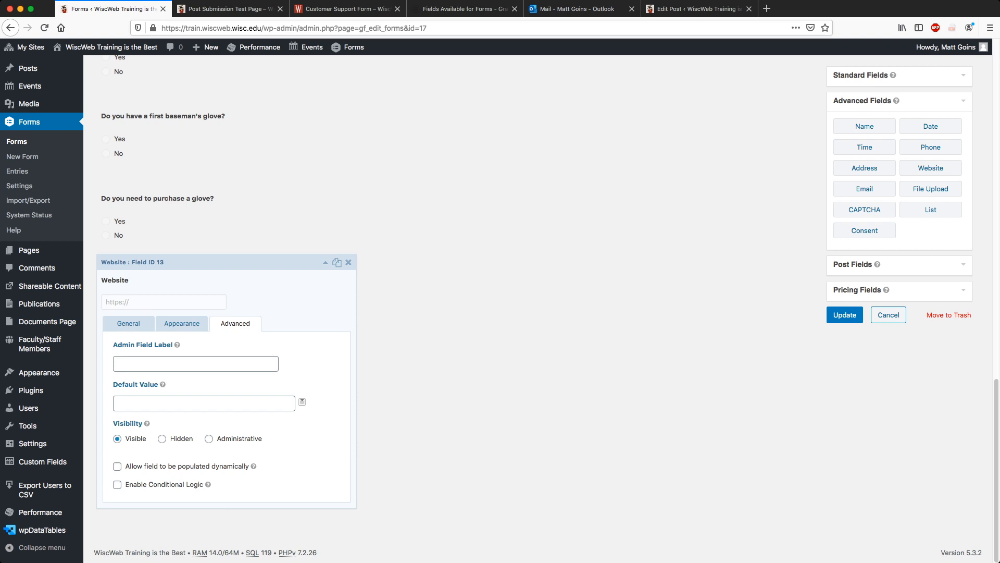
# Examine the 'Fields Available for Forms' docs URL, then open the WiscWeb Training page.
pyautogui.click(464, 9)
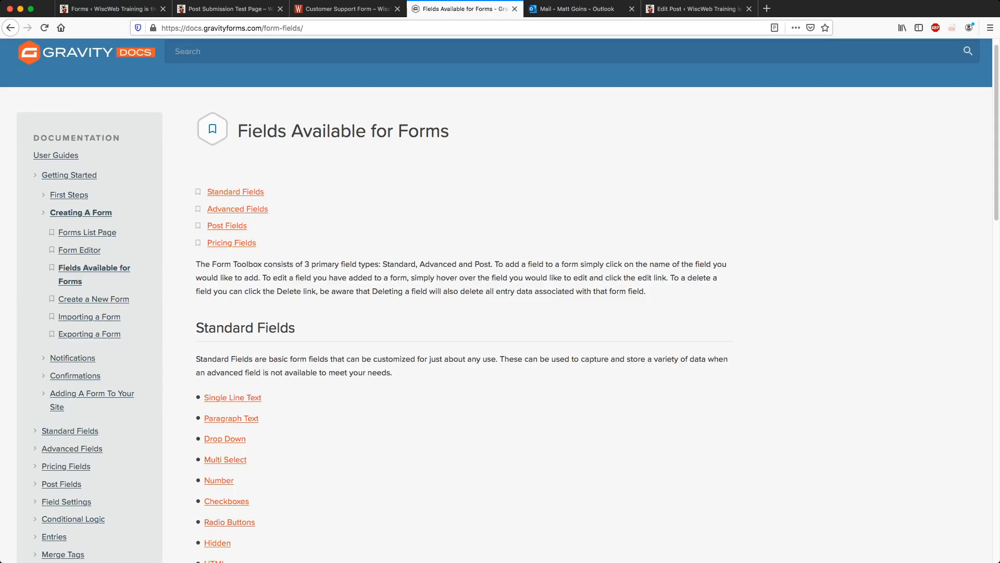
pyautogui.scroll(1, 496, 301)
pyautogui.click(396, 28)
pyautogui.click(396, 28)
pyautogui.click(396, 28)
pyautogui.click(396, 27)
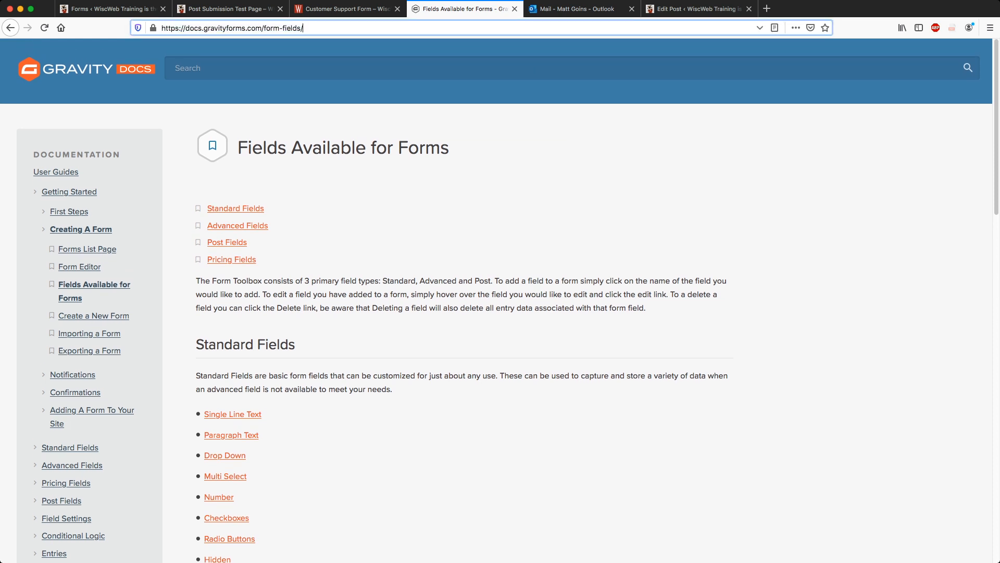
pyautogui.moveTo(303, 28); pyautogui.dragTo(161, 28)
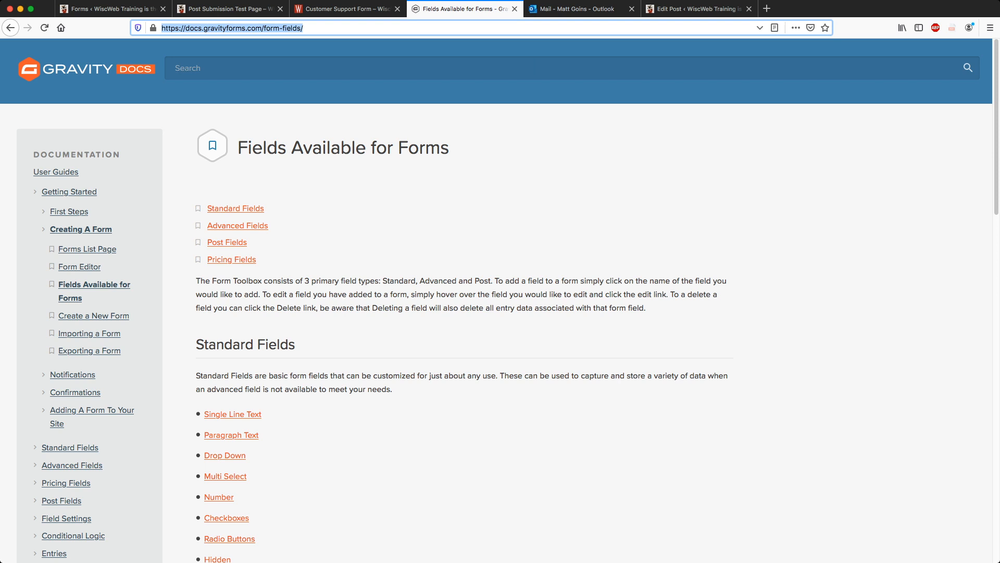
pyautogui.click(205, 28)
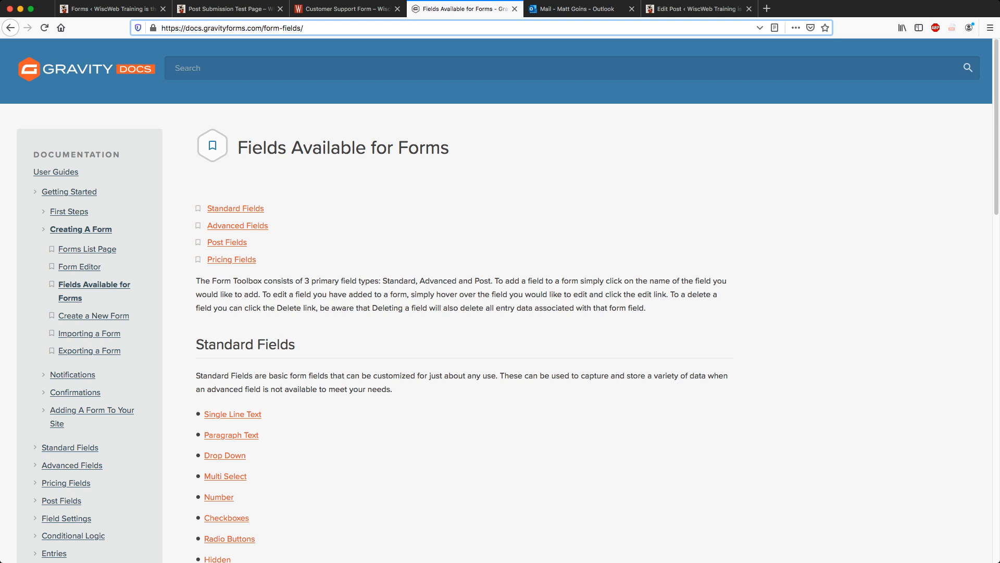
pyautogui.moveTo(265, 28); pyautogui.dragTo(161, 28)
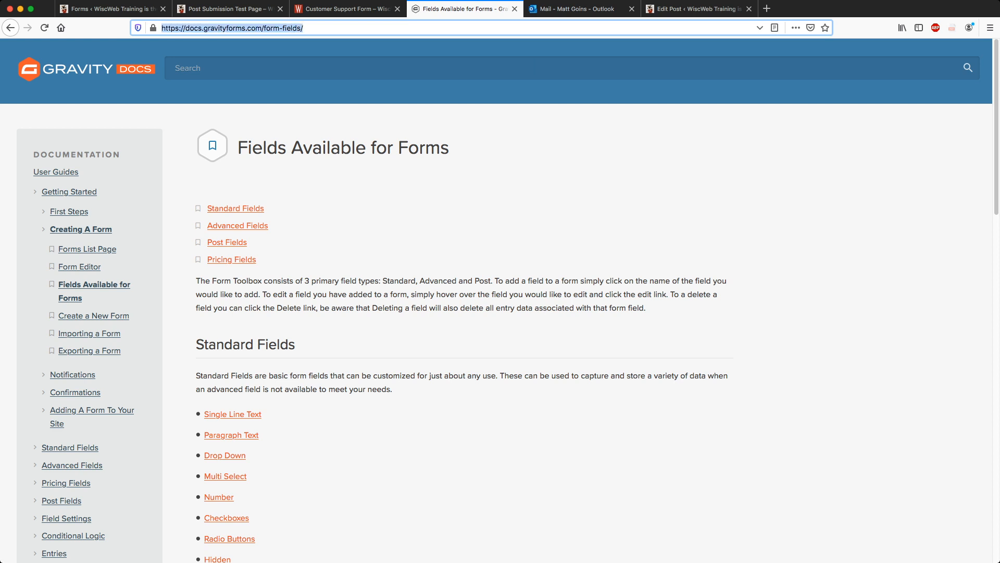
pyautogui.click(542, 177)
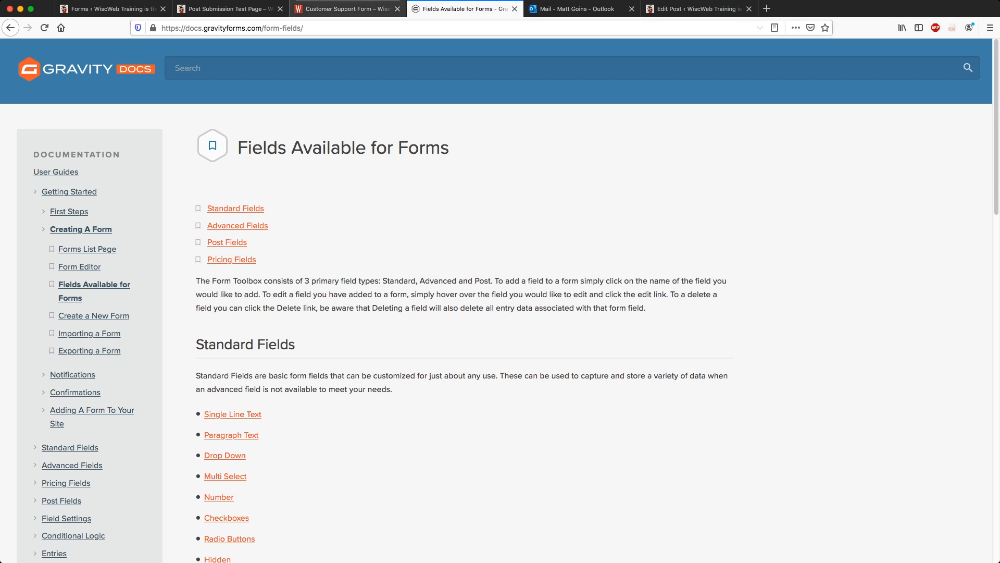
pyautogui.click(349, 9)
pyautogui.click(345, 136)
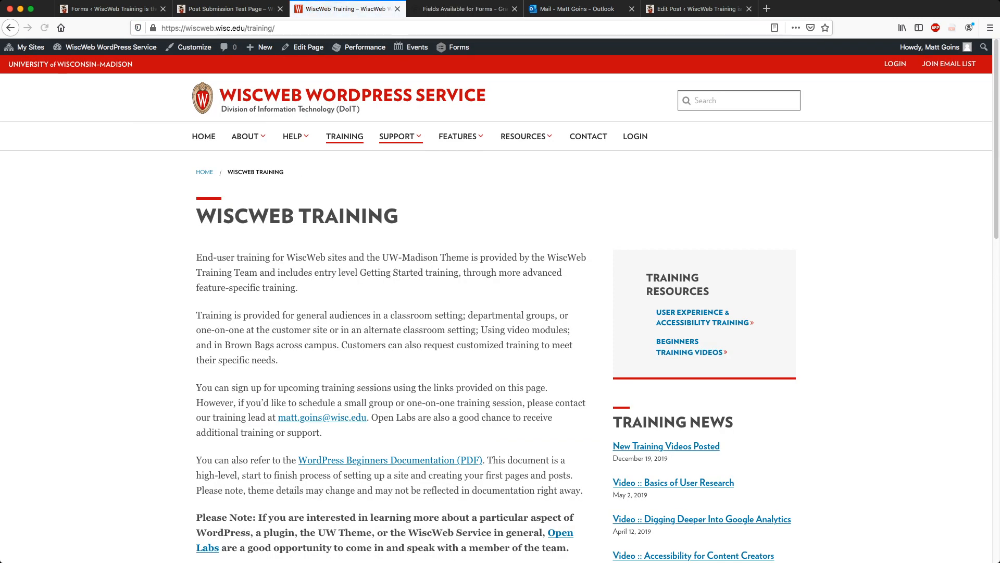
# Open the Open Labs page under SUPPORT and scroll to its March Open Lab Schedule.
pyautogui.moveTo(400, 136)
pyautogui.click(343, 215)
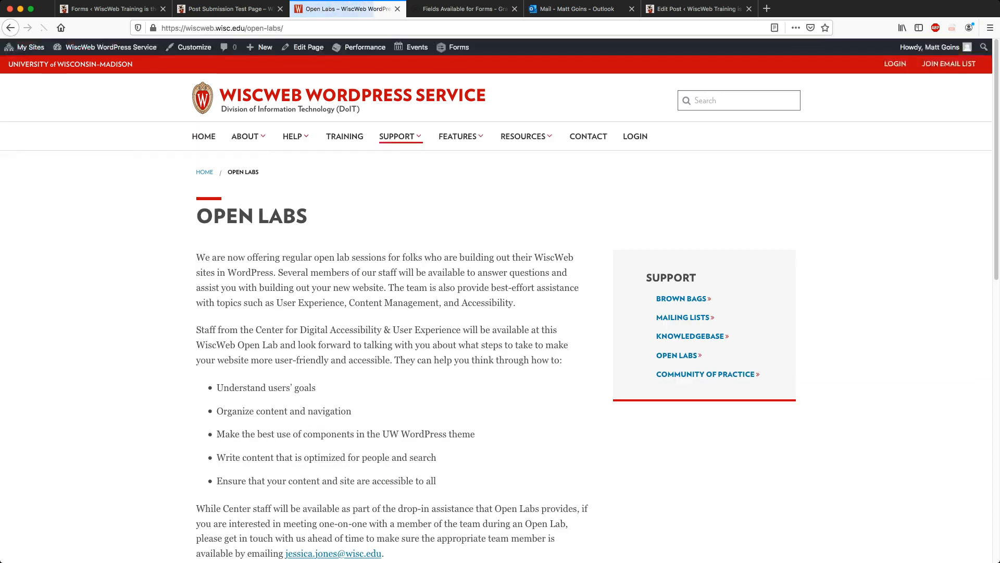
pyautogui.scroll(-10, 395, 333)
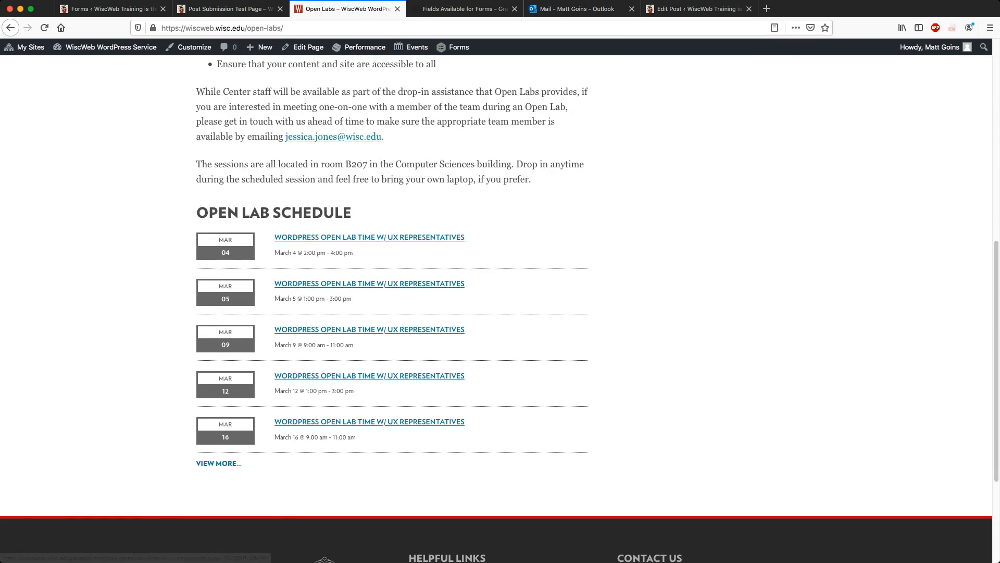
pyautogui.scroll(-1, 396, 334)
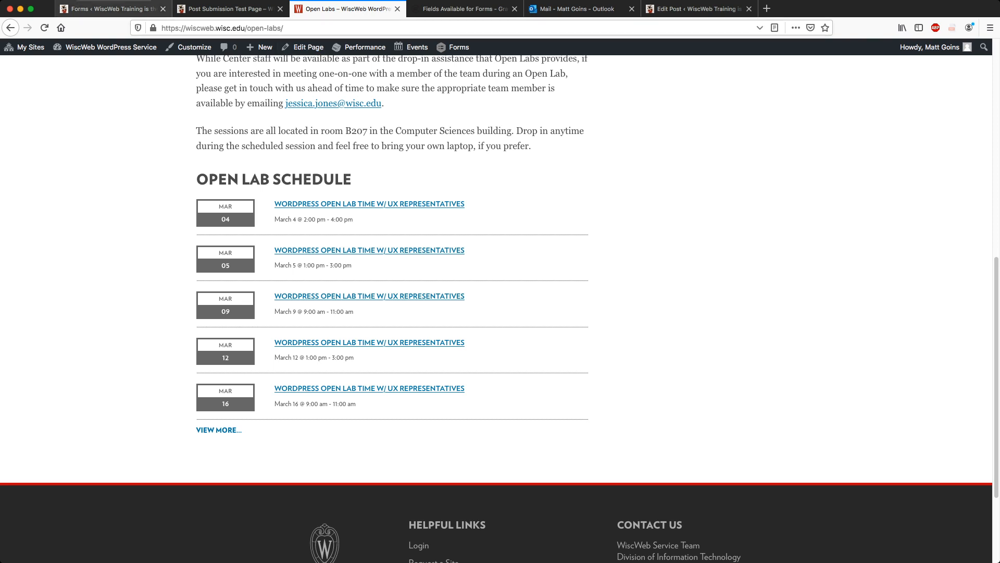
pyautogui.click(114, 9)
# Go to Forms > Import/Export, confirming Leave Page from the form editor.
pyautogui.scroll(20, 28, 226)
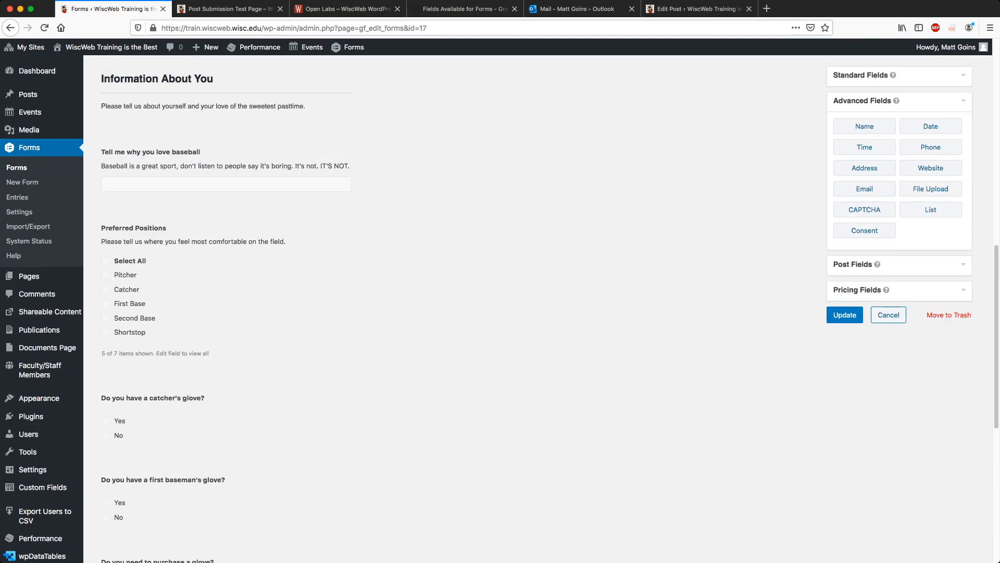
pyautogui.click(28, 226)
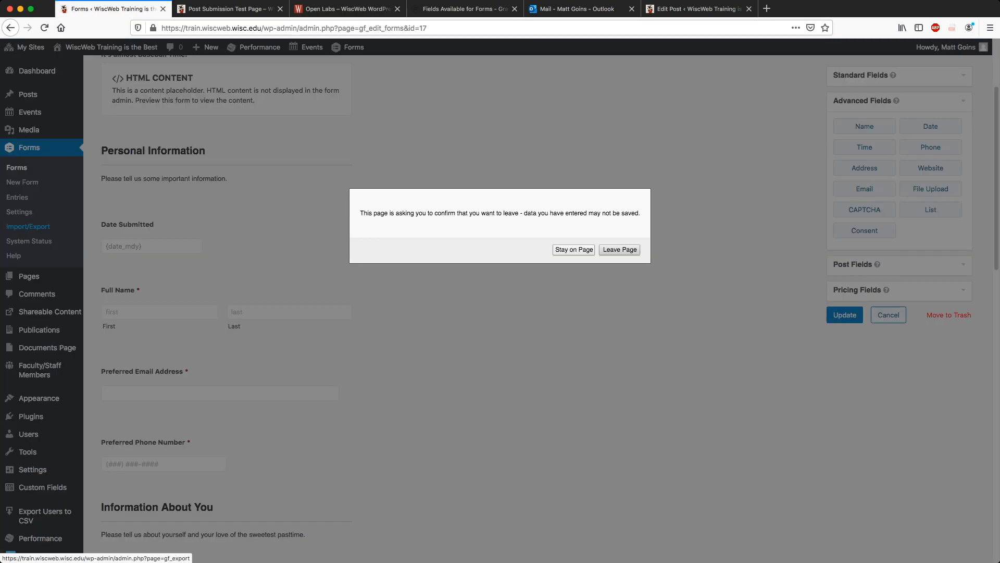
pyautogui.click(619, 250)
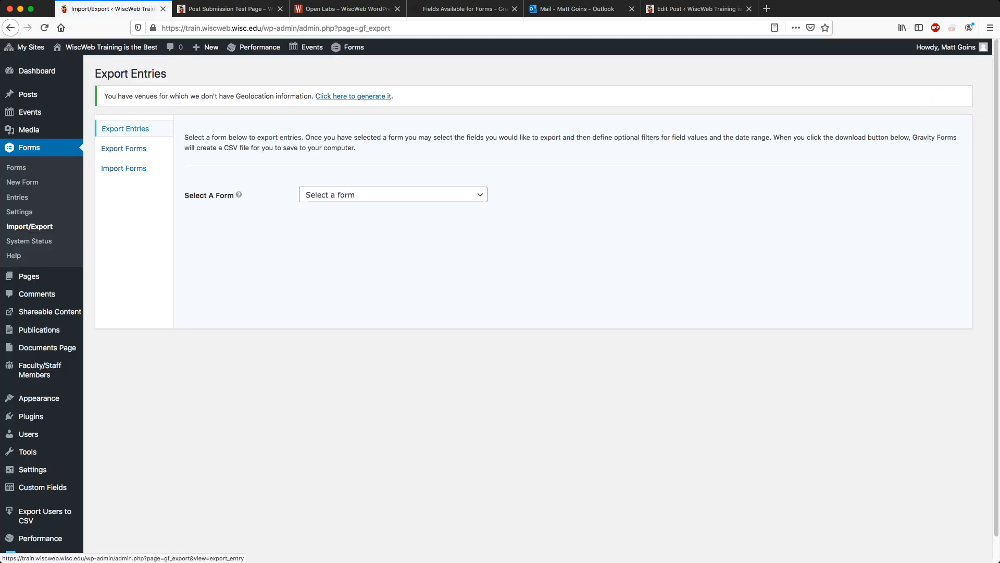
# Select Baseball Season Is Here for entry export, review its fields, then switch to Export Forms.
pyautogui.click(393, 194)
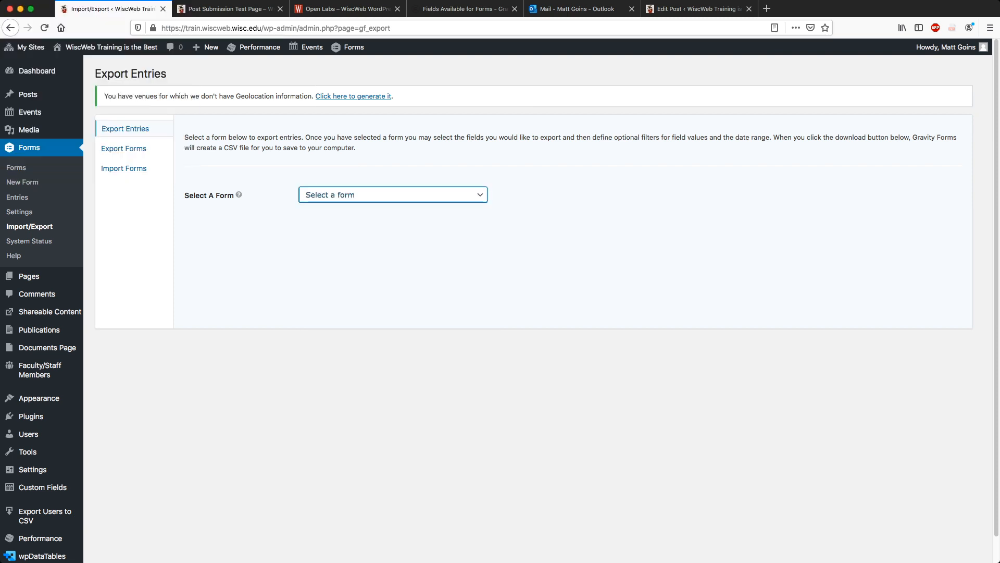
pyautogui.click(350, 224)
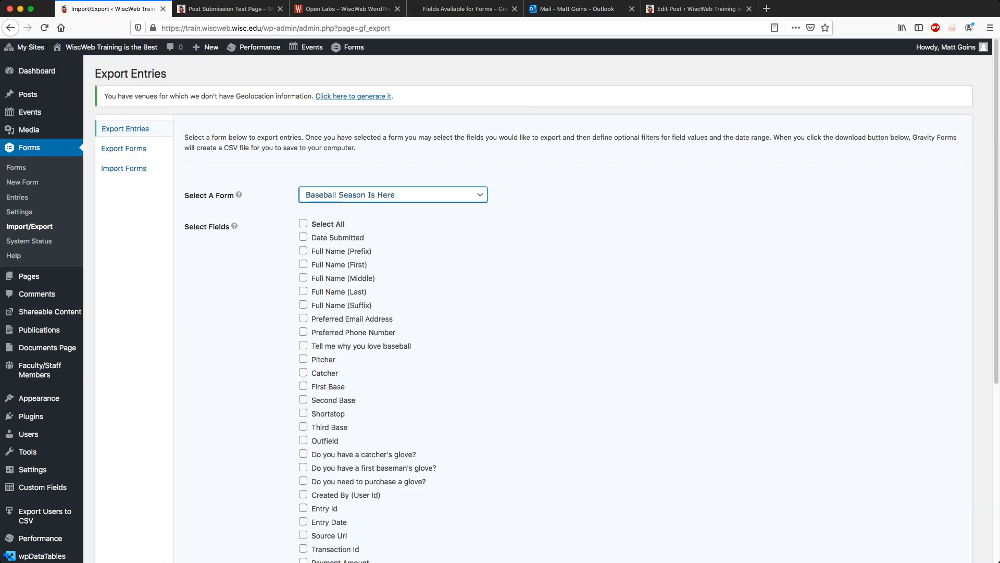
pyautogui.scroll(-5, 521, 307)
pyautogui.scroll(5, 521, 307)
pyautogui.scroll(-5, 521, 307)
pyautogui.scroll(-1, 501, 308)
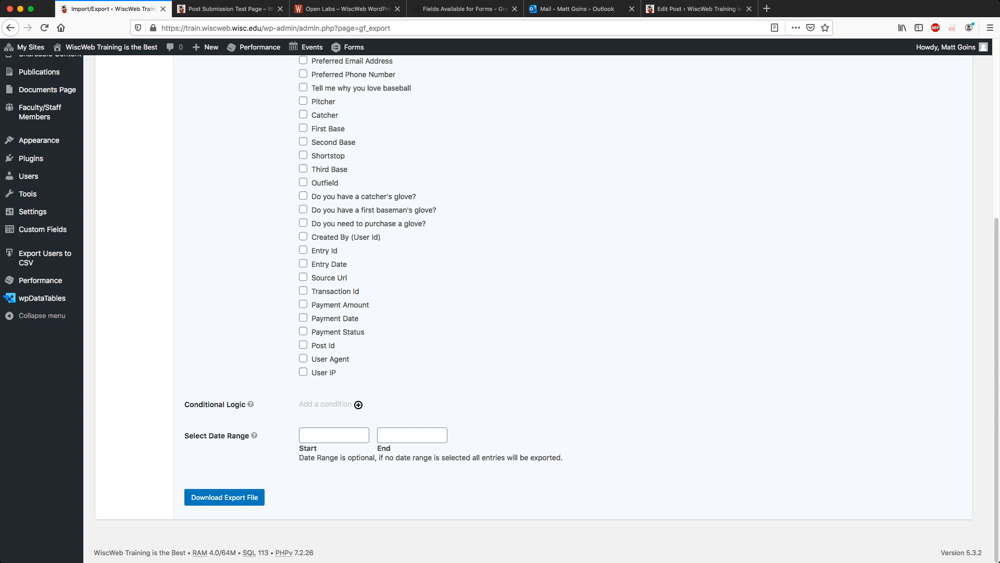
pyautogui.scroll(5, 359, 404)
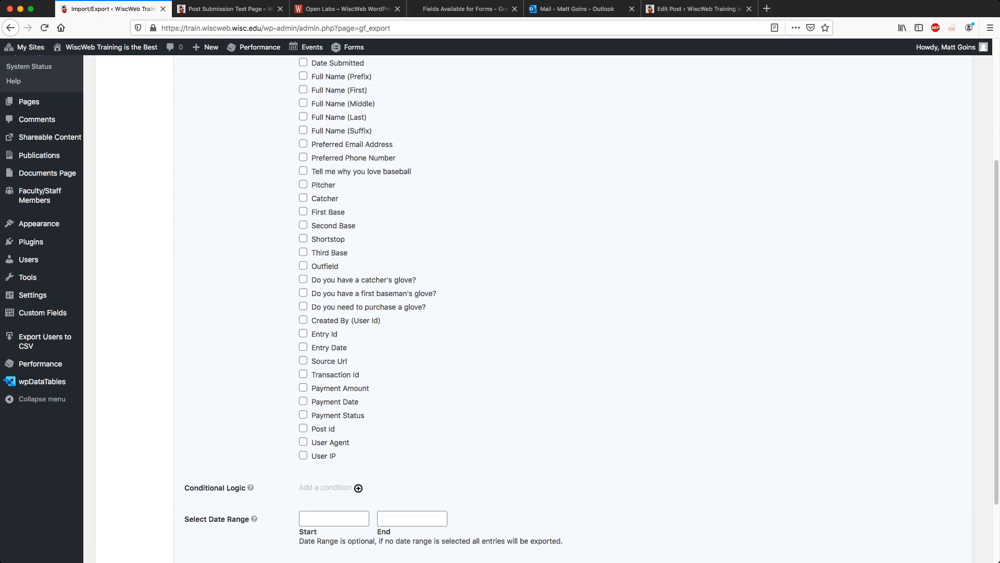
pyautogui.click(124, 148)
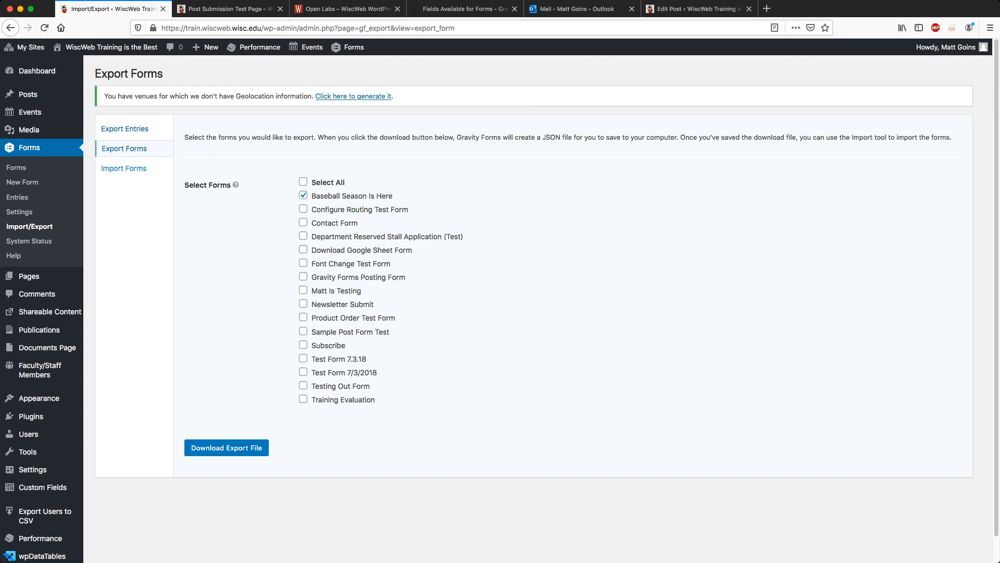
# Go to the Import Forms page from the Import/Export side menu.
pyautogui.click(124, 169)
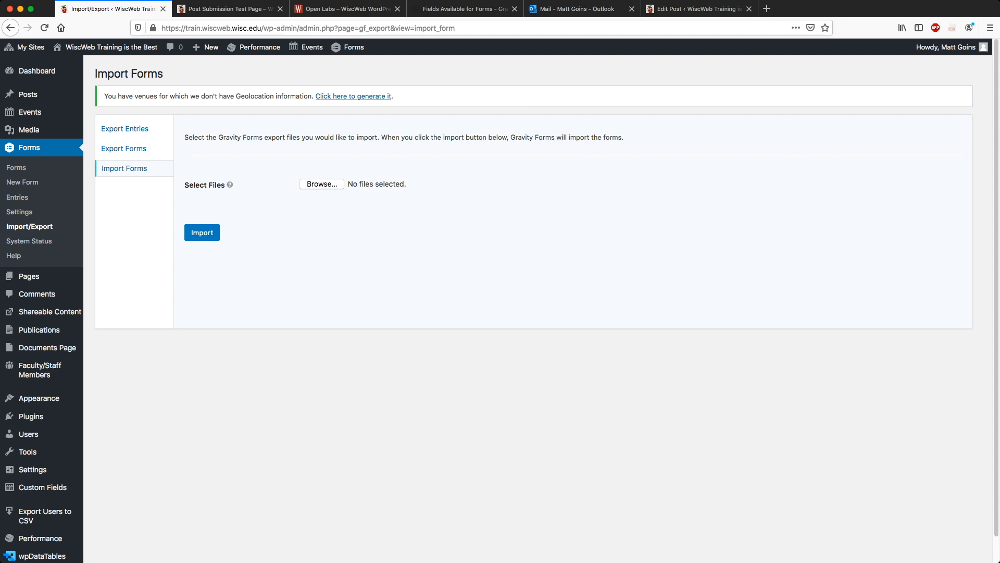
# Glance at the Gravity Forms 'Fields Available for Forms' doc, then return to the Open Labs – WiscWeb page.
pyautogui.click(458, 9)
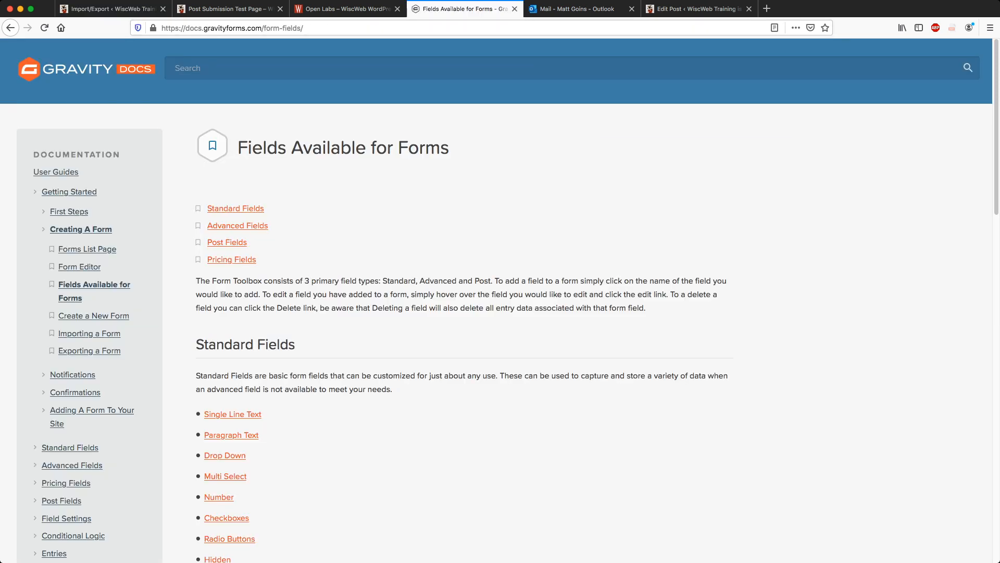
pyautogui.click(343, 9)
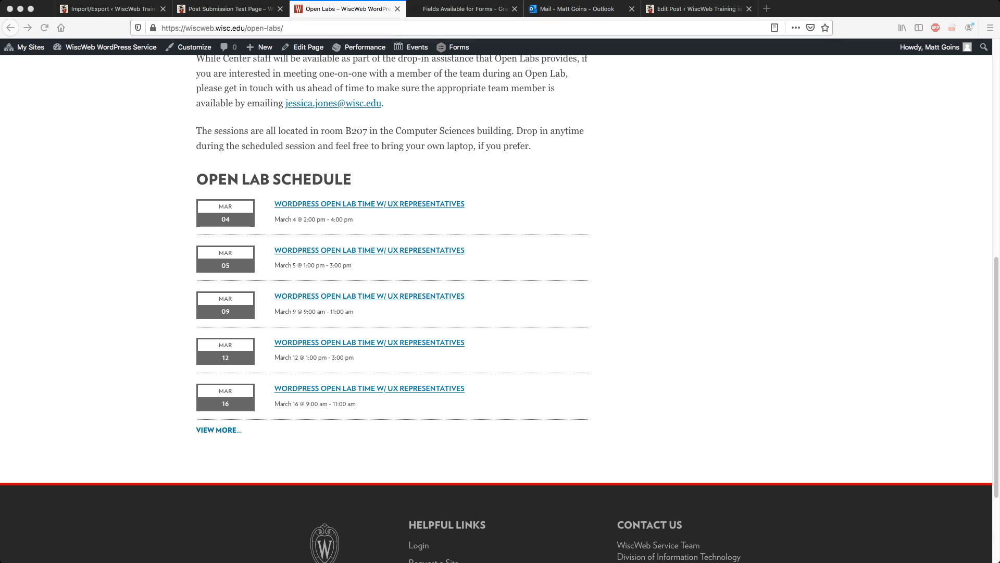
# Close the Post Submission Test Page and scroll the Open Labs schedule slightly.
pyautogui.click(229, 9)
pyautogui.click(281, 9)
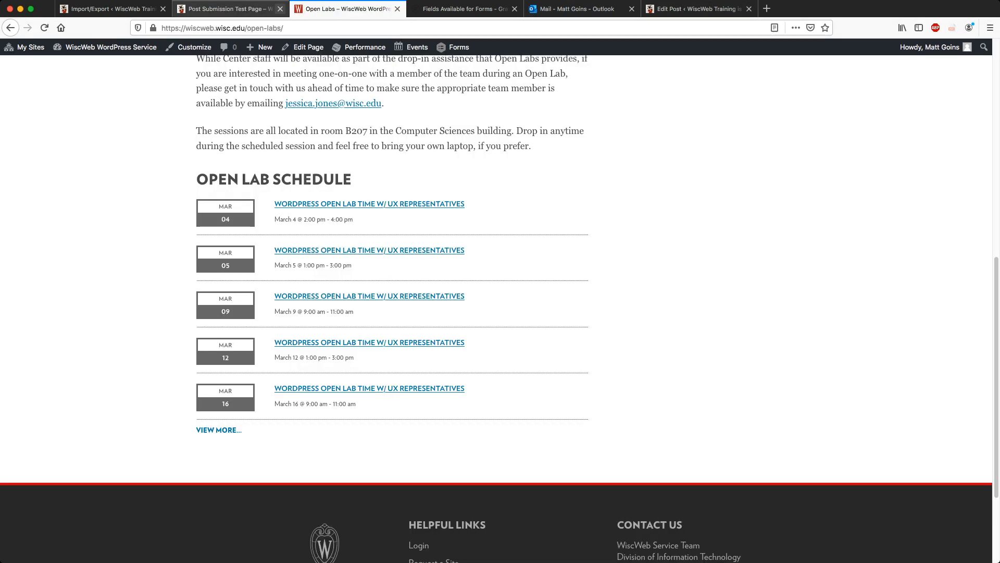
pyautogui.scroll(-1, 392, 261)
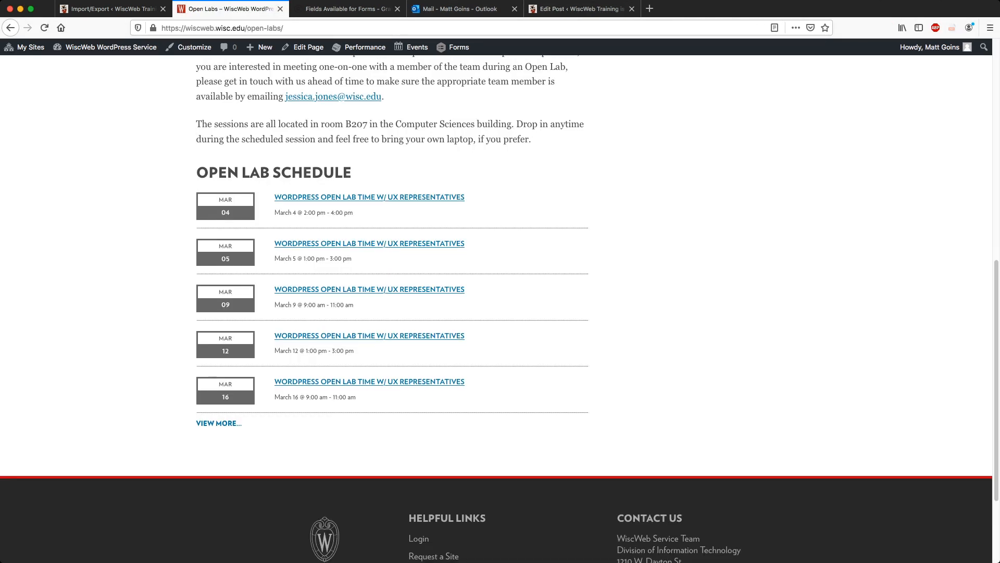